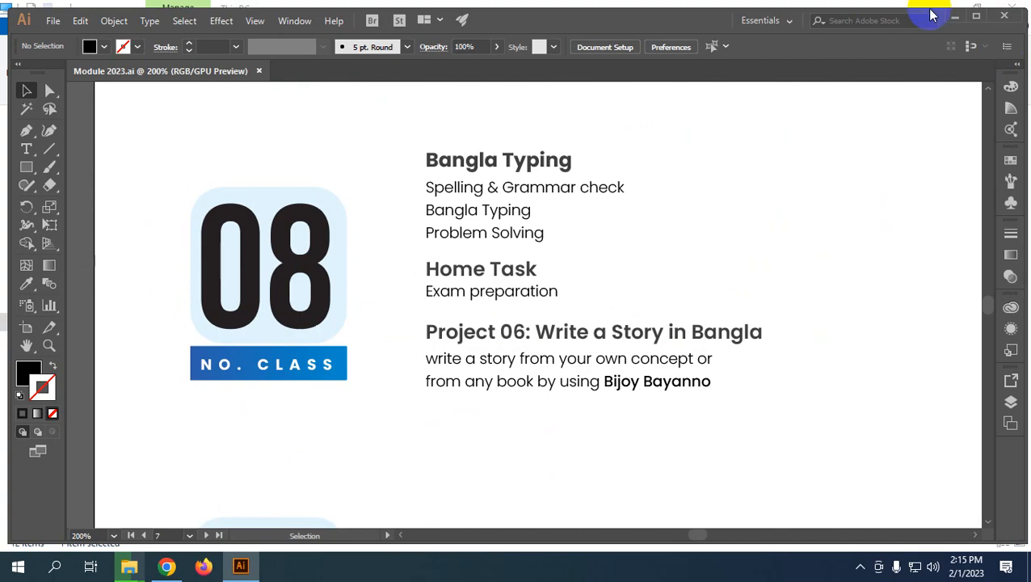
Examine the class 07 Document & Page Setup topics, home task and project in the Module 2023.ai course outline
left_click(976, 16)
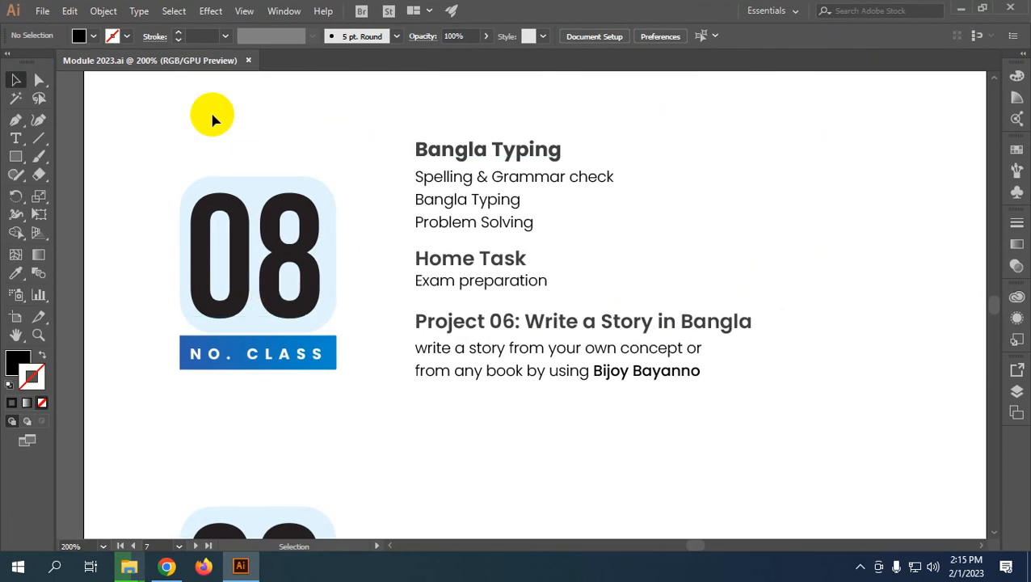
left_click_drag(162, 126, 342, 425)
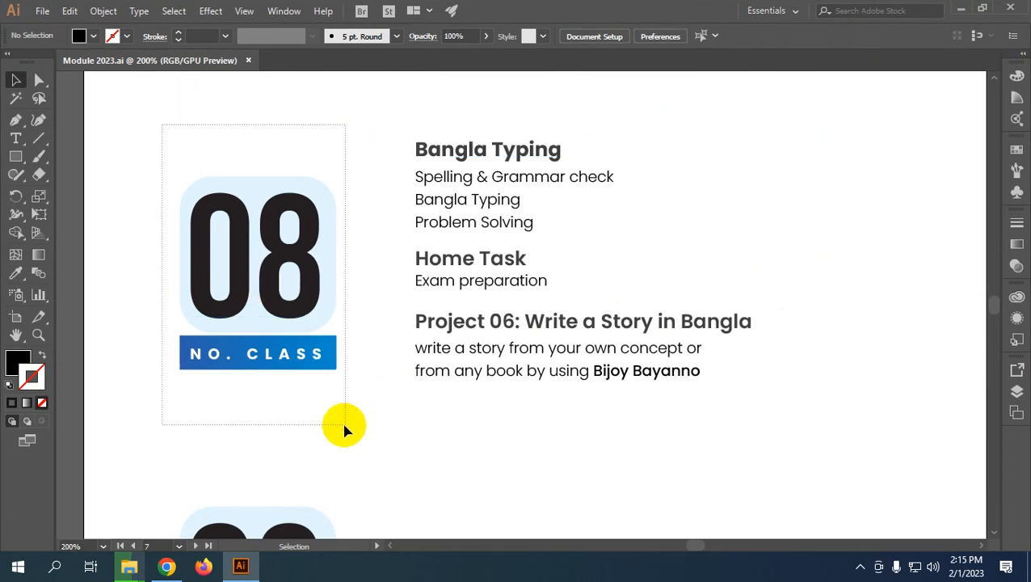
left_click(398, 430)
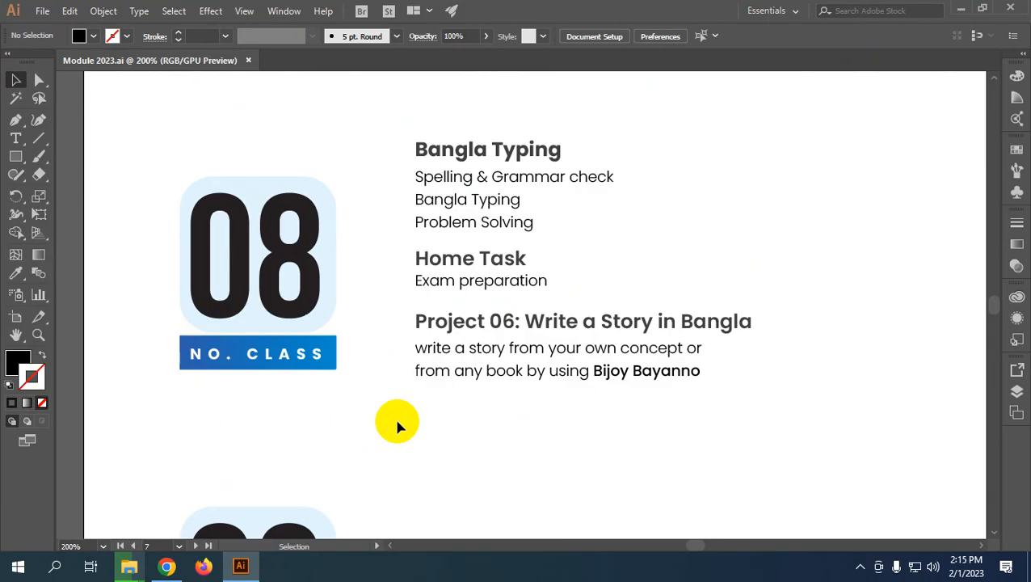
scroll(389, 406, "down", 1)
scroll(432, 329, "up", 5)
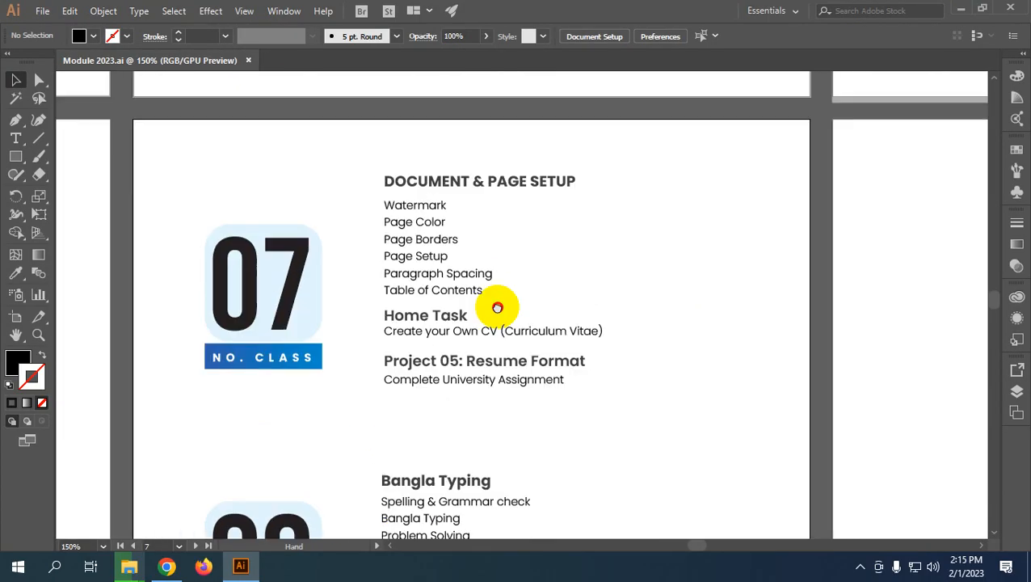
left_click_drag(497, 307, 488, 352)
mouse_move(353, 298)
left_mouse_down()
mouse_move(352, 316)
mouse_move(361, 290)
left_mouse_up()
scroll(392, 276, "up", 1)
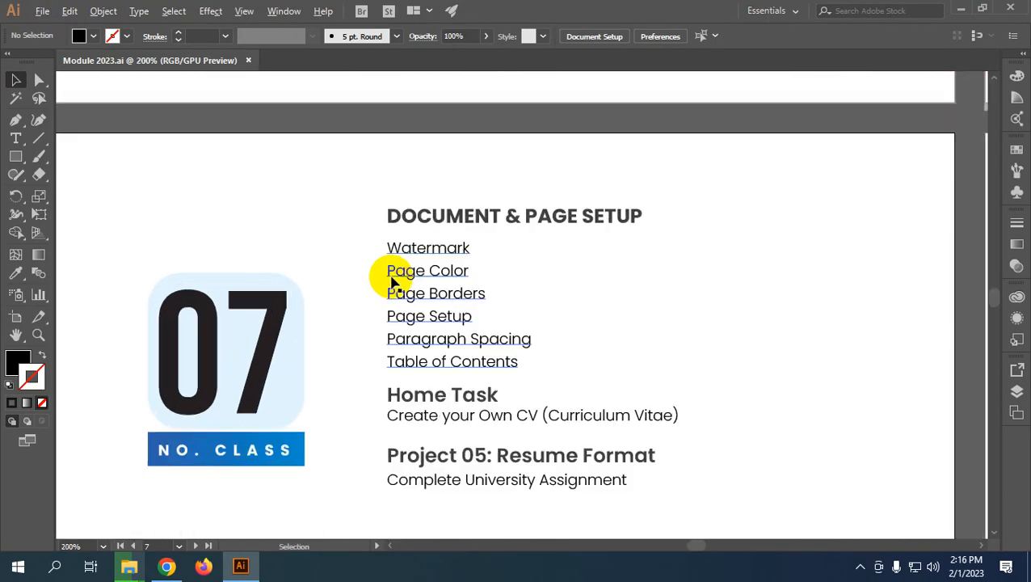
scroll(458, 262, "down", 1)
left_click_drag(134, 134, 709, 350)
left_click(705, 278)
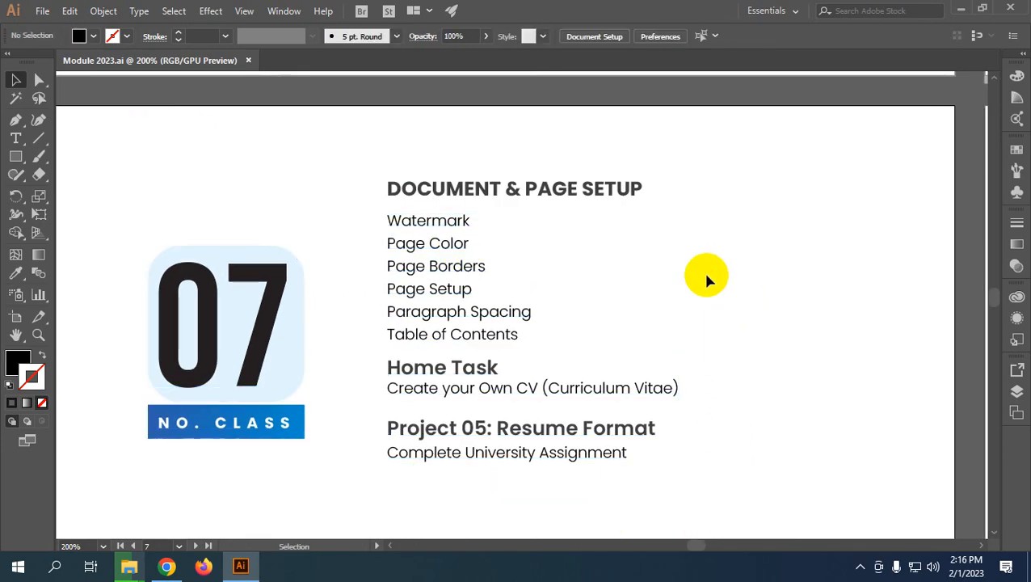
left_click(450, 187)
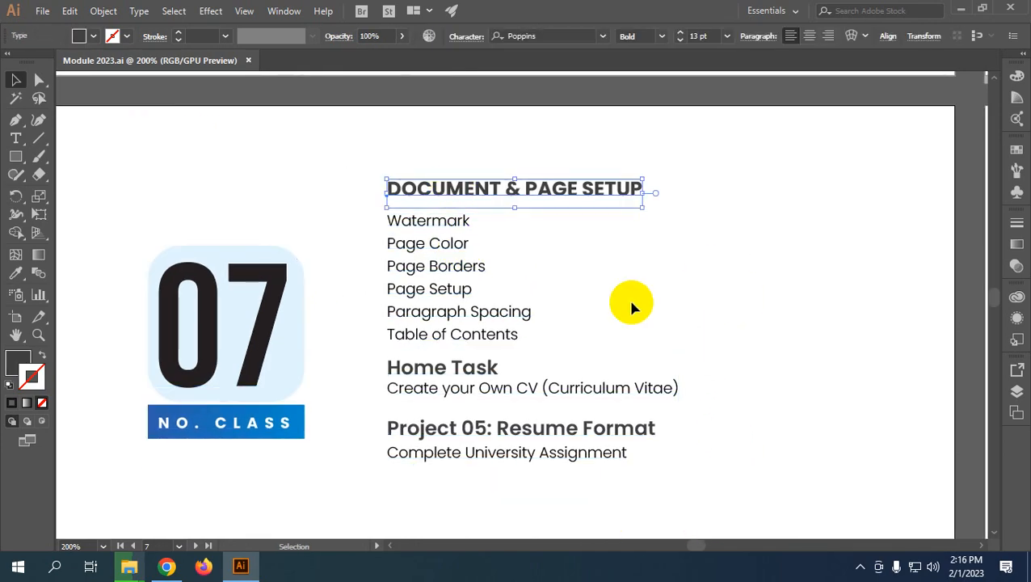
left_click(740, 253)
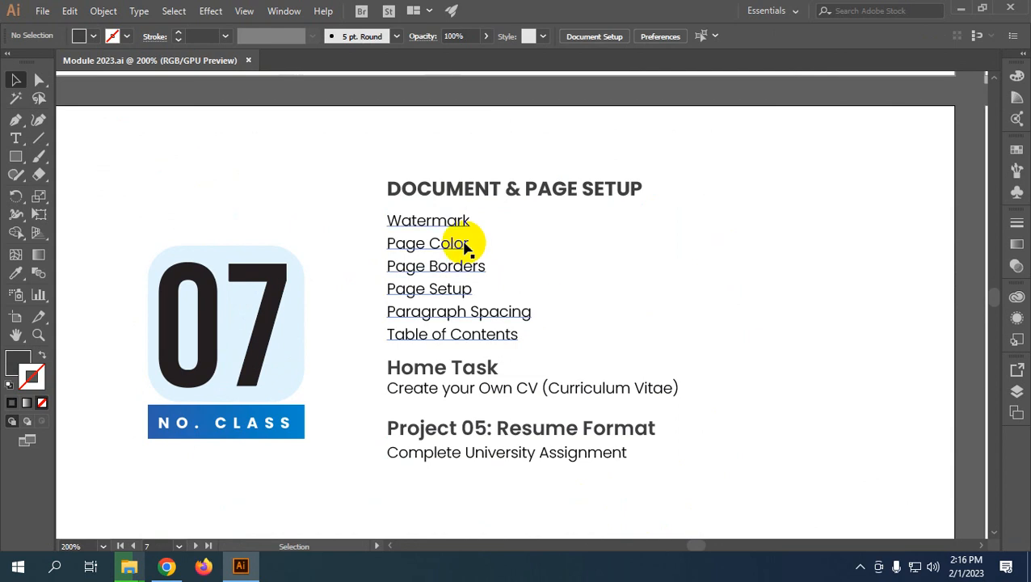
left_click(435, 225)
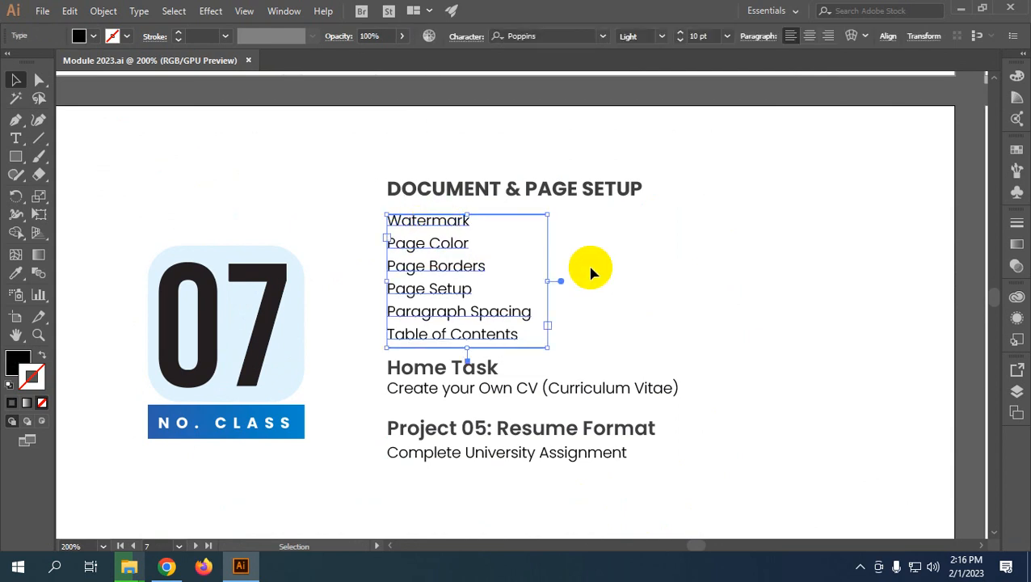
left_click(642, 270)
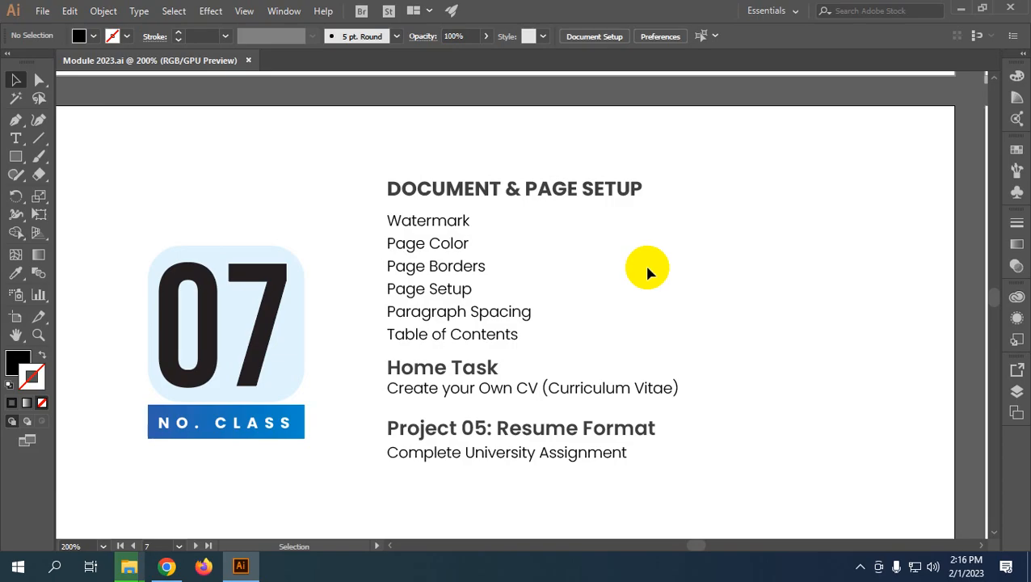
left_click(859, 566)
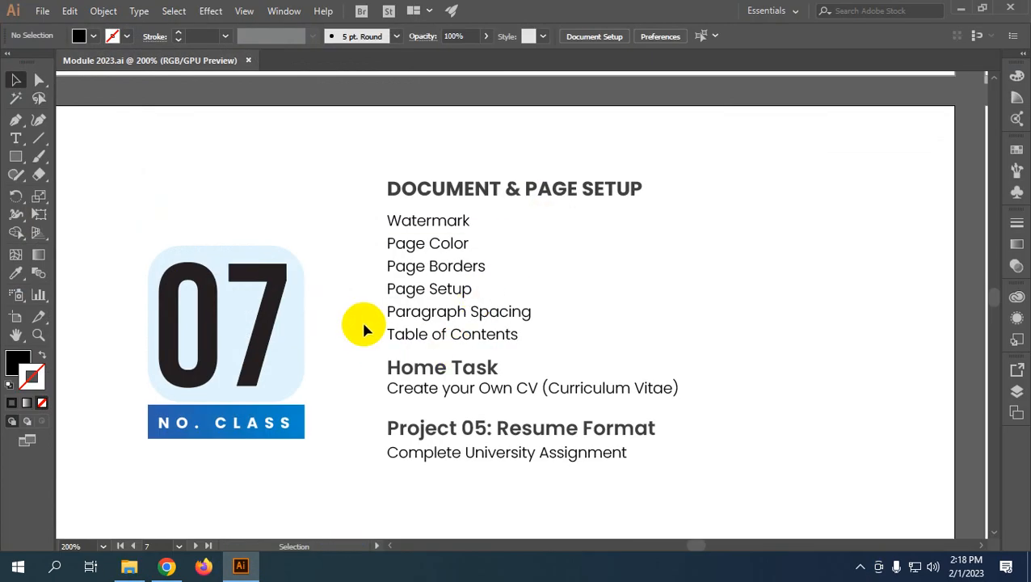
Open Word and create a blank document
left_click(15, 568)
type("w")
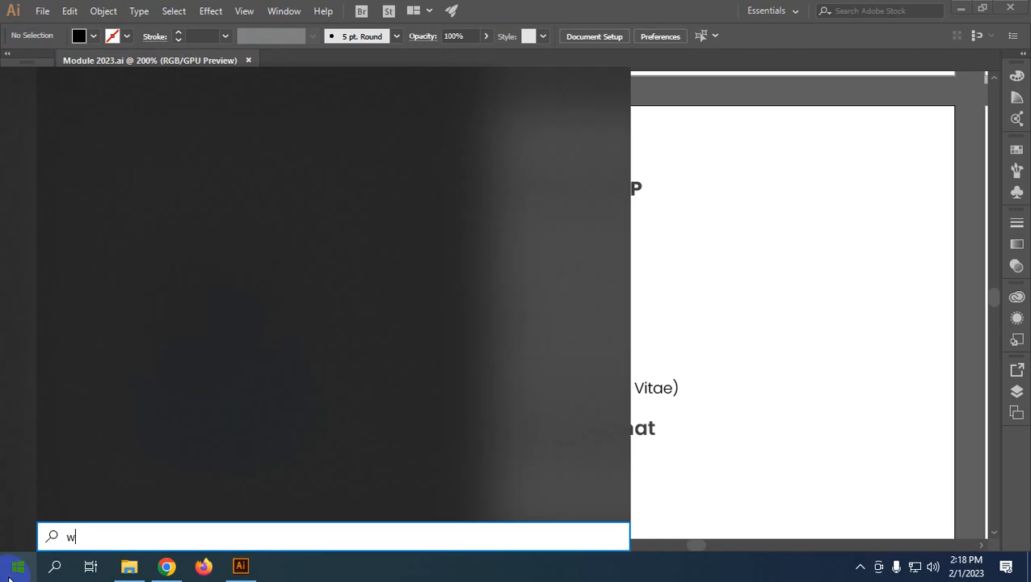
type("ord")
left_click(144, 149)
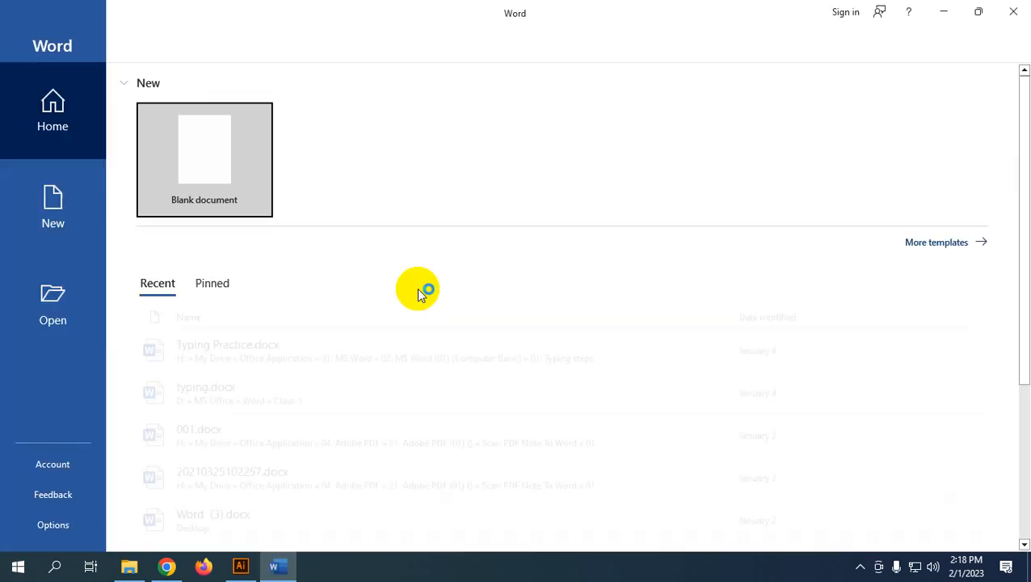
left_click(229, 154)
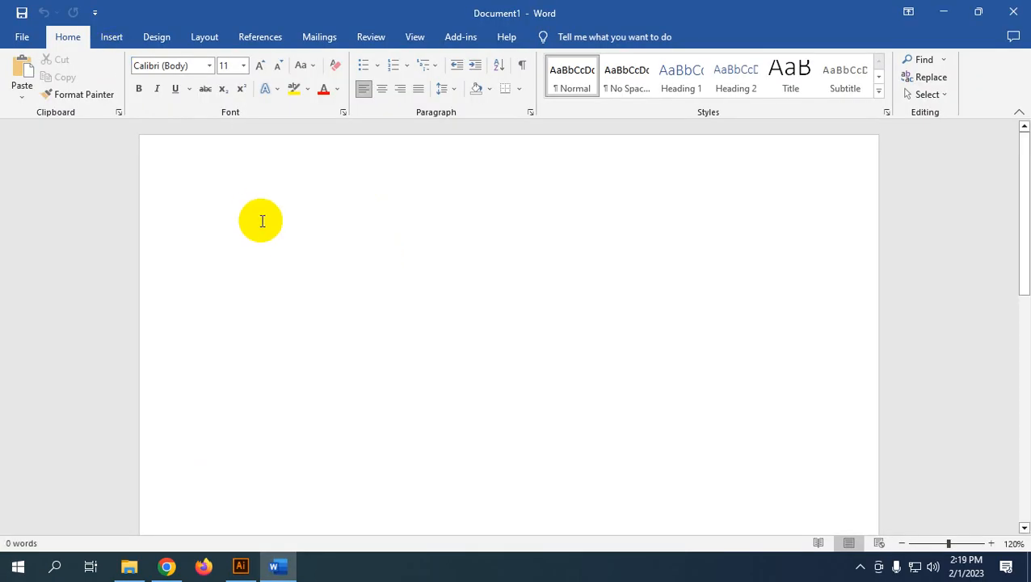
Zoom the page to 170% and dismiss the Office licence notices
scroll(262, 220, "up", 5, "ctrl")
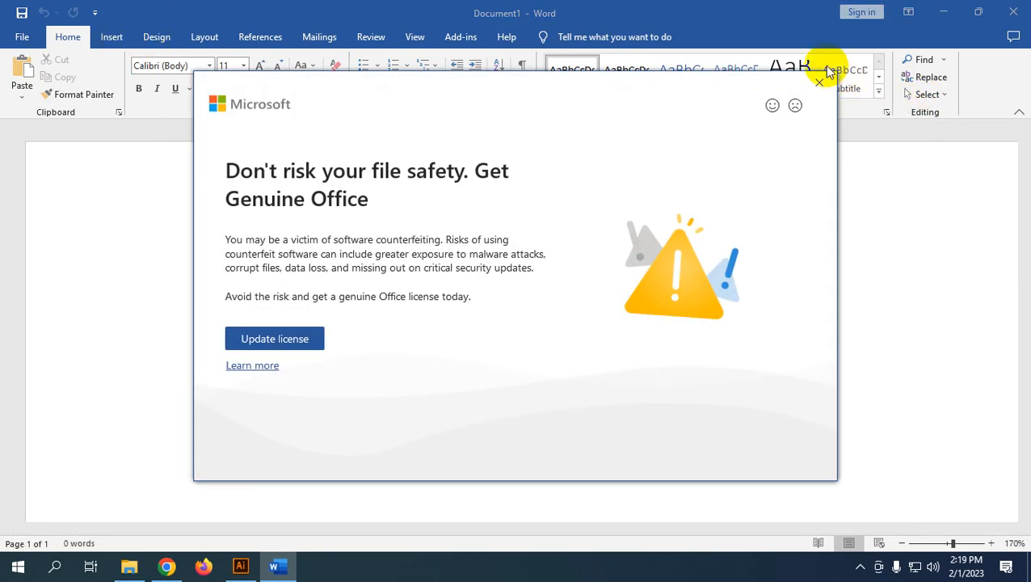
left_click(819, 80)
left_click(157, 37)
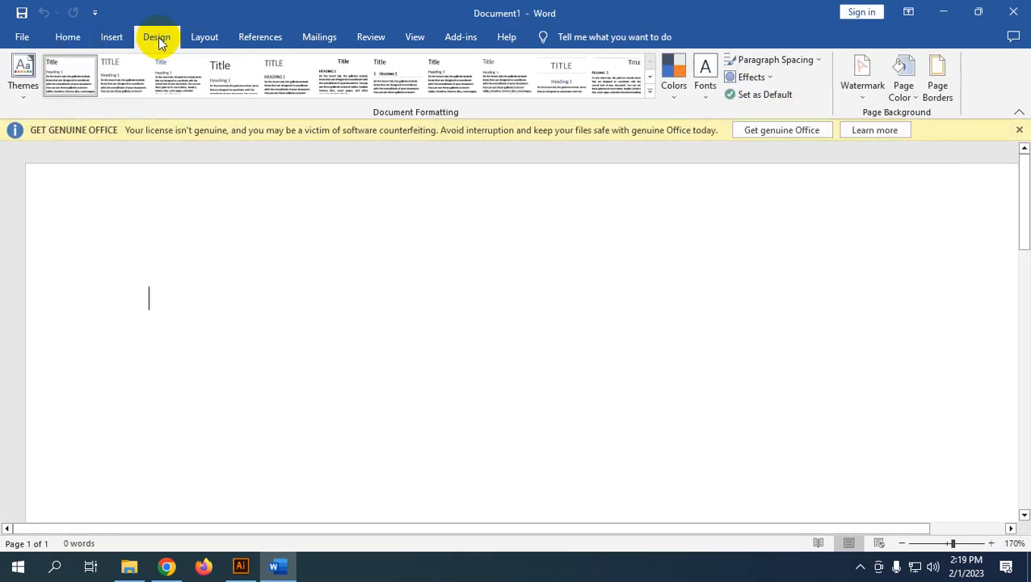
left_click(1017, 129)
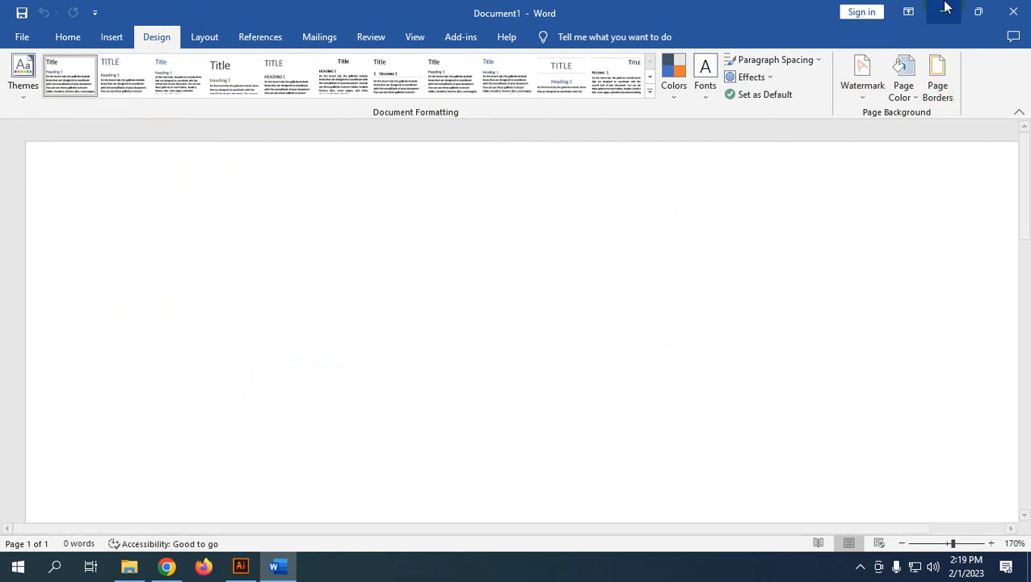
Open the custom watermark settings and move the dialog over the middle of the page
left_click(867, 96)
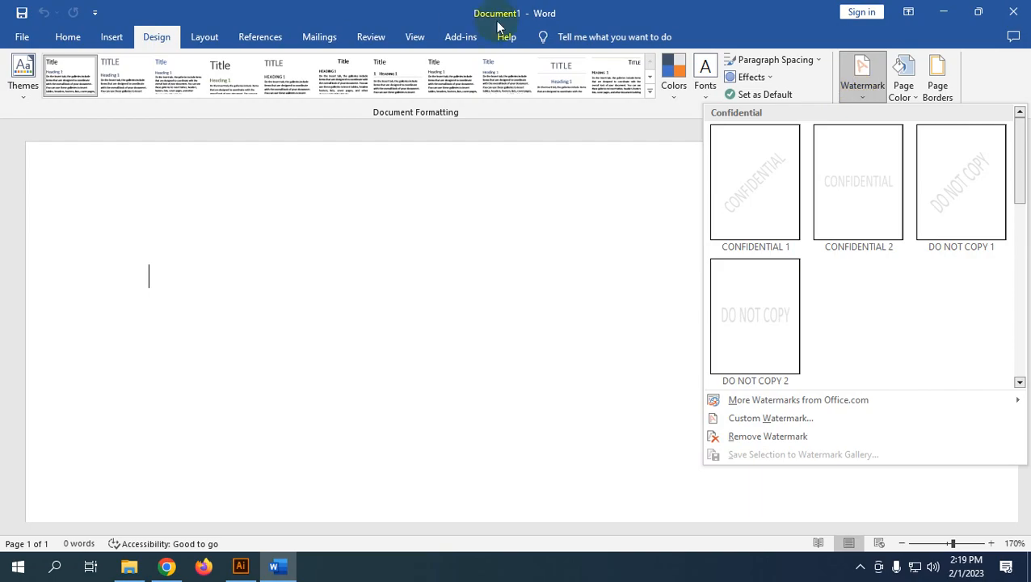
left_click(807, 416)
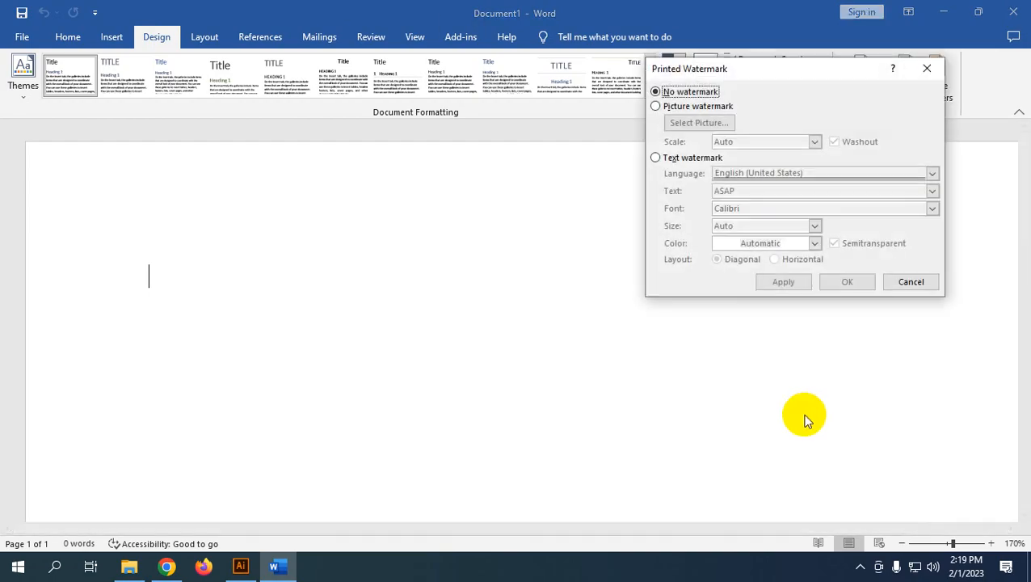
left_click_drag(735, 69, 389, 185)
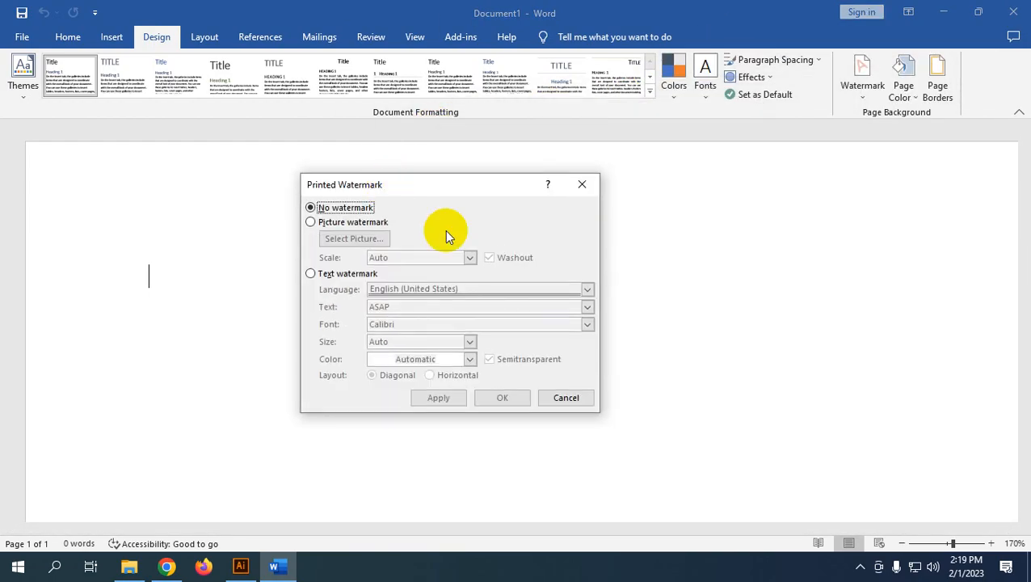
Compare the settings offered for a picture watermark with those for a text watermark
left_click(375, 225)
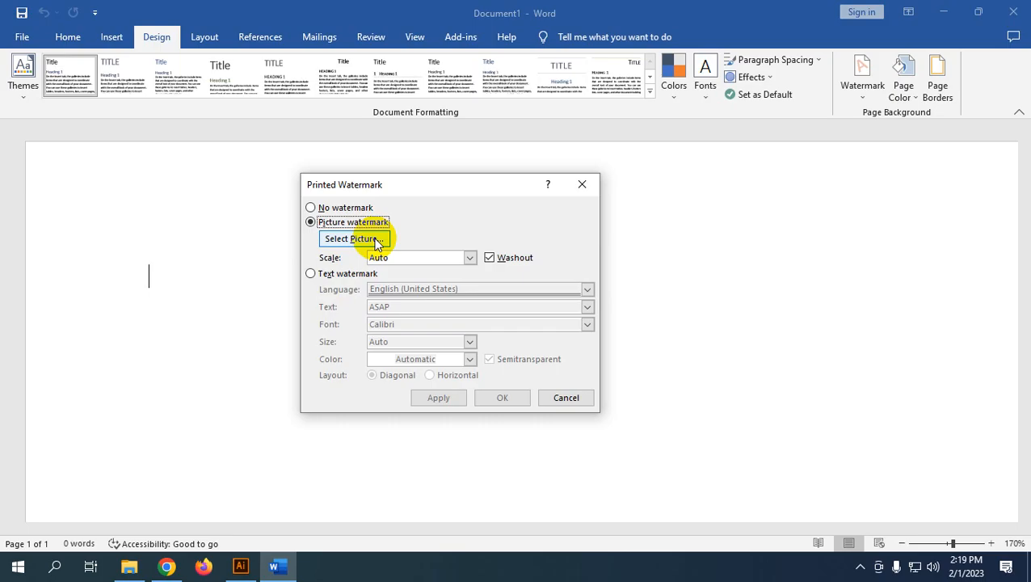
left_click(343, 274)
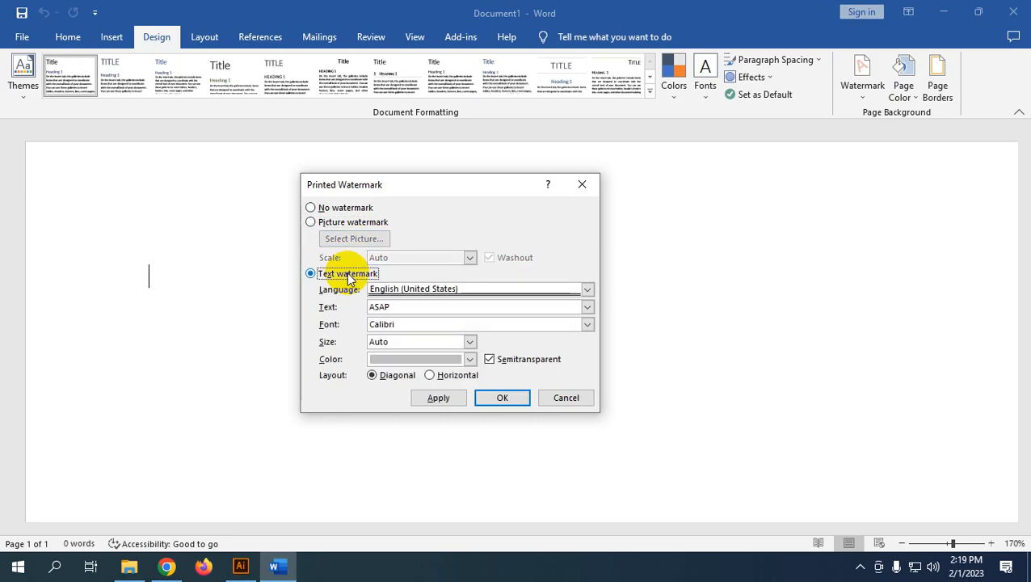
left_click(375, 223)
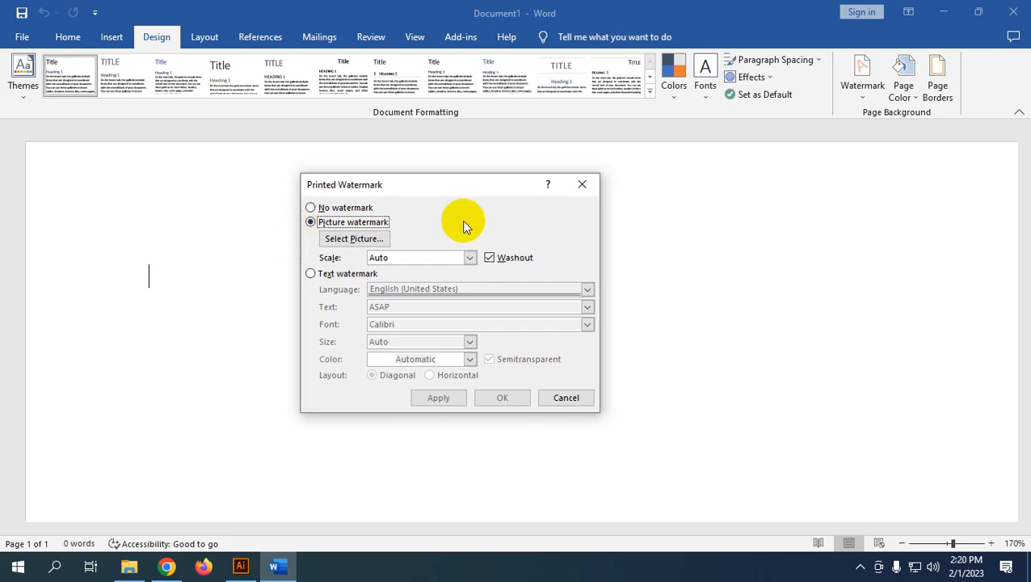
left_click_drag(477, 184, 641, 121)
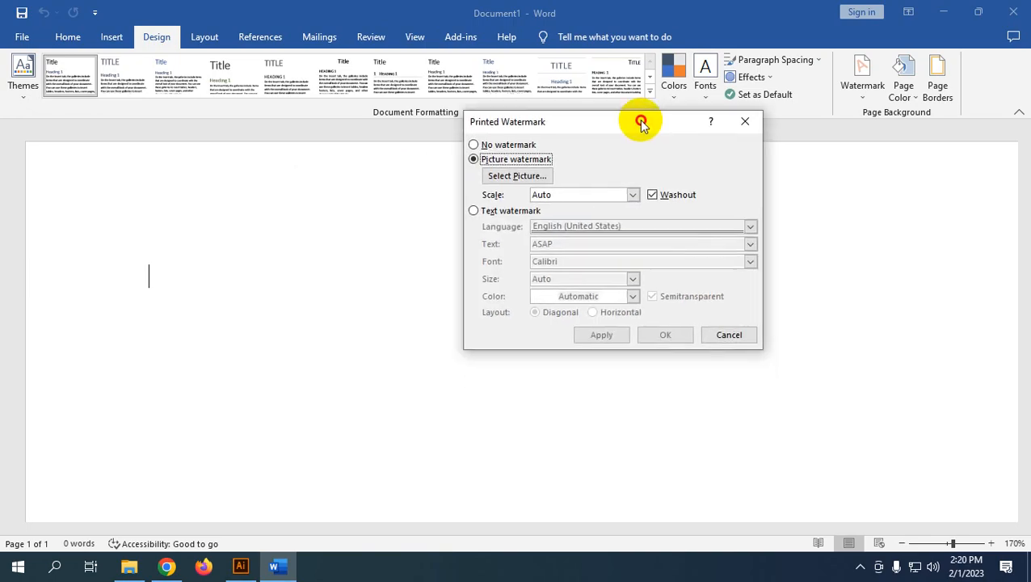
left_click(473, 209)
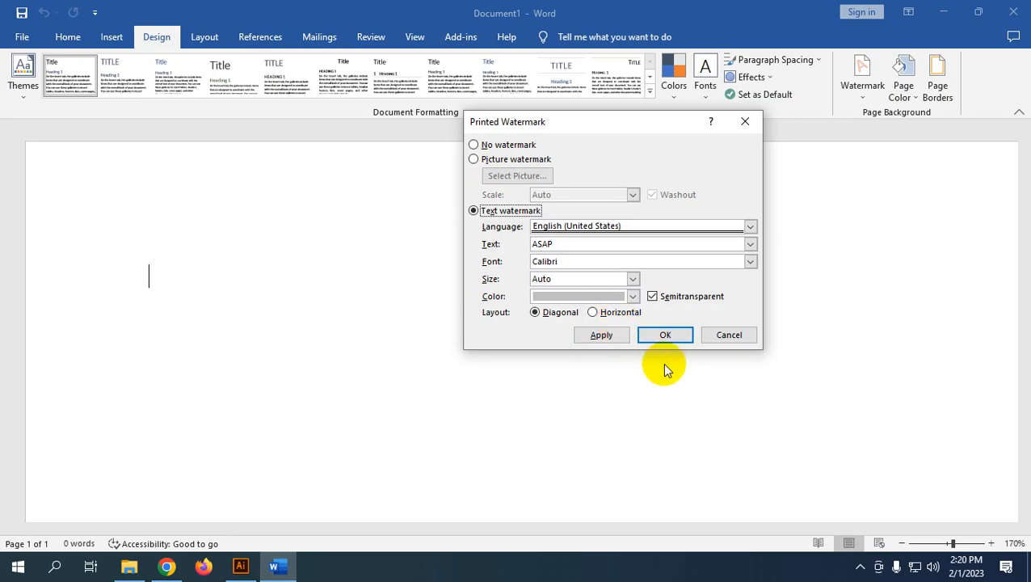
left_click_drag(614, 129, 659, 141)
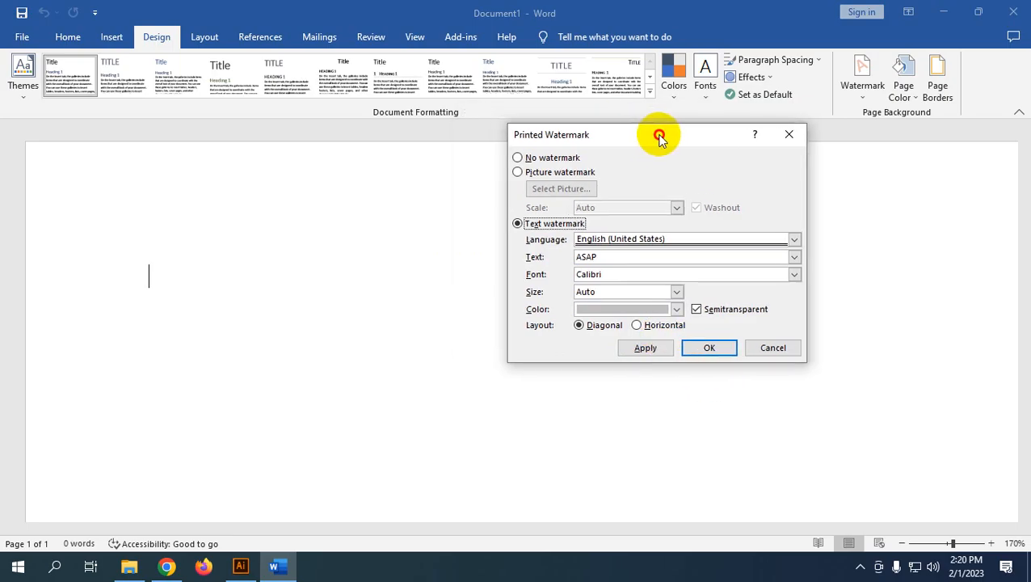
Switch back to Word and set the watermark type to Picture watermark
left_click(861, 568)
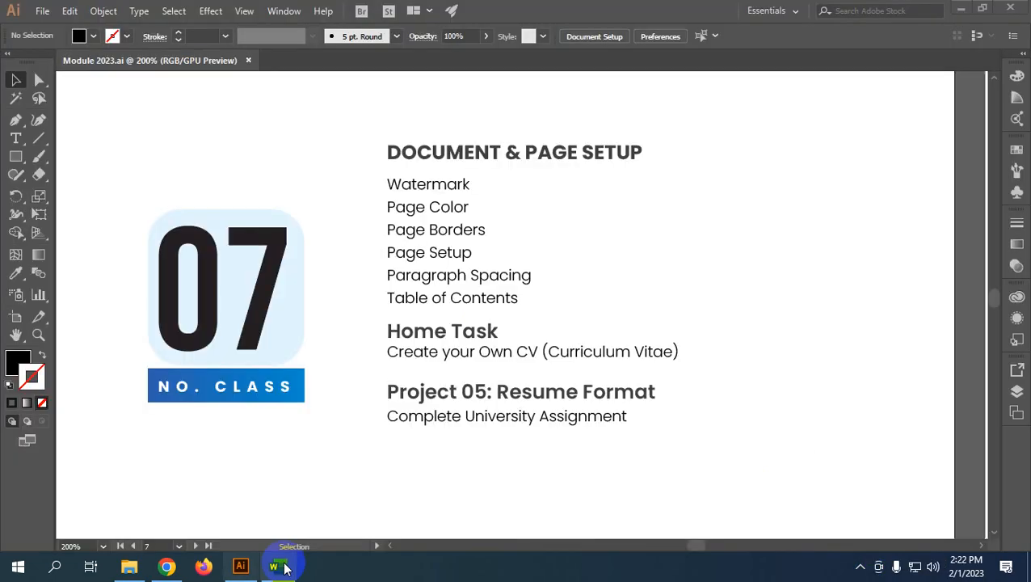
left_click(277, 565)
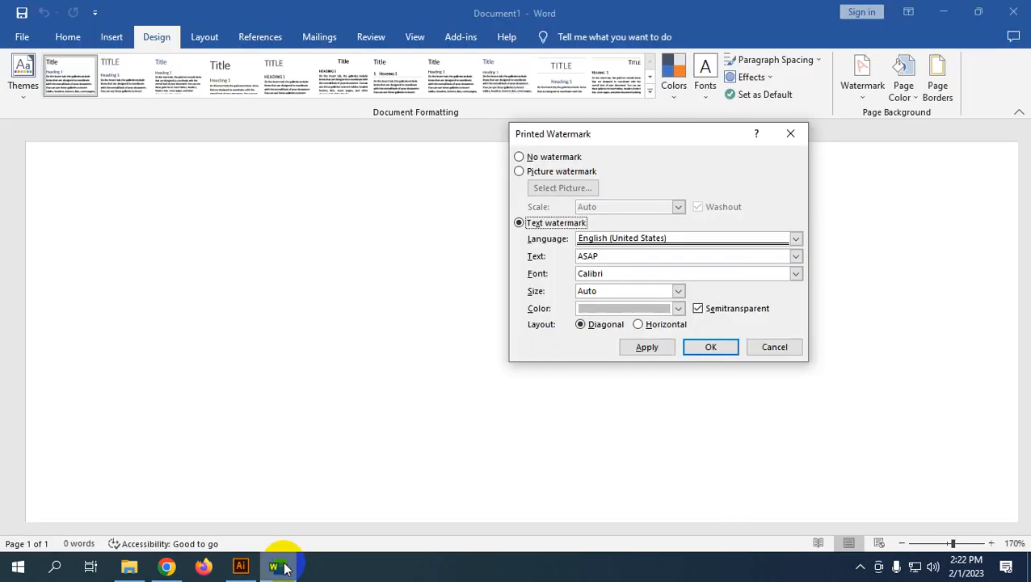
left_click_drag(620, 135, 445, 124)
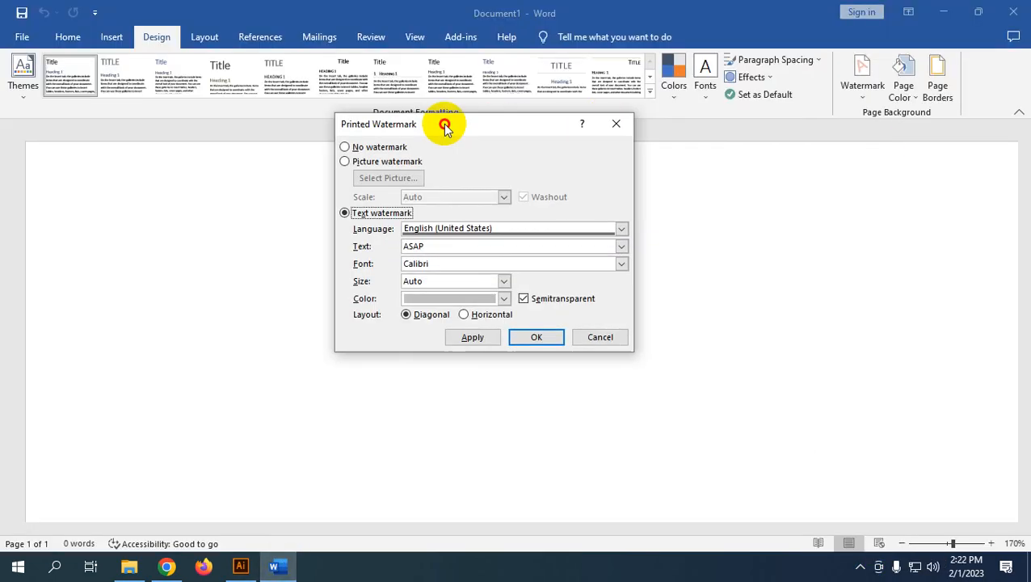
left_click(404, 161)
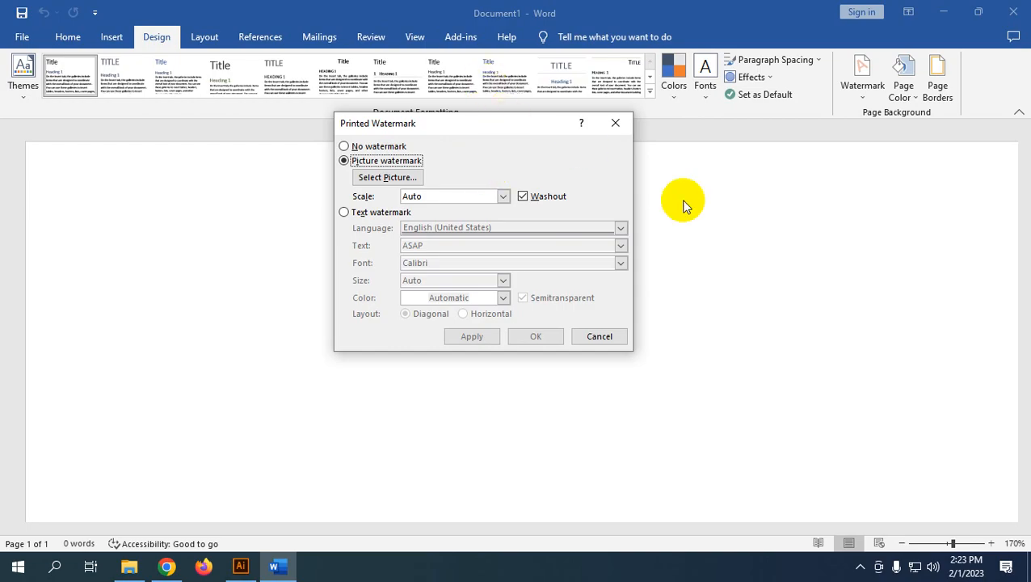
left_click_drag(506, 129, 580, 39)
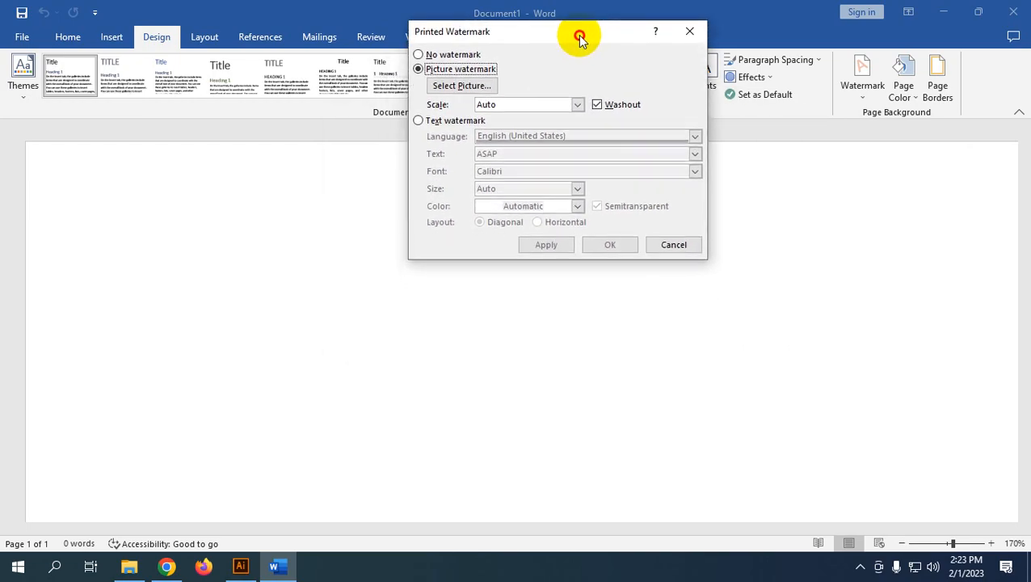
Apply the Ultimate-Veggie-Burgers-FT-Recipe picture from the Downloads folder as the picture watermark and close the watermark settings
left_click(482, 92)
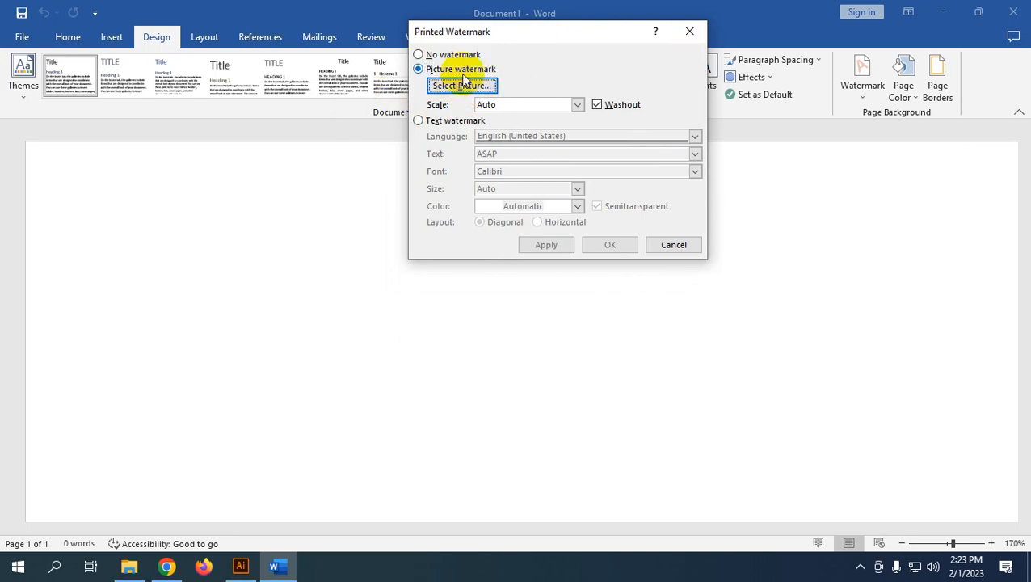
left_click(461, 70)
left_click(475, 86)
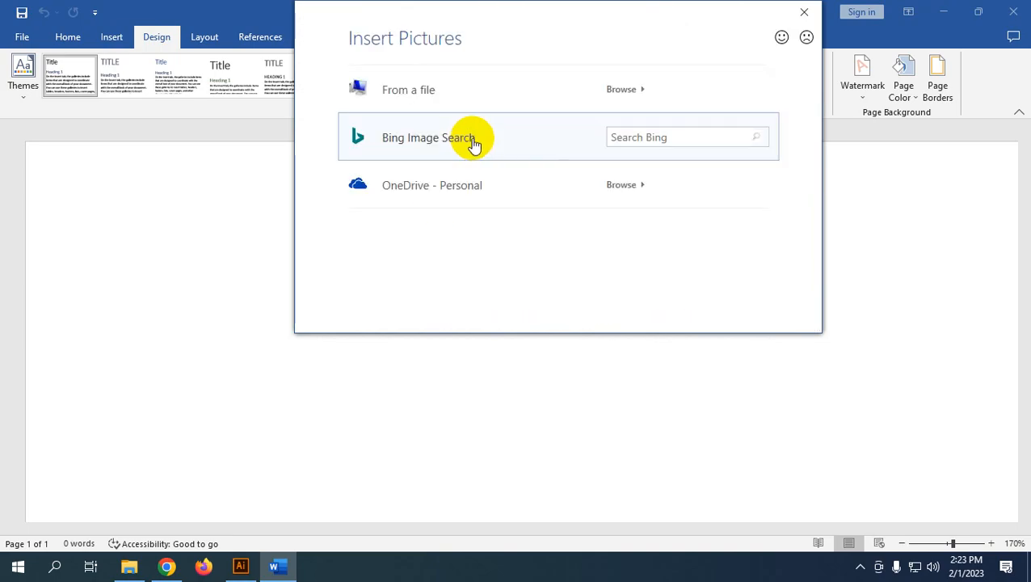
left_click(456, 90)
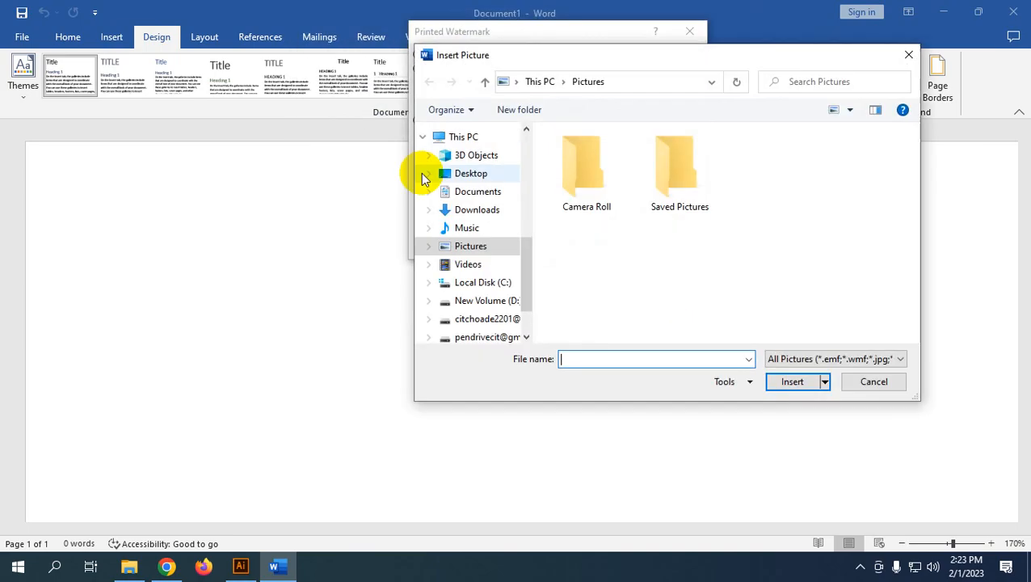
left_click(475, 211)
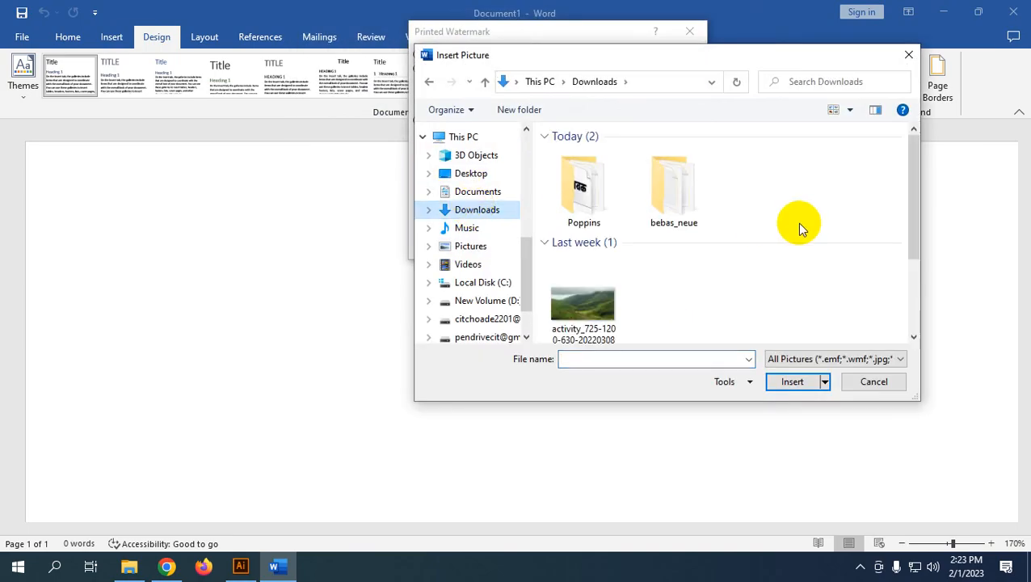
scroll(797, 223, "down", 2)
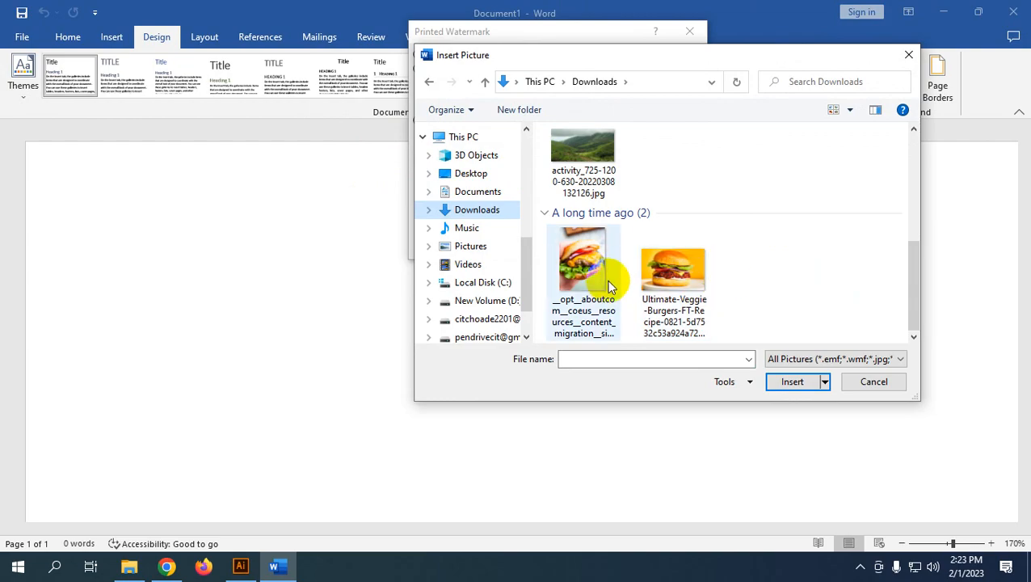
left_click(693, 266)
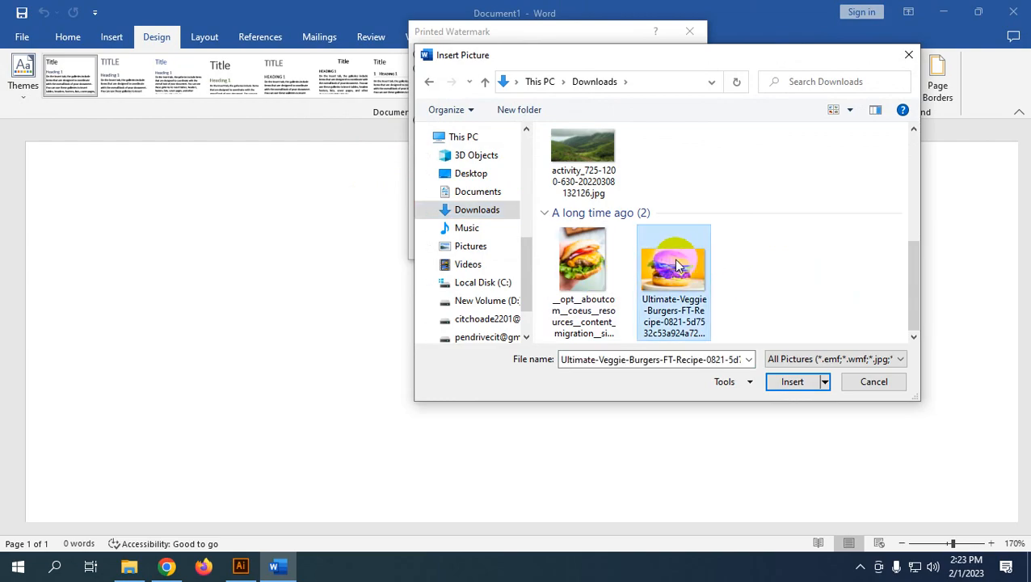
left_click(792, 381)
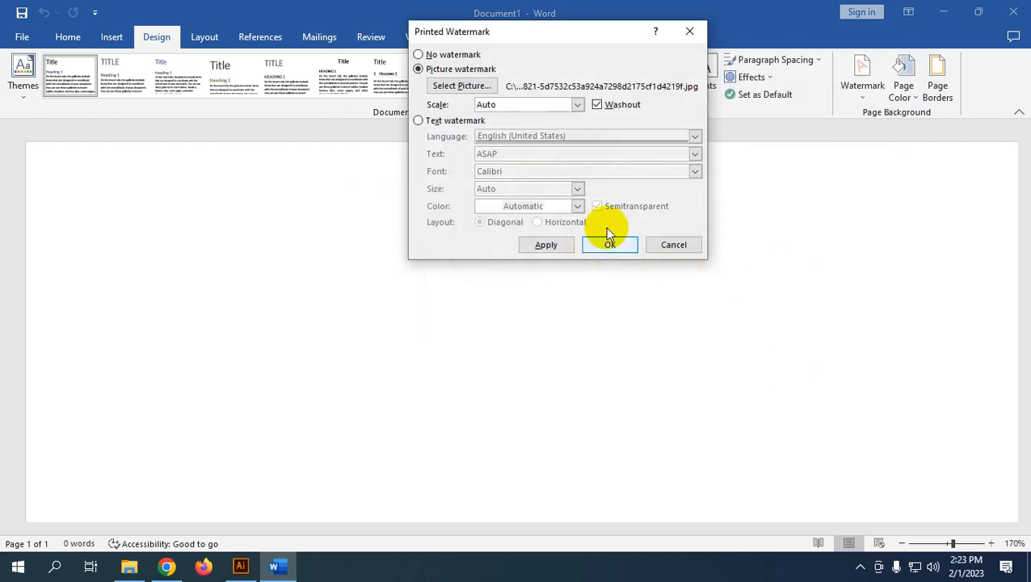
left_click(546, 245)
left_click_drag(528, 31, 824, 186)
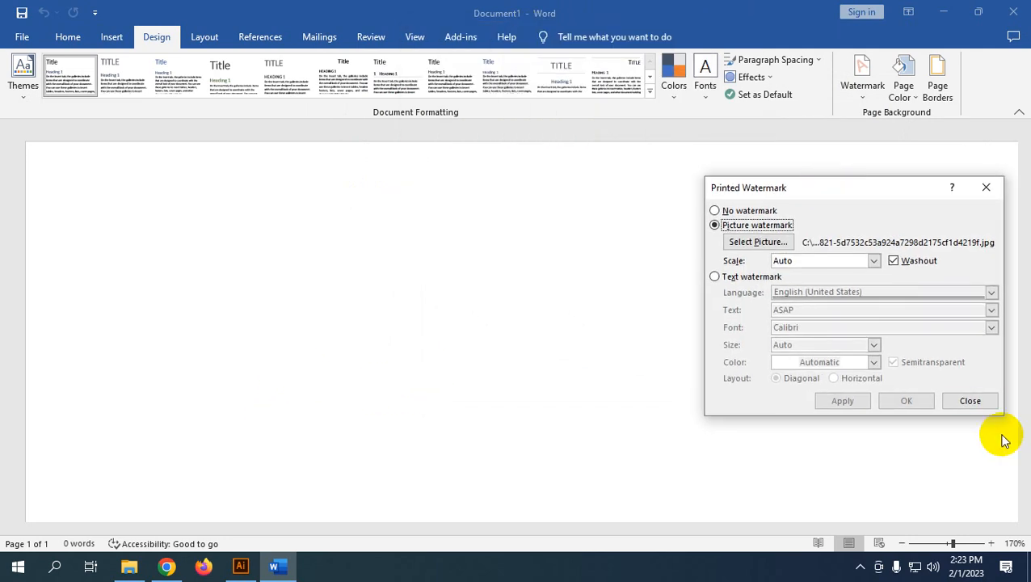
left_click(970, 400)
Zoom the page out to 100% and examine the burger watermark
scroll(495, 285, "down", 2)
scroll(495, 284, "down", 4)
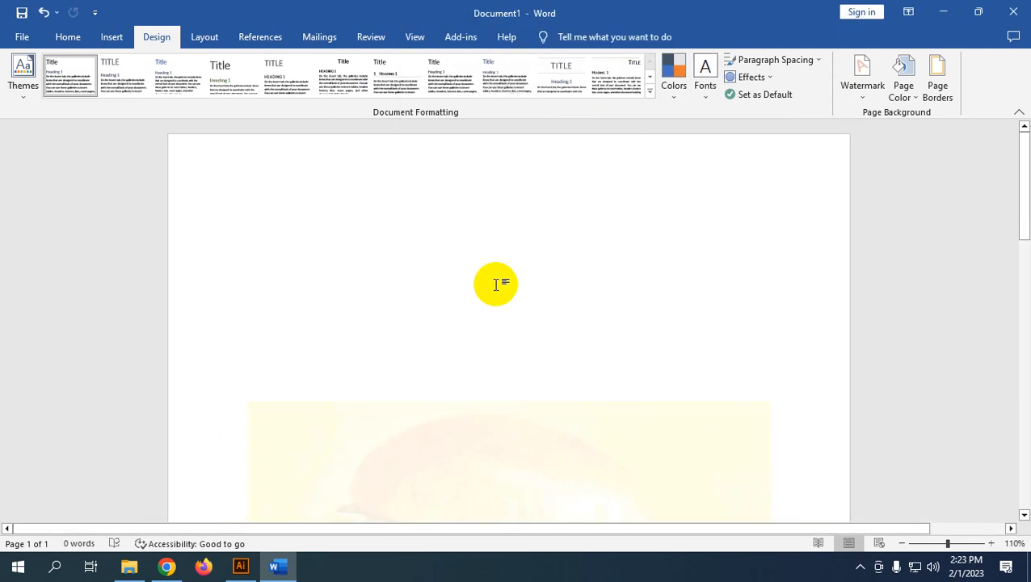
scroll(498, 286, "down", 1)
scroll(498, 287, "down", 1)
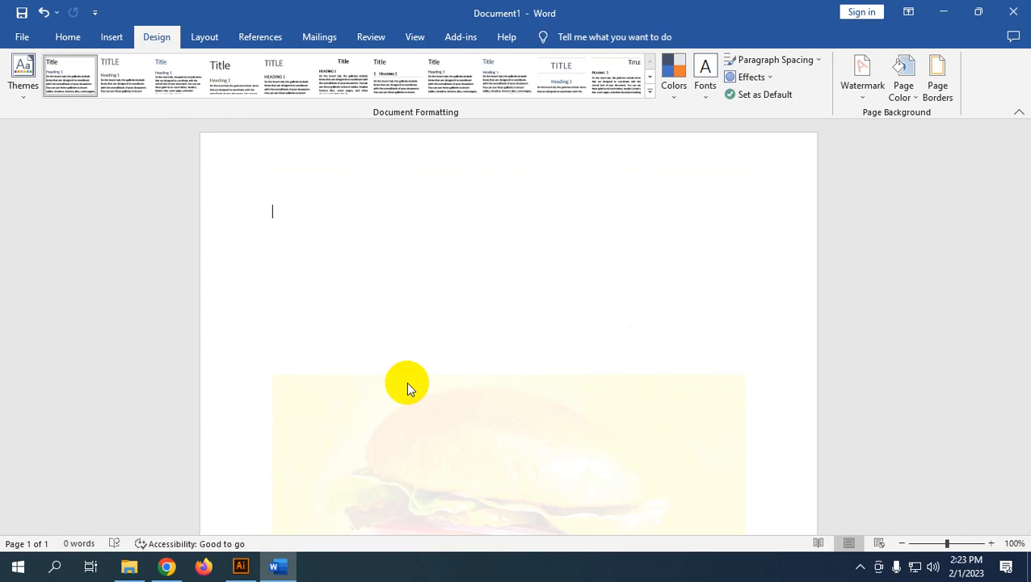
scroll(405, 382, "down", 4)
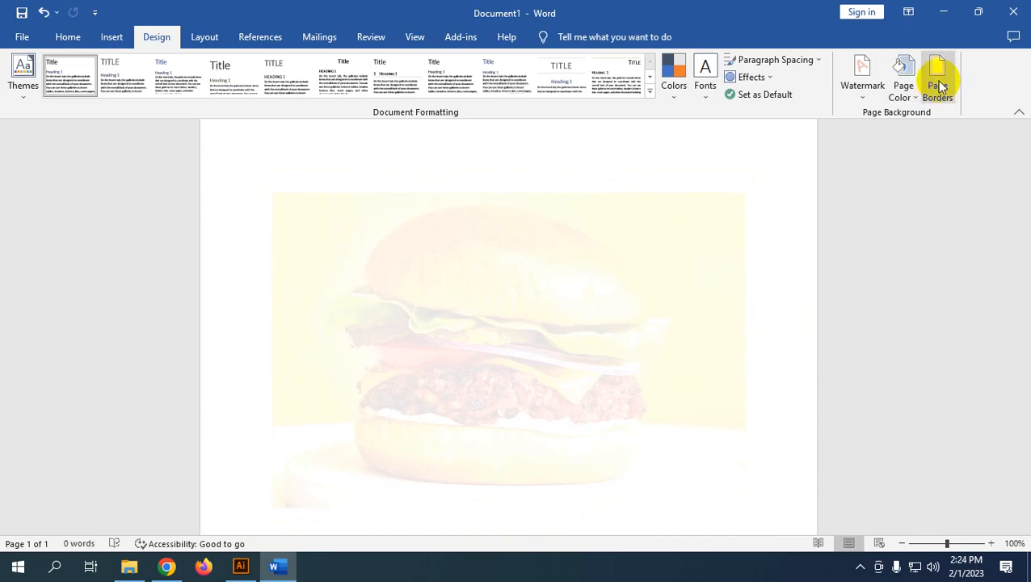
Reopen the custom watermark settings, turn off Washout for the burger picture and apply the change
left_click(862, 101)
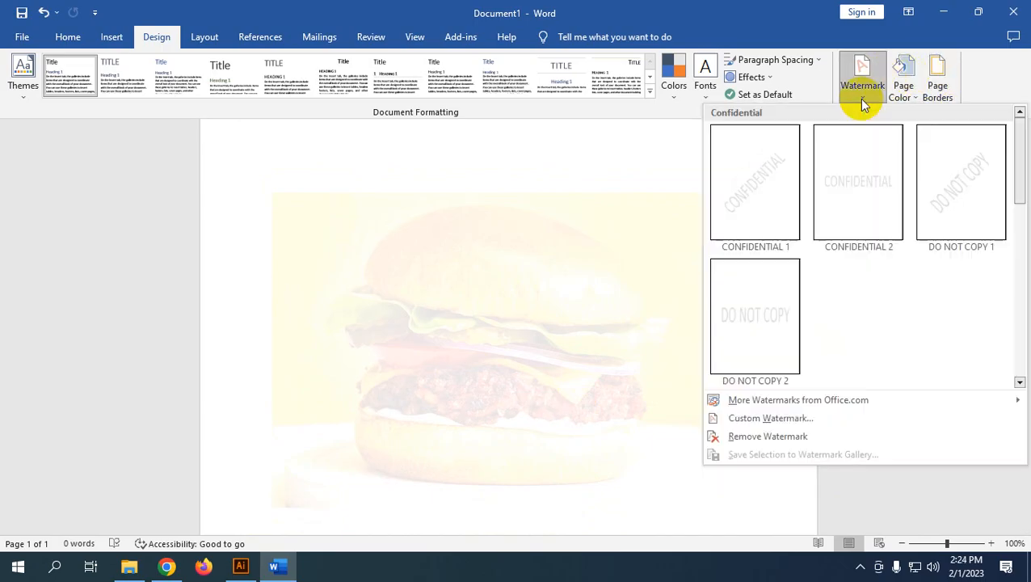
left_click(800, 419)
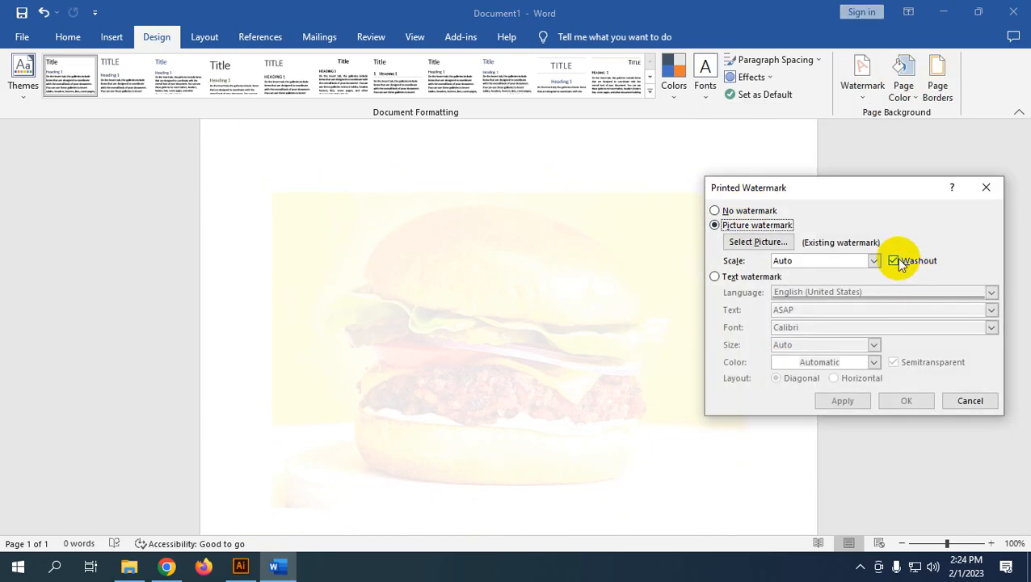
left_click(897, 261)
left_click(845, 401)
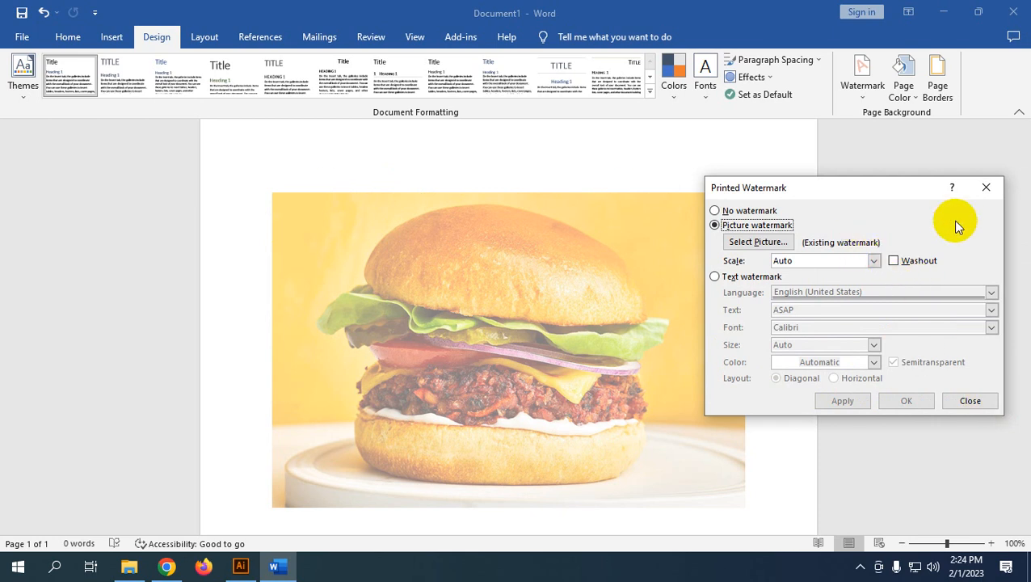
left_click(974, 400)
left_click(860, 74)
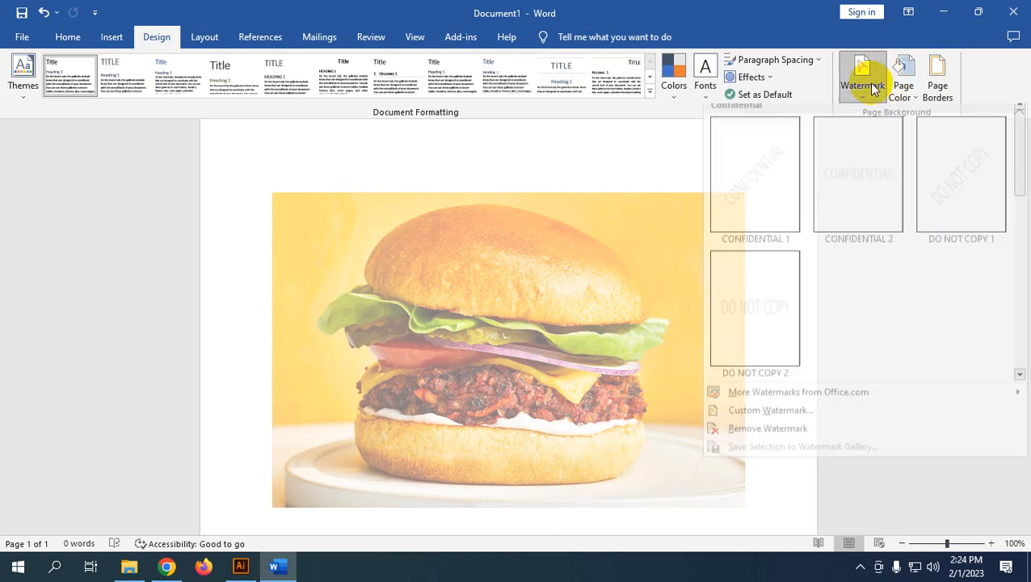
left_click(803, 419)
left_click(734, 242)
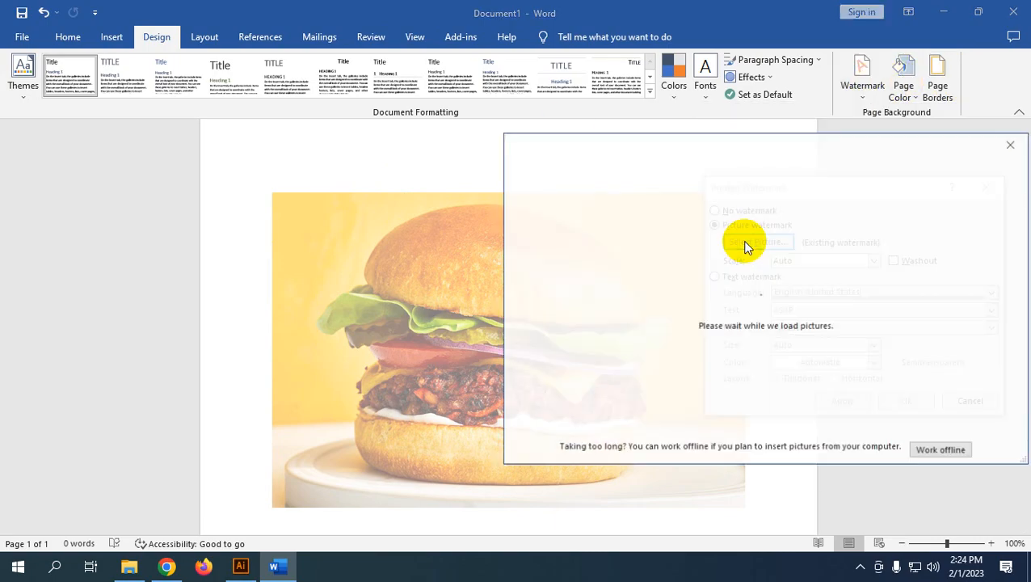
left_click(638, 222)
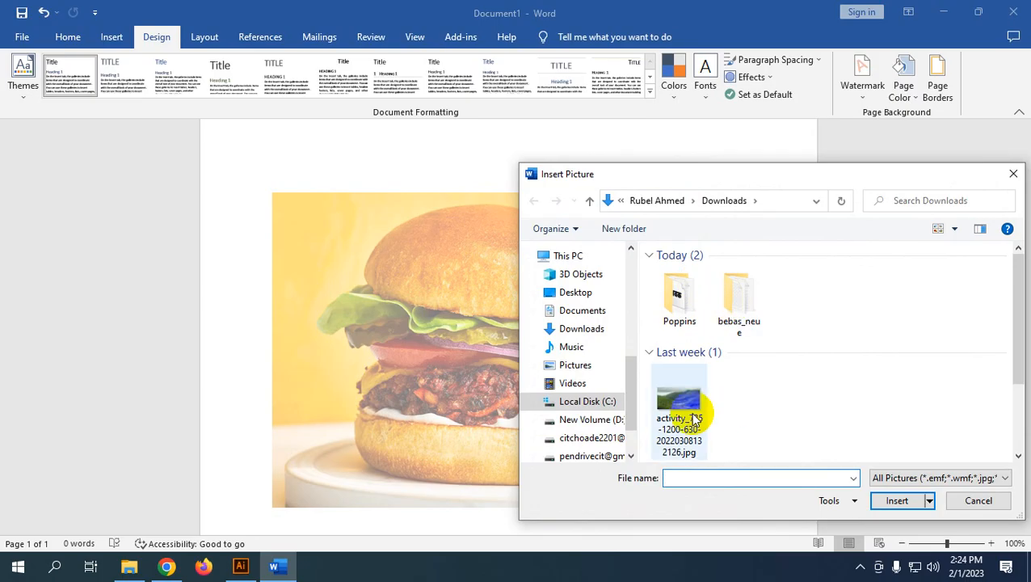
left_click(683, 408)
left_click(895, 500)
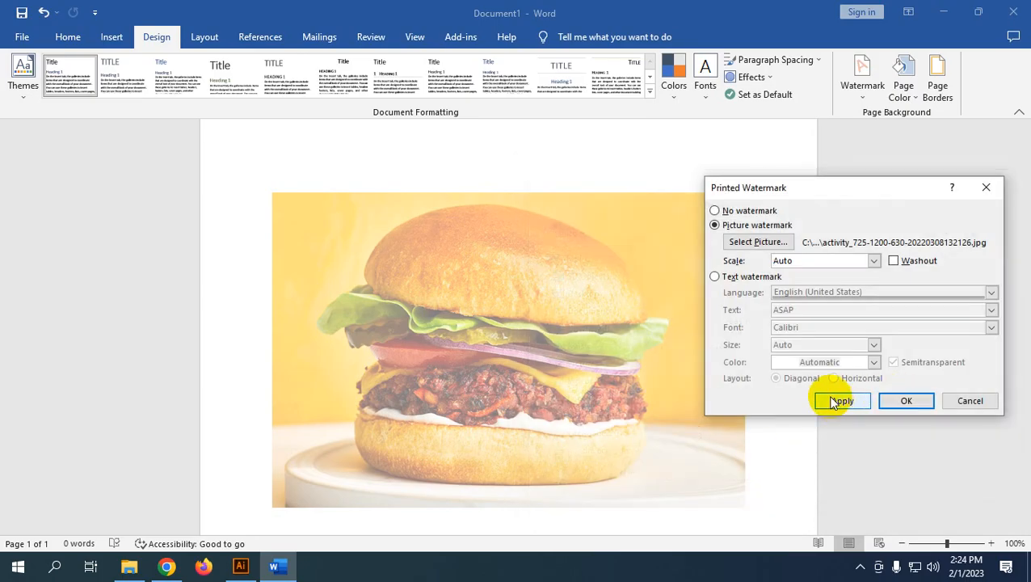
left_click(840, 401)
Apply Washout to the landscape watermark to compare its look, and turn Washout off again
left_click(893, 260)
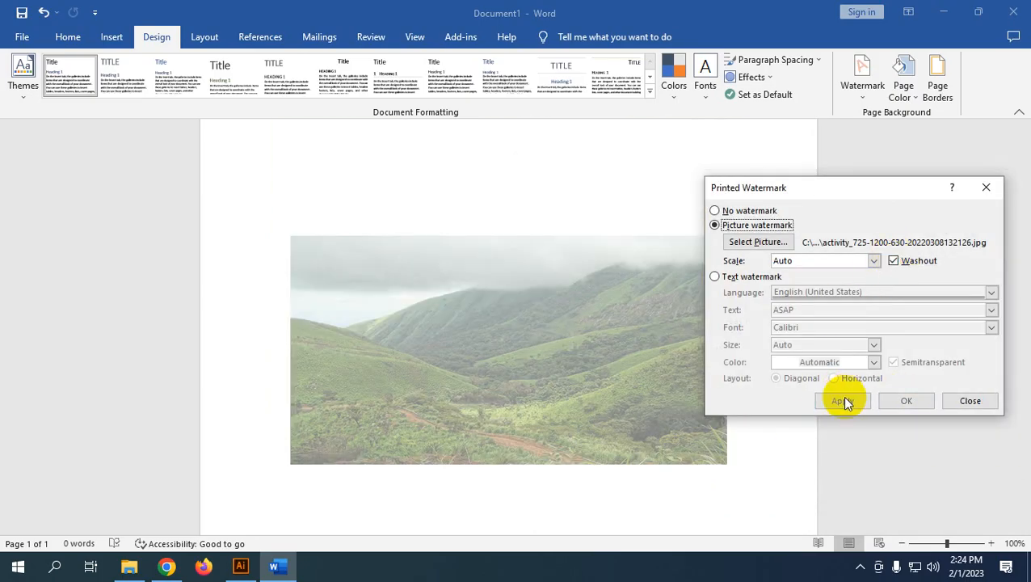
left_click(842, 398)
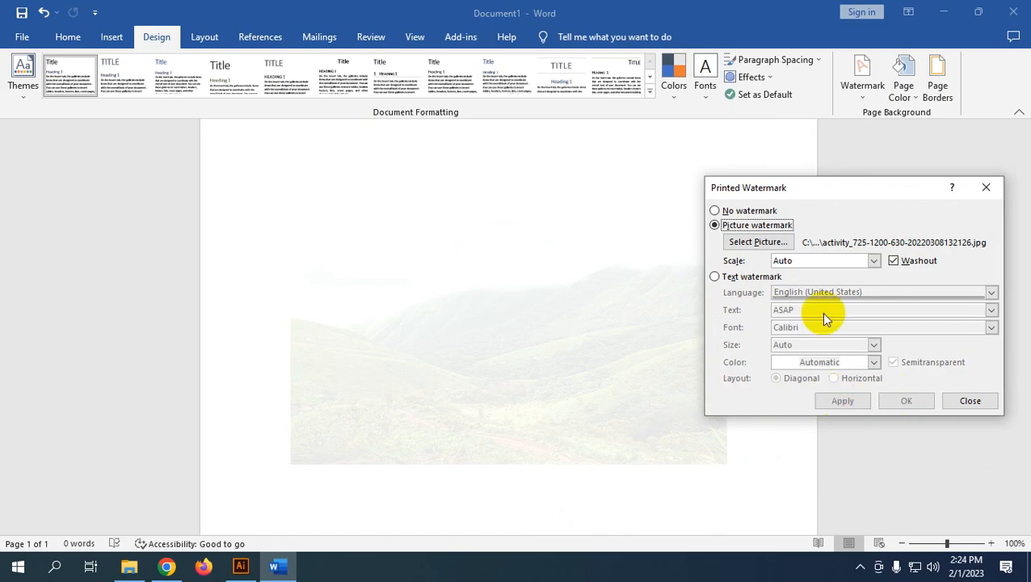
left_click(896, 260)
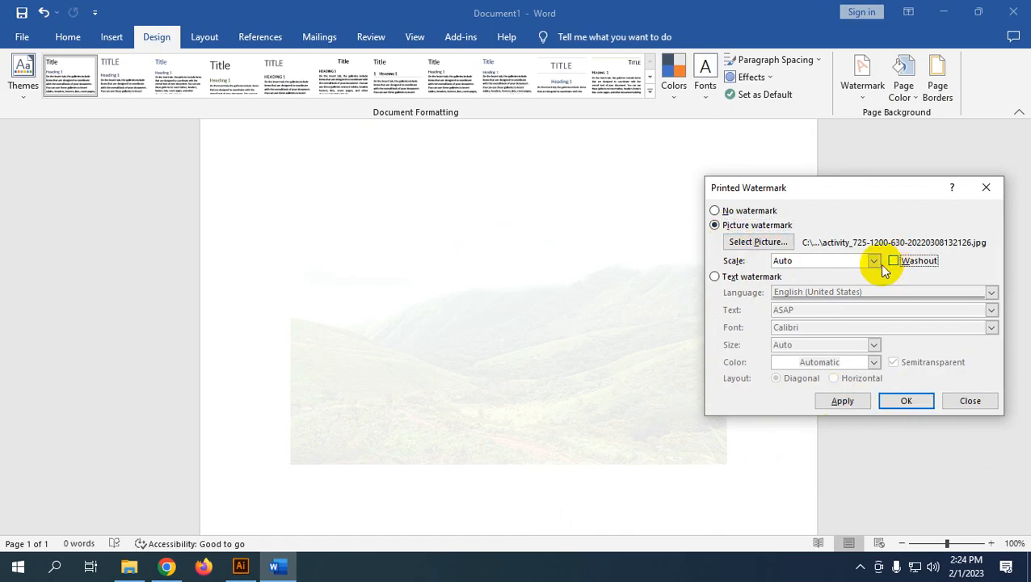
left_click(838, 401)
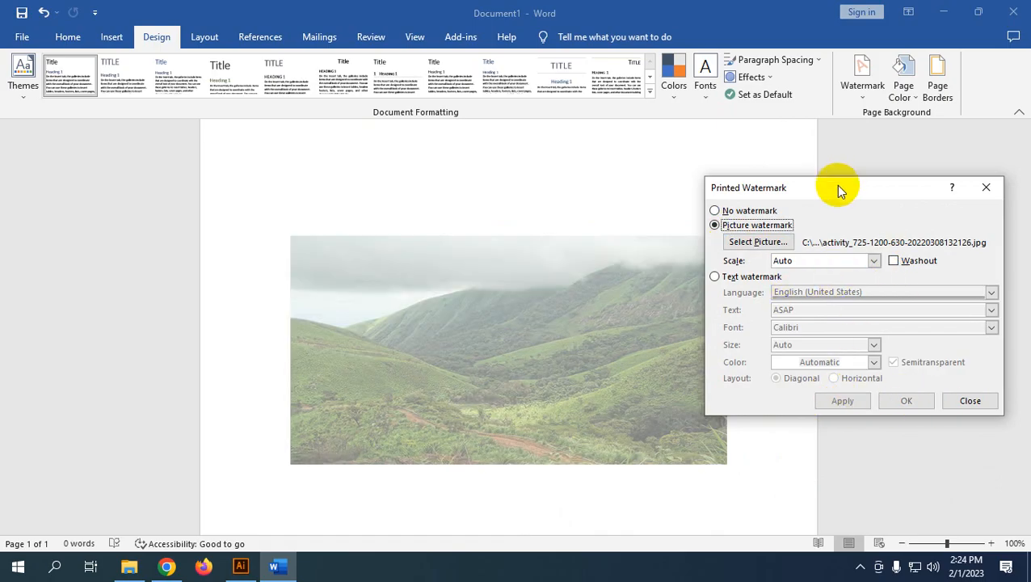
Close the watermark settings and check the landscape watermark without Washout in the print preview
left_click_drag(841, 189, 769, 124)
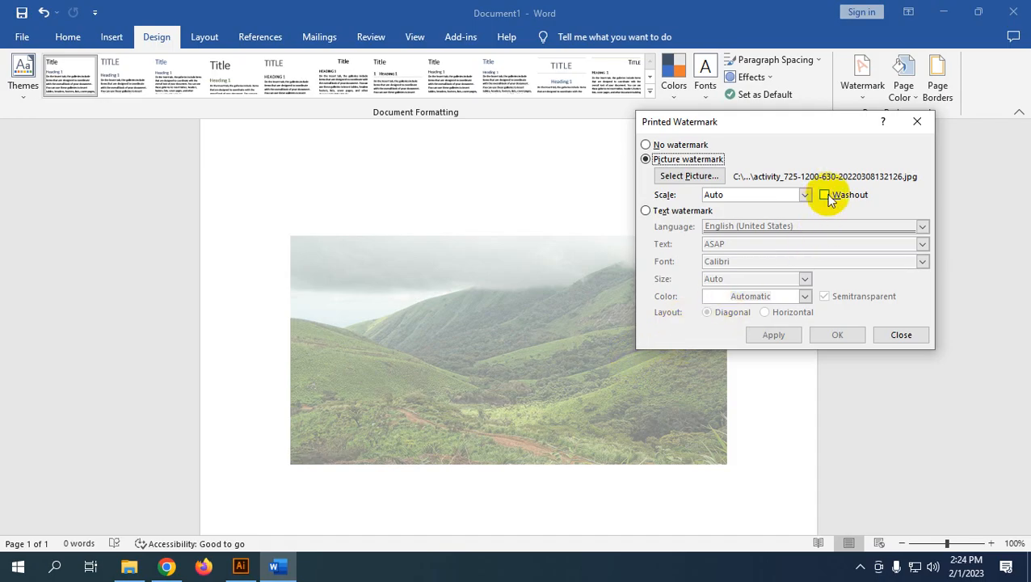
left_click(884, 336)
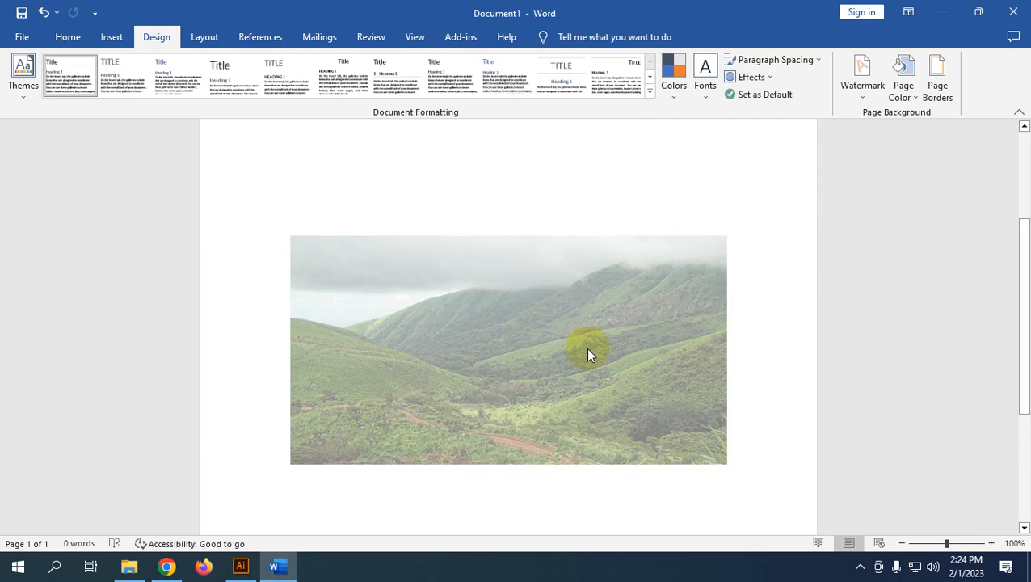
key("ctrl+p")
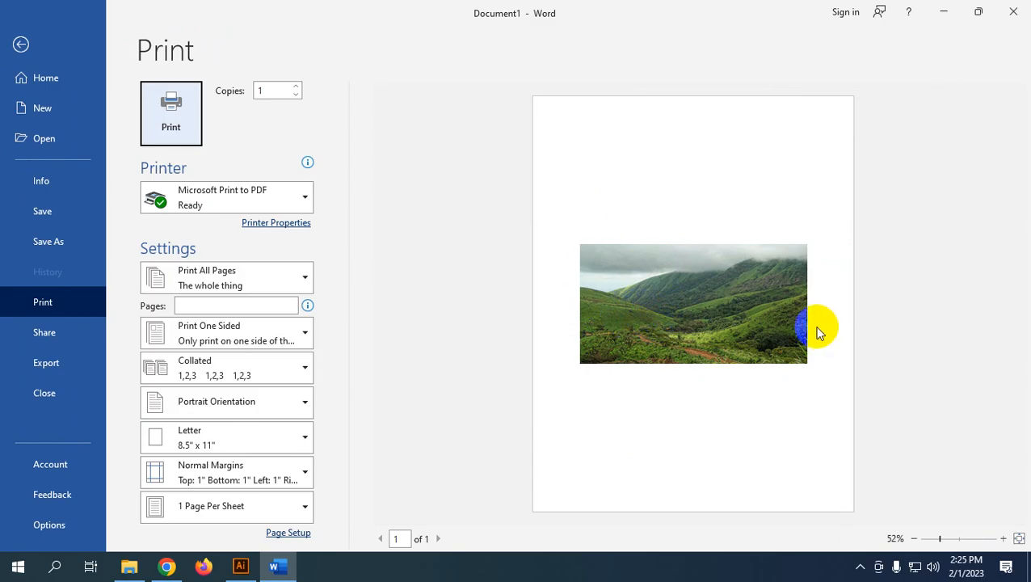
key("Escape")
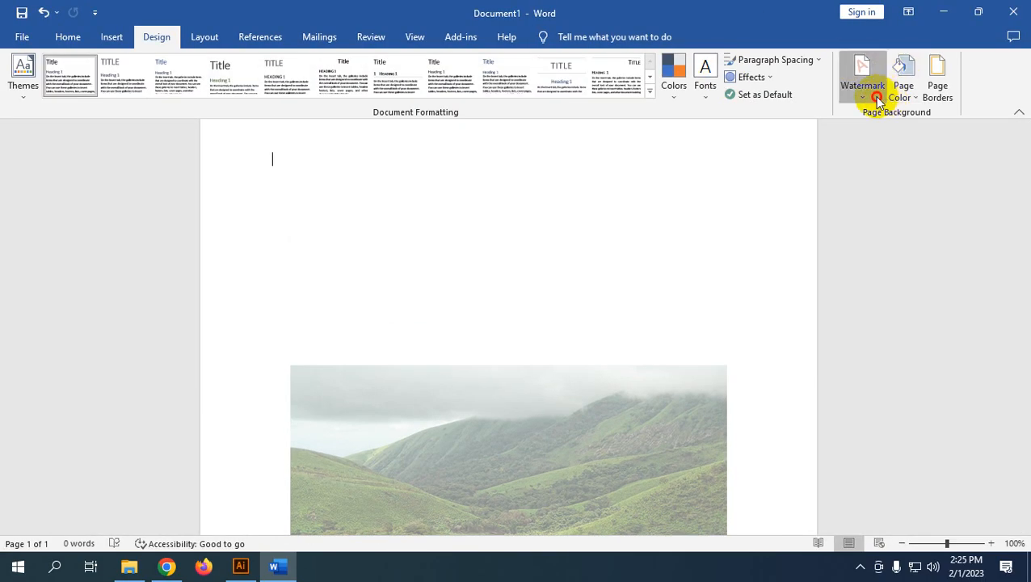
Reopen the custom watermark settings and turn on Washout for the existing landscape picture
left_click(871, 93)
left_click(828, 418)
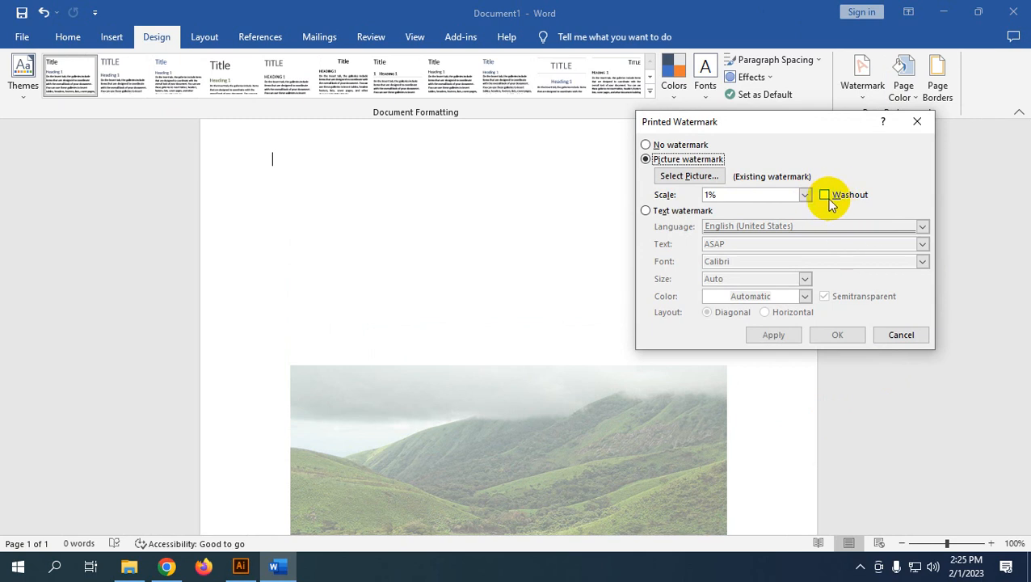
left_click(825, 196)
left_click(840, 336)
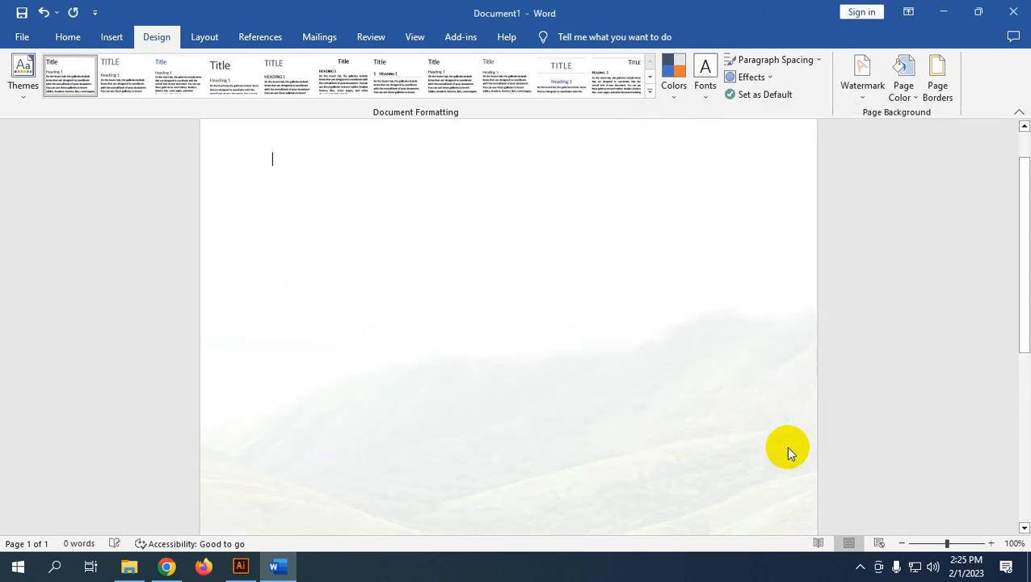
Examine the washed-out landscape watermark in the print preview at a closer zoom and return to the document
key("ctrl+p")
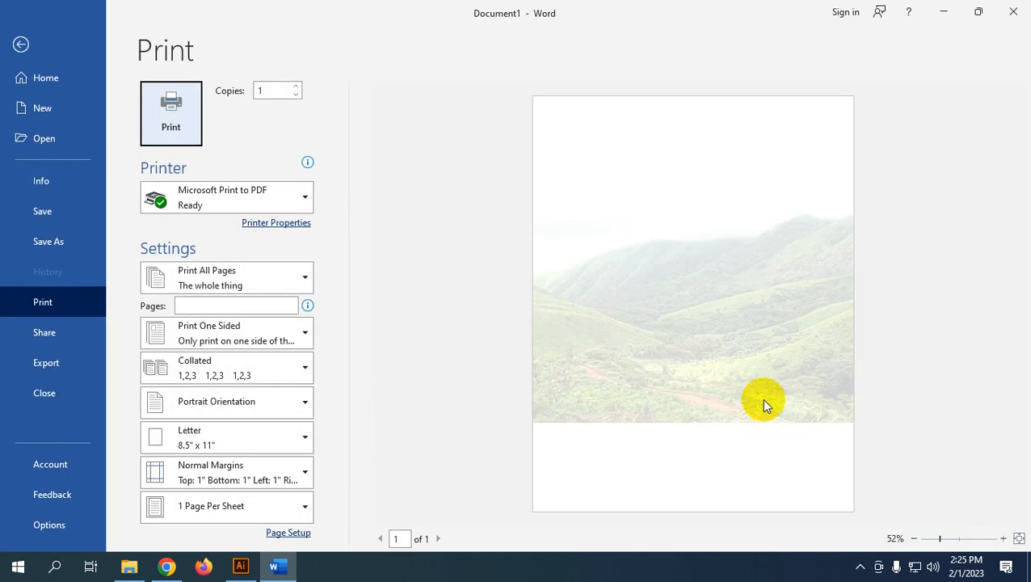
scroll(760, 396, "up", 4, "ctrl")
scroll(739, 416, "down", 3, "ctrl")
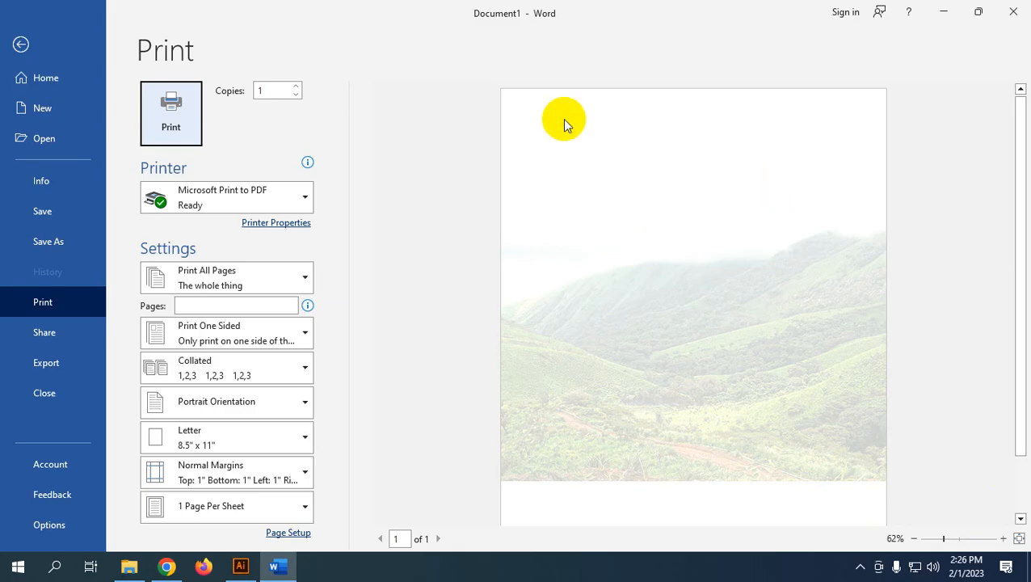
key("Escape")
Reopen the custom watermark settings, toggle Washout off and on, and apply the watermark with Washout enabled
left_click(877, 94)
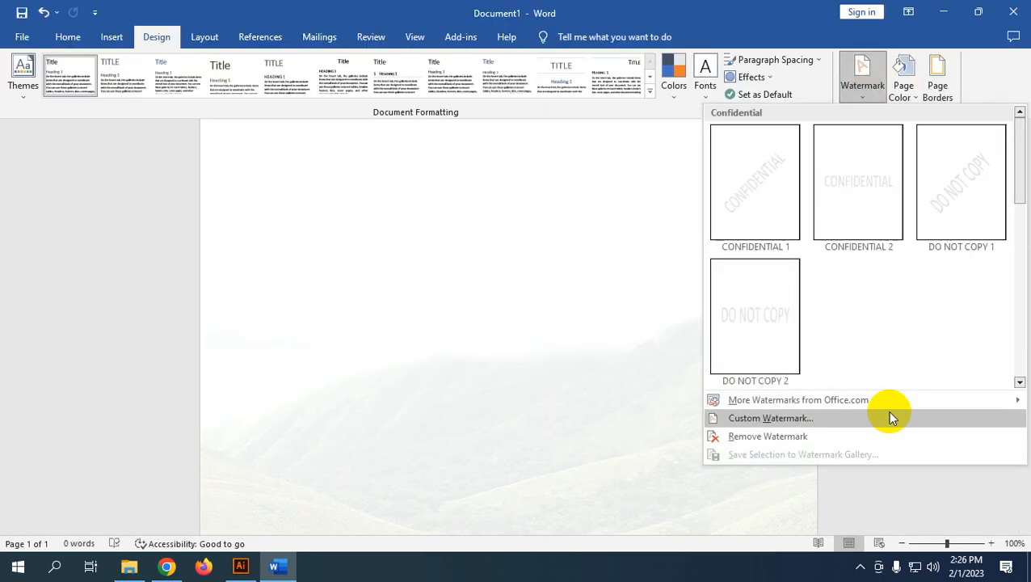
left_click(854, 417)
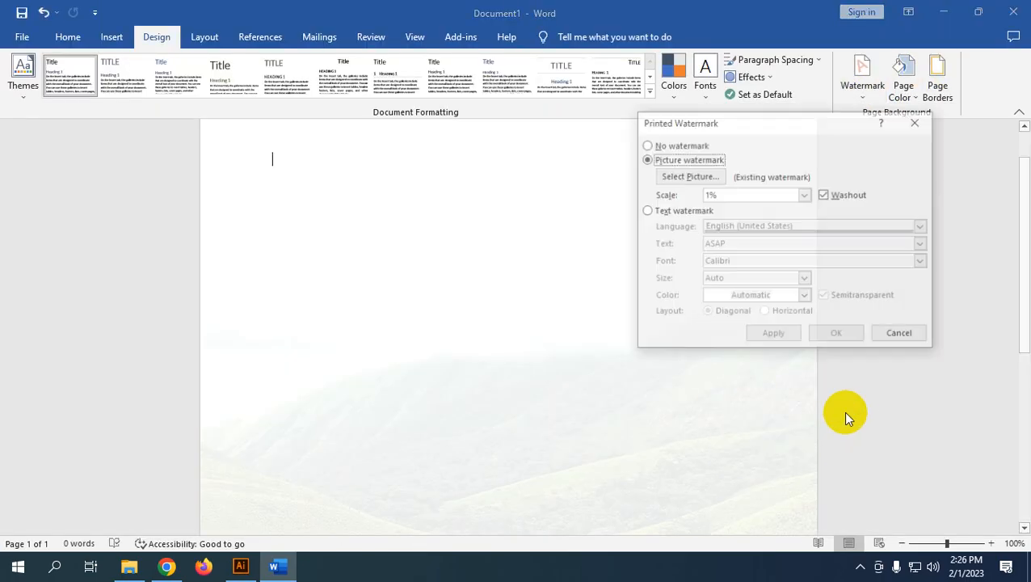
left_click(823, 195)
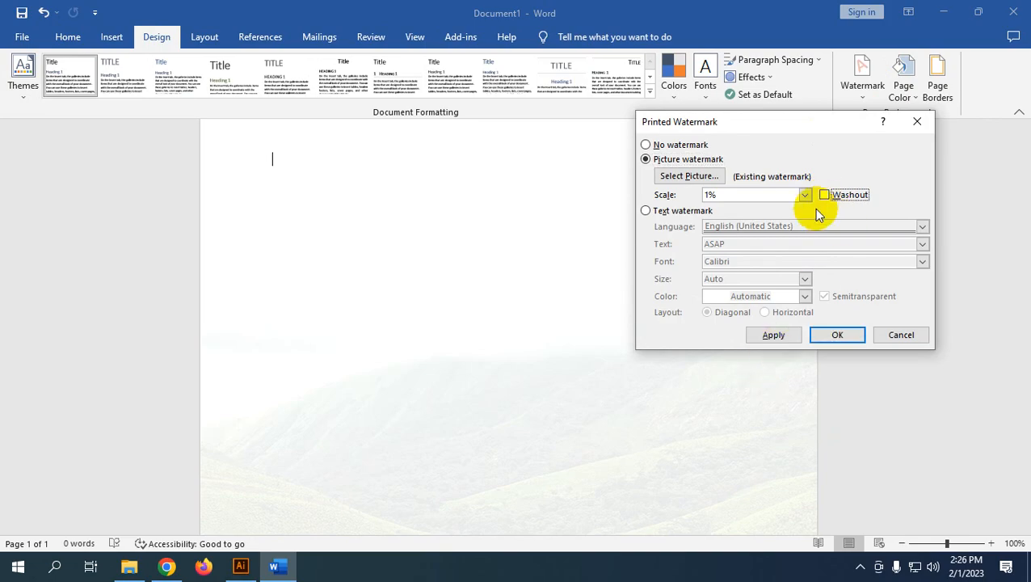
left_click(823, 195)
left_click(778, 334)
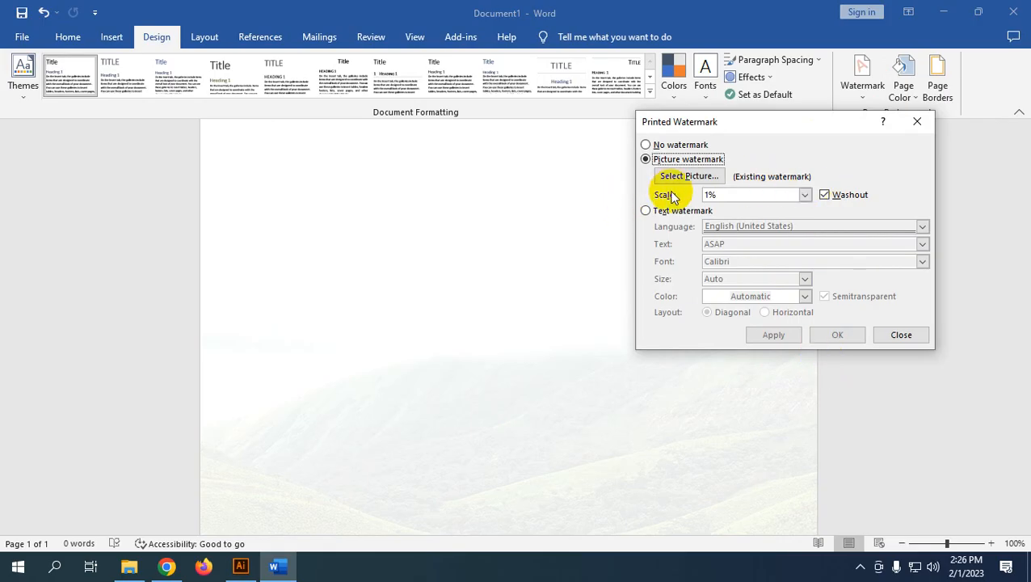
Apply the landscape watermark at 100% scale, first with Washout and then without it
left_click(803, 195)
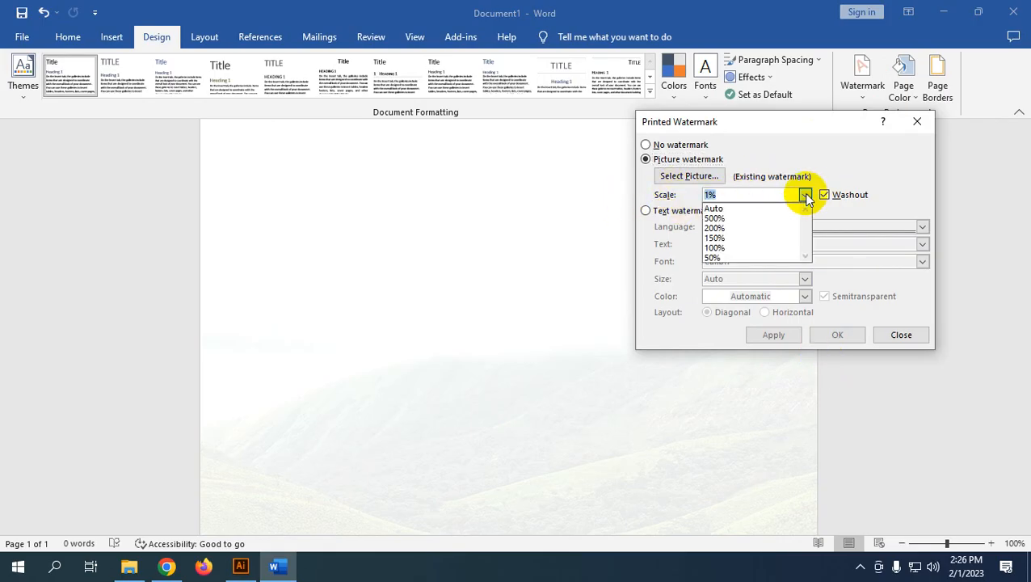
left_click(734, 247)
left_click(788, 336)
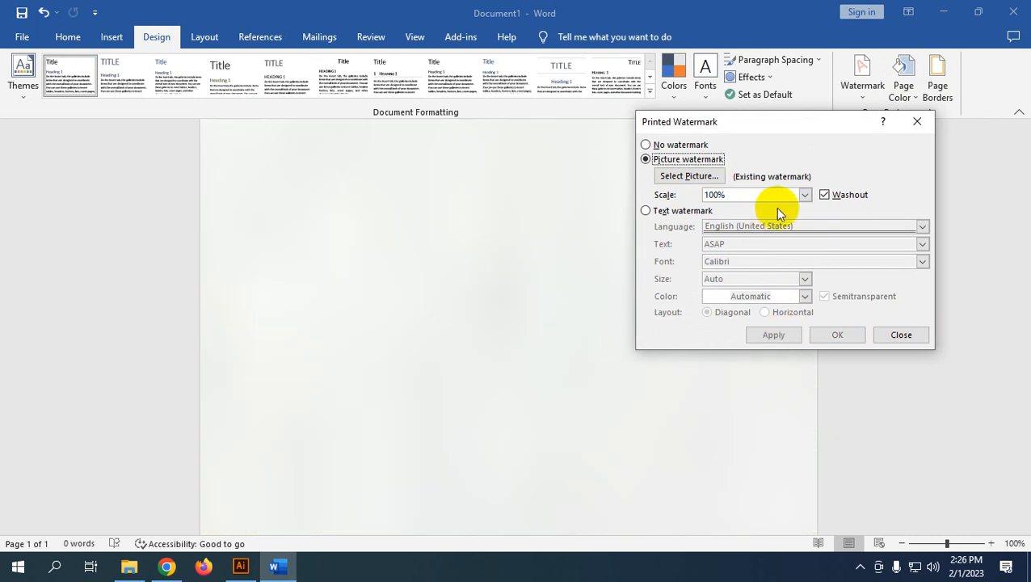
left_click(825, 195)
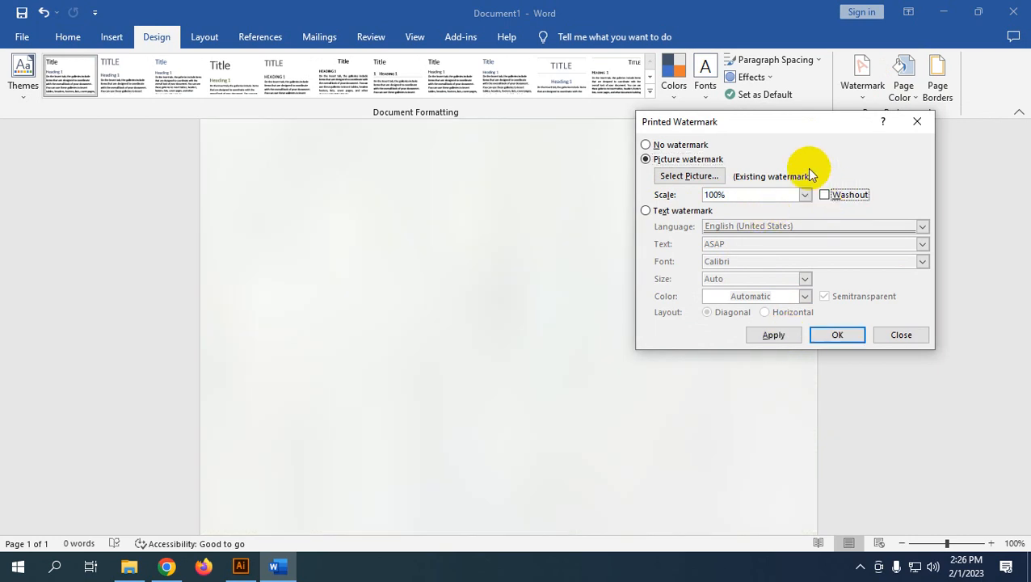
left_click(773, 335)
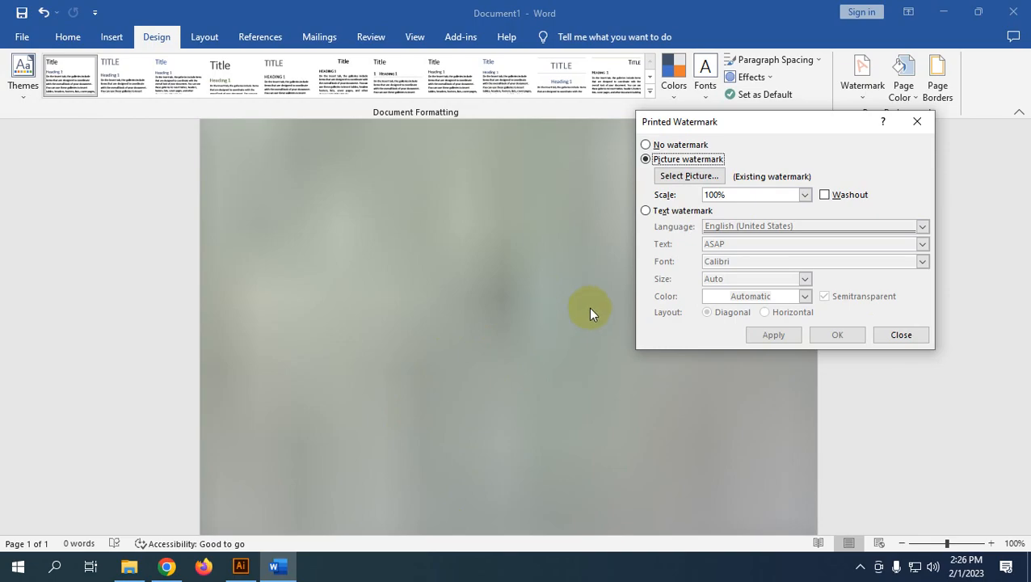
Apply the landscape watermark at a custom scale of 20, then reduce the scale to 2 and reapply
left_click(751, 194)
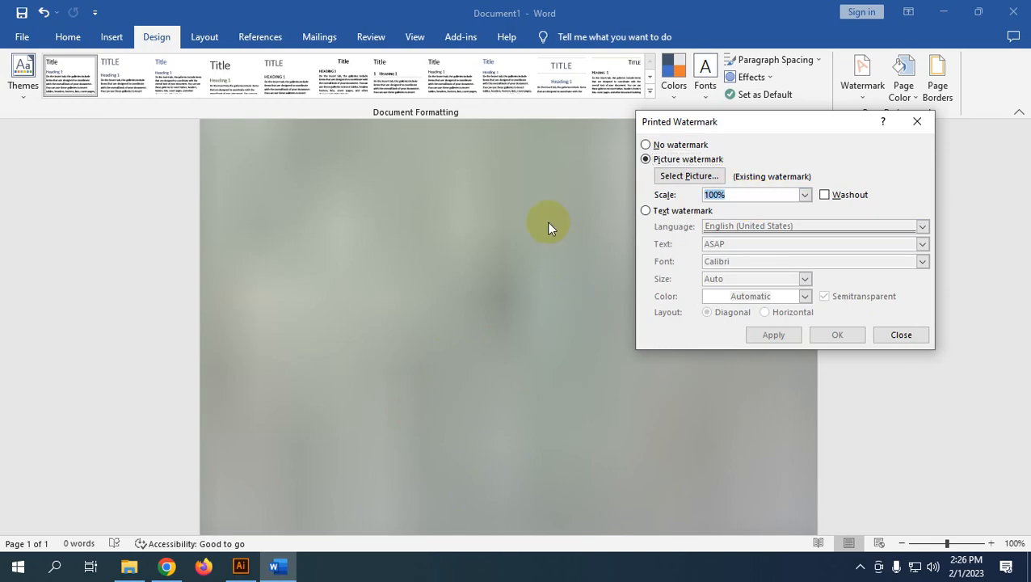
type("20")
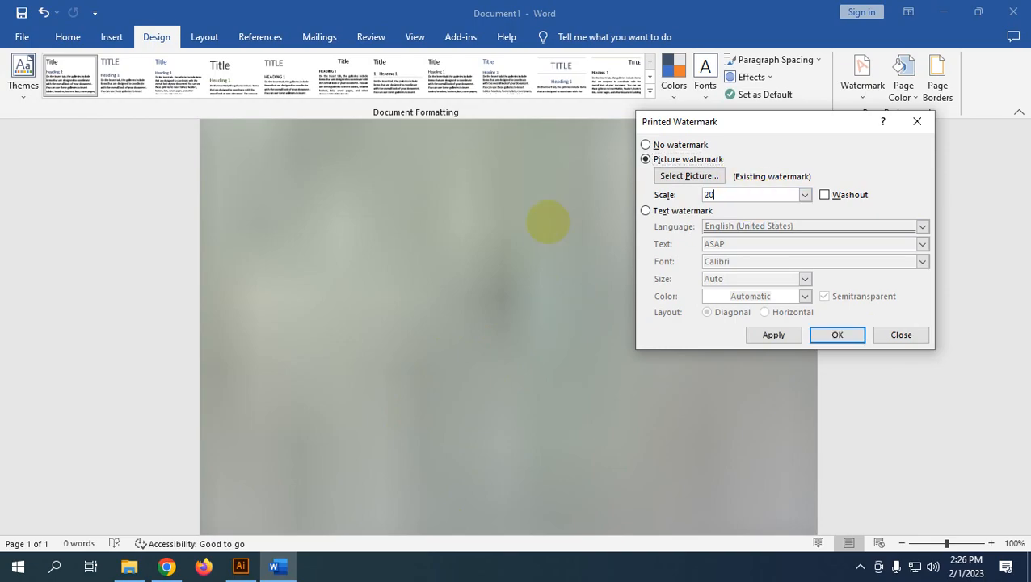
left_click(772, 339)
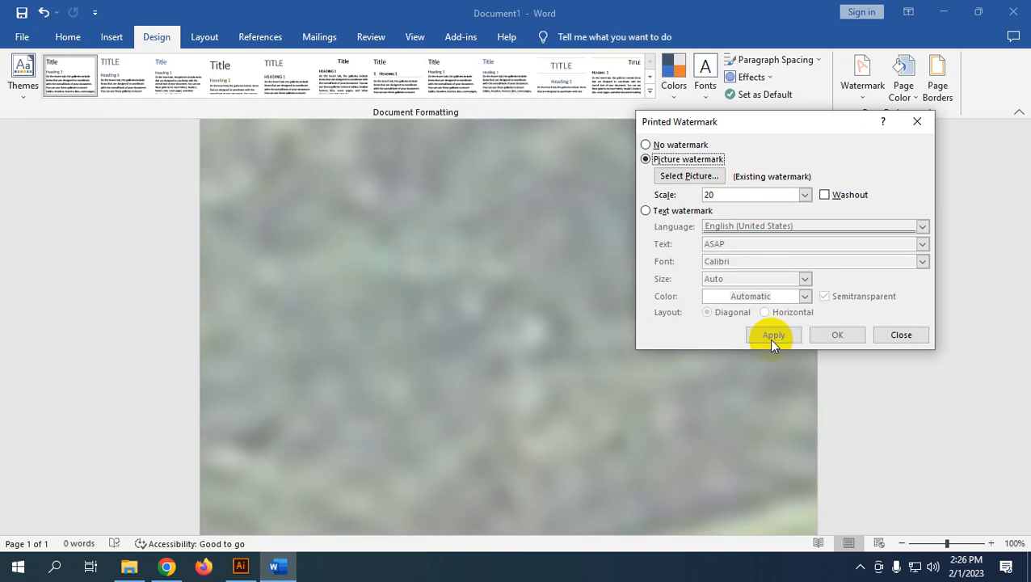
left_click(731, 194)
key("BackSpace")
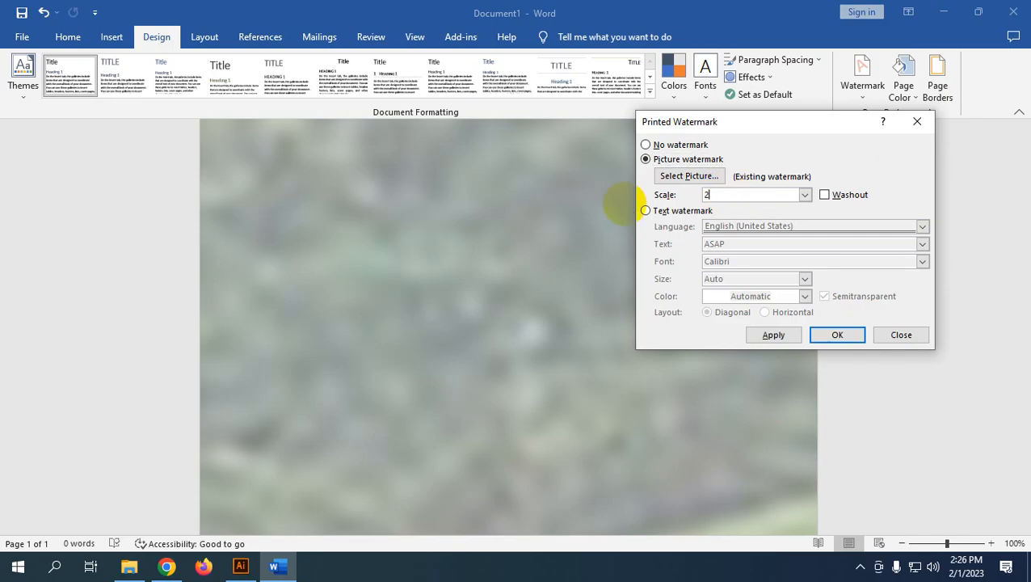
left_click(777, 338)
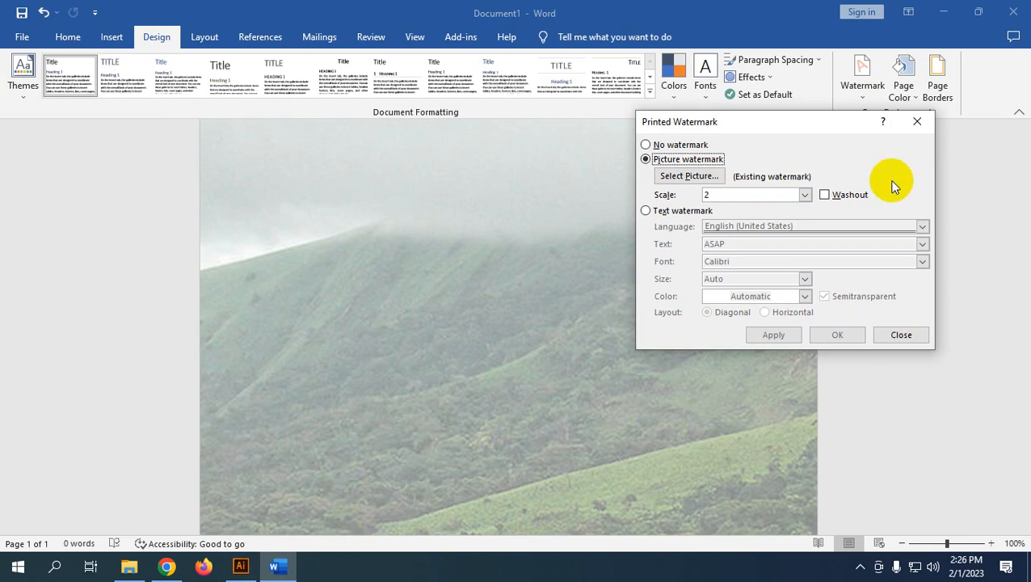
Replace the watermark picture with the __opt__aboutcom burger image from the Downloads folder and apply it
left_click(687, 176)
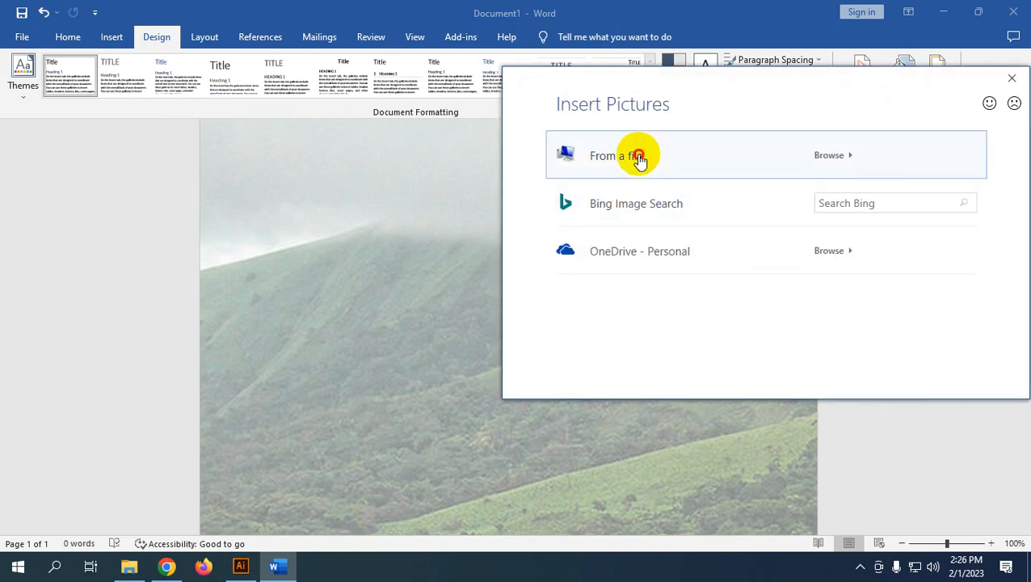
left_click(642, 162)
scroll(707, 378, "down", 2)
left_click(678, 365)
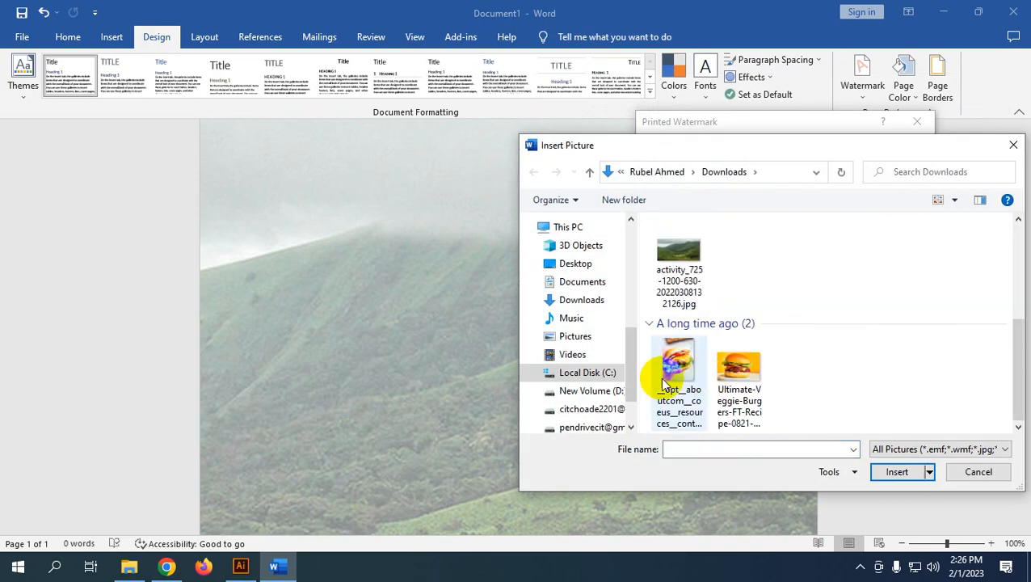
left_click(895, 472)
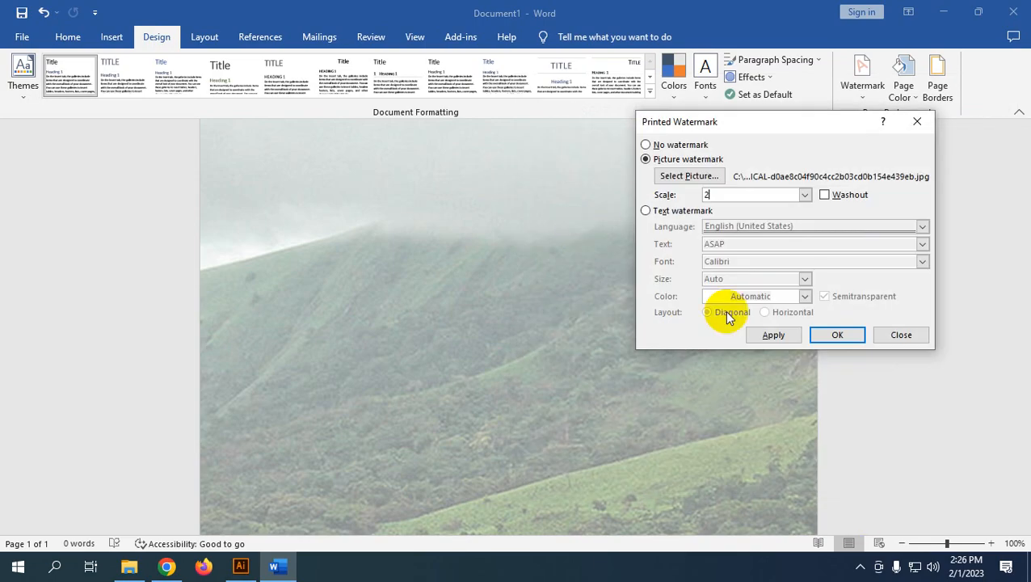
left_click(767, 333)
Set the burger watermark's scale to Auto, applying it first with Washout and then without
left_click(825, 195)
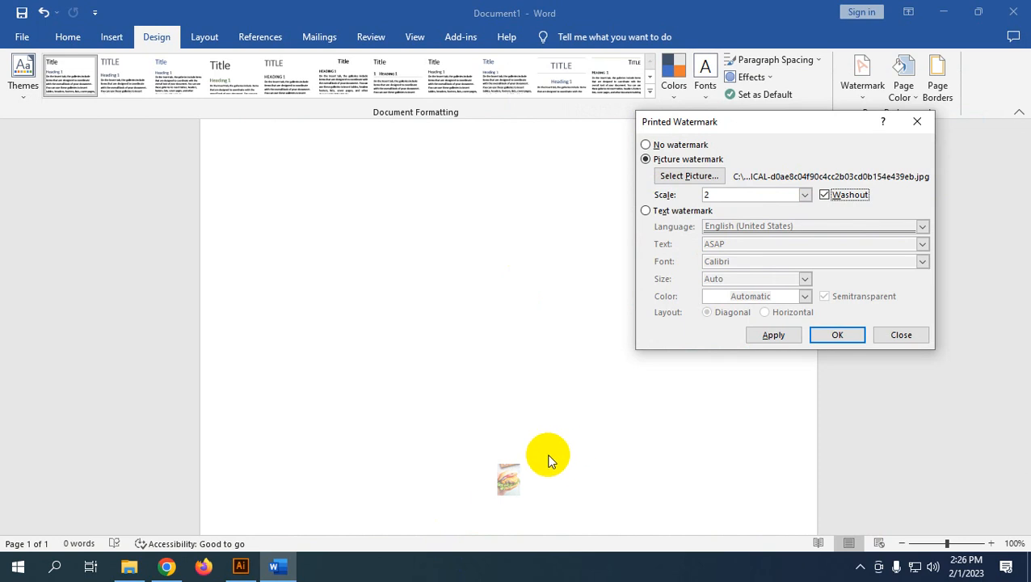
left_click(805, 195)
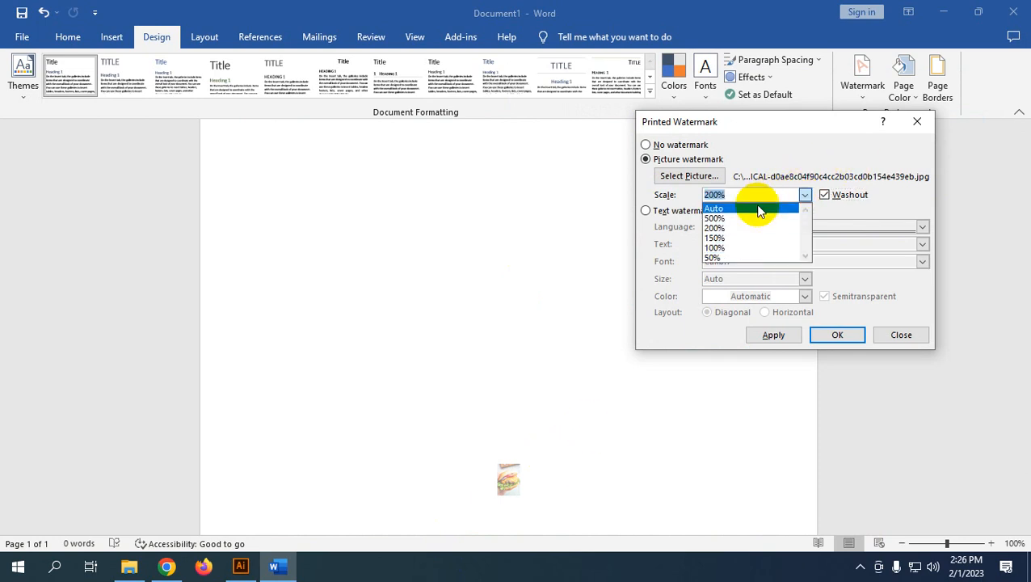
left_click(758, 209)
left_click(775, 336)
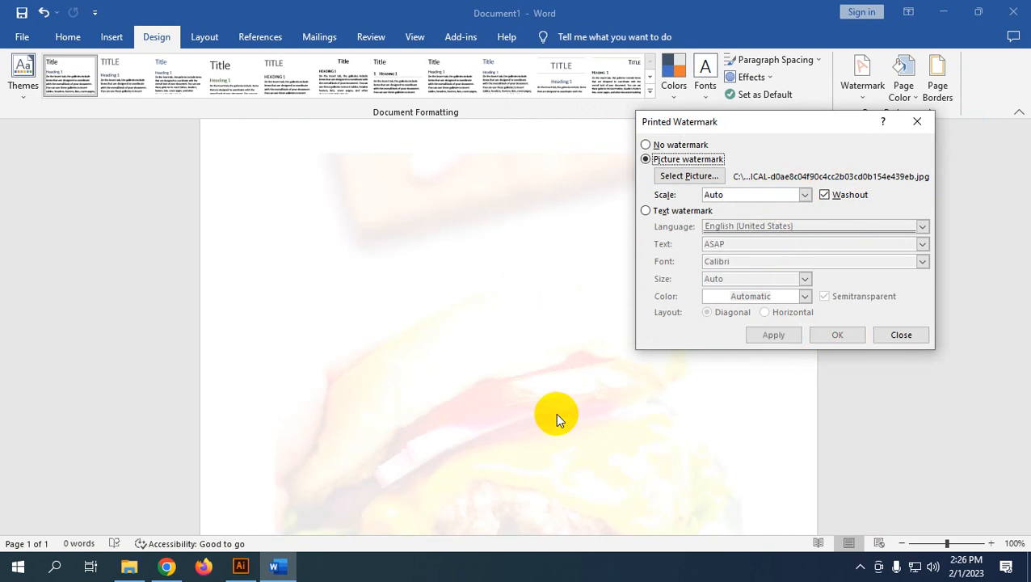
left_click(856, 194)
left_click(759, 328)
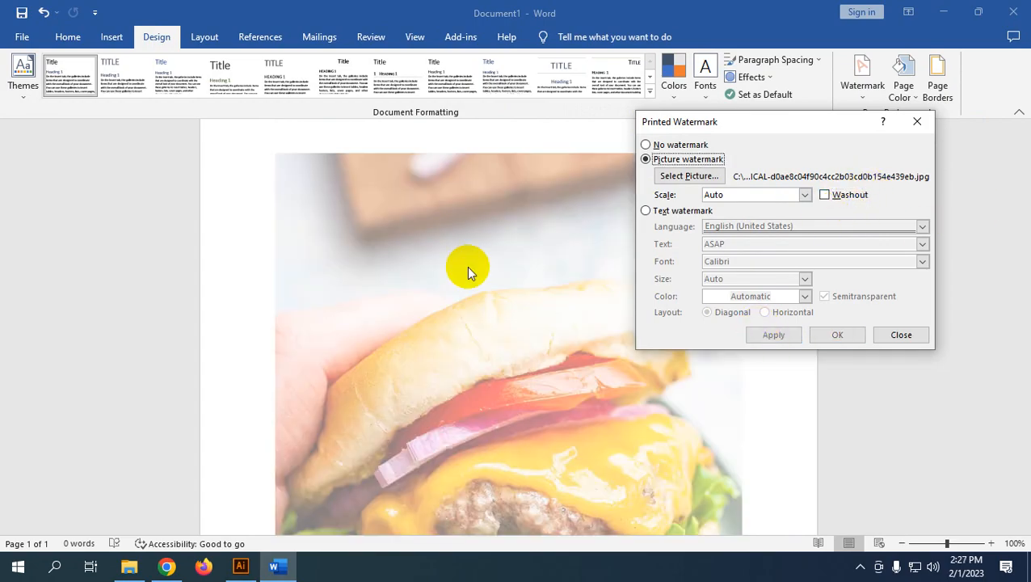
Try the burger watermark at 150%, 100 and 50 scale, applying each value in turn
left_click(804, 195)
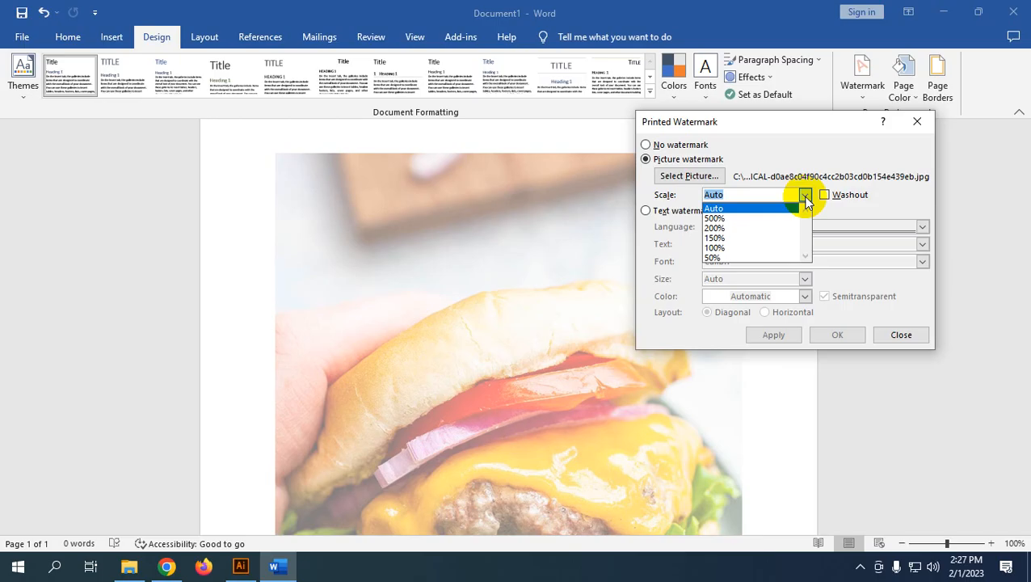
left_click(764, 238)
left_click(775, 336)
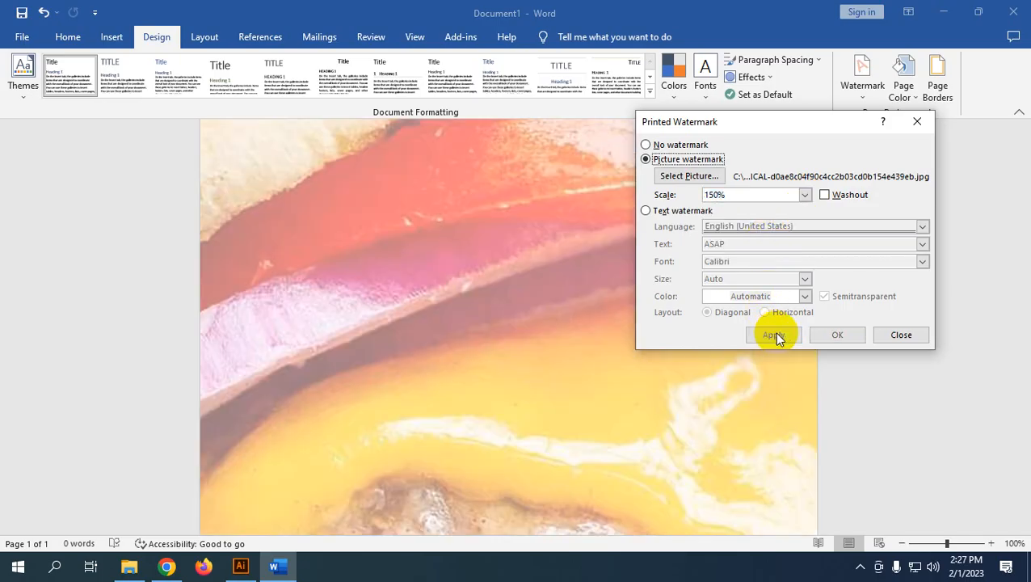
double_click(752, 194)
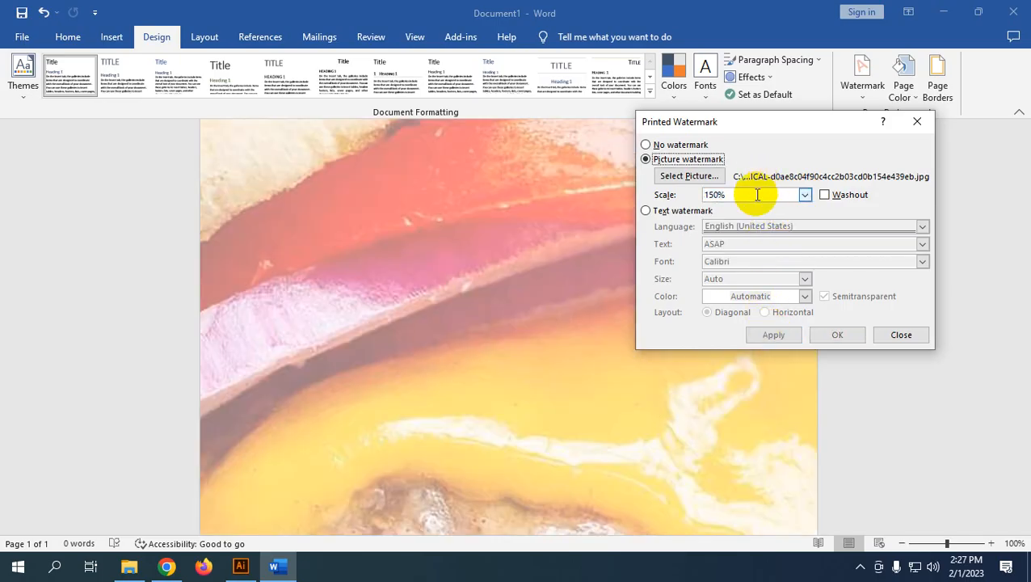
type("100")
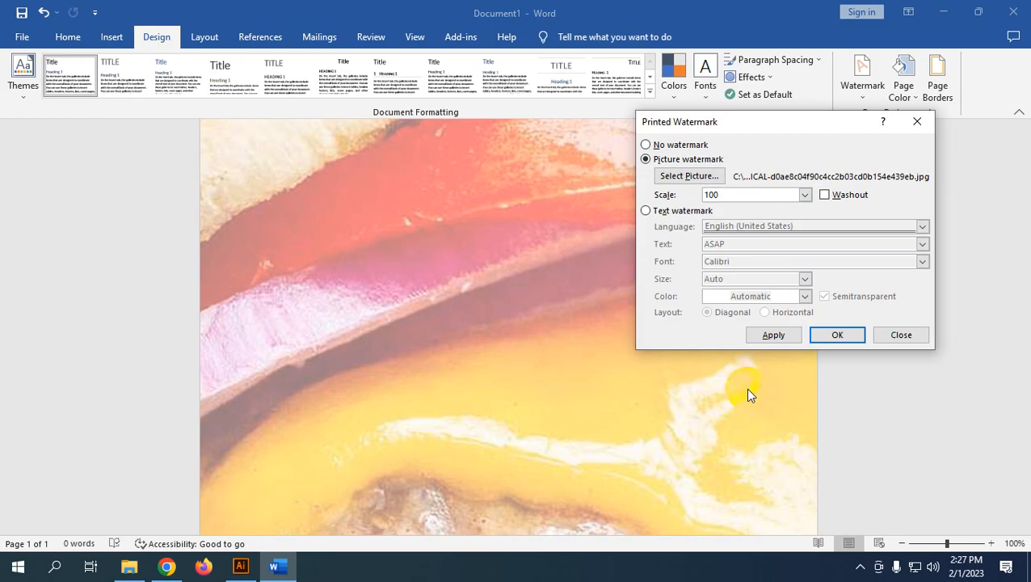
left_click(780, 337)
double_click(780, 194)
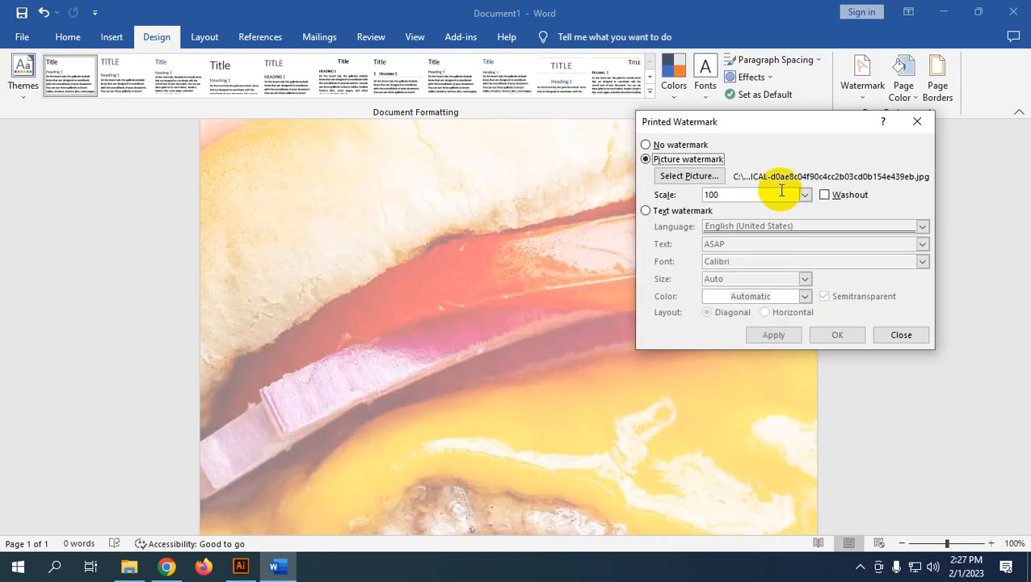
left_click(534, 244)
type("50")
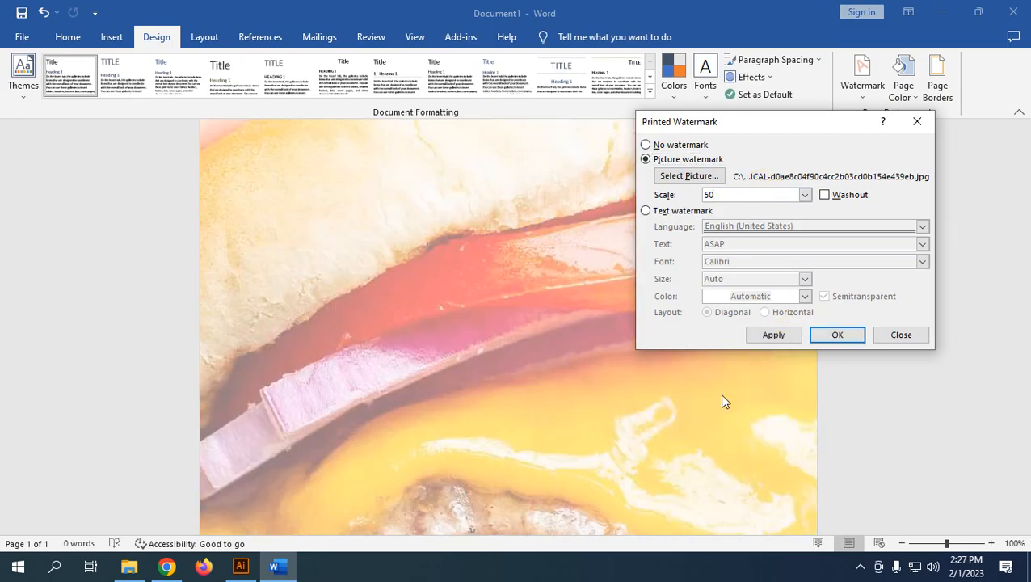
left_click(775, 336)
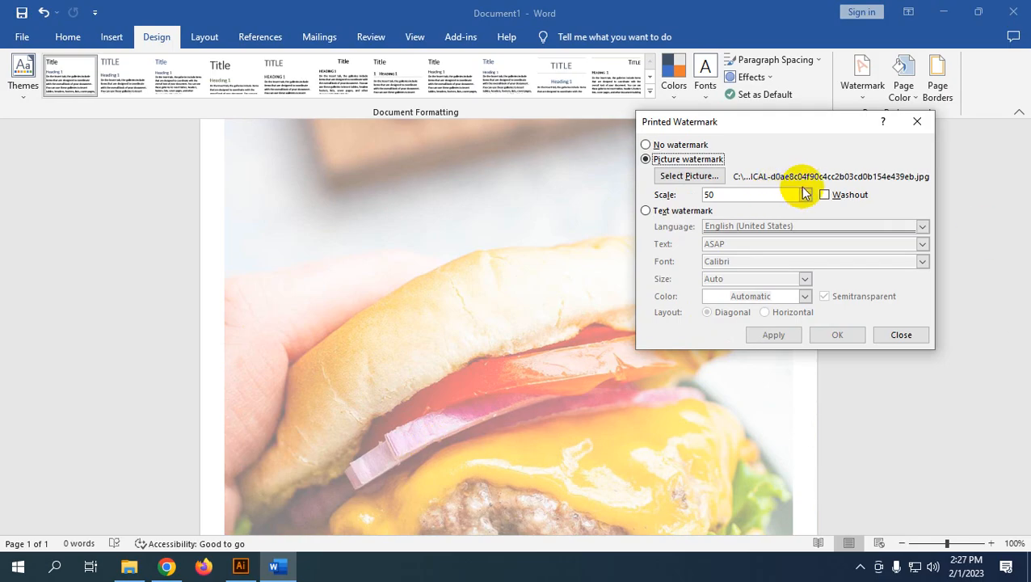
Set the burger watermark's scale back to Auto and apply it, then reapply it with Washout enabled
left_click(804, 195)
left_click(769, 209)
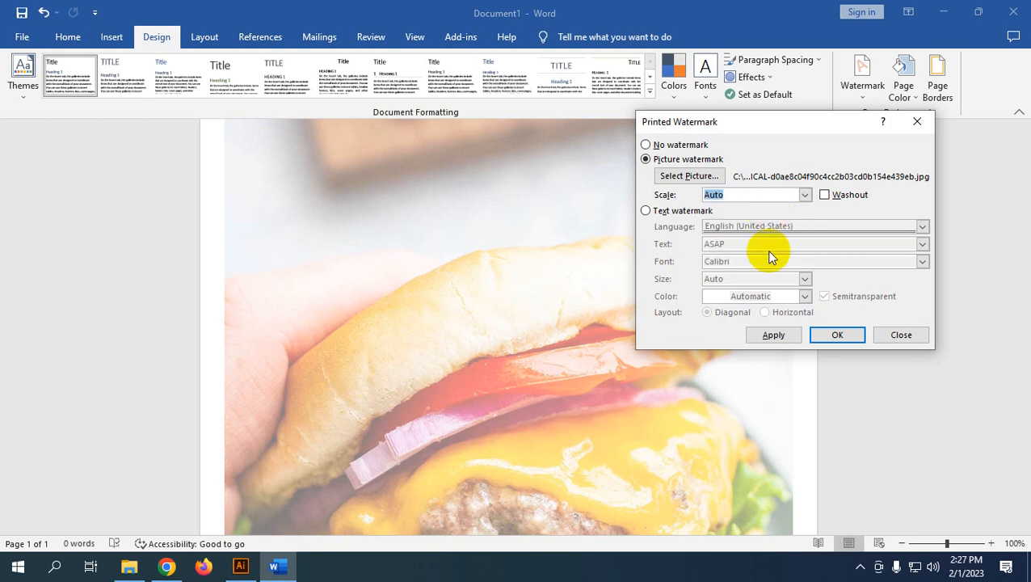
left_click(782, 335)
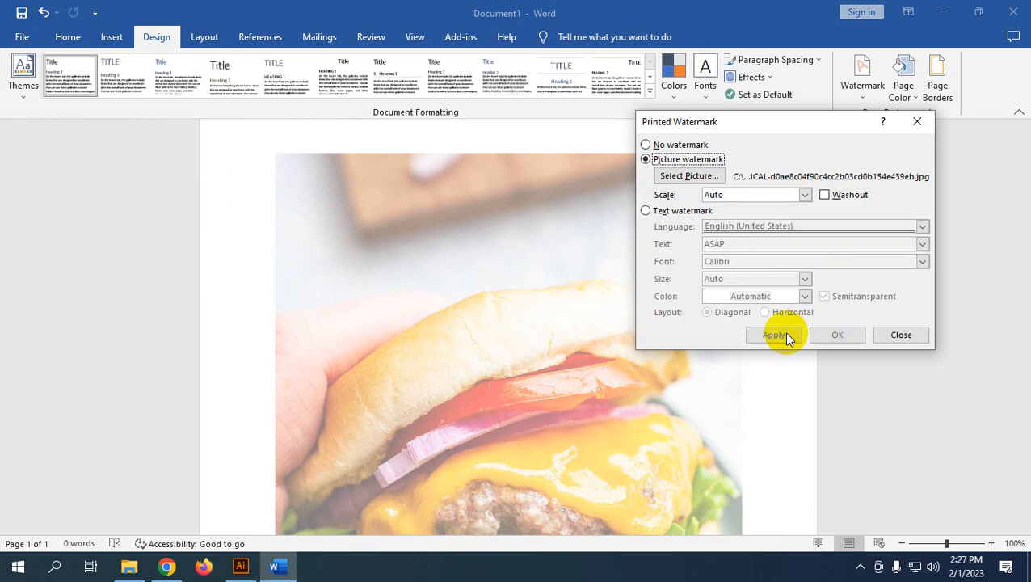
left_click(828, 196)
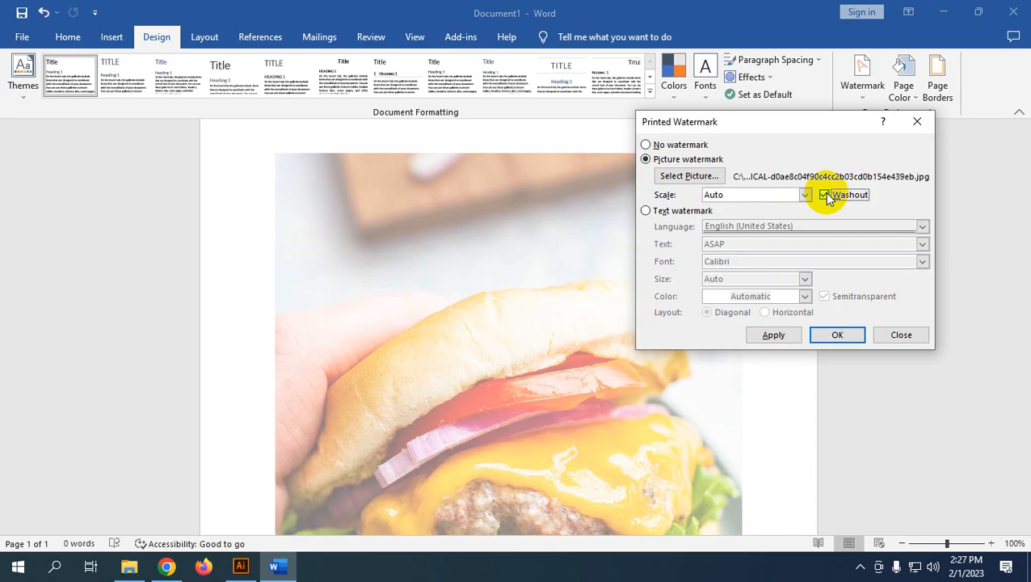
left_click(777, 334)
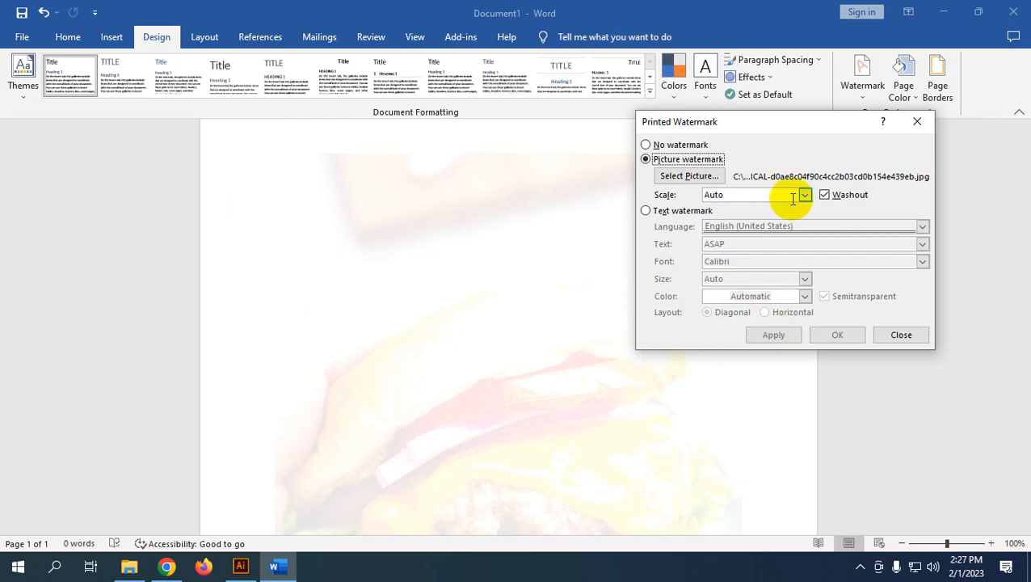
Turn off Washout, keep the scale at Auto, confirm the watermark settings and look over the page
left_click(825, 195)
left_click(804, 195)
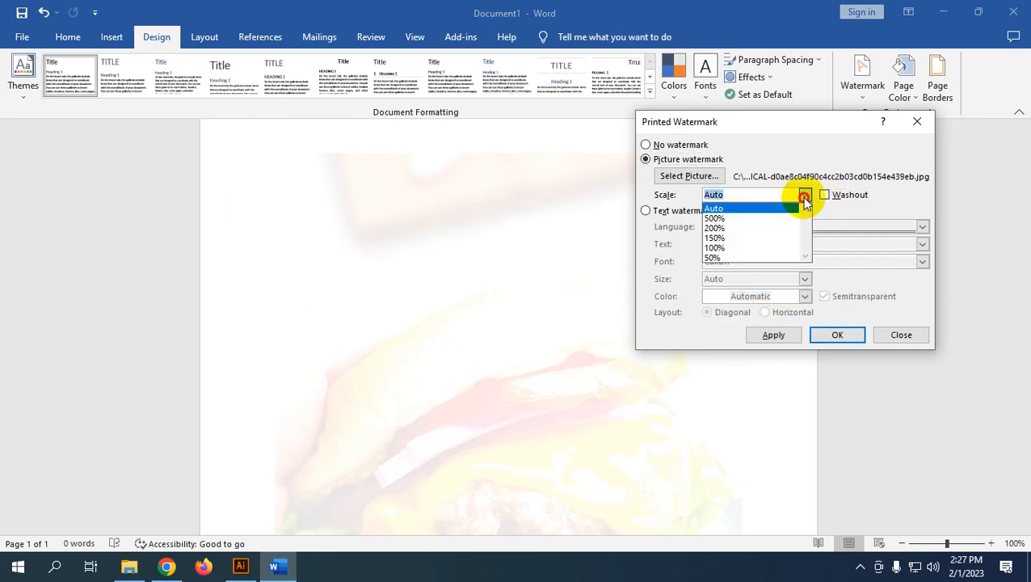
left_click(734, 210)
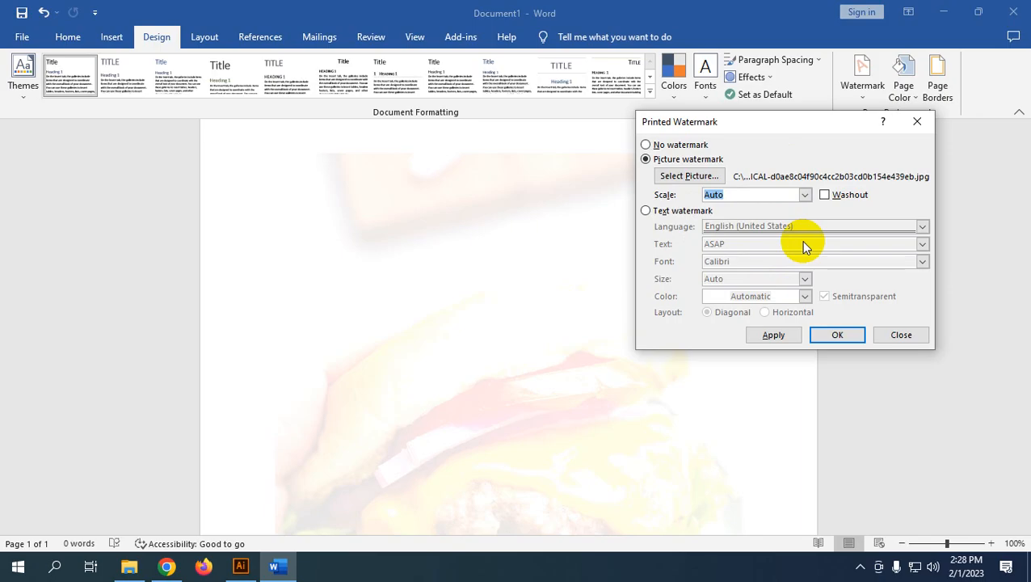
key("BackSpace")
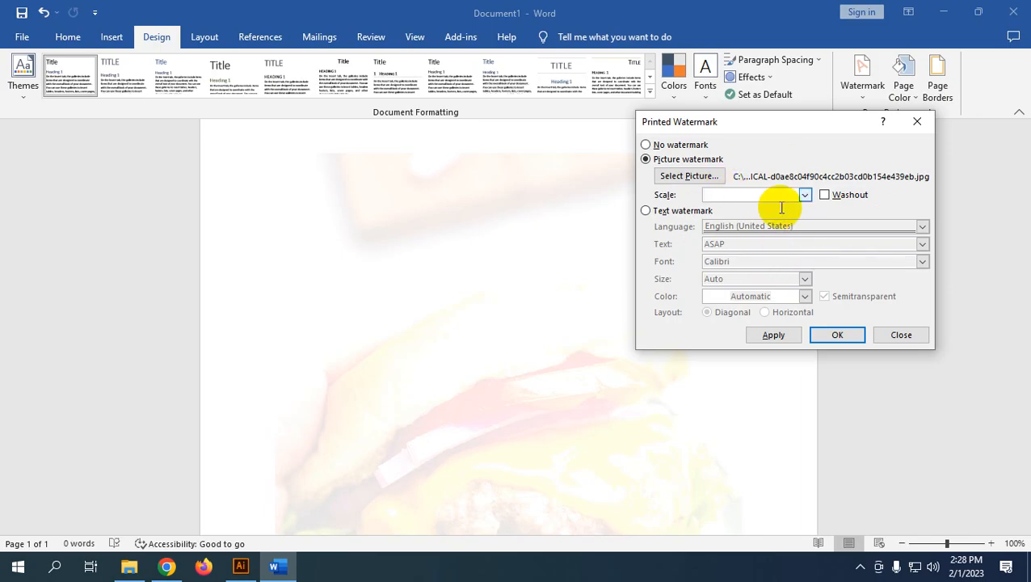
key("ctrl+z")
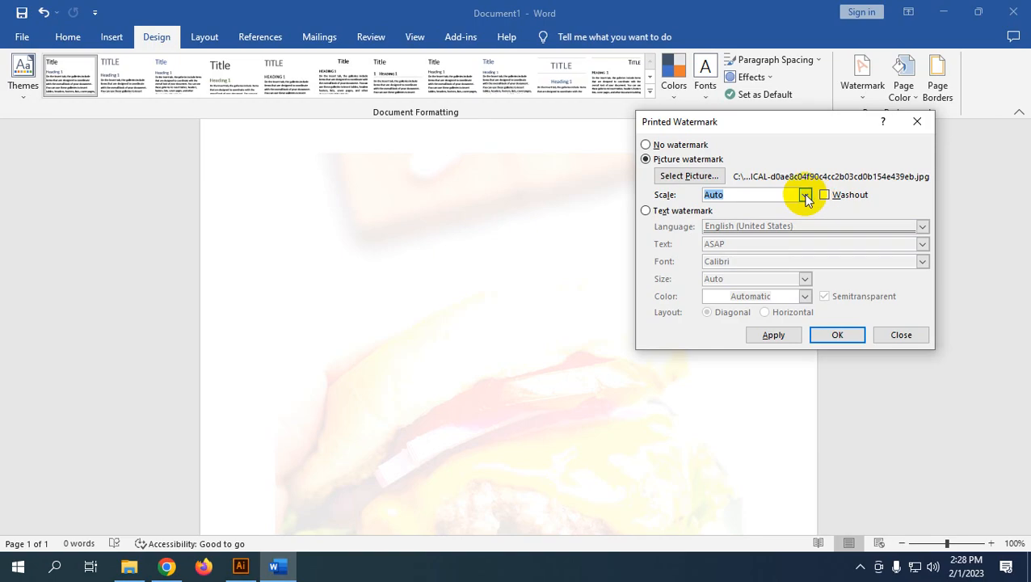
left_click(836, 336)
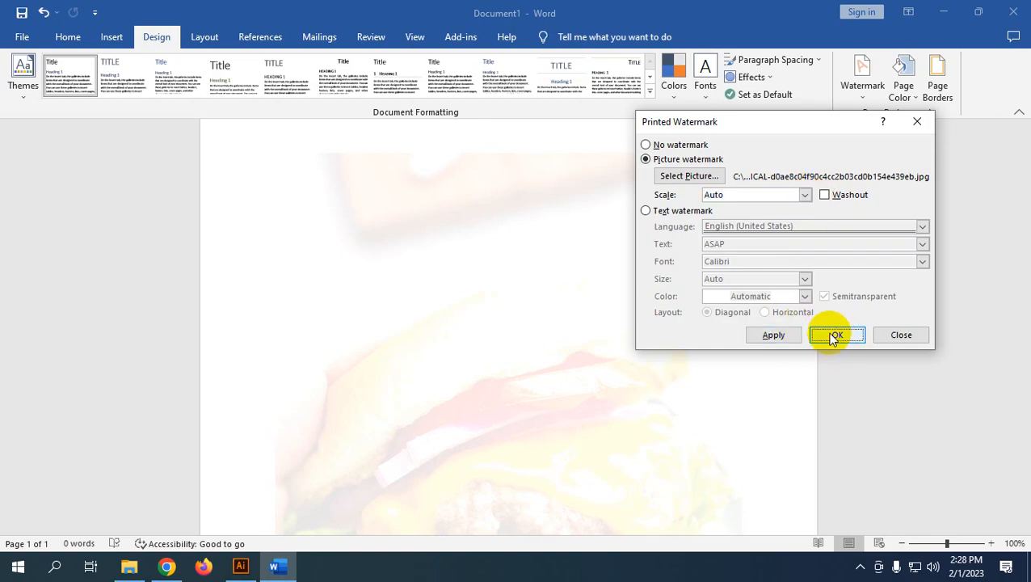
scroll(641, 451, "down", 5)
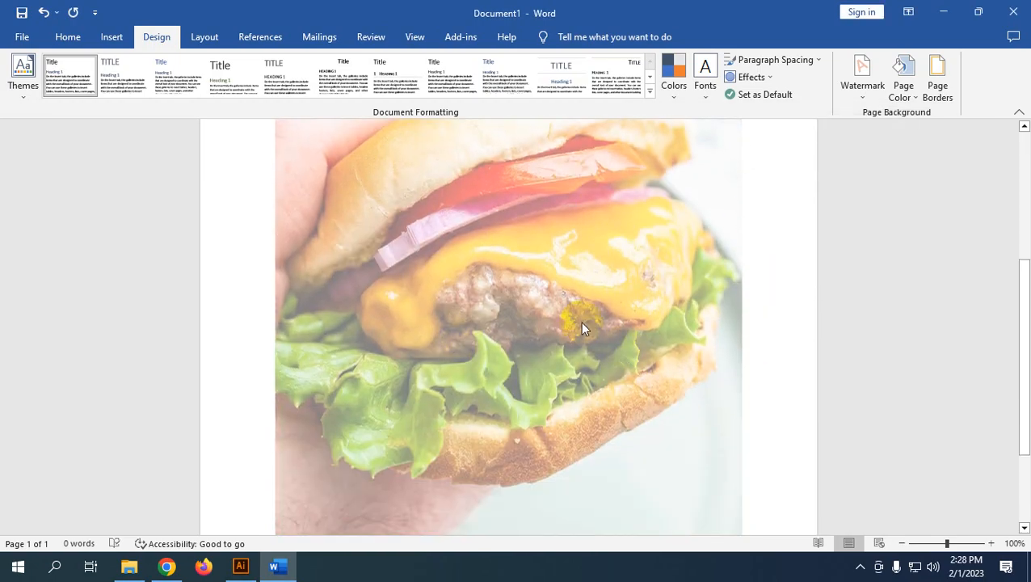
scroll(671, 364, "up", 2)
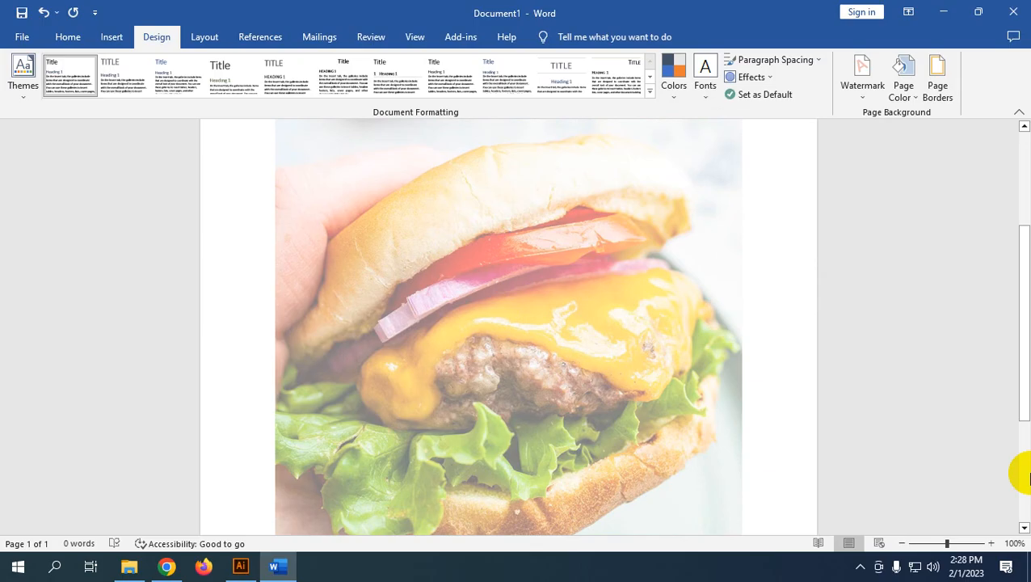
left_click(860, 567)
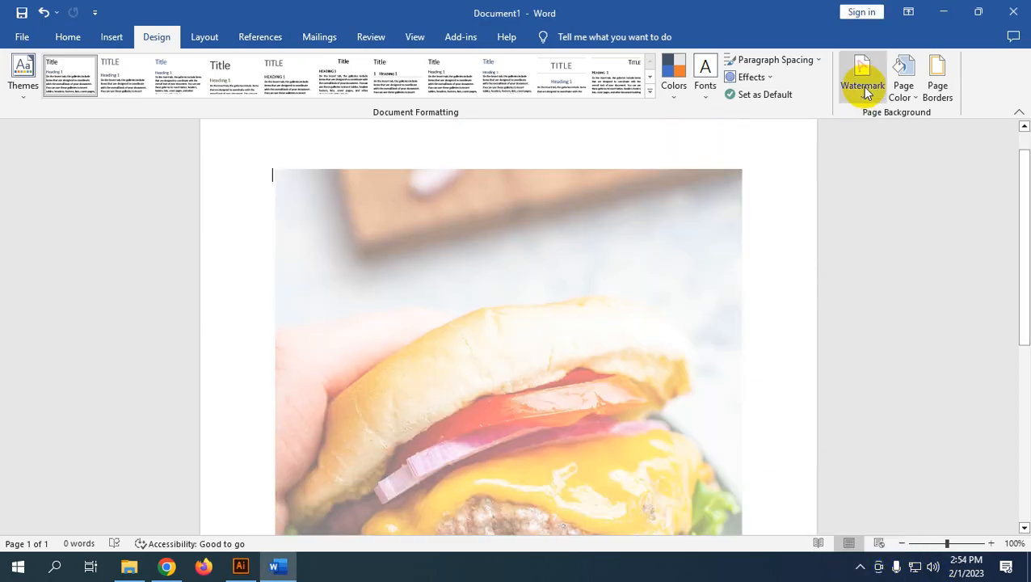
Switch the custom watermark from picture to text and enter "Creative IT" as the watermark text
left_click(858, 80)
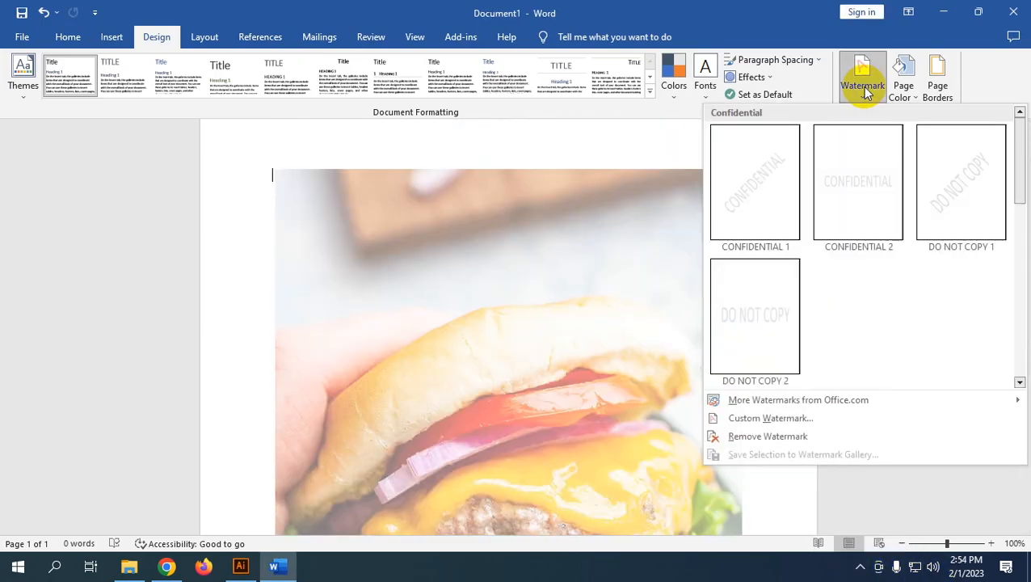
left_click(824, 418)
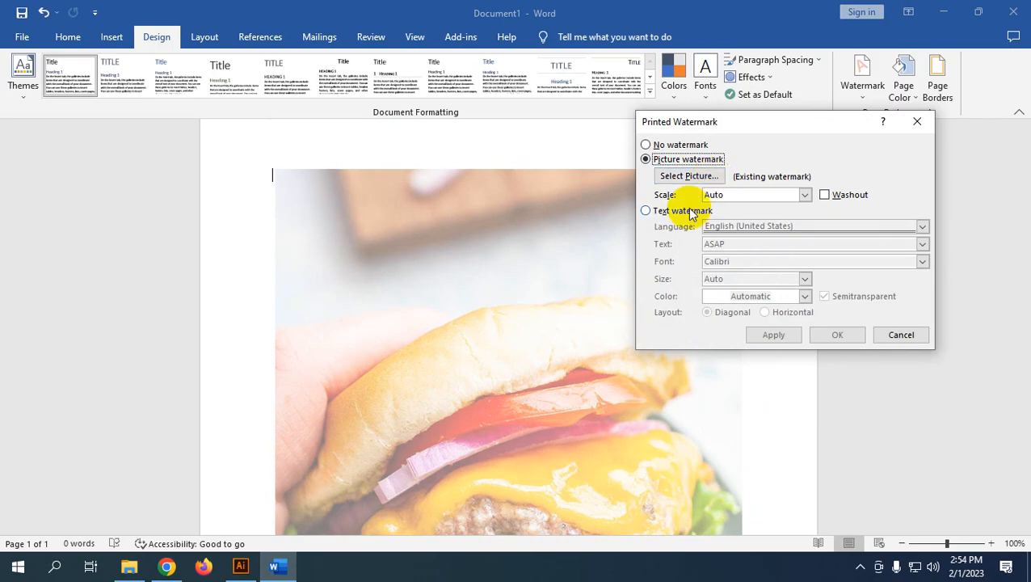
left_click(691, 212)
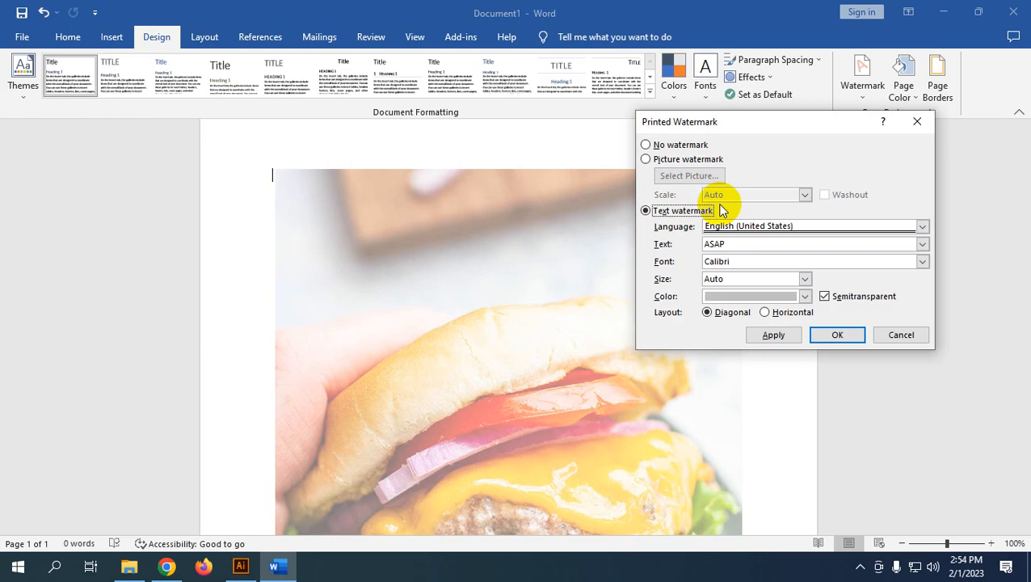
double_click(771, 244)
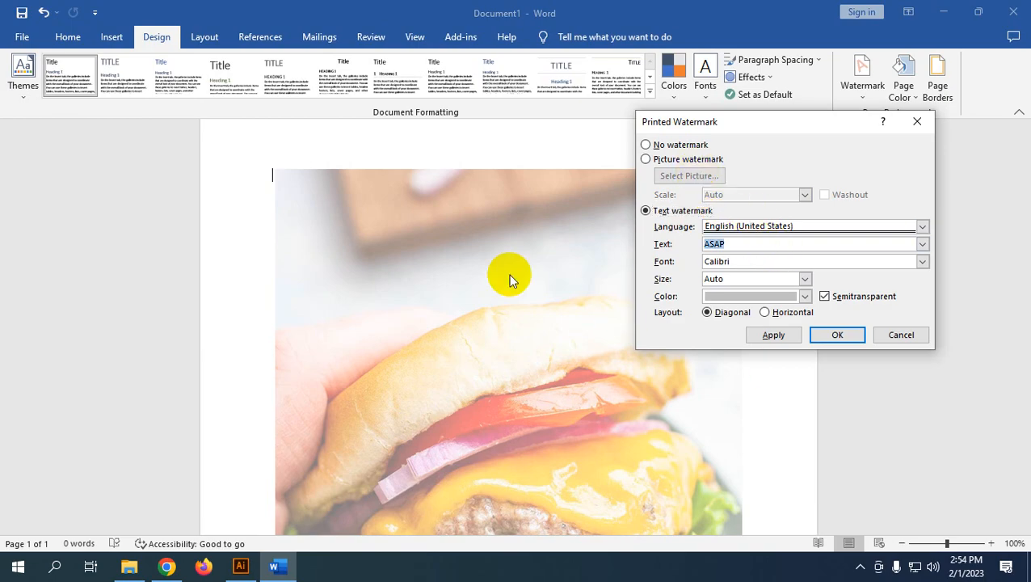
type("Creative IT")
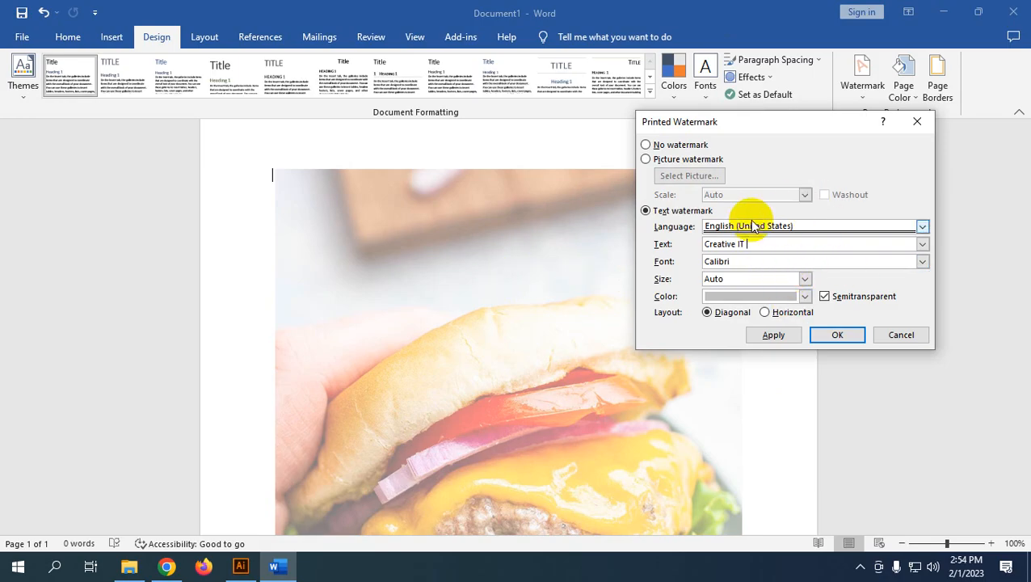
left_click(687, 242)
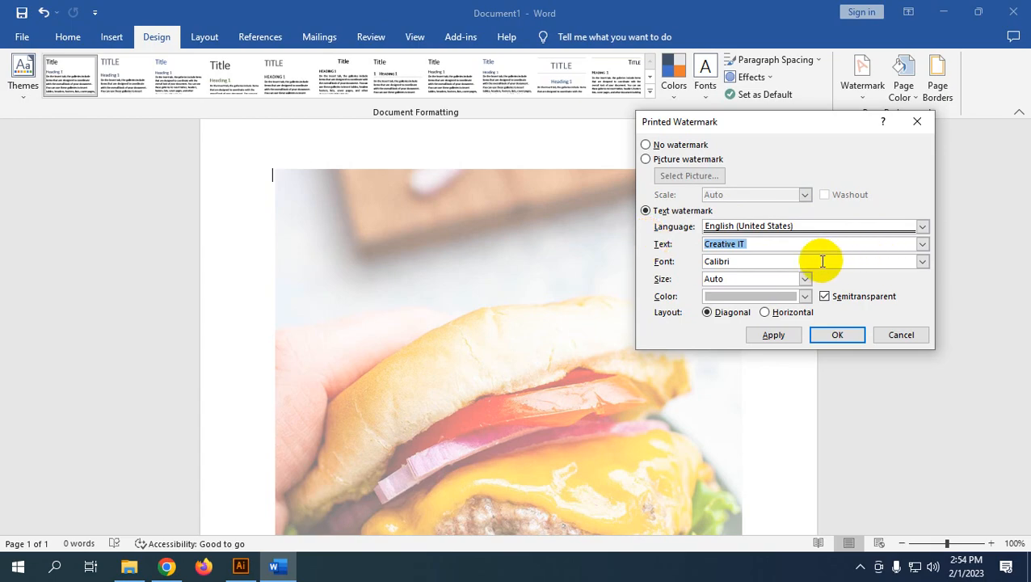
left_click(799, 243)
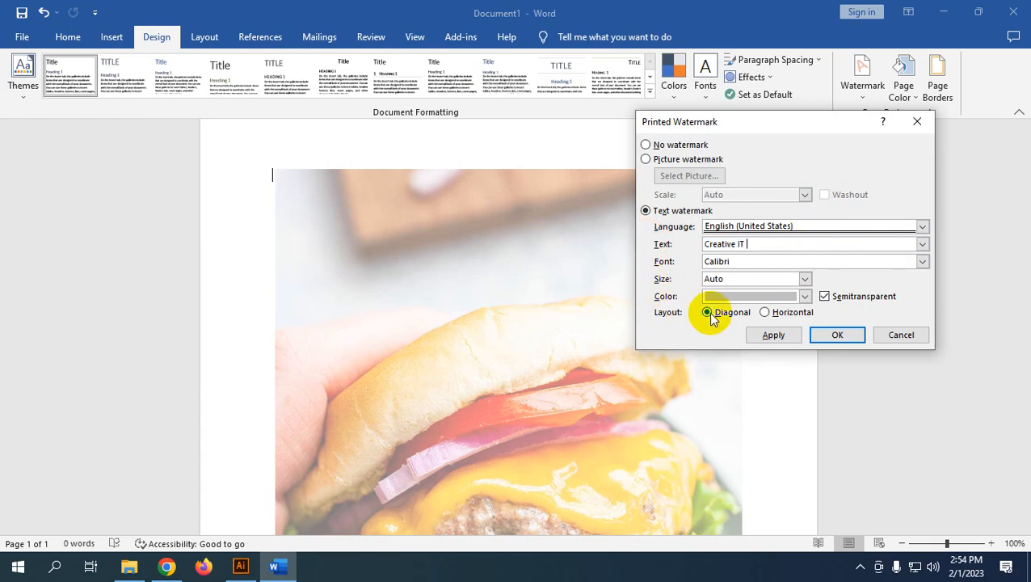
Set the text watermark's color to standard red and apply it to the page
left_click(805, 297)
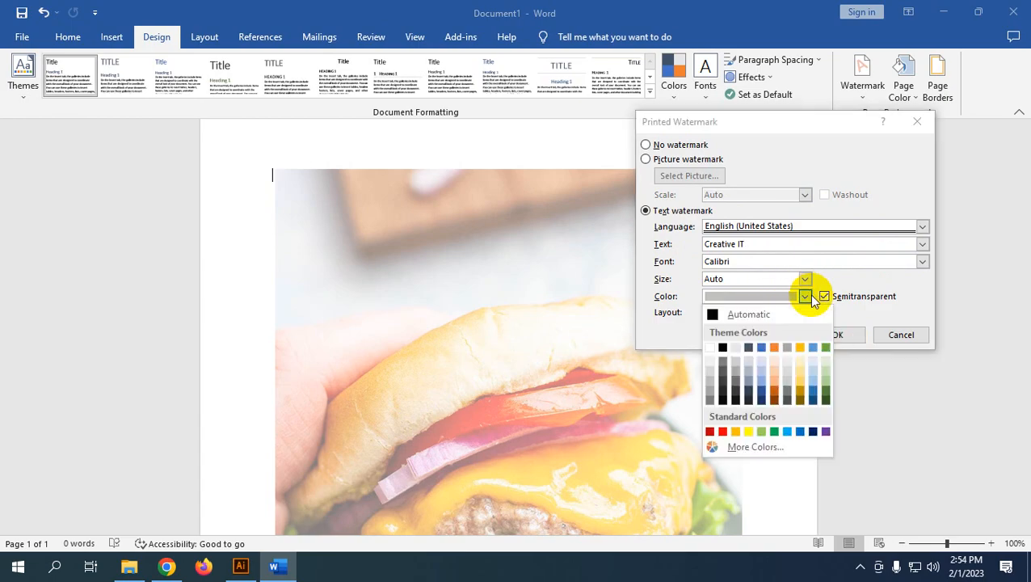
left_click(721, 427)
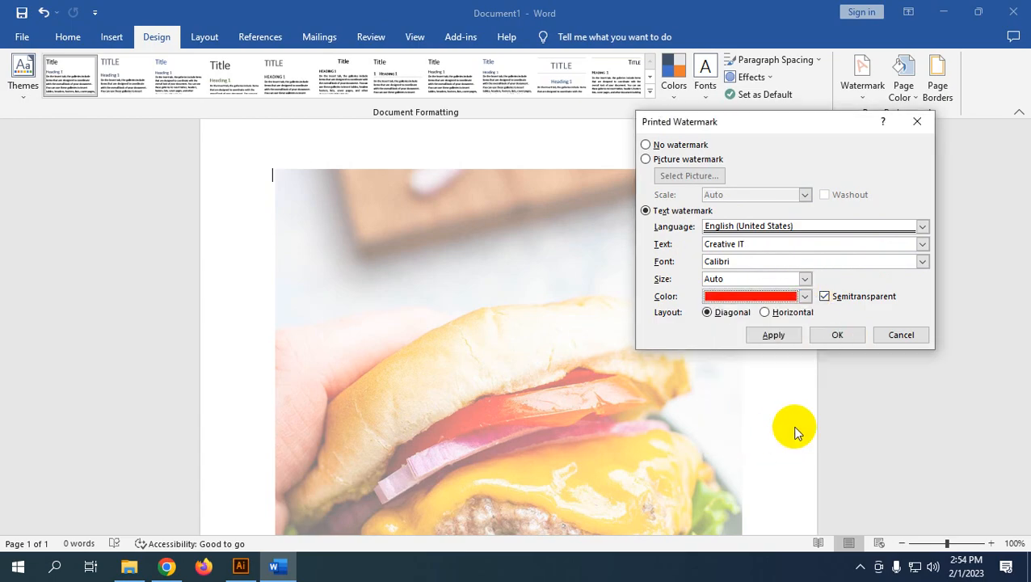
left_click(777, 336)
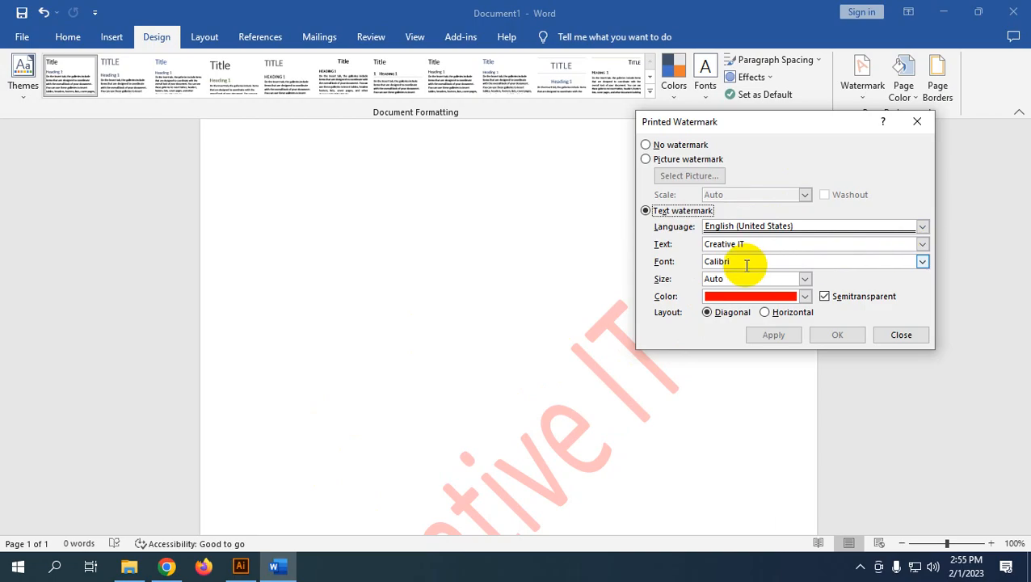
Change the "Creative IT" watermark's font to times new roman, confirm the settings and look over the page
double_click(717, 261)
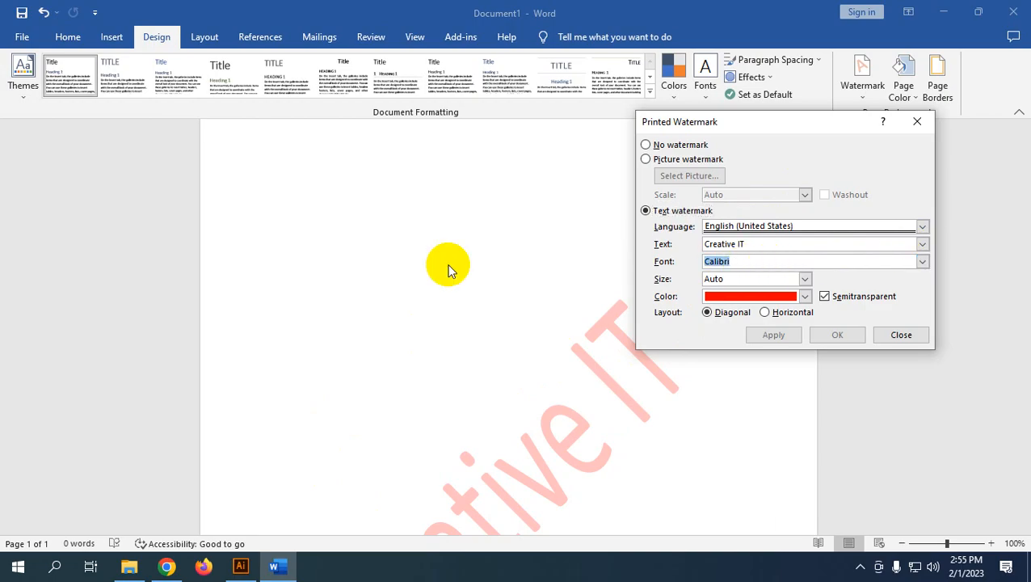
type("times")
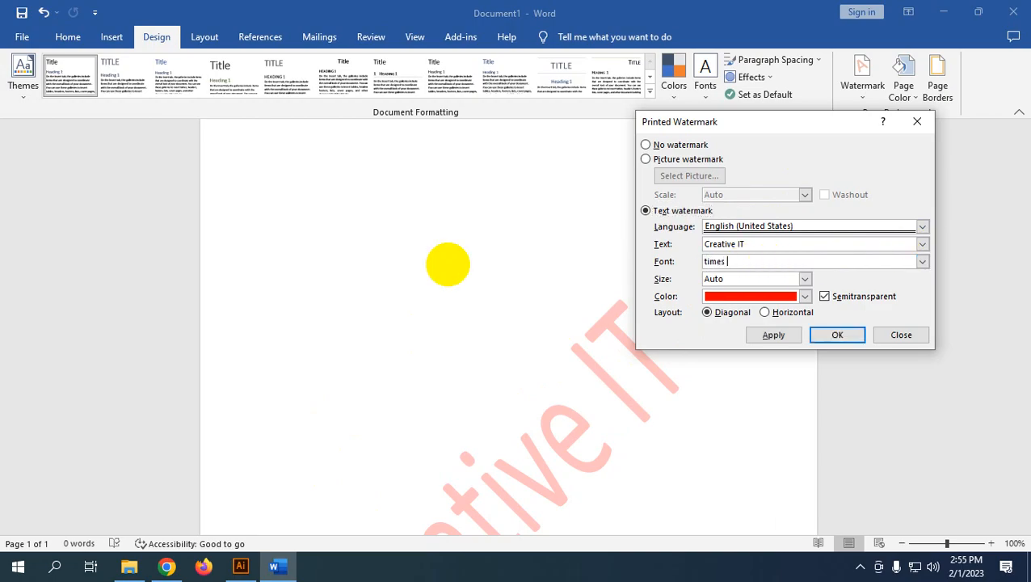
type(" new roman")
key("Return")
scroll(449, 265, "down", 5)
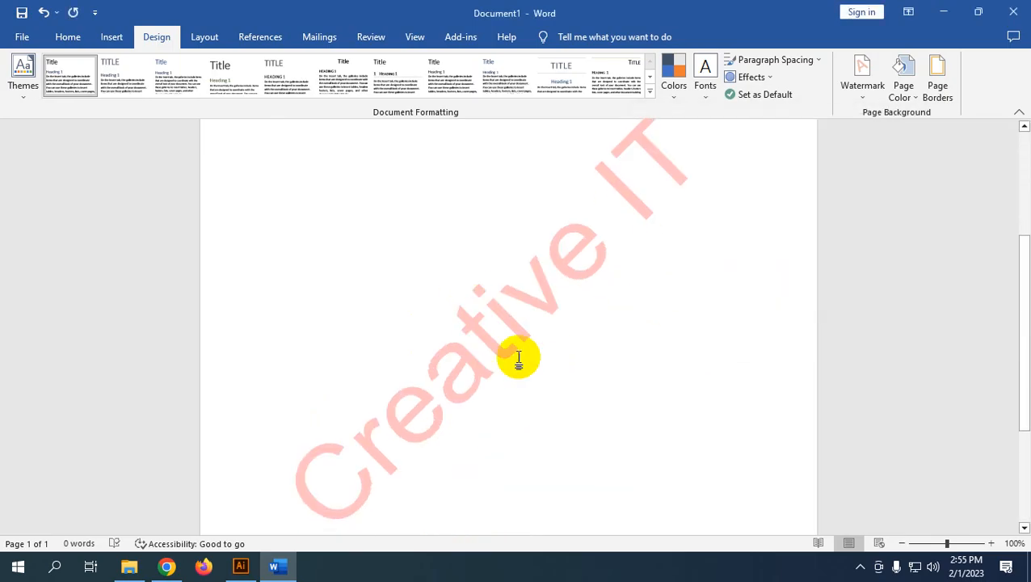
scroll(626, 293, "up", 5)
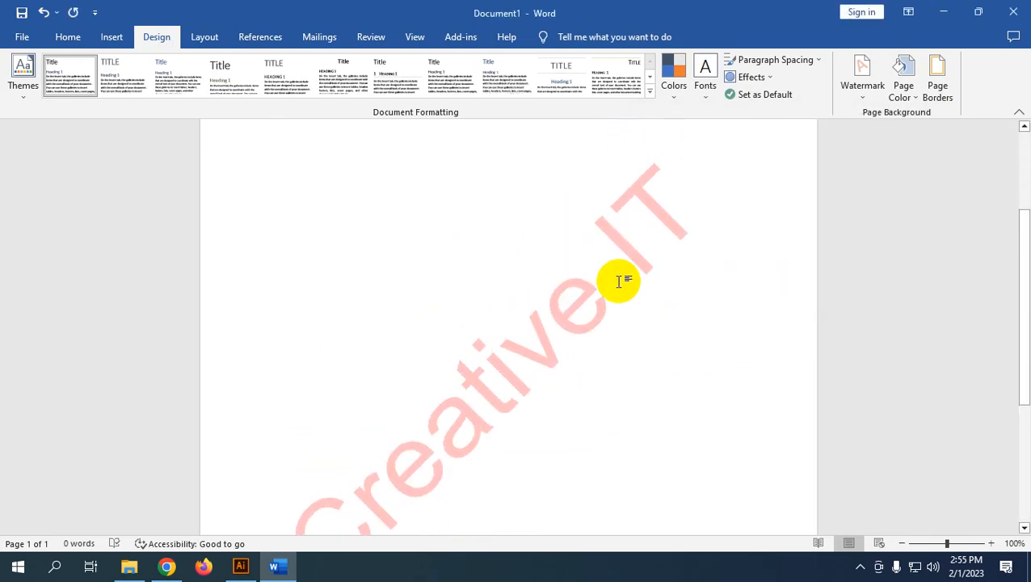
Reopen the custom watermark settings, recolor the "Creative IT" text to standard green and apply it
left_click(870, 88)
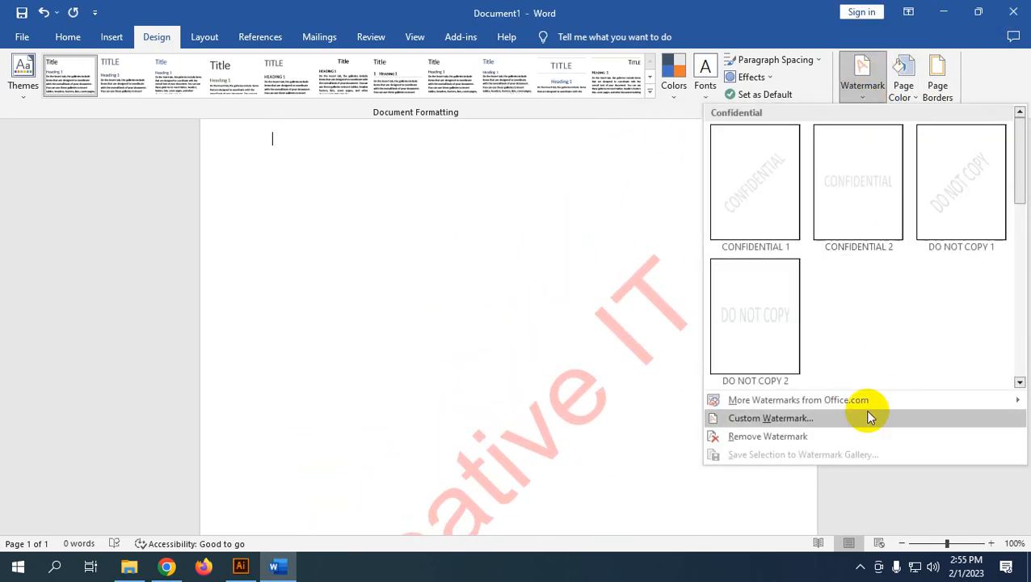
left_click(842, 417)
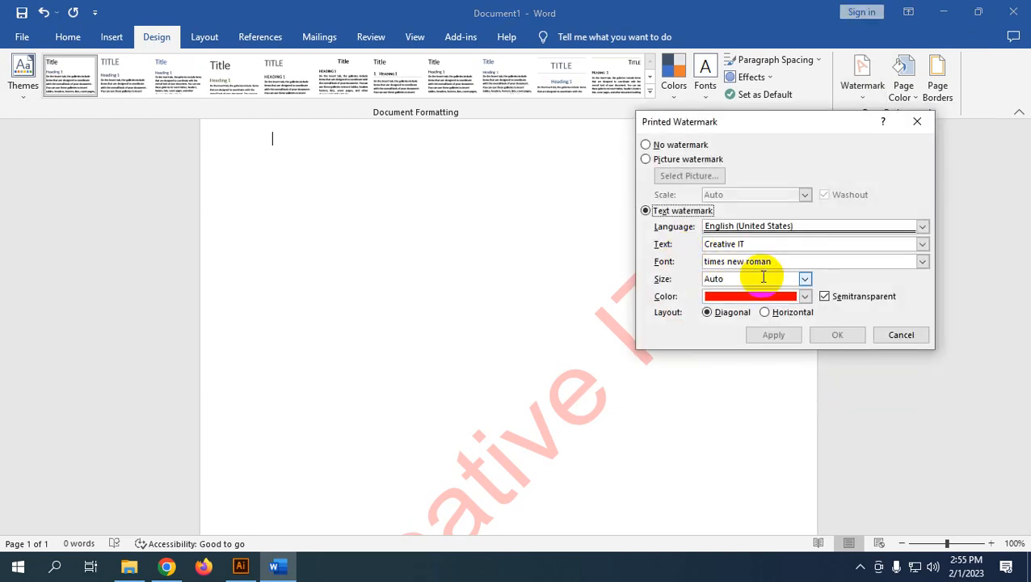
left_click(804, 294)
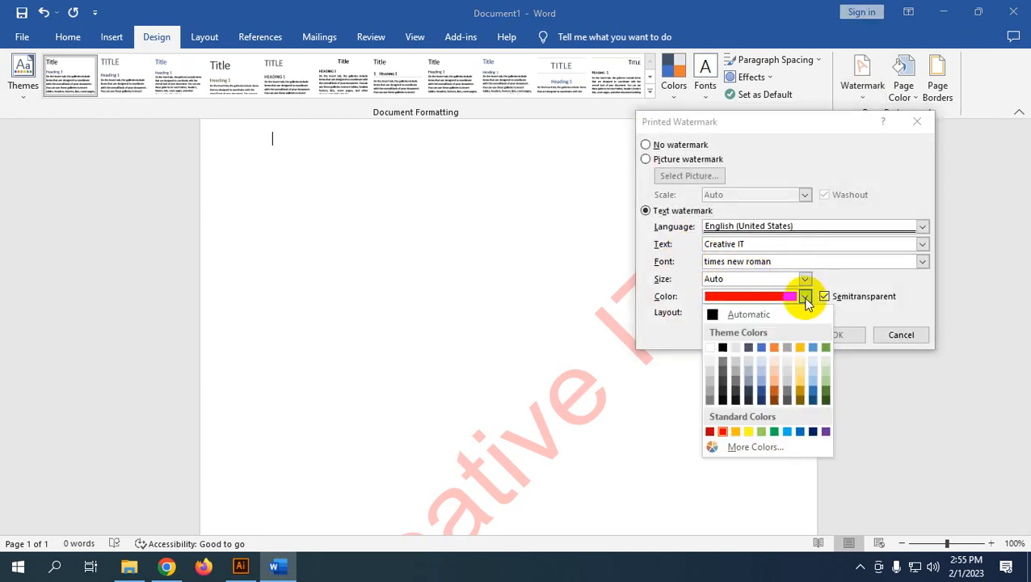
left_click(774, 431)
left_click(799, 338)
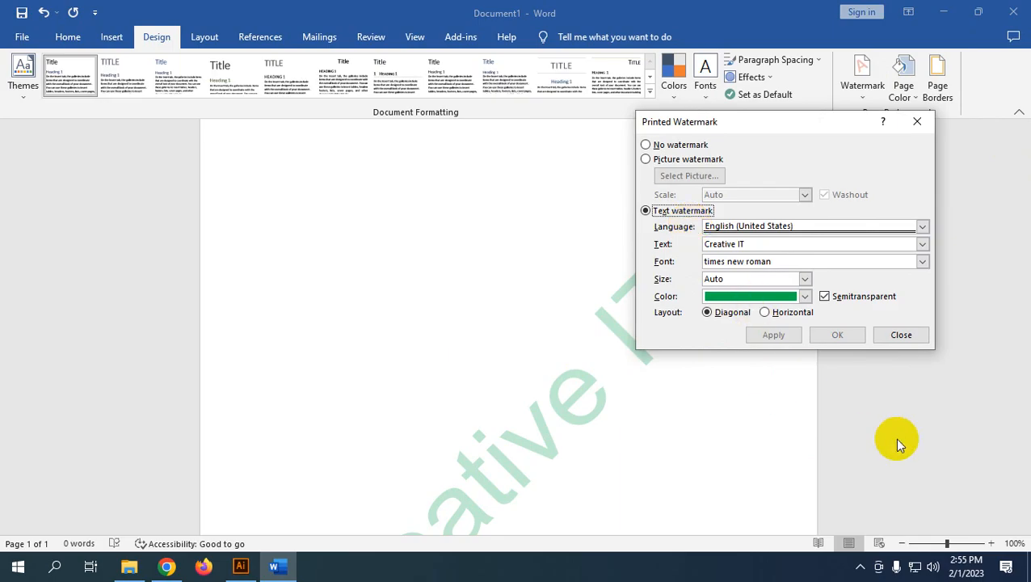
left_click(859, 566)
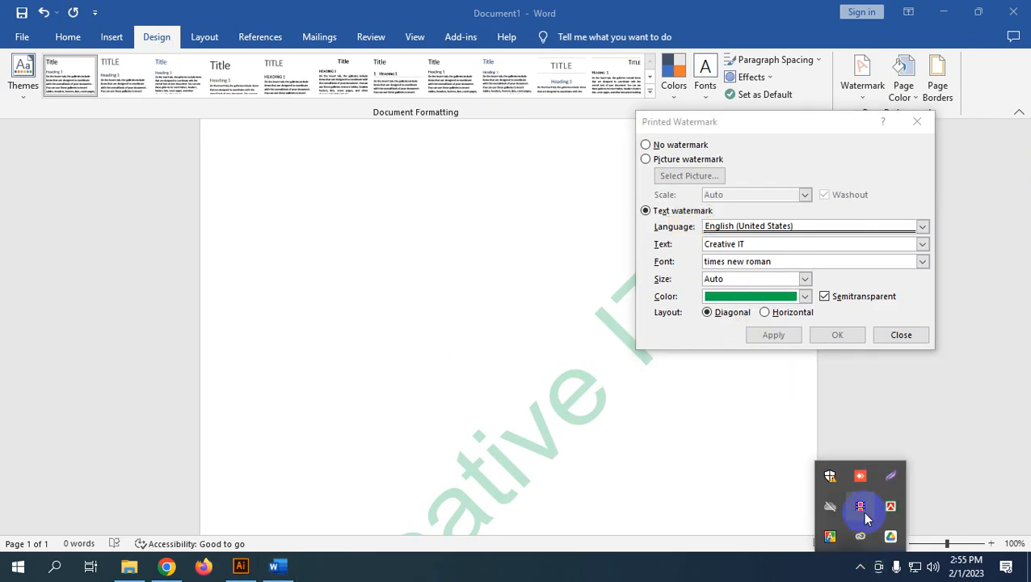
left_click(860, 506)
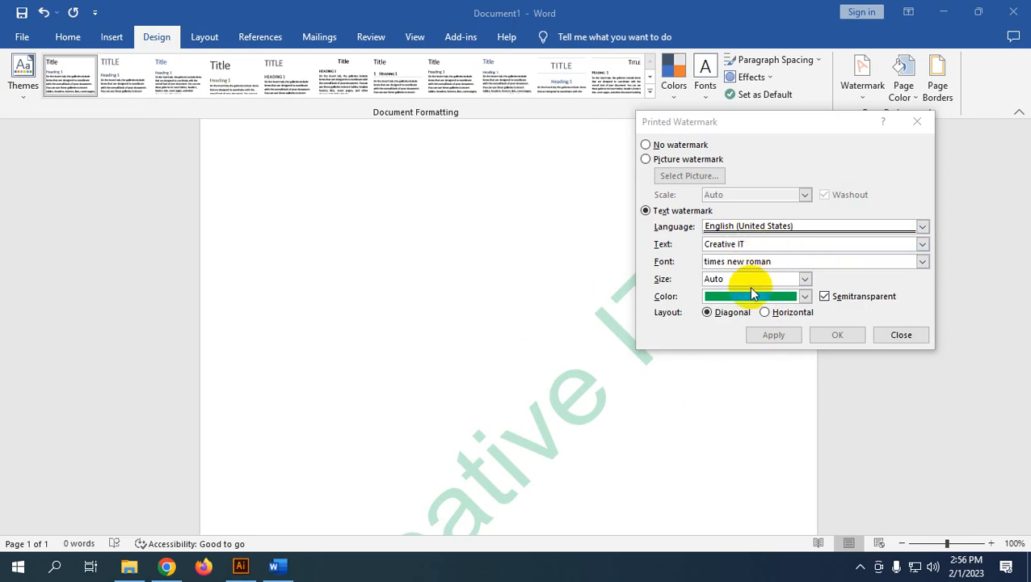
Try the text watermark at sizes 40, 60 and 120, applying each value in turn
left_click(772, 268)
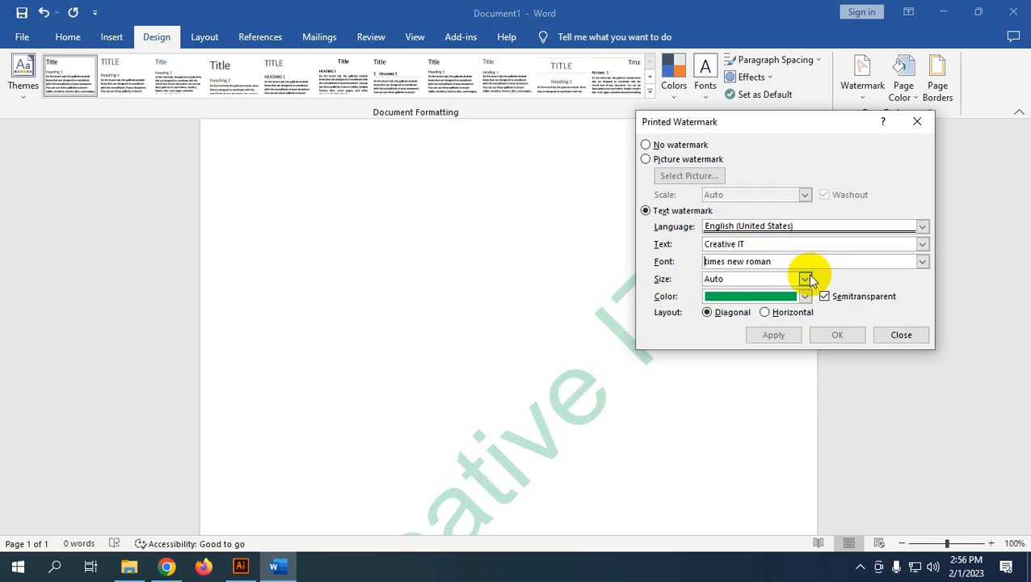
left_click(805, 278)
left_click(757, 312)
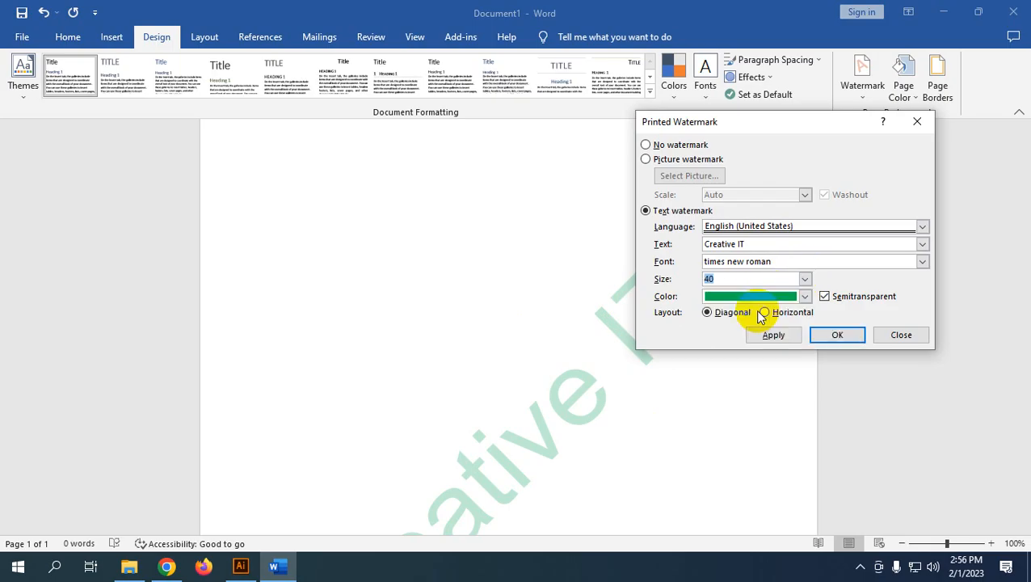
left_click(784, 333)
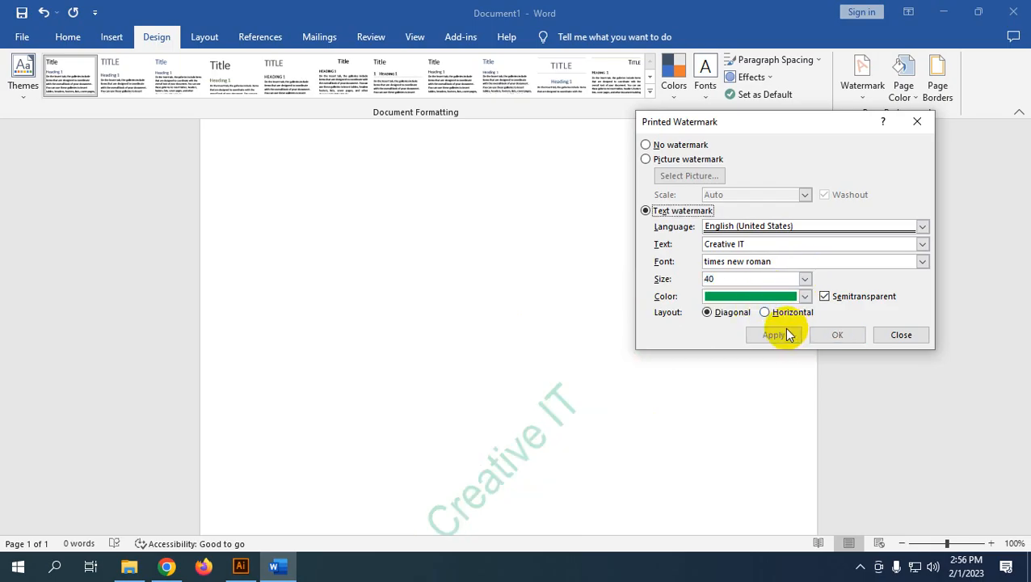
double_click(723, 278)
type("60")
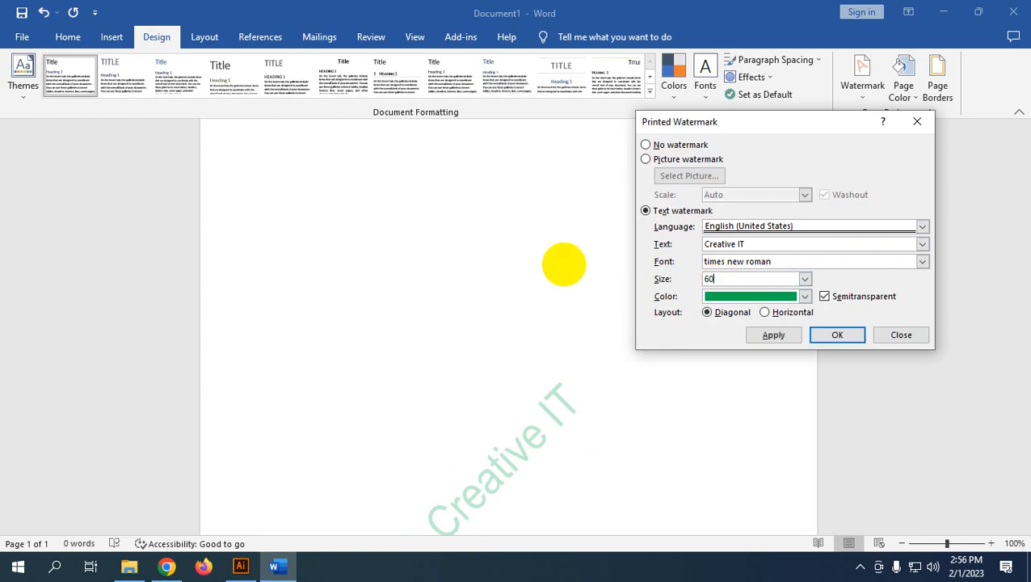
left_click(760, 336)
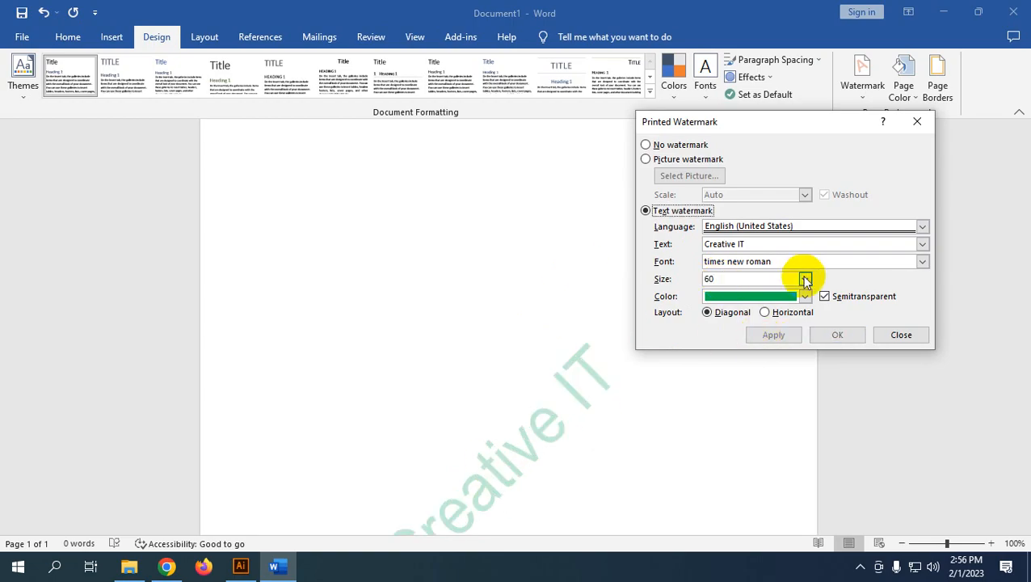
double_click(713, 278)
type("120")
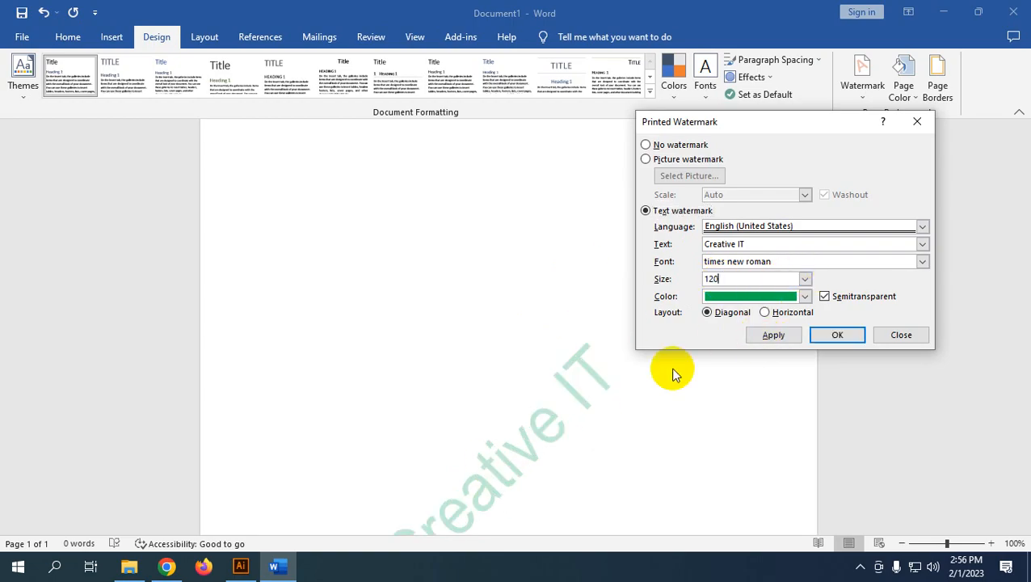
left_click(794, 338)
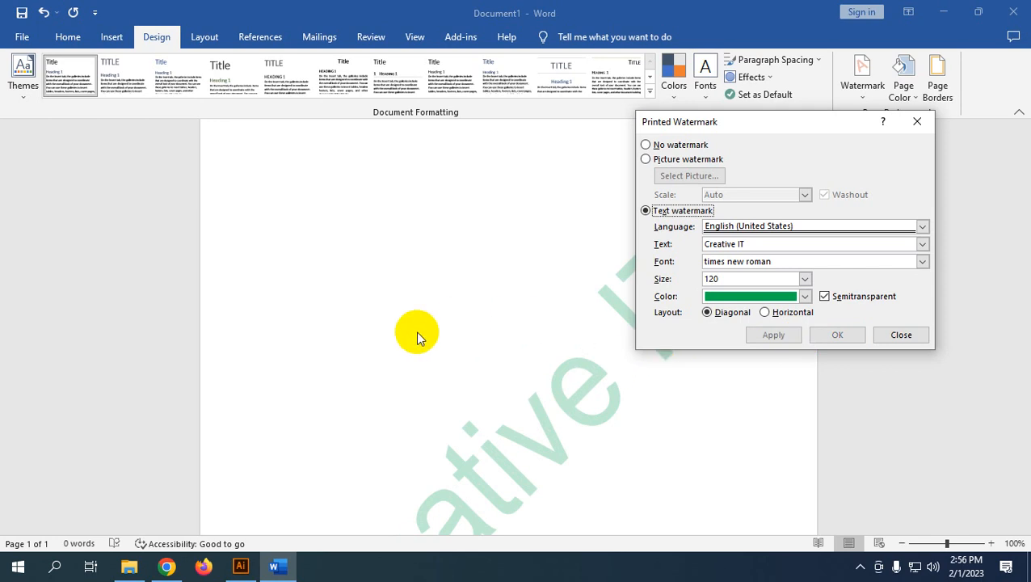
Set the watermark text's color back to standard red and apply it
left_click(788, 297)
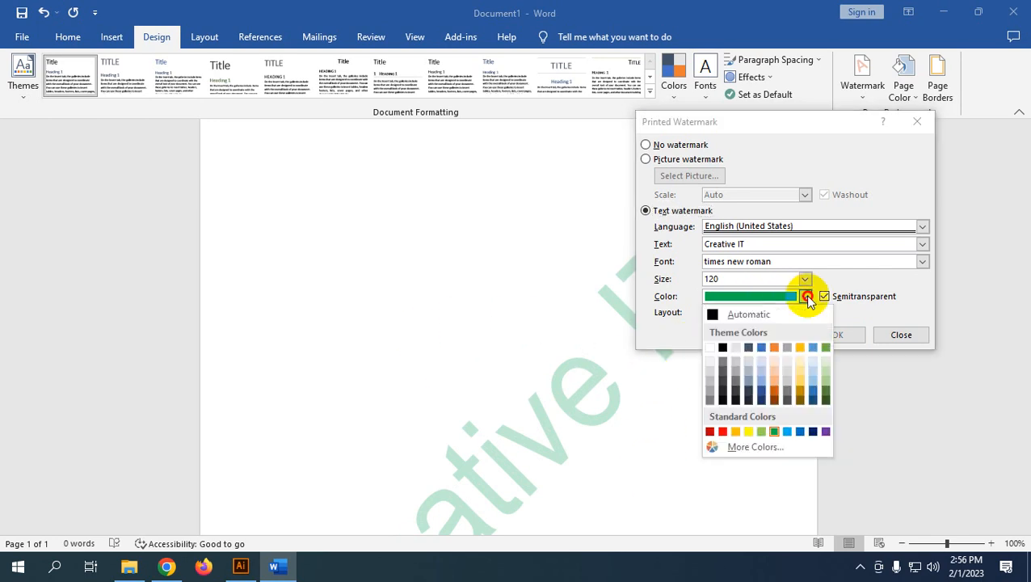
left_click(719, 428)
left_click(764, 335)
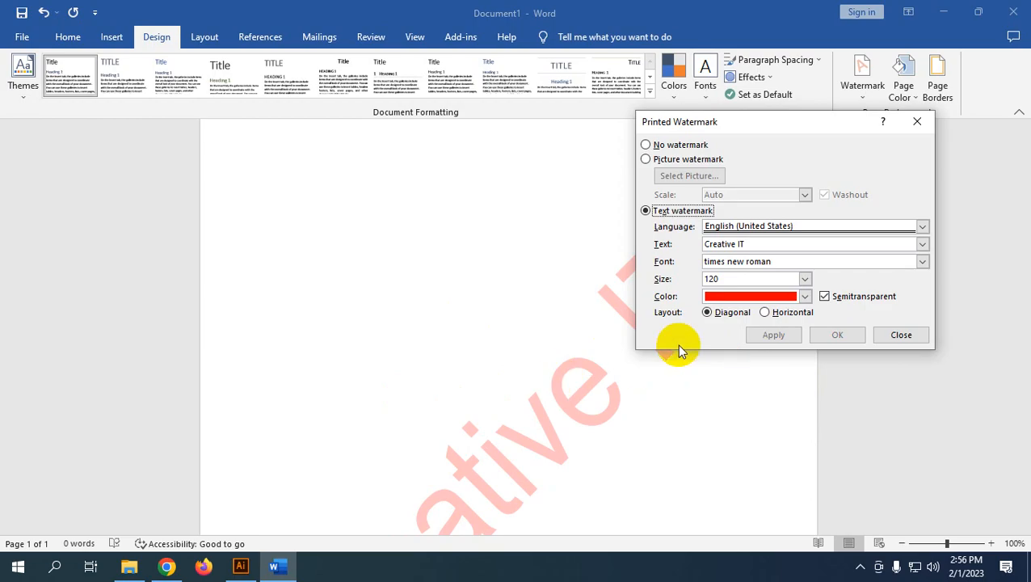
Set the text watermark's size back to Auto and apply it
left_click(804, 280)
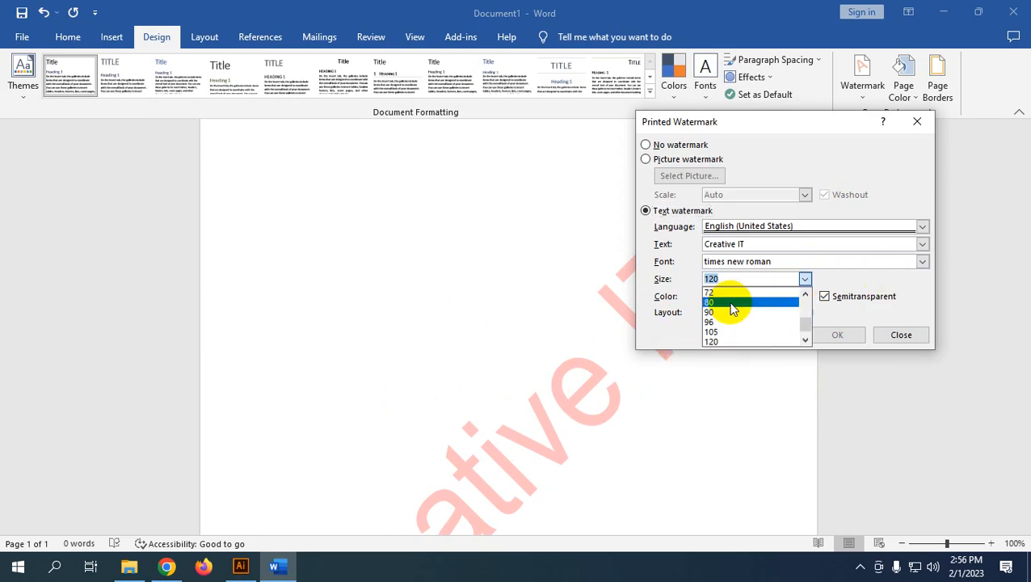
scroll(731, 309, "up", 3)
left_click(720, 294)
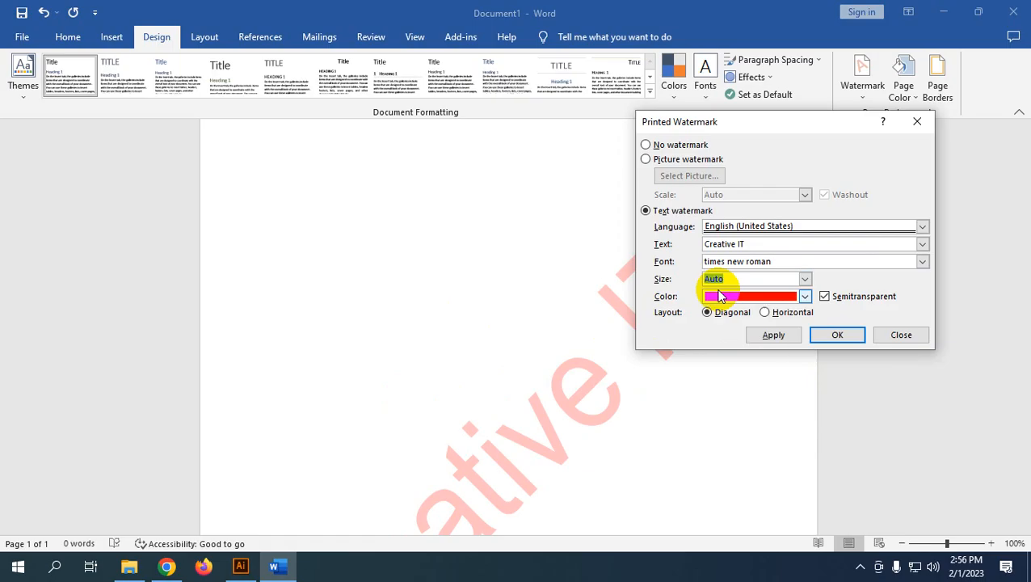
left_click(773, 335)
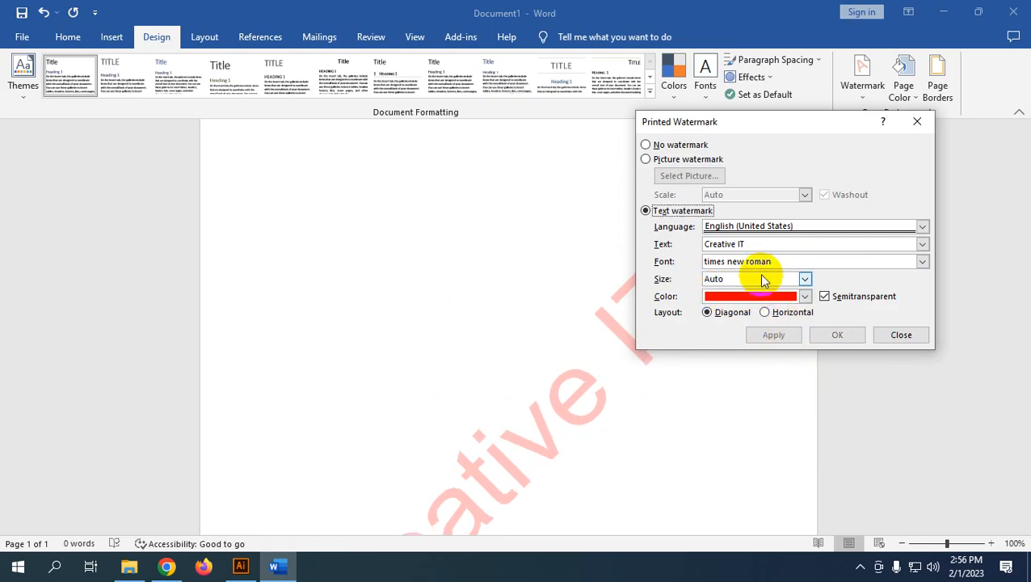
Shorten the watermark text to "Creative" and apply it
left_click(777, 243)
key("BackSpace")
key("BackSpace")
key("BackSpace")
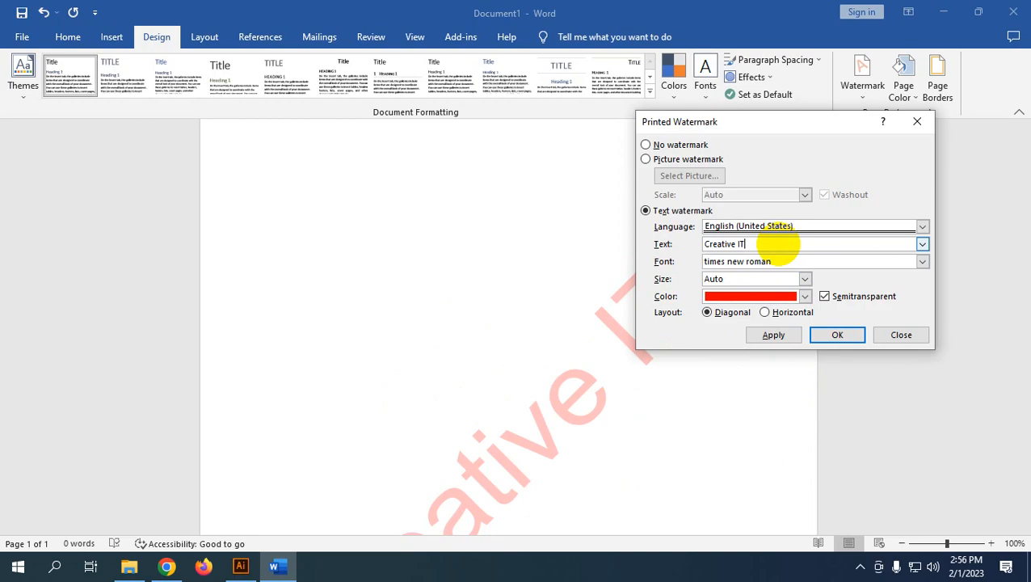
left_click(773, 334)
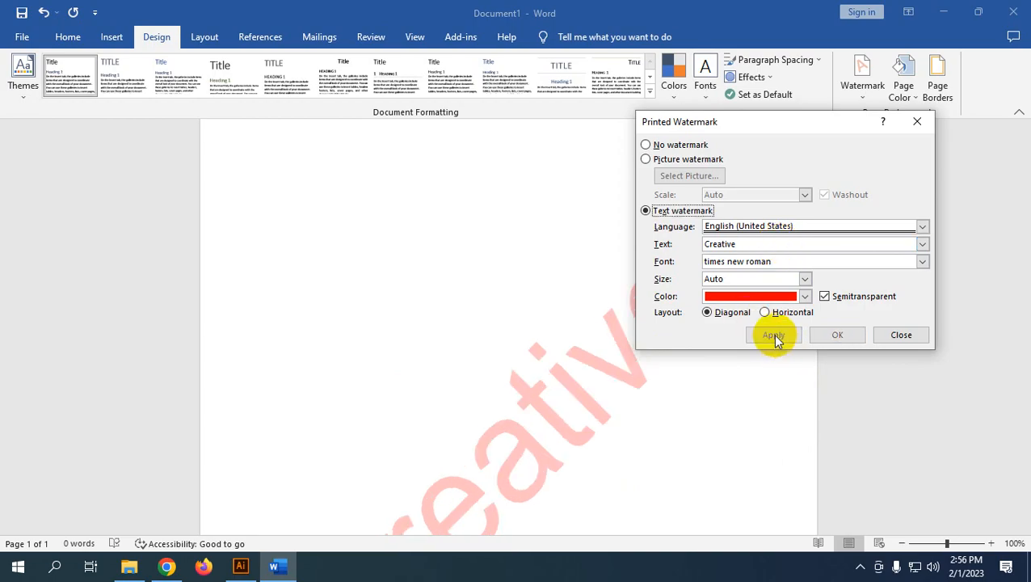
Extend the watermark text to "Creative IT Chattogram" and apply it
left_click(750, 244)
type("I")
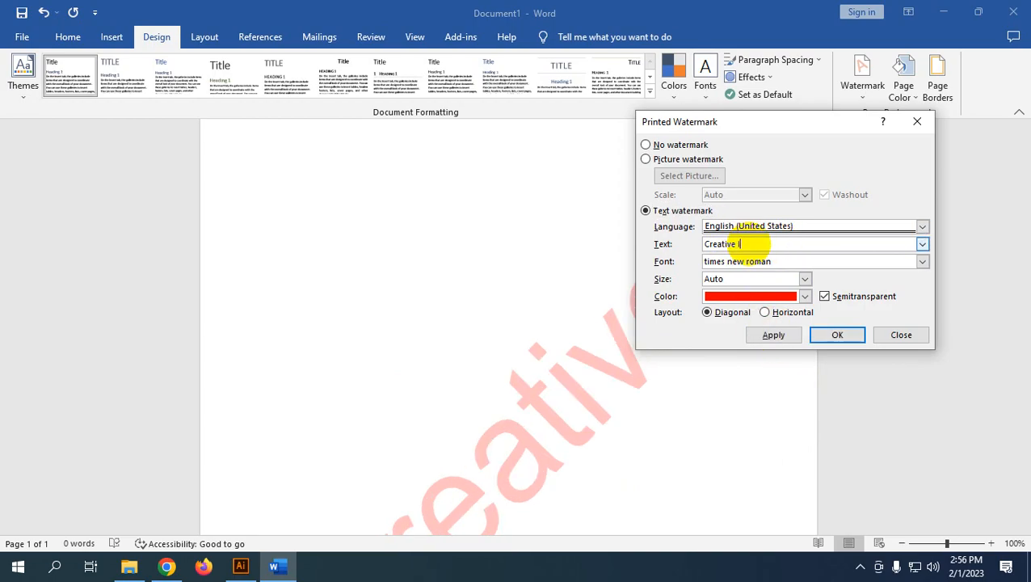
type("T Chattogram")
left_click(785, 337)
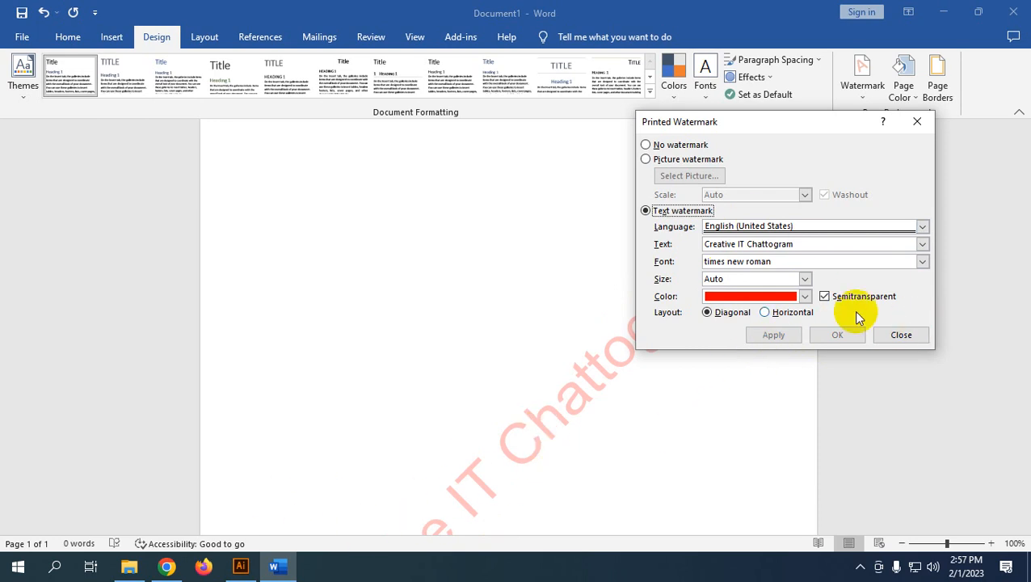
Turn off the text watermark's Semitransparent option, apply it, and check the page in the print preview
left_click(836, 294)
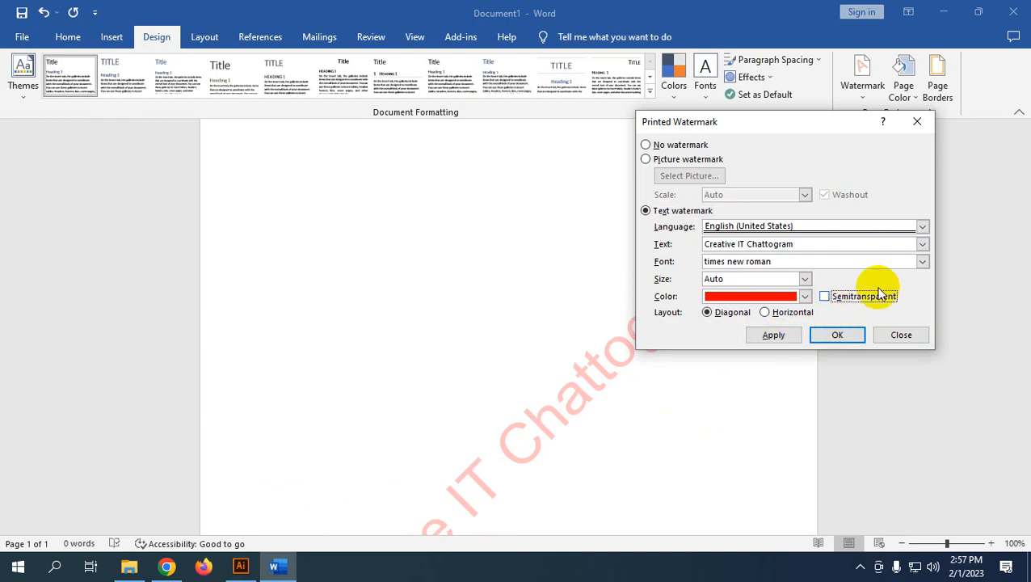
left_click(772, 340)
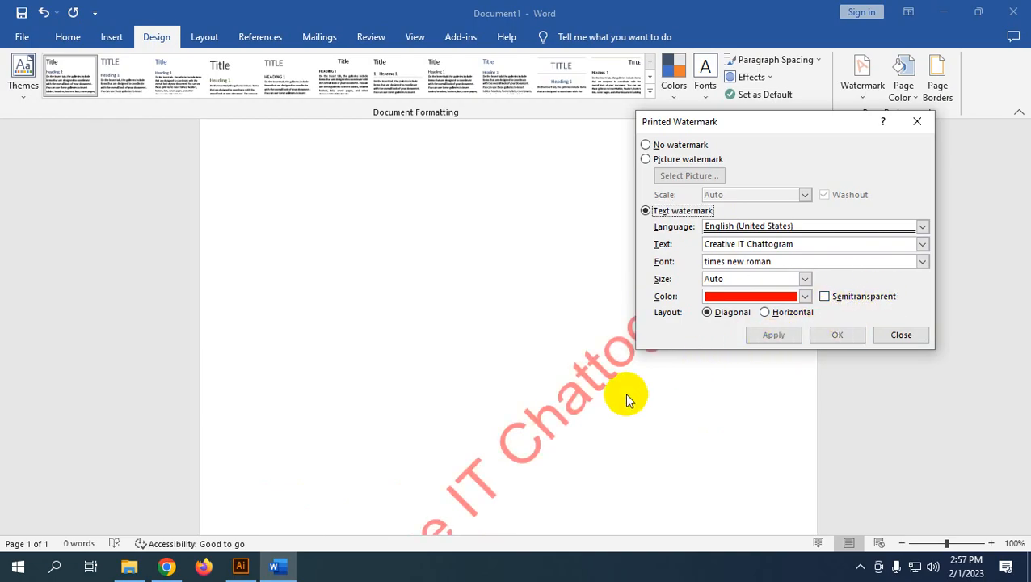
left_click(901, 338)
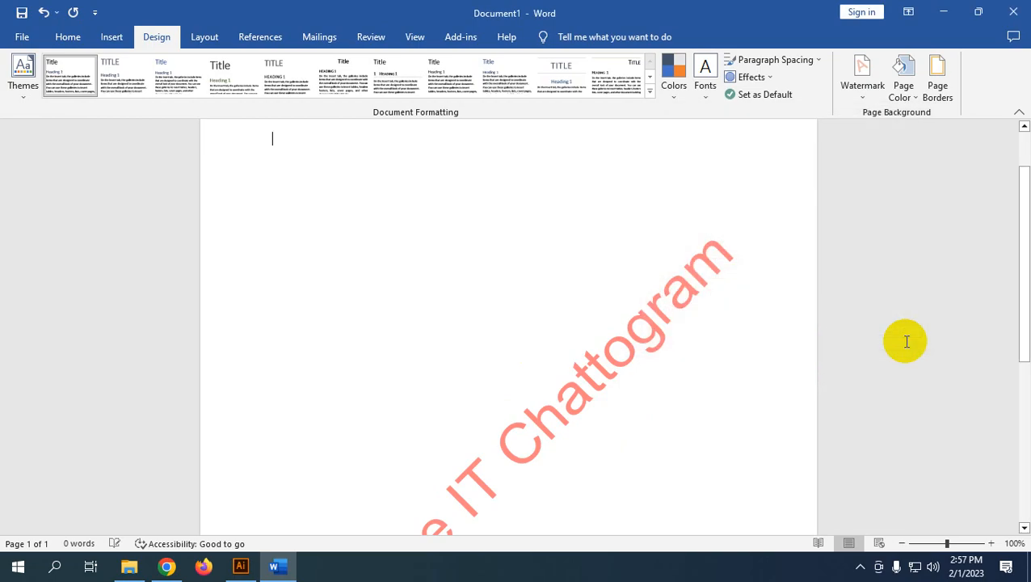
key("ctrl+p")
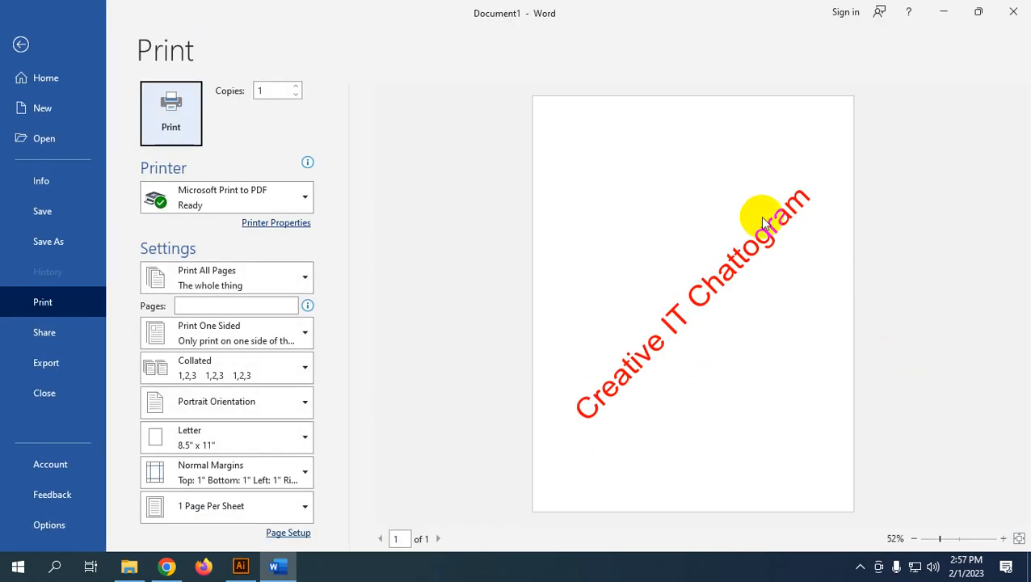
key("Escape")
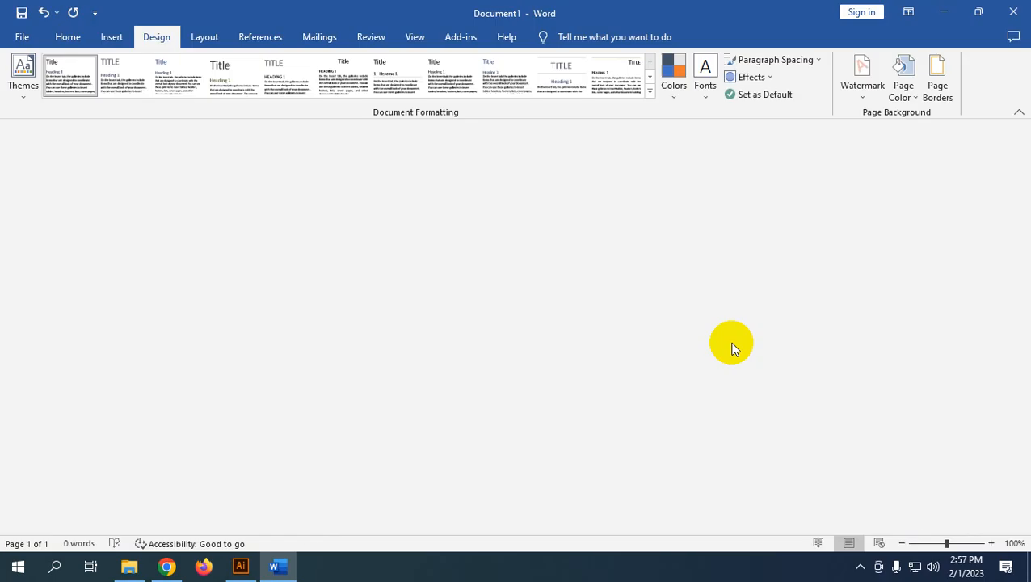
Turn the text watermark's Semitransparent option back on, apply it, and check the page in the print preview
left_click(862, 81)
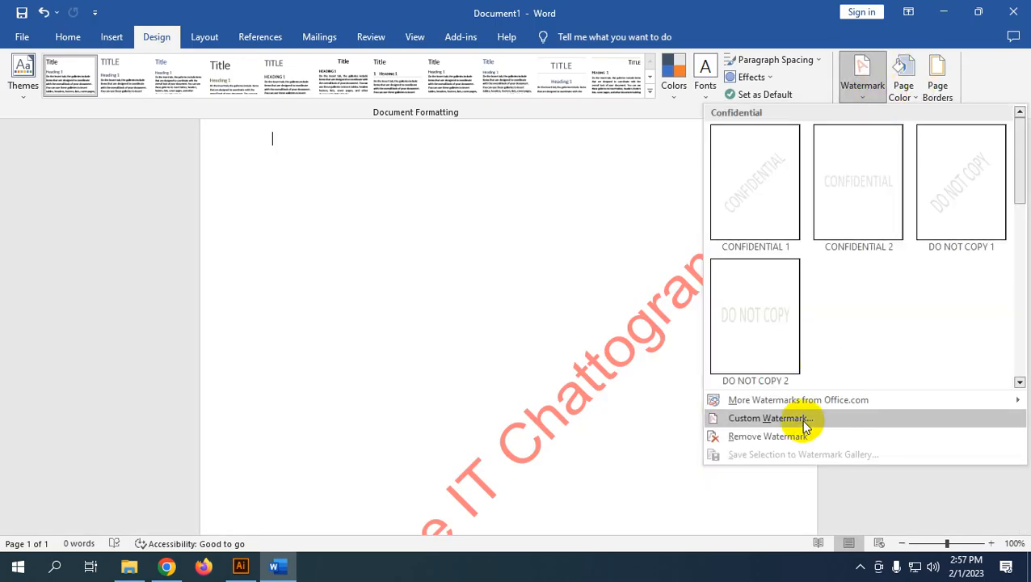
left_click(805, 416)
left_click(824, 295)
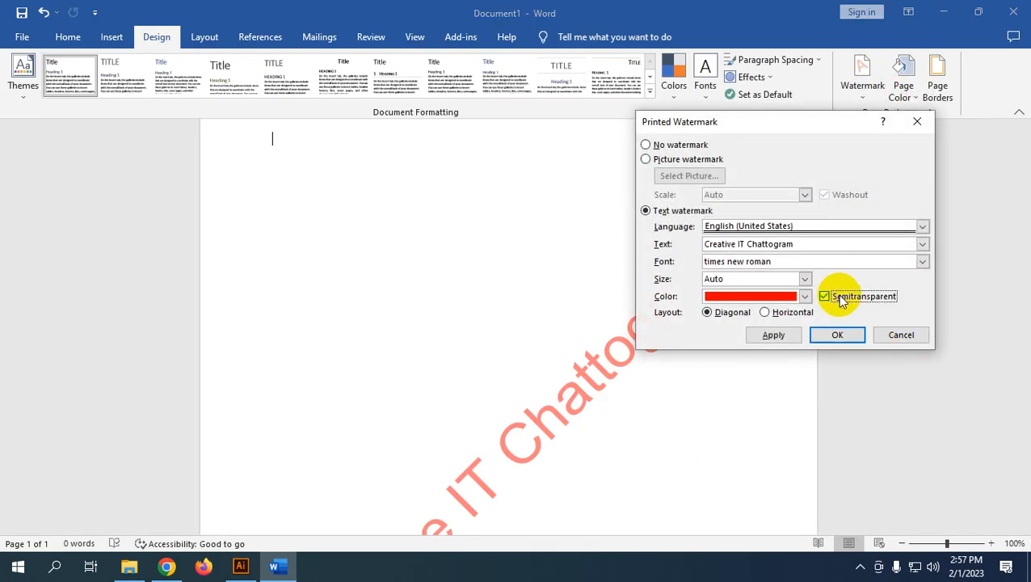
left_click(776, 339)
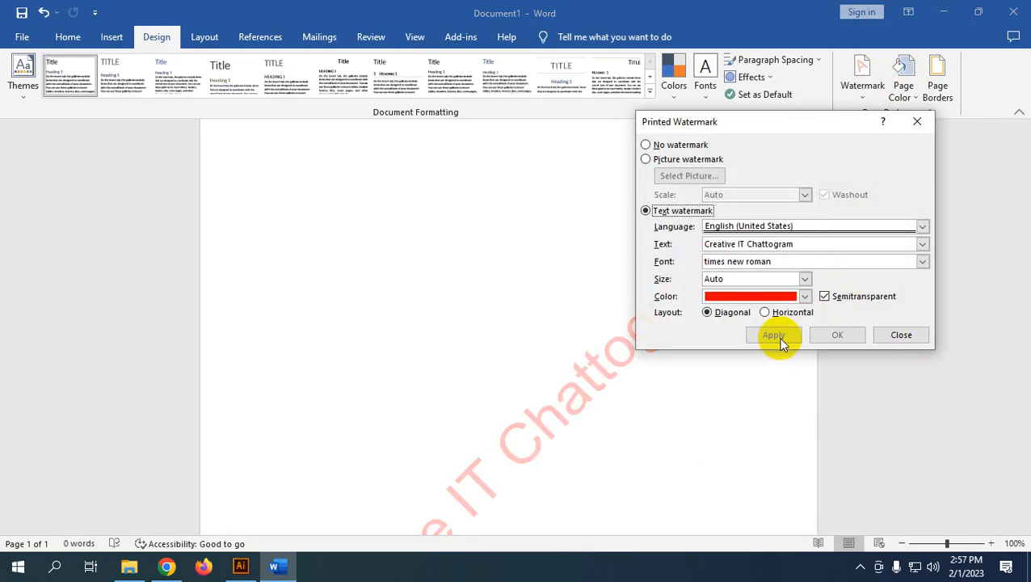
left_click(901, 336)
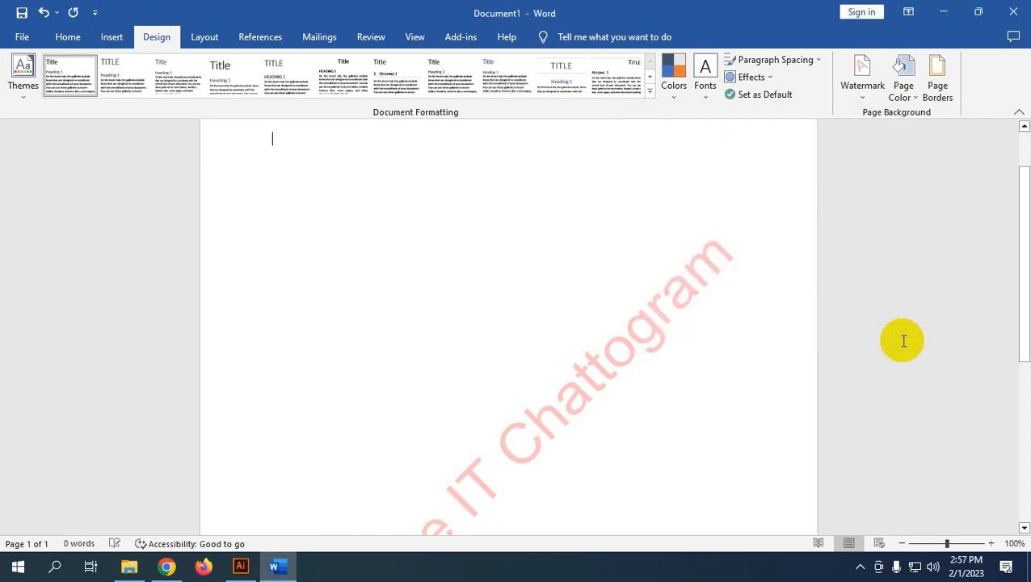
key("ctrl+p")
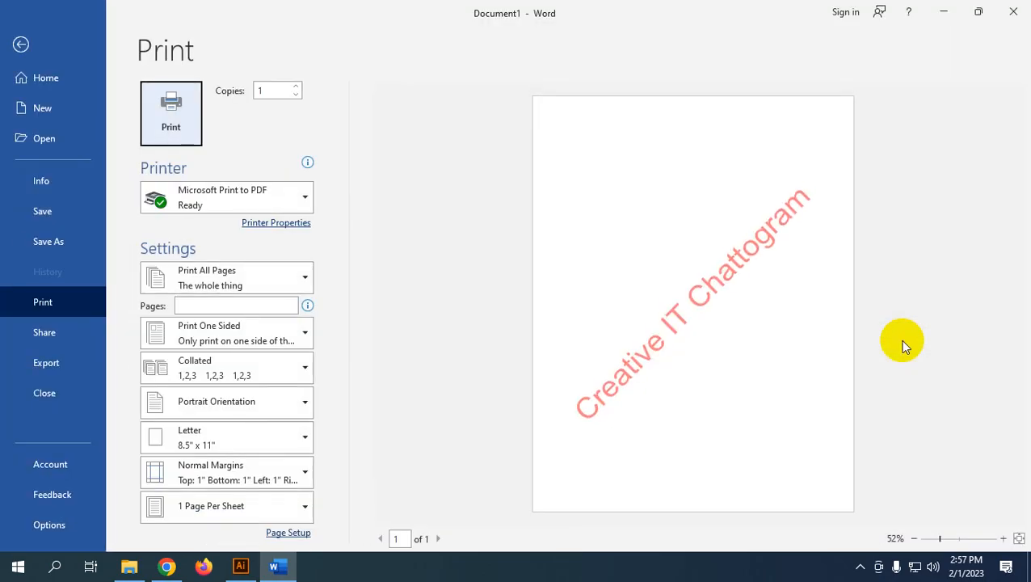
key("Escape")
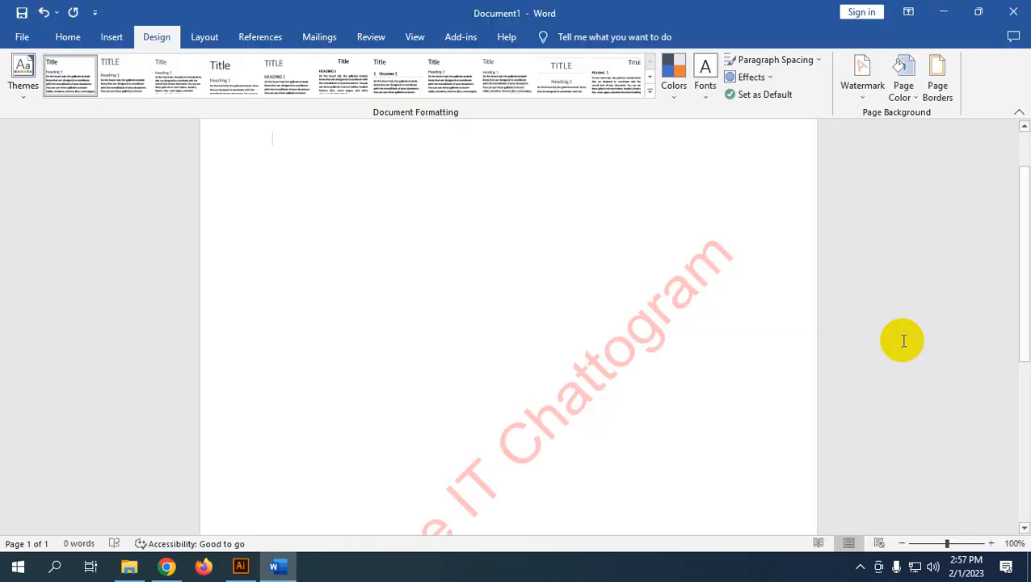
Try the text watermark in Horizontal, Diagonal and again Horizontal layout, applying each one in turn
left_click(872, 101)
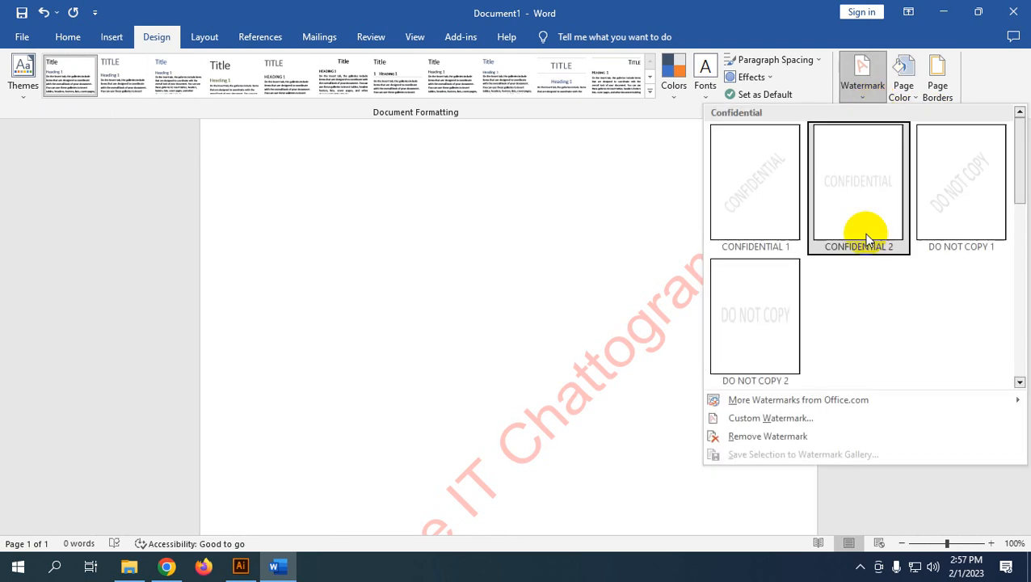
left_click(848, 421)
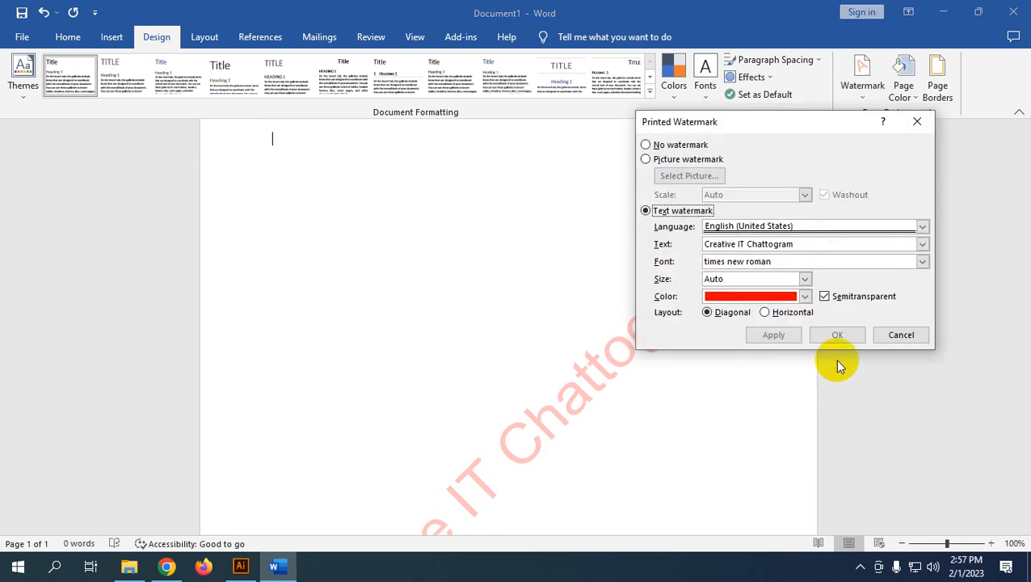
left_click(770, 316)
left_click(773, 335)
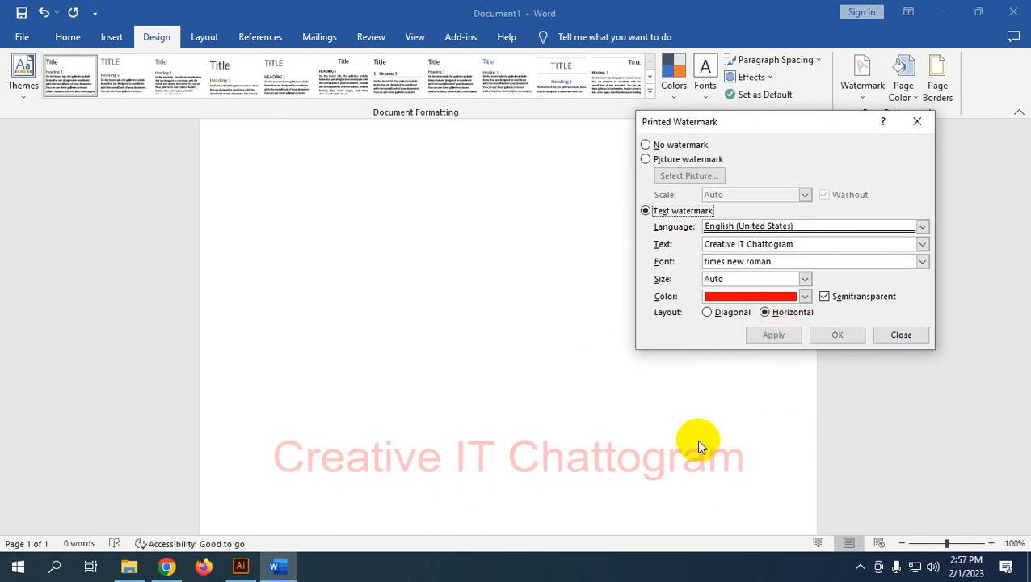
left_click(711, 313)
left_click(776, 337)
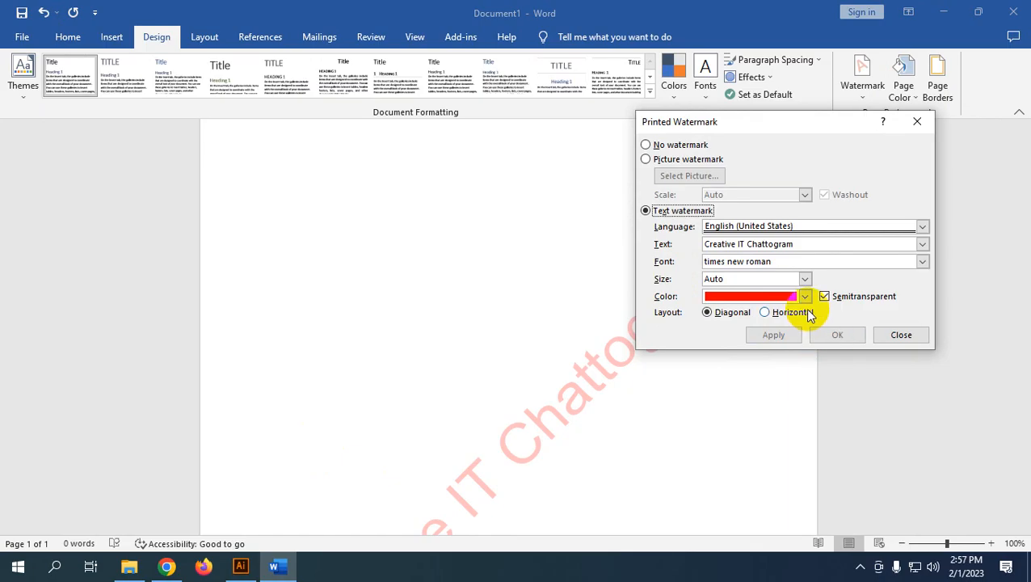
left_click(768, 313)
left_click(769, 336)
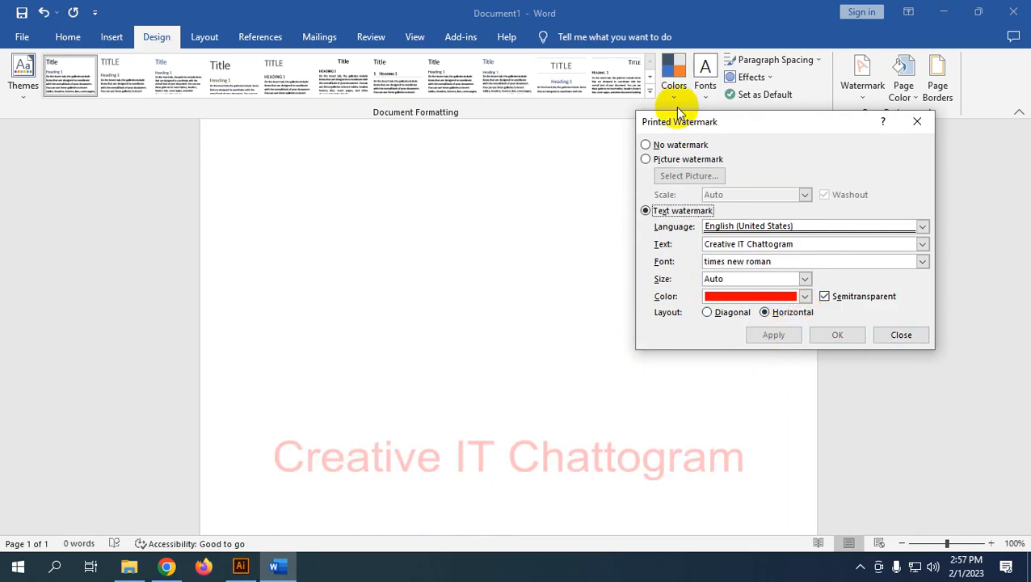
Apply the No watermark option in the Printed Watermark dialog to clear the watermark text from the page
left_click_drag(715, 121, 653, 122)
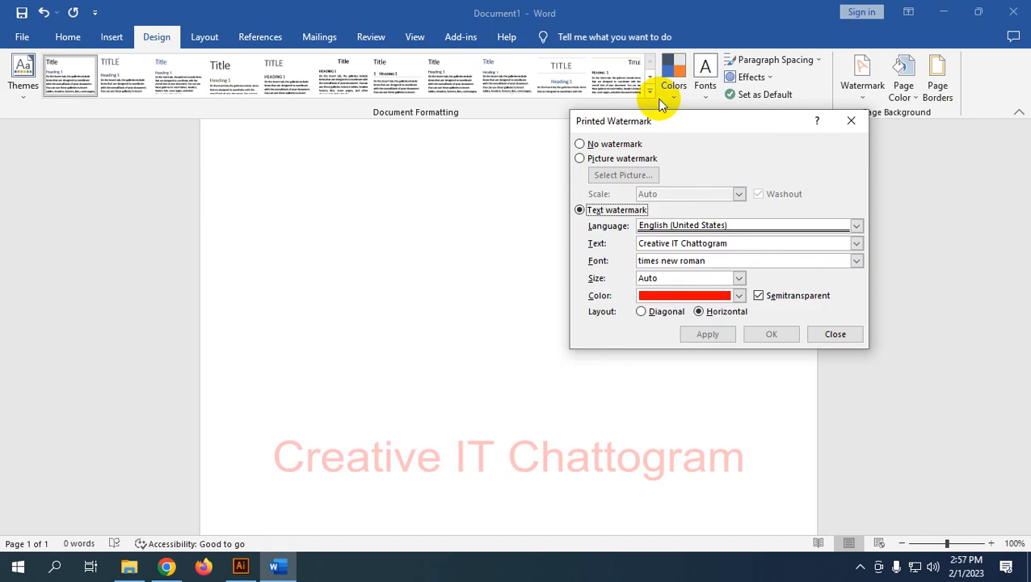
left_click(626, 143)
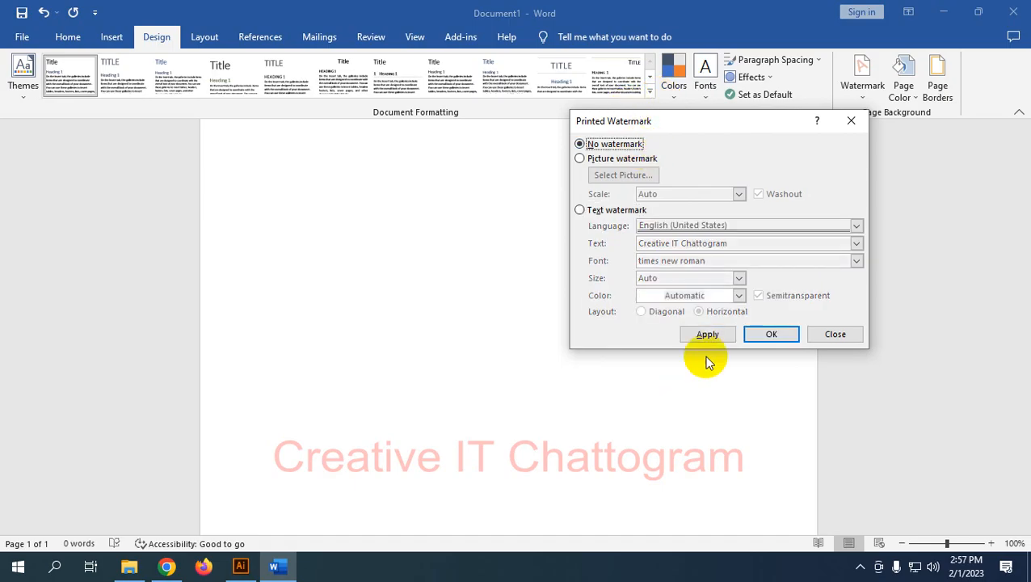
left_click(707, 336)
left_click(618, 159)
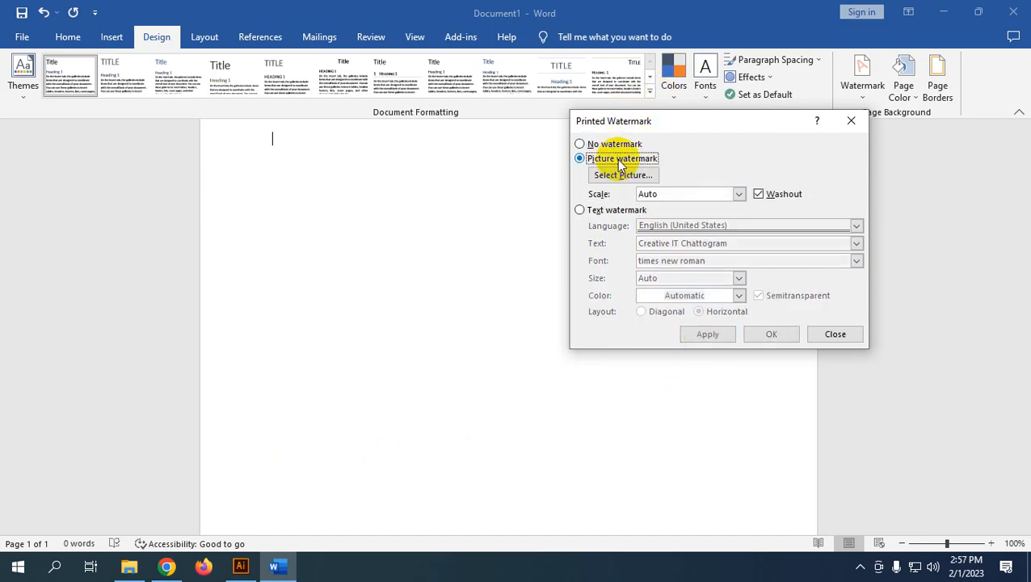
left_click(629, 177)
left_click(590, 156)
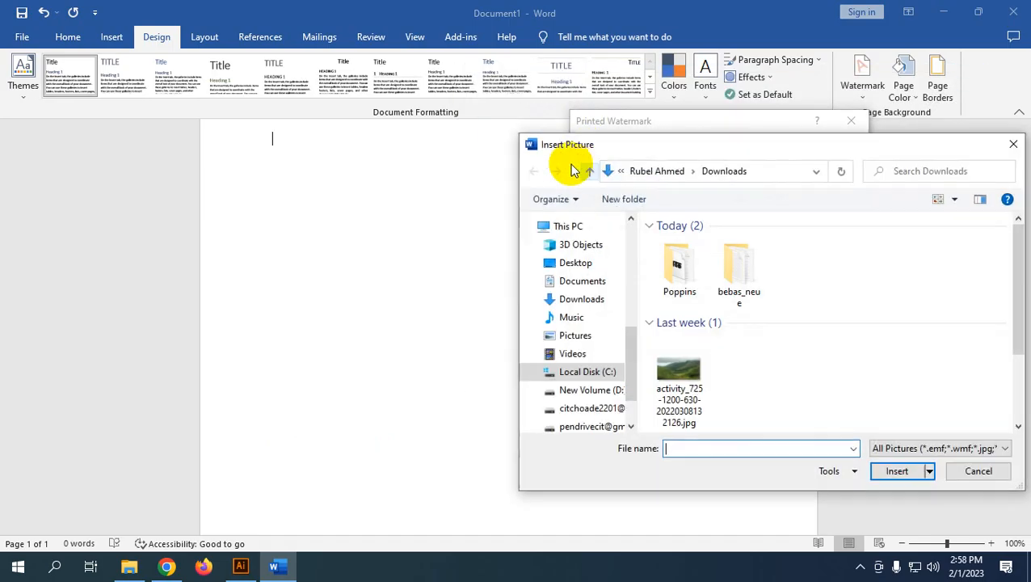
left_click(681, 402)
left_click(889, 471)
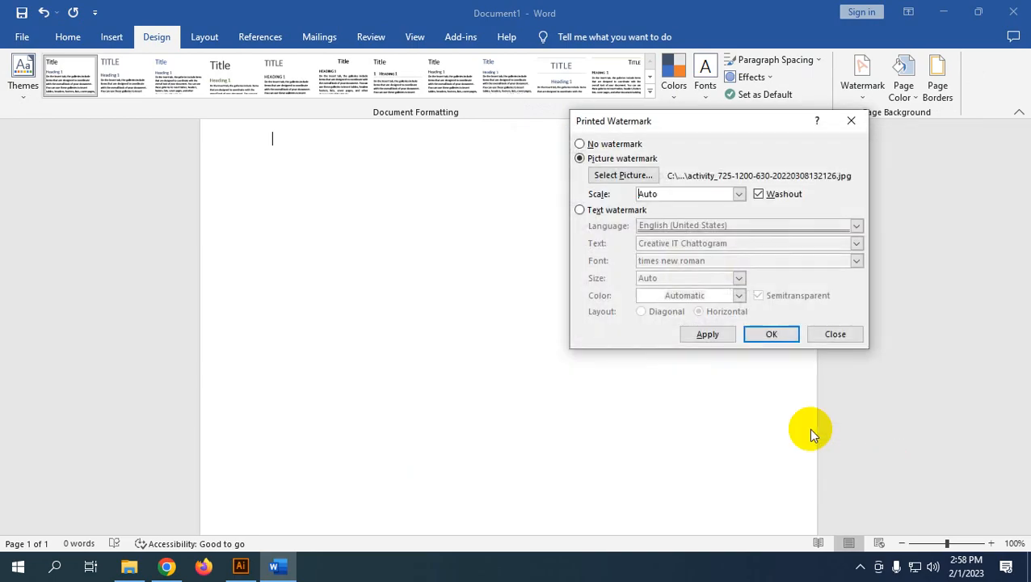
left_click(708, 334)
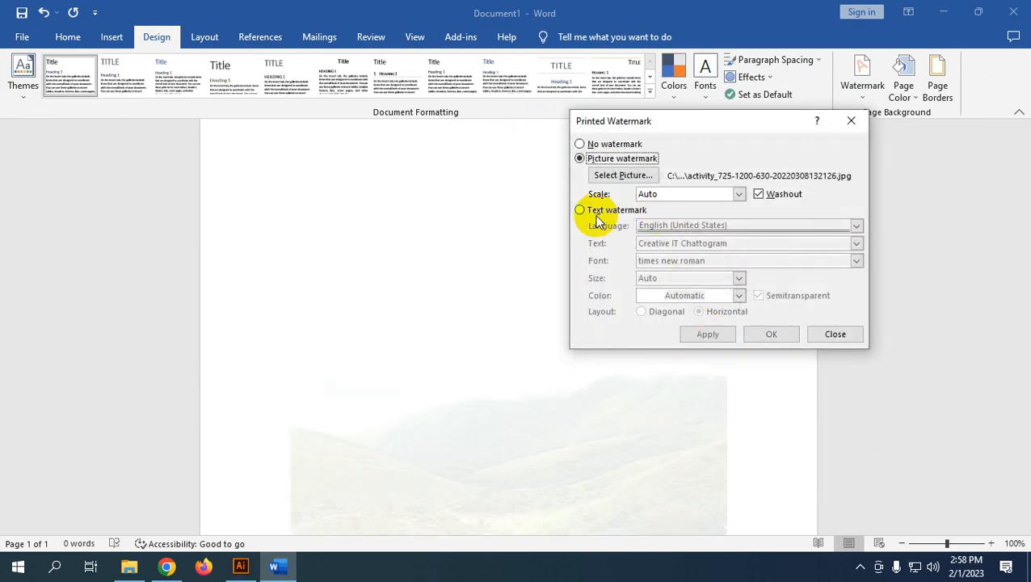
Replace the picture watermark with the horizontal "Creative IT Chattogram" text watermark and close the watermark settings
left_click(582, 209)
left_click(721, 334)
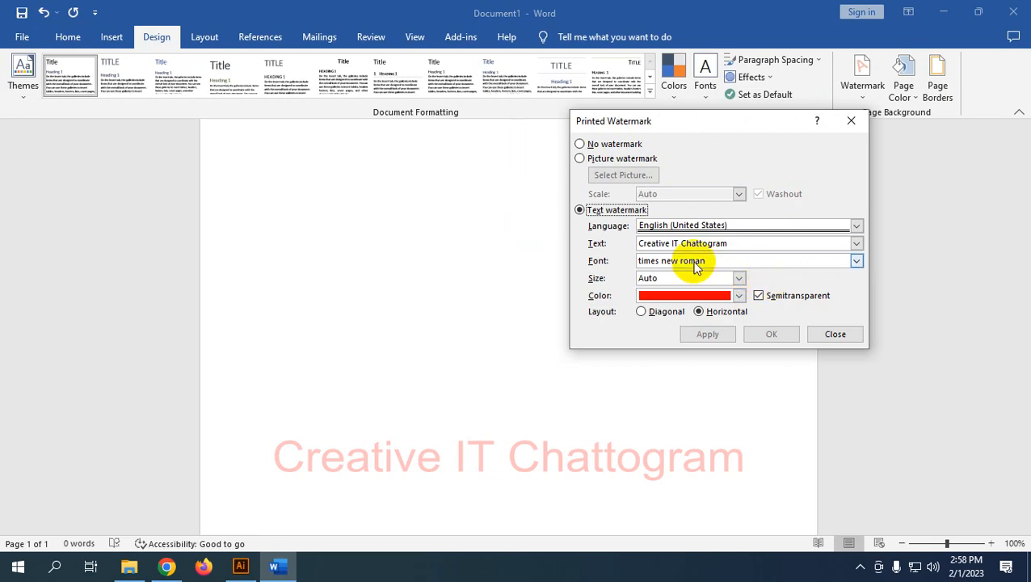
left_click(835, 334)
Remove the "Creative IT Chattogram" watermark from the document using the Remove Watermark command
left_click(904, 95)
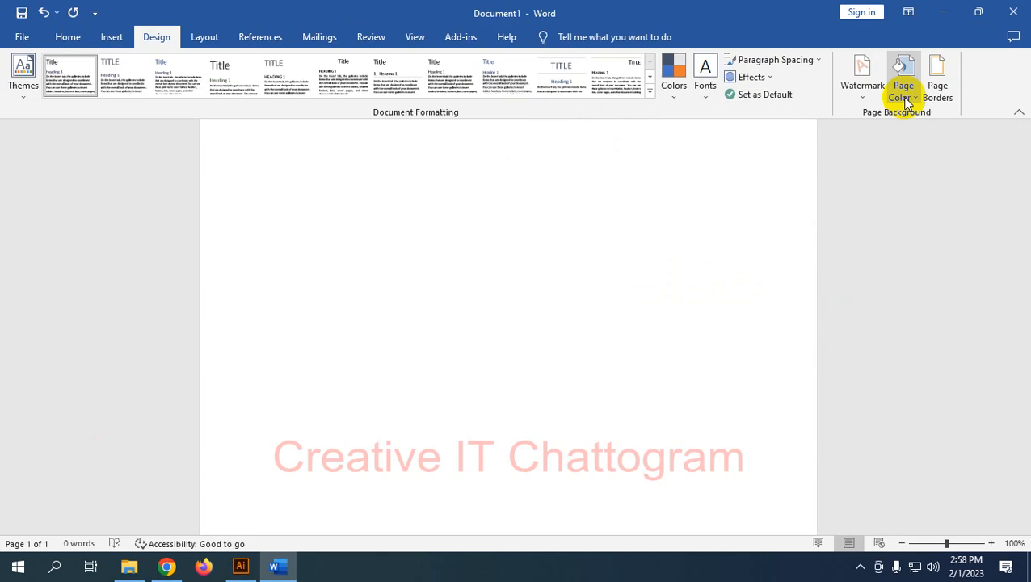
left_click(858, 81)
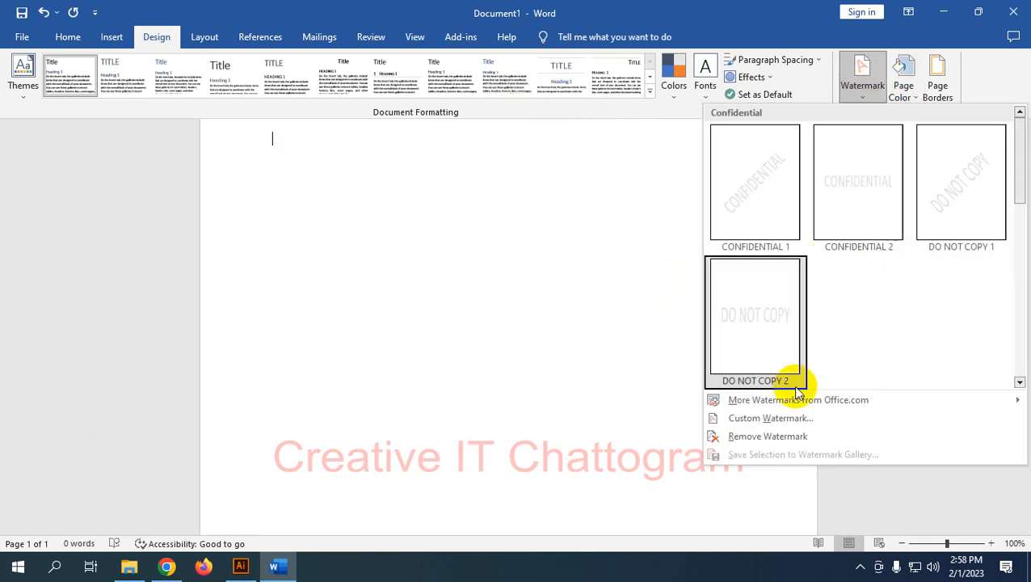
left_click(833, 444)
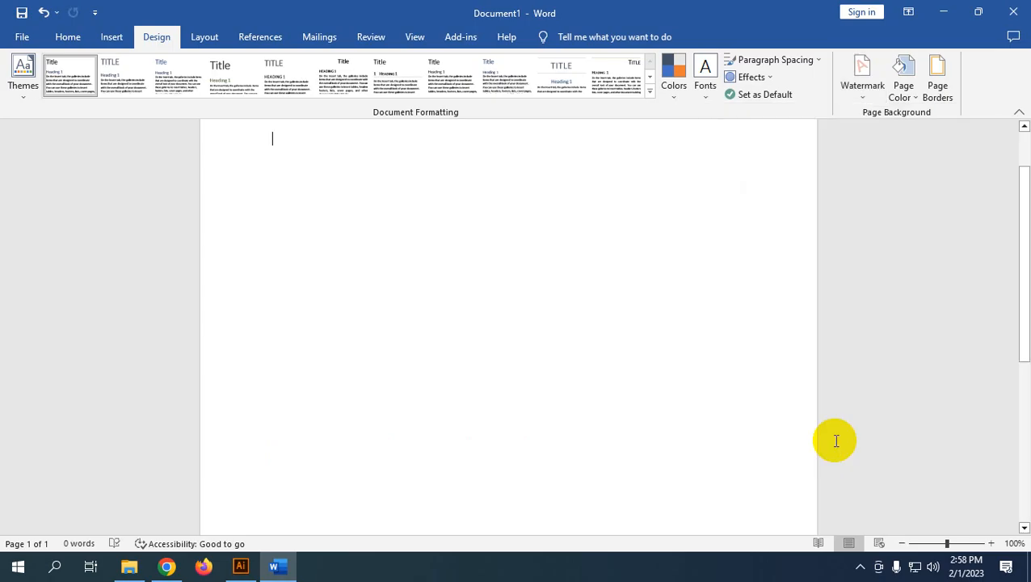
Switch to Illustrator to review the class 07 topics after Watermark, and return to the start of the blank Word document
left_click(242, 567)
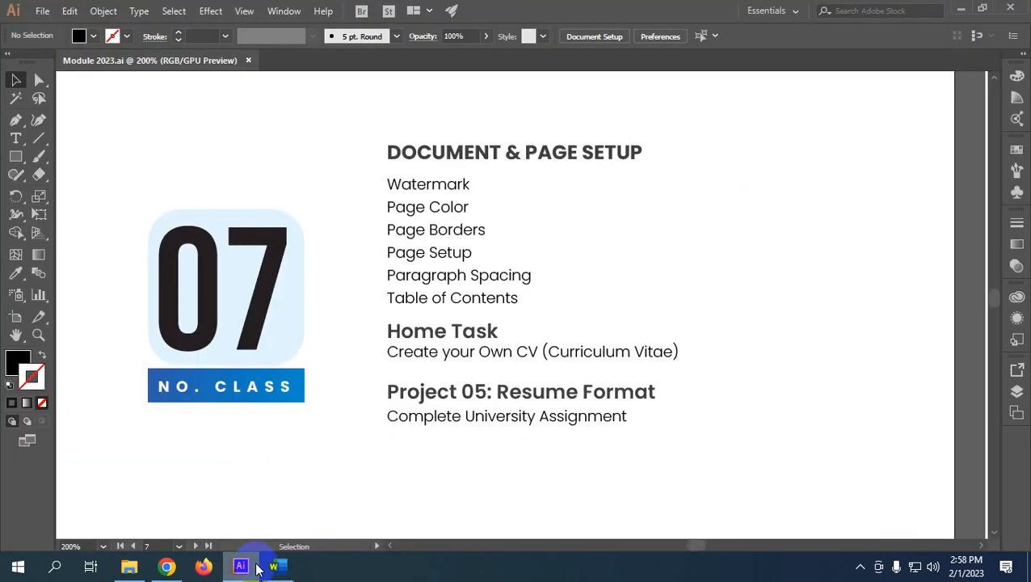
left_click(461, 184)
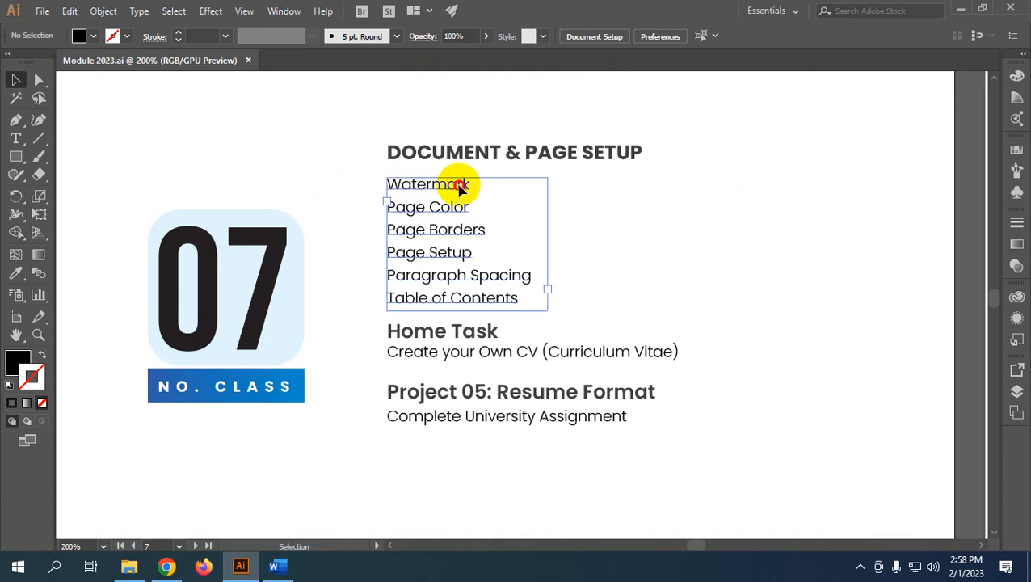
left_click(706, 242)
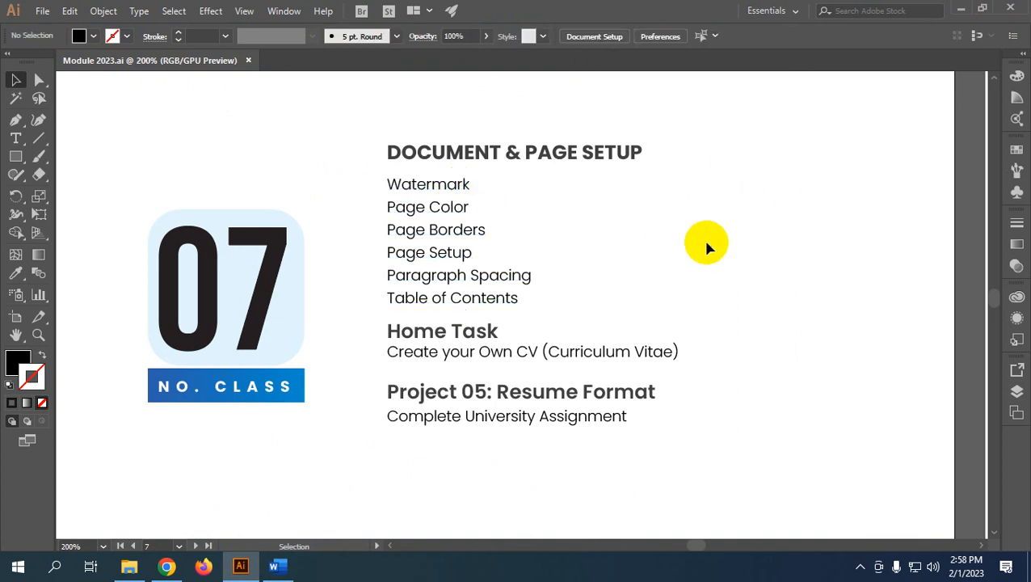
left_click(457, 216)
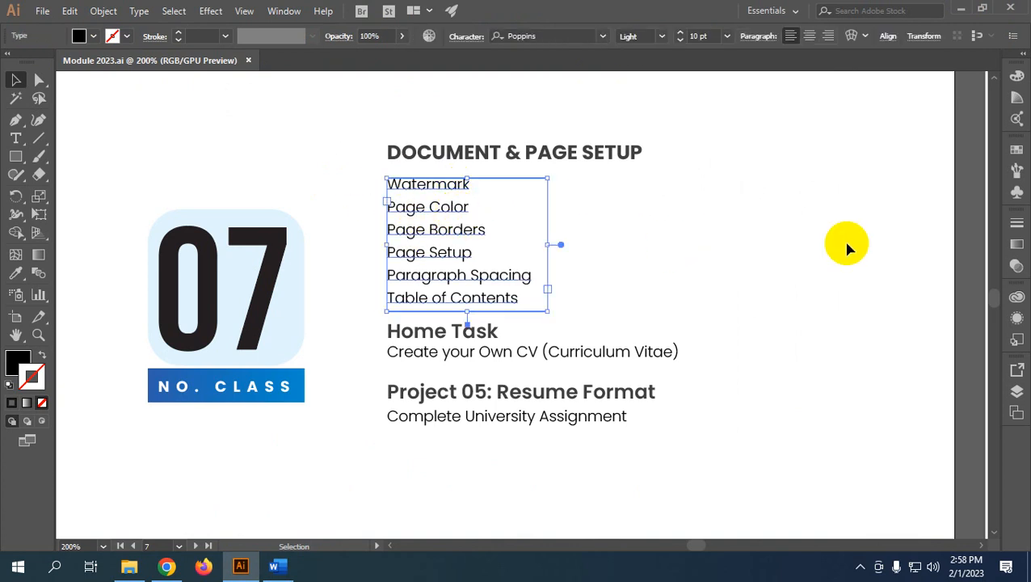
left_click(712, 309)
left_click(274, 566)
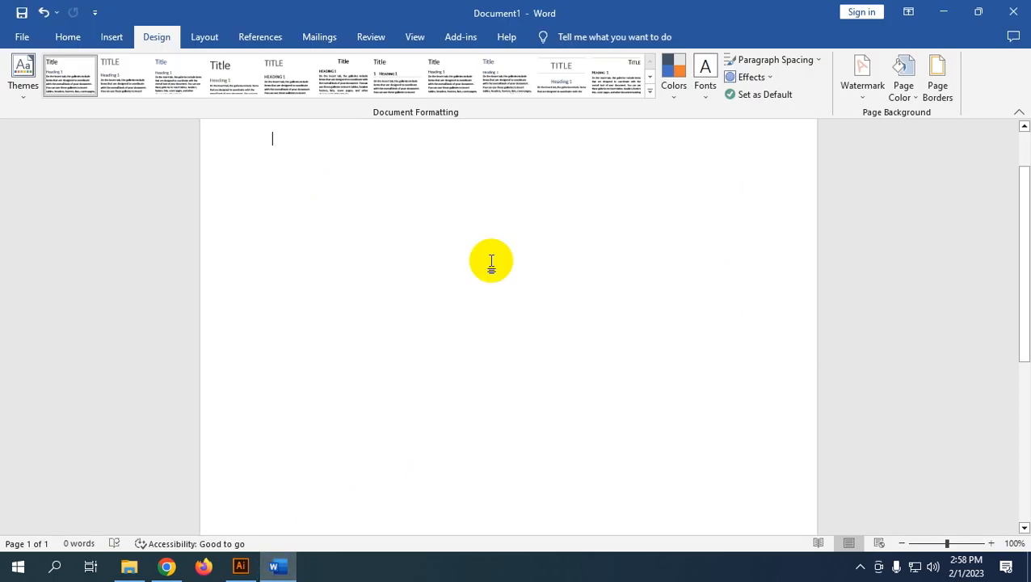
scroll(513, 246, "up", 1)
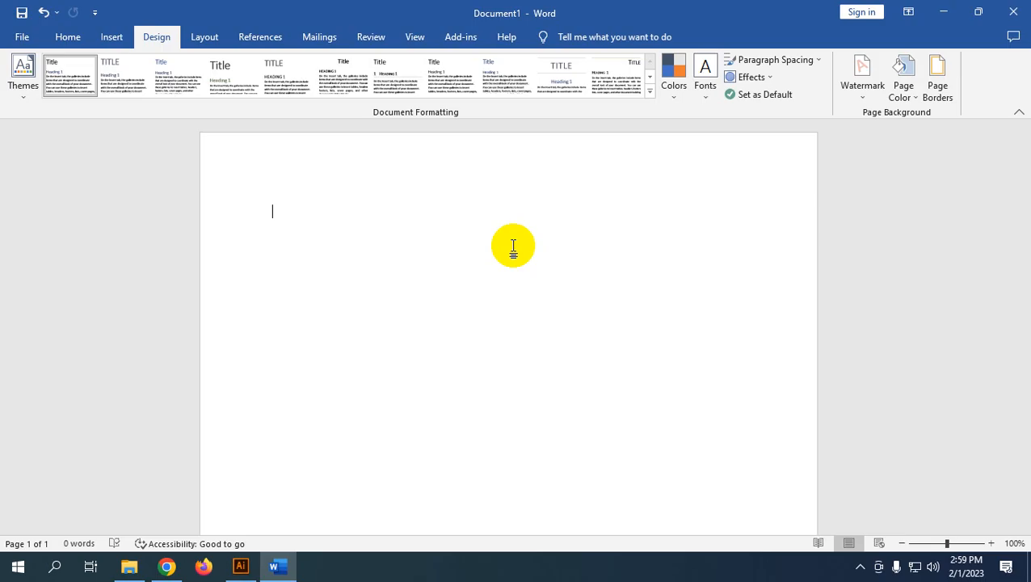
left_click(67, 37)
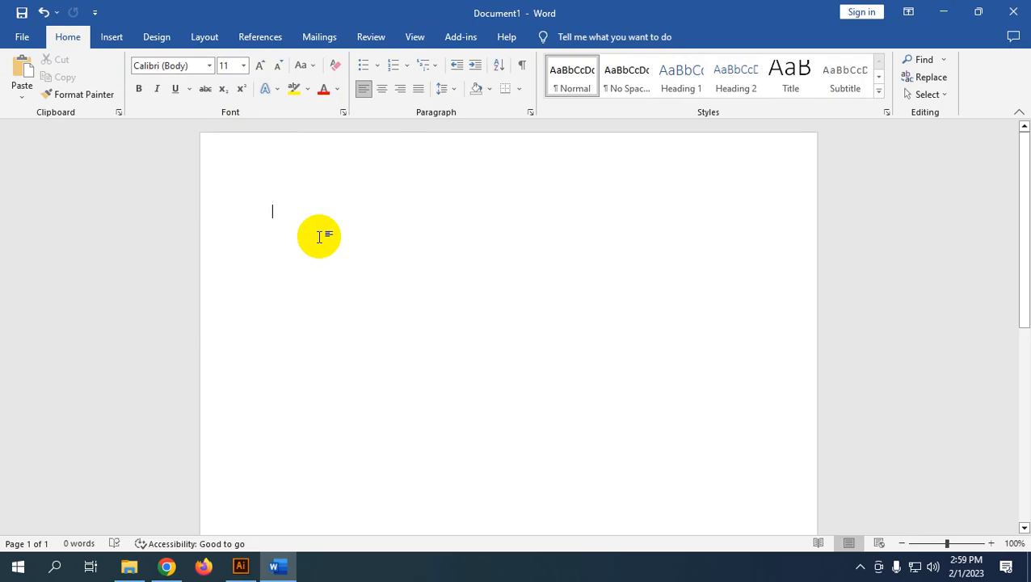
Enter five lines of placeholder text: Khjasdfjk, Wesdkjgashf, Asdfgsdj, Sdfjgas and asfhasg
type("khjasdfjk")
key("Return")
type("wesdkjgashf")
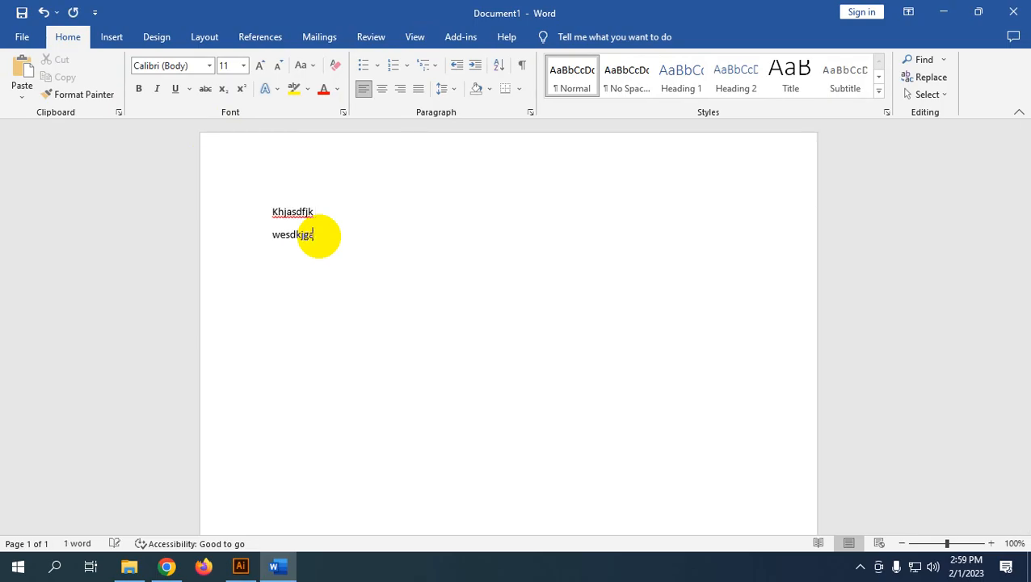
key("Return")
type("asdfgsdj")
key("Return")
type("sdfjgas")
key("Return")
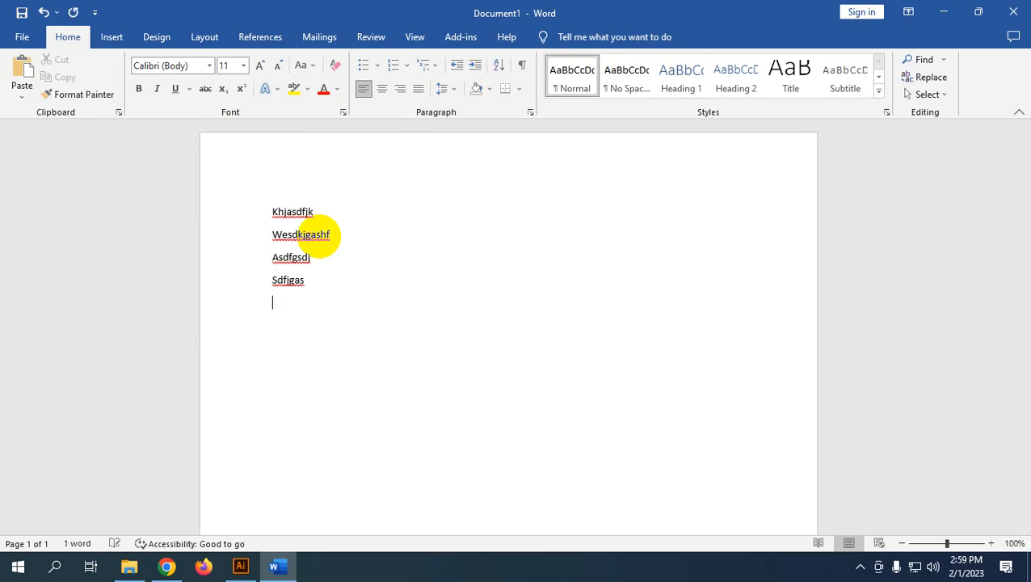
type("asfhasg")
Make the first two lines of text bold and enlarge their font size to 12
left_click_drag(343, 235, 191, 141)
left_click(138, 88)
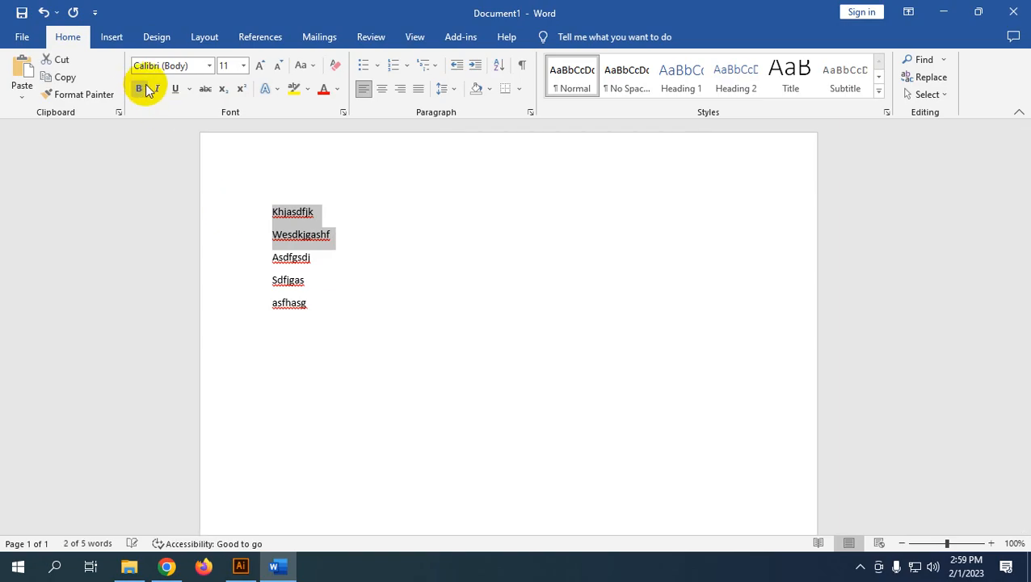
left_click(273, 66)
left_click(260, 65)
left_click(260, 65)
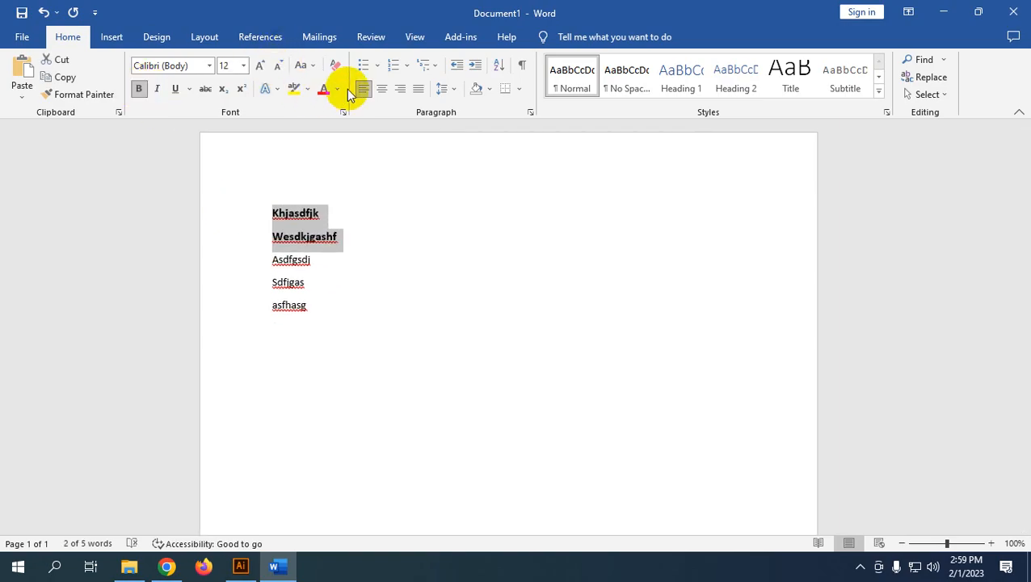
Color the two bold lines at the start of the document with a dark green theme shade
left_click(337, 89)
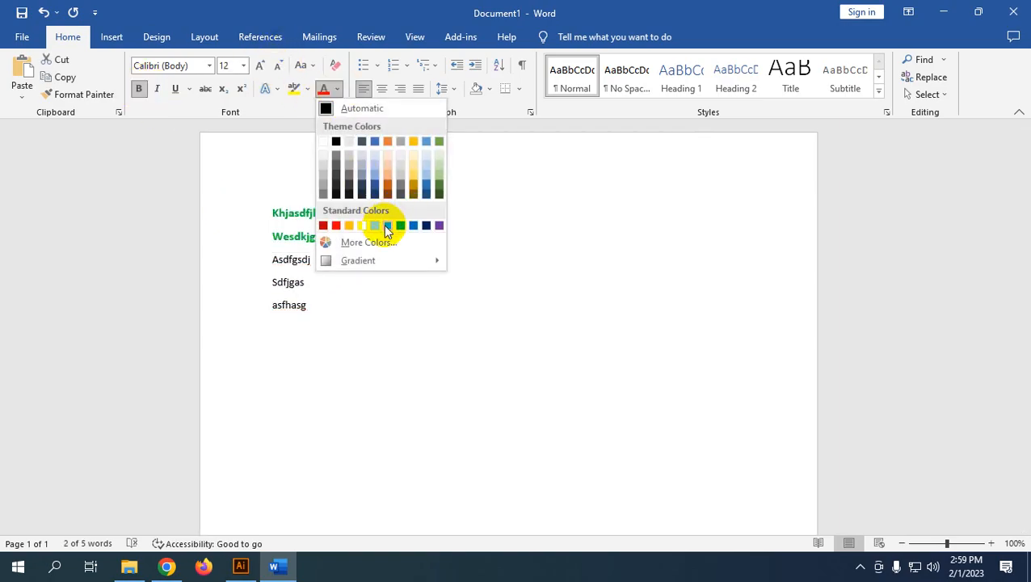
left_click(438, 189)
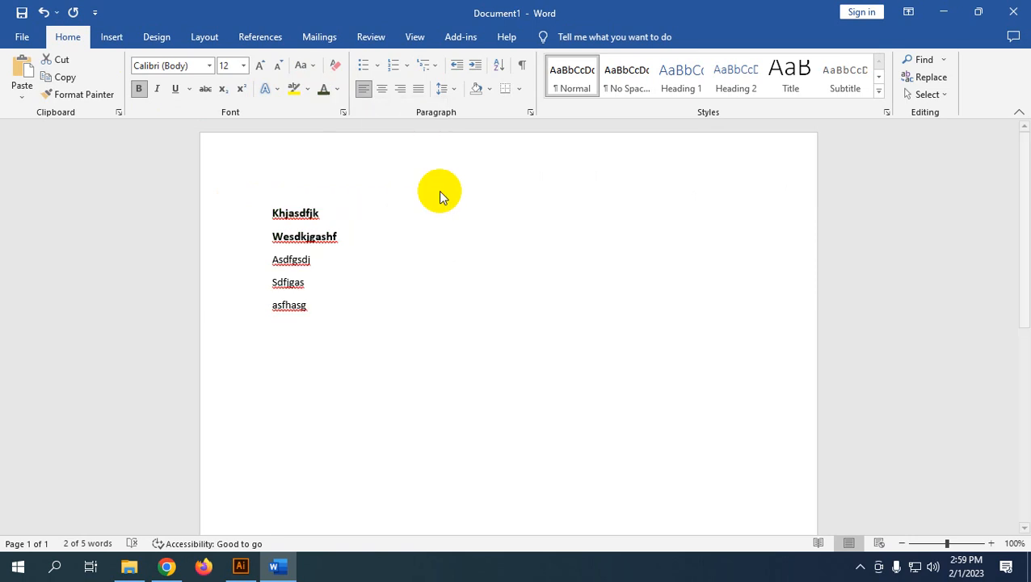
left_click(441, 322)
scroll(417, 284, "up", 4)
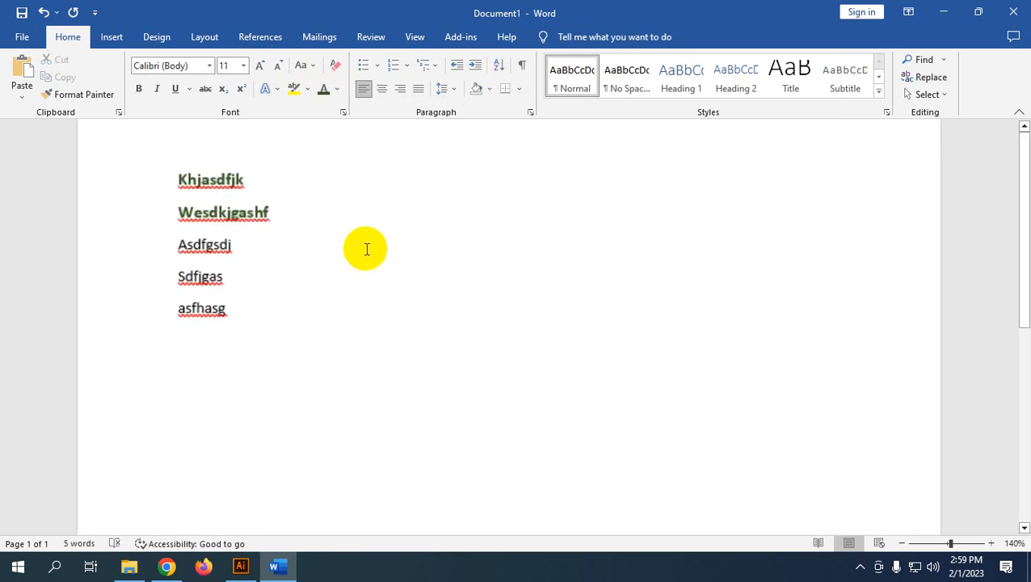
left_click_drag(308, 226, 144, 167)
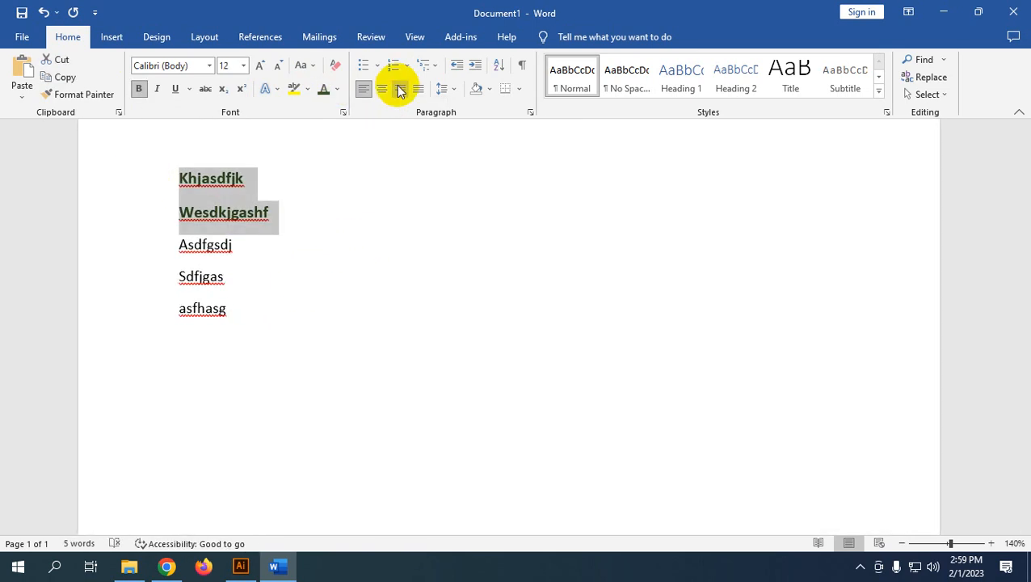
left_click(338, 90)
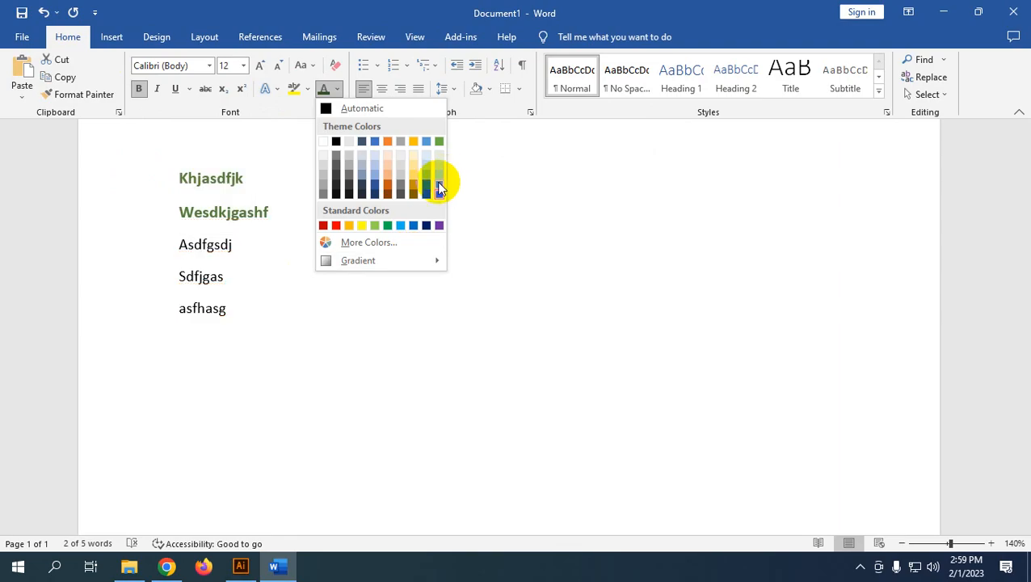
left_click(437, 181)
left_click(438, 250)
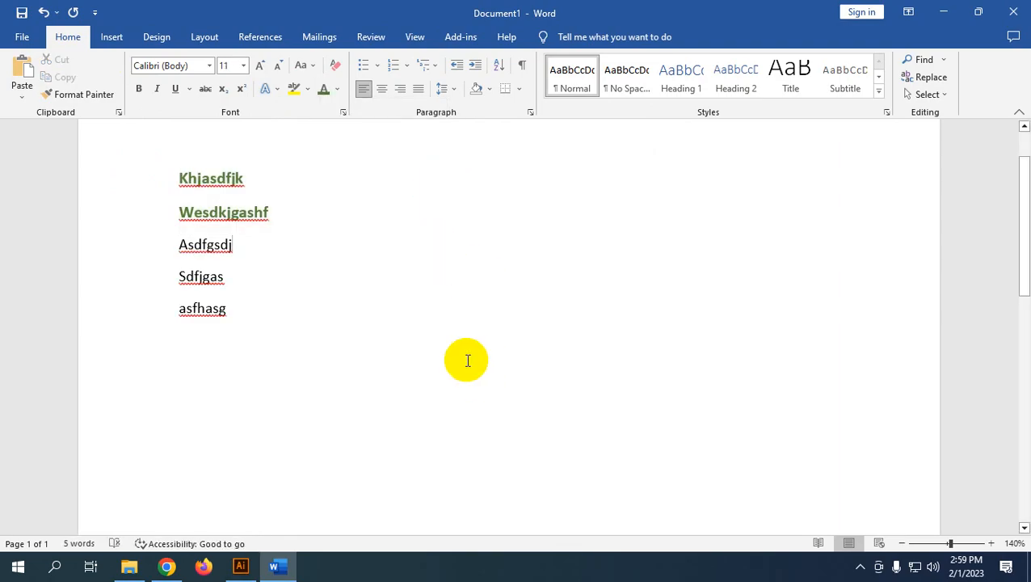
scroll(477, 371, "up", 2)
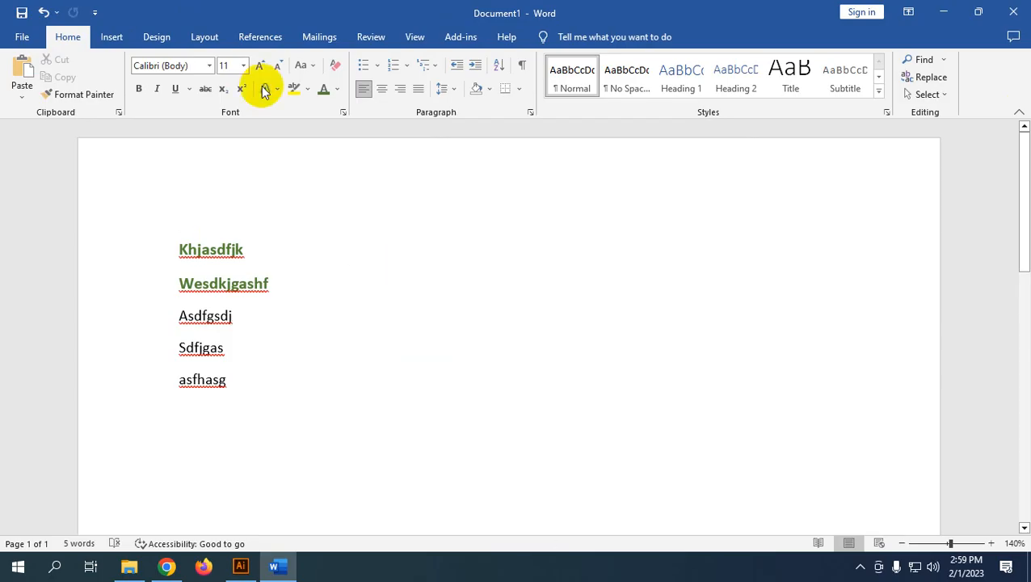
Set the page color of the document to the standard green
left_click(110, 39)
left_click(145, 37)
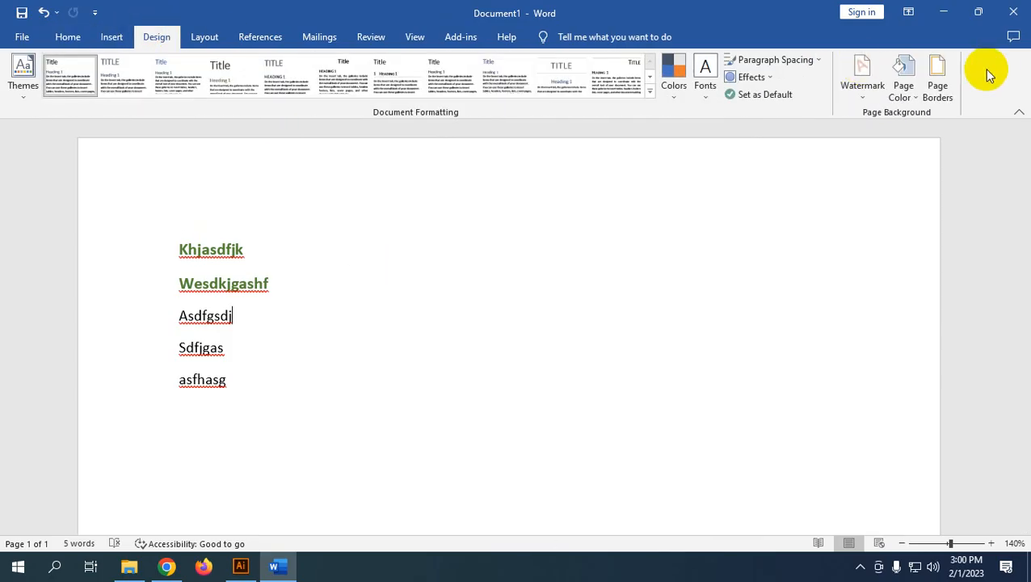
left_click(903, 89)
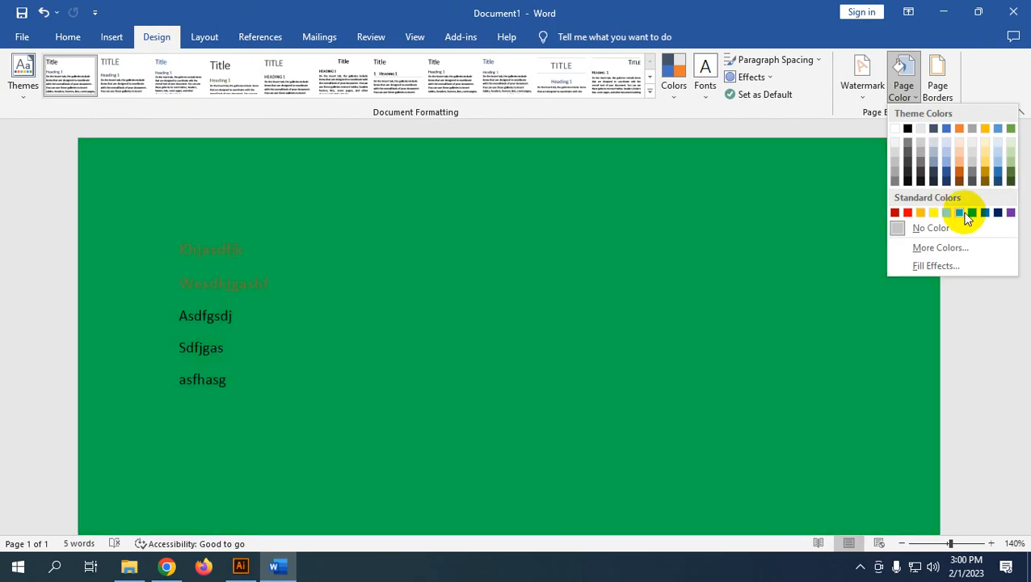
left_click(968, 213)
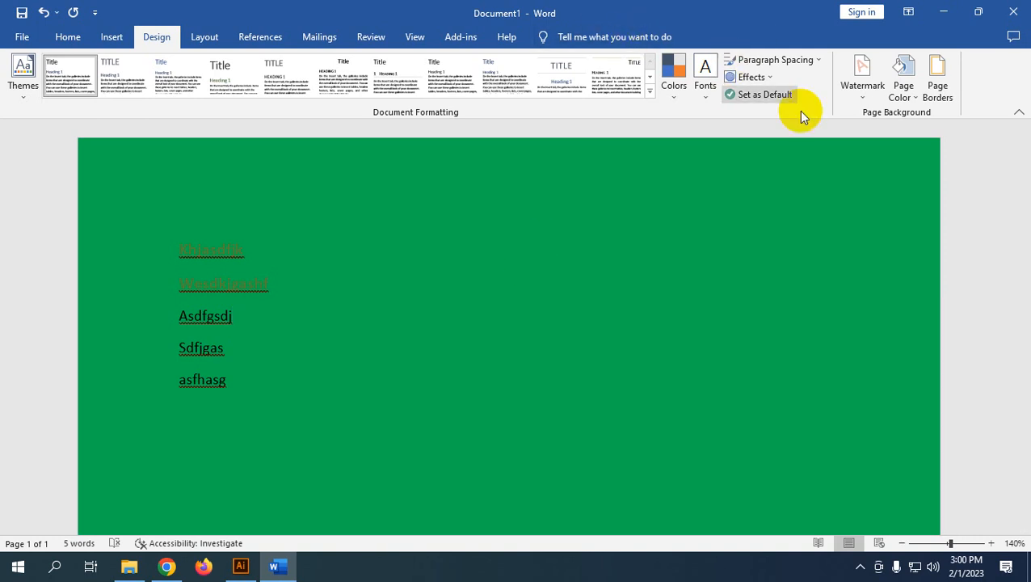
left_click(901, 91)
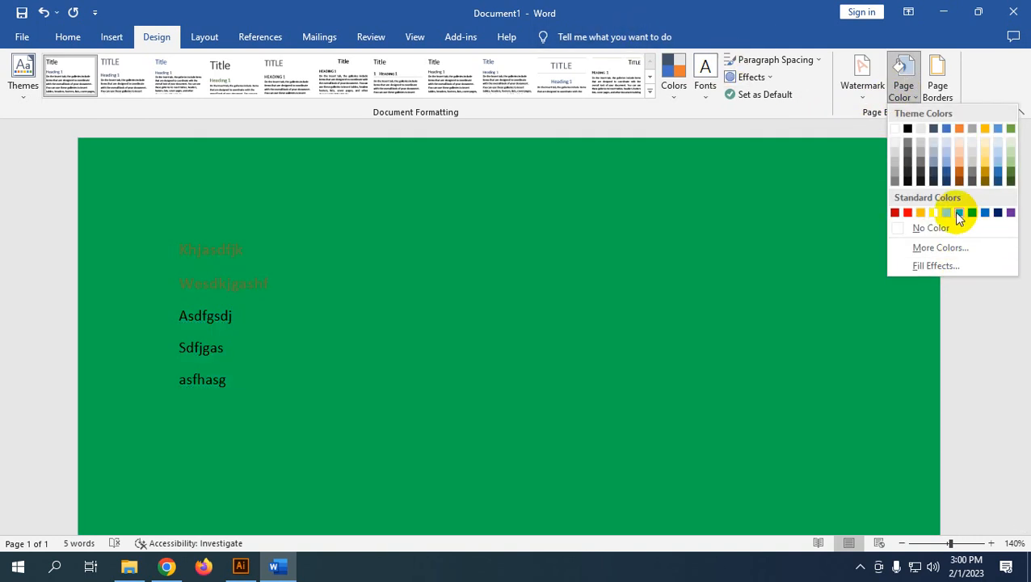
left_click(958, 215)
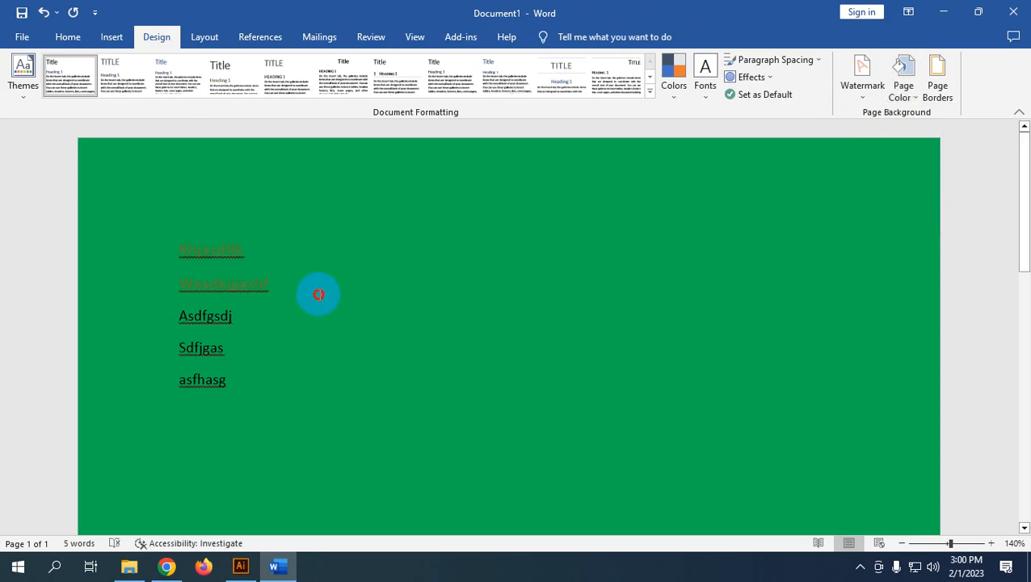
Change the font color of the first two lines to white, trying a light gray shade first
left_click_drag(315, 293, 179, 244)
left_click(68, 37)
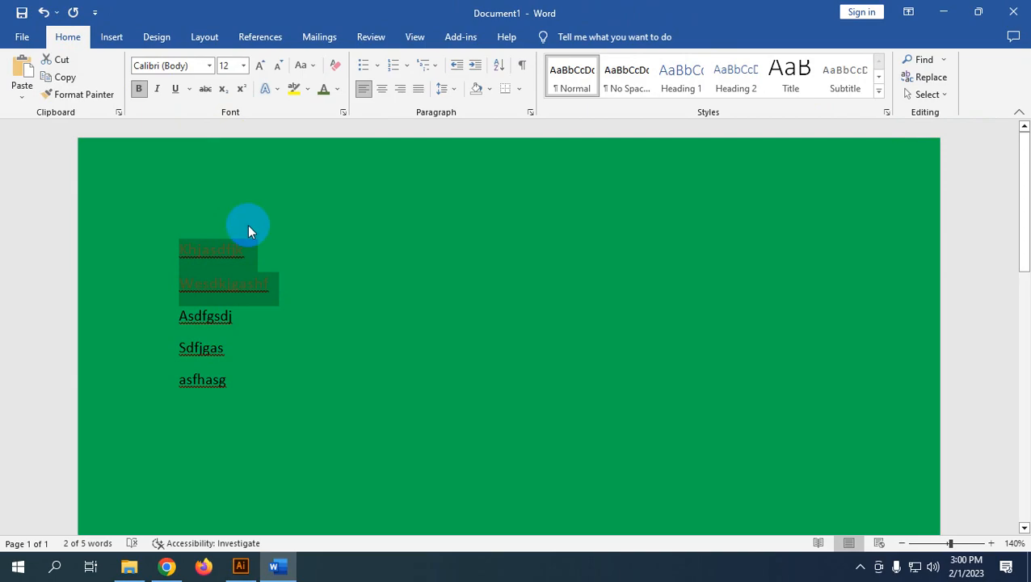
left_click(448, 315)
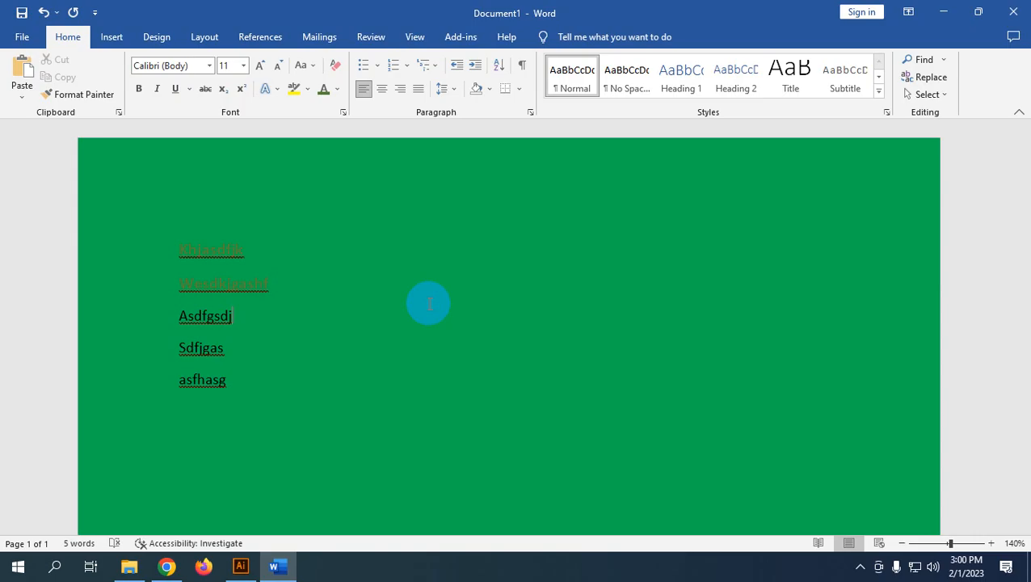
left_click_drag(279, 284, 166, 254)
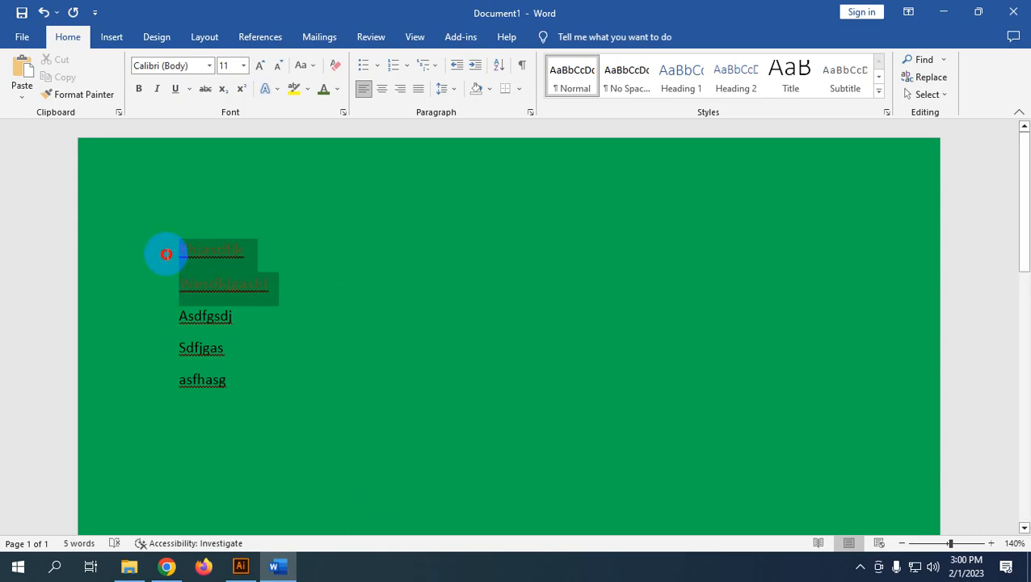
left_click(337, 88)
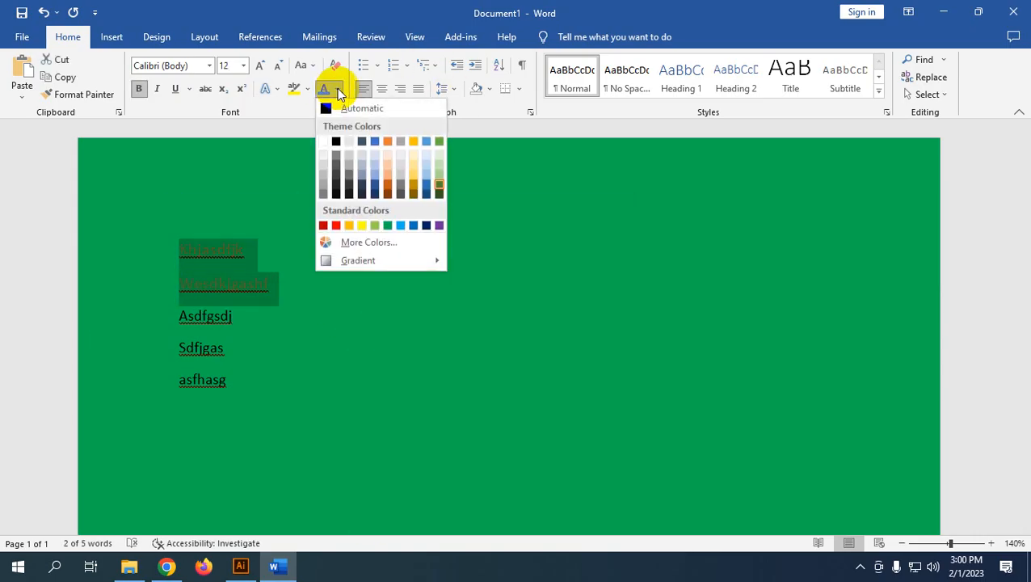
left_click(322, 167)
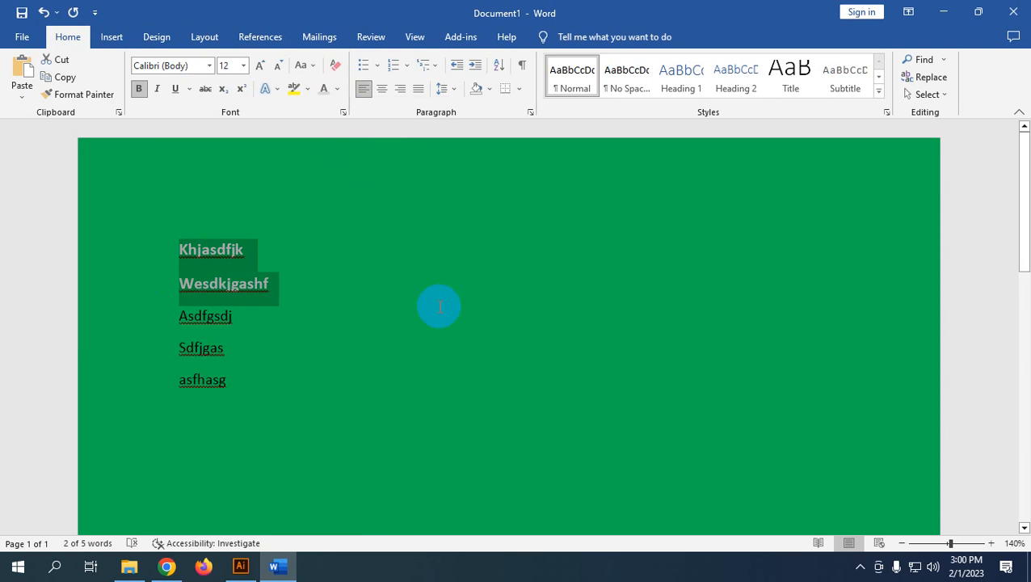
left_click(337, 88)
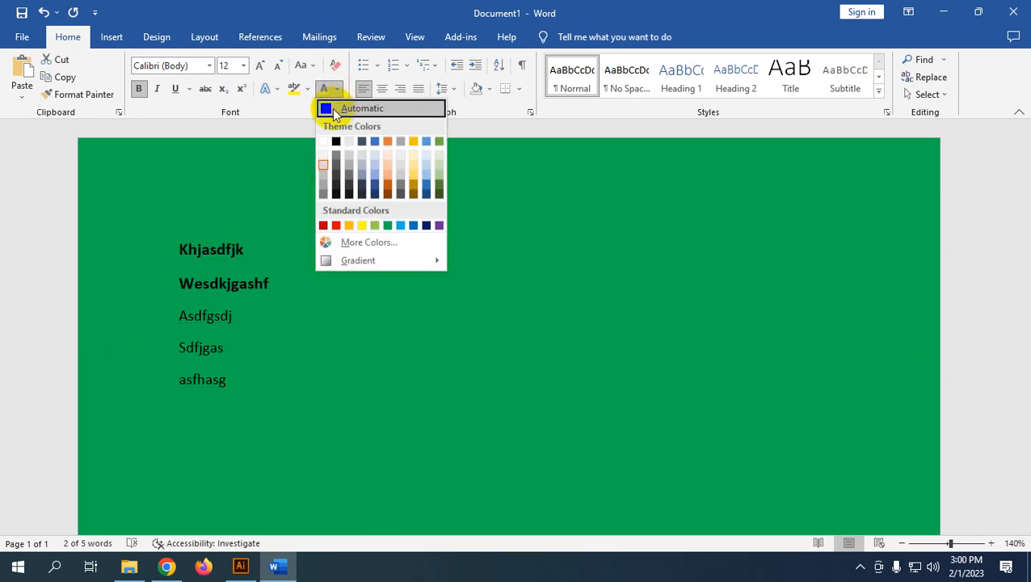
left_click(324, 143)
left_click(557, 403)
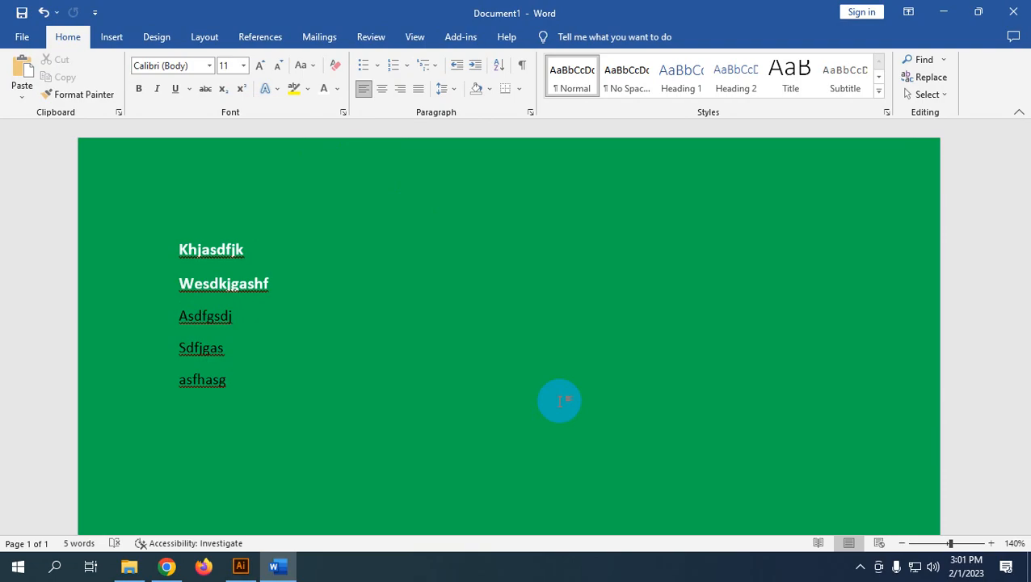
Change the page color to the standard blue
left_click(155, 41)
left_click(902, 84)
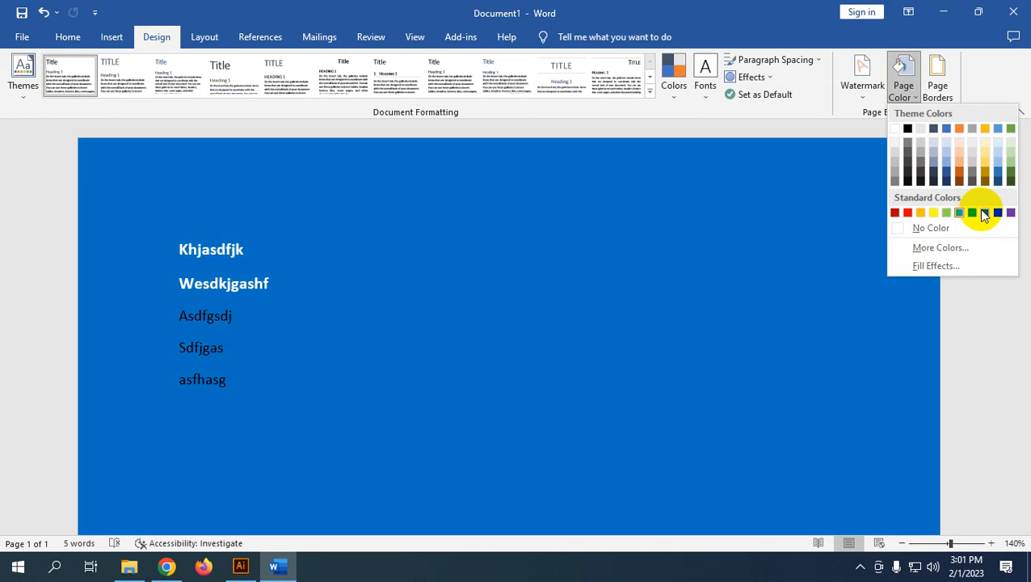
left_click(984, 212)
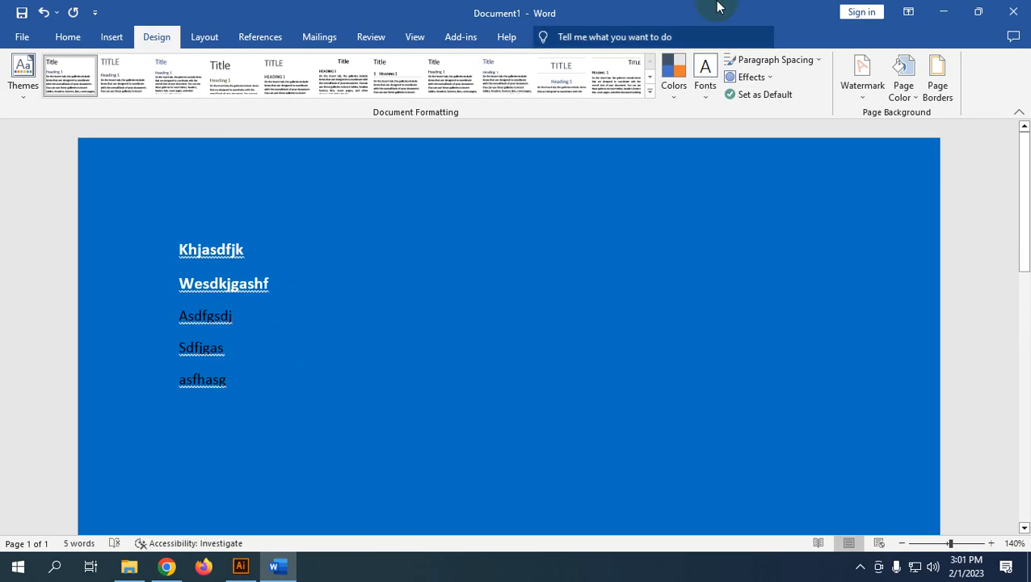
left_click(904, 95)
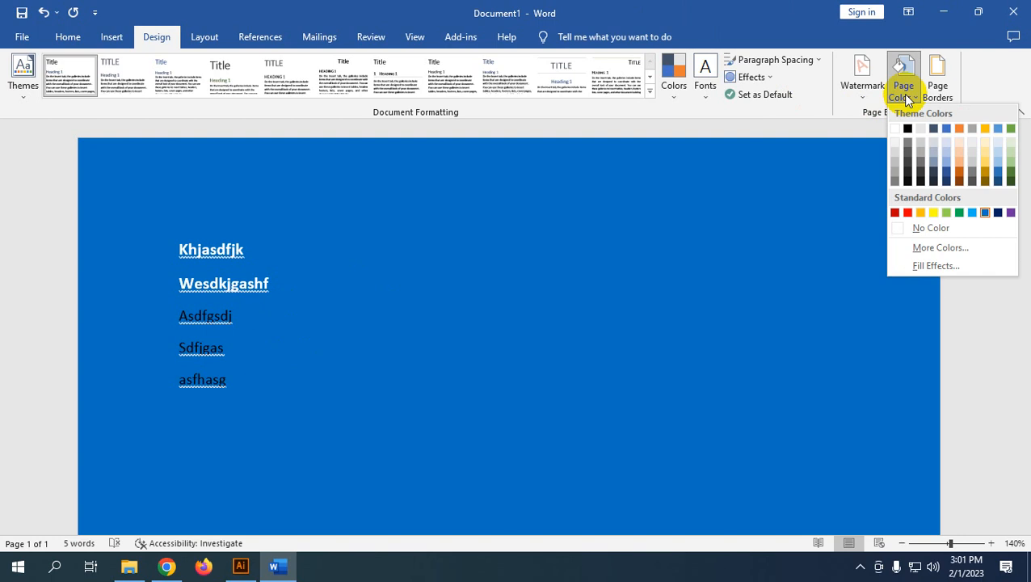
left_click(905, 96)
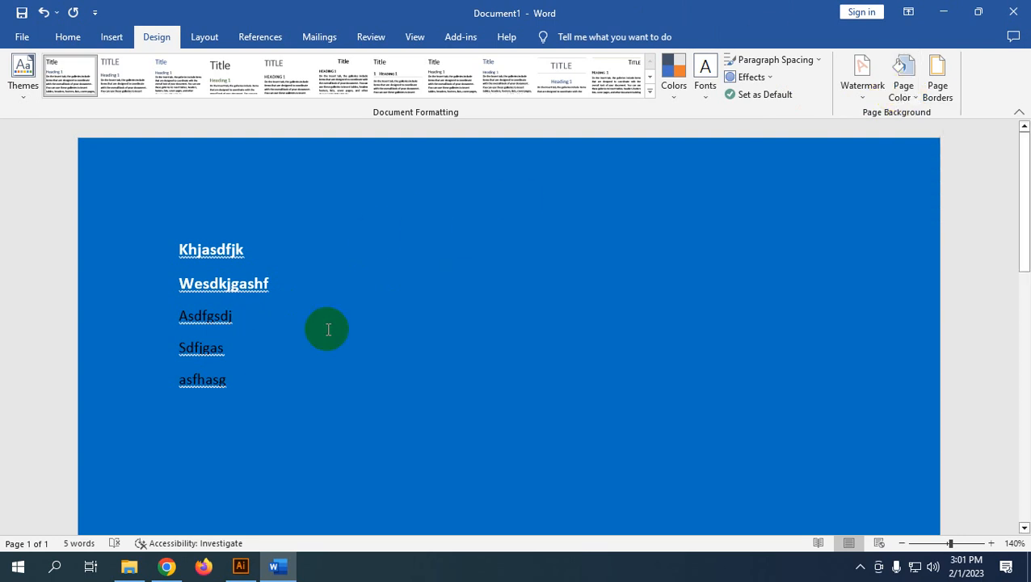
left_click_drag(225, 363, 159, 201)
left_click(355, 306)
left_click(860, 567)
left_click(332, 315)
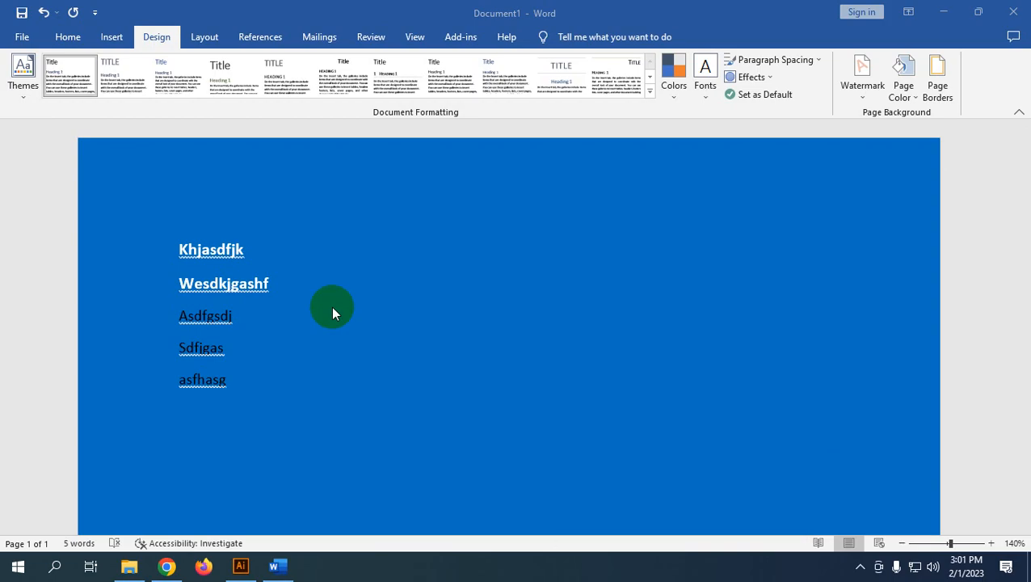
left_click(914, 100)
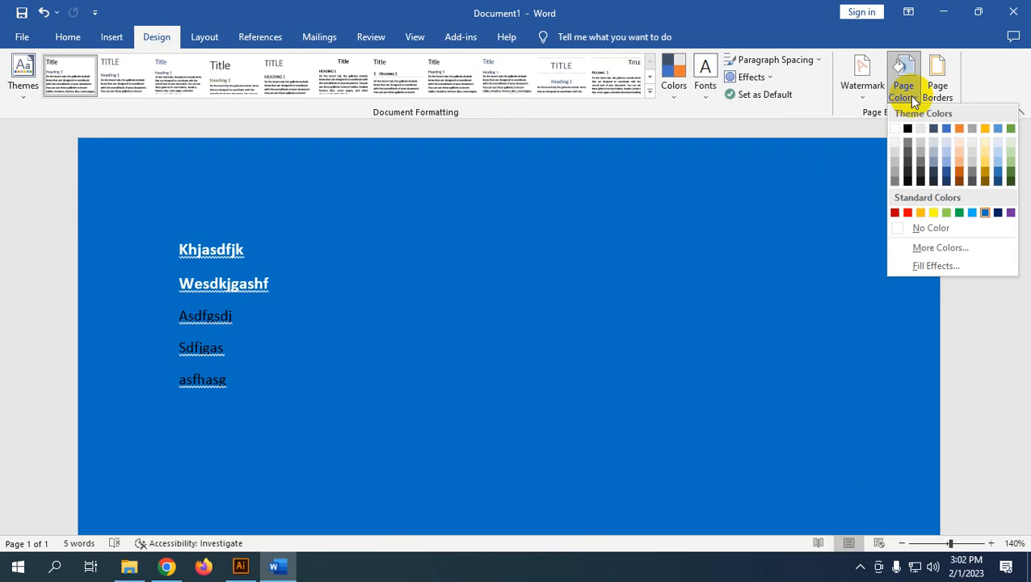
left_click(568, 230)
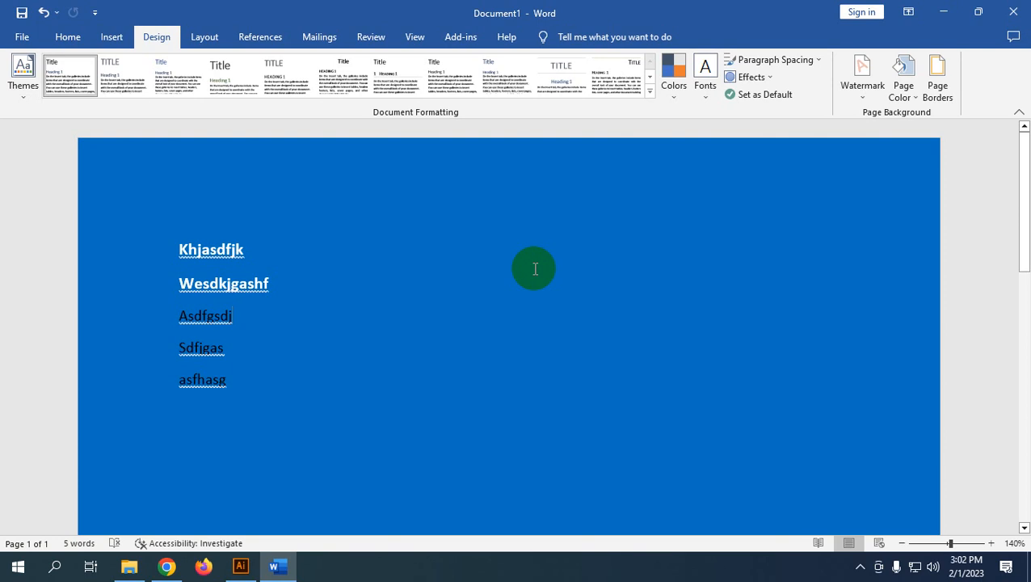
key("ctrl+p")
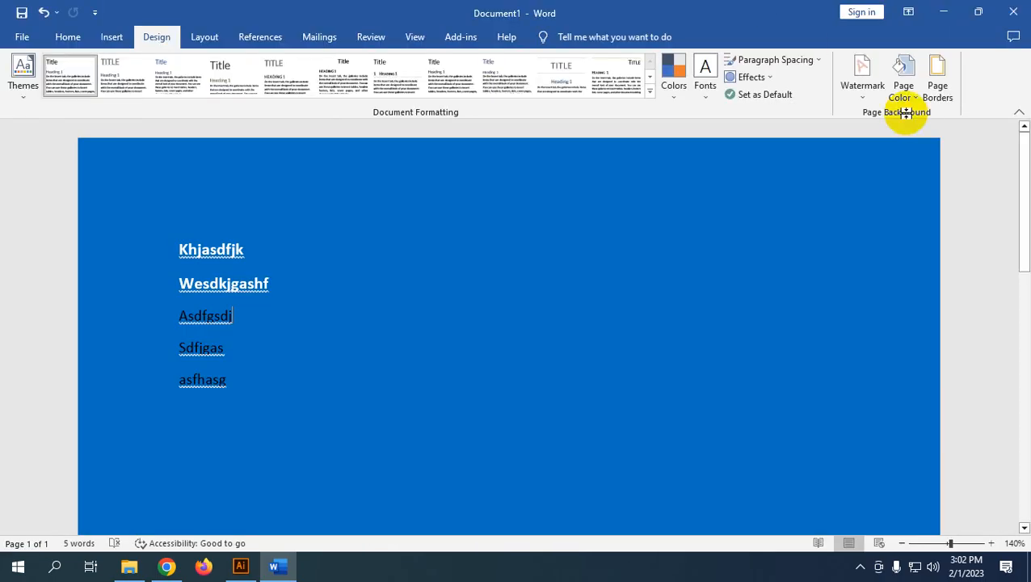
Change the page color to the dark green theme shade and select the two white lines of text
left_click(903, 81)
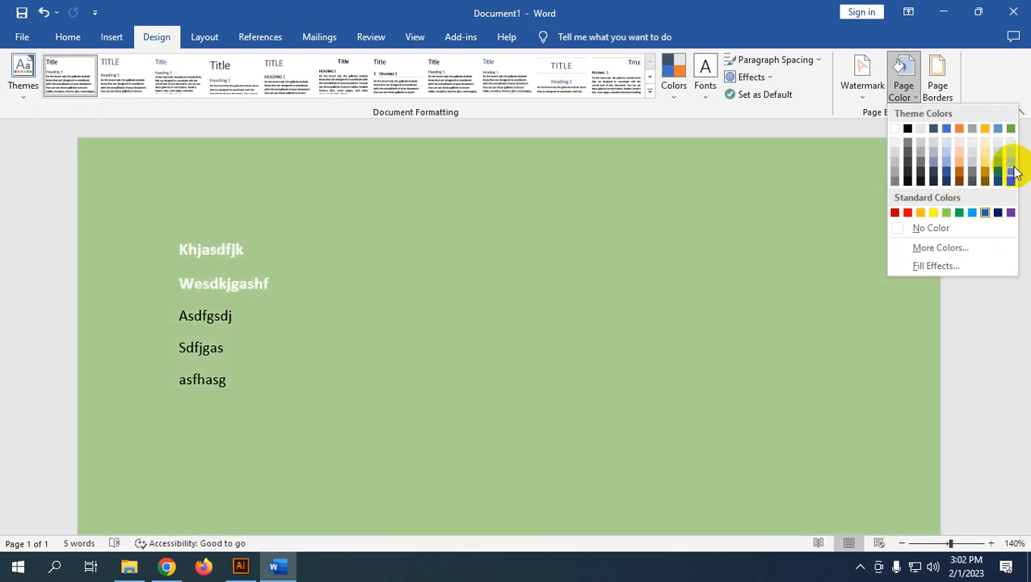
left_click(1009, 171)
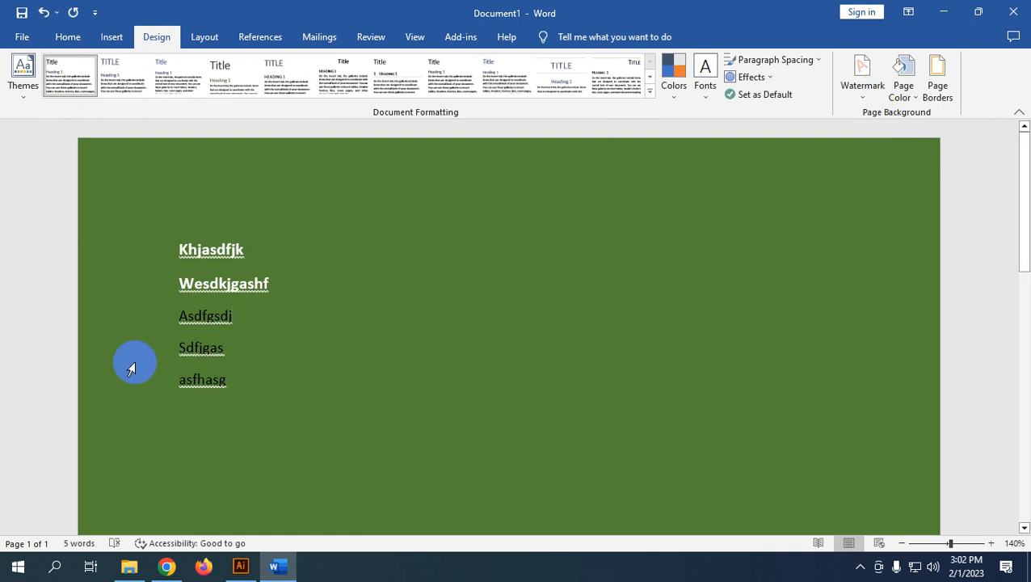
left_click_drag(281, 278, 177, 224)
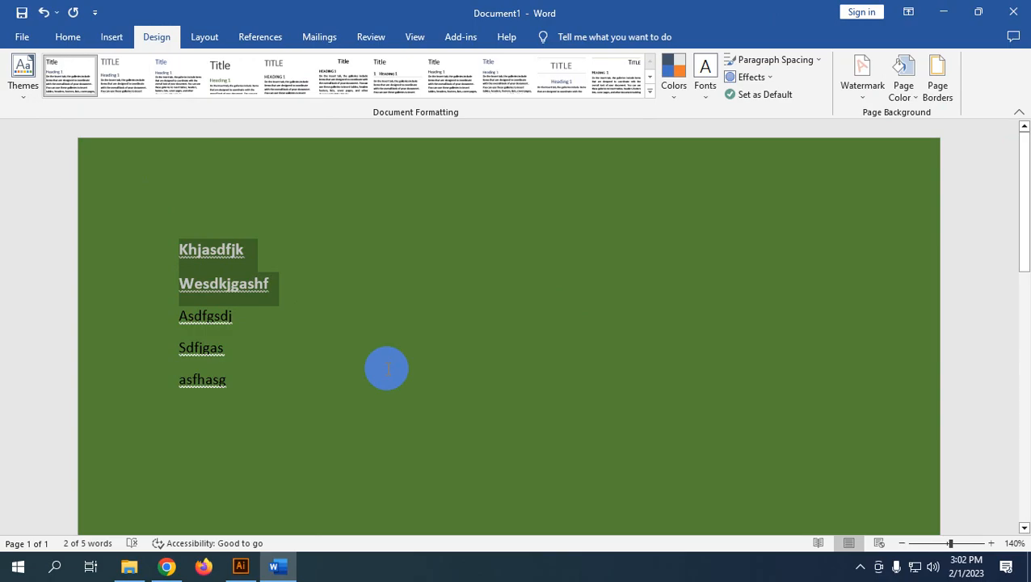
Remove the page color and set the font color of the two selected lines to Automatic black
left_click(903, 85)
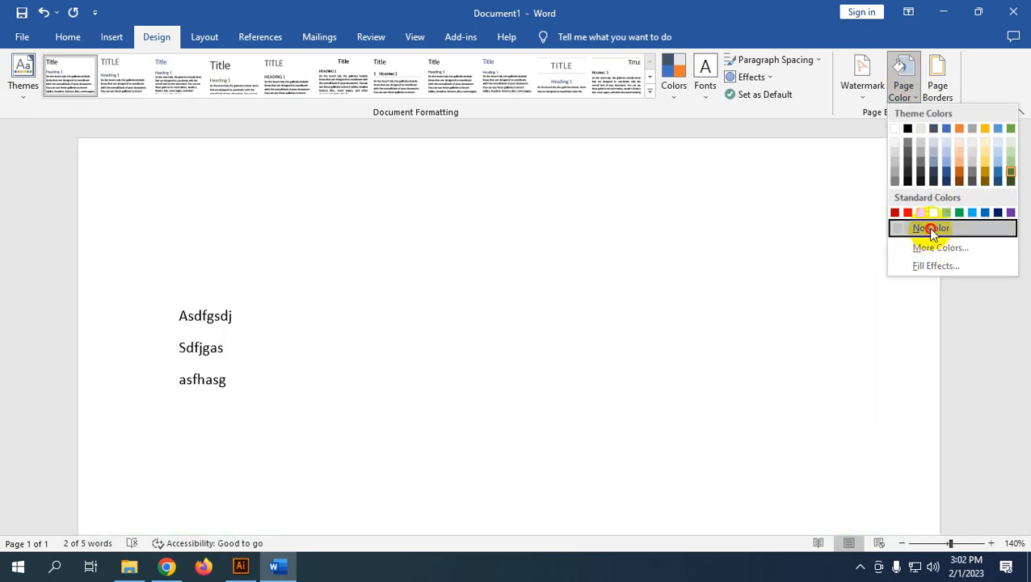
left_click(929, 227)
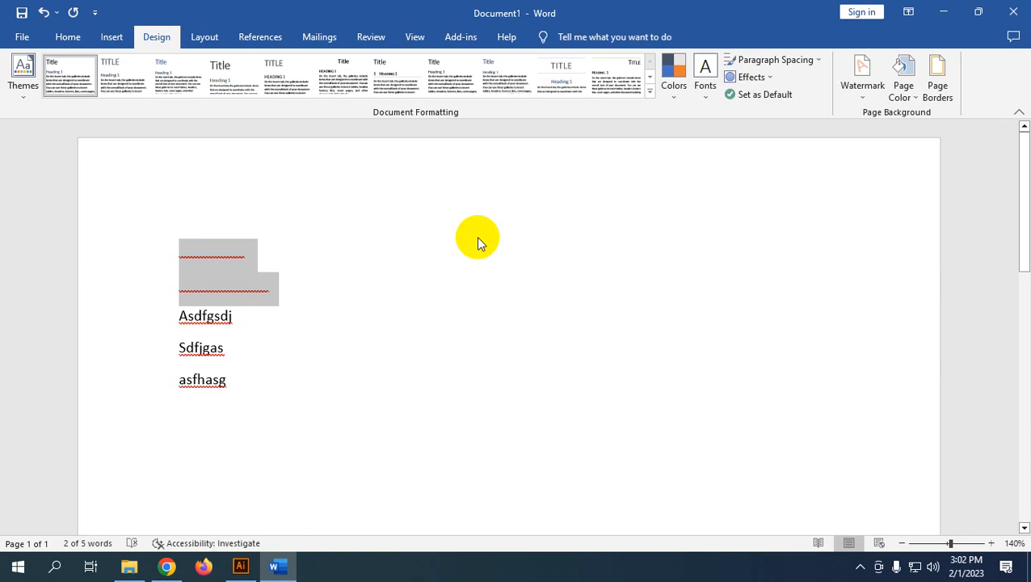
left_click(68, 36)
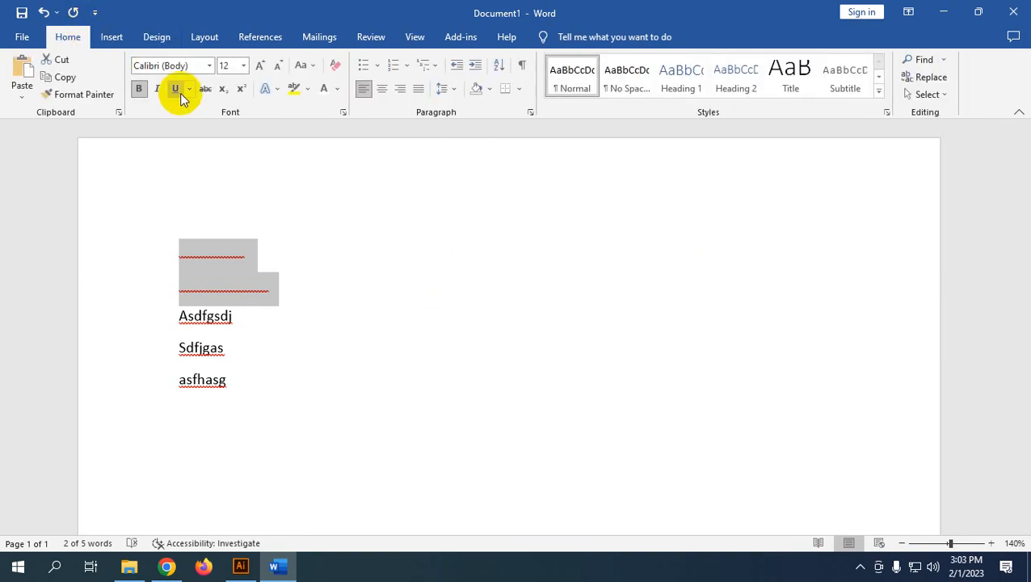
left_click(333, 93)
left_click(332, 106)
left_click(588, 337)
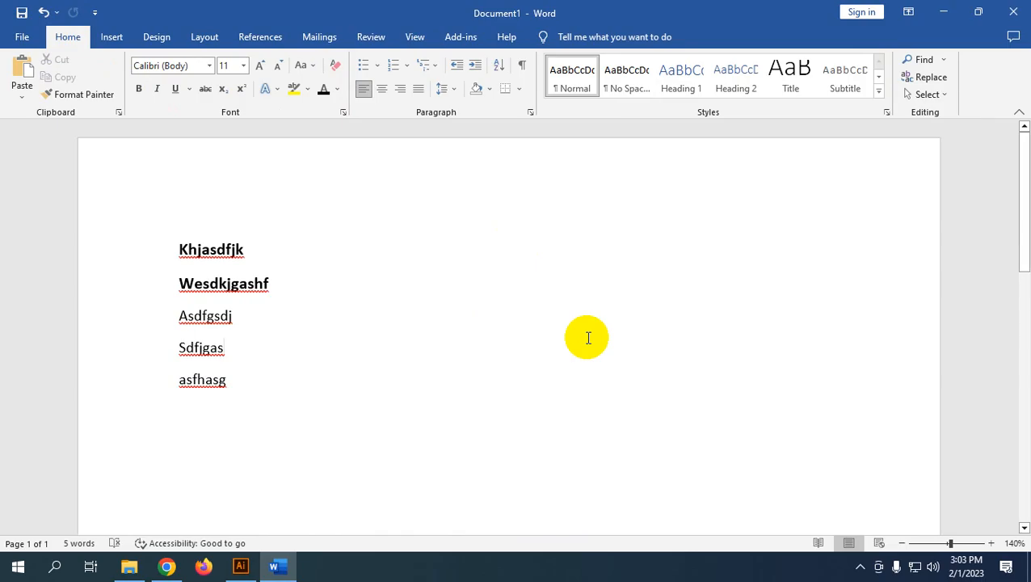
Check the document in the print preview and return to editing
key("ctrl+p")
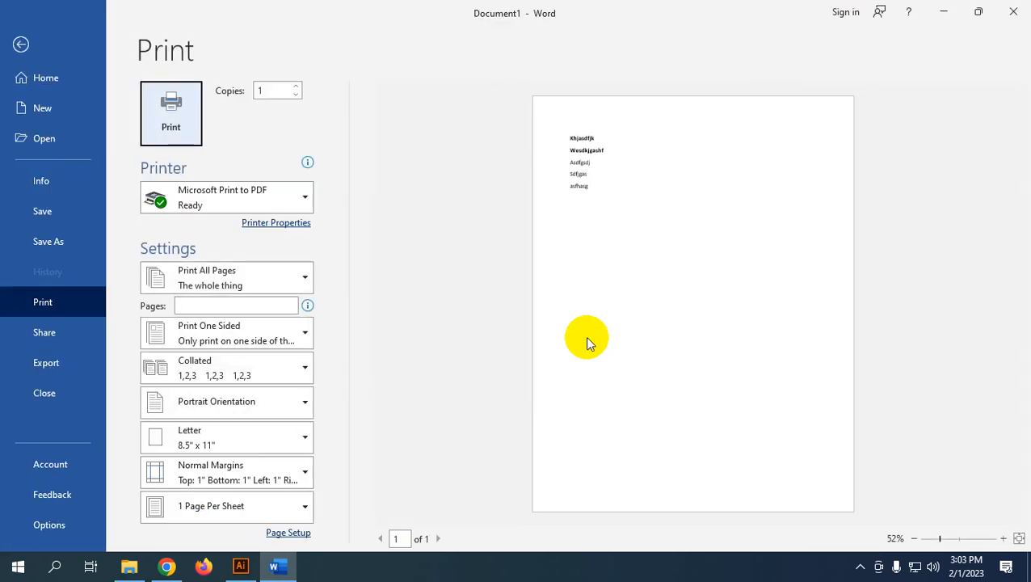
key("Escape")
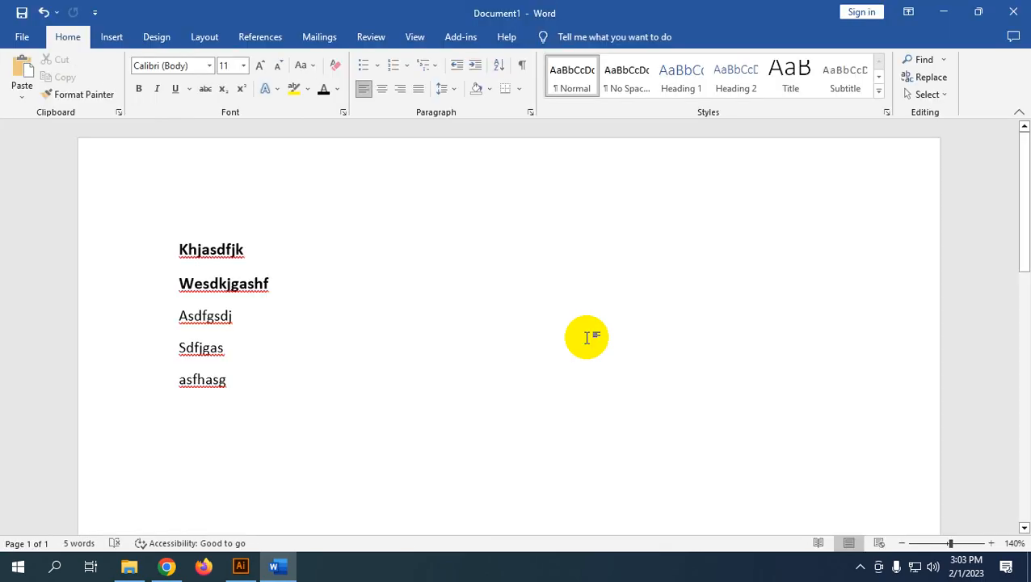
Set the page color to the standard light green, trying the darkest green theme shade first
left_click(171, 36)
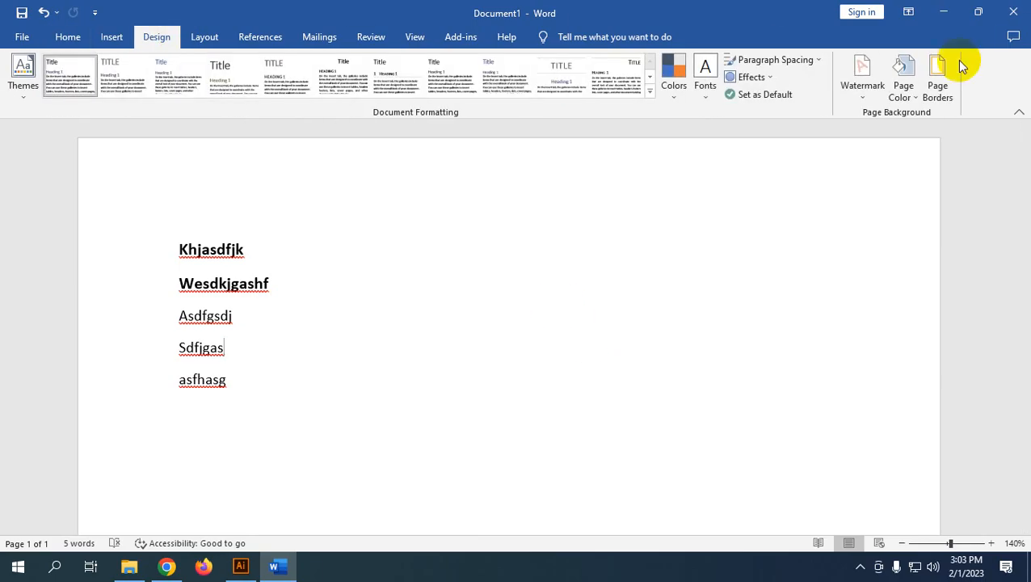
left_click(908, 94)
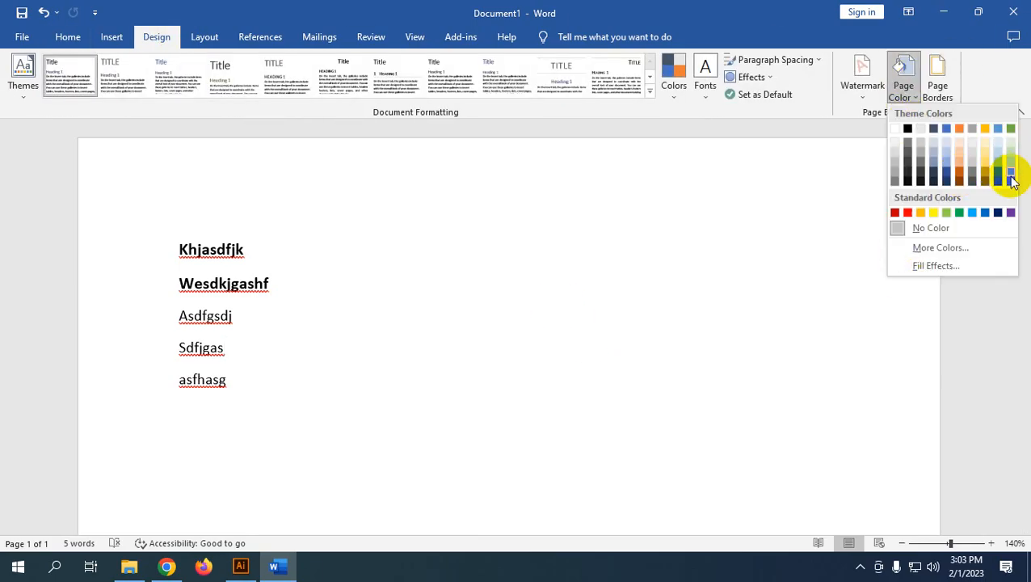
left_click(1010, 179)
left_click(908, 94)
left_click(947, 212)
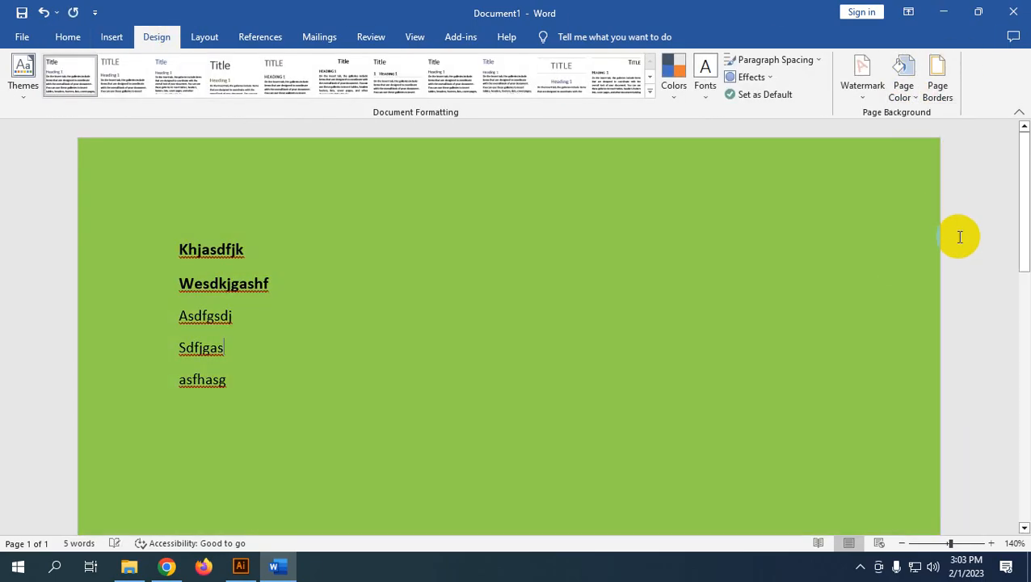
Change the page color to the standard blue and remove it again with No Color
left_click(903, 91)
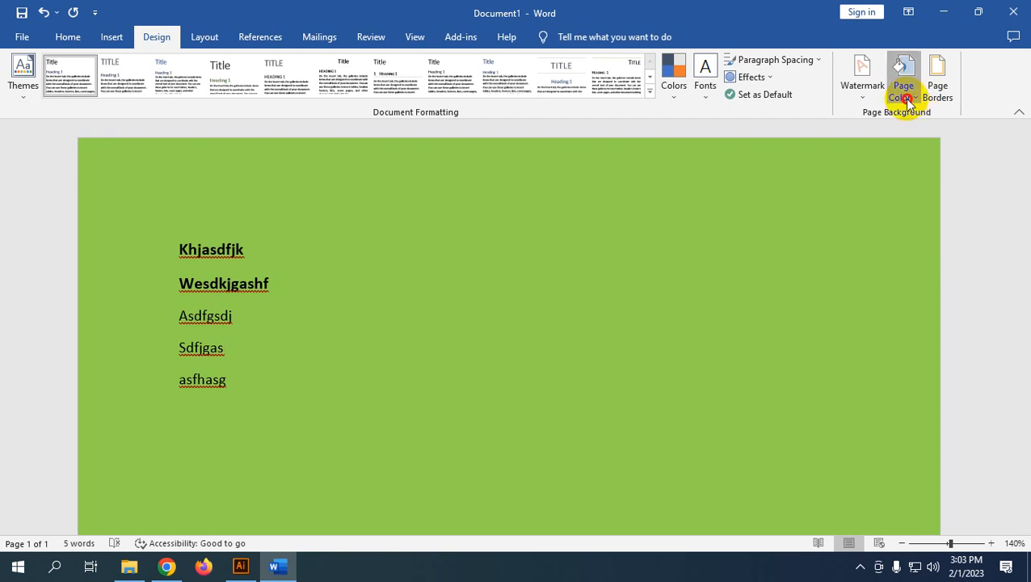
left_click(985, 213)
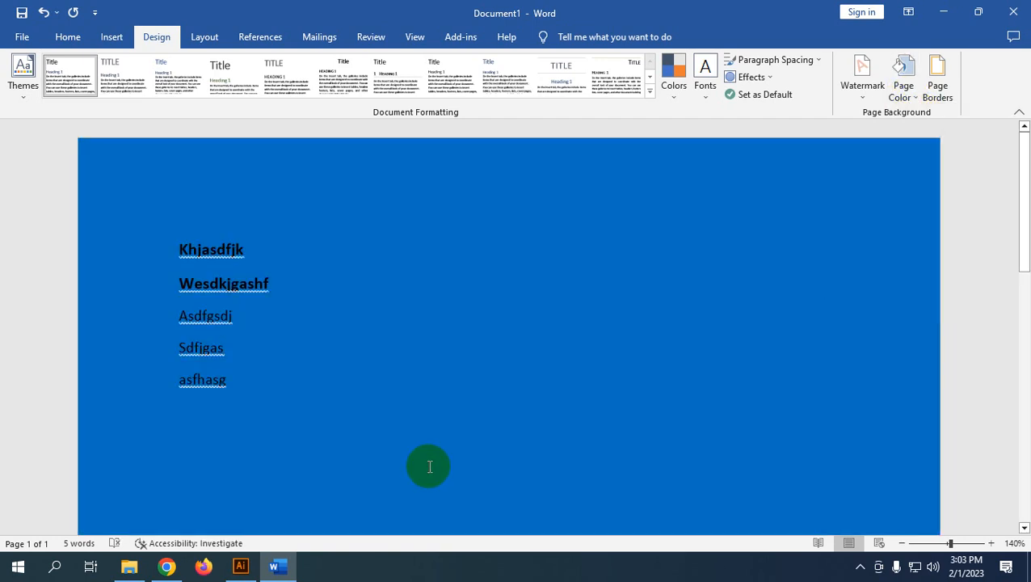
left_click(902, 95)
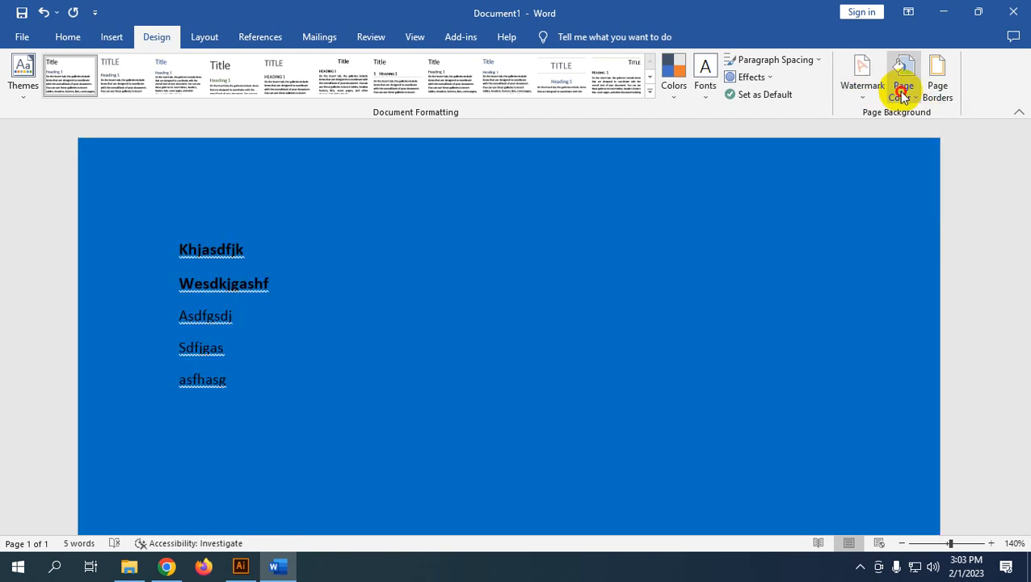
left_click(911, 229)
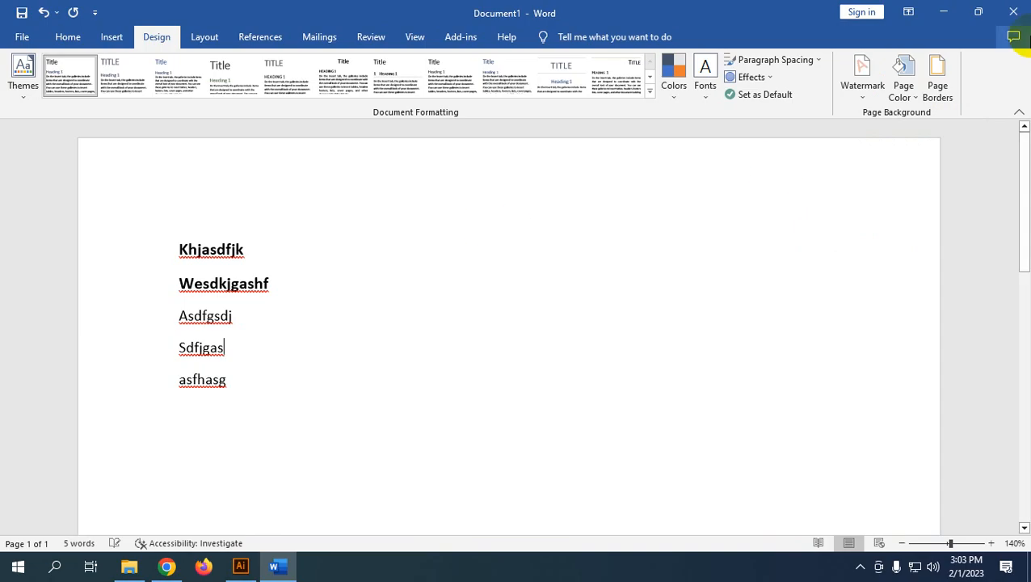
Add a Box page border with a thick-and-thin double line style to the whole document
left_click(946, 73)
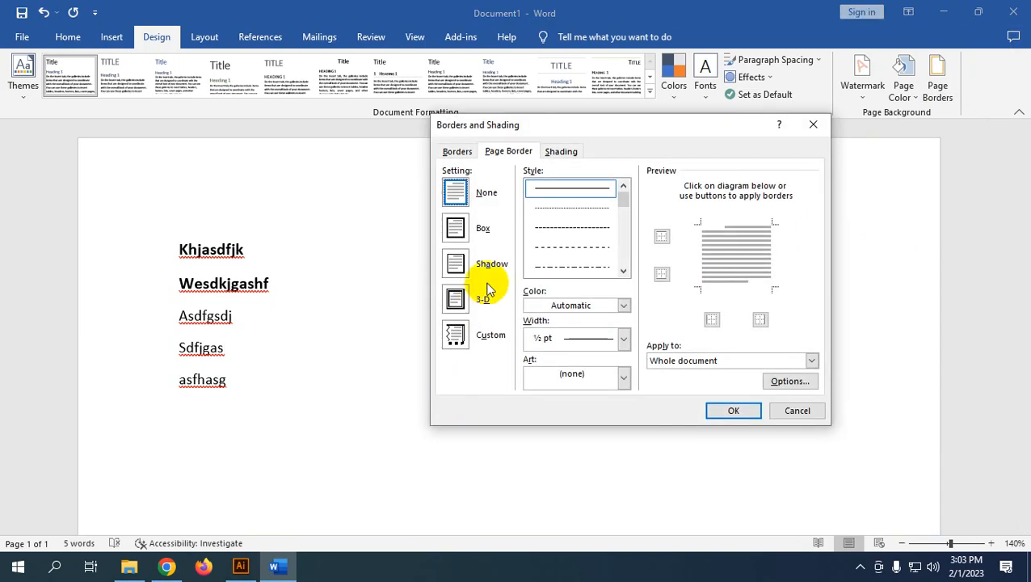
mouse_move(474, 128)
left_mouse_down()
mouse_move(368, 139)
mouse_move(426, 119)
left_mouse_up()
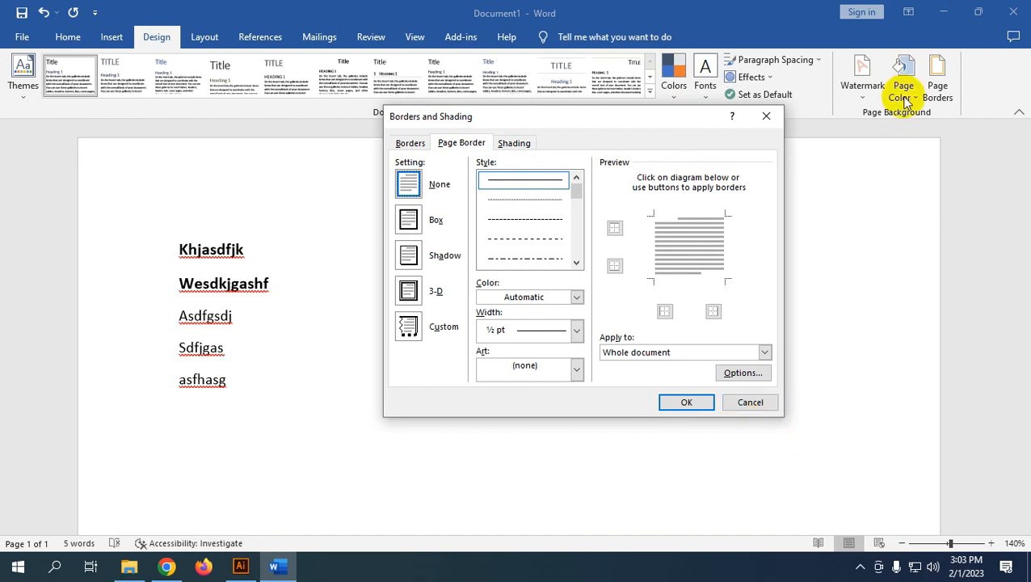
left_click(765, 125)
left_click(938, 83)
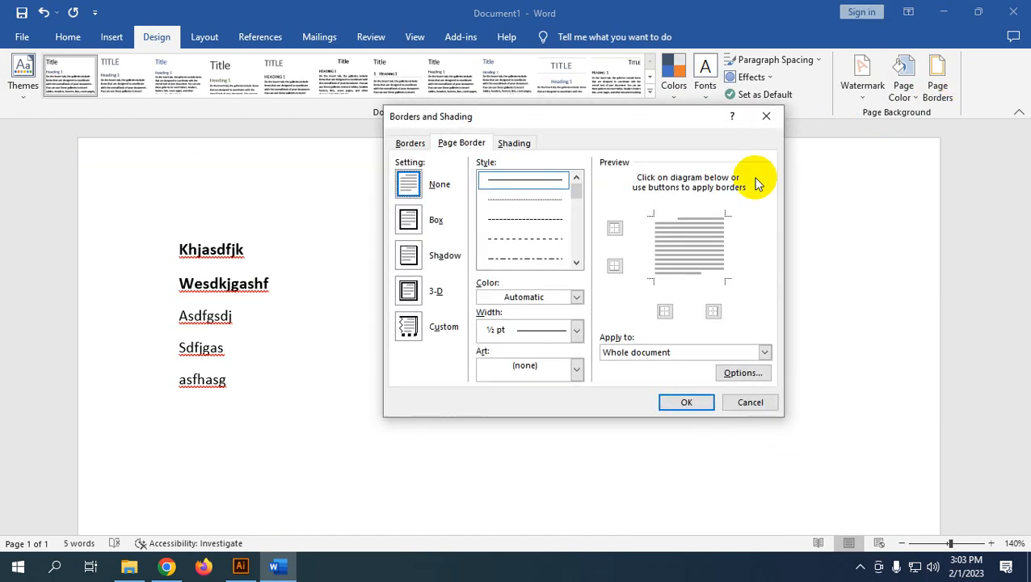
left_click(410, 219)
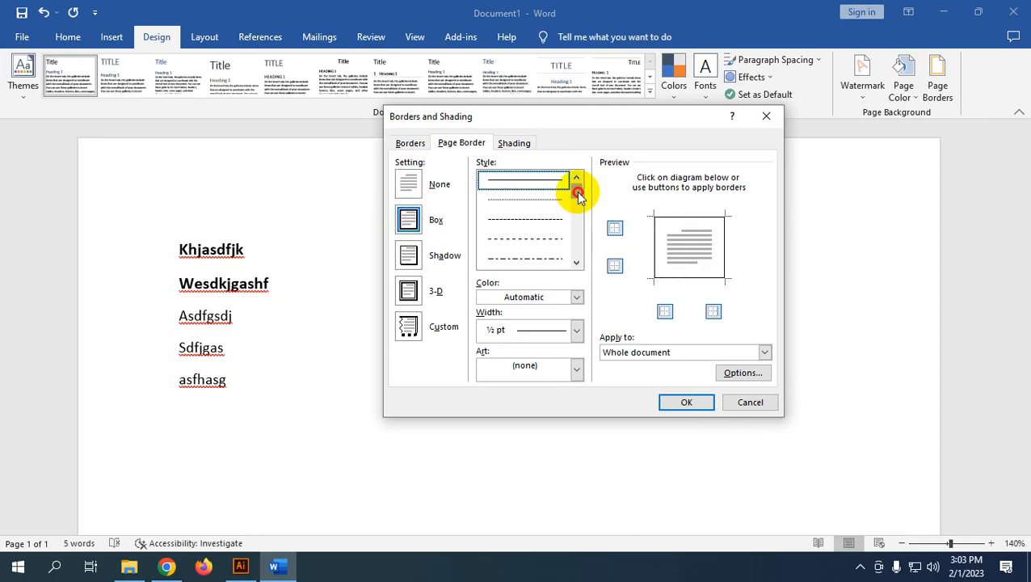
mouse_move(578, 194)
left_mouse_down()
mouse_move(574, 252)
mouse_move(570, 212)
left_mouse_up()
left_click(541, 219)
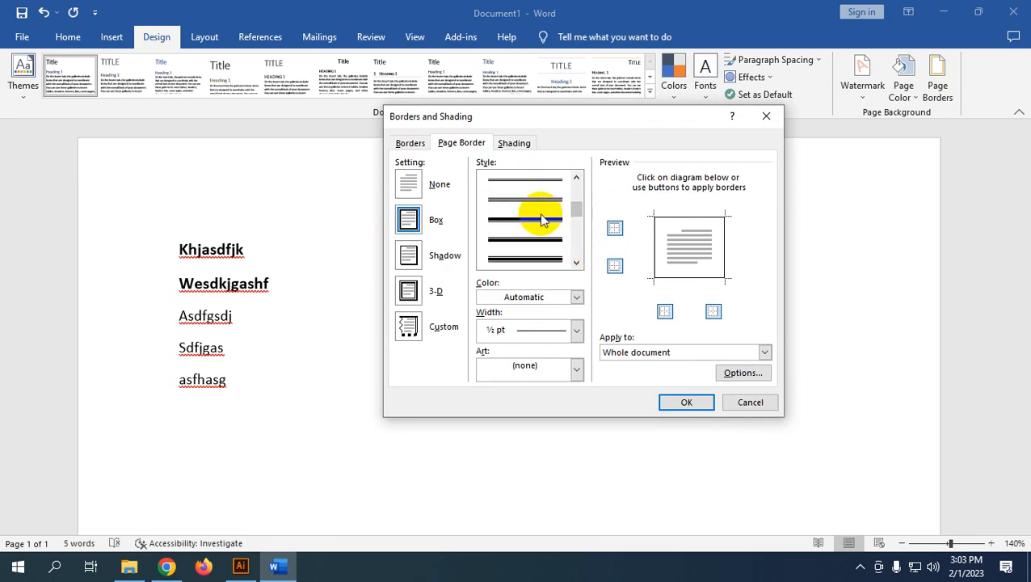
left_click(673, 401)
Examine the border around the entire page at different zoom levels
scroll(772, 284, "down", 7)
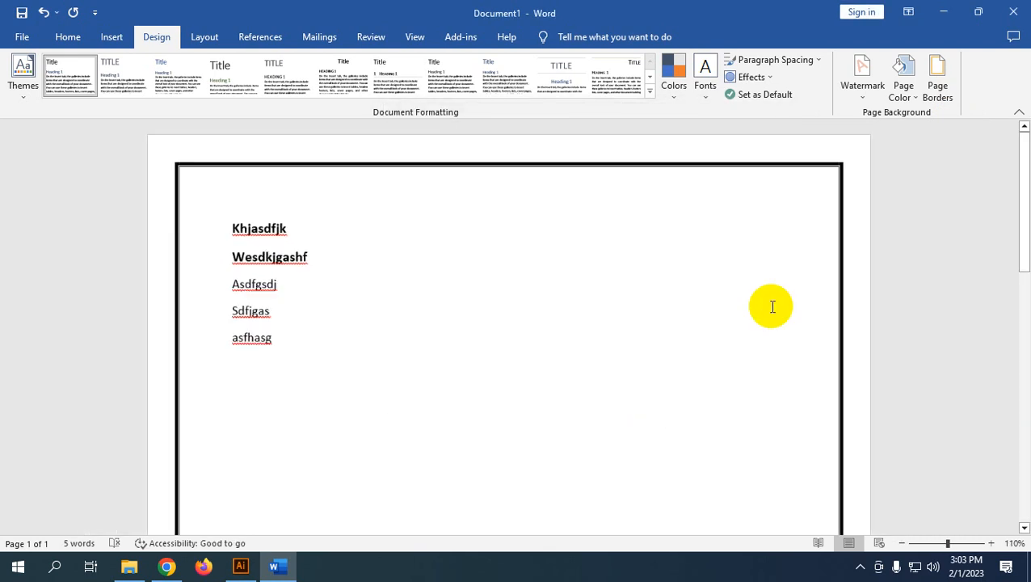
scroll(771, 284, "down", 2)
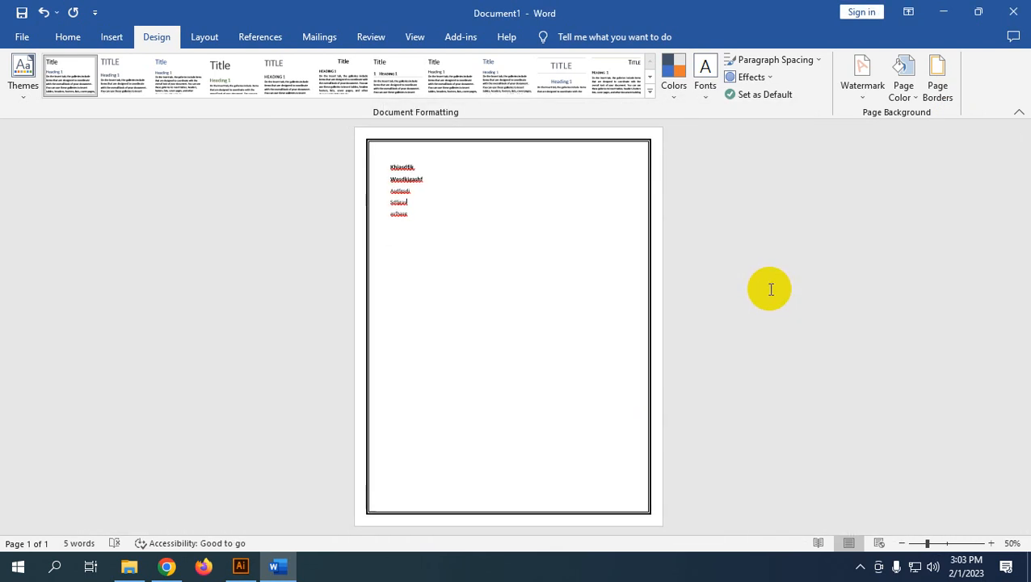
scroll(599, 171, "up", 8)
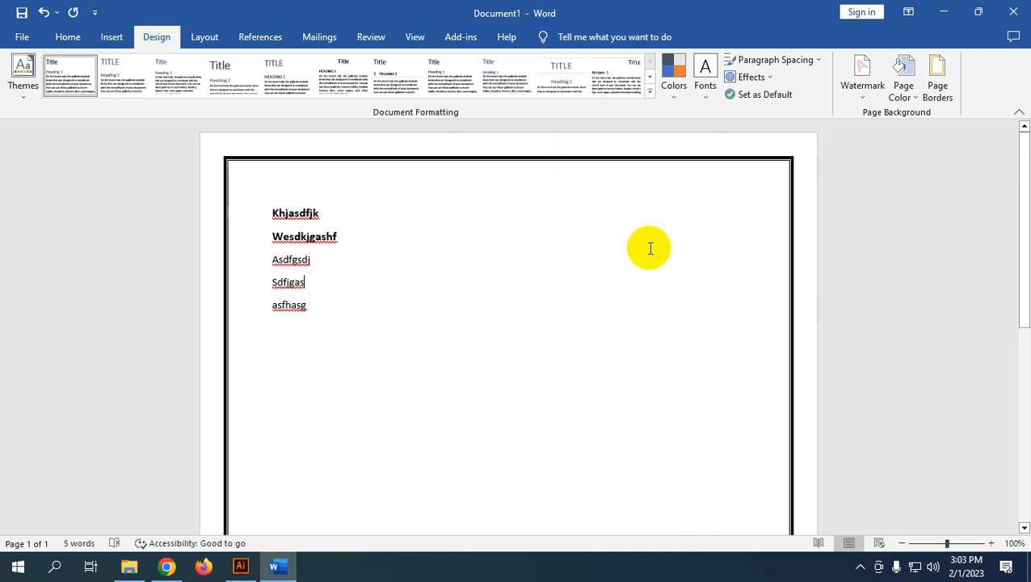
scroll(650, 248, "down", 3)
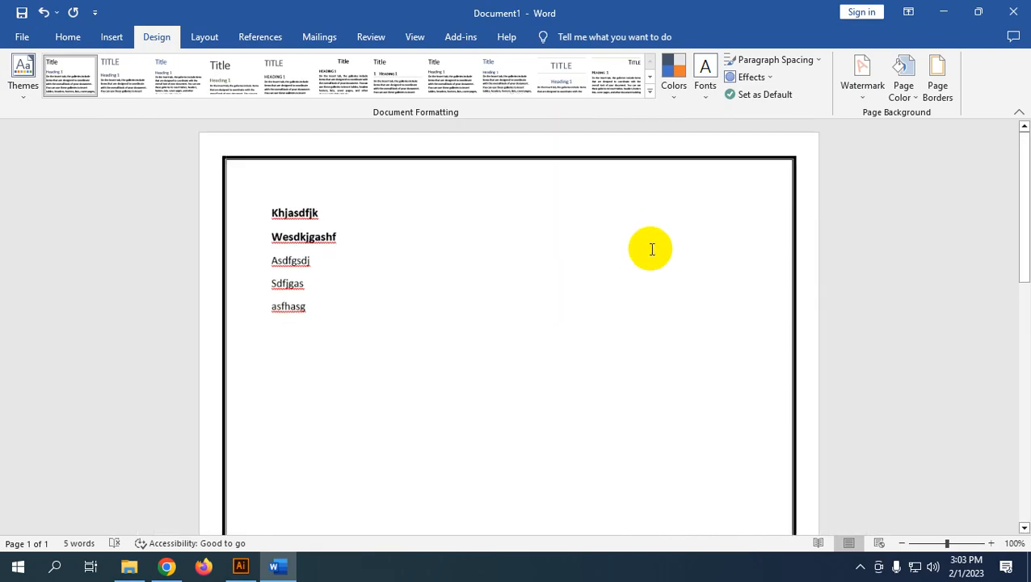
scroll(646, 252, "down", 4)
scroll(646, 252, "down", 3)
scroll(646, 254, "up", 6)
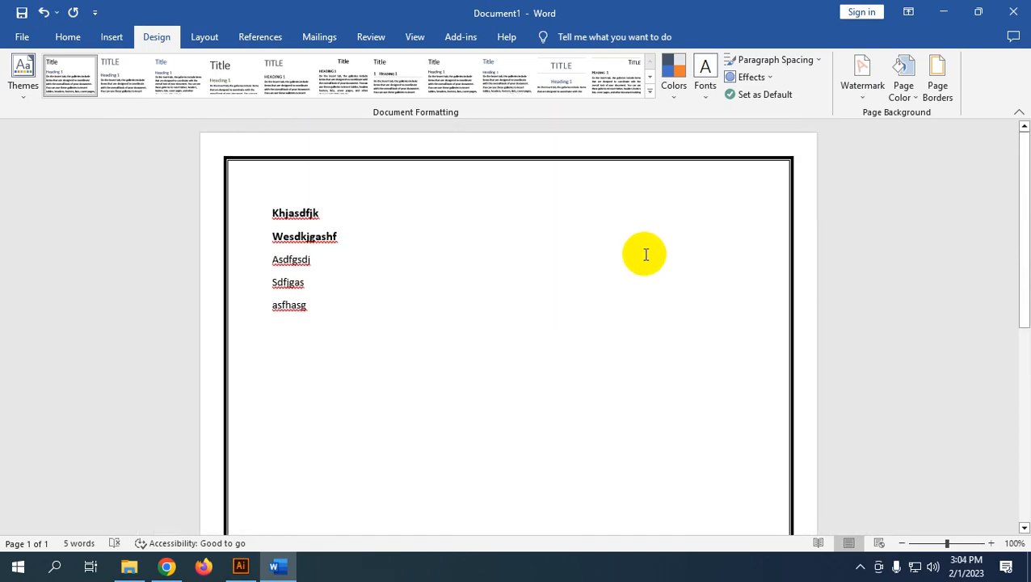
Change the color of the page border to the standard red
left_click(934, 75)
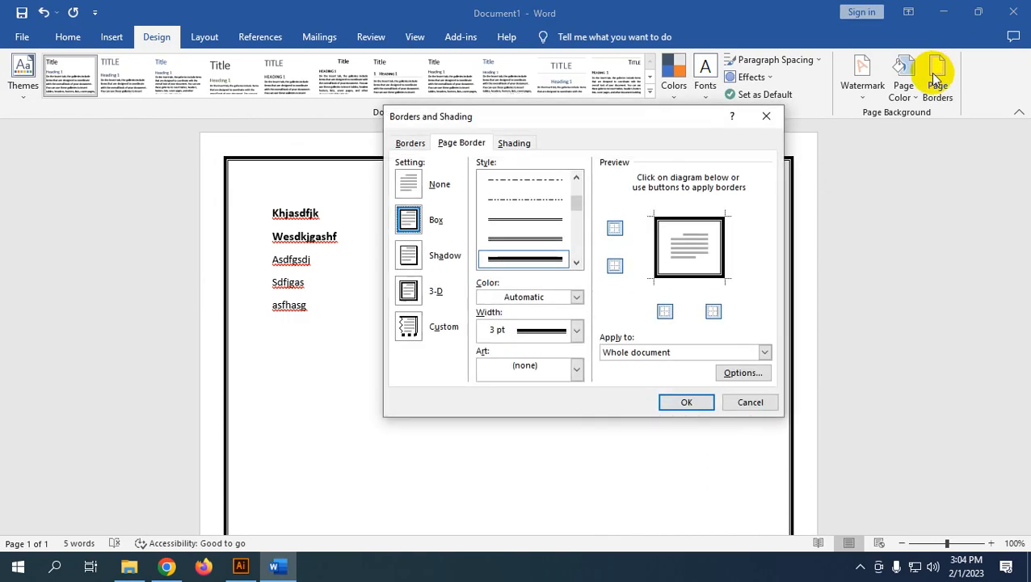
left_click_drag(581, 115, 829, 111)
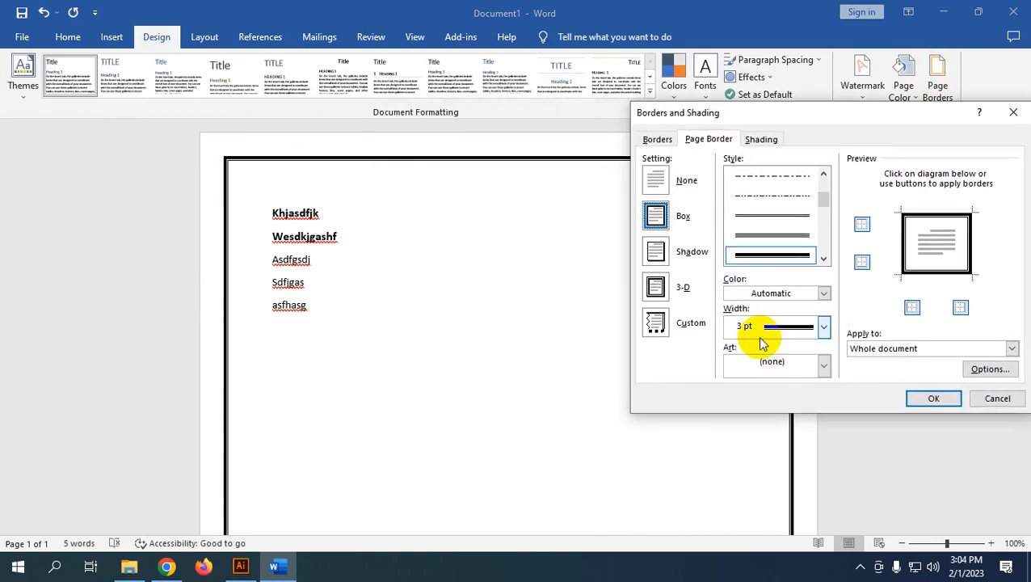
left_click(823, 326)
left_click(824, 292)
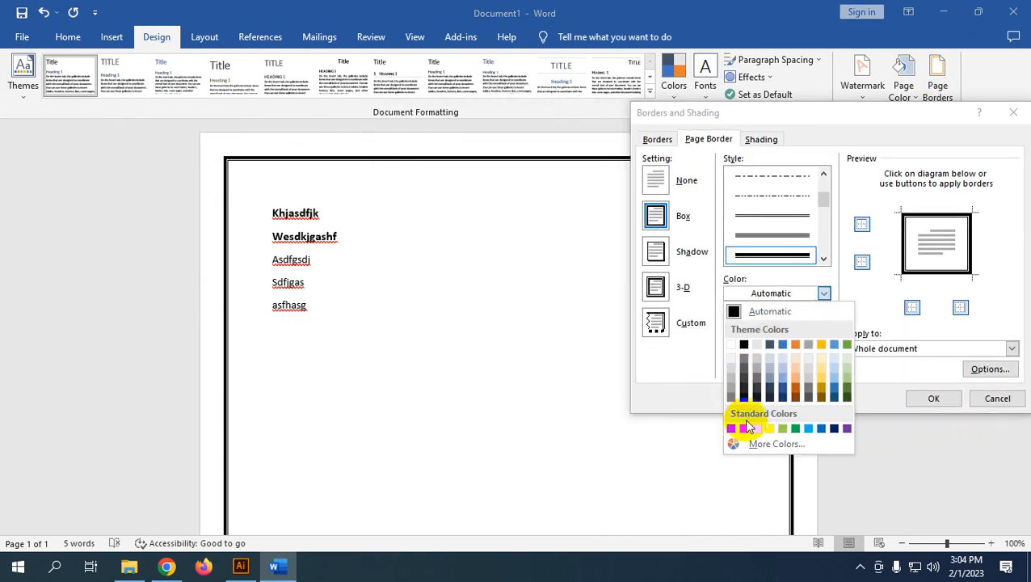
left_click(741, 428)
left_click(925, 393)
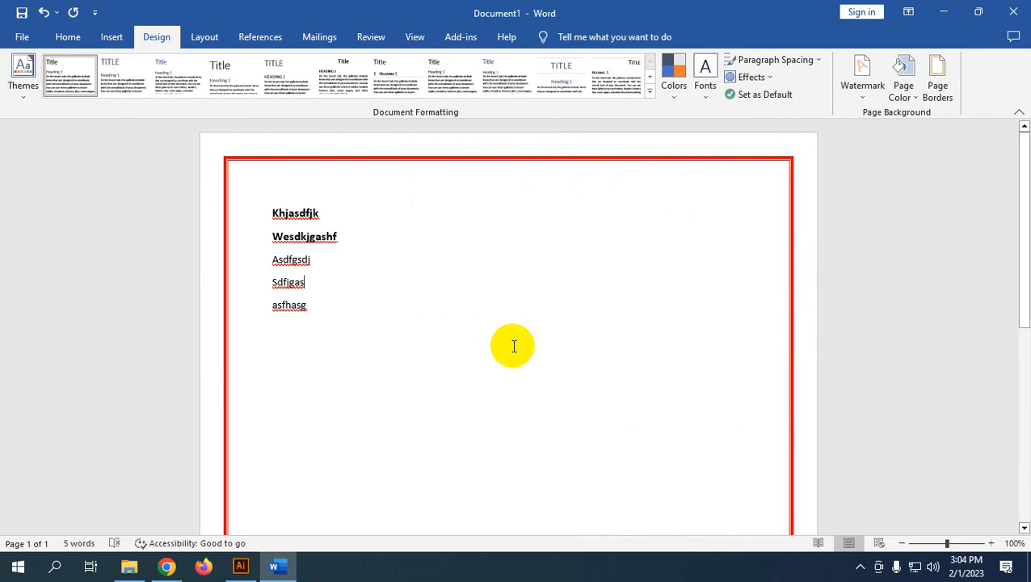
Set the width of the red page border to 1 ½ pt
left_click(937, 90)
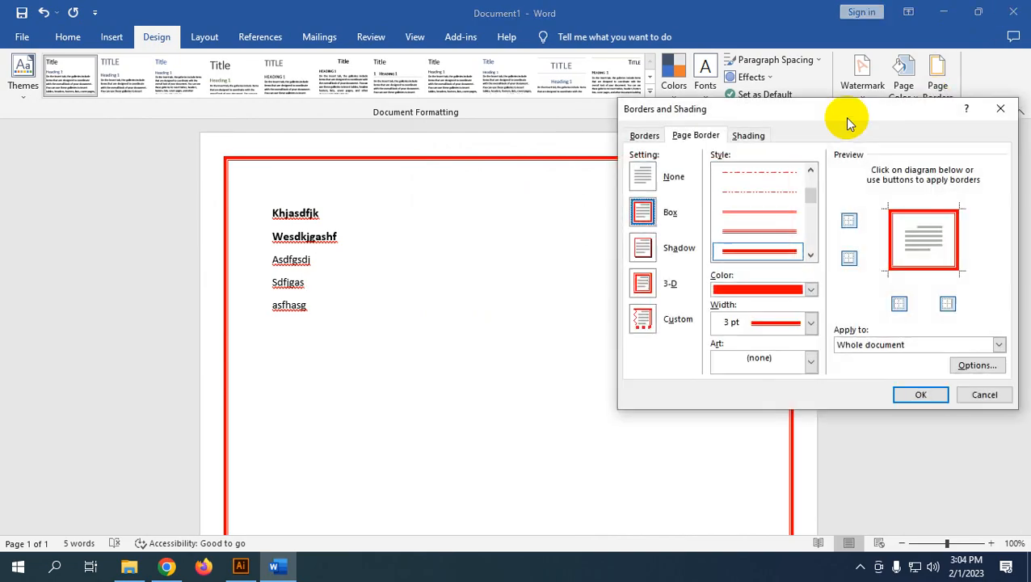
left_click_drag(806, 109, 708, 92)
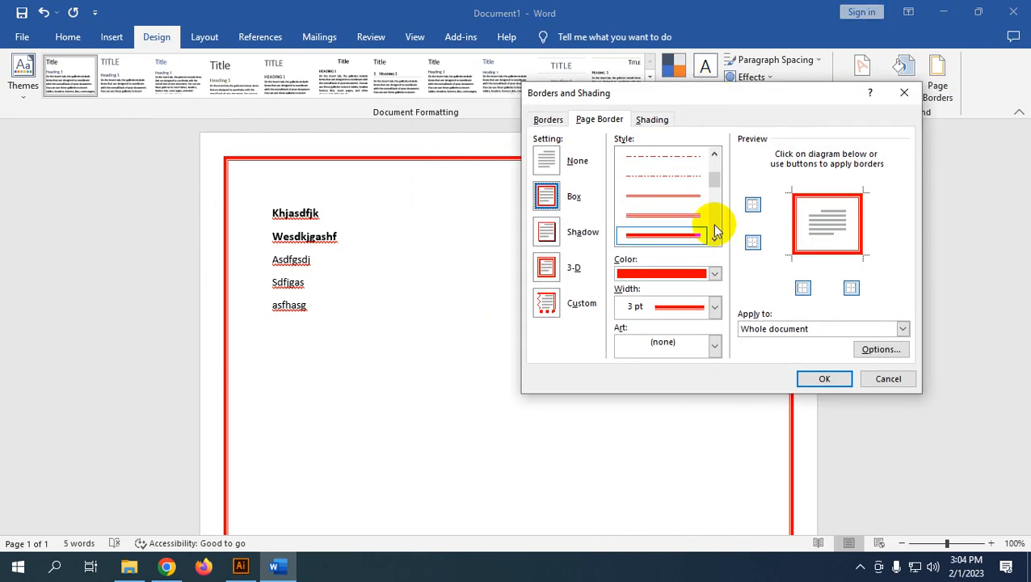
left_click(714, 306)
left_click(684, 330)
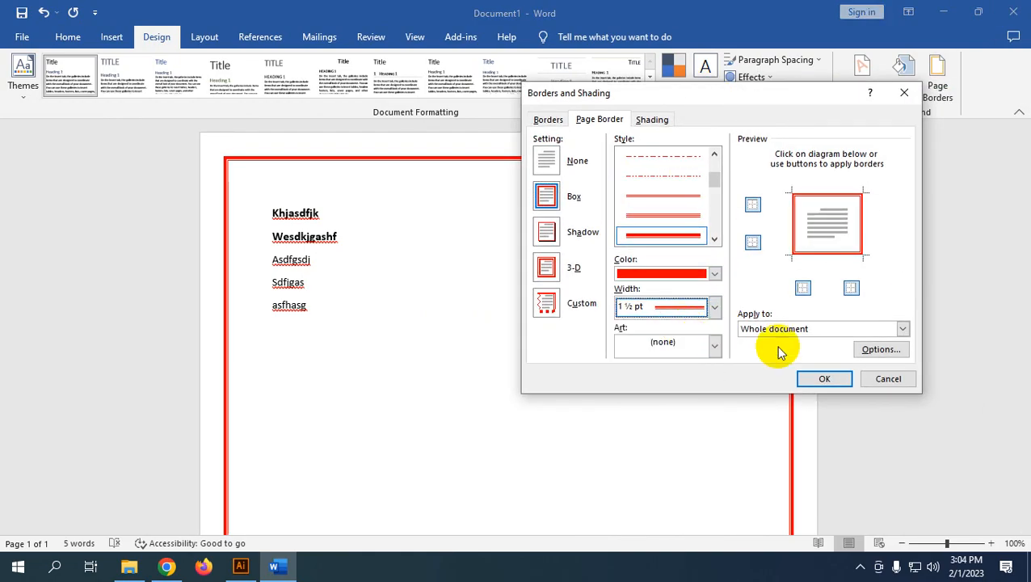
left_click(821, 379)
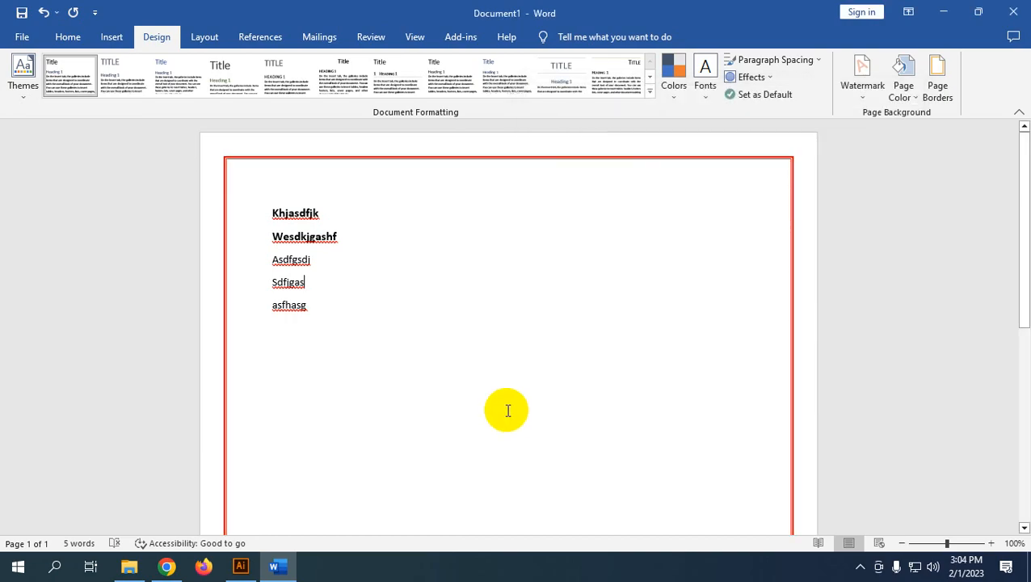
Change the red page border to black and set its width to 3 pt
left_click(940, 81)
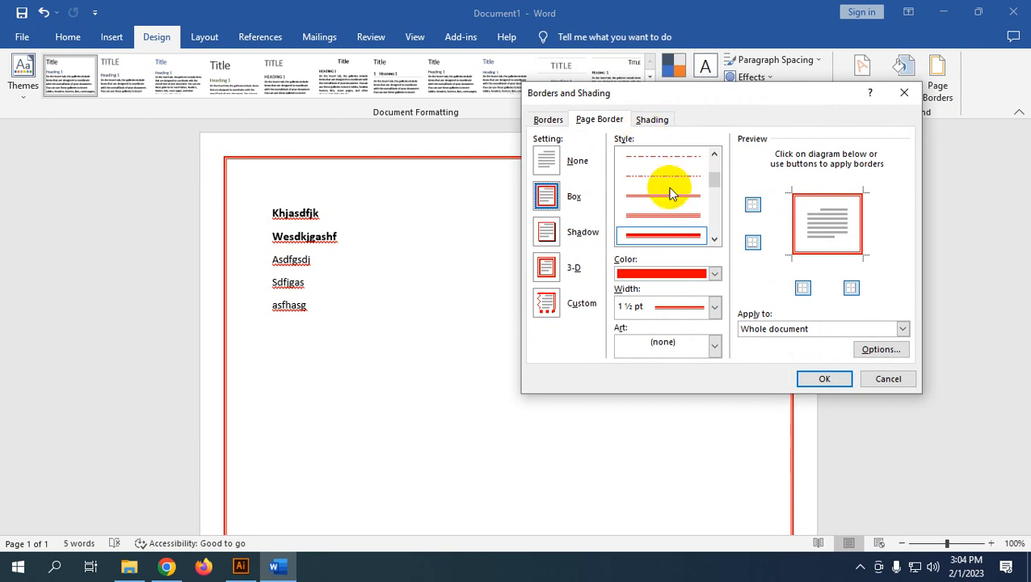
left_click(714, 273)
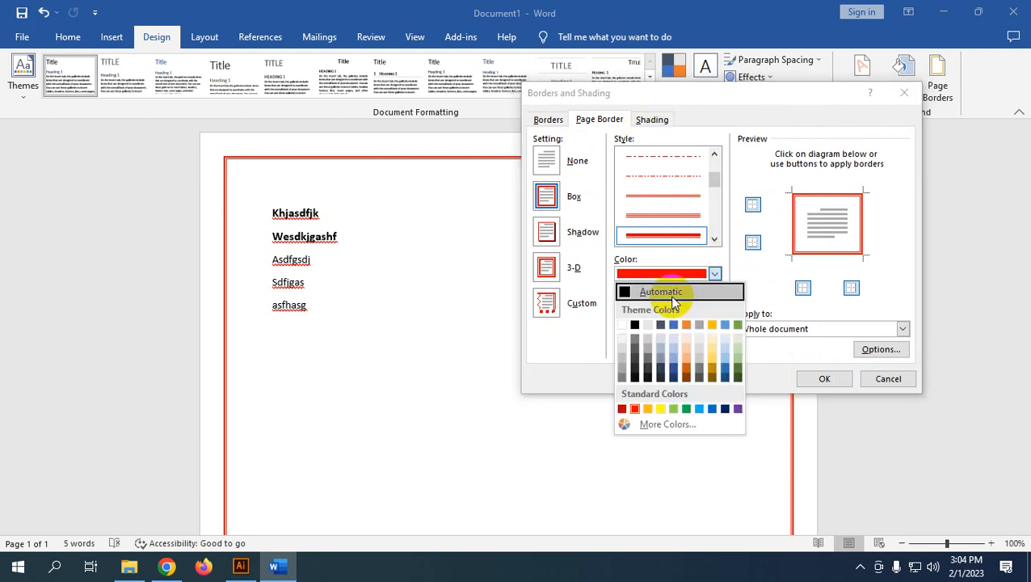
left_click(633, 326)
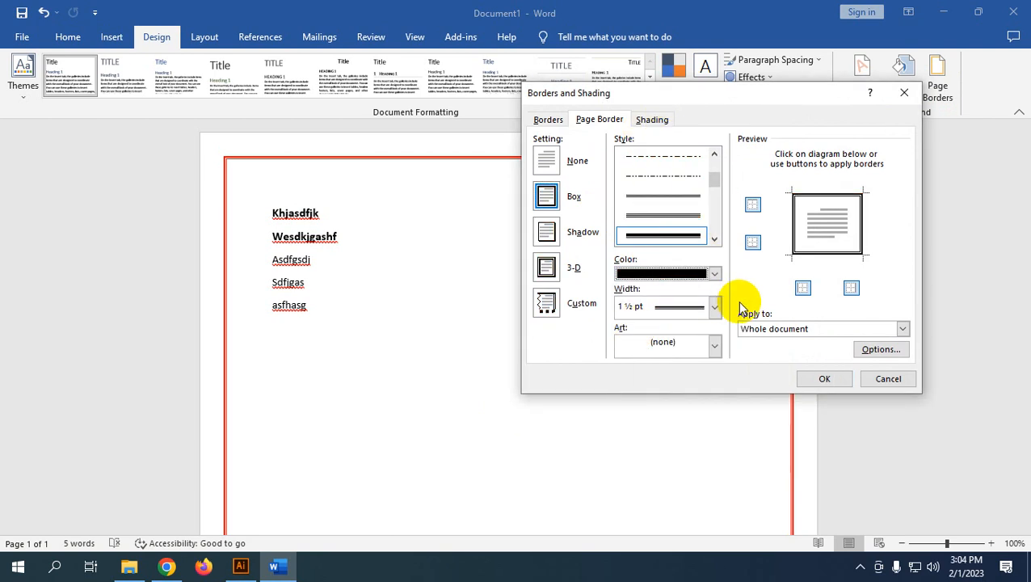
left_click(714, 306)
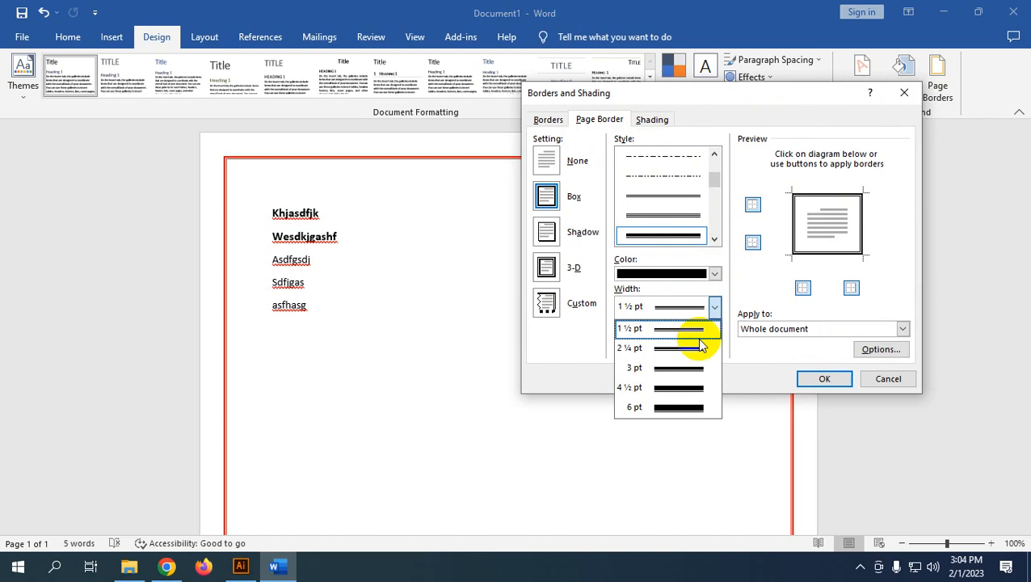
left_click(697, 368)
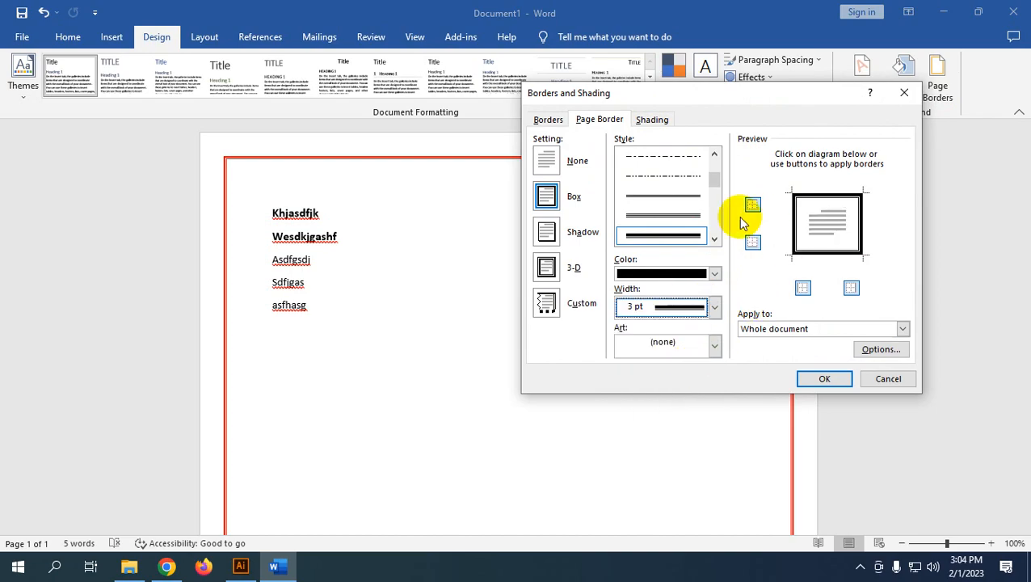
left_click(821, 379)
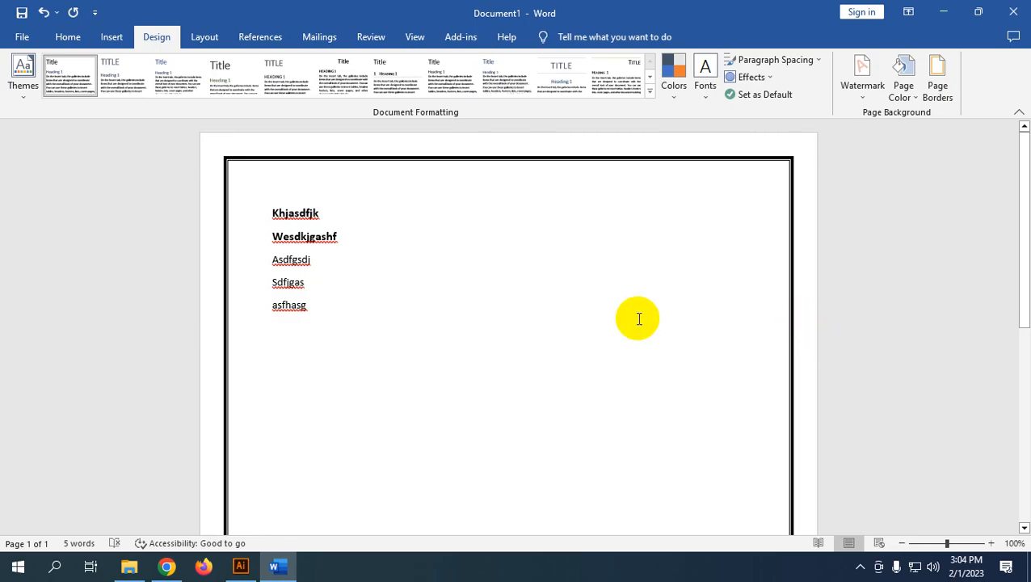
Replace the line page border with the red apples art border on the whole document
left_click(934, 77)
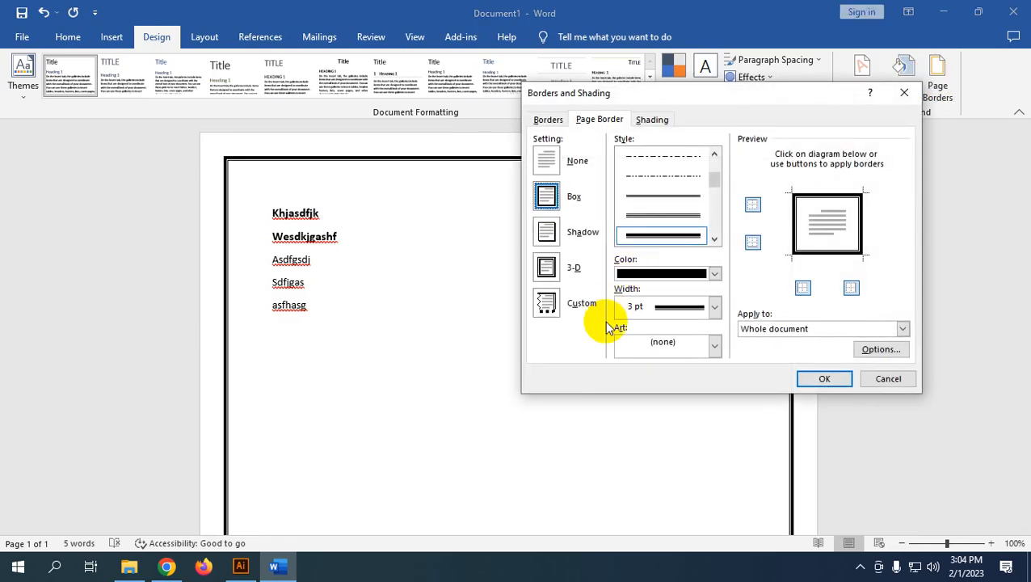
left_click(715, 346)
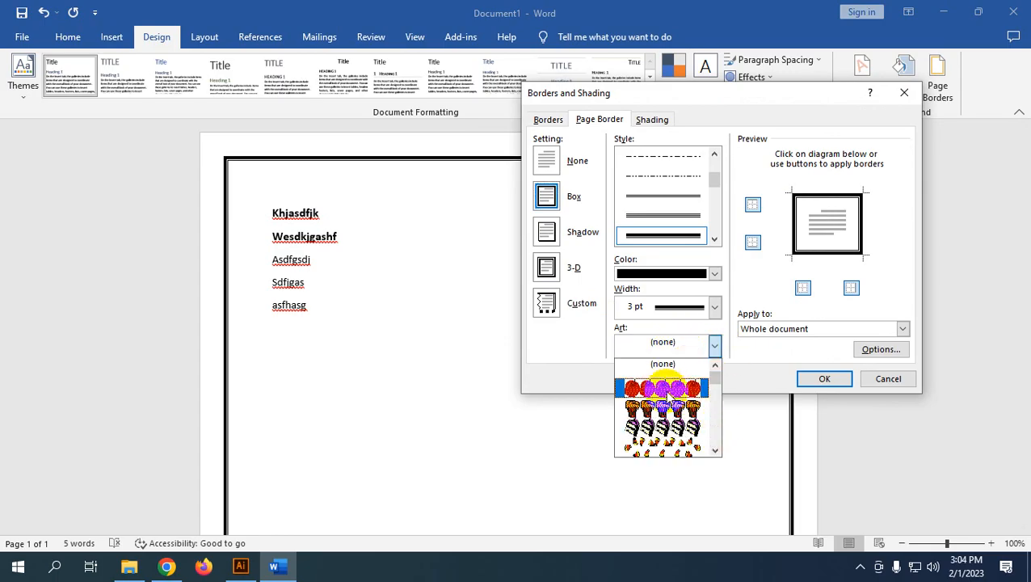
left_click(662, 388)
left_click(817, 379)
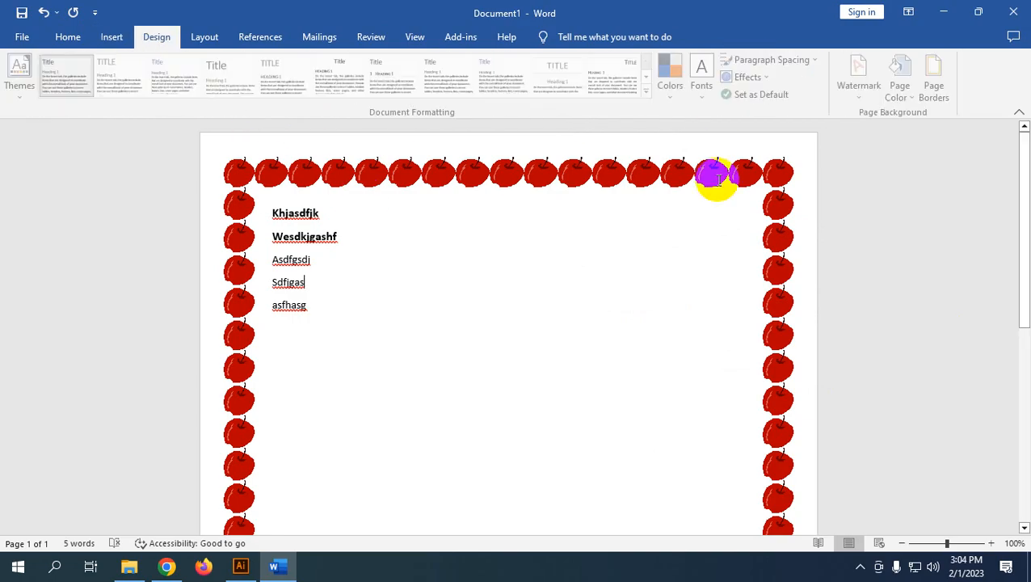
scroll(760, 356, "down", 8)
scroll(754, 361, "up", 5)
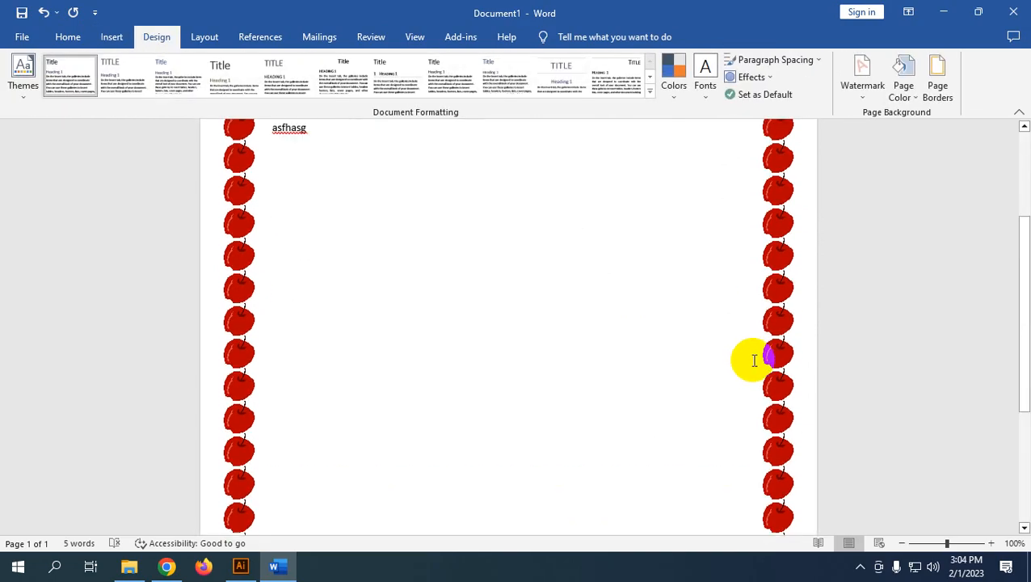
scroll(754, 360, "up", 4)
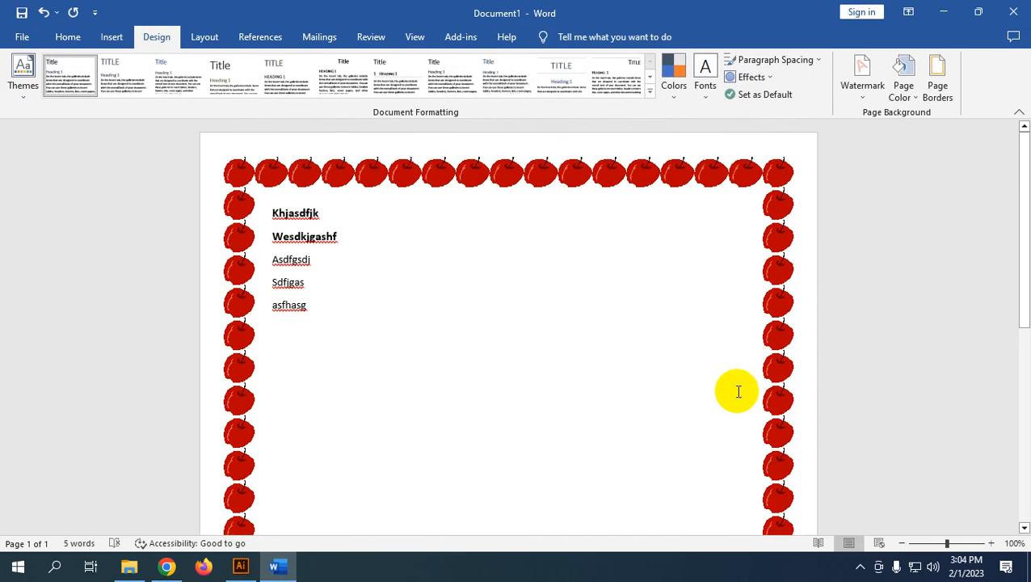
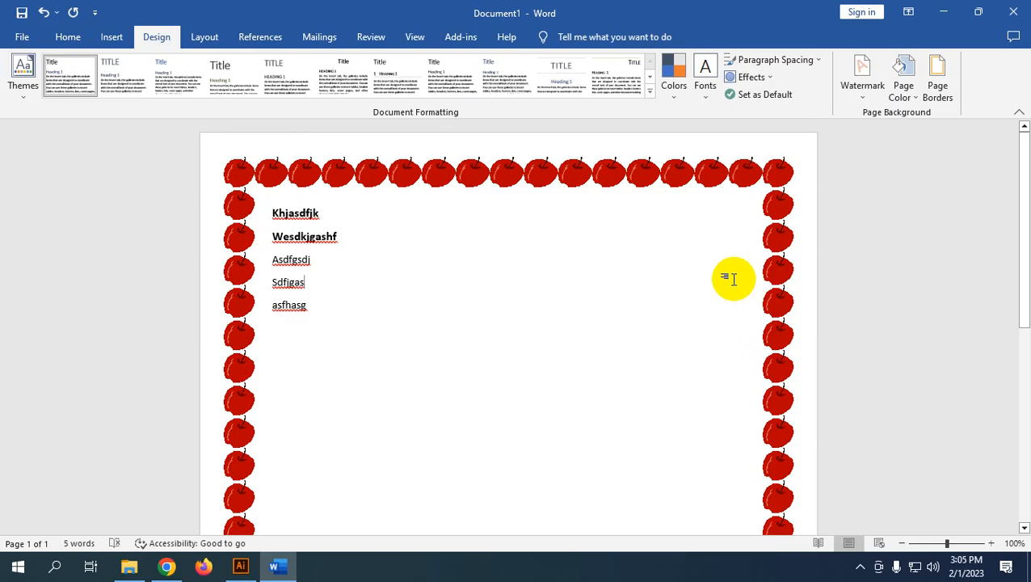
left_click(860, 566)
left_click(859, 508)
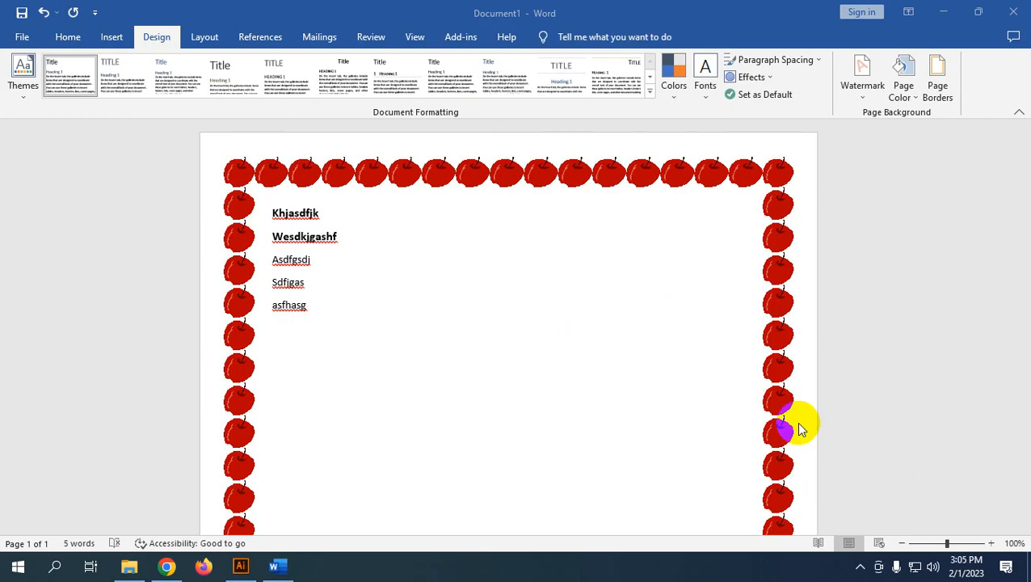
Change the page border art from apples to the ice cream cones
left_click(935, 88)
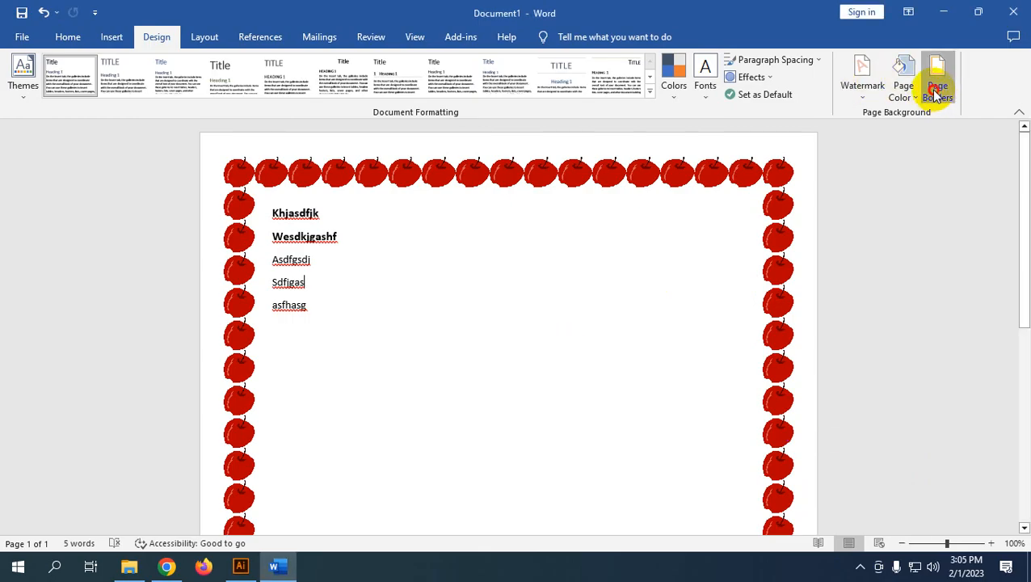
left_click(715, 347)
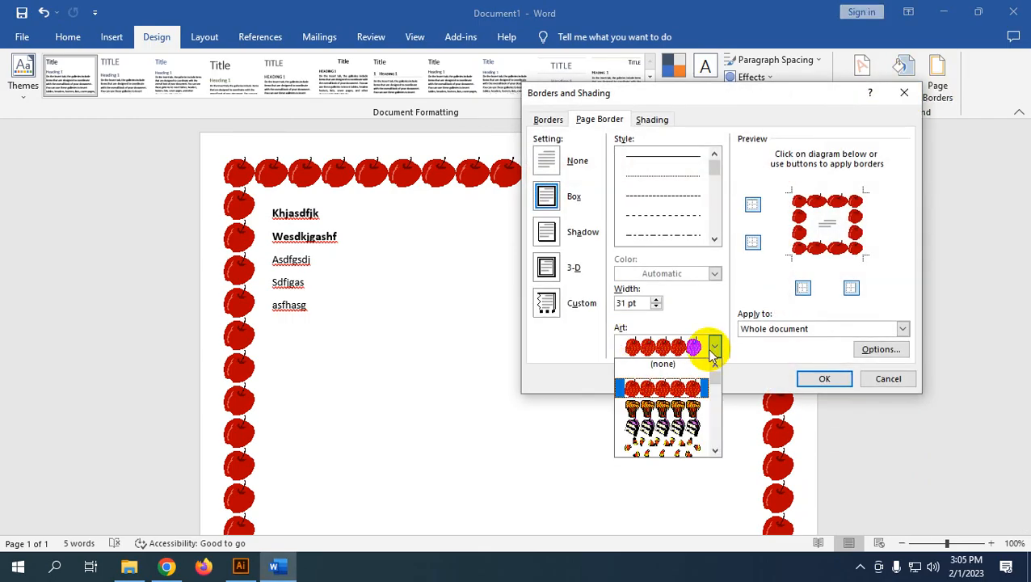
scroll(679, 436, "down", 3)
left_click(673, 426)
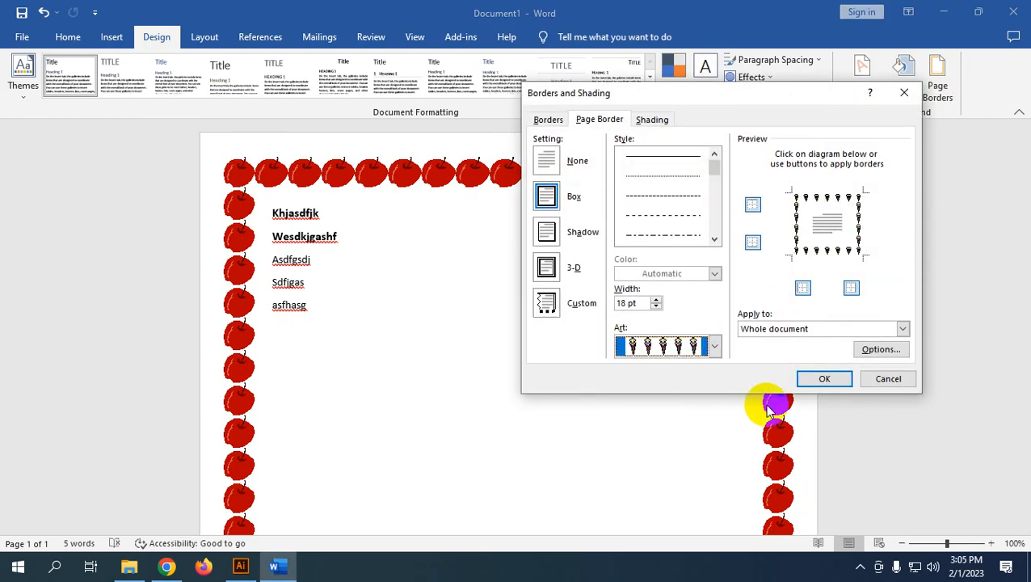
left_click(818, 379)
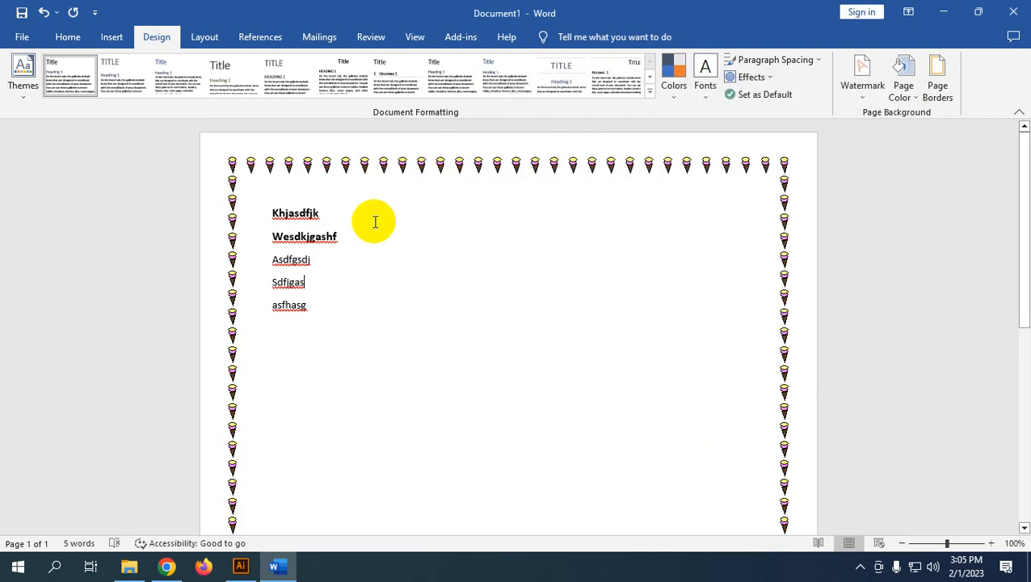
Change the page border art to the black band with white round flowers
left_click(936, 81)
left_click(715, 345)
scroll(681, 404, "down", 10)
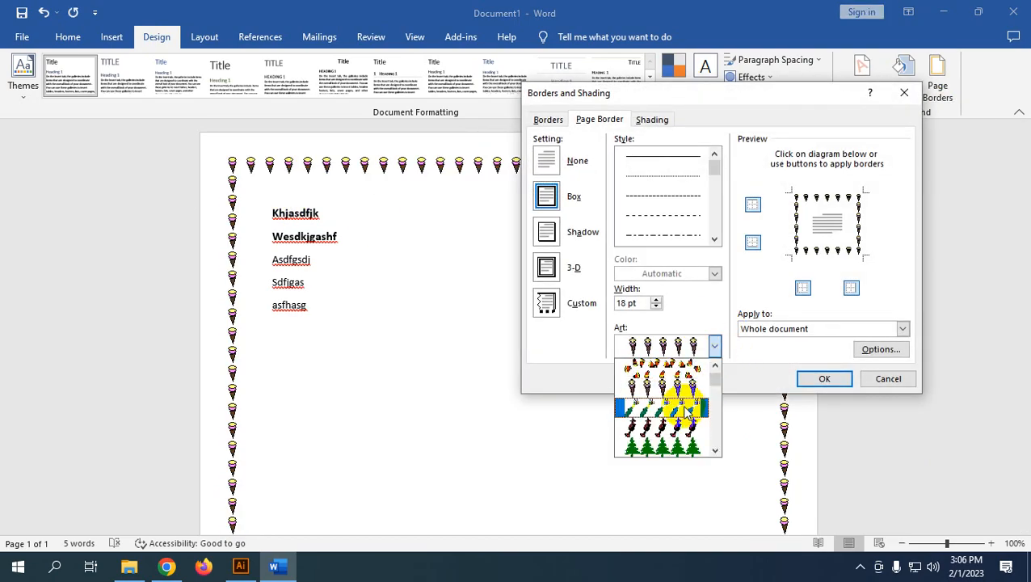
scroll(689, 437, "down", 10)
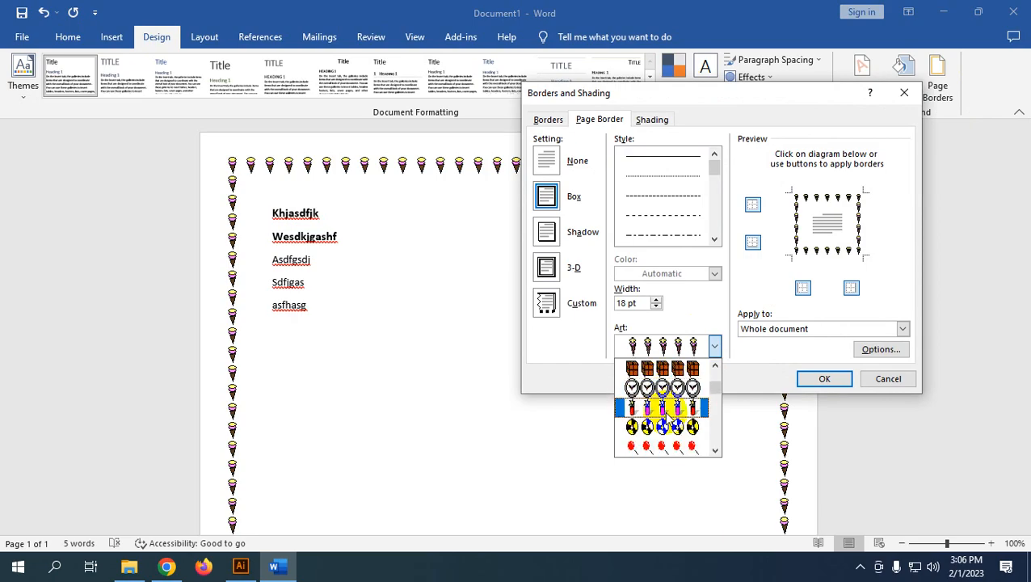
scroll(669, 414, "down", 10)
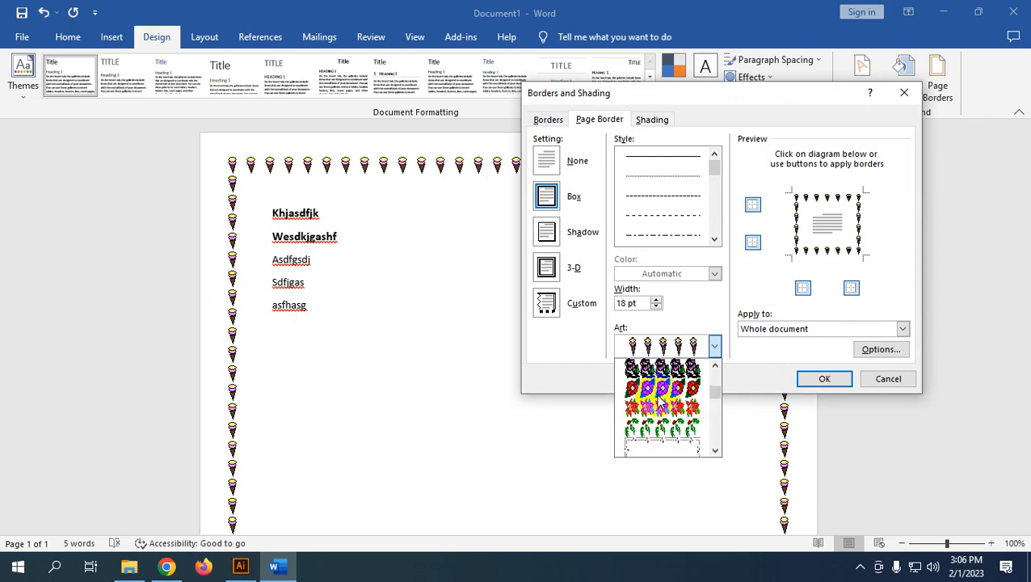
scroll(661, 404, "down", 10)
left_click(677, 412)
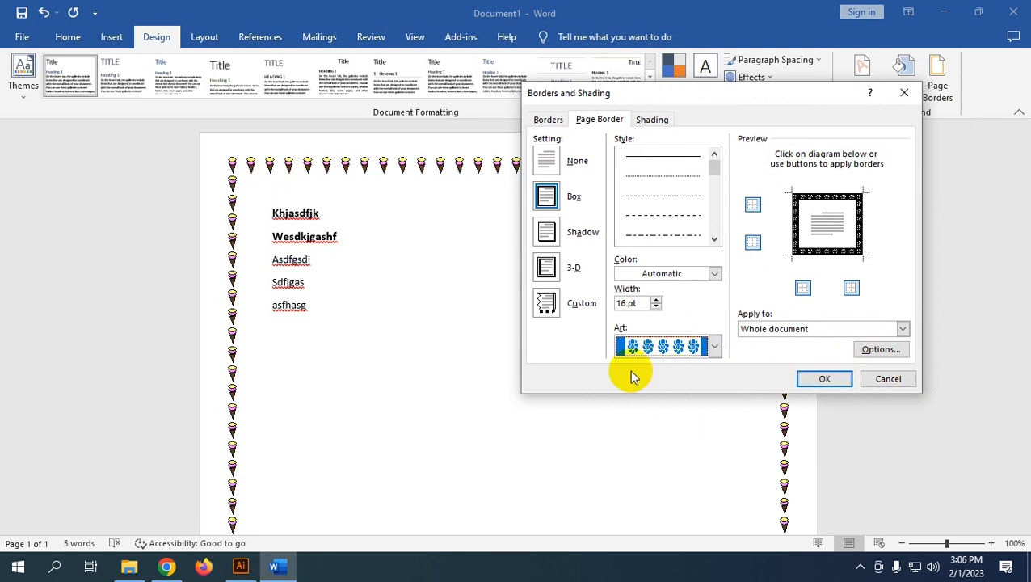
left_click(824, 378)
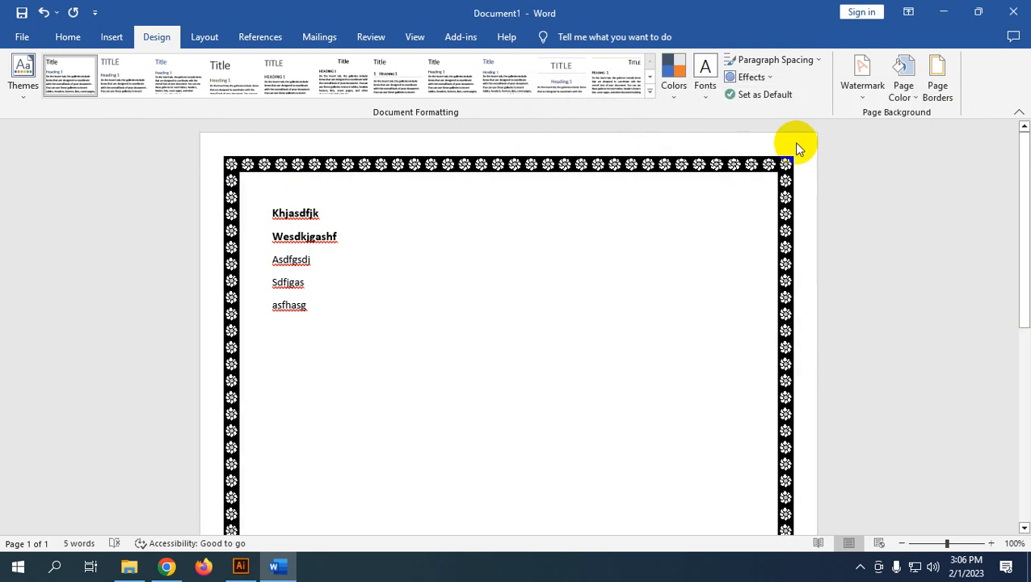
Change the page border art to the black band with a white leafy vine
left_click(937, 76)
left_click(714, 345)
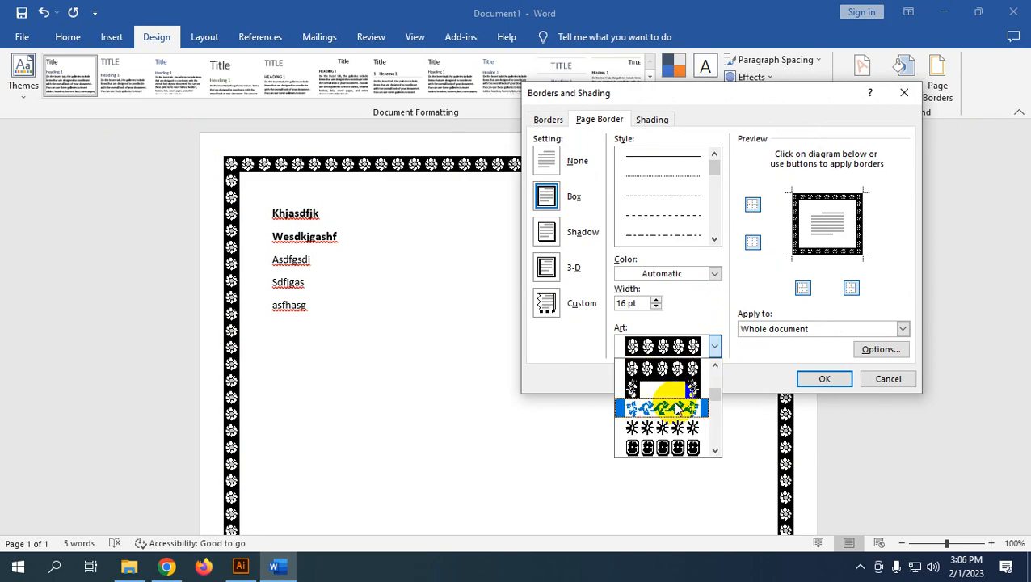
left_click(691, 410)
left_click(832, 378)
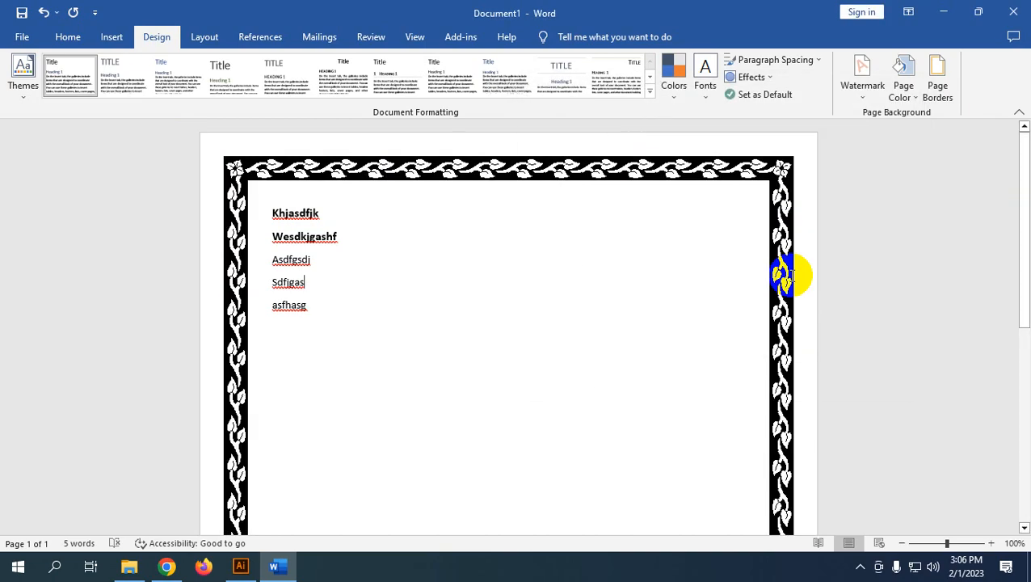
Reduce the width of the leafy vine page border to 12 pt
left_click(933, 84)
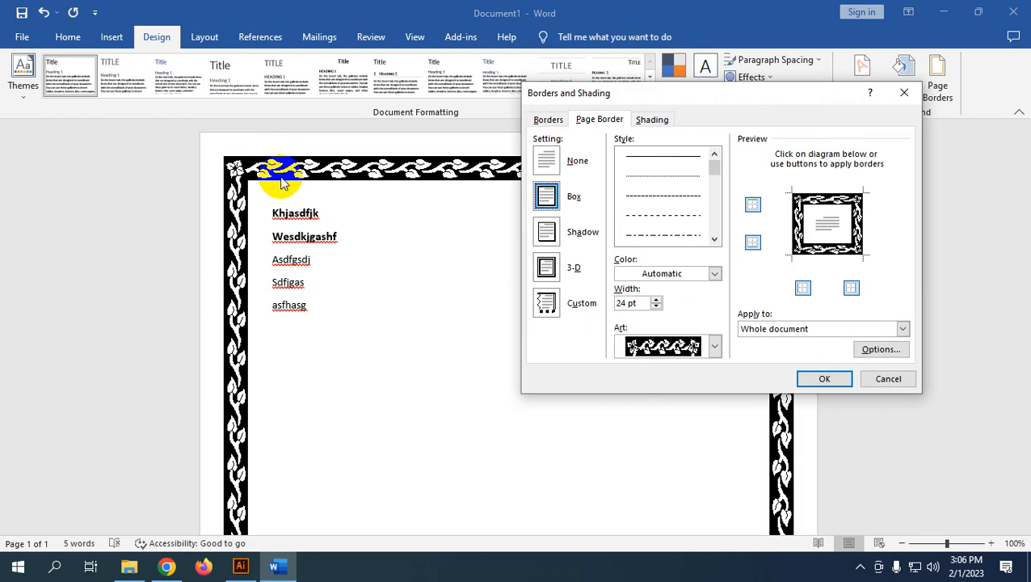
left_click(656, 306)
left_click(656, 306)
left_click(656, 306)
left_click(656, 306)
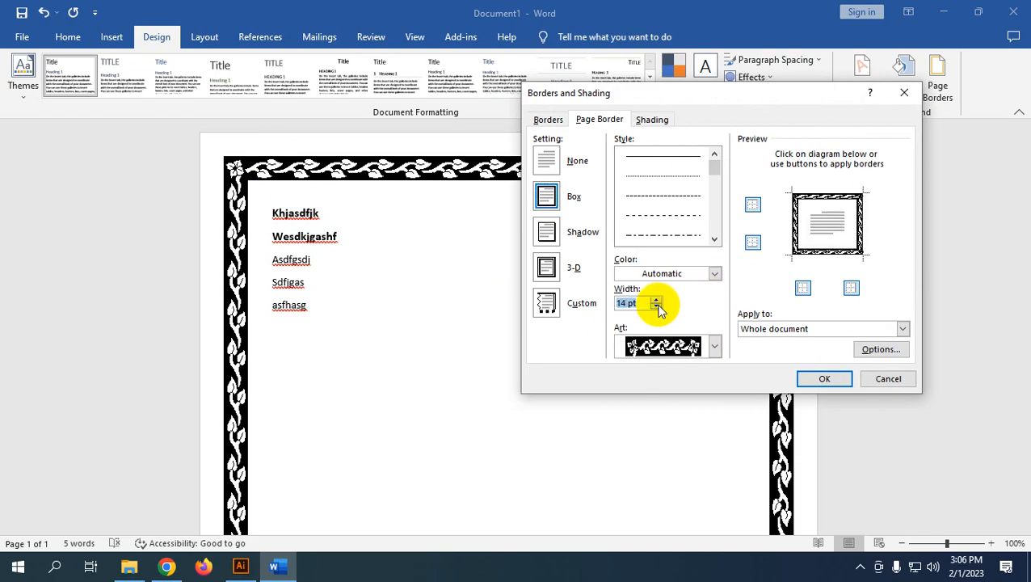
left_click(656, 306)
left_click(825, 374)
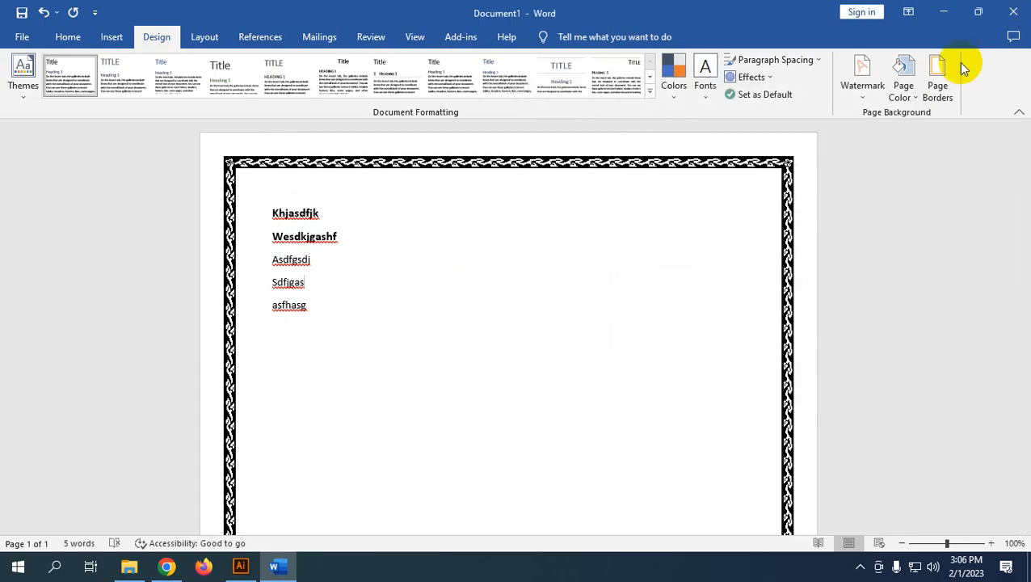
Remove the right and bottom sides of the vine page border, keeping only the top and left sides
left_click(935, 73)
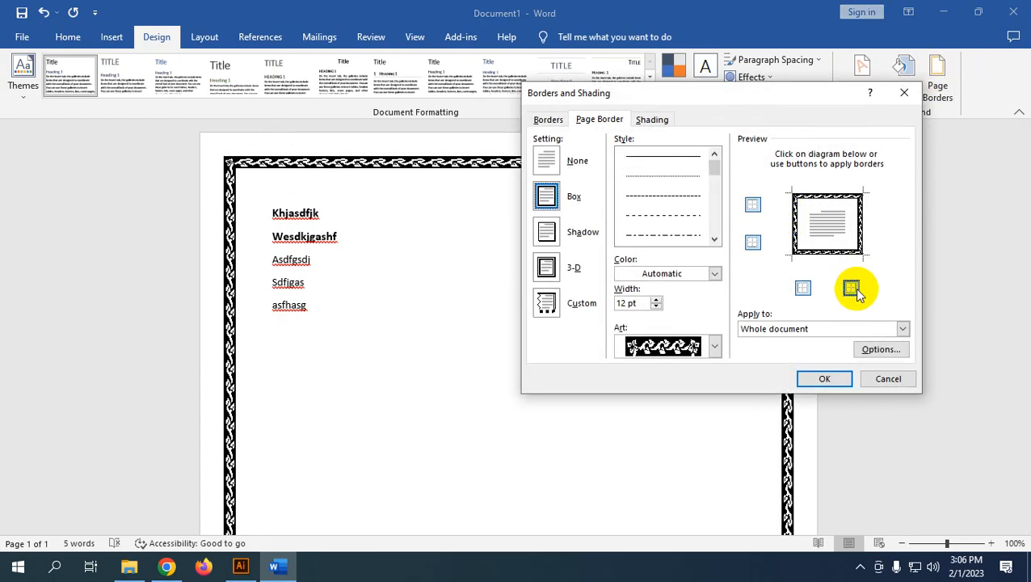
left_click(852, 287)
left_click(803, 288)
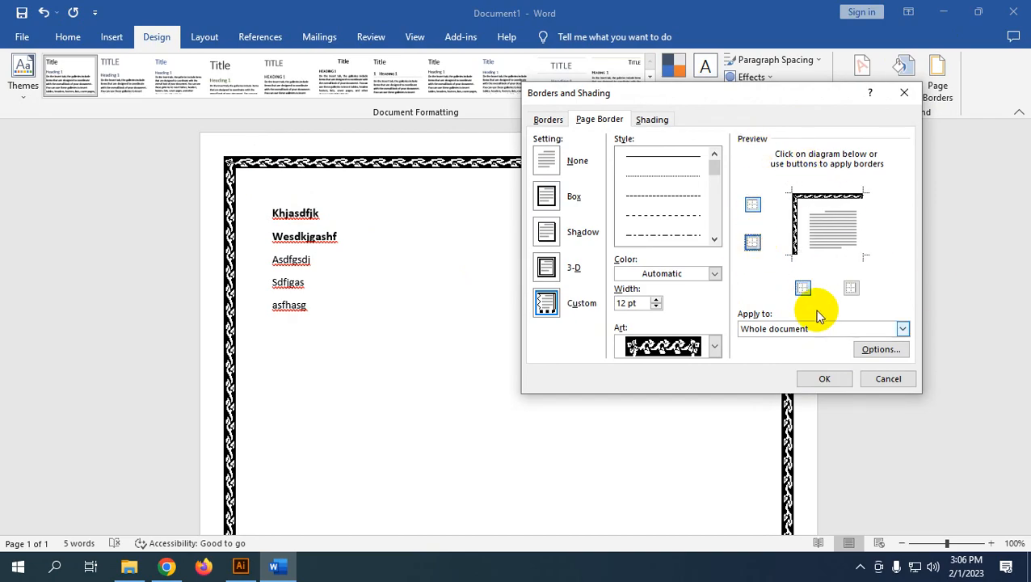
left_click(823, 379)
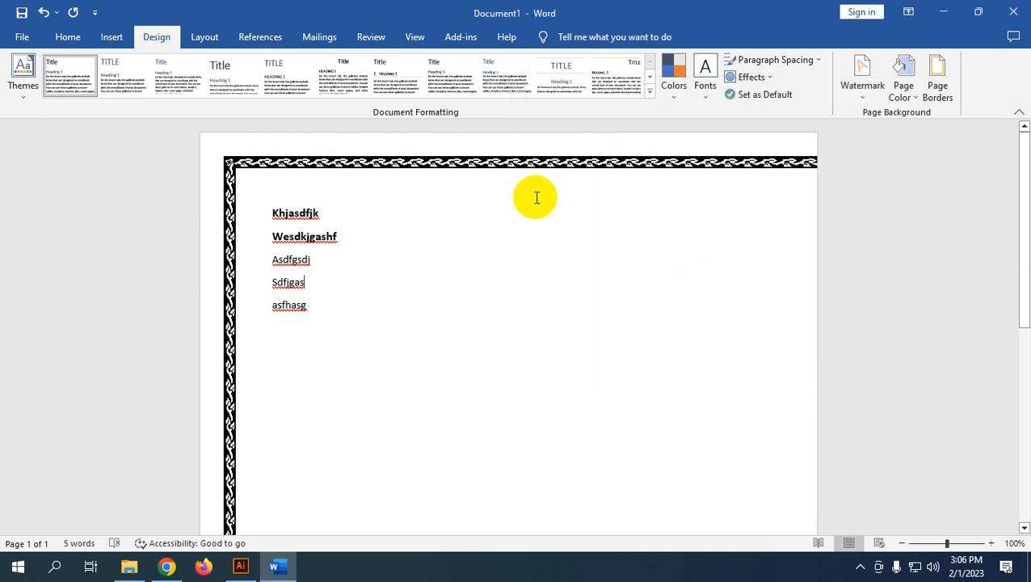
scroll(453, 345, "down", 5)
scroll(462, 405, "up", 4)
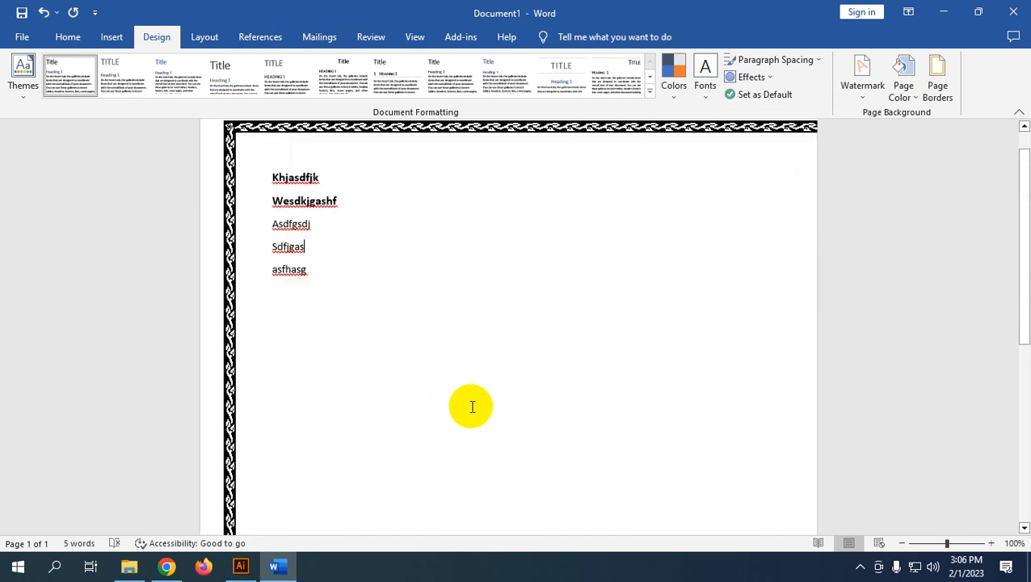
scroll(471, 406, "up", 1)
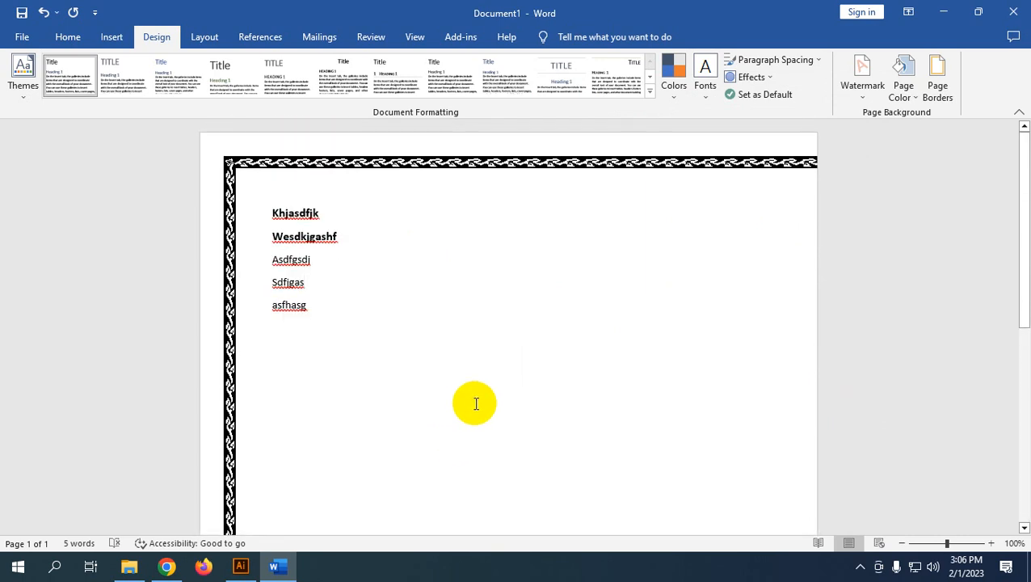
Add the bottom side of the vine page border back and apply it to the whole document
left_click(929, 92)
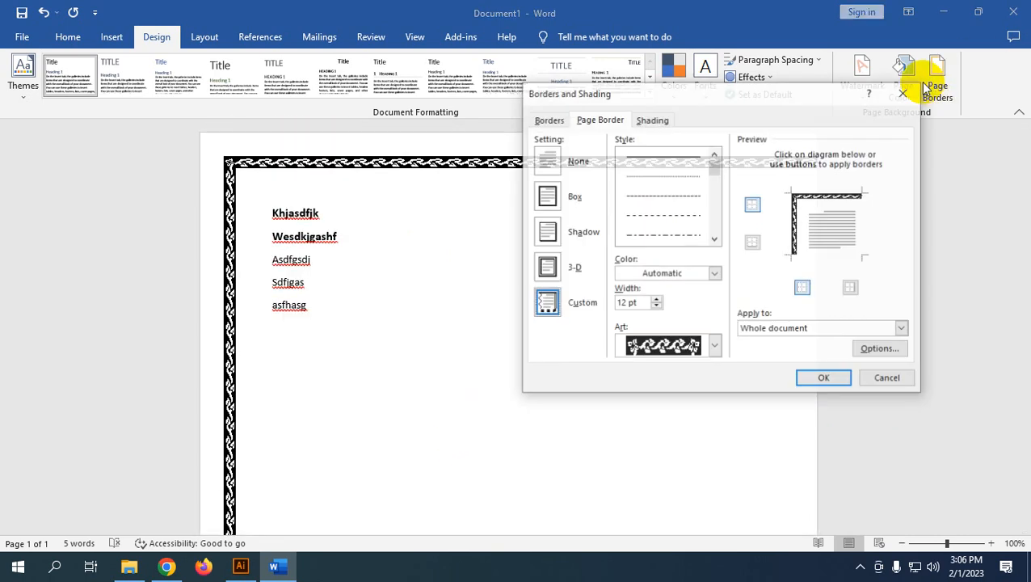
left_click(751, 241)
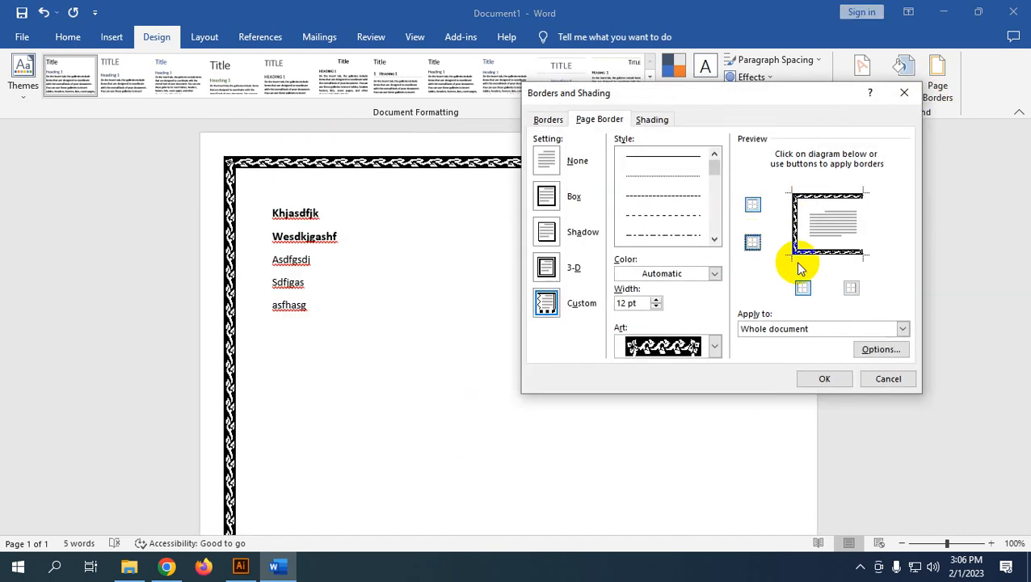
left_click(825, 378)
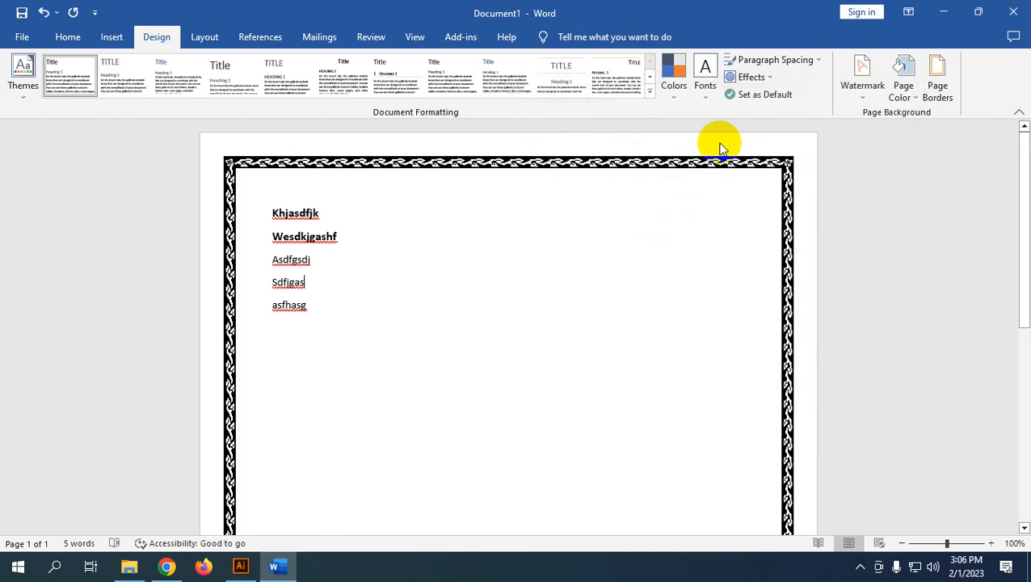
left_click(936, 97)
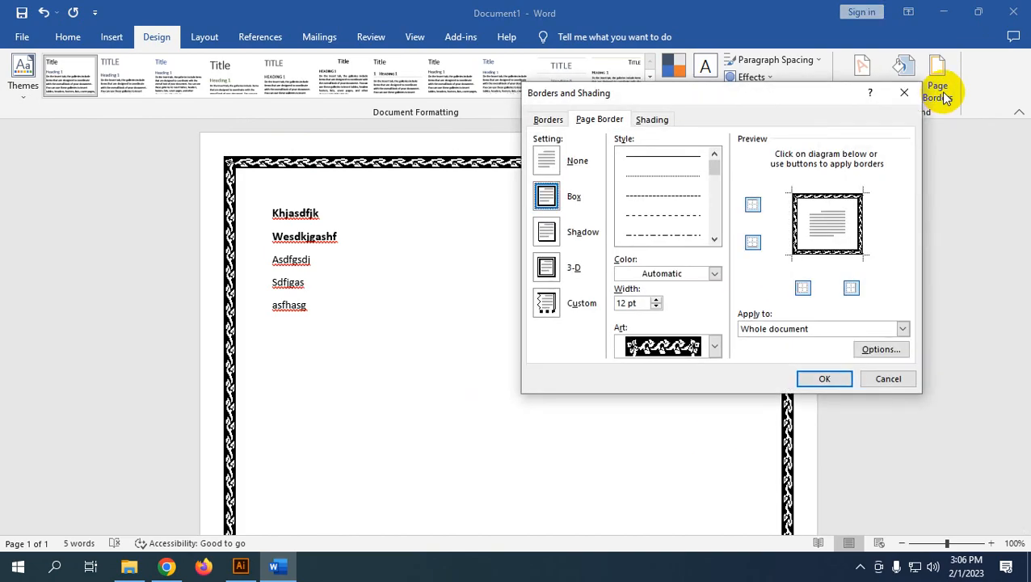
left_click(904, 93)
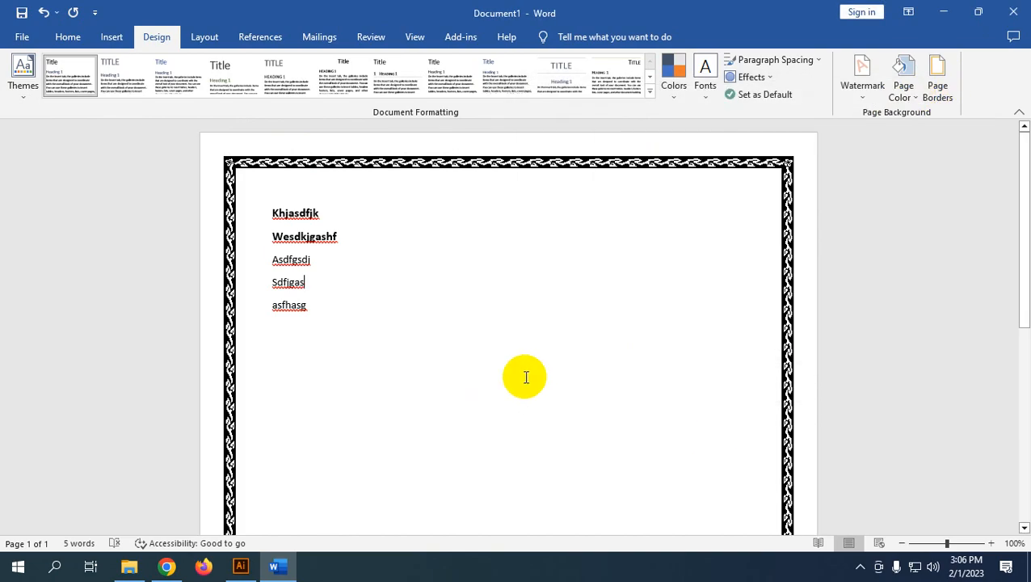
Switch to Illustrator and check the class 07 outline for the topic that follows Page Borders
left_click(239, 567)
left_click(442, 192)
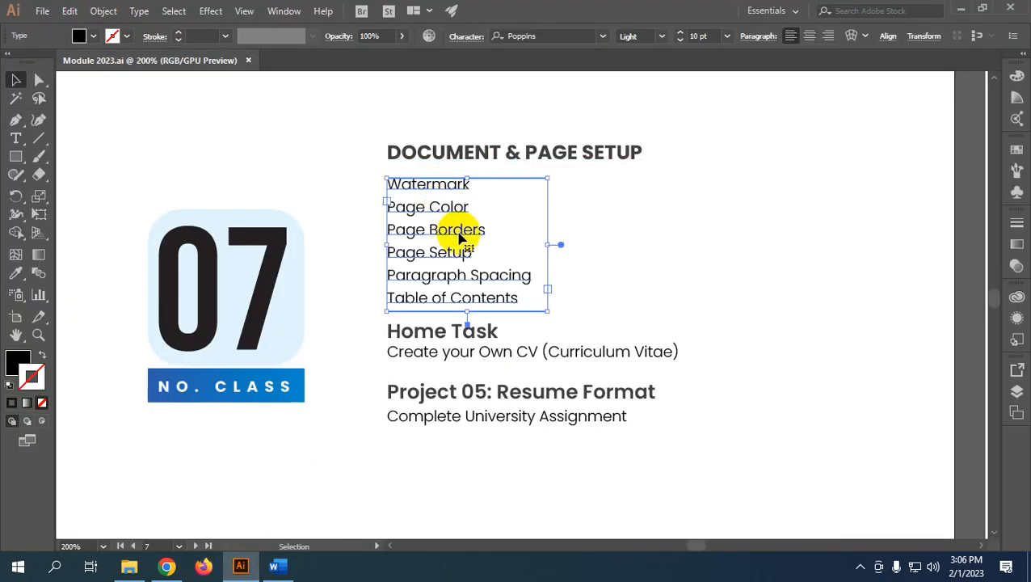
left_click(608, 256)
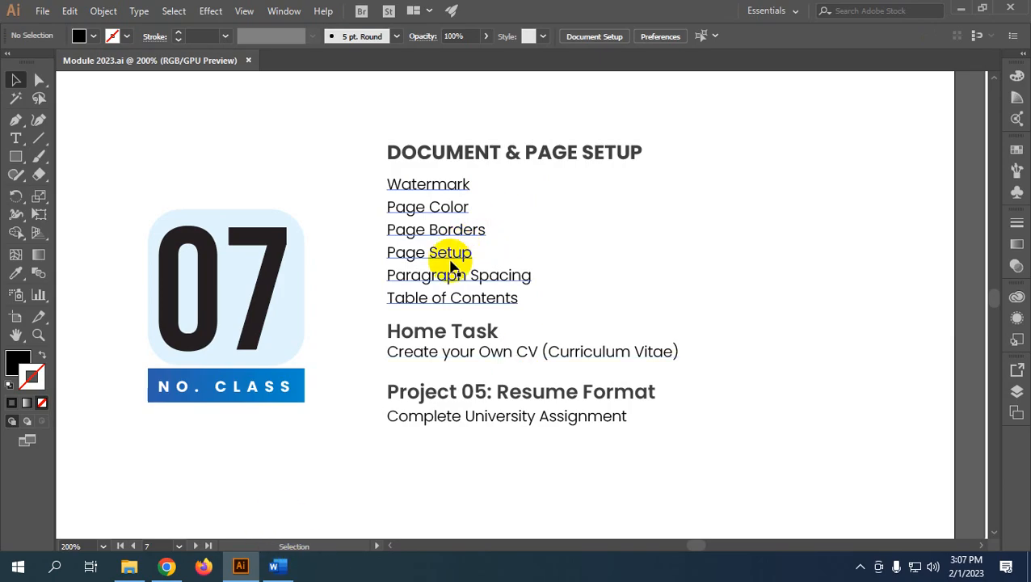
Switch to Word and delete all the existing text from Document1
left_click(274, 565)
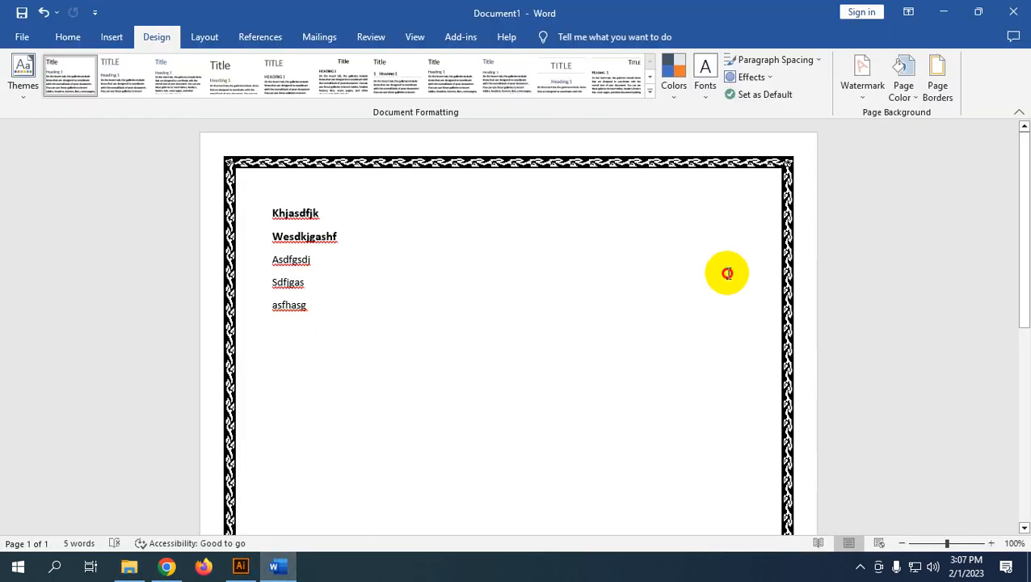
left_click(204, 36)
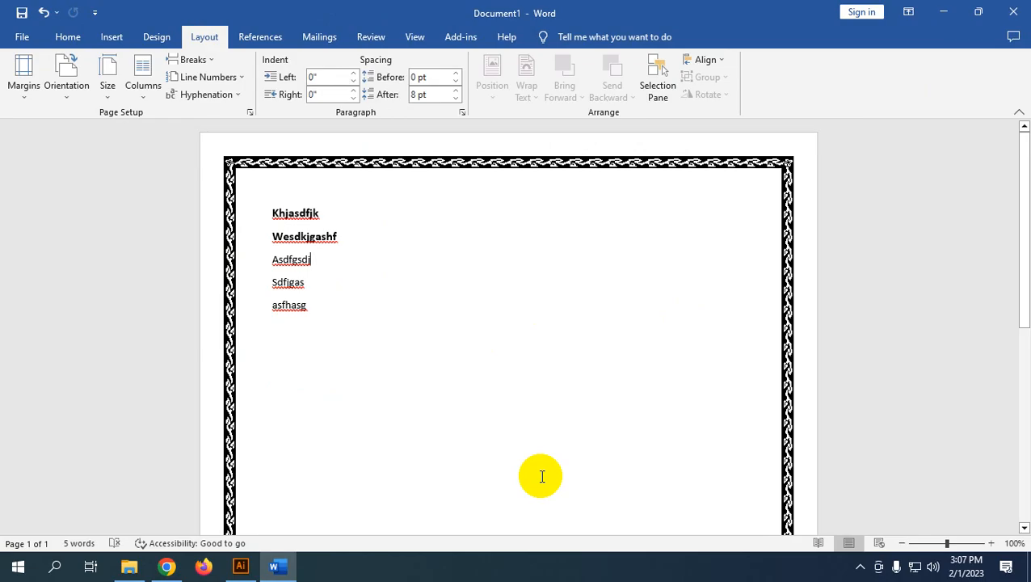
key("ctrl+a")
key("Delete")
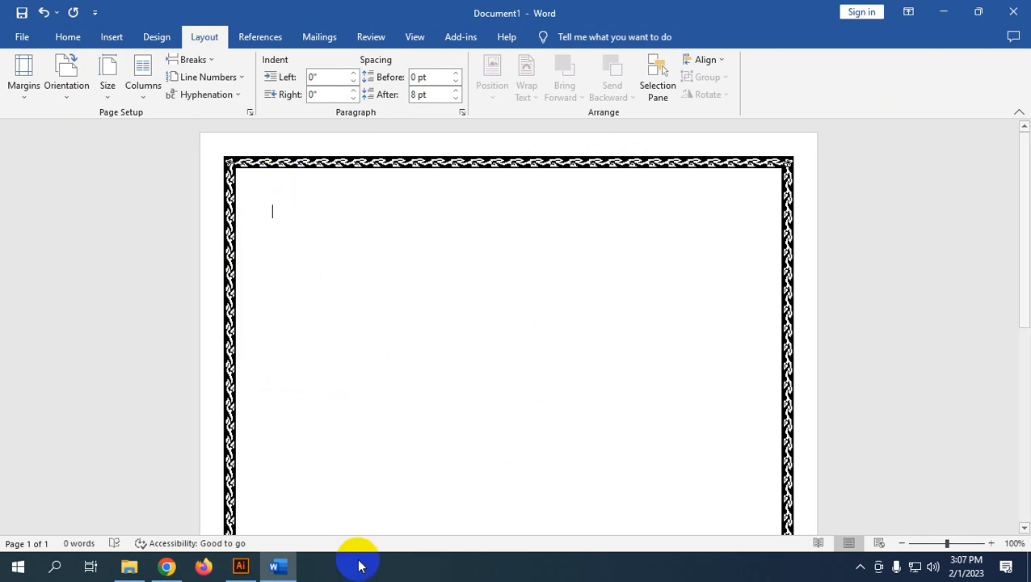
Switch to Chrome and open lipsum.com in a new browser tab
left_click(167, 565)
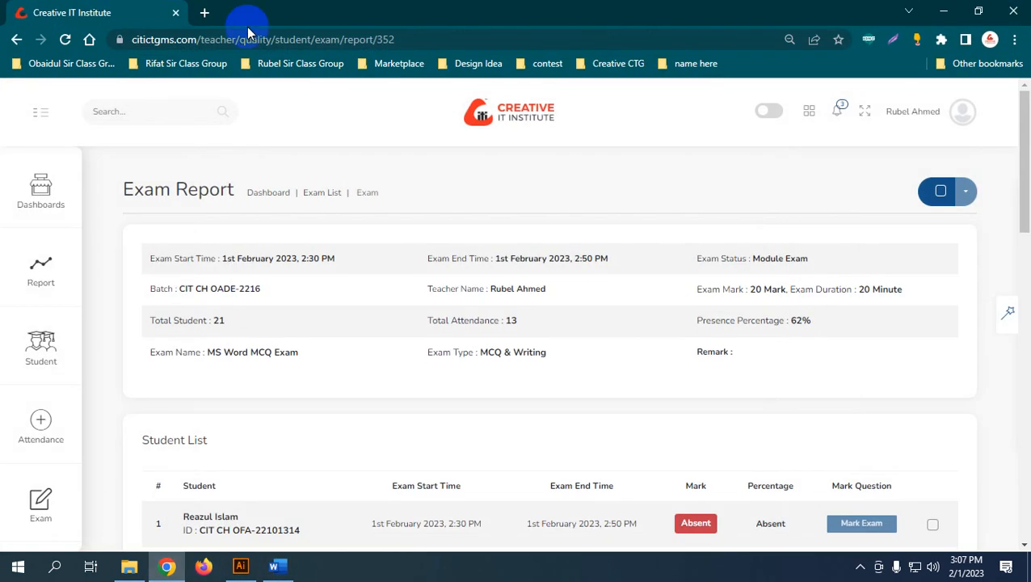
left_click(205, 12)
type("lip")
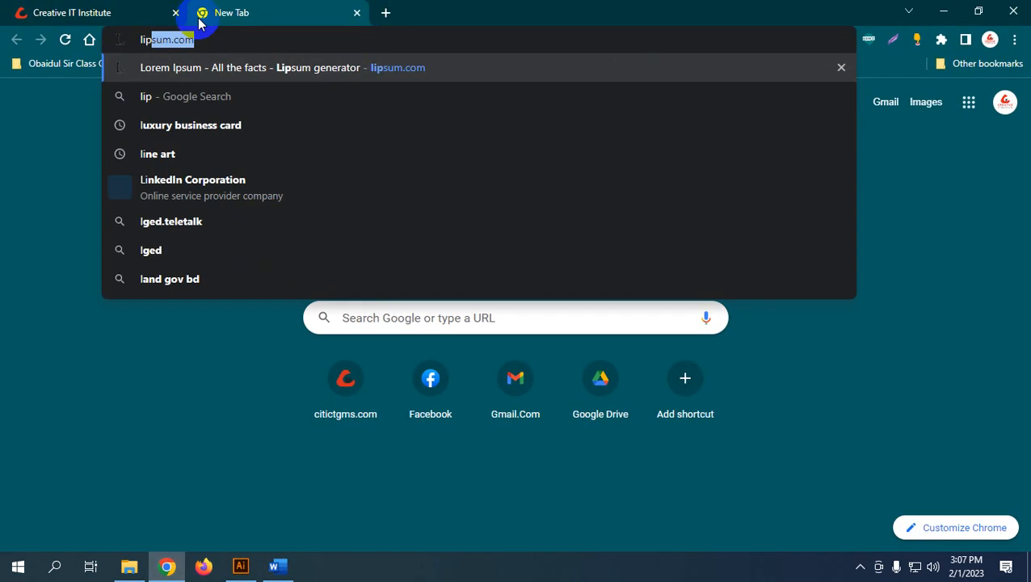
key("Return")
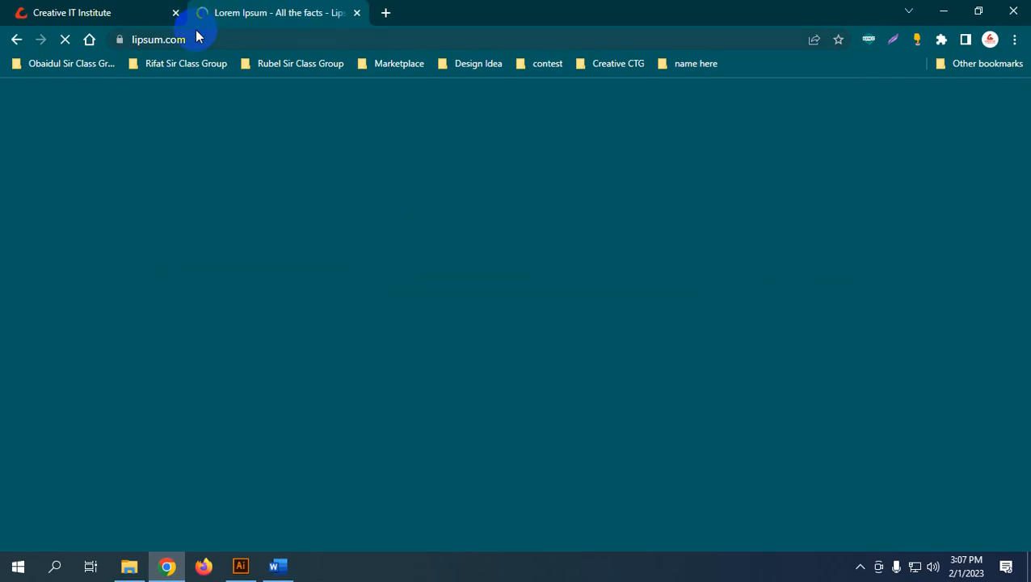
Generate 50 paragraphs of Lorem Ipsum placeholder text
scroll(376, 251, "down", 12)
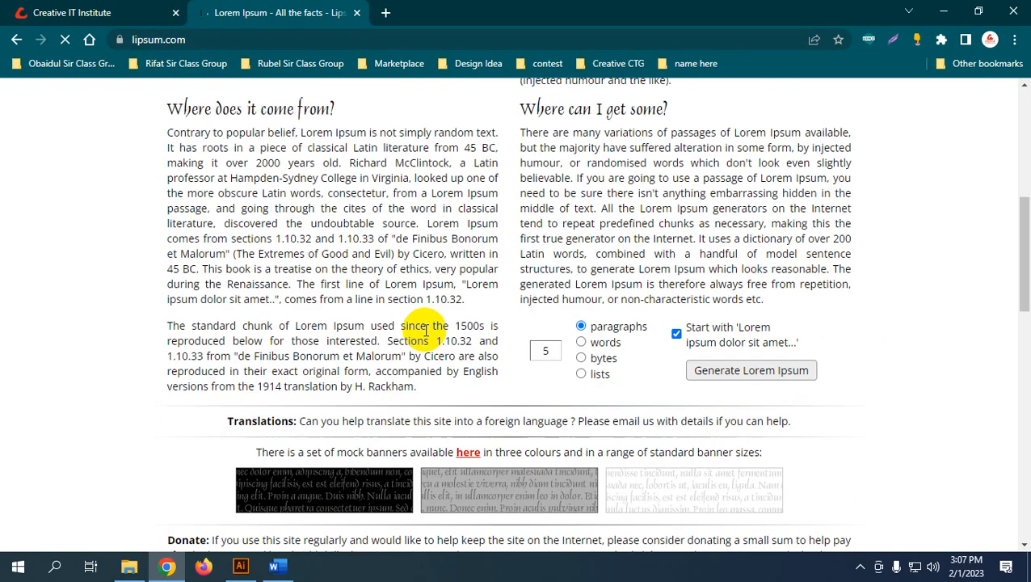
scroll(453, 340, "up", 5)
left_click(553, 113)
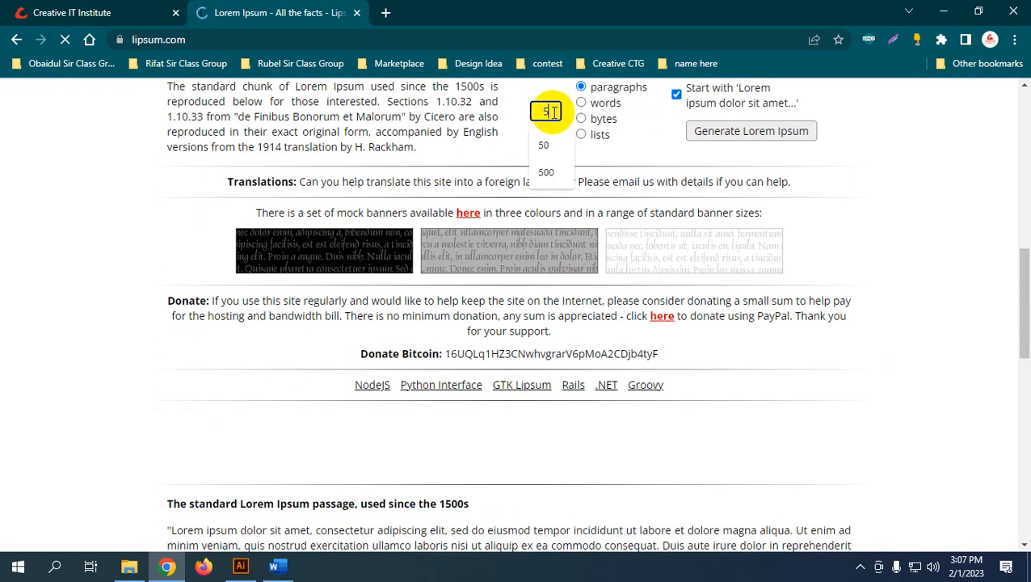
type("0")
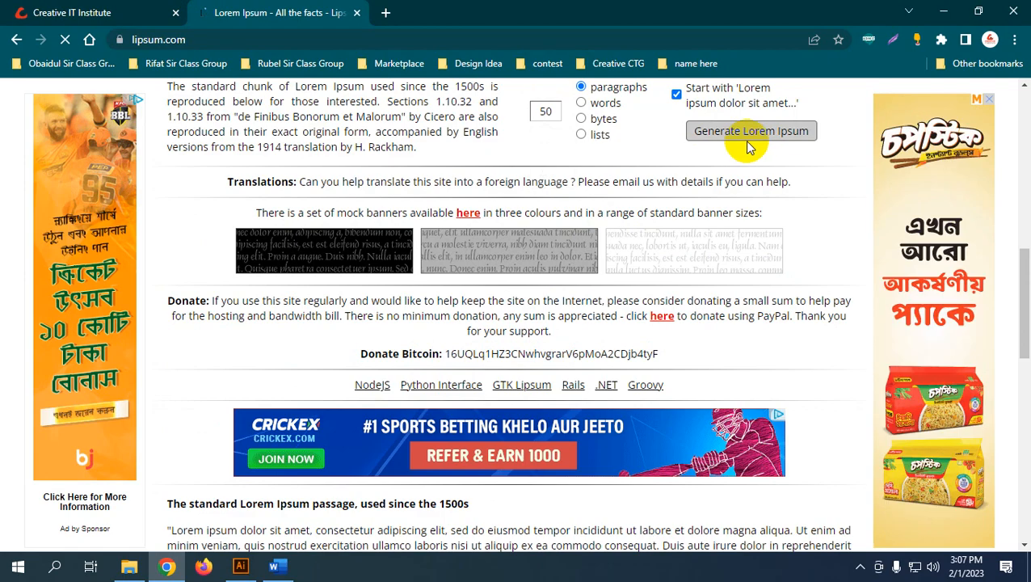
right_click(654, 201)
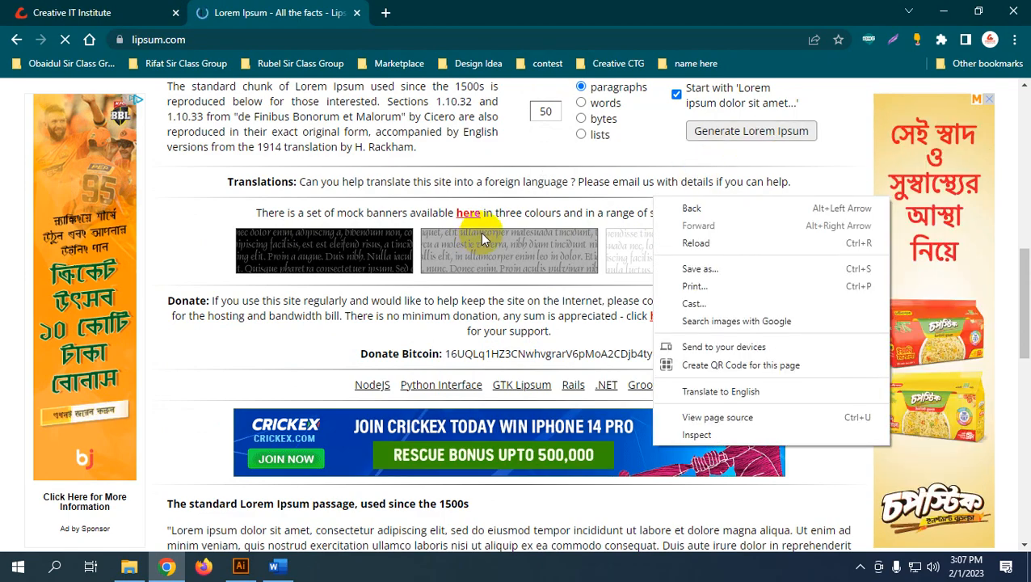
left_click(634, 149)
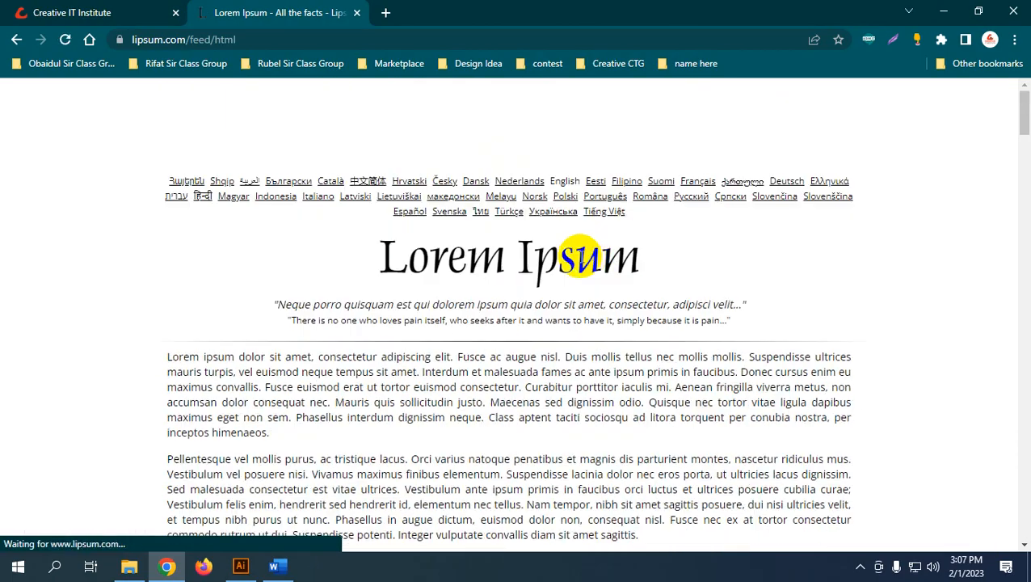
Copy a long run of the generated paragraphs from the first one on and paste it into the empty Word document
scroll(580, 257, "down", 4)
scroll(391, 253, "up", 3)
left_click_drag(167, 280, 817, 370)
right_click(417, 252)
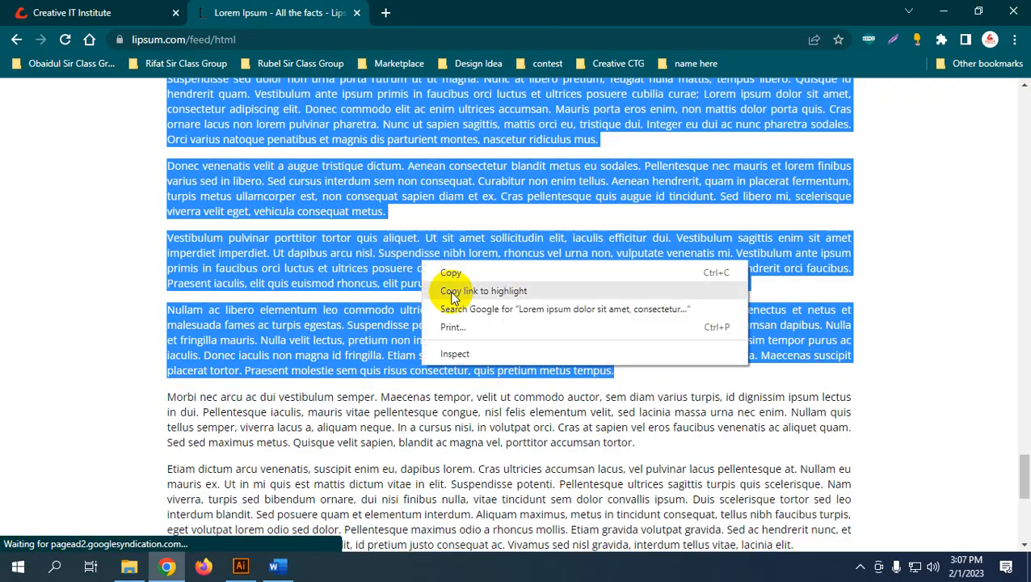
left_click(443, 272)
left_click(275, 567)
right_click(297, 267)
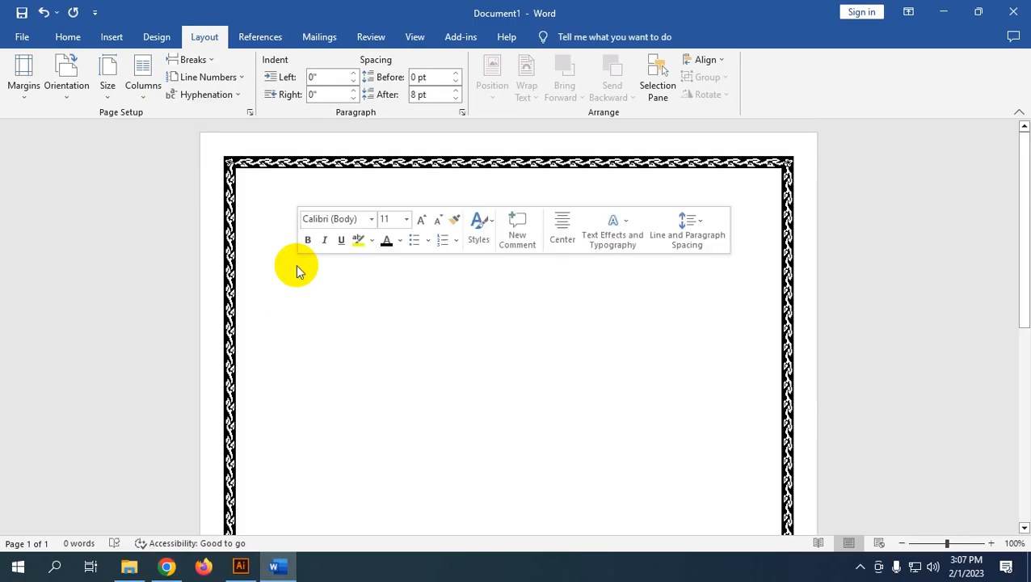
left_click(372, 361)
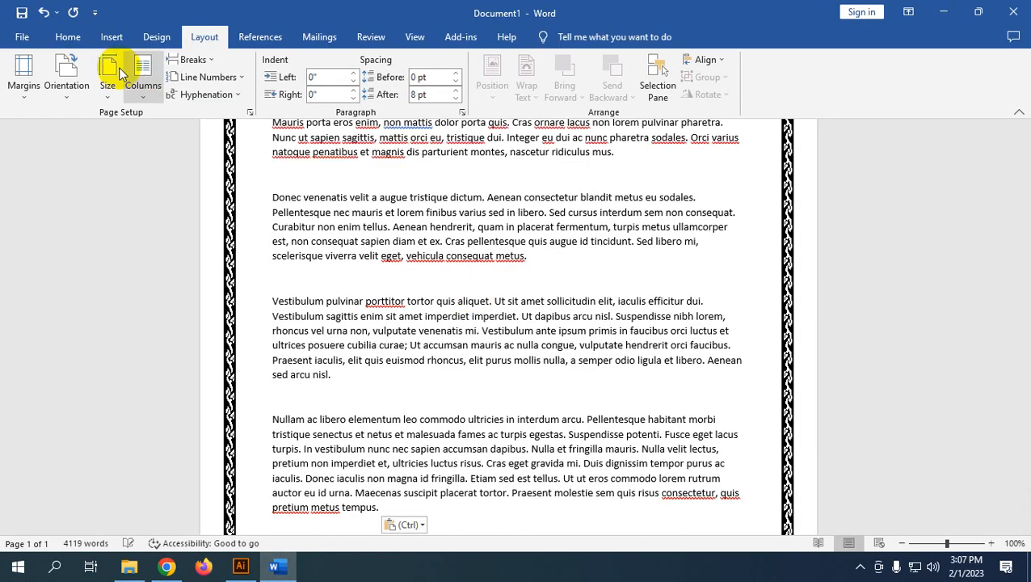
Remove the decorative page border from the whole document
left_click(155, 37)
left_click(937, 84)
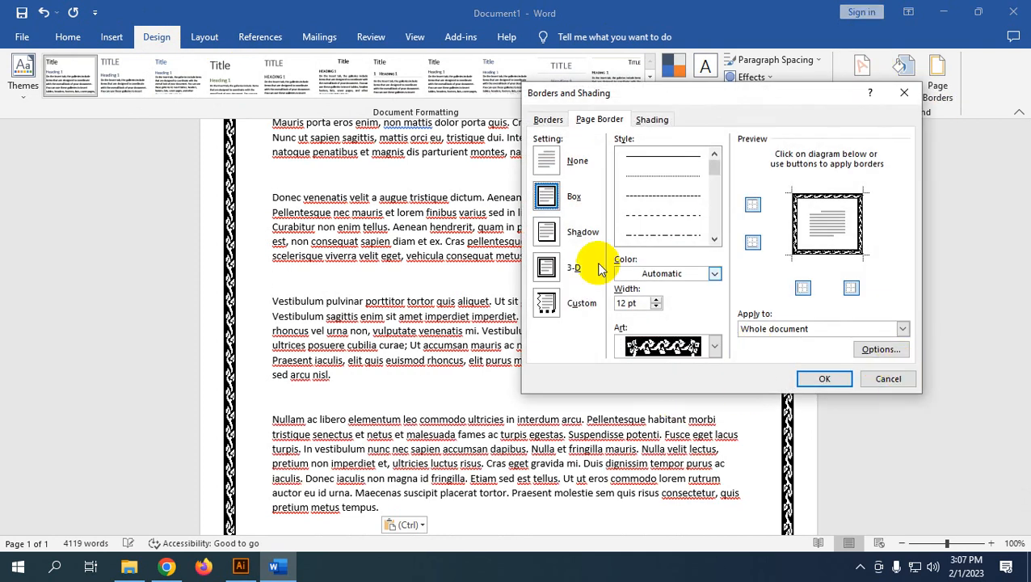
left_click(546, 161)
left_click(820, 378)
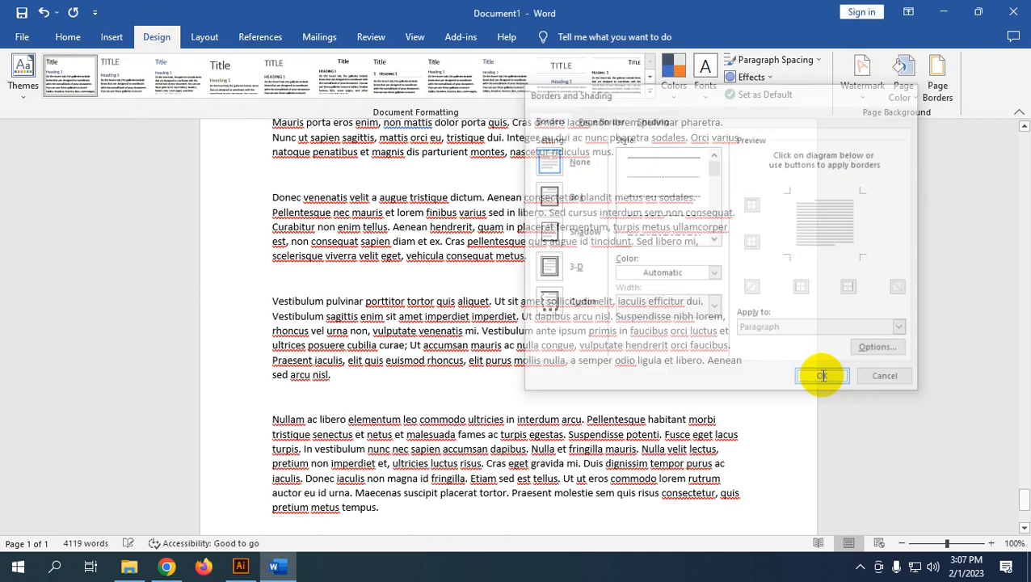
Look through the pasted text and examine how it fills the document's pages
scroll(506, 354, "down", 10)
scroll(496, 327, "up", 20)
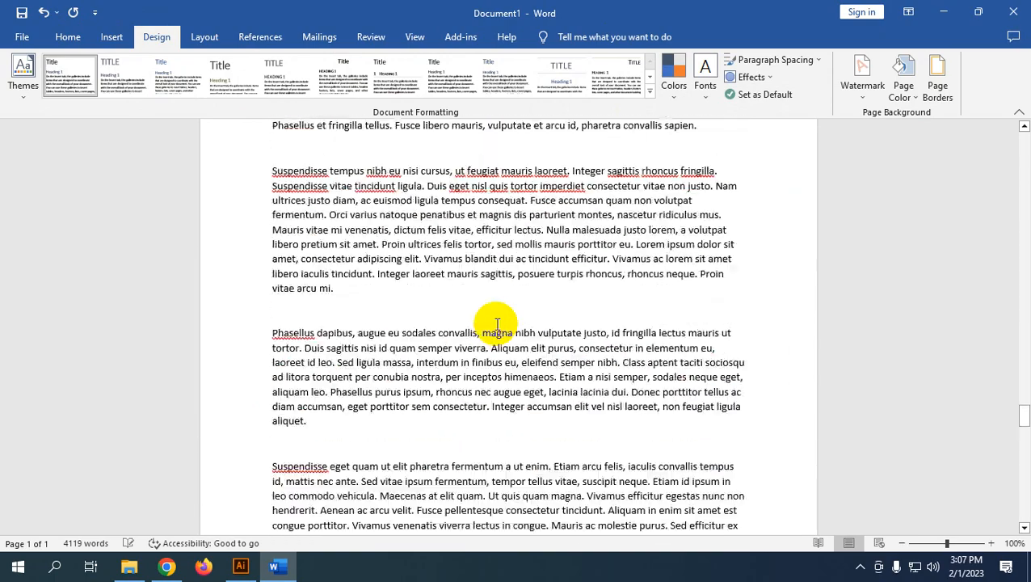
scroll(478, 322, "up", 20)
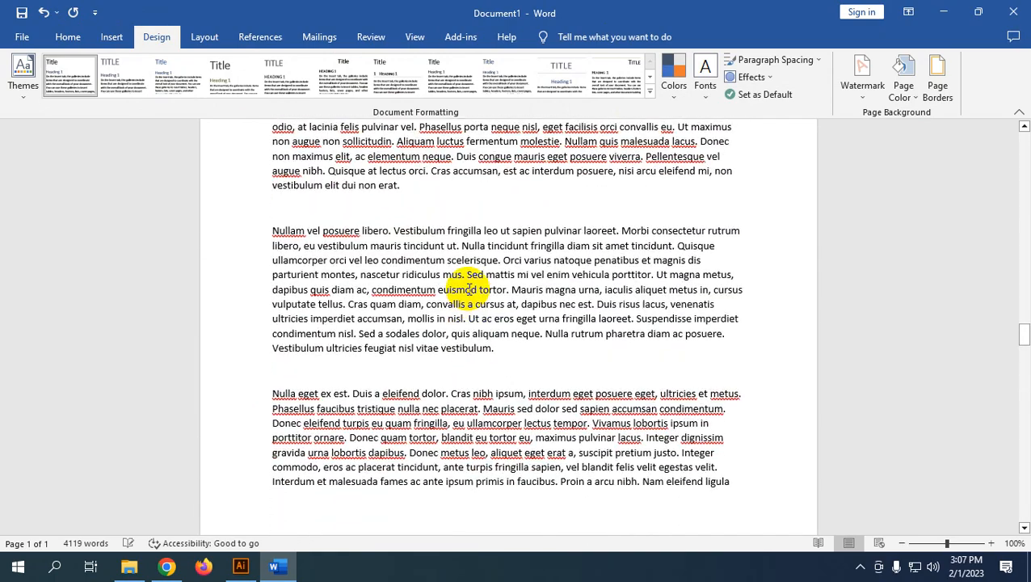
scroll(473, 338, "up", 5)
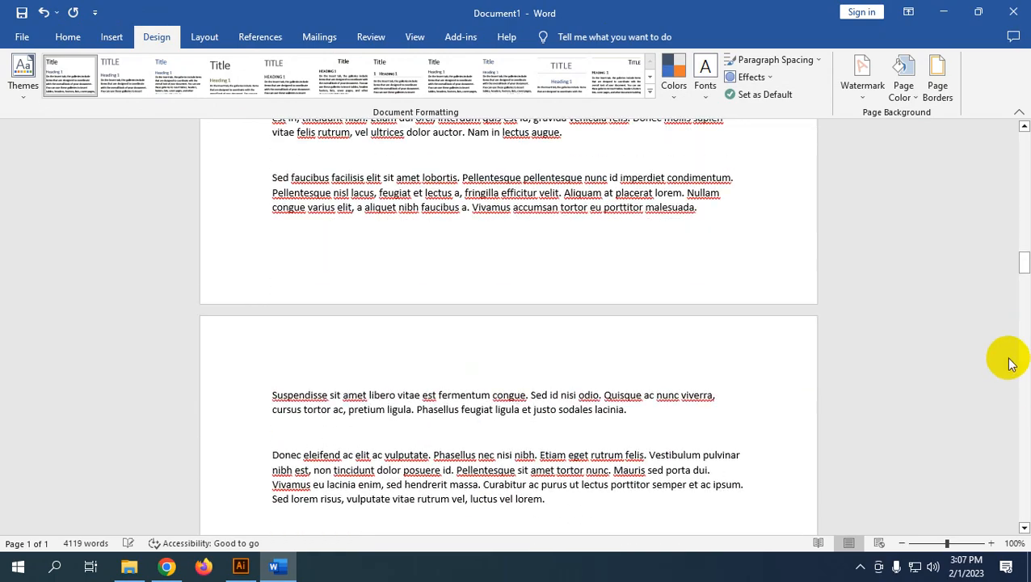
left_click_drag(1019, 260, 1024, 117)
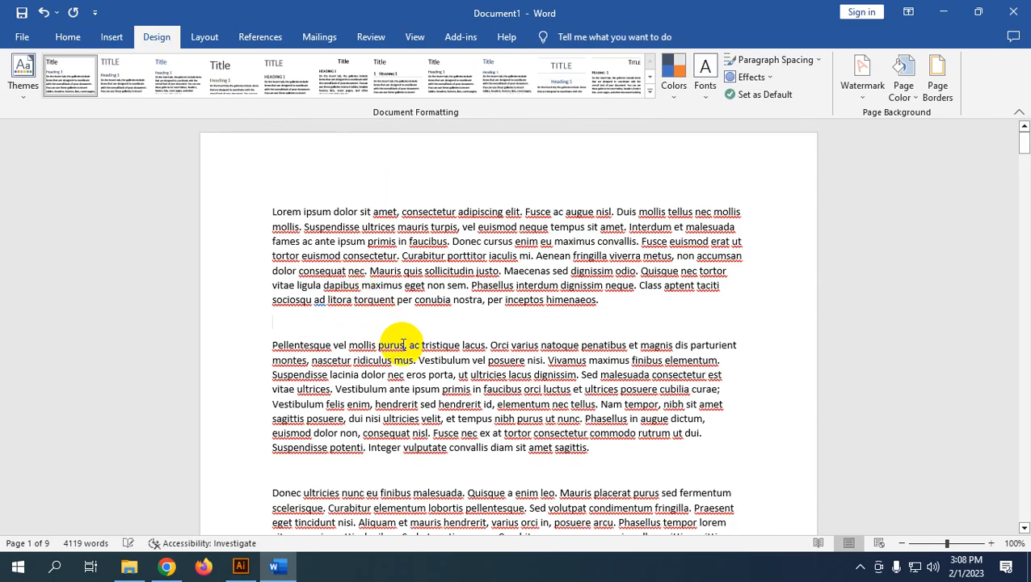
scroll(404, 339, "down", 12)
scroll(427, 329, "up", 11)
scroll(428, 330, "up", 2)
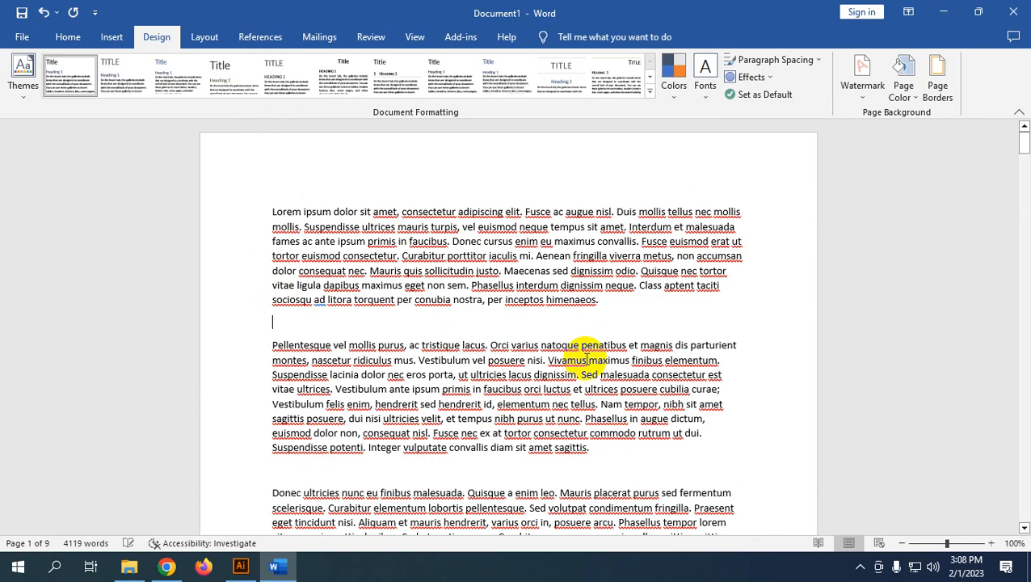
Check the document's page layout in the print preview and return to the document
key("ctrl+p")
scroll(368, 233, "down", 6)
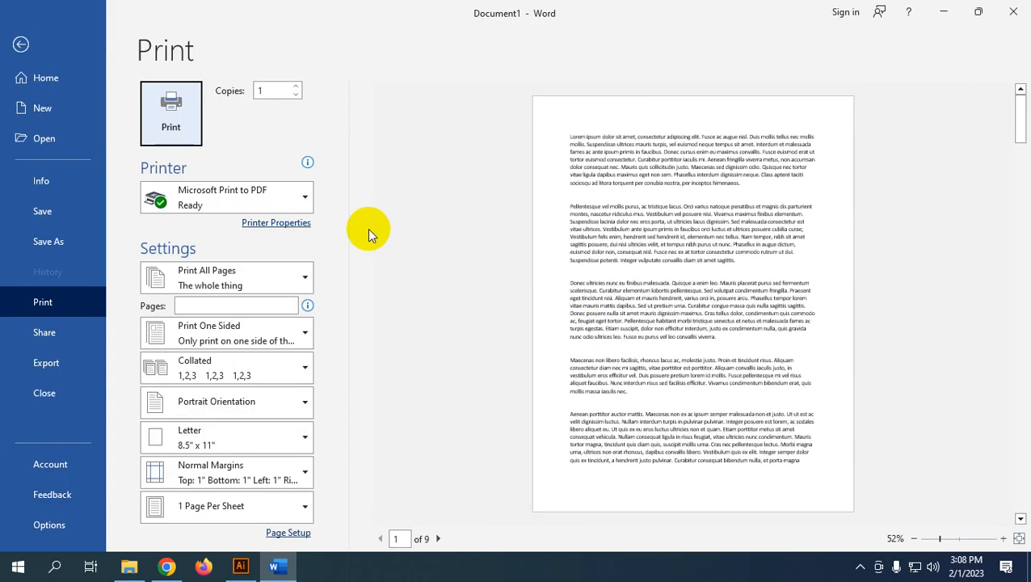
scroll(465, 310, "up", 6)
key("Escape")
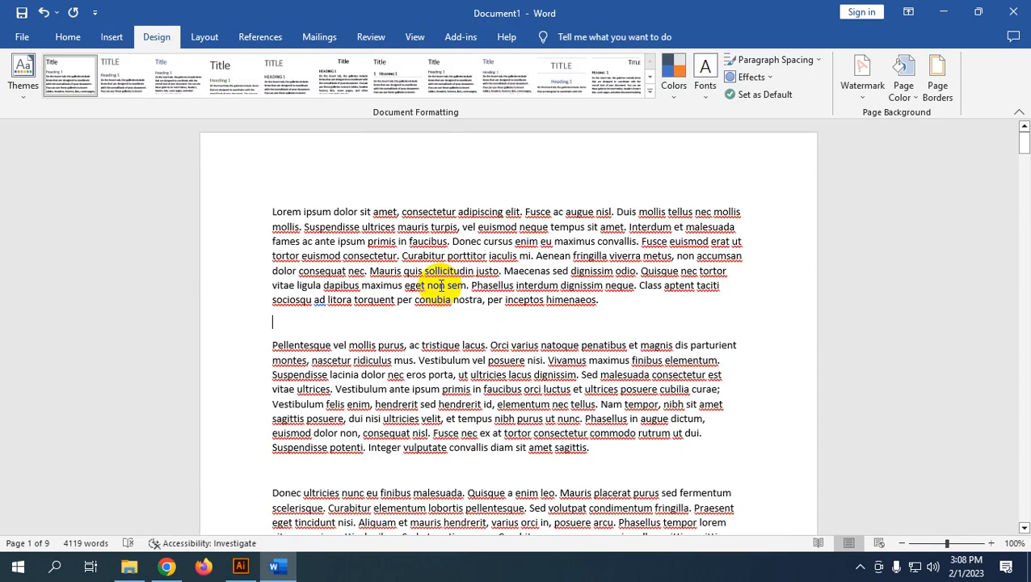
Apply the Narrow margin preset (0.5" on all sides) to the document and review the pages
left_click(206, 41)
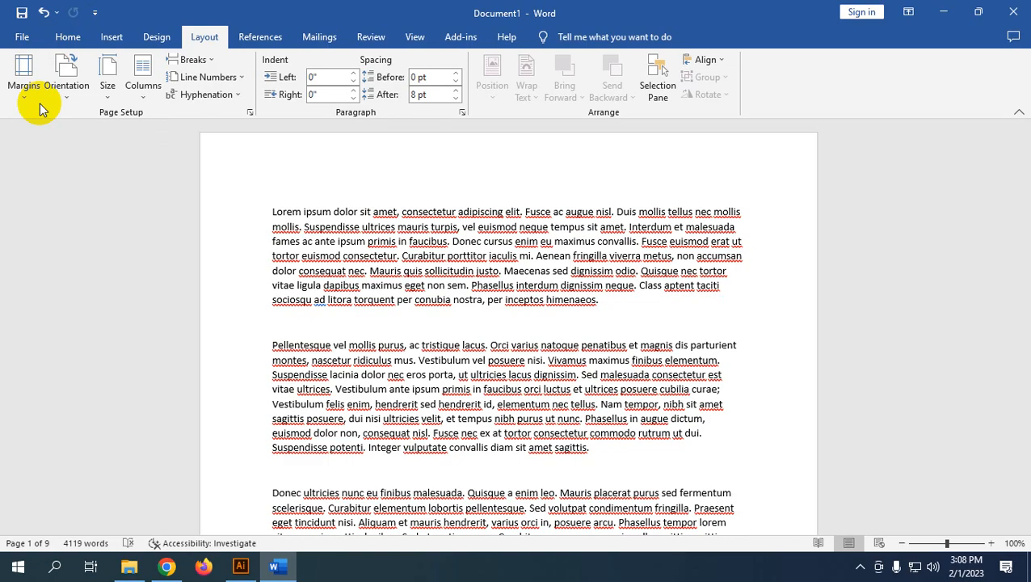
scroll(40, 109, "down", 6)
scroll(420, 299, "down", 12)
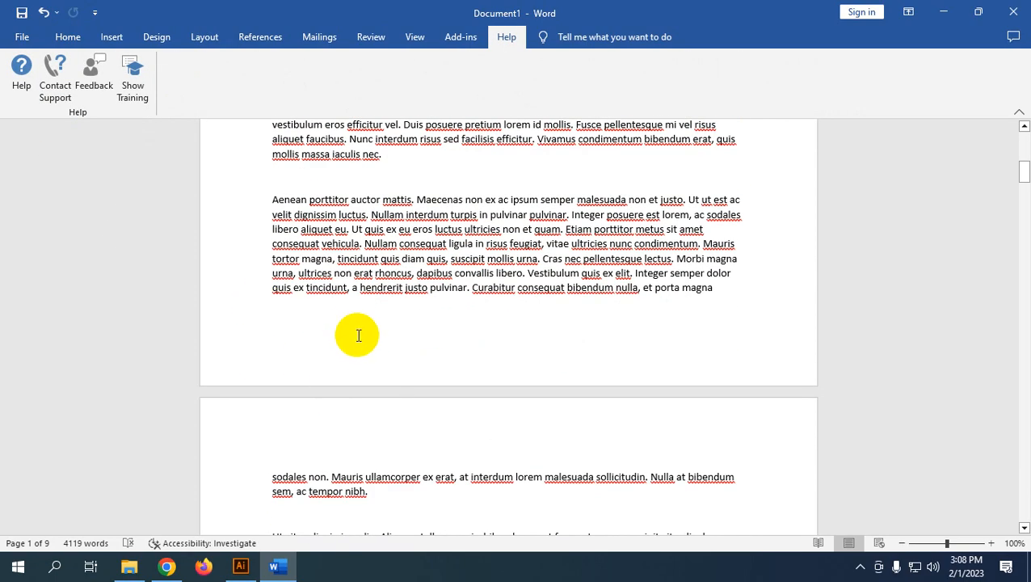
scroll(349, 317, "up", 4)
scroll(349, 316, "up", 9)
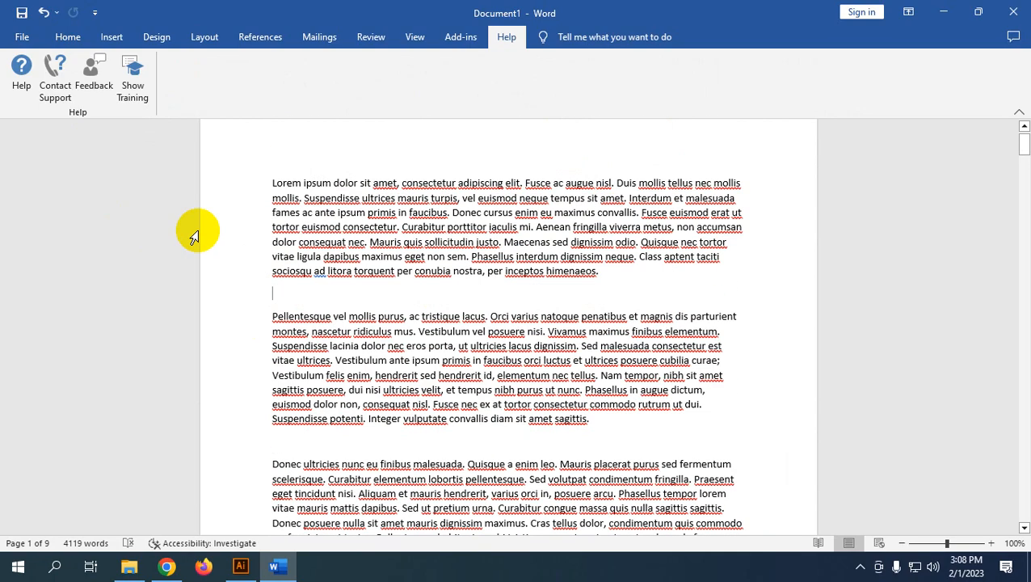
scroll(270, 56, "up", 7)
scroll(273, 58, "down", 1)
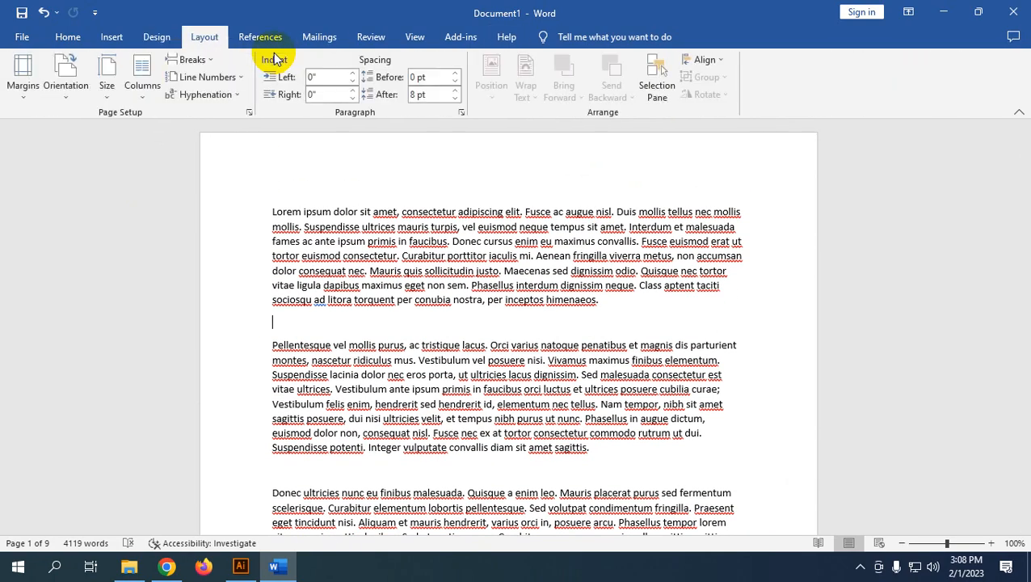
left_click(34, 95)
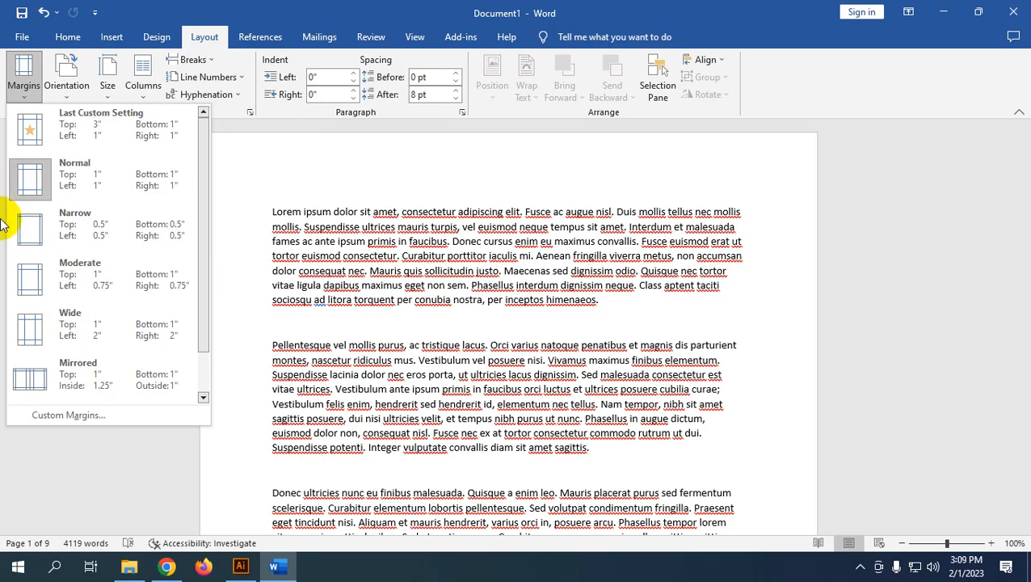
left_click(80, 235)
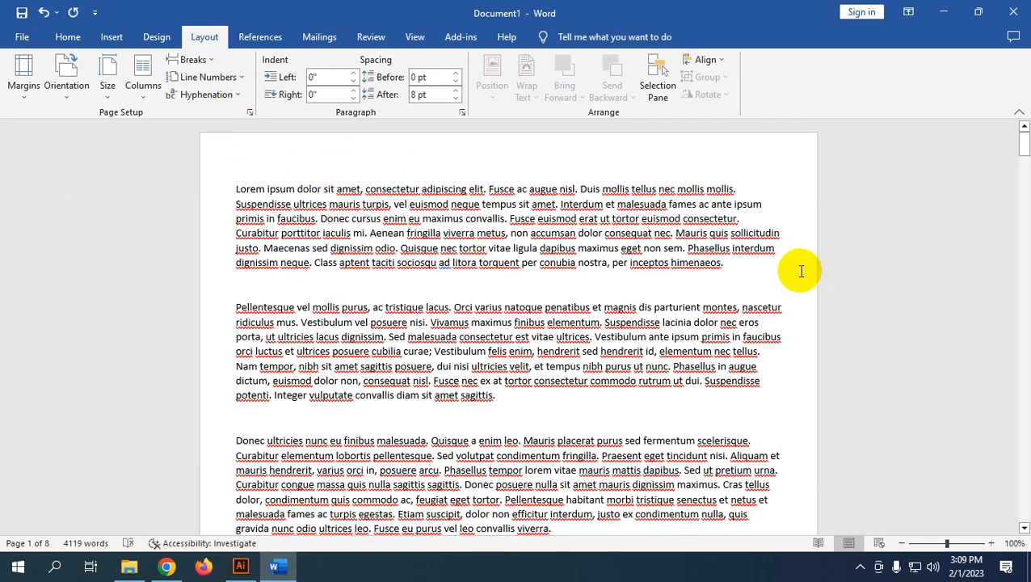
scroll(674, 361, "down", 10)
scroll(678, 374, "down", 5)
scroll(651, 361, "up", 15)
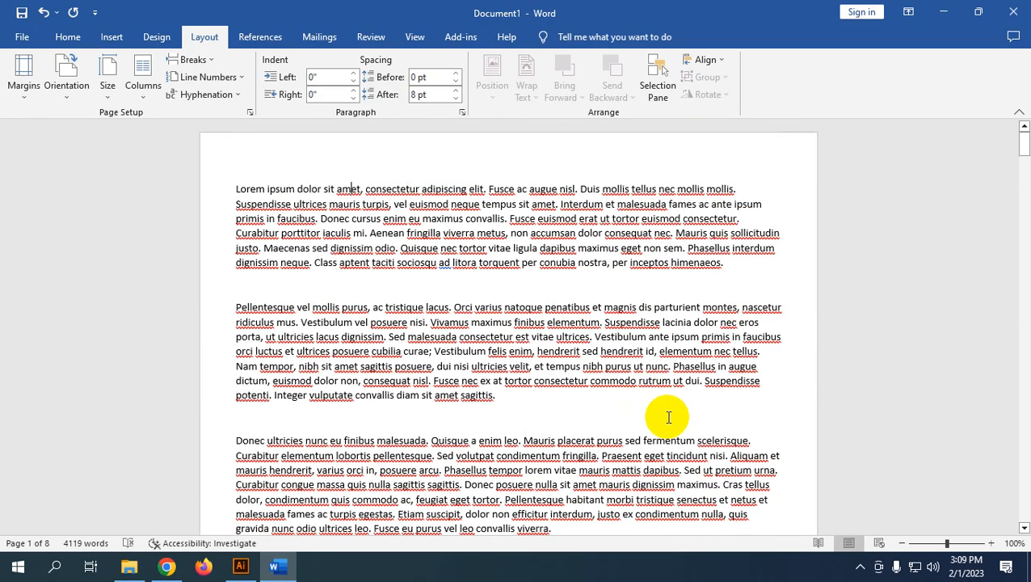
Apply custom page margins of 0.1" at the top, bottom, left and right to the whole document
left_click(23, 89)
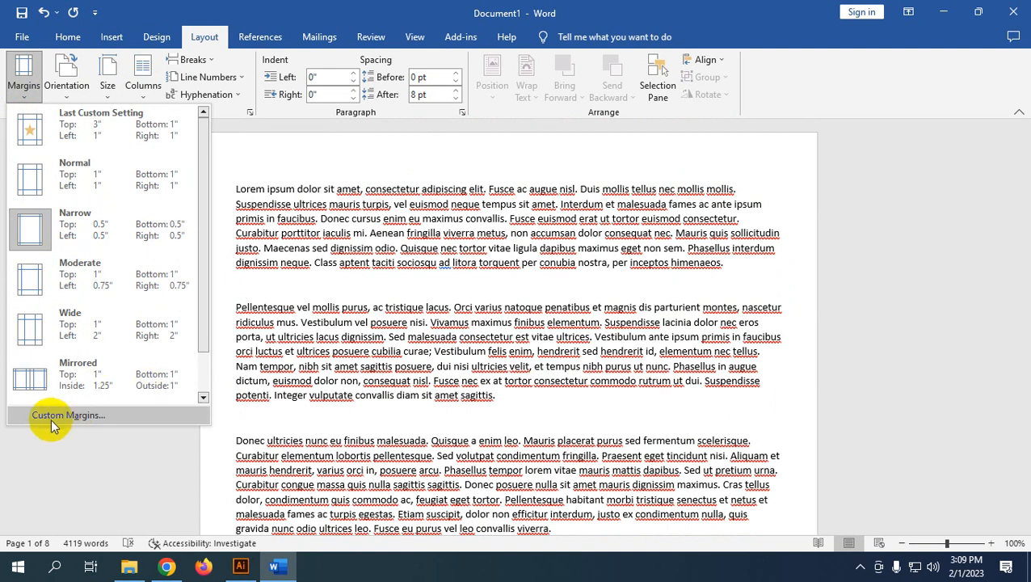
left_click(101, 415)
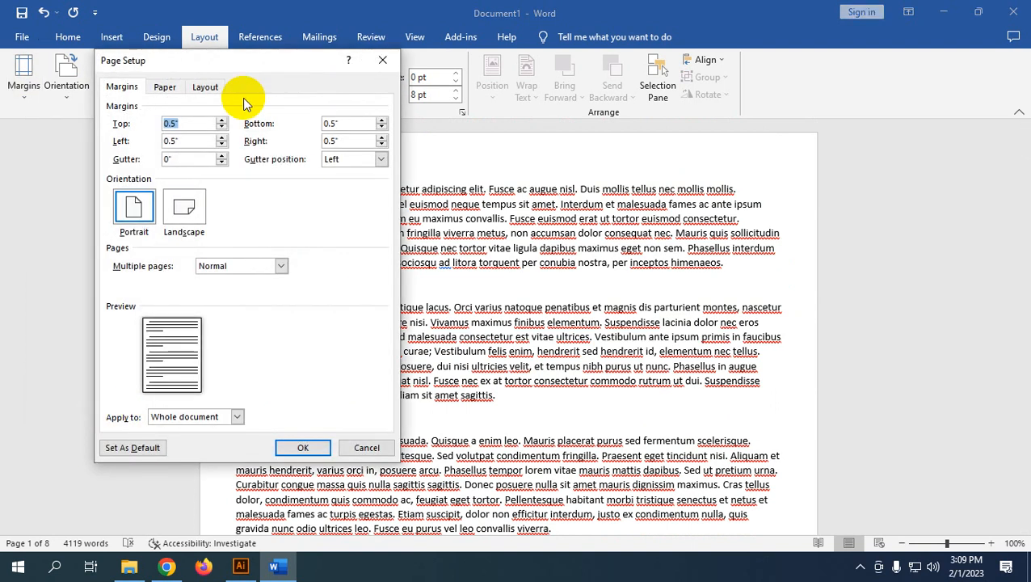
left_click_drag(243, 74, 518, 75)
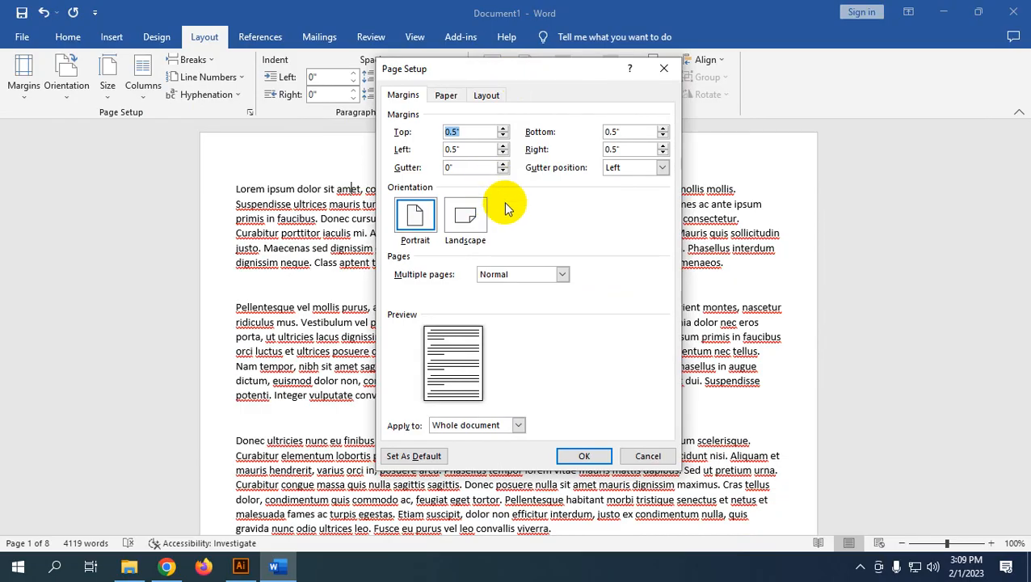
left_click(503, 138)
left_click(503, 137)
left_click(504, 137)
left_click(504, 137)
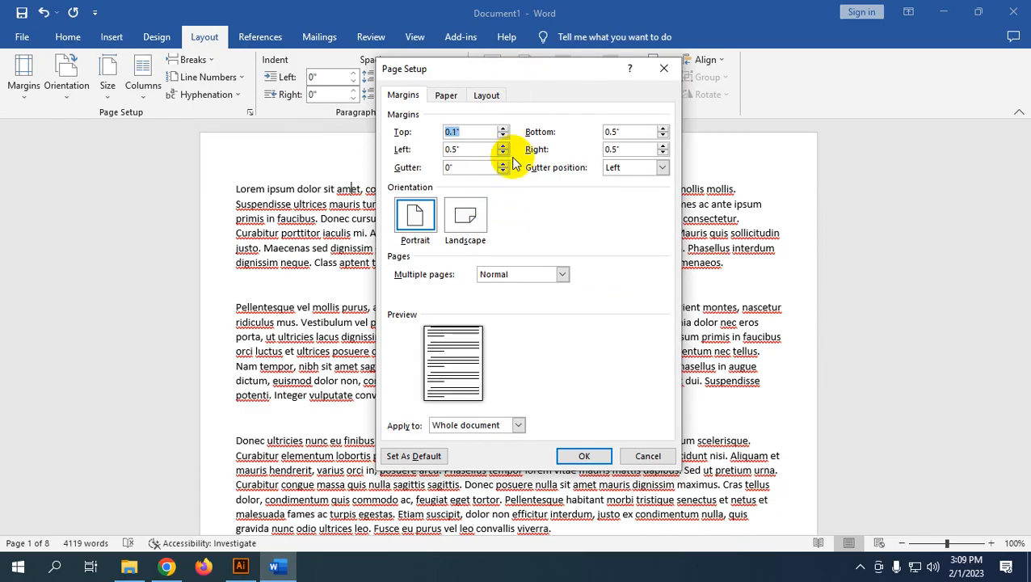
left_click(503, 154)
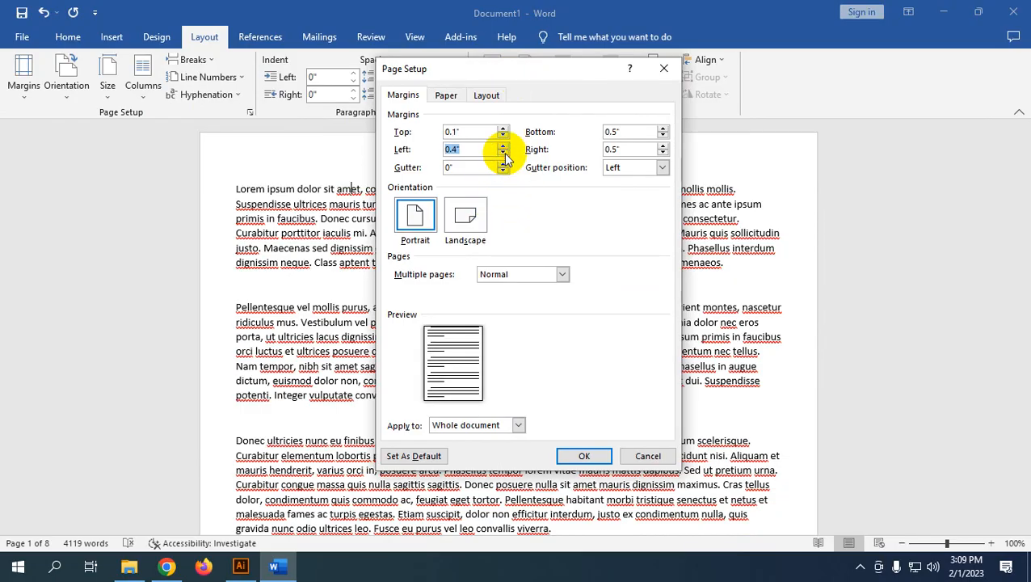
left_click(663, 137)
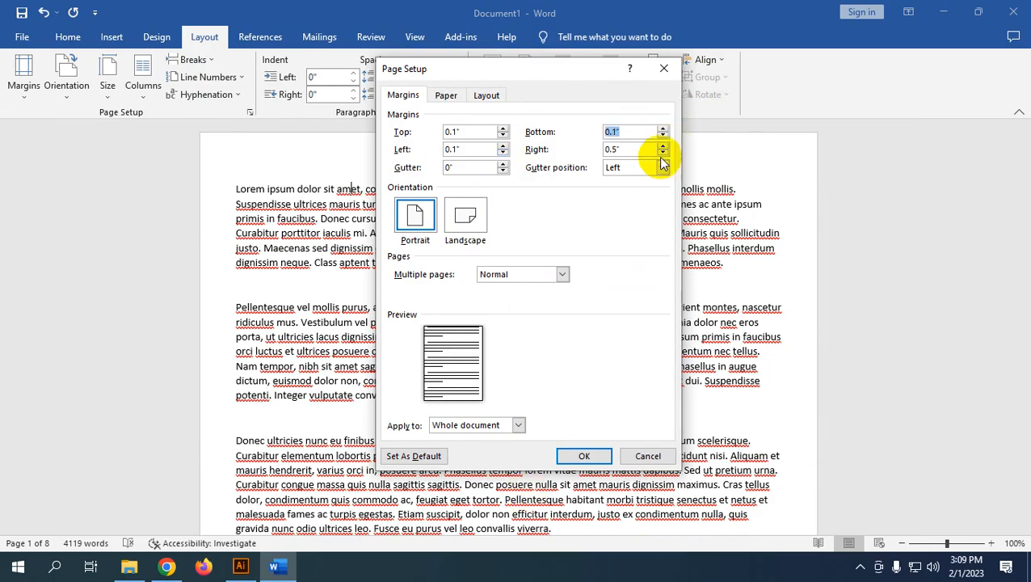
left_click(663, 154)
left_click(590, 455)
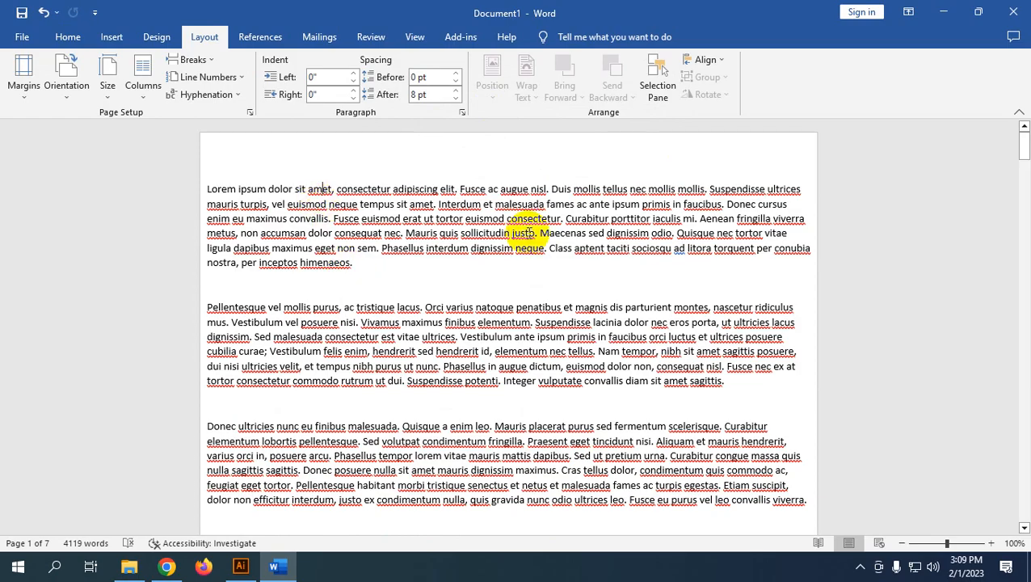
Apply the Narrow margin preset (0.5" on all sides) to the document again
left_click(23, 85)
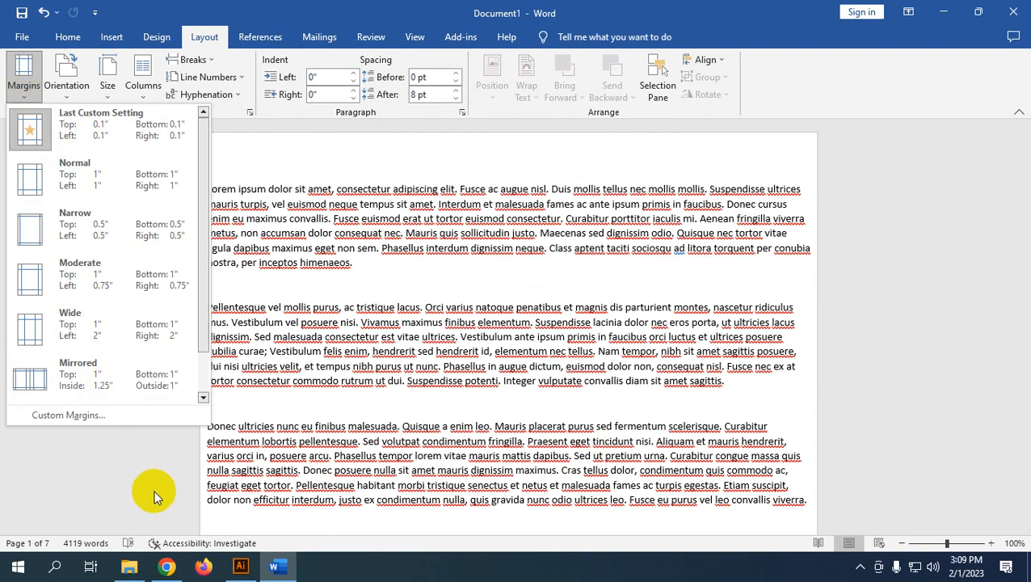
left_click(131, 209)
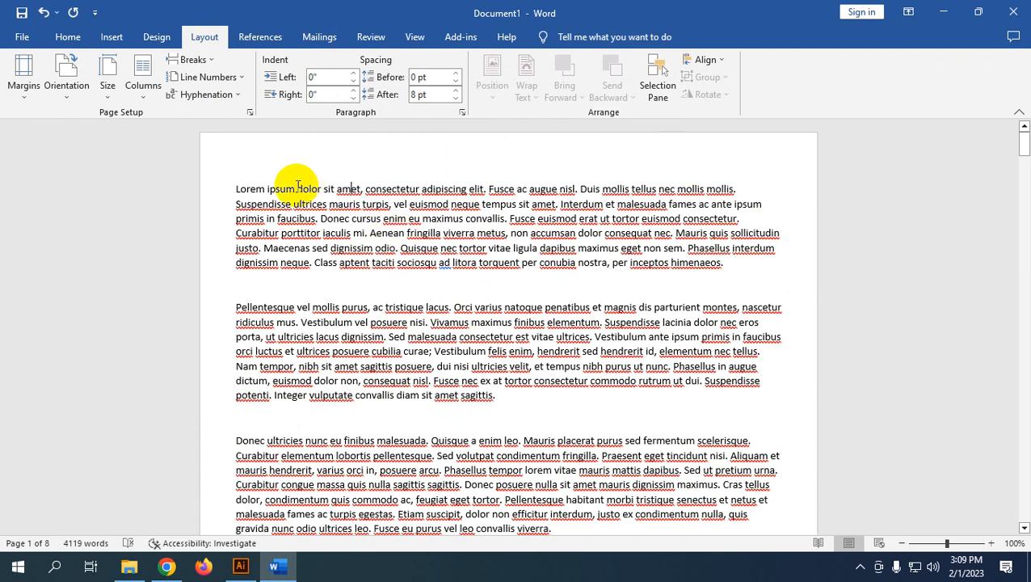
Switch the document's page orientation to Landscape and review the pages
left_click(80, 101)
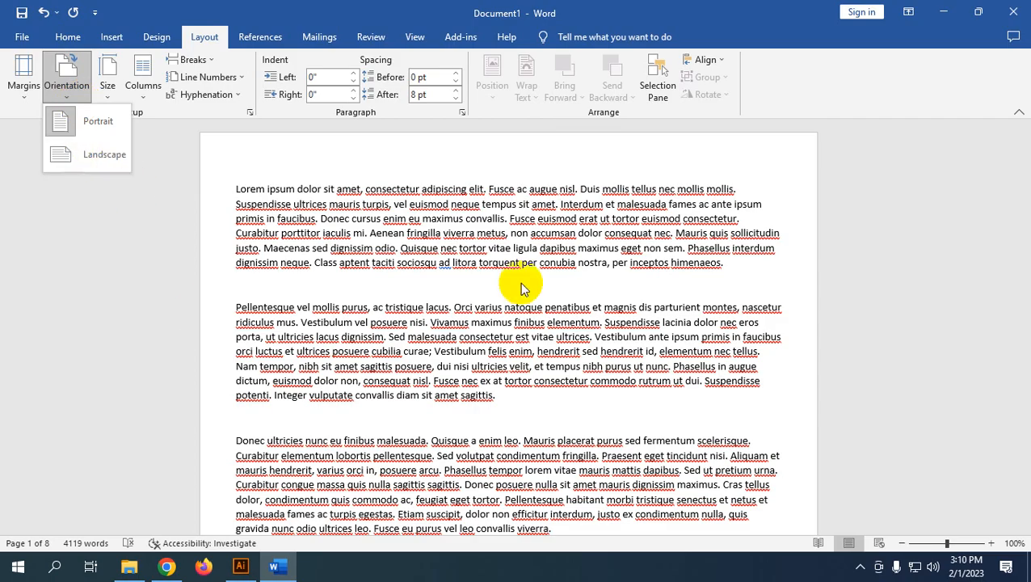
scroll(533, 284, "down", 6, "ctrl")
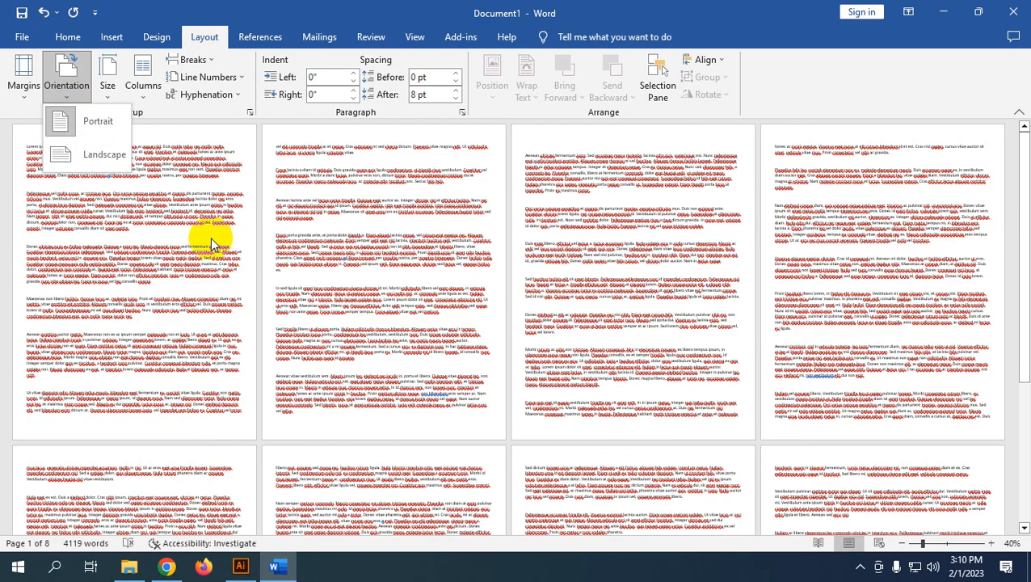
left_click(369, 229)
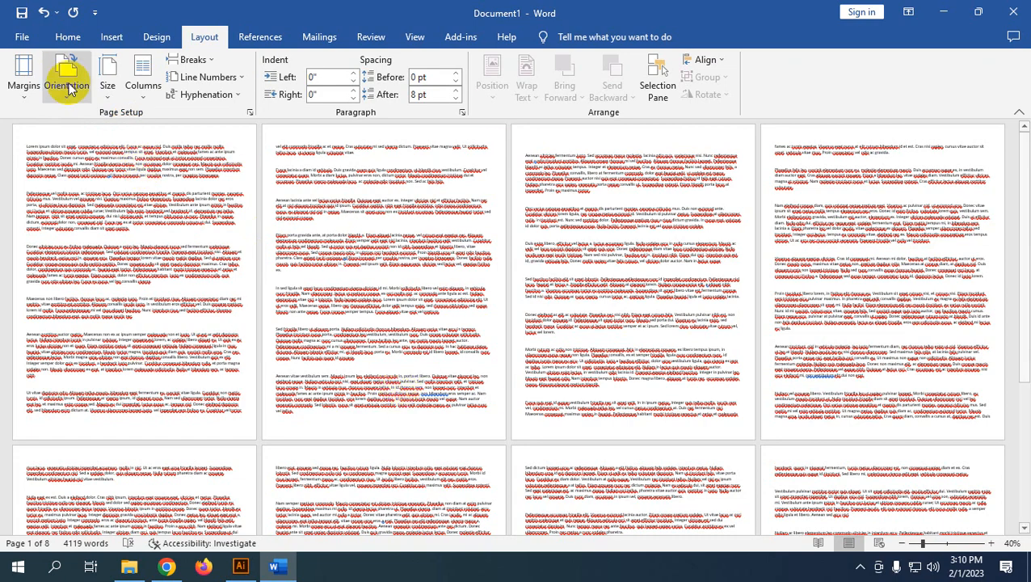
left_click(104, 89)
left_click(69, 87)
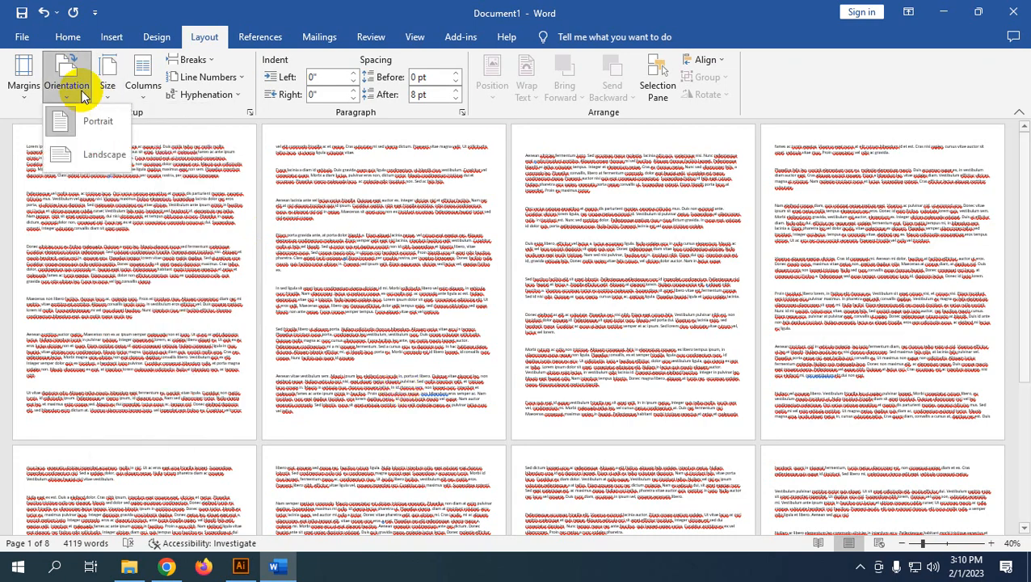
left_click(98, 153)
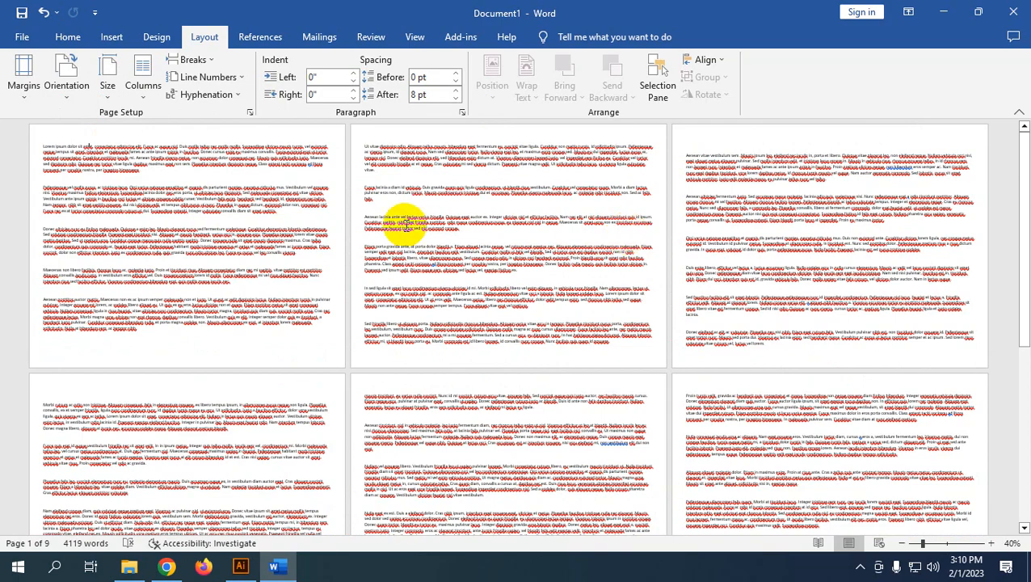
scroll(420, 234, "up", 2, "ctrl")
scroll(576, 302, "up", 1, "ctrl")
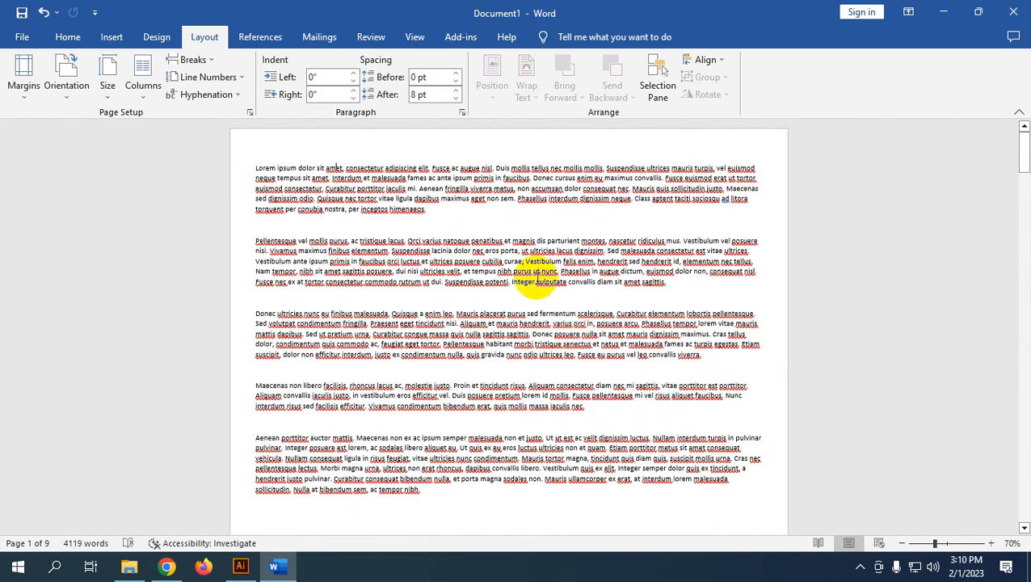
left_click(70, 87)
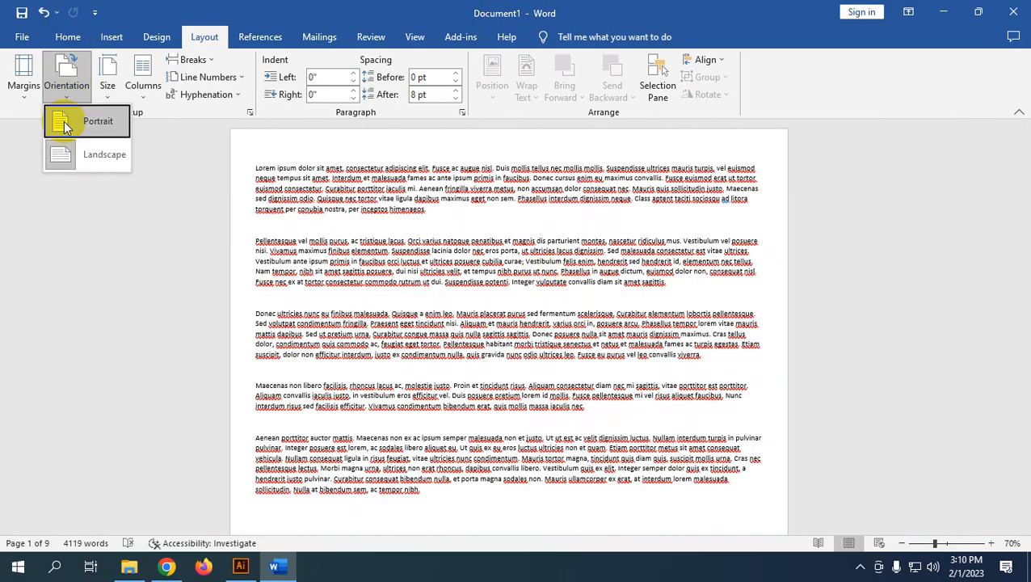
left_click(85, 155)
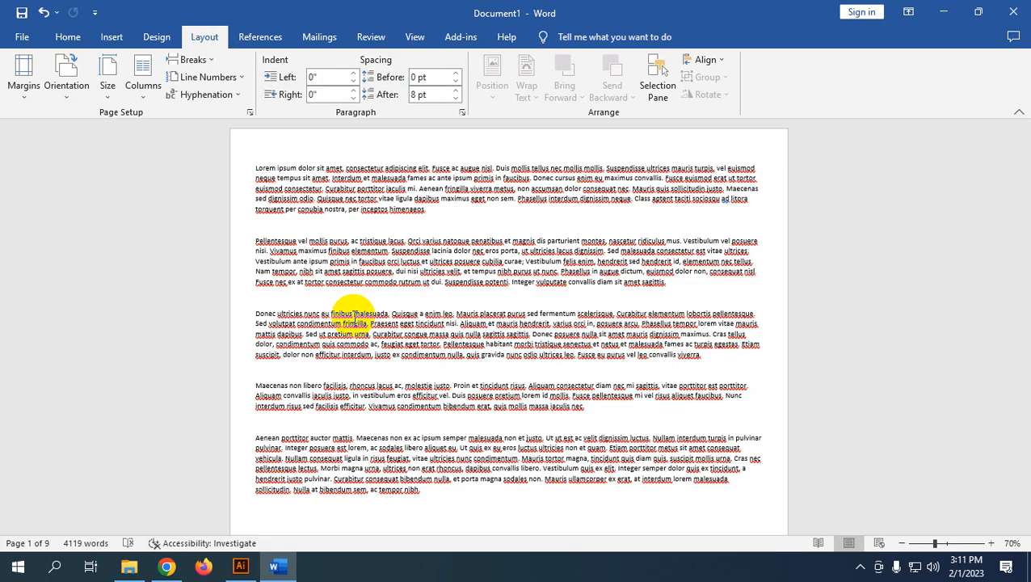
Set the document's paper size to A4 (8.27" x 11.69")
left_click(77, 102)
left_click(78, 103)
left_click(104, 99)
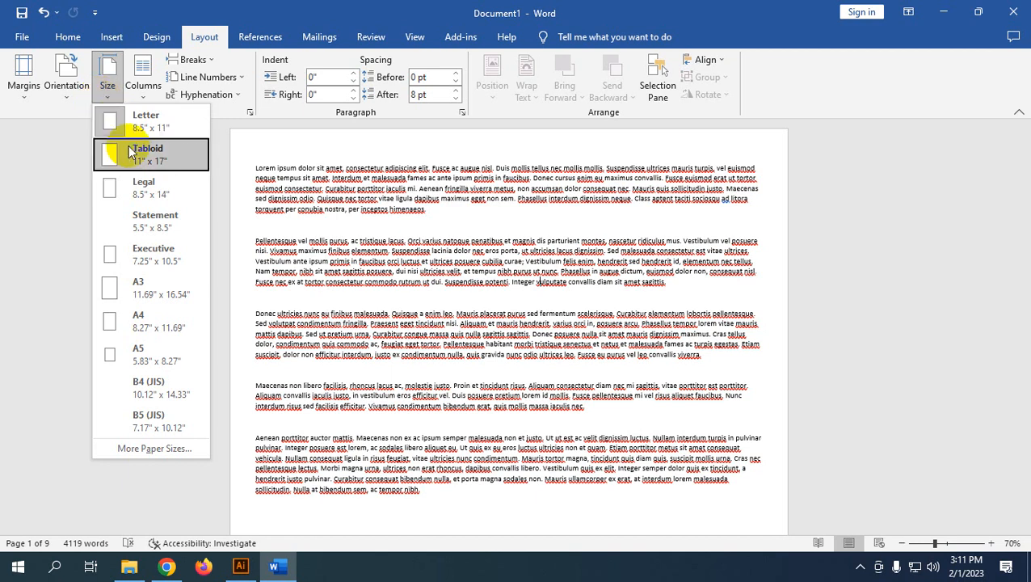
left_click(148, 328)
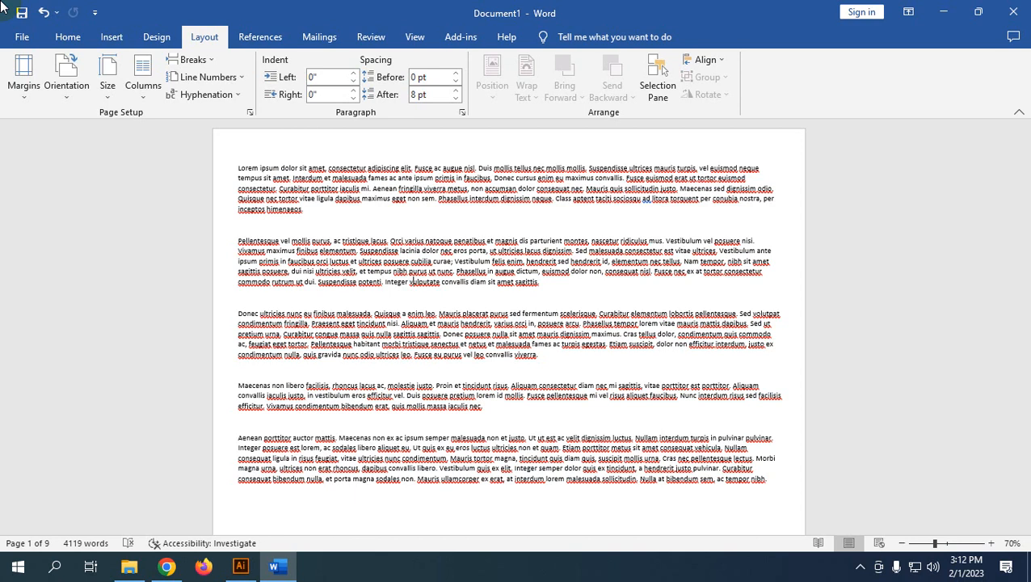
Set the document's paper size to Legal (8.5" x 14")
left_click(106, 89)
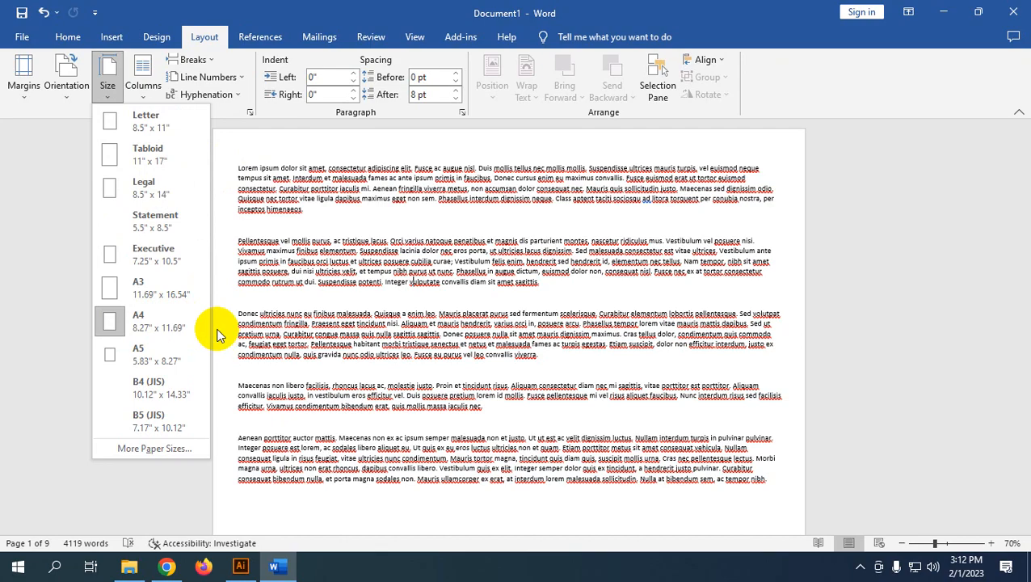
left_click(170, 190)
scroll(446, 283, "down", 2)
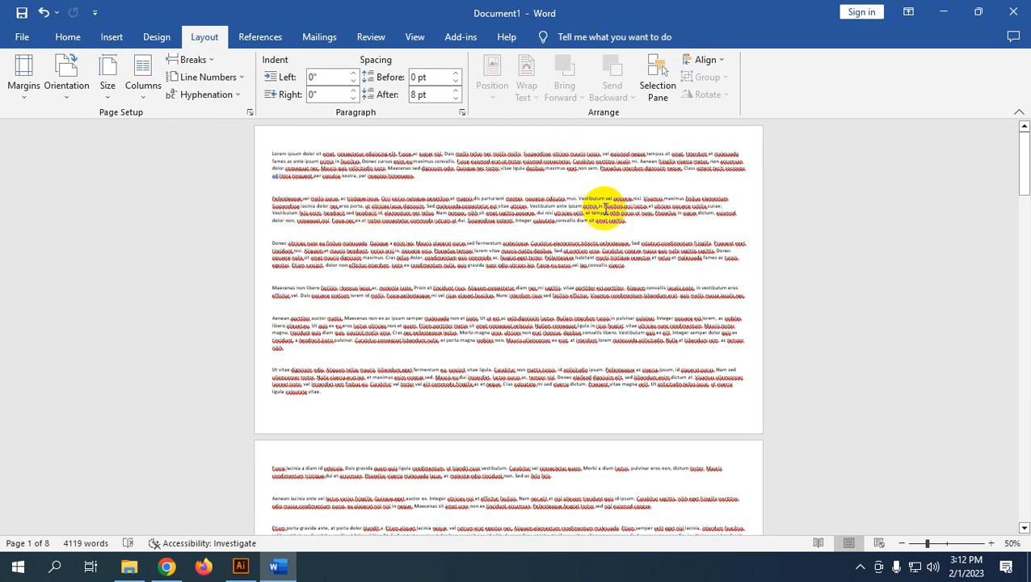
Switch the document's page orientation to Portrait and review how the text fills the pages
left_click(81, 91)
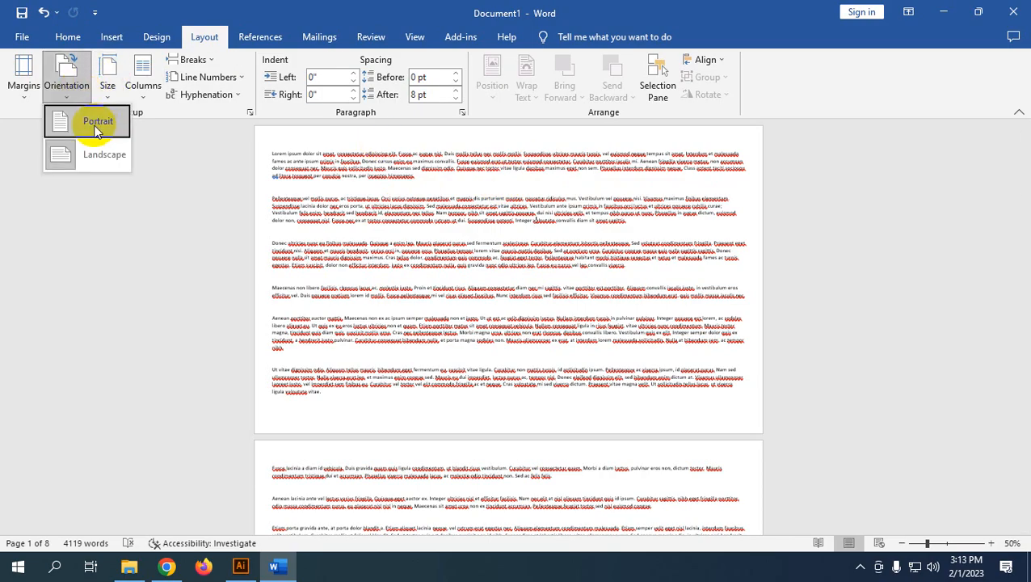
left_click(92, 125)
scroll(437, 258, "down", 2)
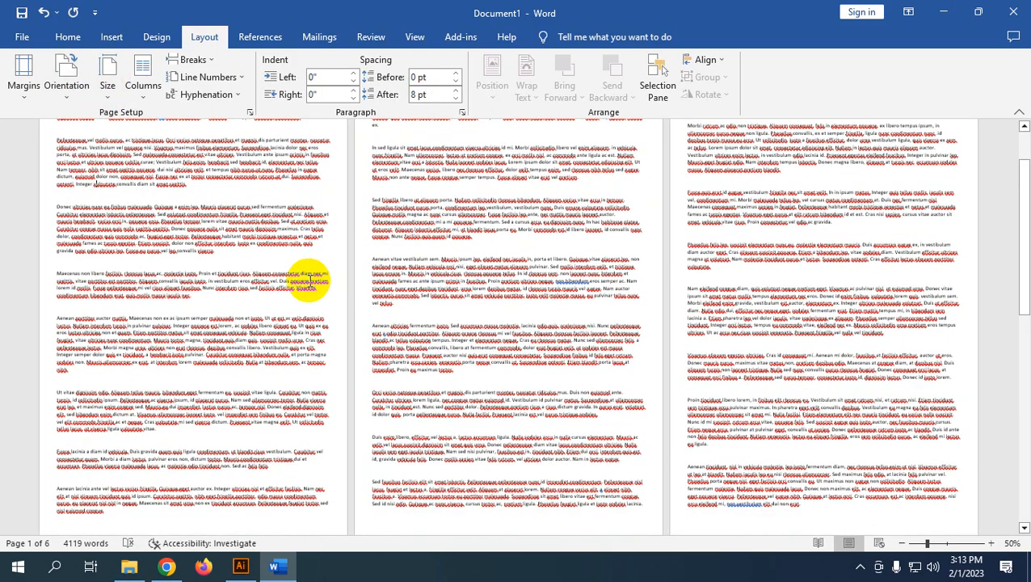
scroll(277, 265, "up", 3, "ctrl")
scroll(412, 263, "down", 4, "ctrl")
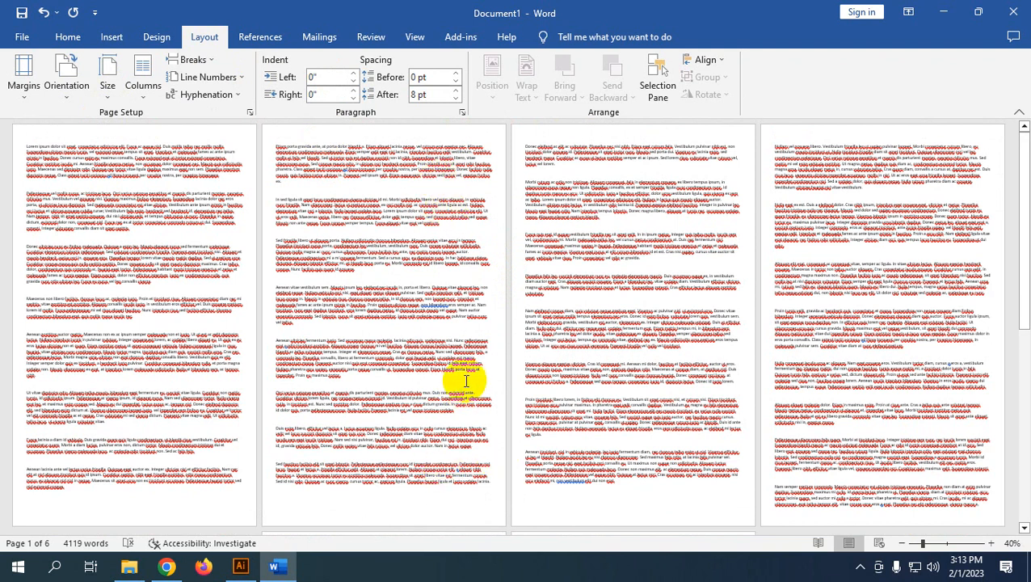
scroll(488, 391, "up", 3, "ctrl")
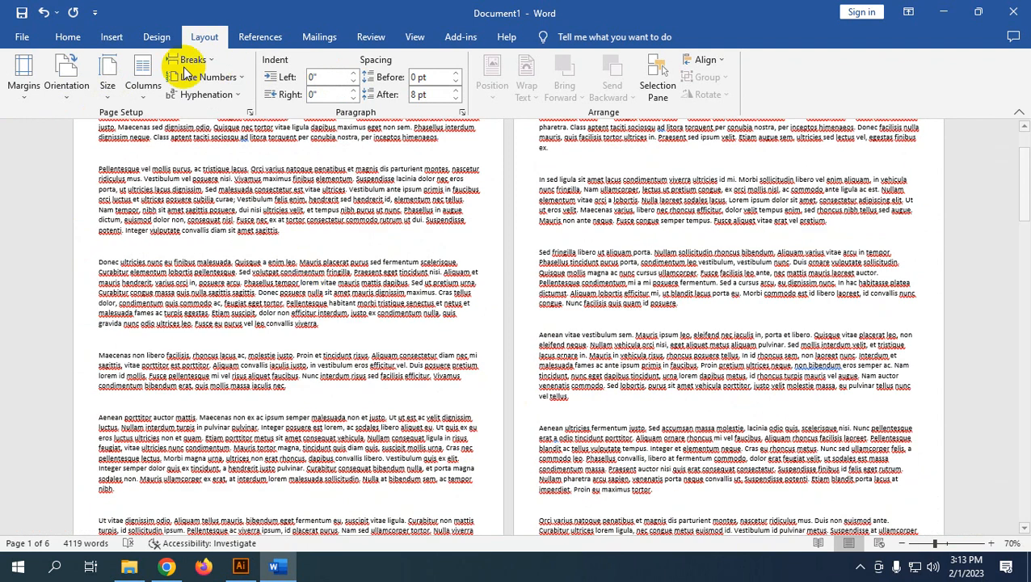
Check the available paper sizes, keep Legal (8.5" x 14"), and return to the start of the document
left_click(103, 80)
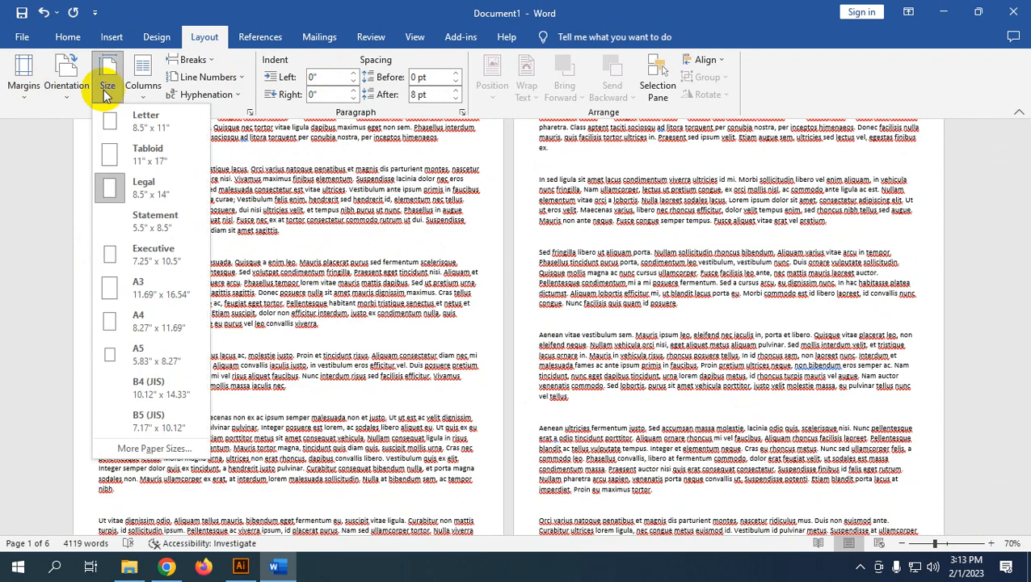
left_click(160, 204)
scroll(323, 323, "up", 2)
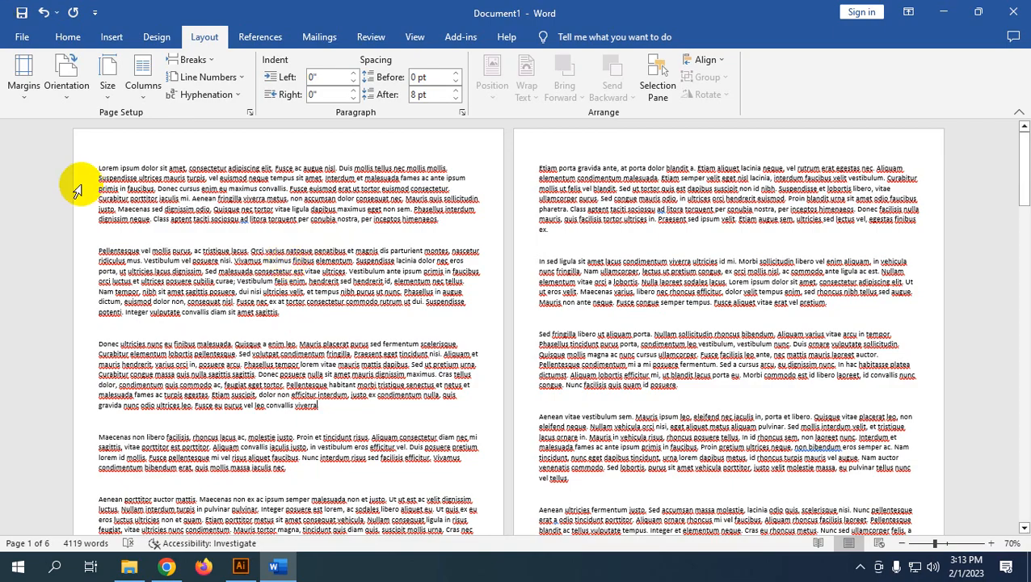
Push the first page's text down with seven blank lines and delete the stray letter "L" left above it
key("Return")
key("Return")
key("Return")
key("Return")
key("Return")
key("Return")
key("Return")
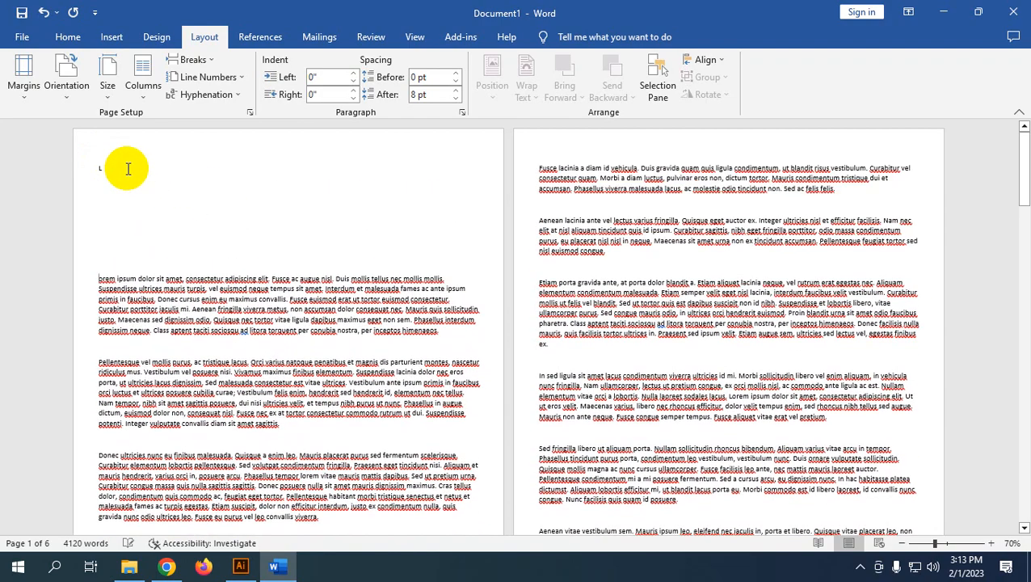
left_click(78, 170)
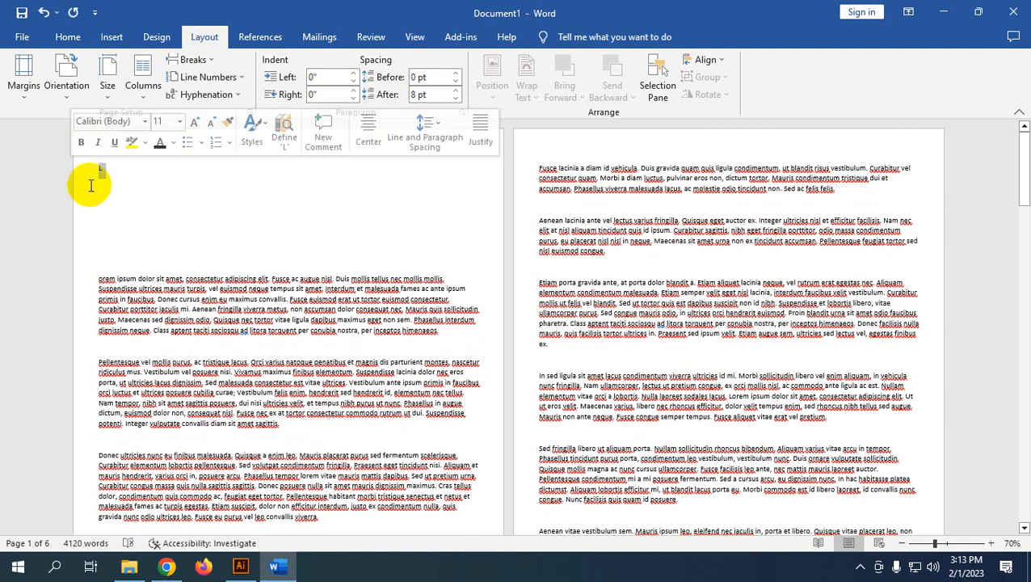
key("BackSpace")
key("Return")
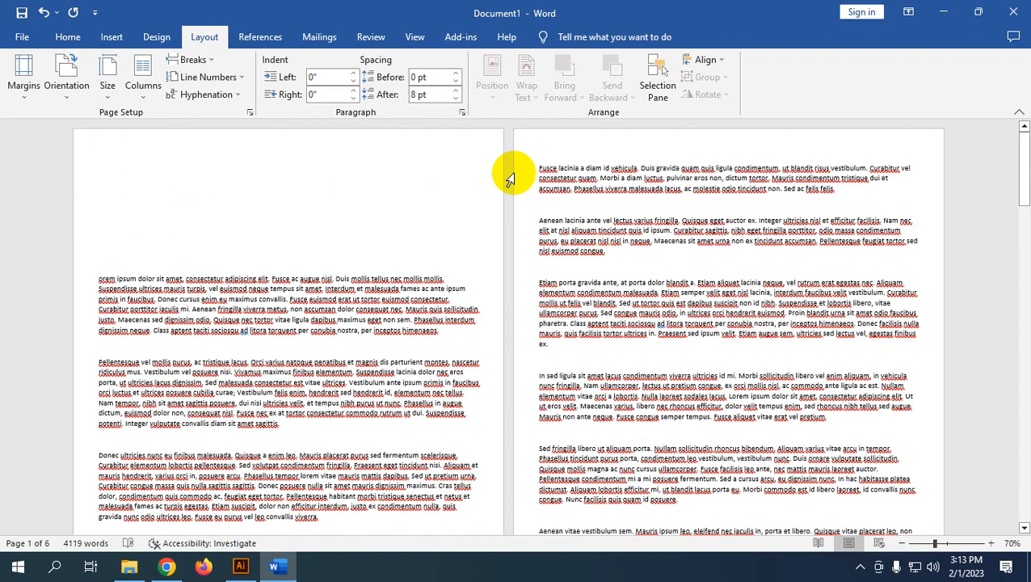
Insert seven blank lines above the "Fusce lacinia" paragraph at the start of the second page
left_click(538, 167)
key("Return")
key("Return")
key("Return")
key("Return")
key("Return")
key("Return")
key("Return")
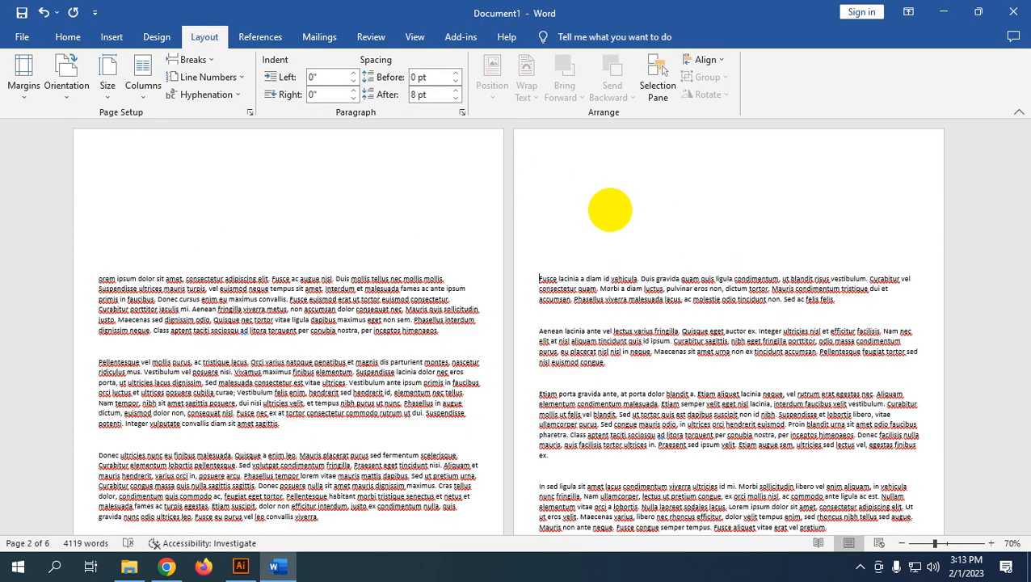
Delete the seven blank lines above the "Fusce lacinia" paragraph on the second page
key("BackSpace")
key("BackSpace")
key("BackSpace")
key("BackSpace")
key("BackSpace")
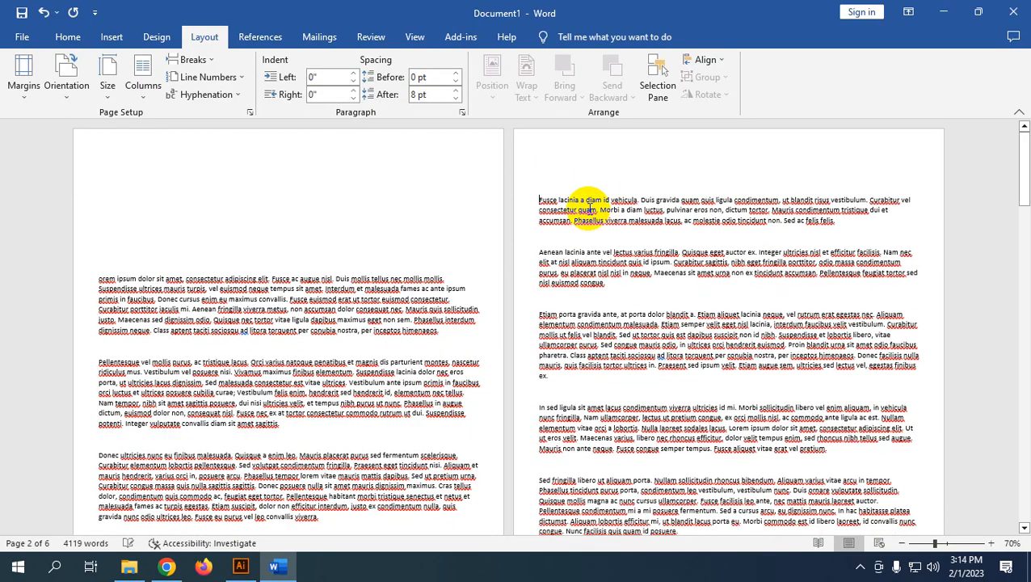
key("BackSpace")
key("BackSpace")
Delete the blank lines above the first paragraph so the first page's text starts at the top margin
left_click(235, 250)
key("BackSpace")
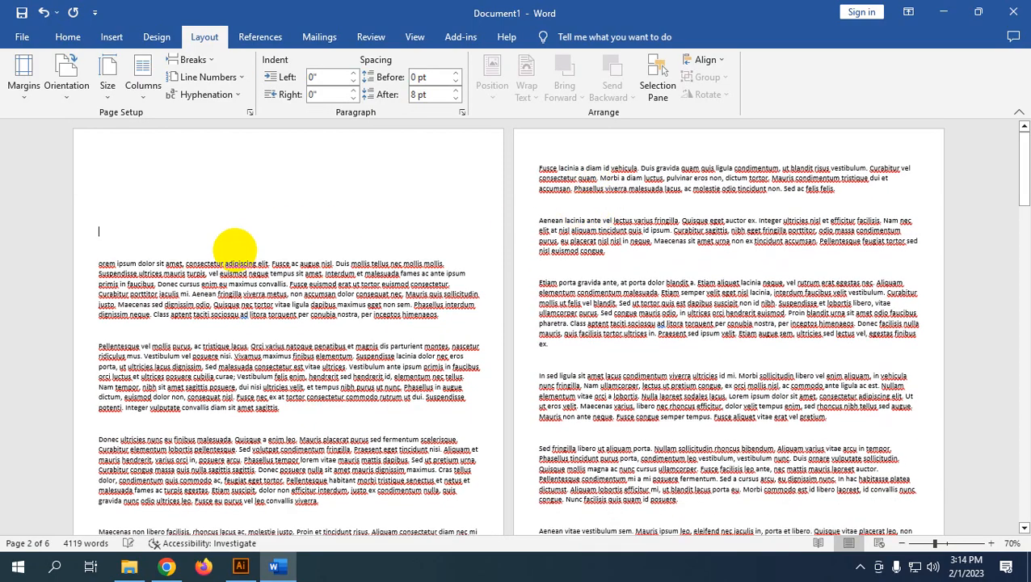
key("BackSpace")
key("BackSpace")
key("BackSpace")
key("BackSpace")
key("BackSpace")
key("BackSpace")
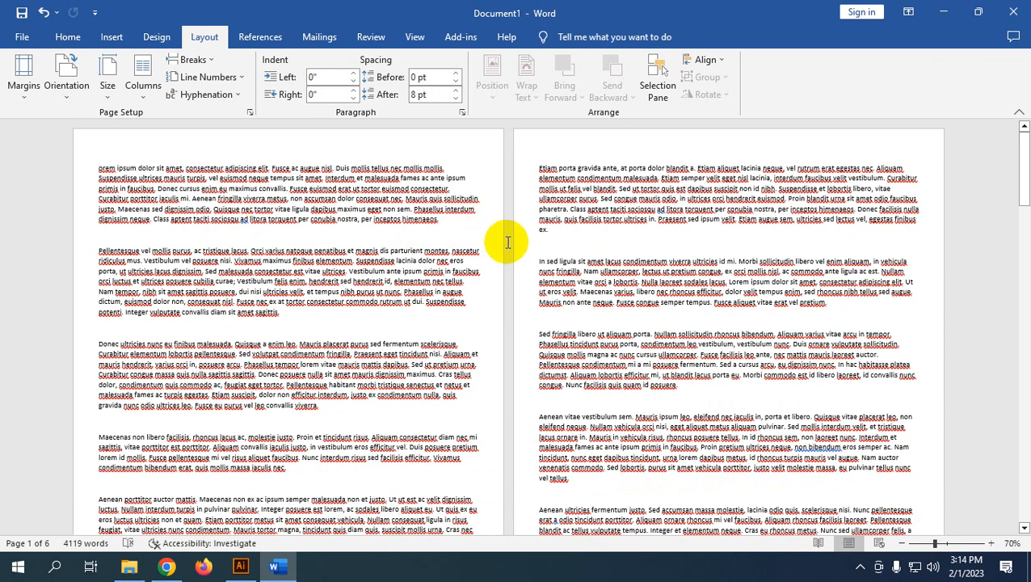
Set the custom top margin to 3" for the whole document
left_click(32, 90)
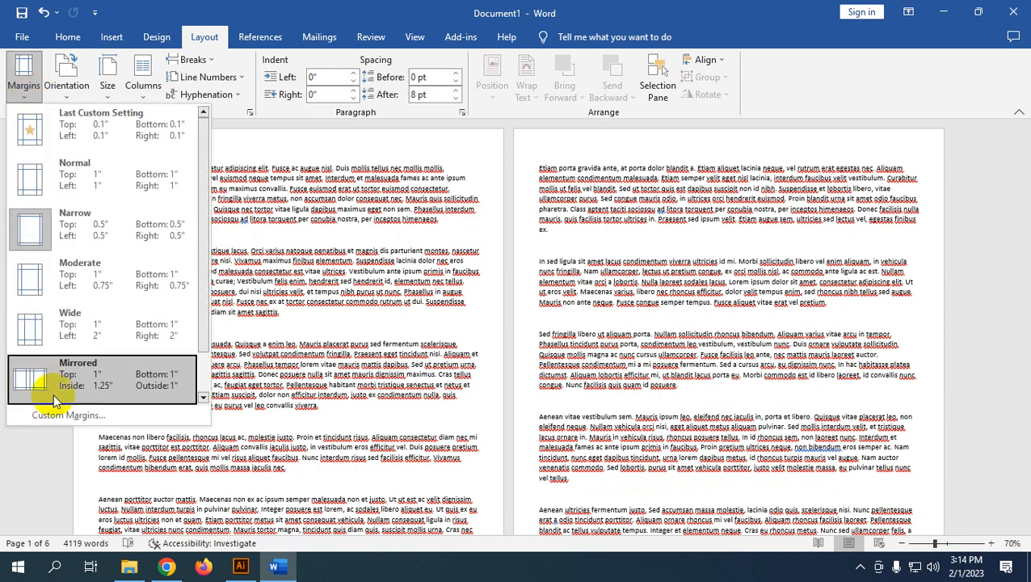
left_click(67, 417)
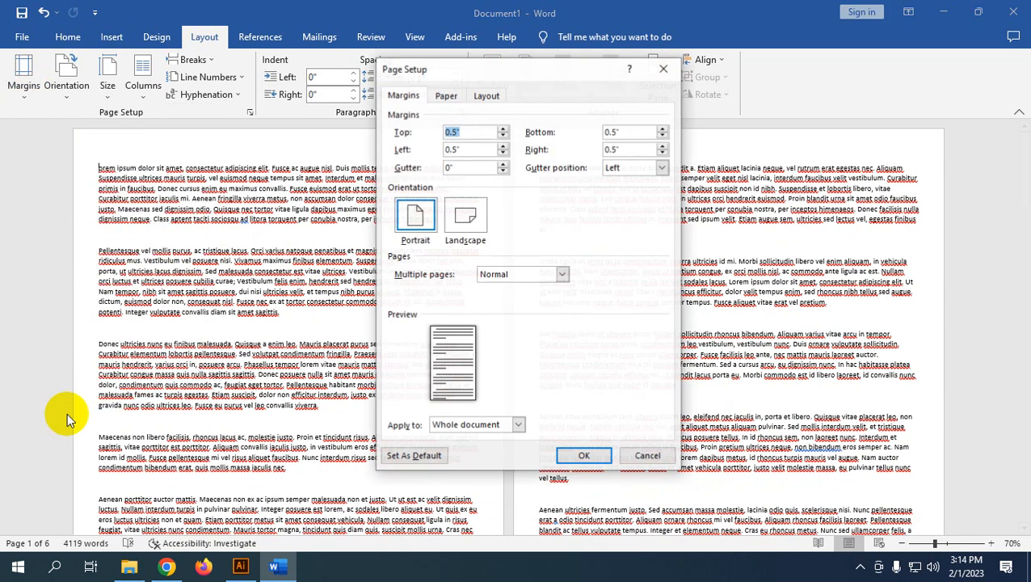
left_click(503, 129)
left_click(502, 128)
left_click(502, 128)
left_click(502, 128)
left_click(503, 129)
left_click(503, 128)
left_click(505, 129)
left_click(504, 130)
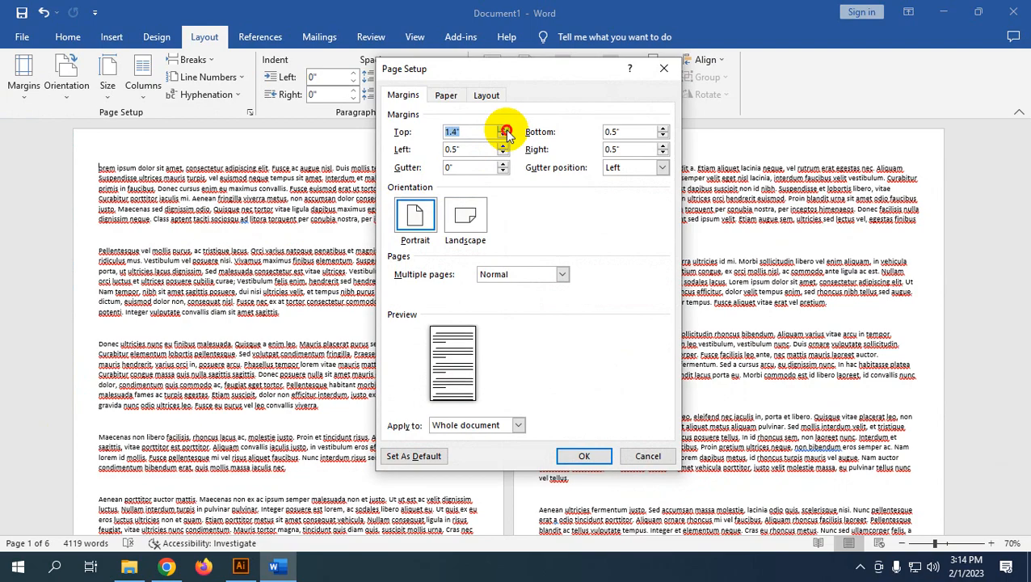
left_click(504, 129)
left_click(504, 129)
left_click(504, 130)
left_click(504, 130)
left_click(504, 130)
left_click(505, 129)
left_click(504, 130)
left_click(504, 130)
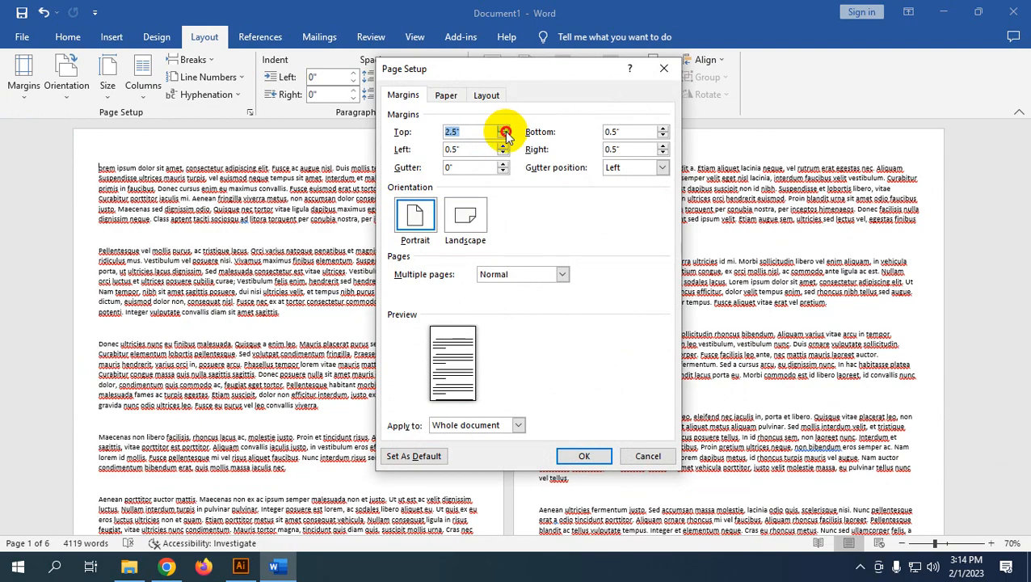
left_click(504, 130)
left_click(504, 130)
left_click(505, 130)
left_click(504, 130)
left_click(504, 130)
left_click(504, 131)
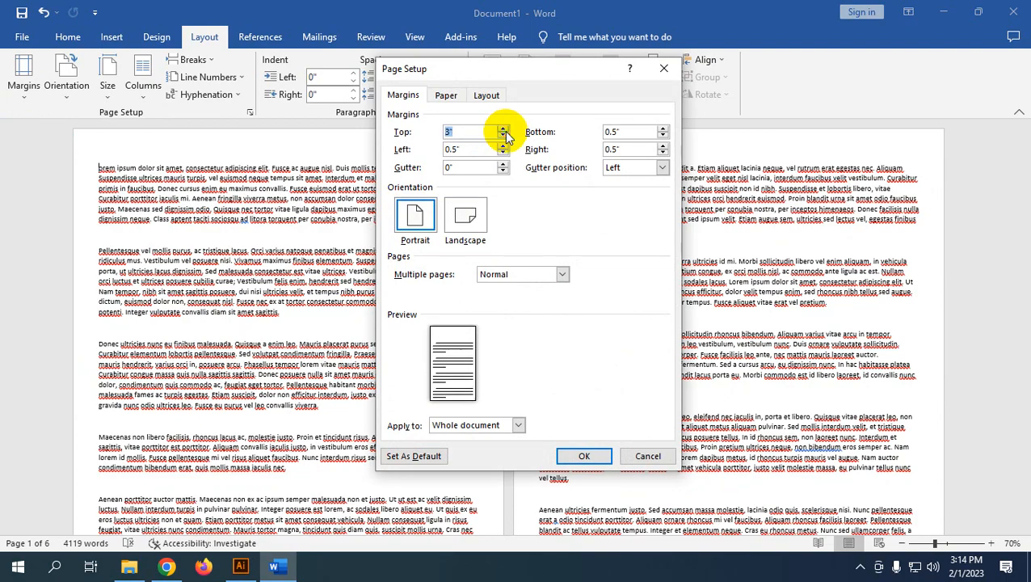
left_click(584, 456)
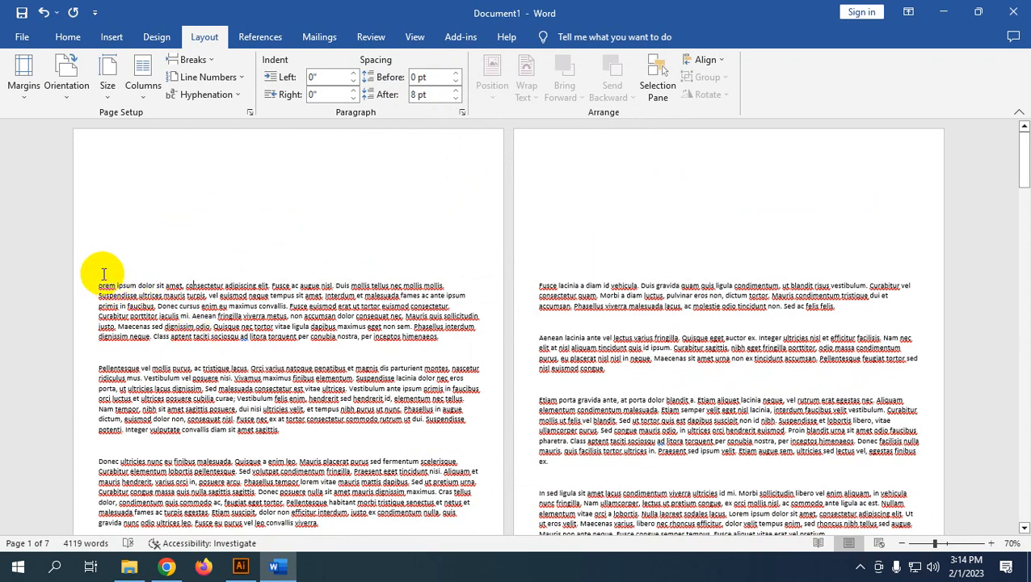
Check the top spacing in the print preview and across the document's pages
left_click(108, 138)
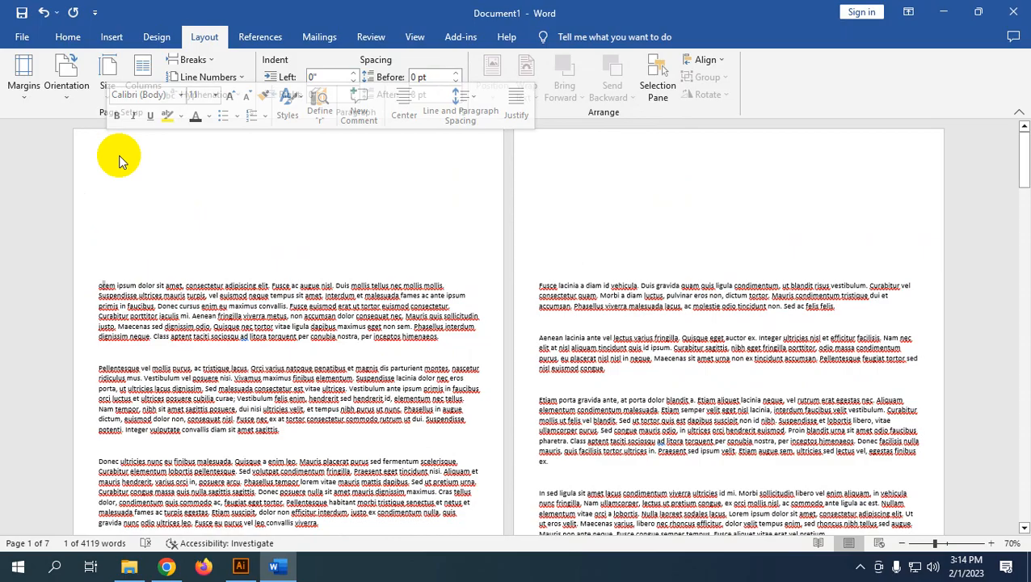
key("ctrl+p")
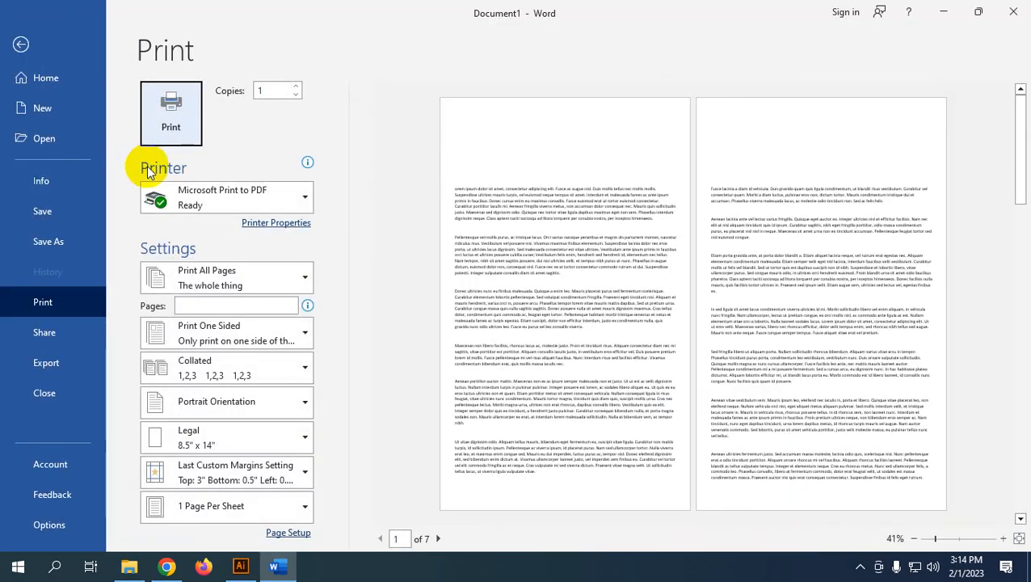
key("Escape")
scroll(428, 442, "down", 10)
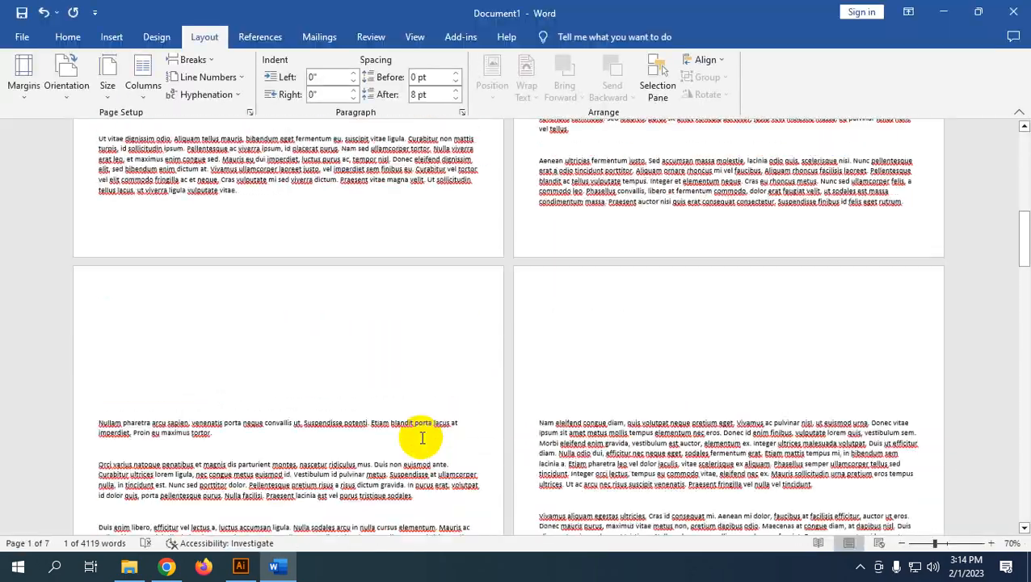
scroll(422, 438, "down", 15)
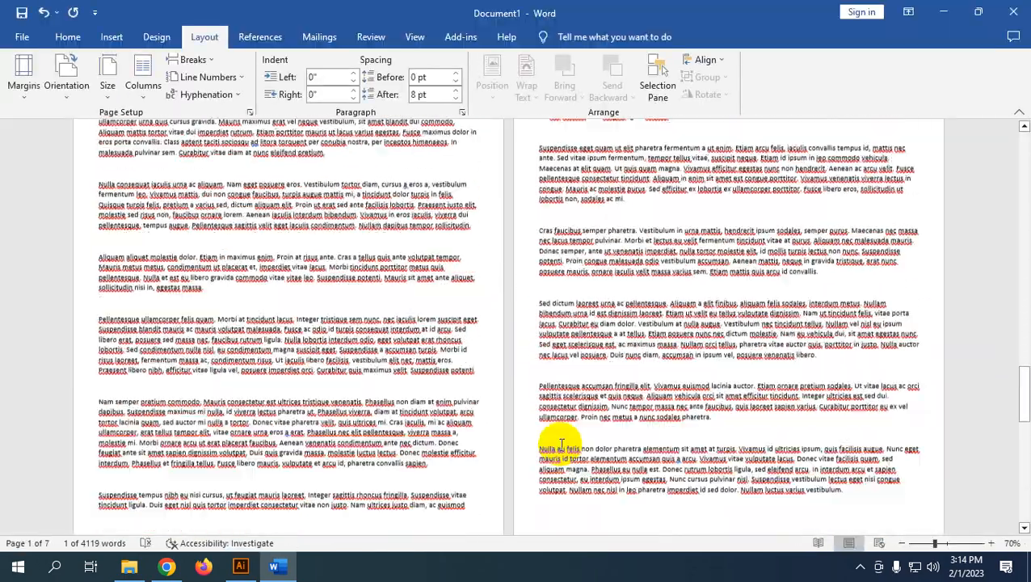
scroll(561, 444, "down", 15)
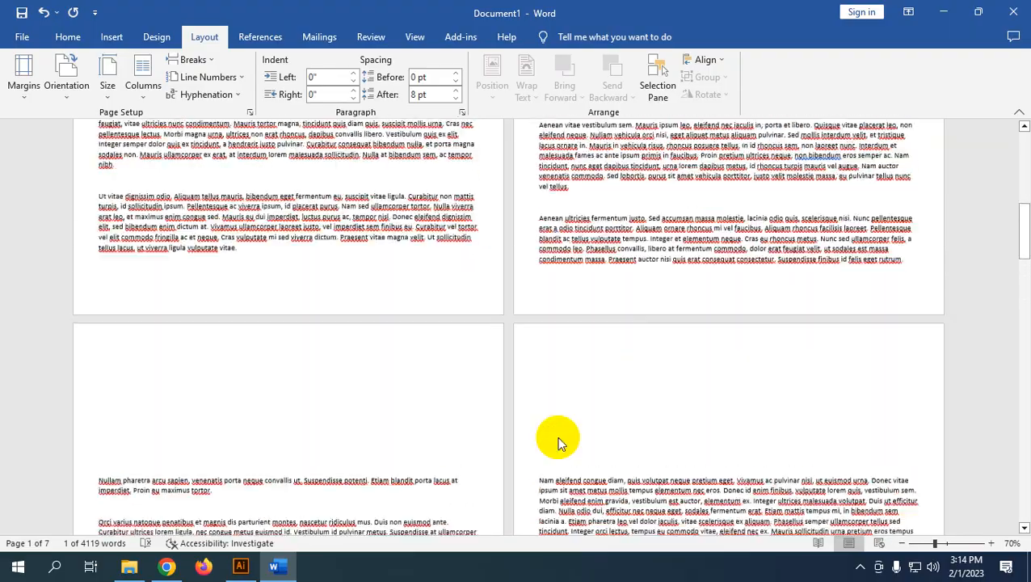
scroll(561, 444, "up", 5)
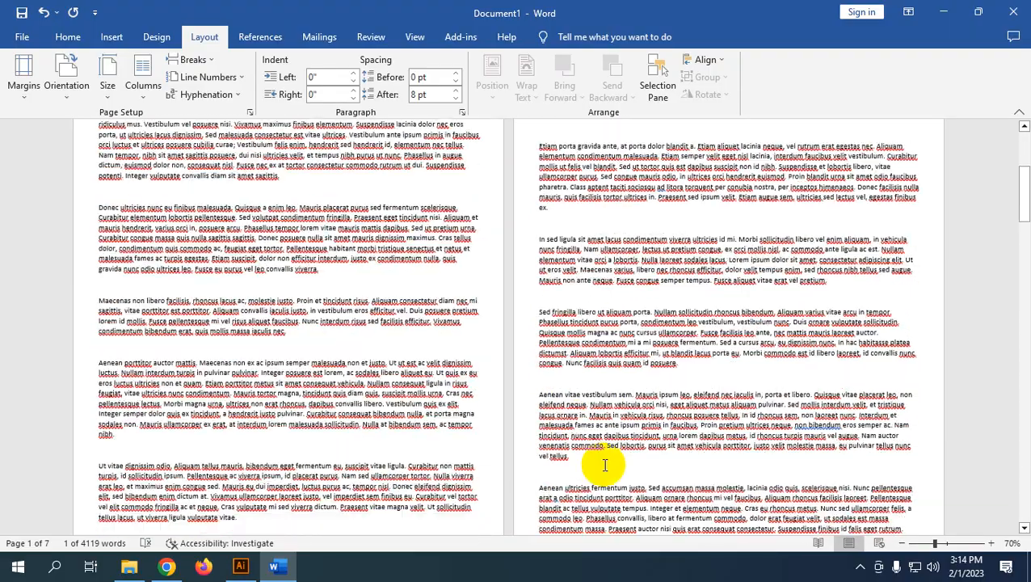
scroll(604, 465, "down", 2)
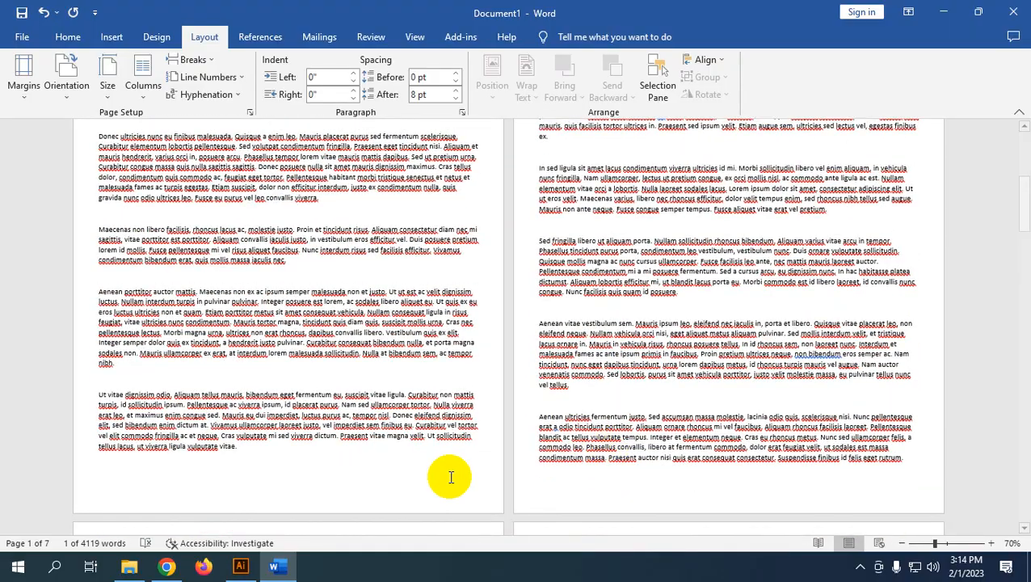
Review the top and bottom values in the custom margin settings and accept them
left_click(24, 80)
left_click(51, 415)
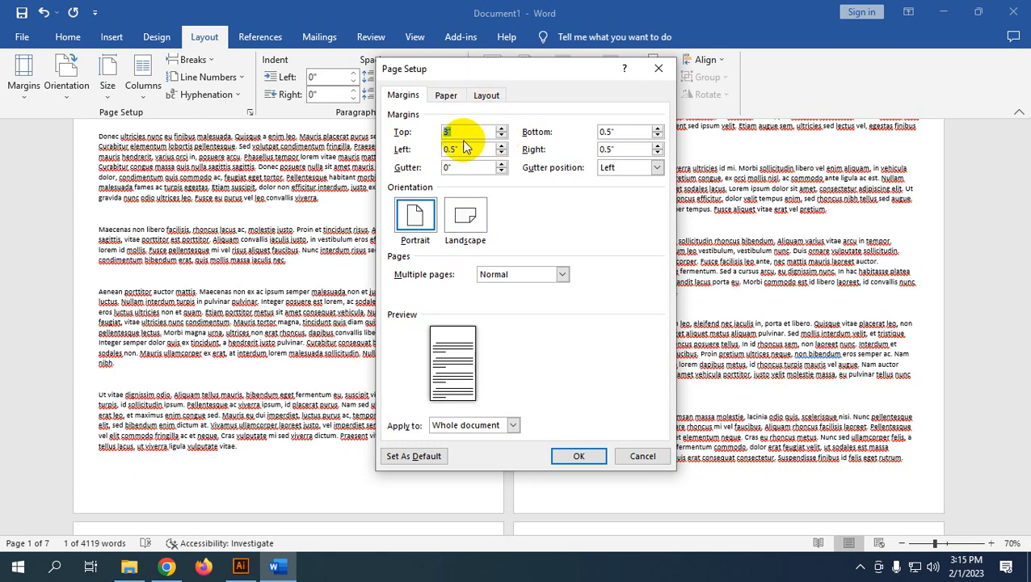
left_click(470, 131)
left_click_drag(470, 131, 360, 150)
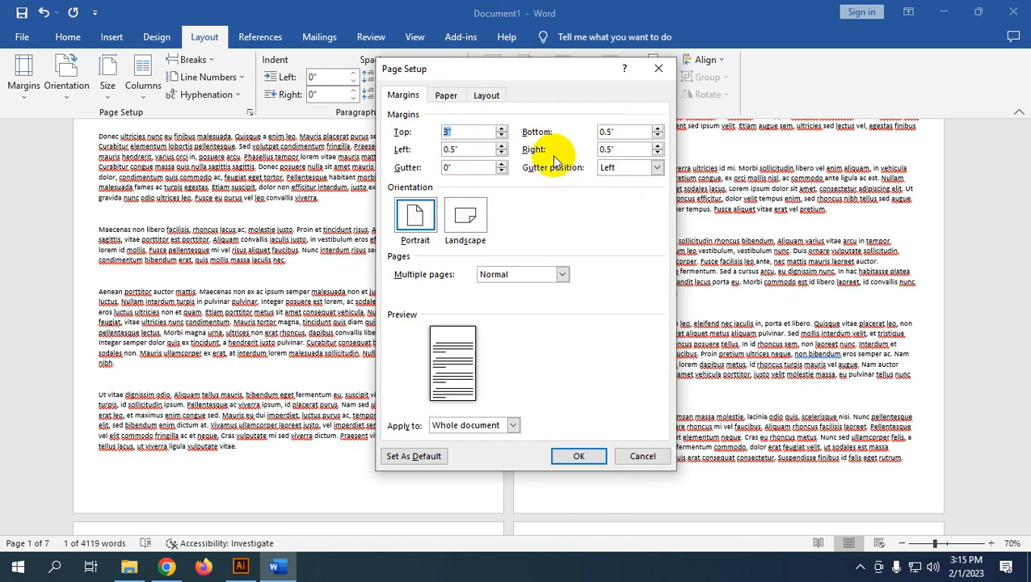
left_click_drag(627, 132, 414, 164)
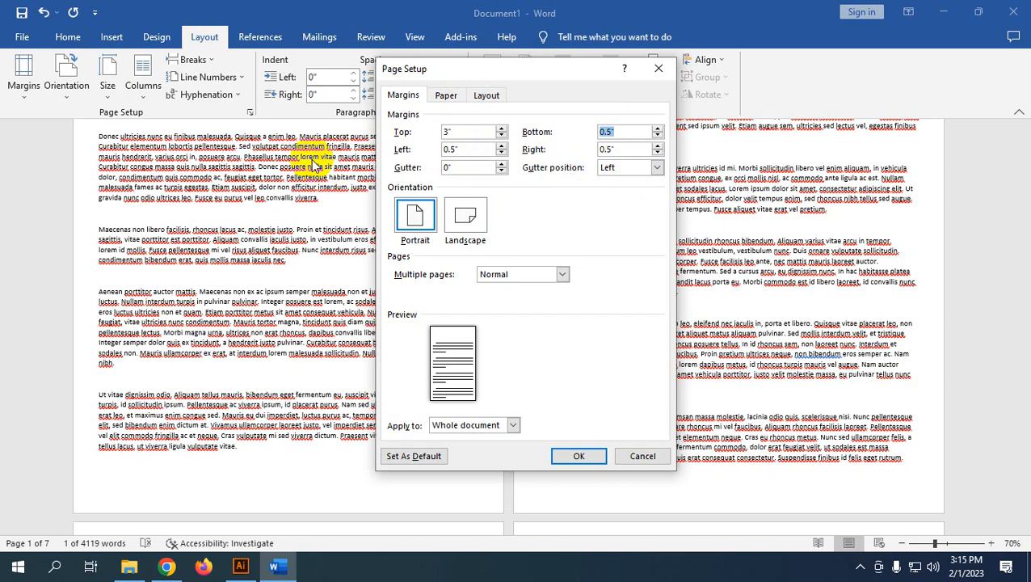
left_click(580, 456)
Preview the first two pages for printing and look over the top spacing on the following pages
scroll(191, 281, "up", 6)
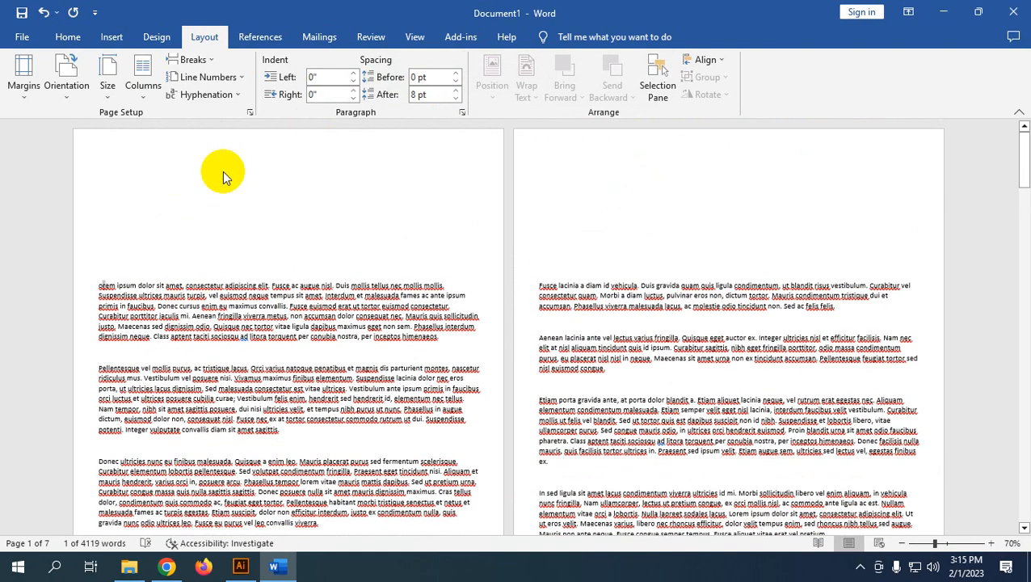
key("ctrl+p")
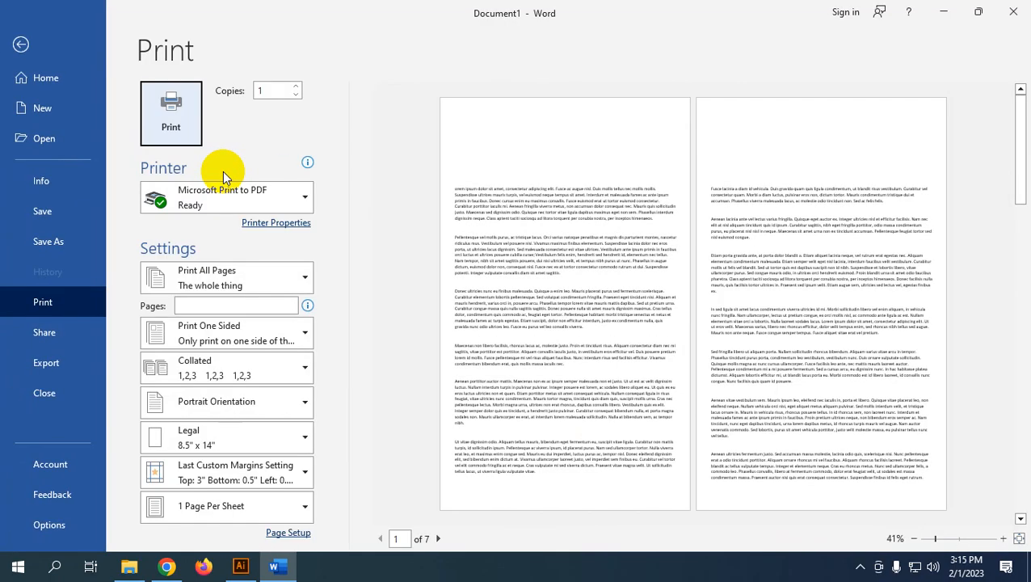
key("Escape")
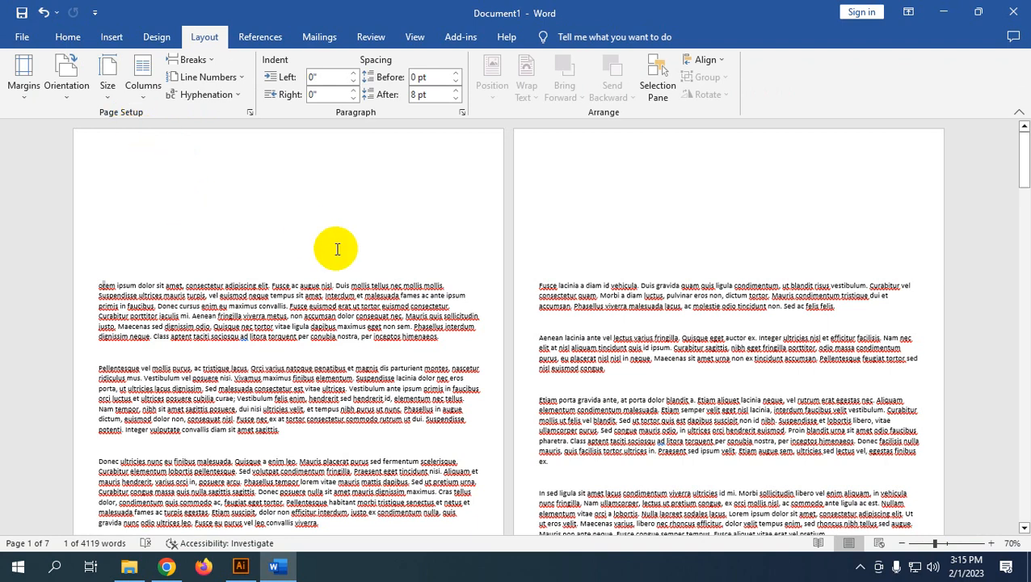
scroll(336, 246, "down", 10)
scroll(249, 210, "up", 10)
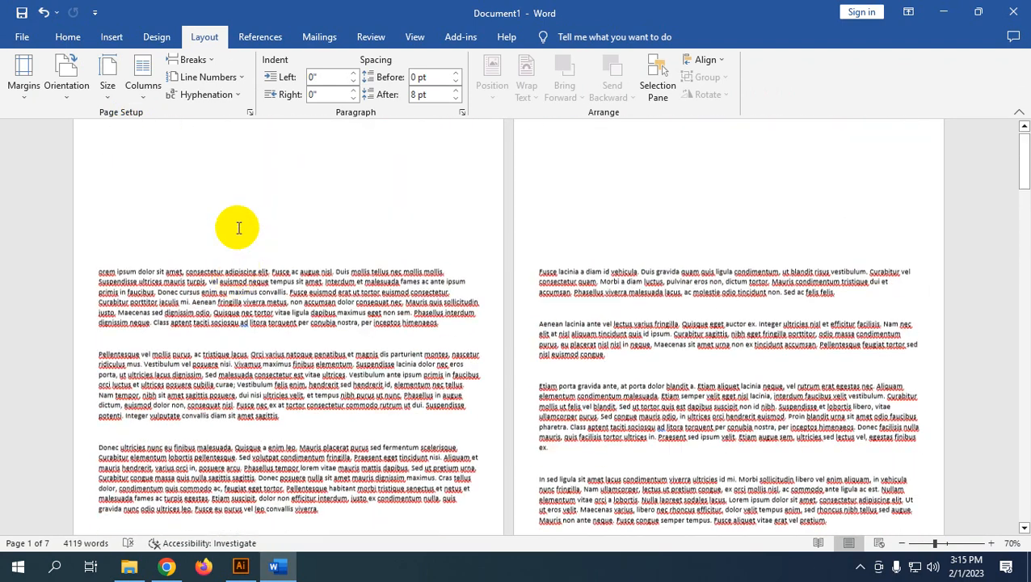
Look at the column layout presets, including with the first paragraph selected
left_click(143, 95)
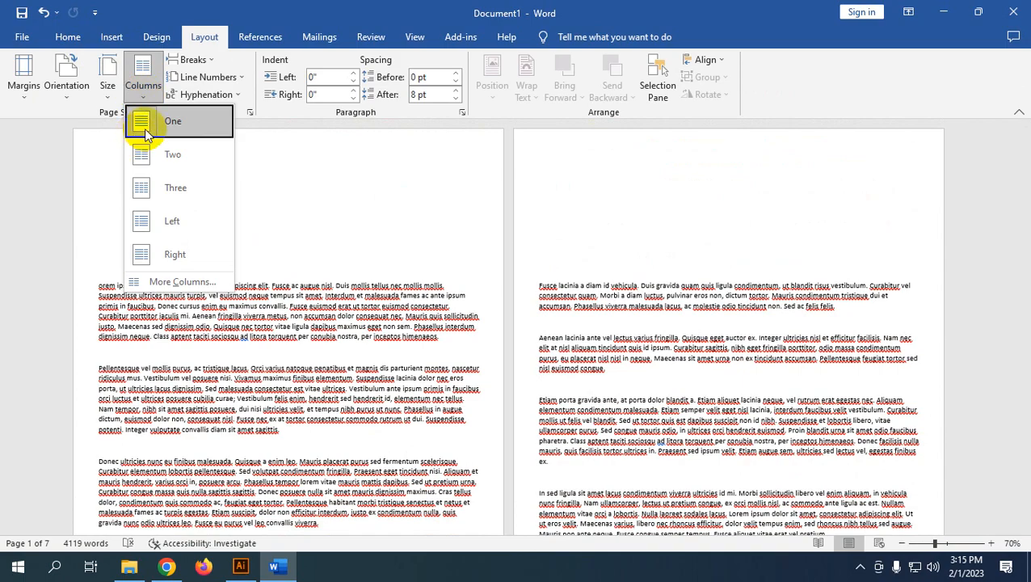
left_click(144, 128)
left_click_drag(105, 290, 457, 333)
left_click(144, 98)
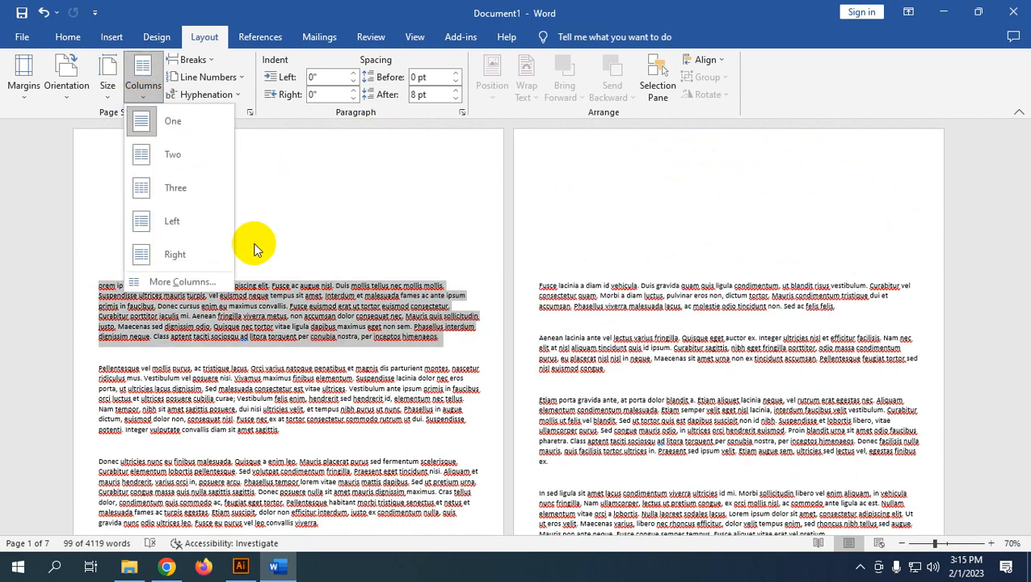
left_click(277, 247)
left_click(176, 285)
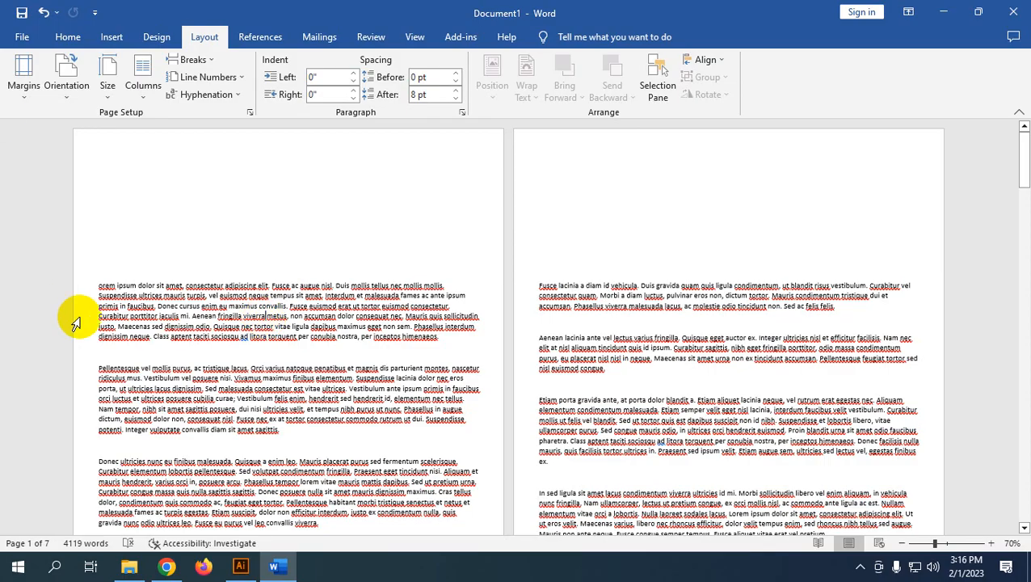
Lay out the document's text in two columns and view several pages at once
left_click(138, 87)
left_click(180, 154)
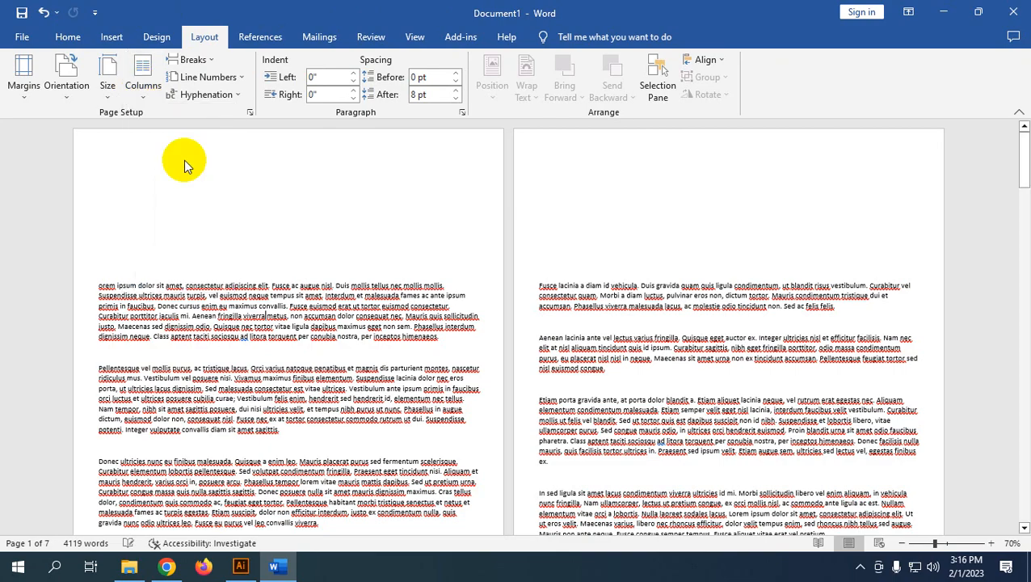
scroll(339, 286, "down", 3)
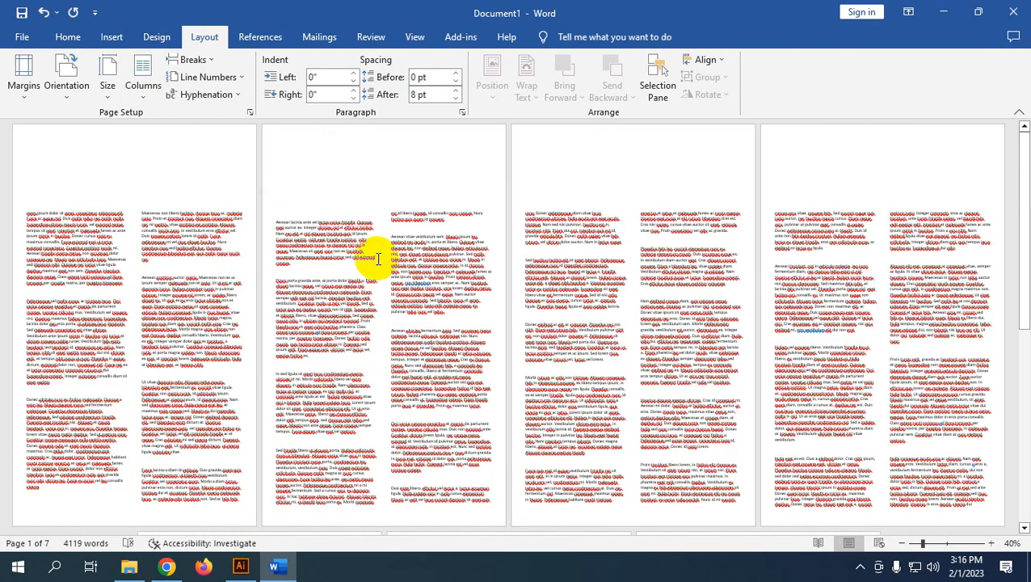
Apply the Normal margins preset and set the paper size to A4
left_click(20, 81)
left_click(97, 193)
left_click(66, 80)
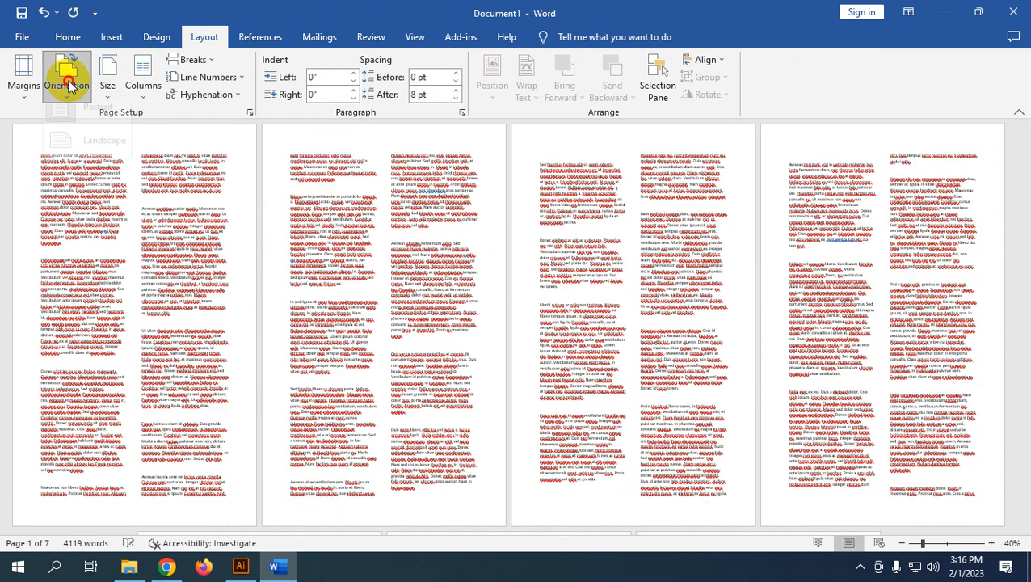
left_click(108, 80)
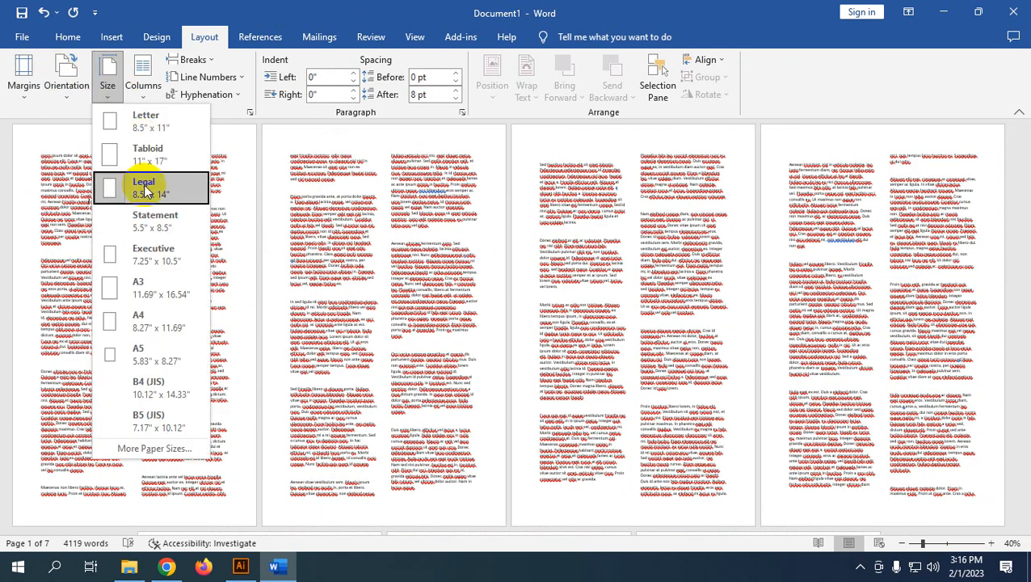
left_click(161, 317)
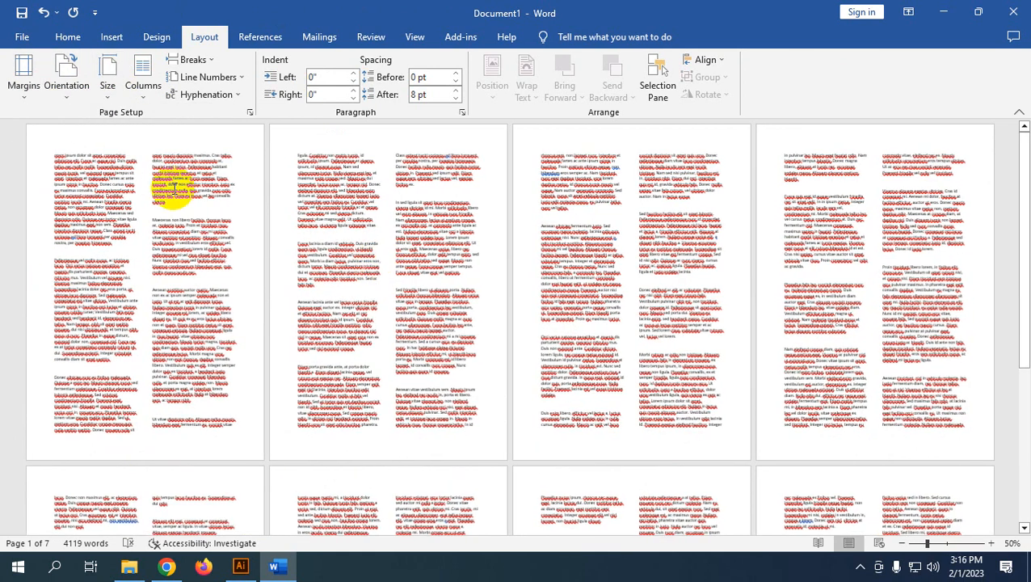
scroll(209, 204, "up", 5, "ctrl")
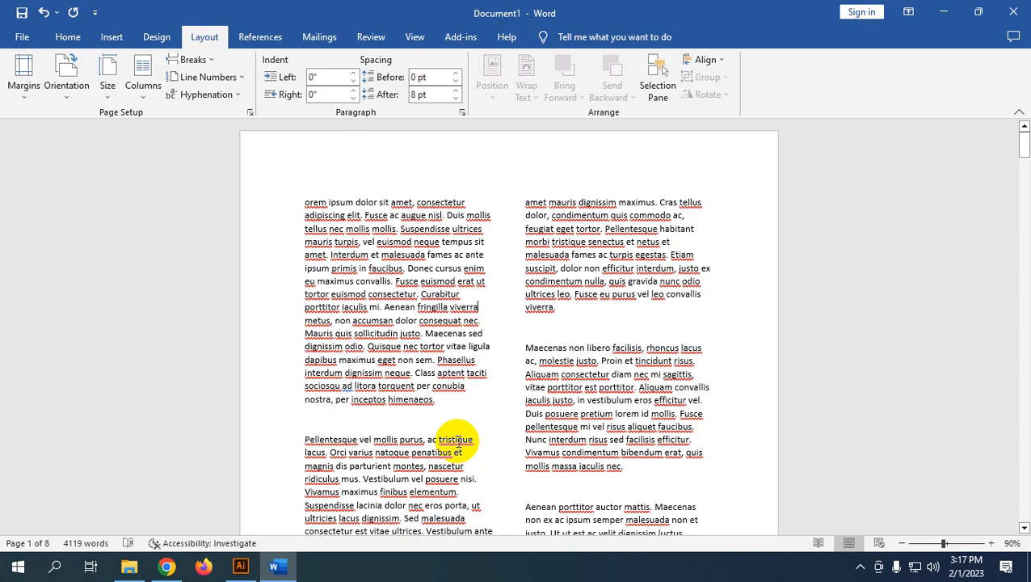
Change the two-column document's orientation to Landscape and look over the first pages
left_click(68, 78)
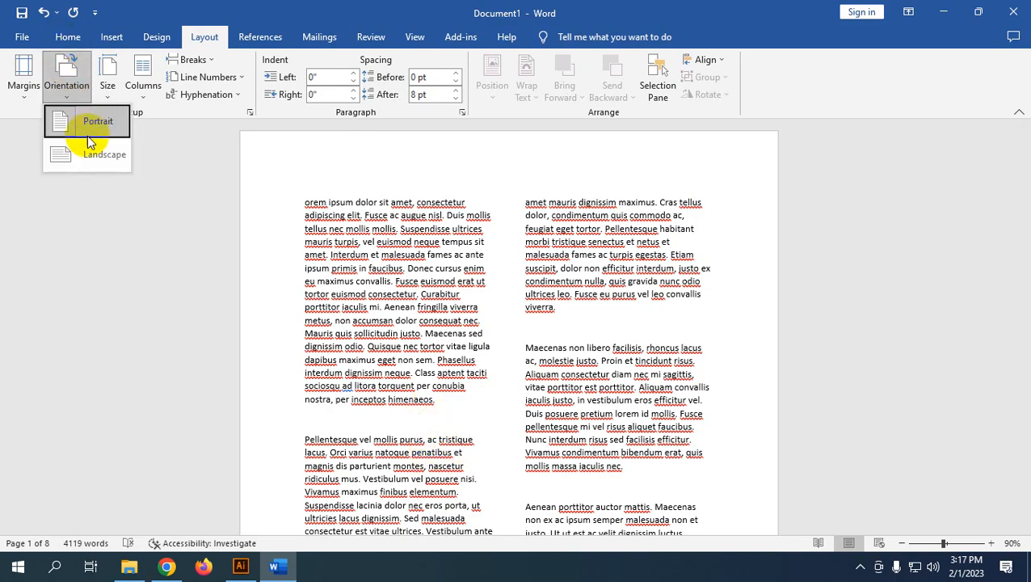
left_click(96, 158)
scroll(414, 310, "down", 3, "ctrl")
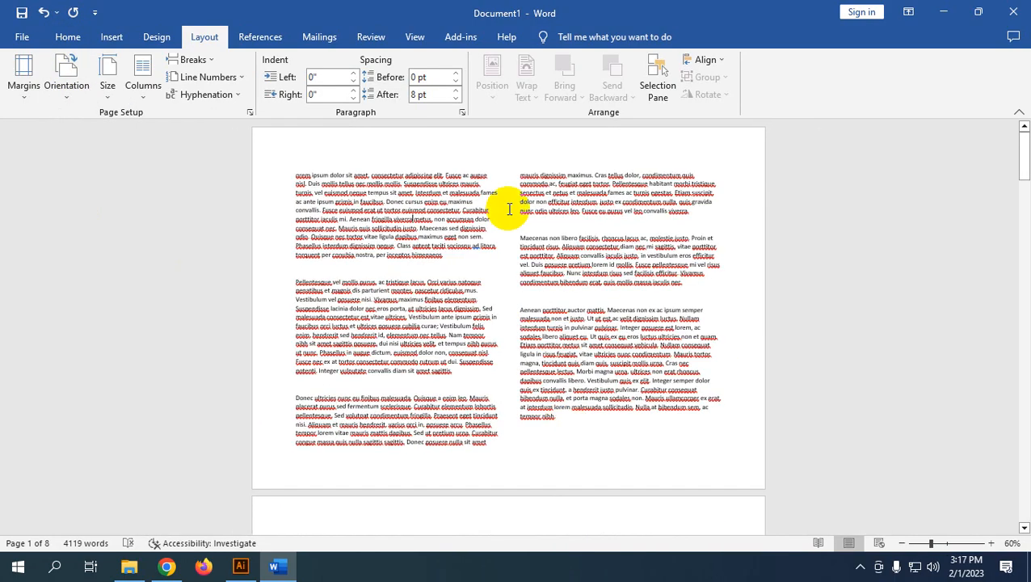
scroll(464, 315, "down", 10)
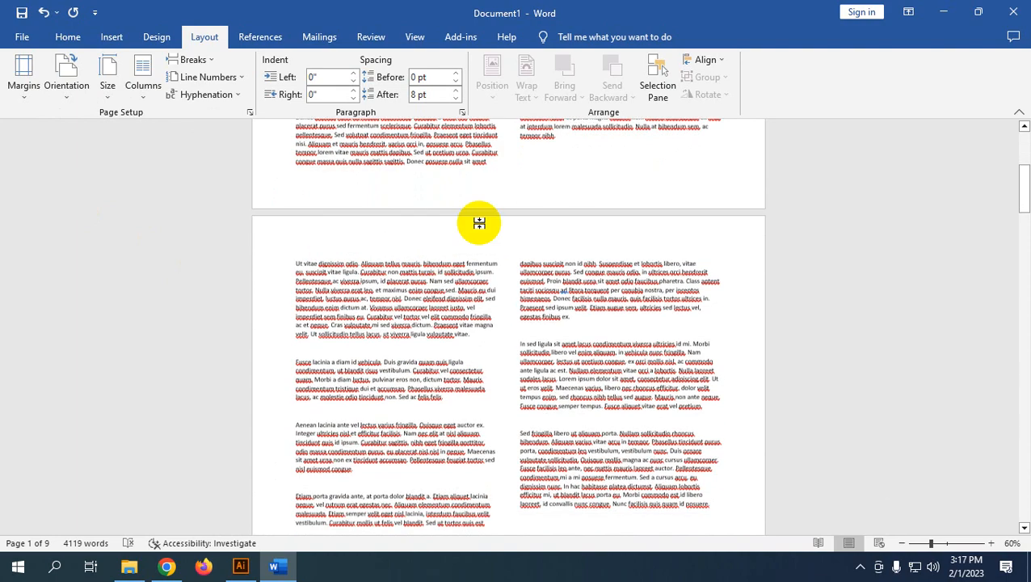
scroll(461, 376, "up", 3)
scroll(463, 373, "up", 2)
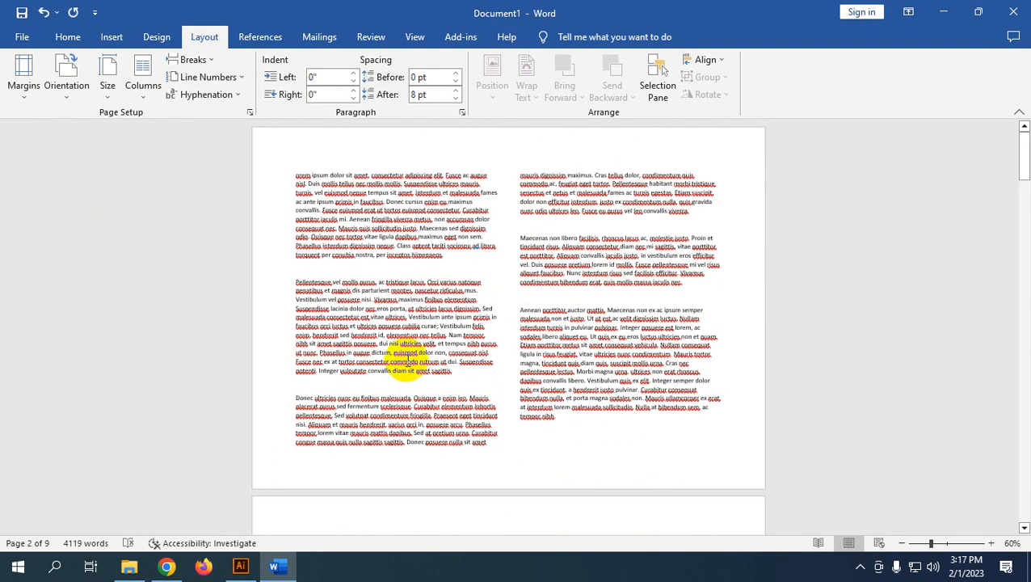
Trace the reading order on the first page by selecting passages down the first column and down the second
left_click_drag(300, 175, 382, 274)
left_click_drag(310, 246, 413, 326)
left_click_drag(307, 434, 442, 442)
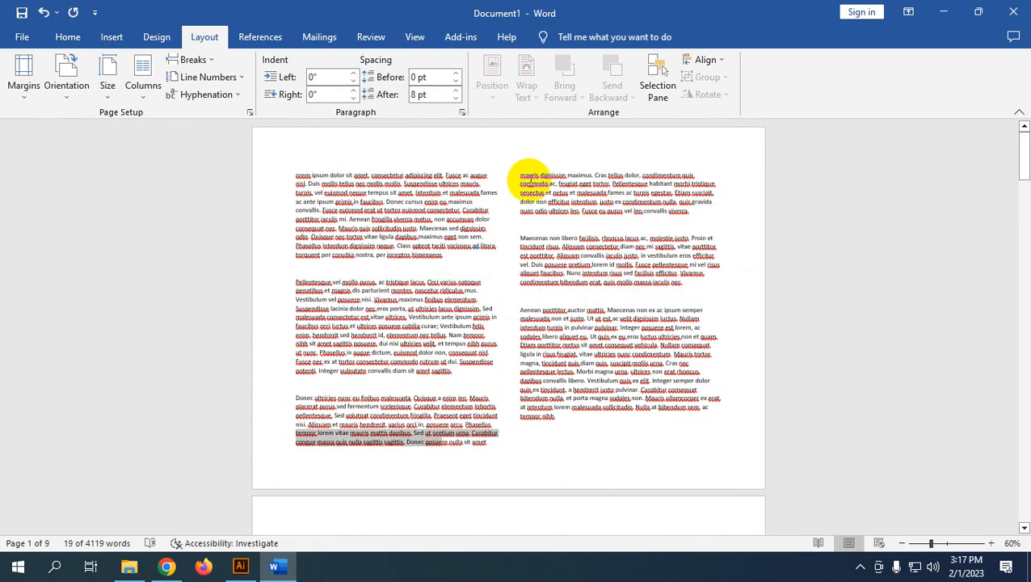
left_click_drag(527, 183, 687, 213)
left_click(587, 289)
left_click(594, 381)
left_click_drag(549, 407, 709, 464)
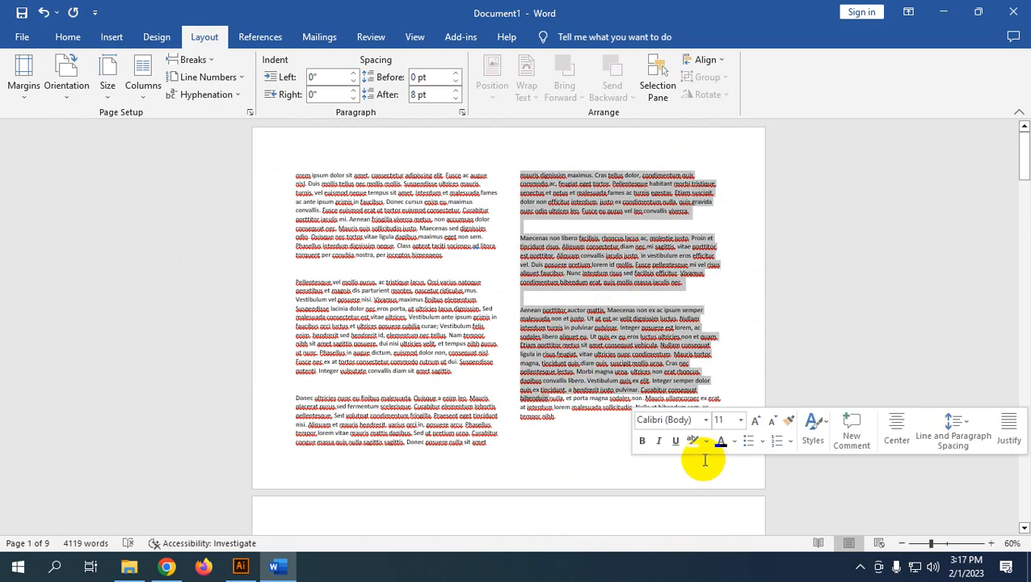
Point out the first paragraph by selecting its text and return the two-column document to a single column
left_click(270, 257)
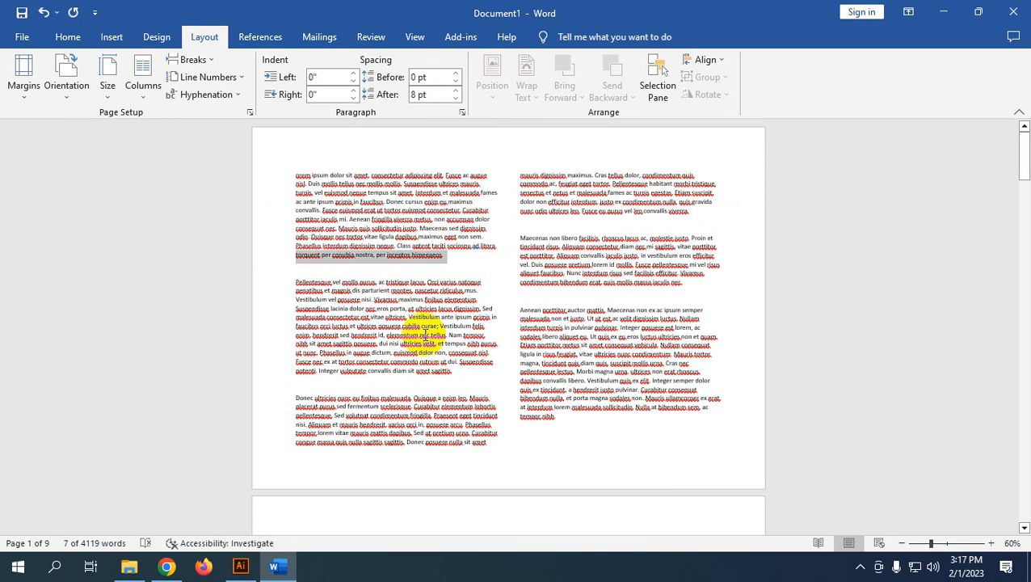
left_click(301, 190)
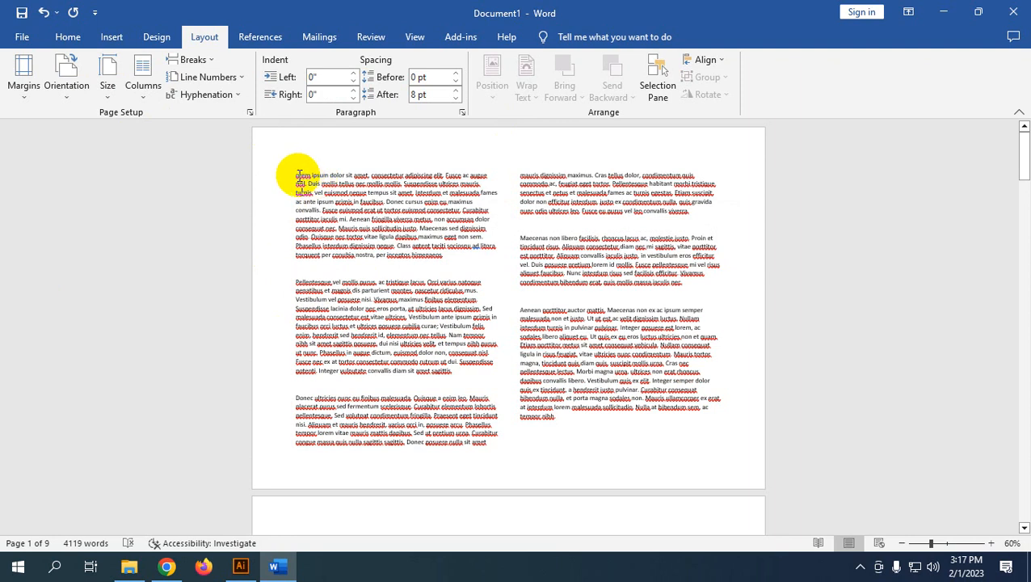
left_click_drag(299, 175, 472, 276)
left_click(402, 334)
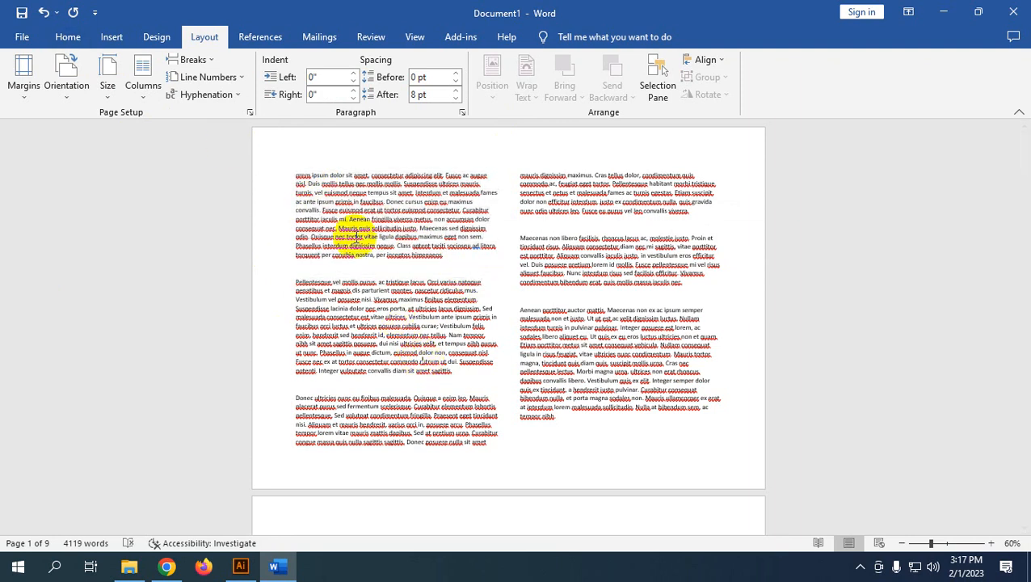
left_click(143, 89)
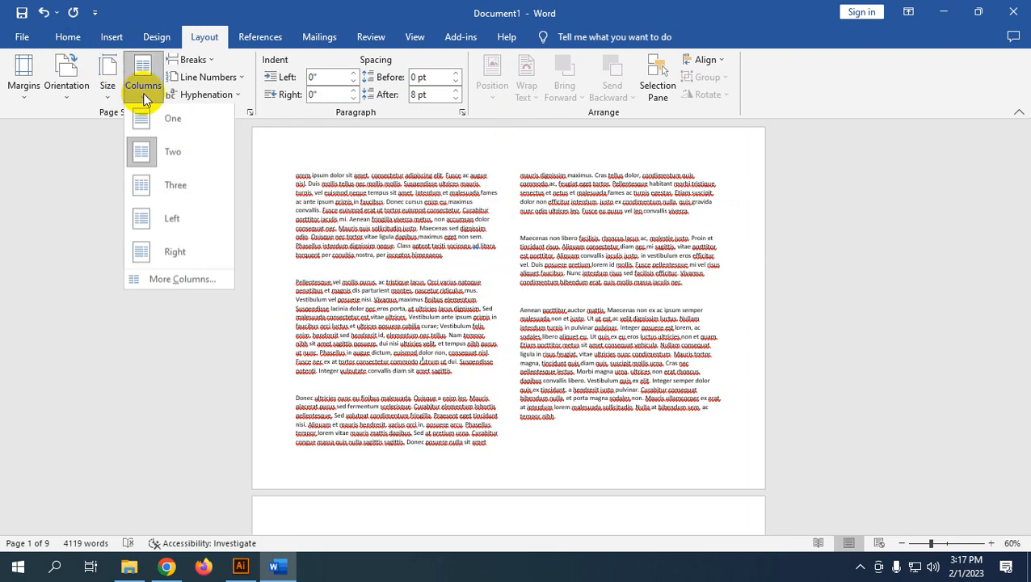
left_click(186, 121)
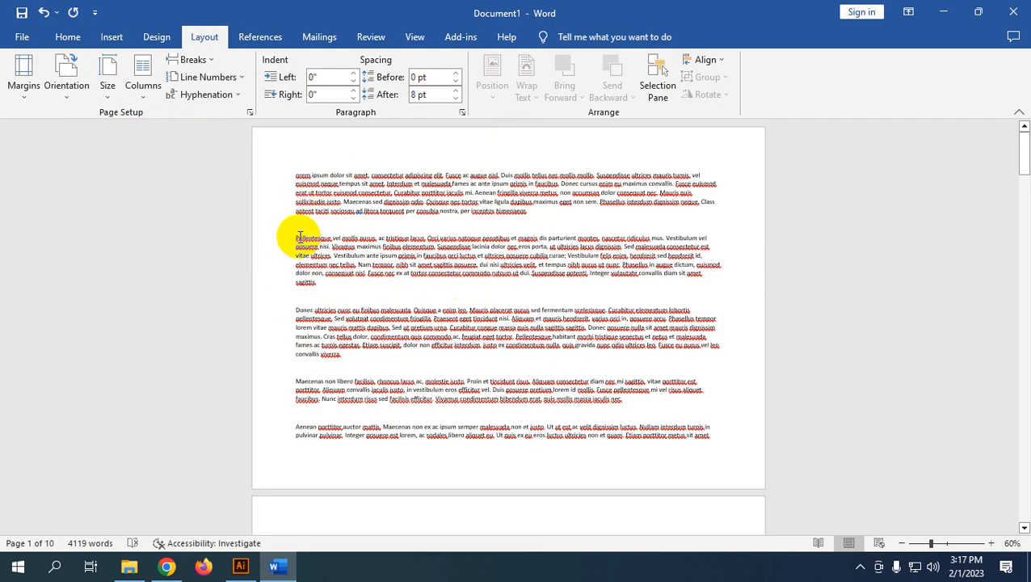
Lay out only the second paragraph, starting "Pellentesque vel mollis", in two columns
left_click_drag(292, 226, 804, 299)
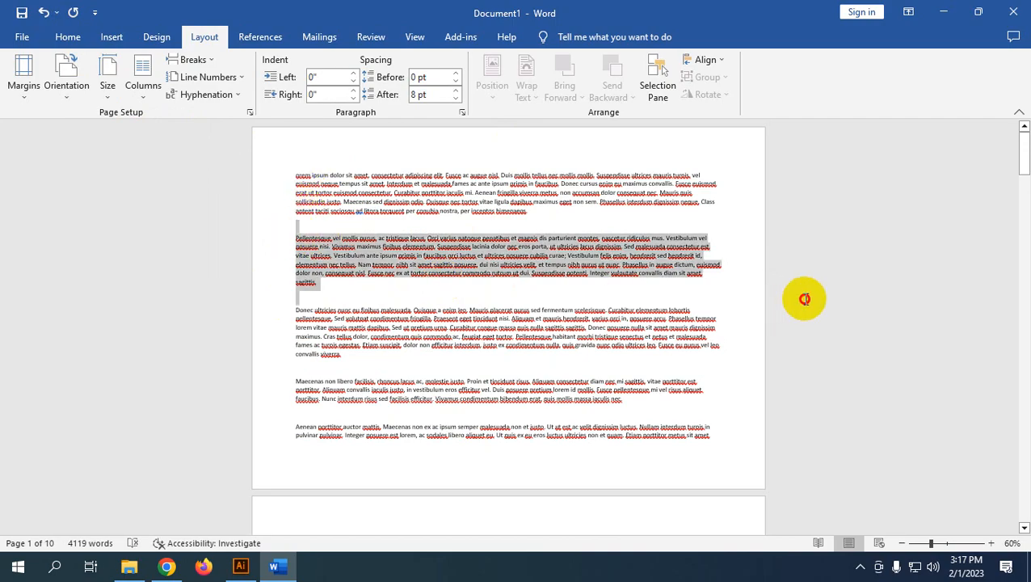
left_click(143, 84)
left_click(180, 155)
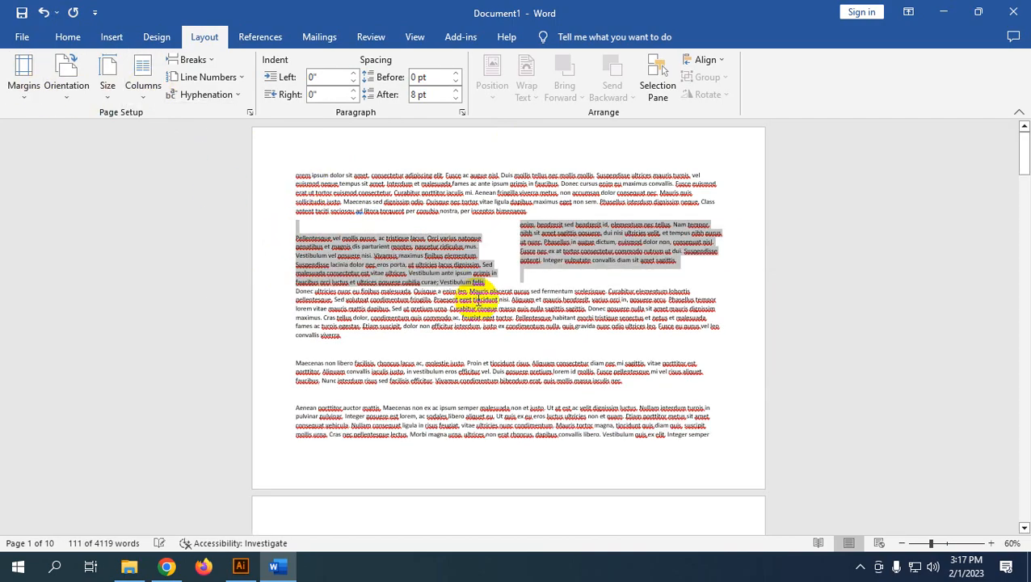
Tidy the two-column paragraph by removing the blank line above it, splitting it after "Nam tempor," and adding blank lines at its end
left_click(485, 283)
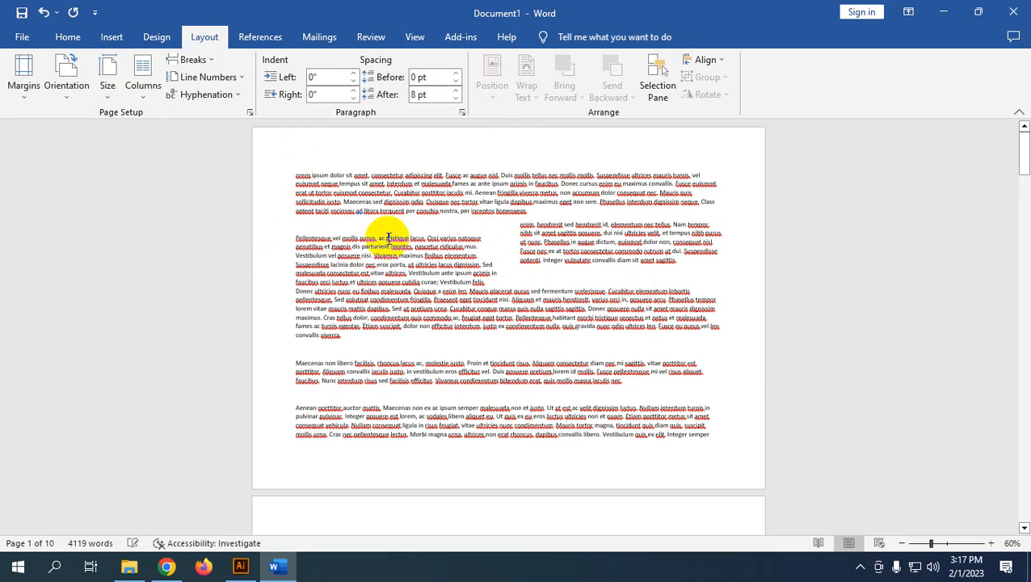
key("Delete")
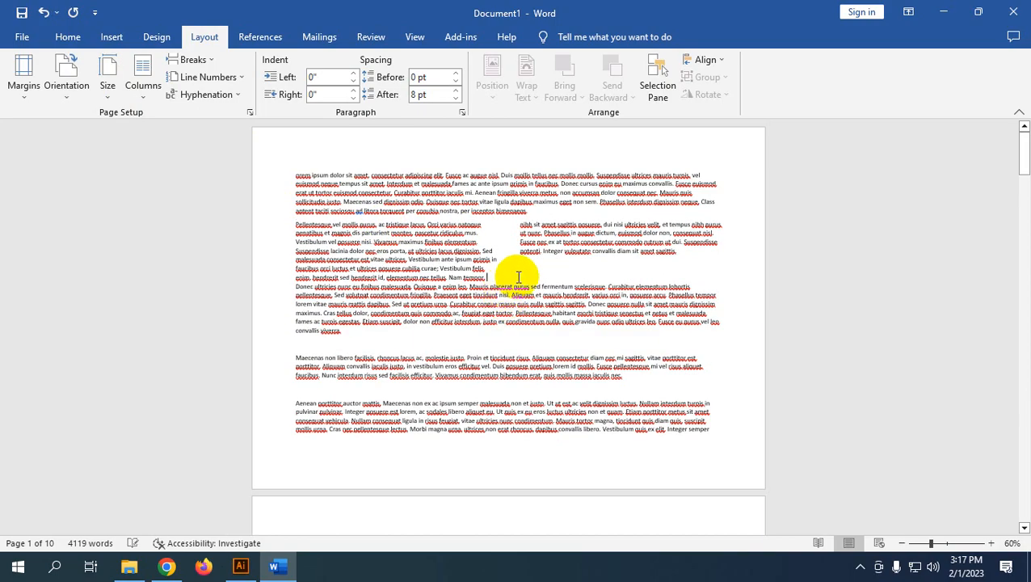
key("ctrl+shift+Return")
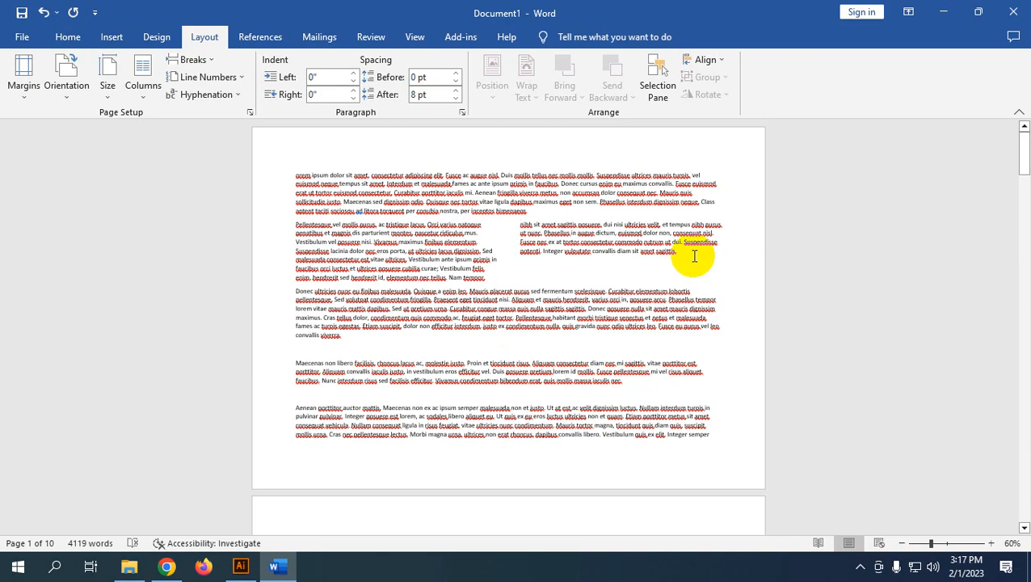
key("Return")
key("Return")
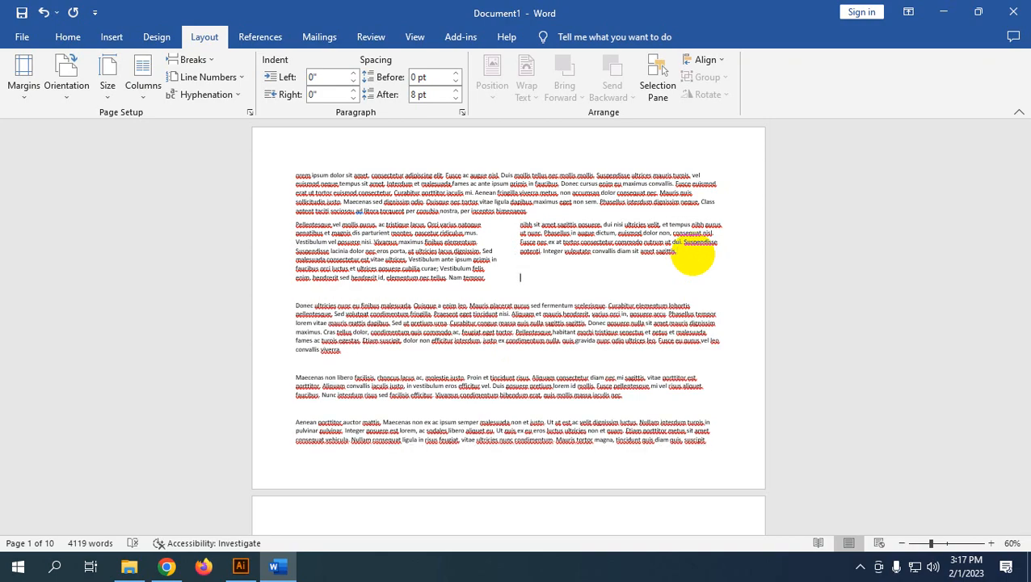
Lay out the paragraph starting "Donec ultricies nunc" in three columns
double_click(278, 306)
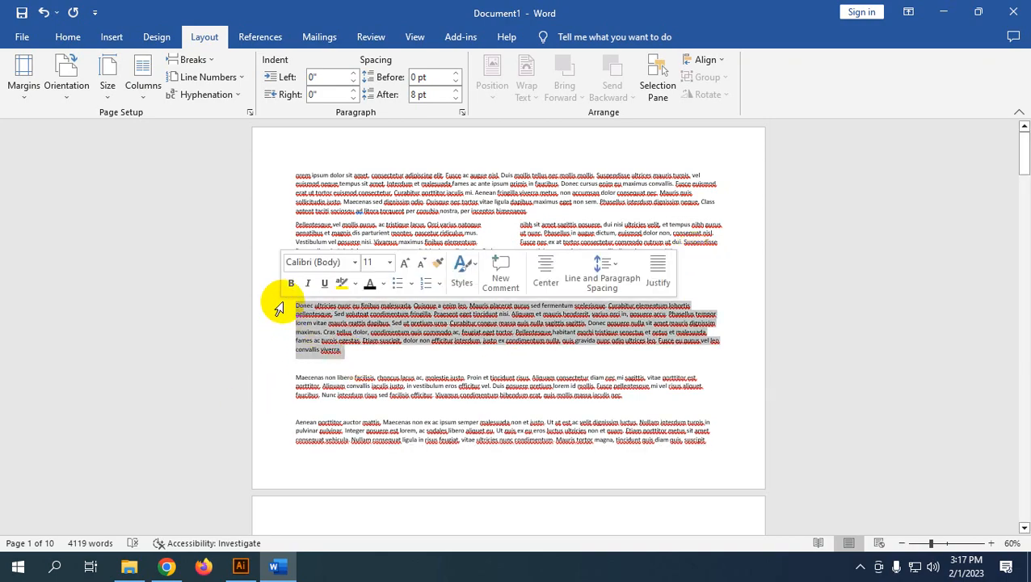
left_click(138, 89)
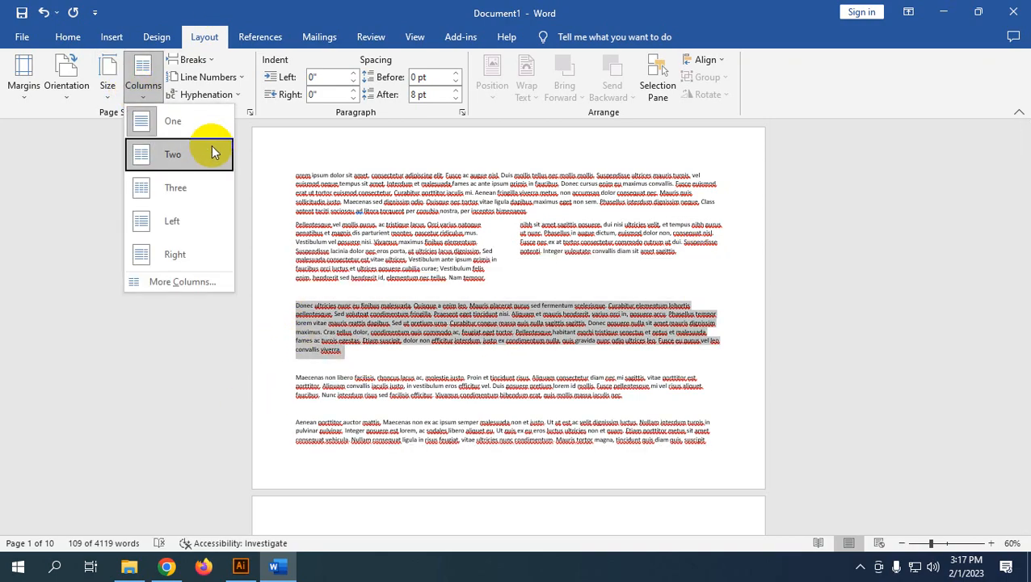
left_click(212, 191)
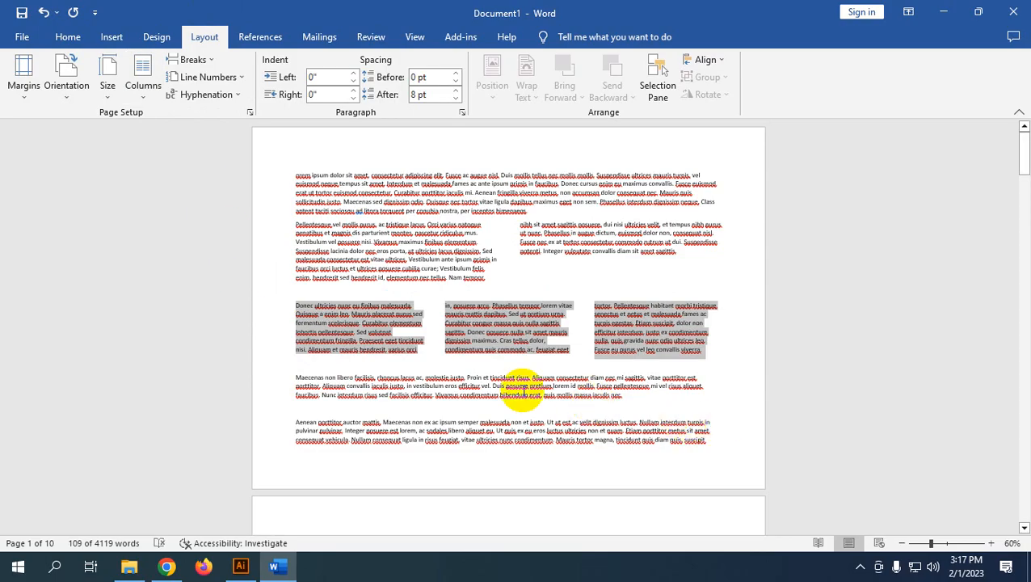
left_click(439, 391)
Lay out the first page's last three lines, starting "Aenean porttitor auctor", in two columns
left_click_drag(720, 439, 288, 421)
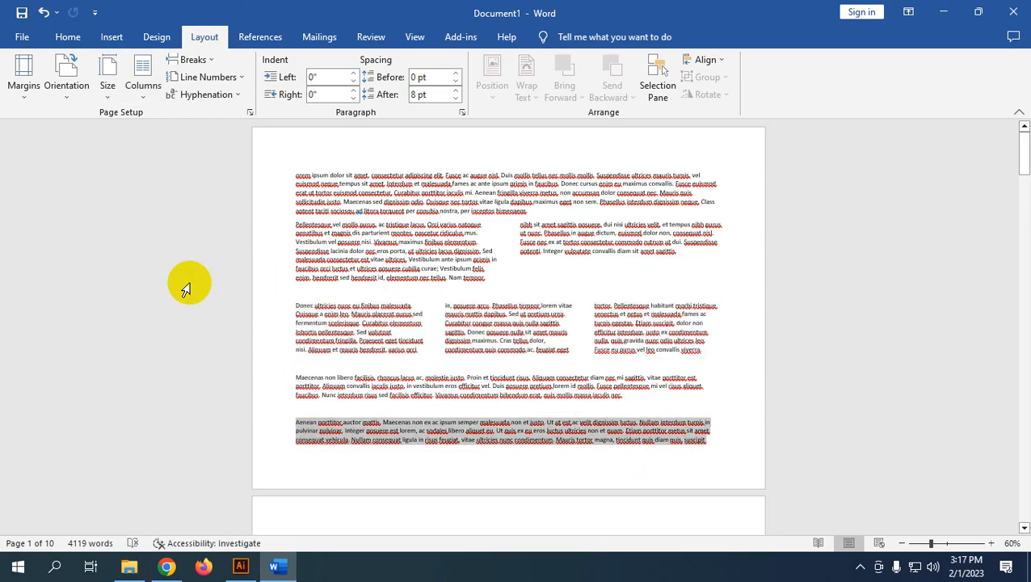
left_click(146, 81)
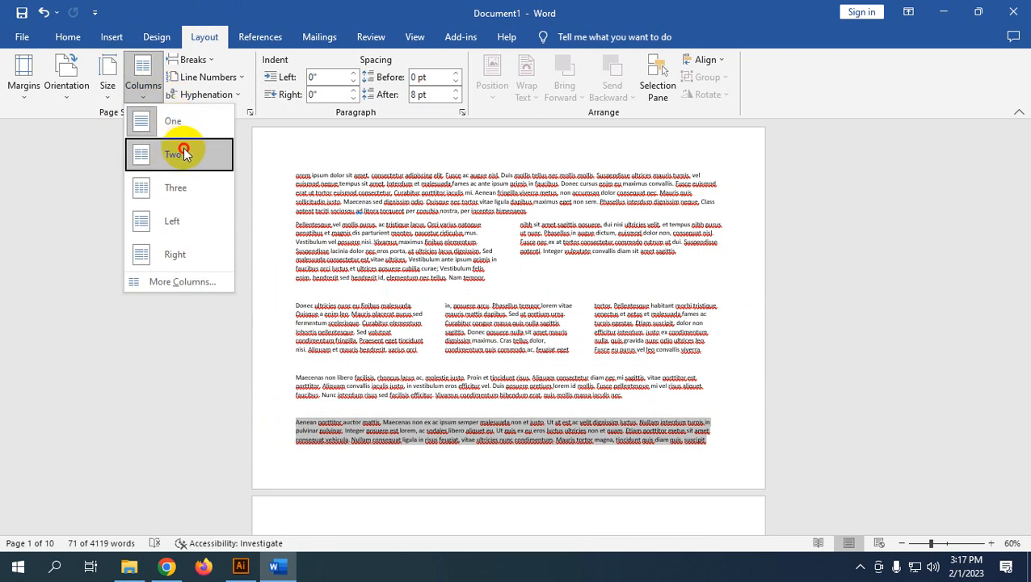
left_click(184, 154)
left_click(586, 432)
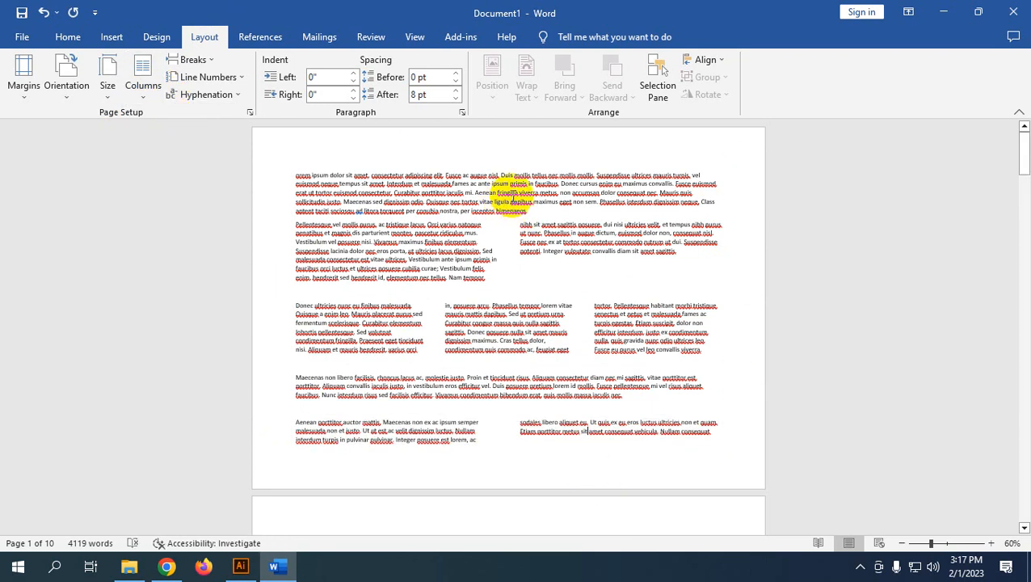
Lay out the document's opening paragraph in two columns
left_click_drag(530, 209, 277, 173)
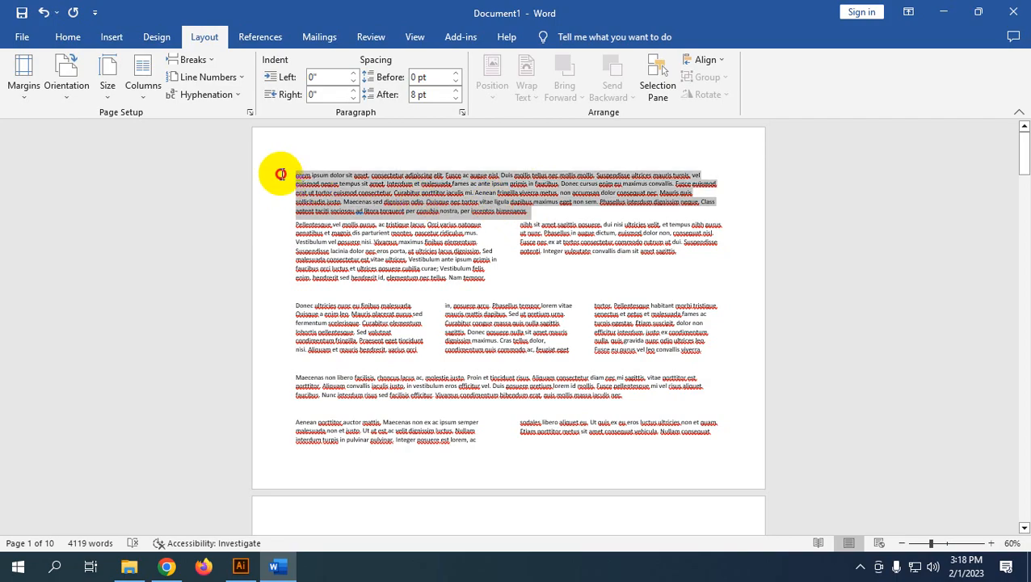
left_click(142, 77)
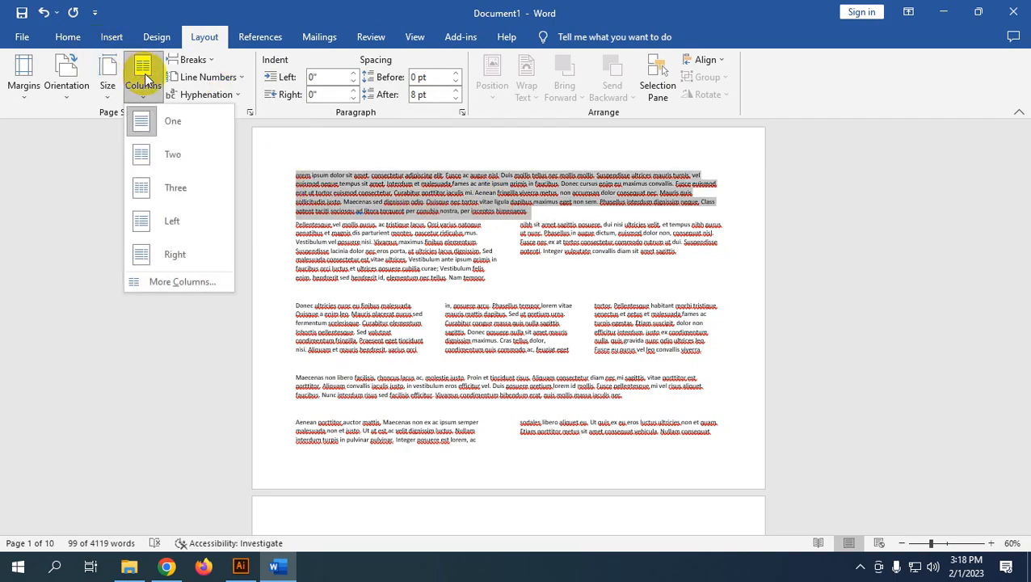
left_click(184, 158)
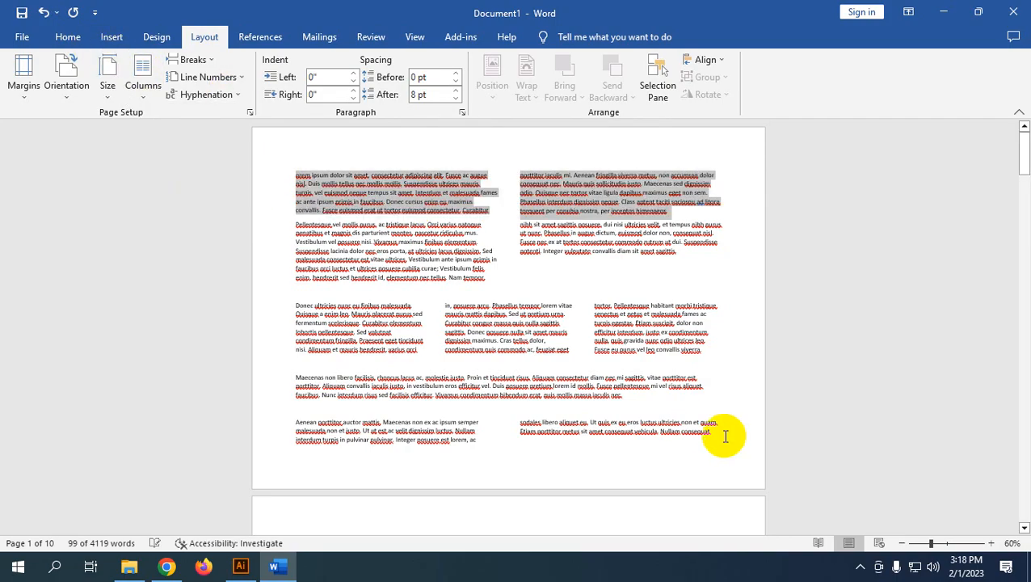
left_click(609, 448)
Select the entire document and switch its text to one column, followed by two columns
key("ctrl+a")
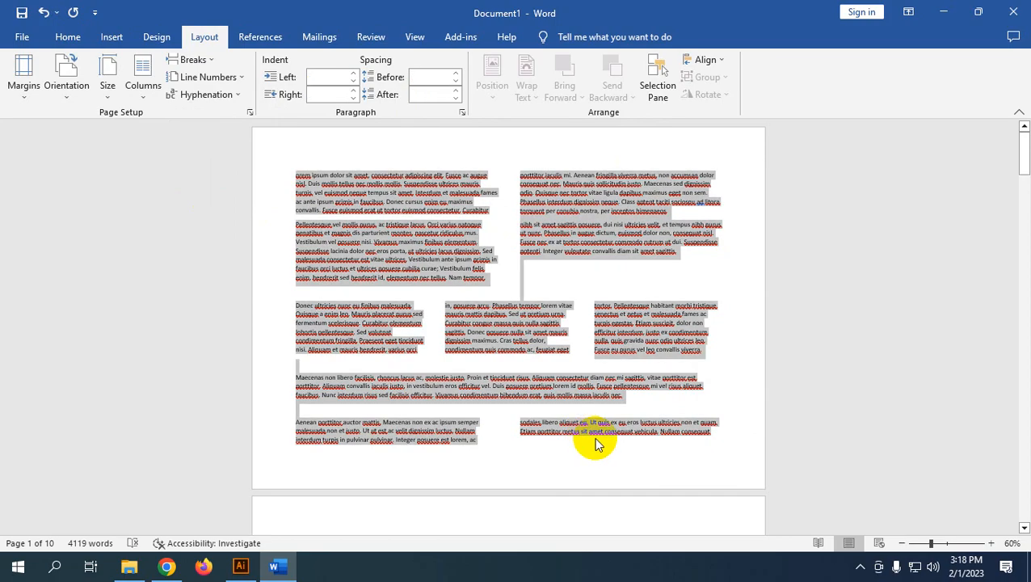
left_click(143, 89)
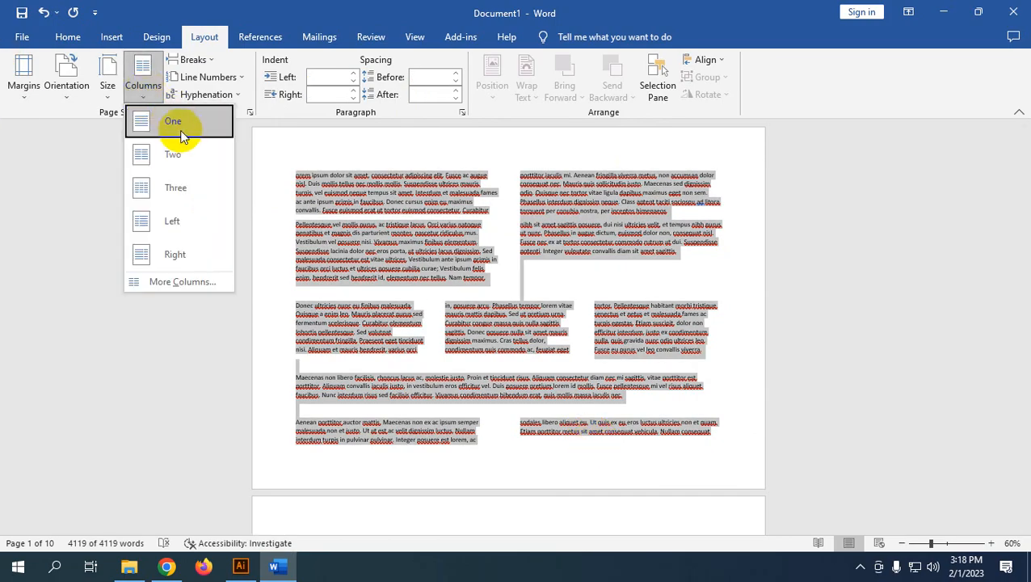
left_click(177, 129)
left_click(140, 86)
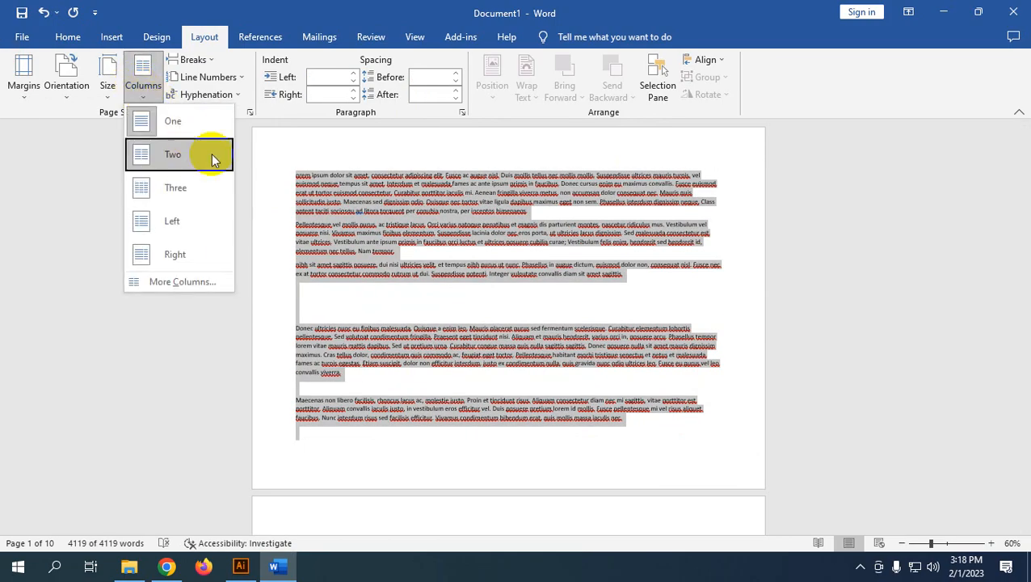
left_click(202, 154)
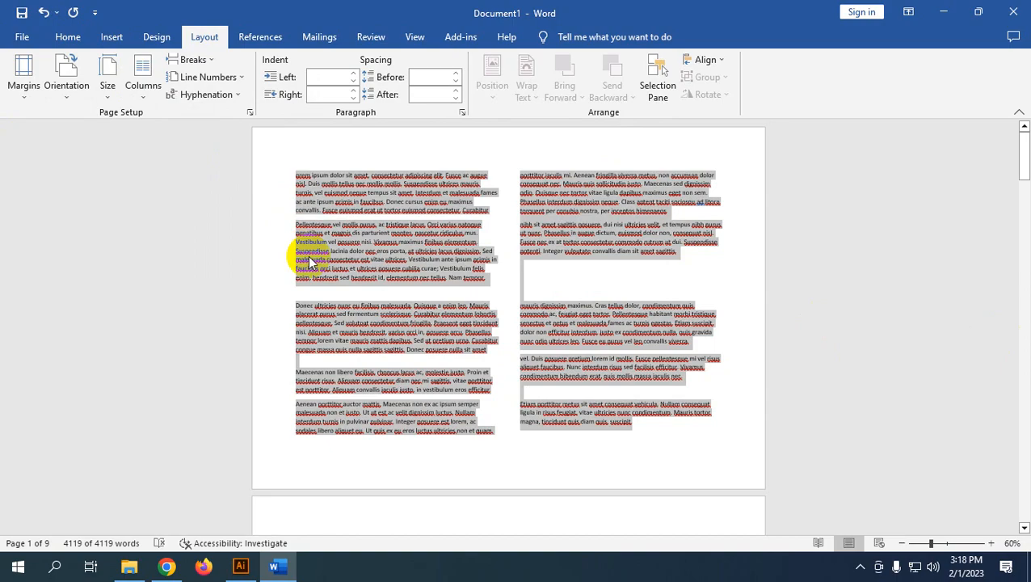
scroll(303, 266, "down", 10)
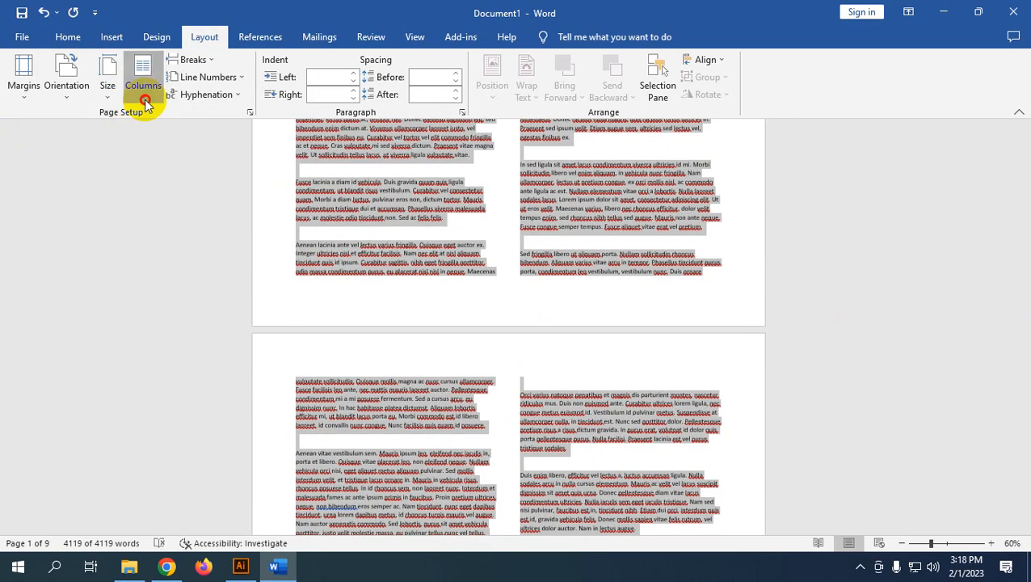
Set the entire document back to one column and look over the paragraphs on the first pages
left_click(143, 89)
left_click(165, 131)
scroll(557, 235, "up", 10)
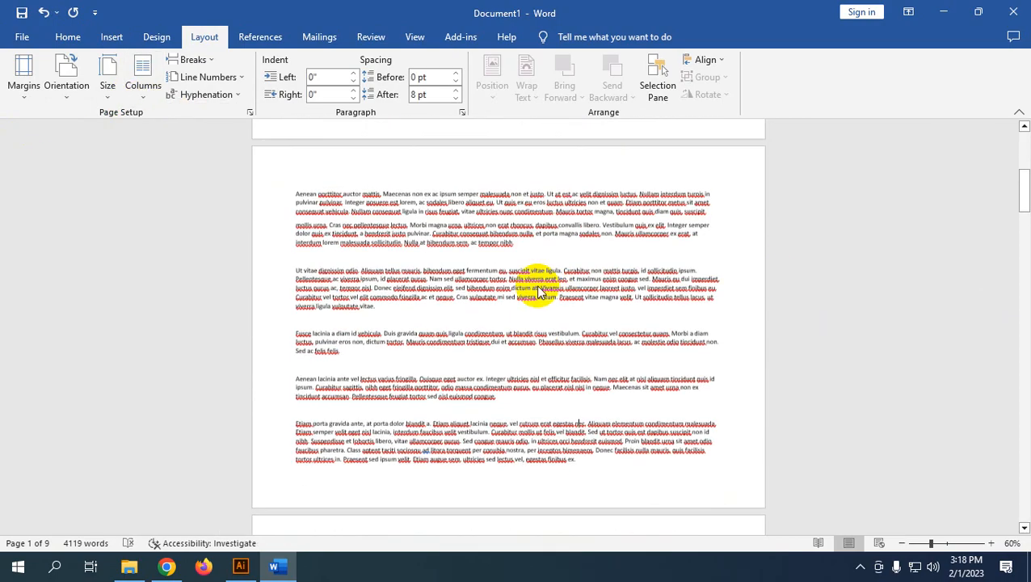
scroll(500, 281, "up", 5, "ctrl")
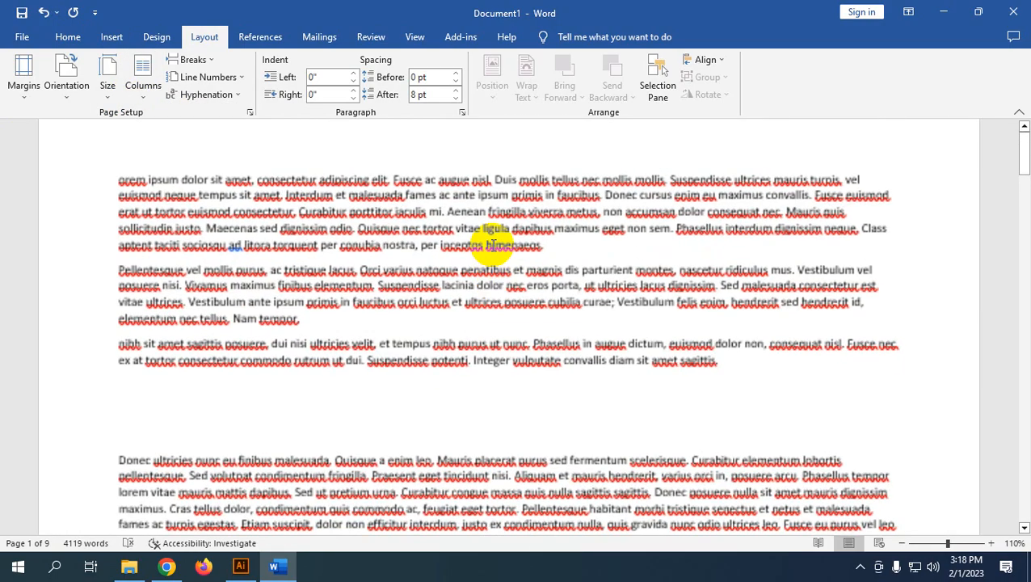
scroll(445, 202, "down", 5)
scroll(446, 207, "up", 4)
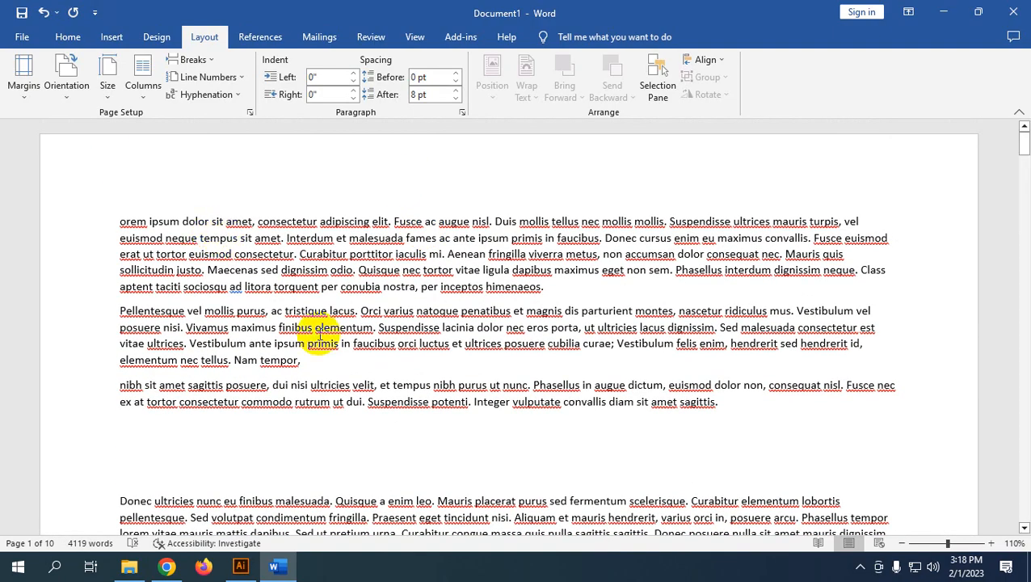
scroll(467, 327, "down", 8, "ctrl")
scroll(452, 291, "up", 3, "ctrl")
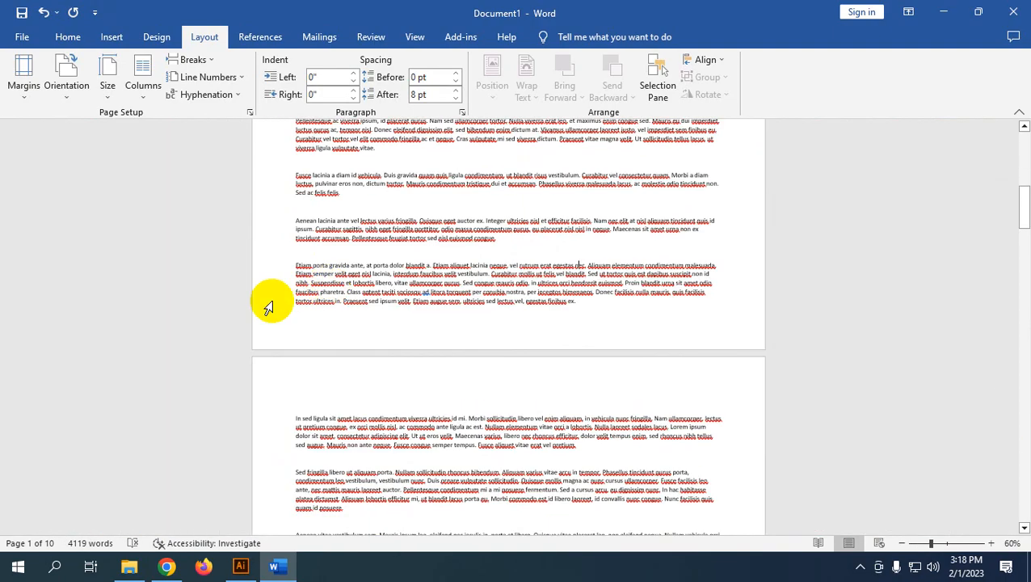
scroll(483, 361, "down", 3)
scroll(449, 264, "up", 1)
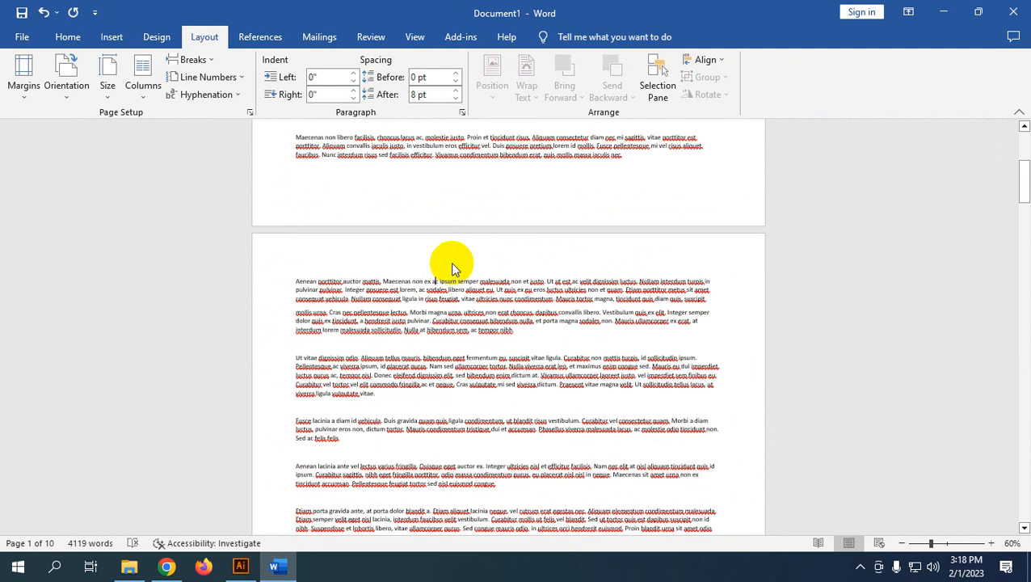
Apply two columns to the section on the second page, followed by the entire document
left_click(143, 85)
left_click(197, 169)
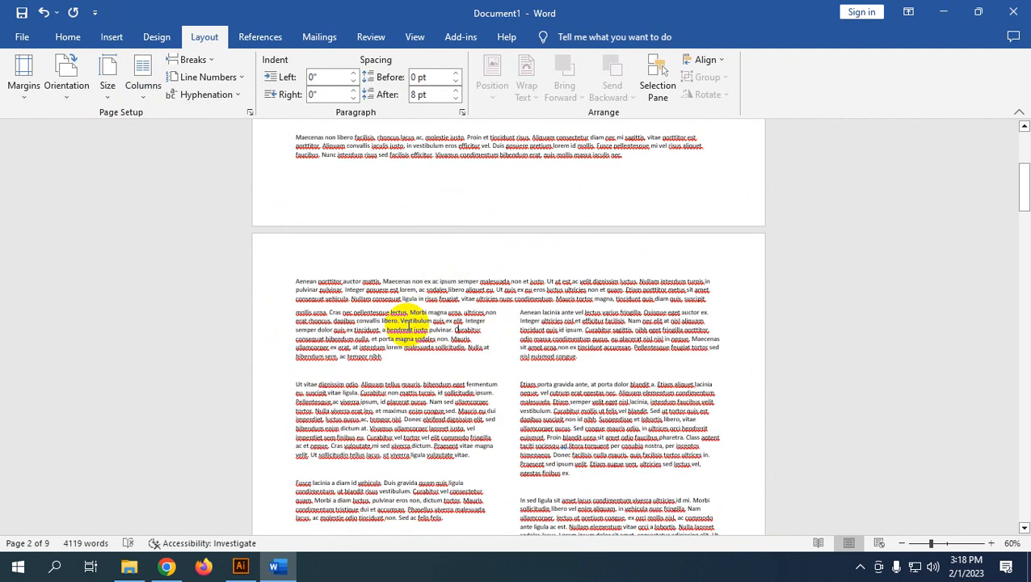
key("ctrl+a")
left_click(142, 81)
left_click(172, 157)
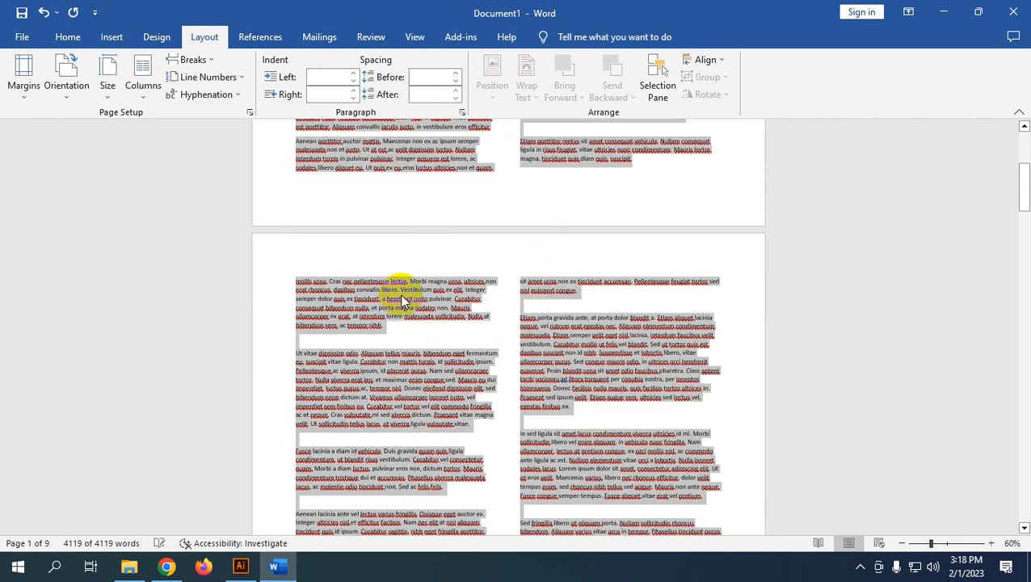
scroll(428, 299, "down", 4)
scroll(436, 295, "up", 2)
left_click(420, 395)
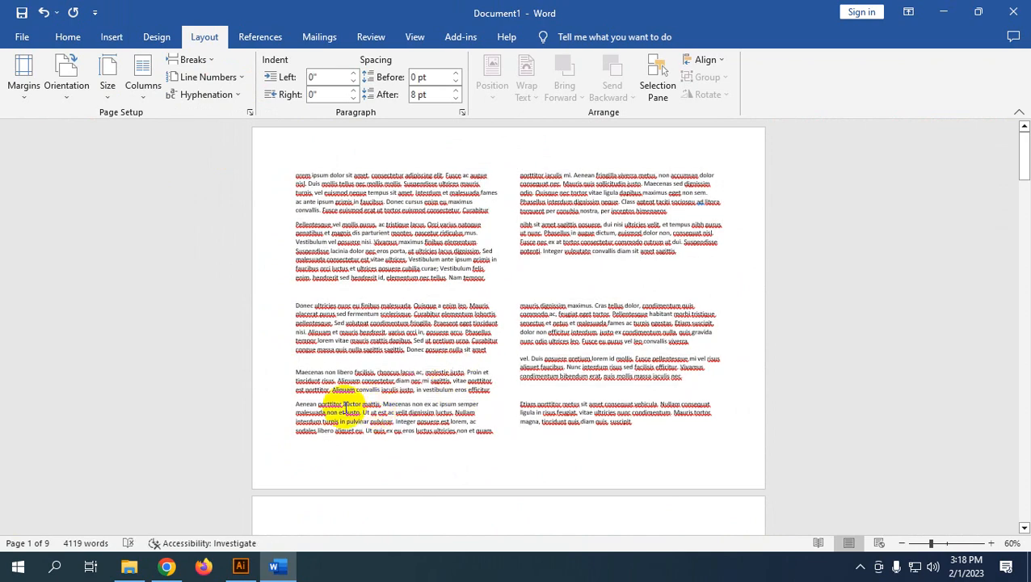
Try a column break before the paragraph beginning "Aenean porttitor auctor mattis" and undo it
left_click(297, 404)
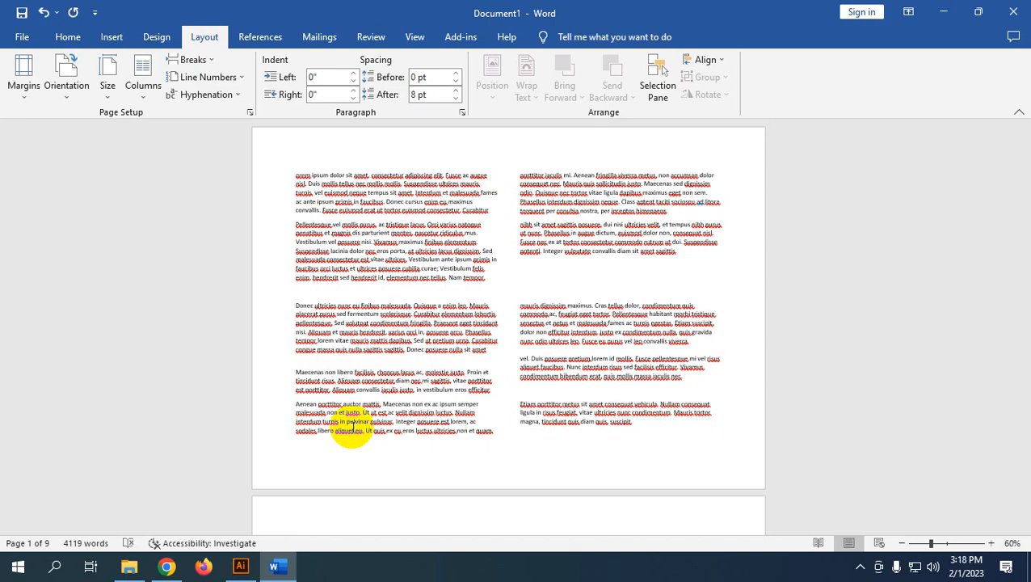
left_click(195, 62)
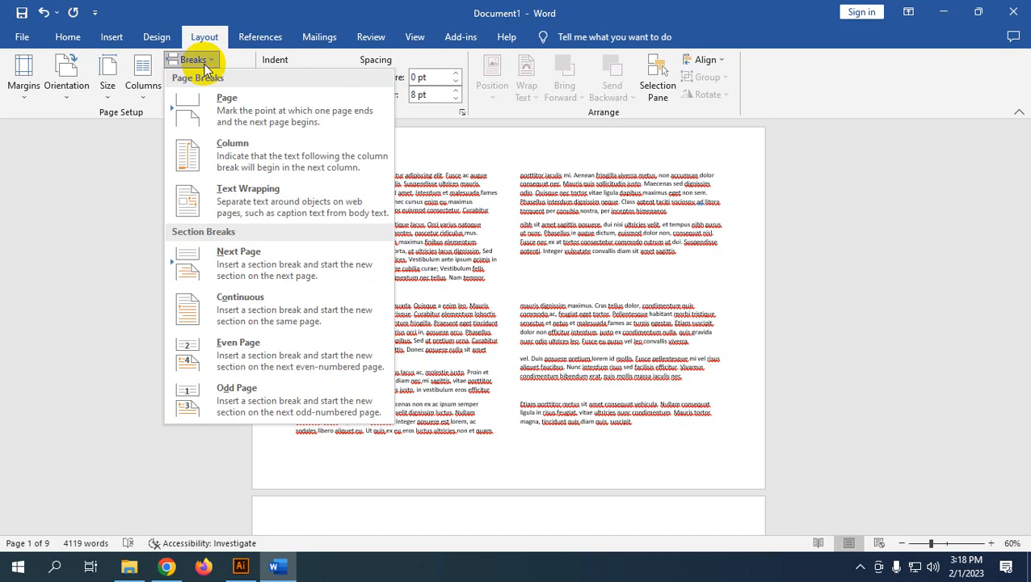
left_click(275, 156)
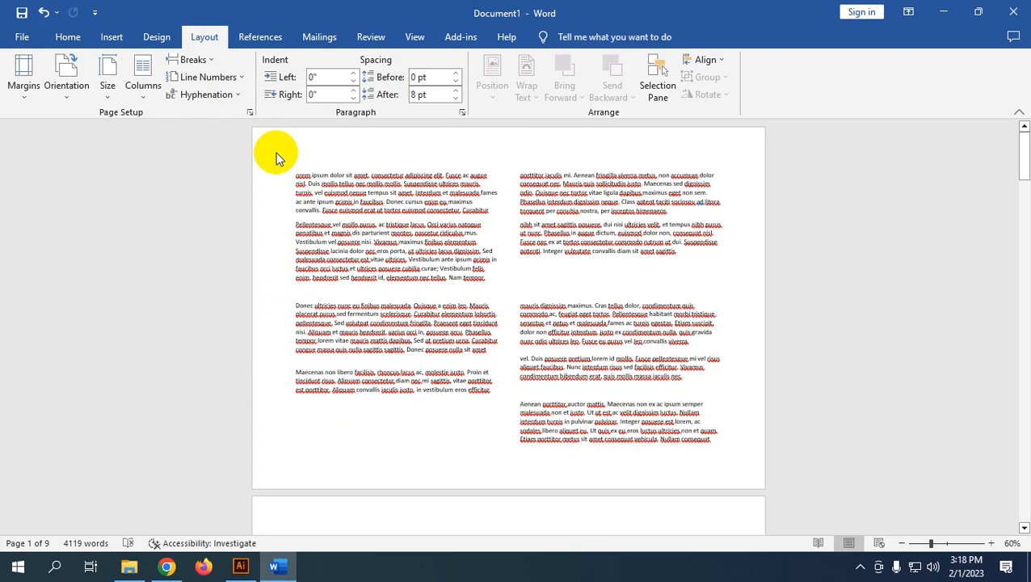
key("ctrl+z")
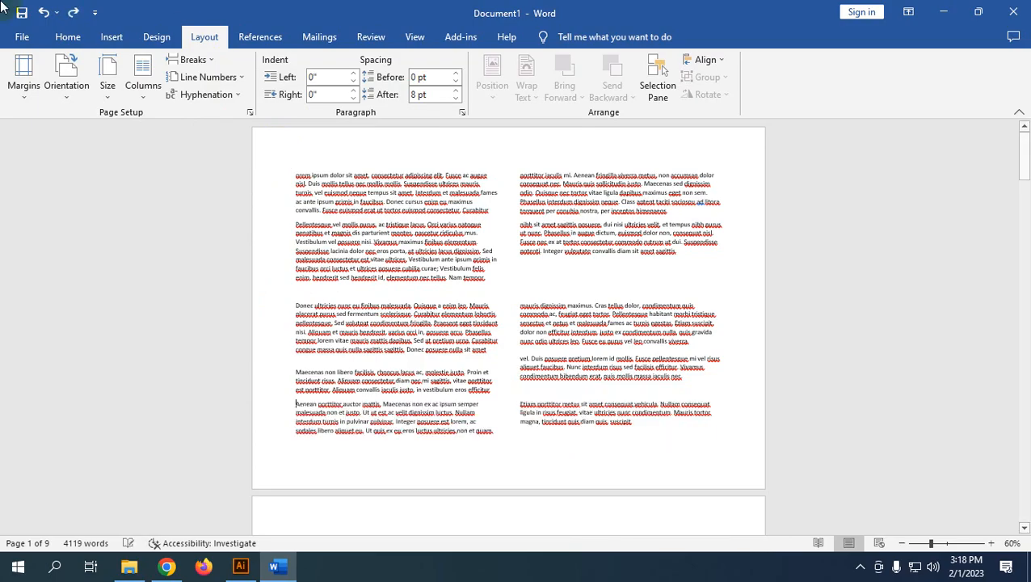
Undo the two-column layout last applied to the entire document
left_click_drag(621, 432, 163, 191)
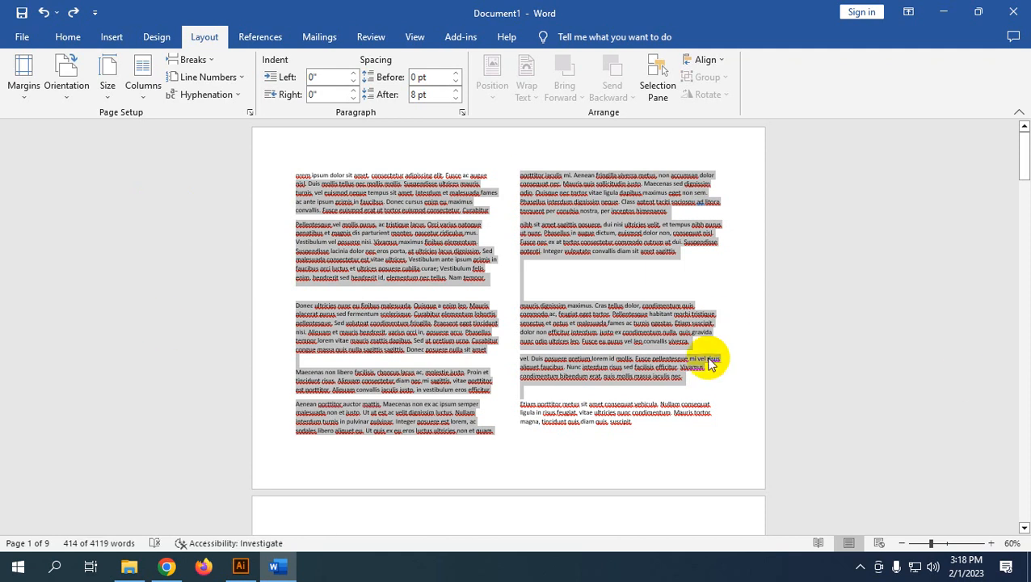
left_click(415, 252)
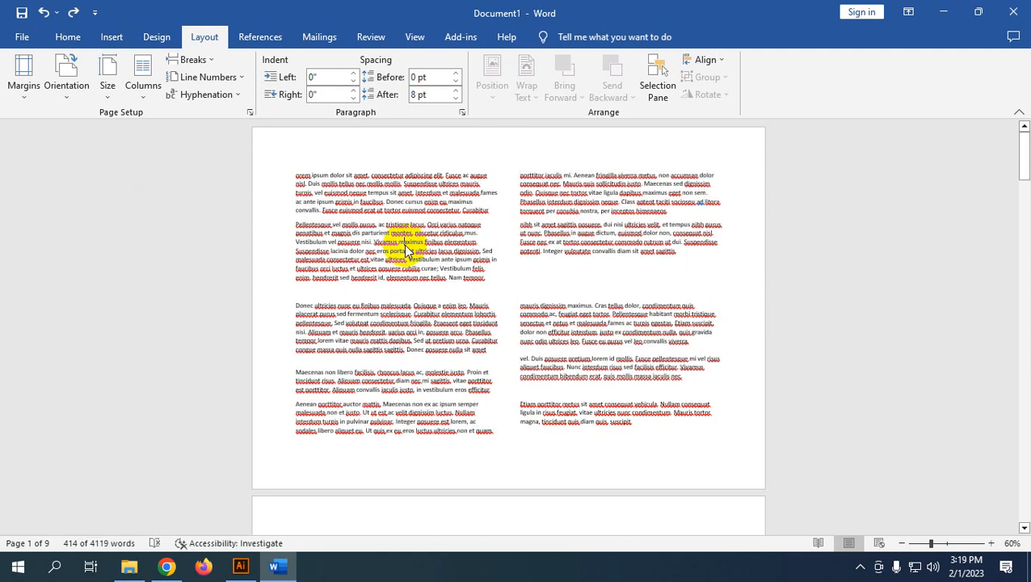
key("ctrl+z")
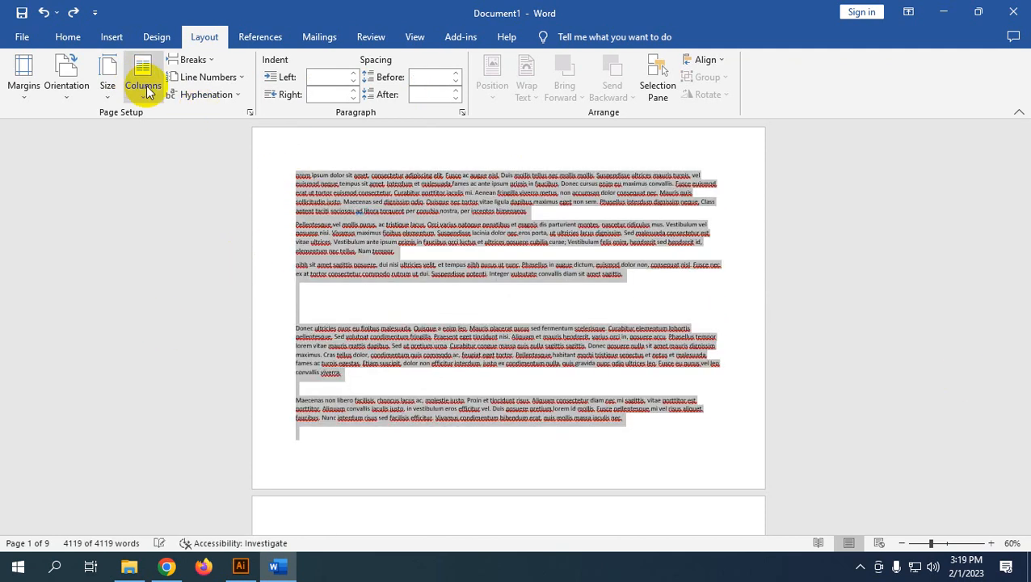
left_click(145, 86)
left_click(531, 471)
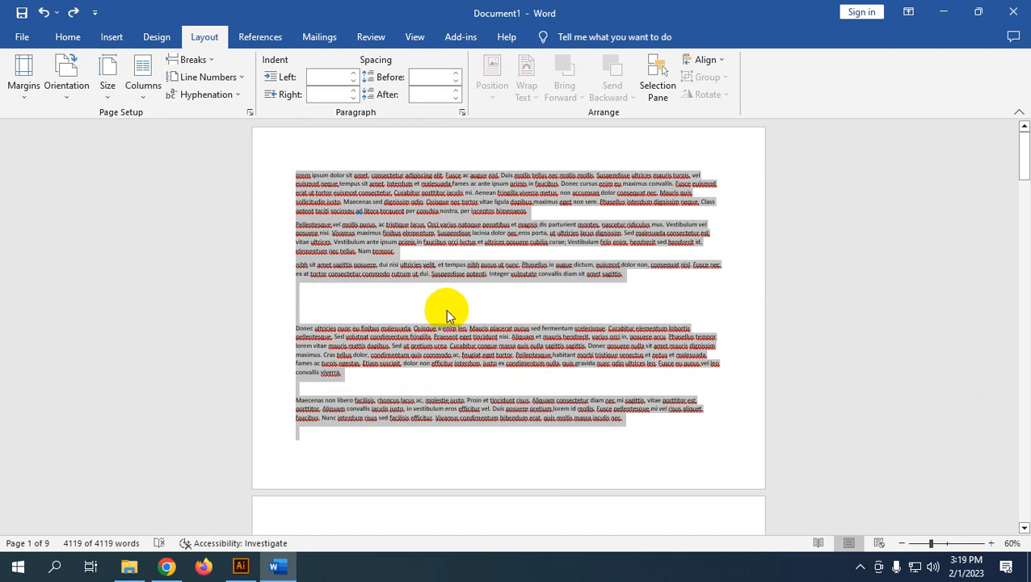
left_click(686, 283)
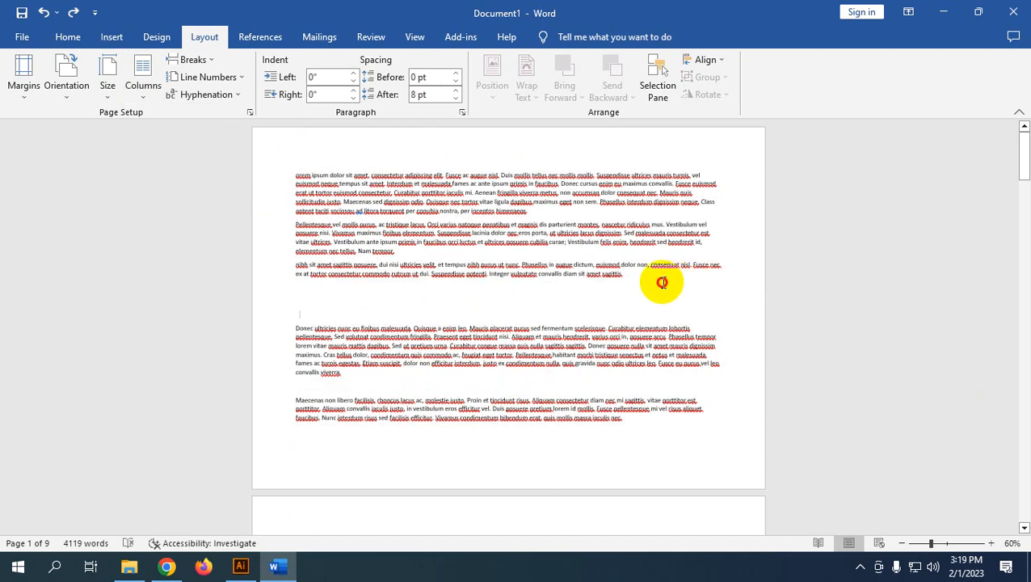
Merge the first page's opening paragraphs, up to the one beginning "Donec ultricies nunc", into a single continuous paragraph
left_click_drag(662, 282, 267, 185)
left_click(427, 314)
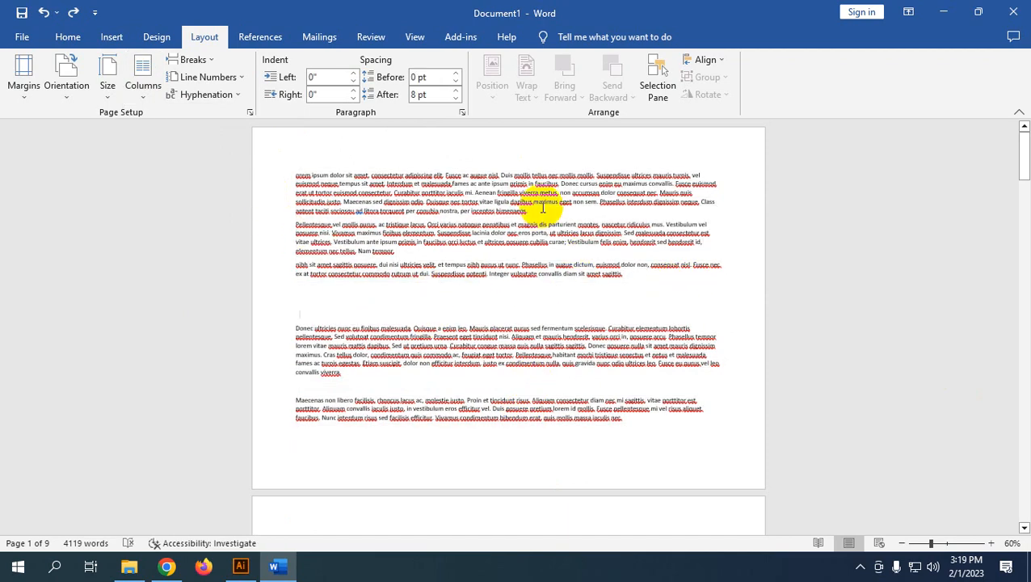
key("Delete")
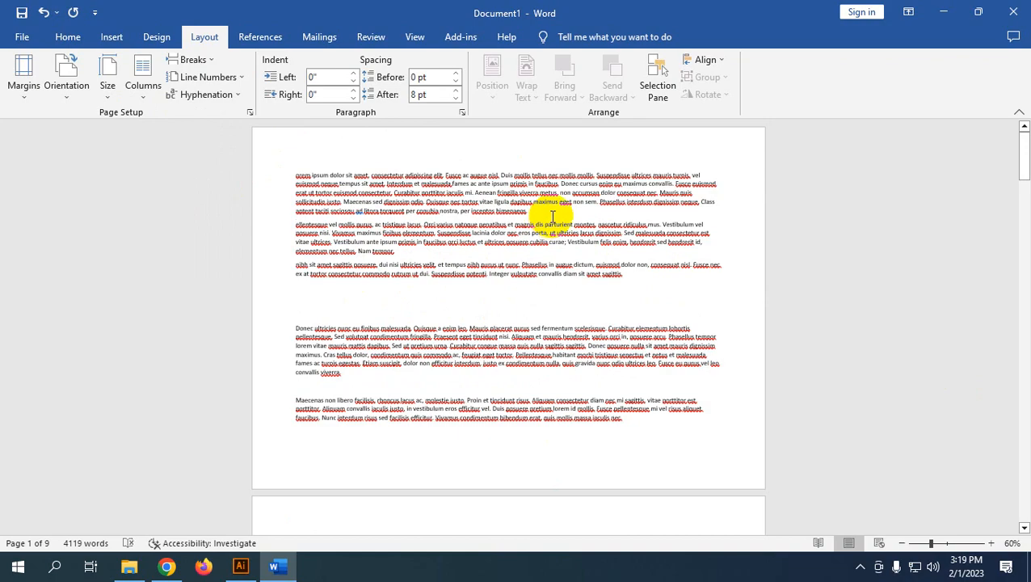
key("Delete")
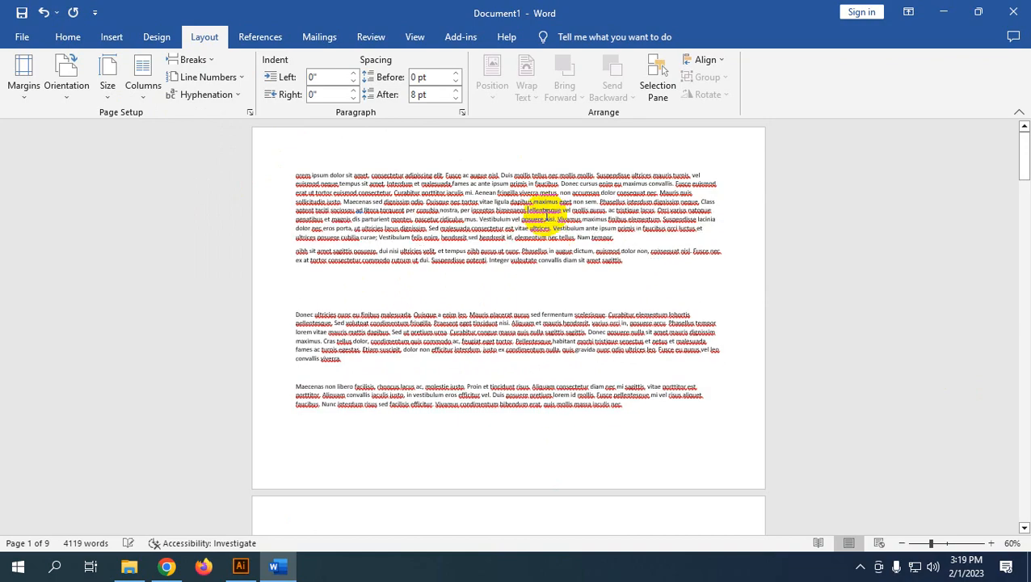
left_click(633, 237)
key("Delete")
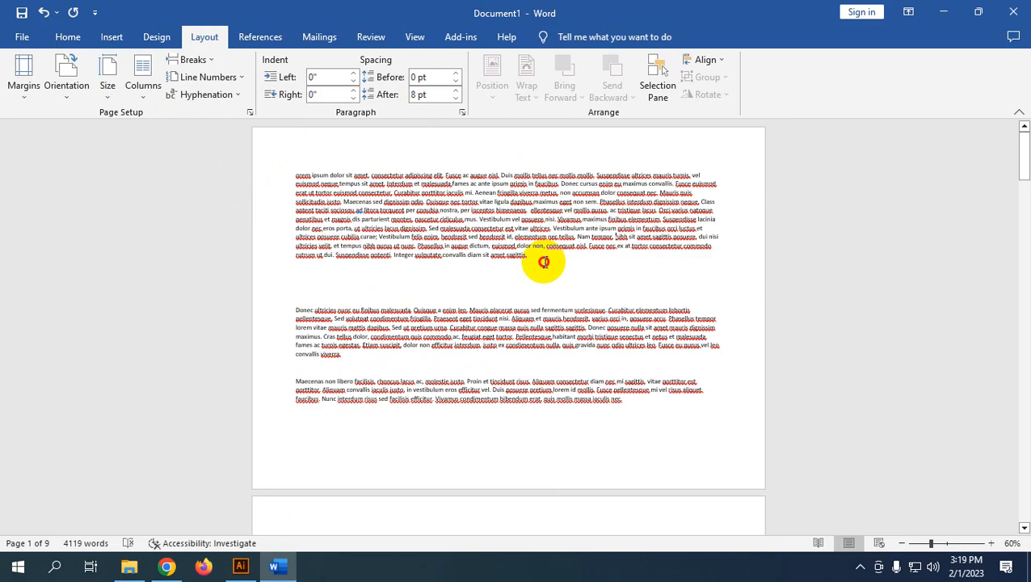
key("Delete")
key("Delete")
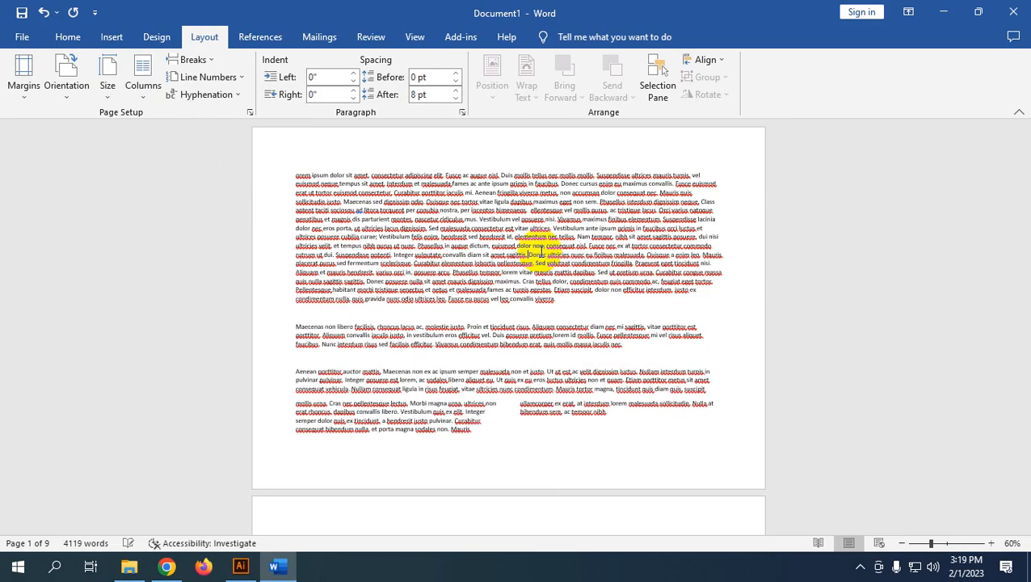
Lay out the merged opening paragraph in two columns
left_click_drag(559, 301, 276, 152)
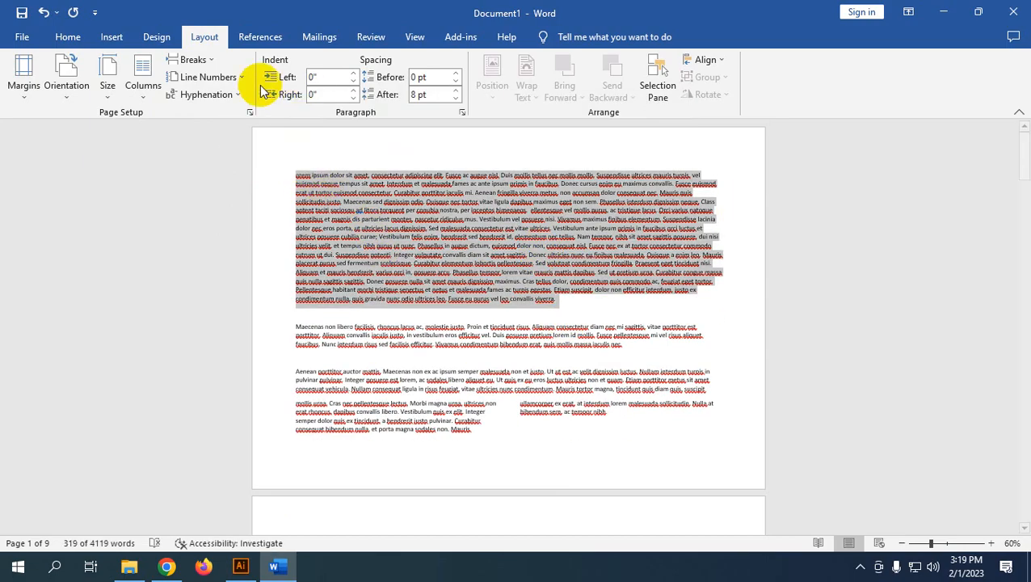
left_click(145, 85)
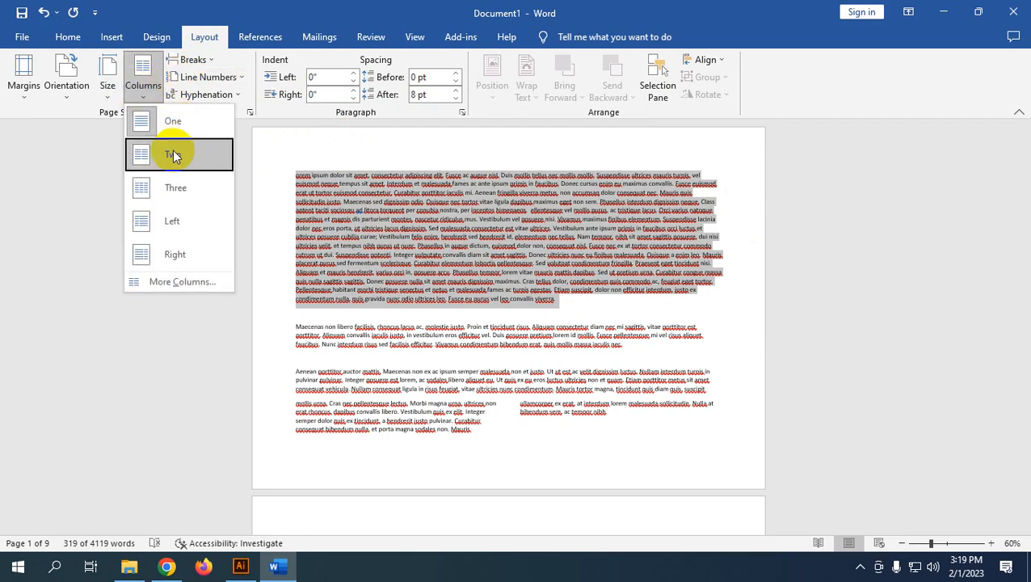
left_click(173, 154)
left_click(557, 280)
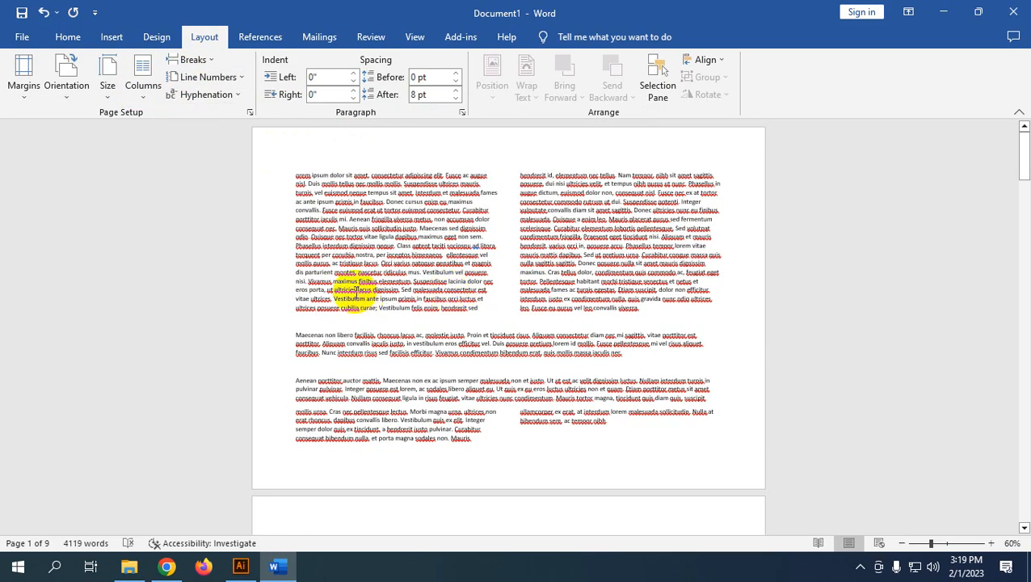
Insert a text wrapping break and a column break before "ut ultricies lacus dignissim" in the opening paragraph
left_click(327, 289)
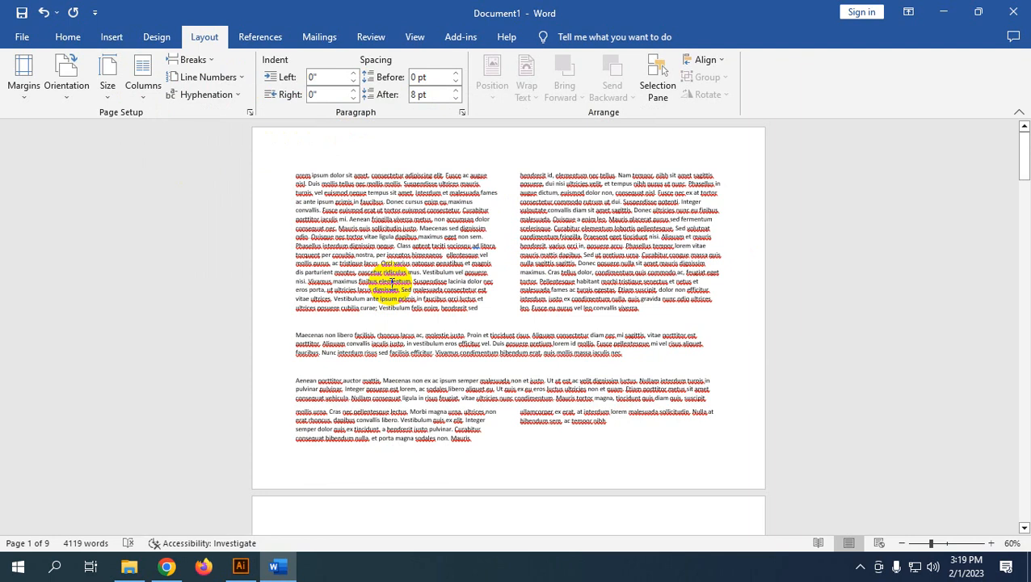
left_click(187, 63)
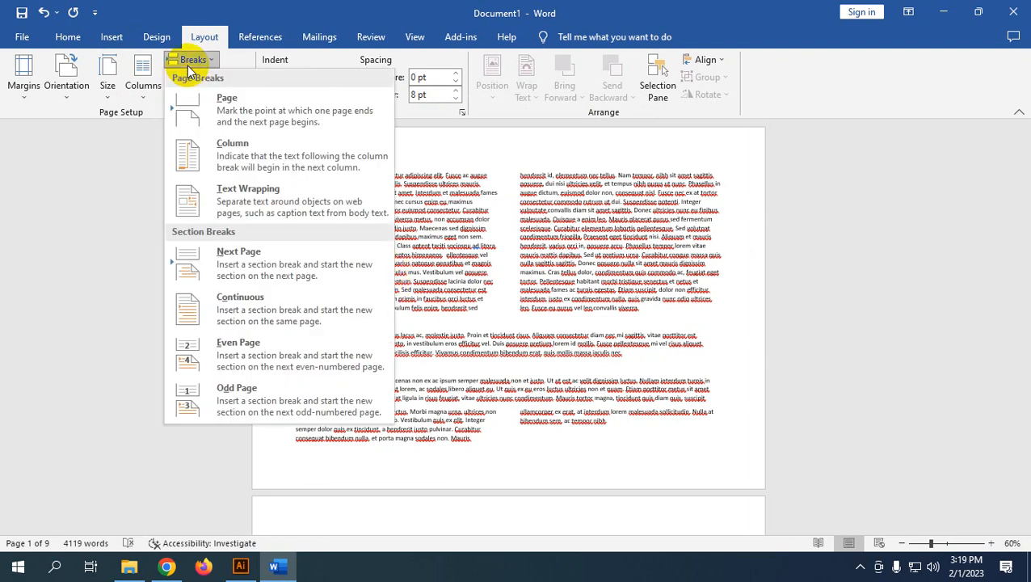
left_click(233, 169)
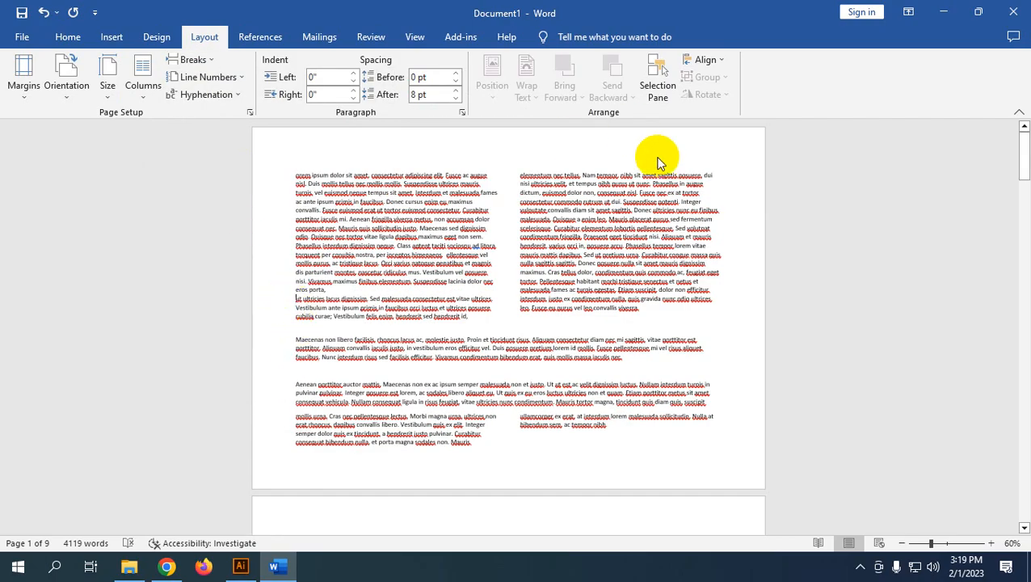
left_click(188, 60)
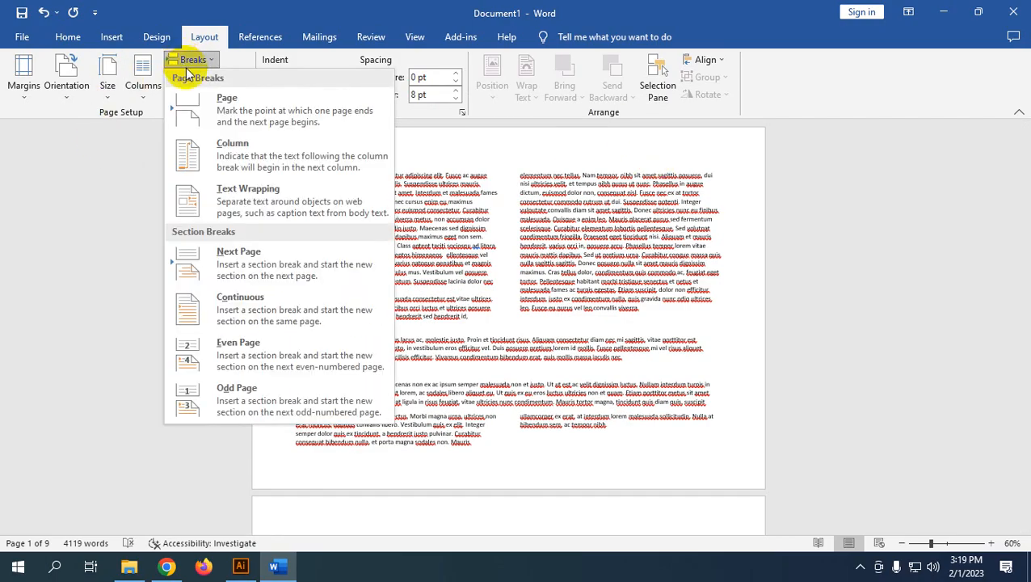
left_click(219, 167)
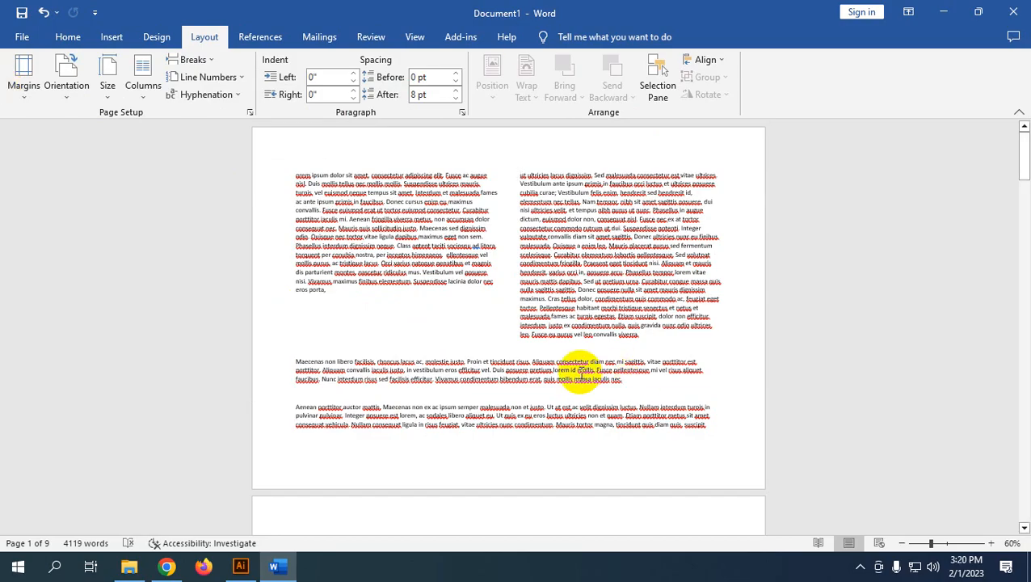
Set the entire document to one column and look over its first pages
key("ctrl+a")
left_click(143, 84)
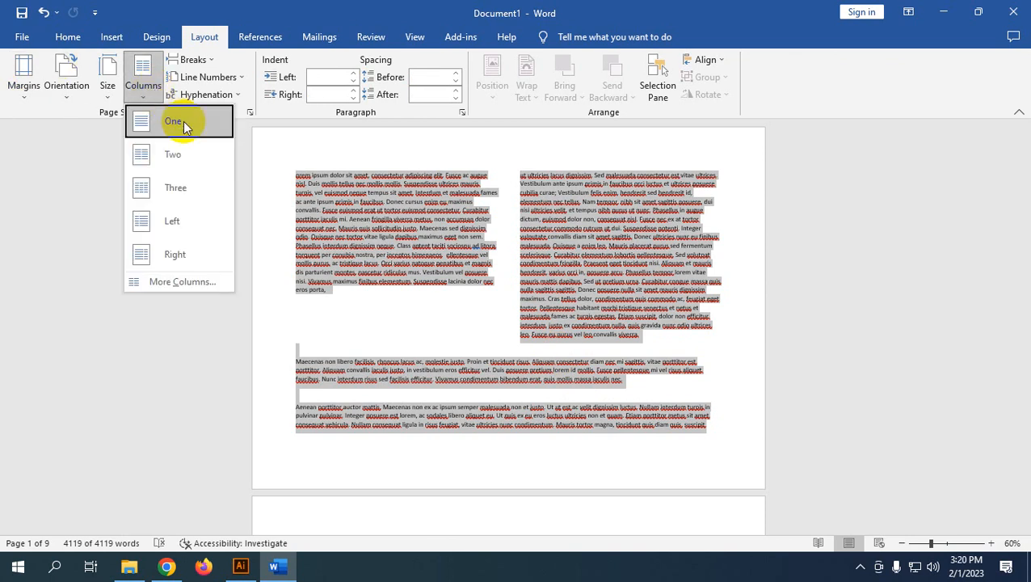
left_click(194, 125)
left_click(68, 38)
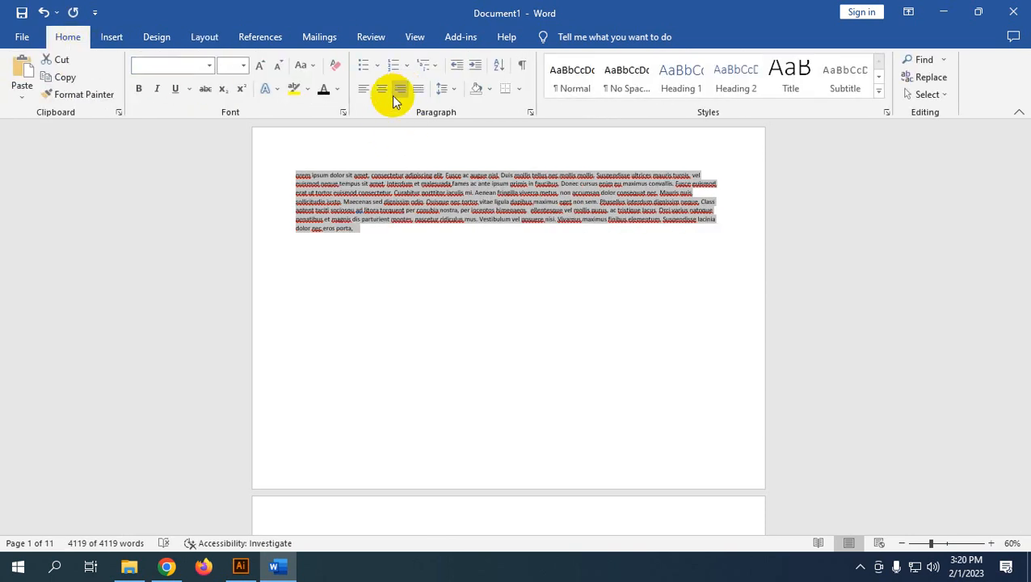
left_click(549, 273)
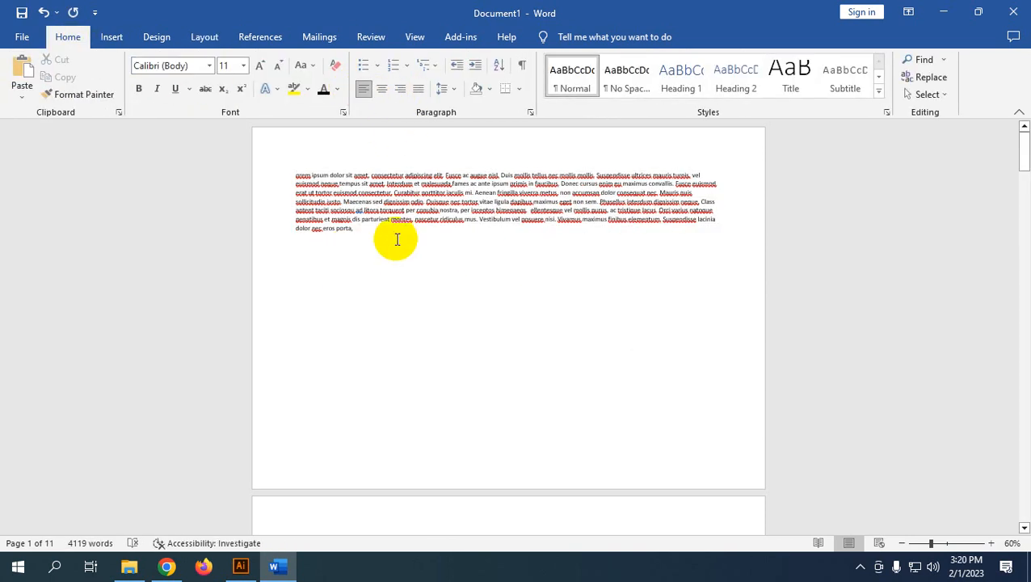
scroll(433, 396, "down", 8)
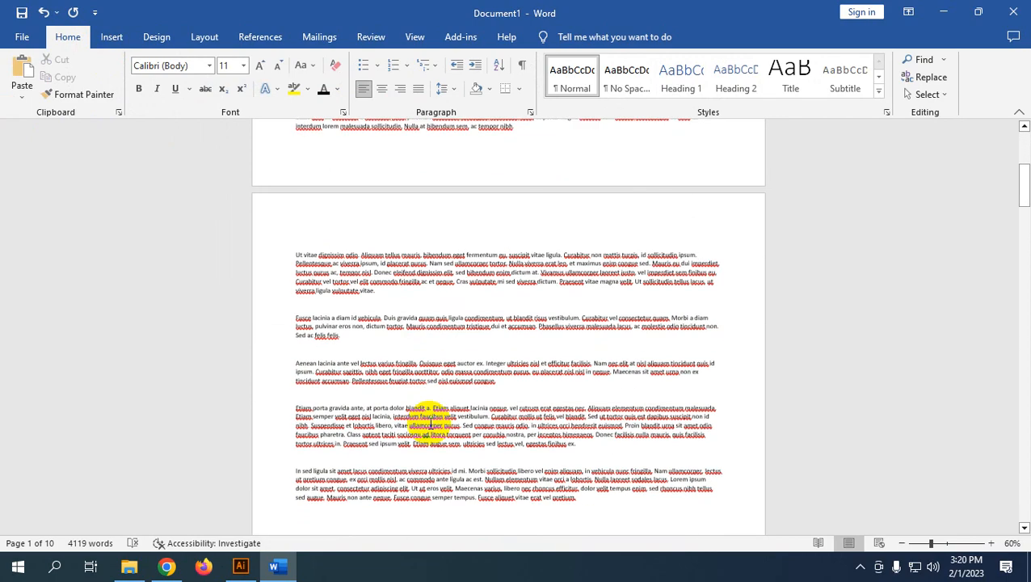
Set the page orientation of the document's first section to portrait
left_click(156, 37)
left_click(204, 37)
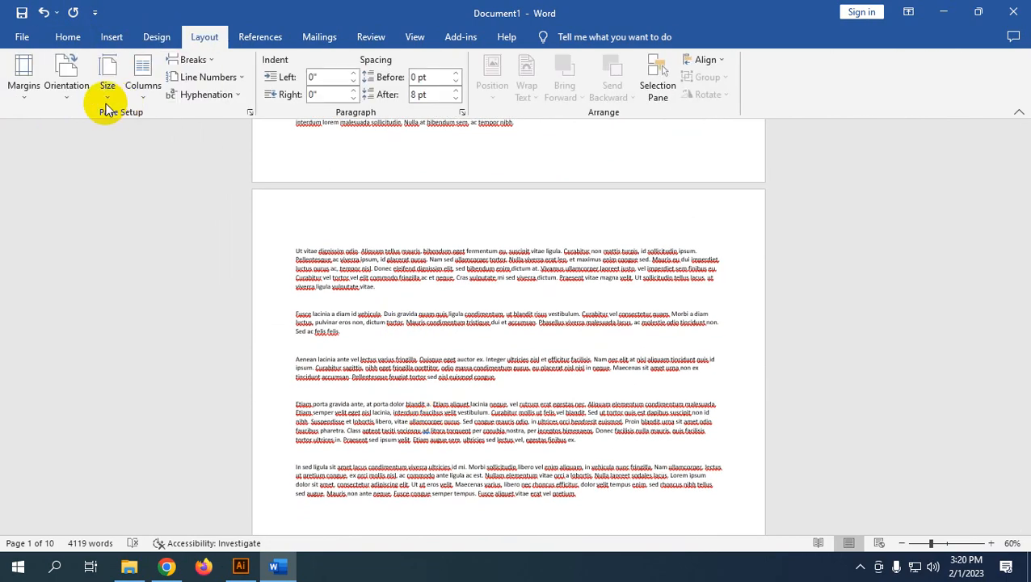
left_click(108, 77)
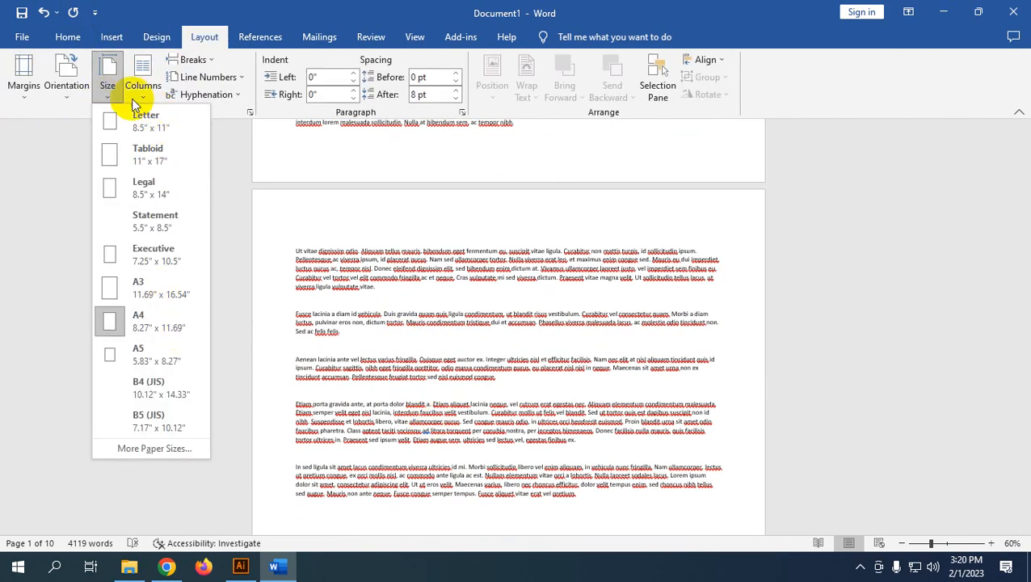
left_click(75, 88)
left_click(89, 140)
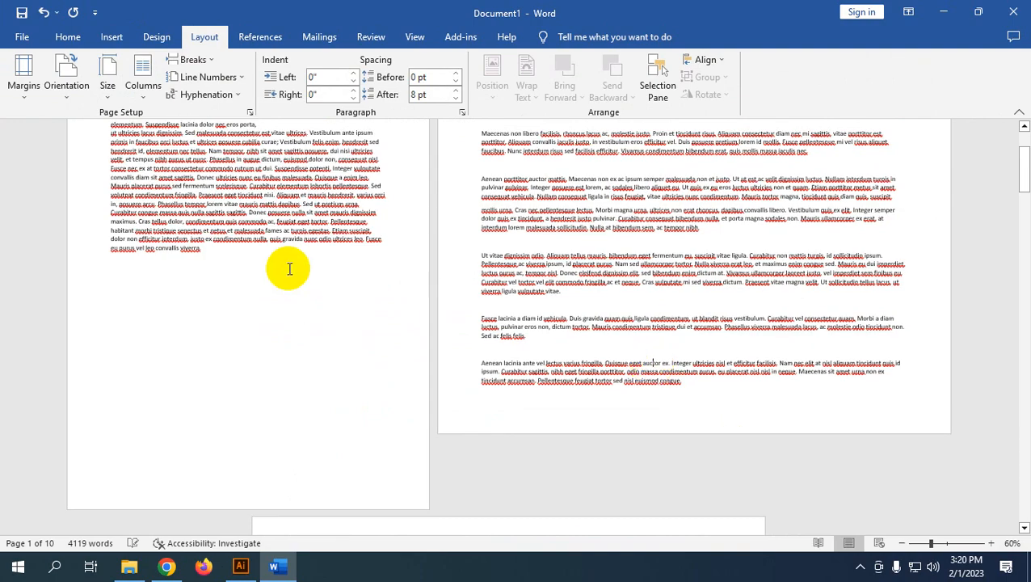
Set the paper size of the entire document to A4
scroll(307, 291, "up", 3)
key("ctrl+a")
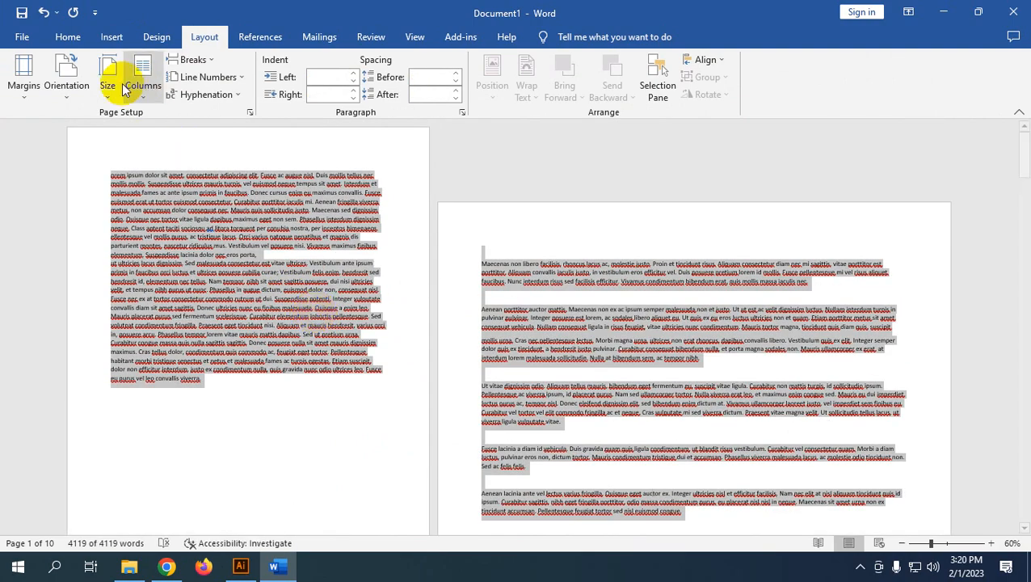
left_click(108, 81)
left_click(165, 287)
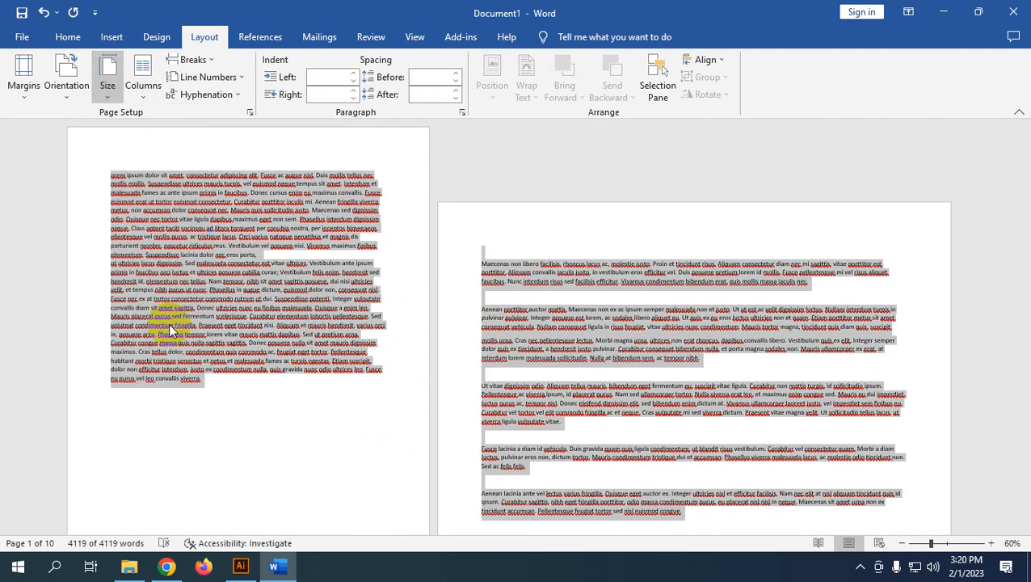
left_click(404, 263)
Switch to Illustrator to check the class 07 Document & Page Setup topic list, and return to the Word document
left_click(239, 563)
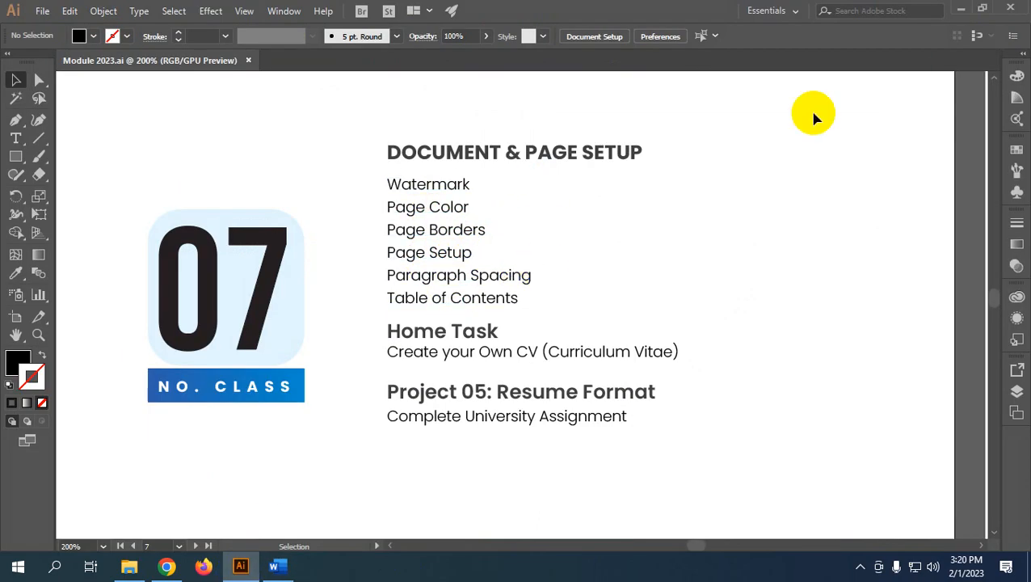
left_click(961, 8)
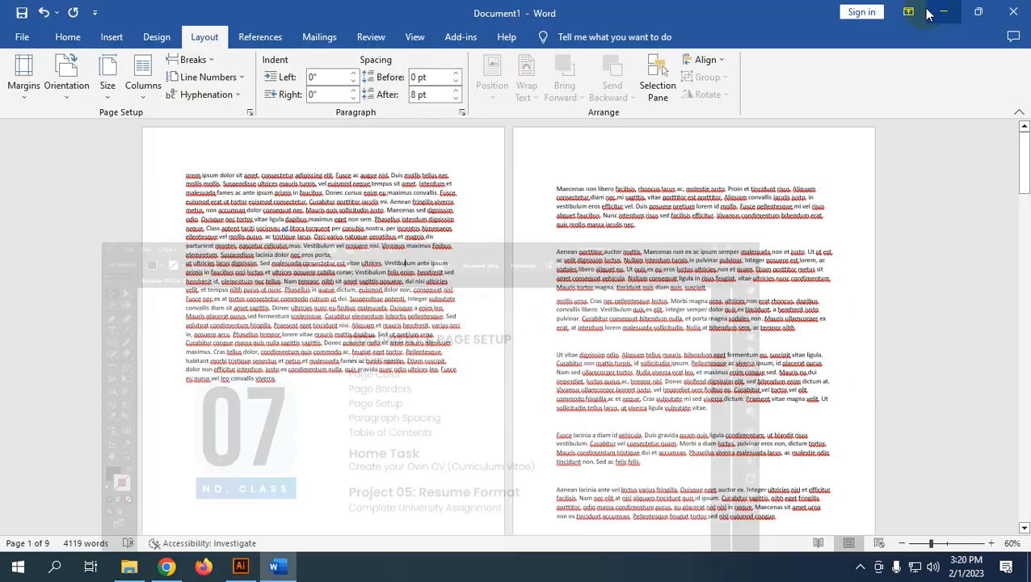
Delete the break after the opening paragraph so the paragraph beginning "Maecenas non libero" follows on the first page
left_click(471, 354)
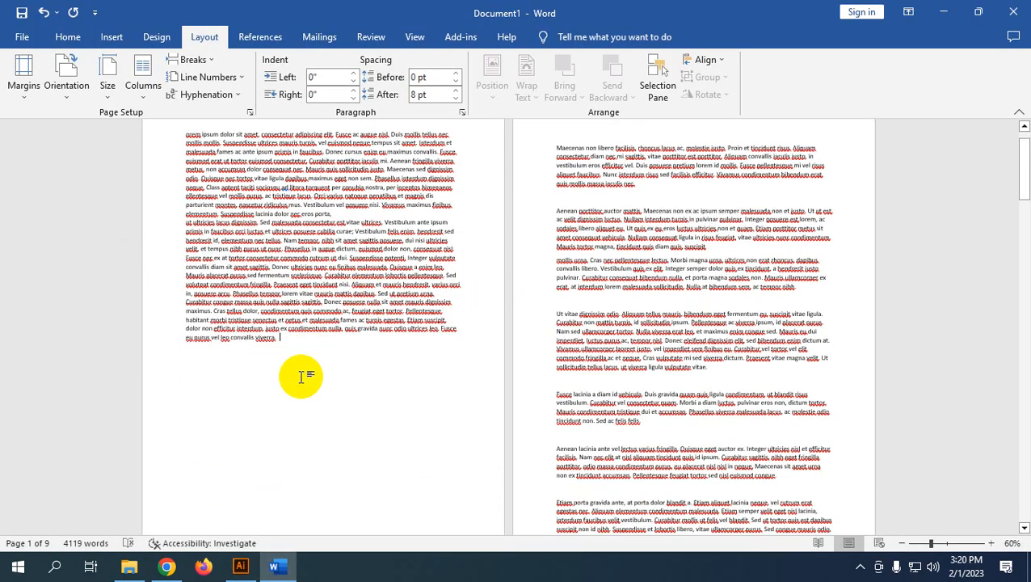
key("Delete")
key("Delete")
left_click(306, 388)
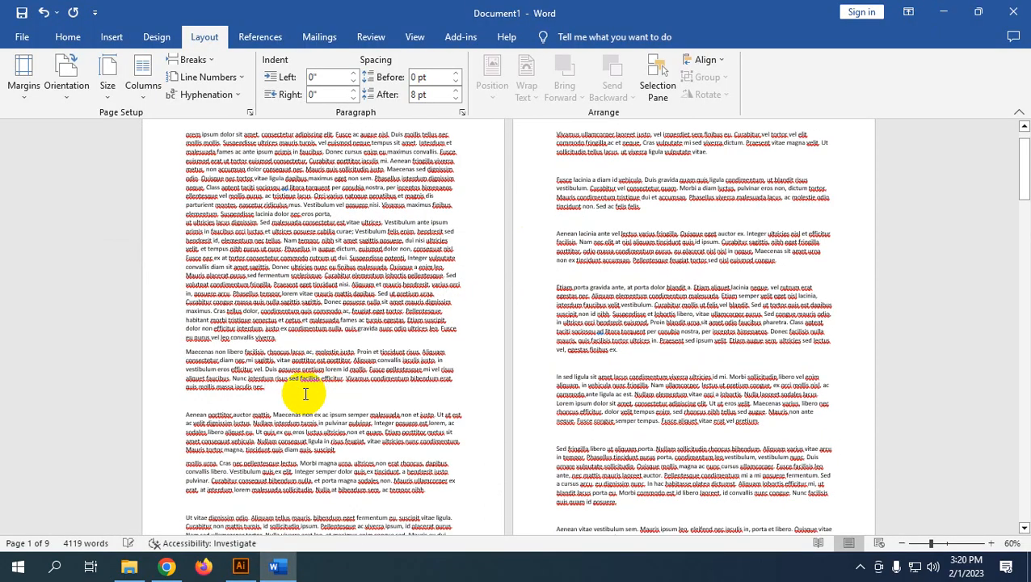
Delete the empty lines between the second page's paragraphs, from "Vivamus ullamcorper" down to "Aenean vitae vestibulum"
left_click(626, 168)
key("Delete")
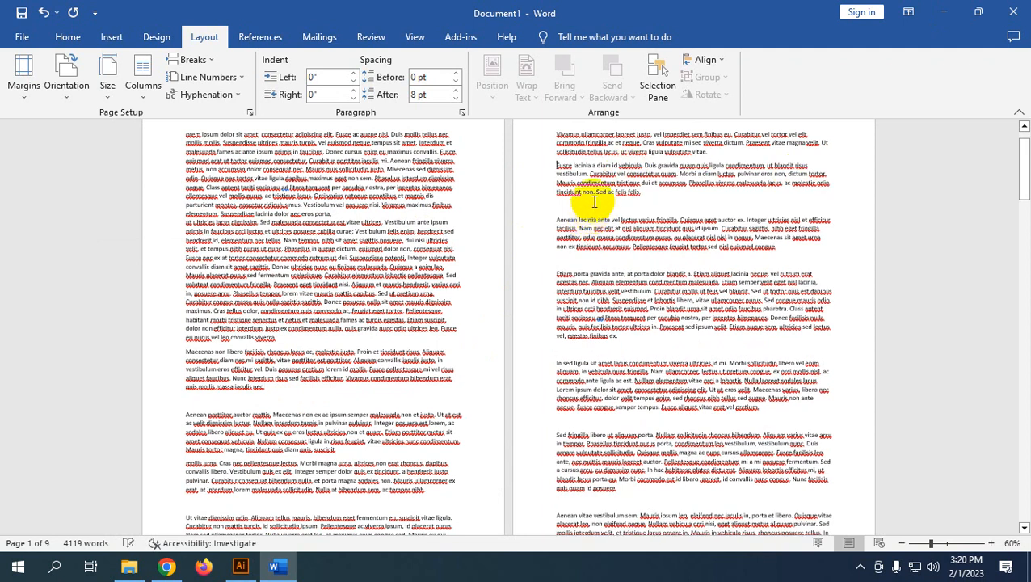
left_click(593, 211)
key("Delete")
left_click(581, 244)
key("Delete")
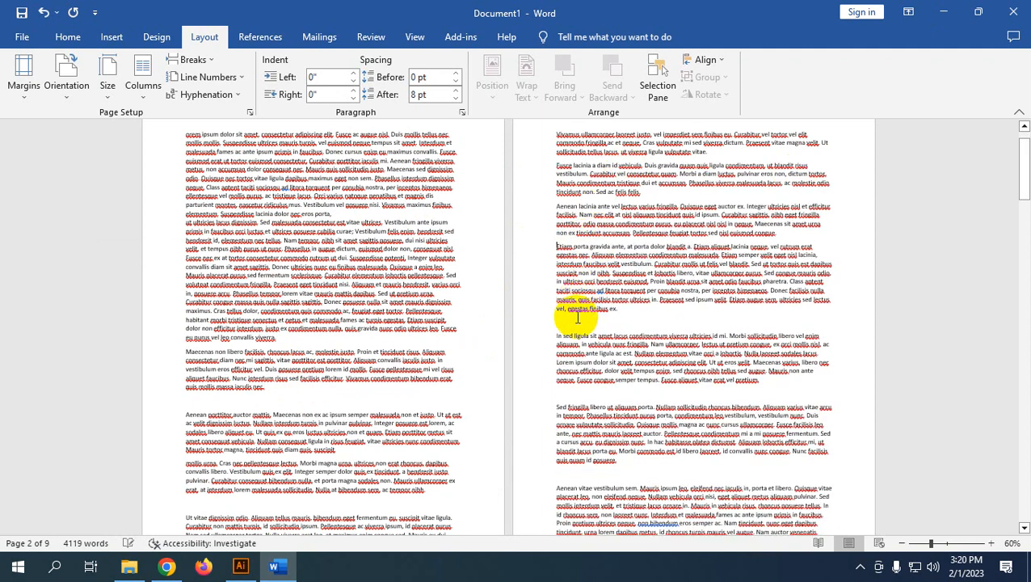
left_click(570, 318)
key("Delete")
left_click(581, 381)
key("Delete")
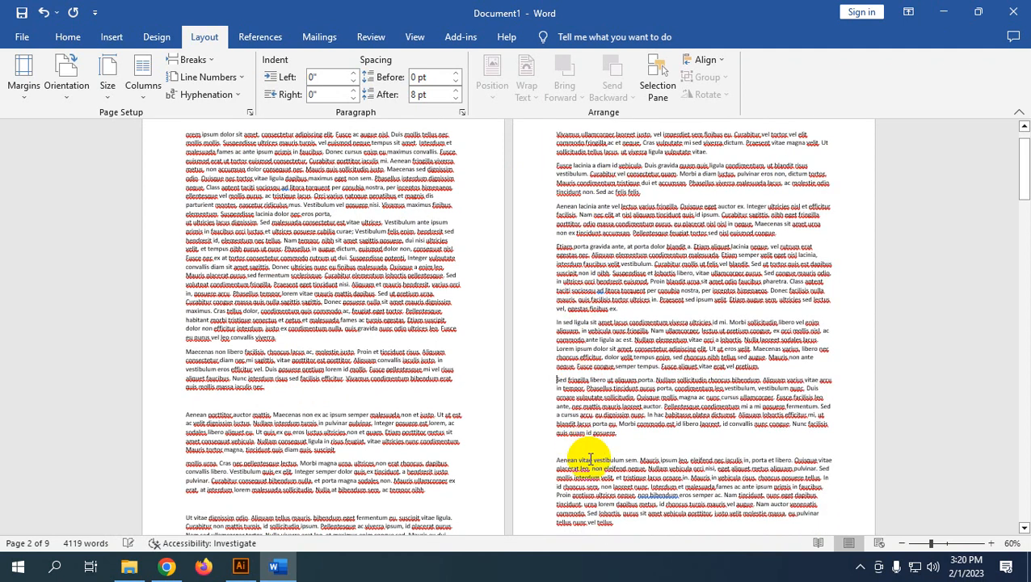
left_click(578, 441)
key("Delete")
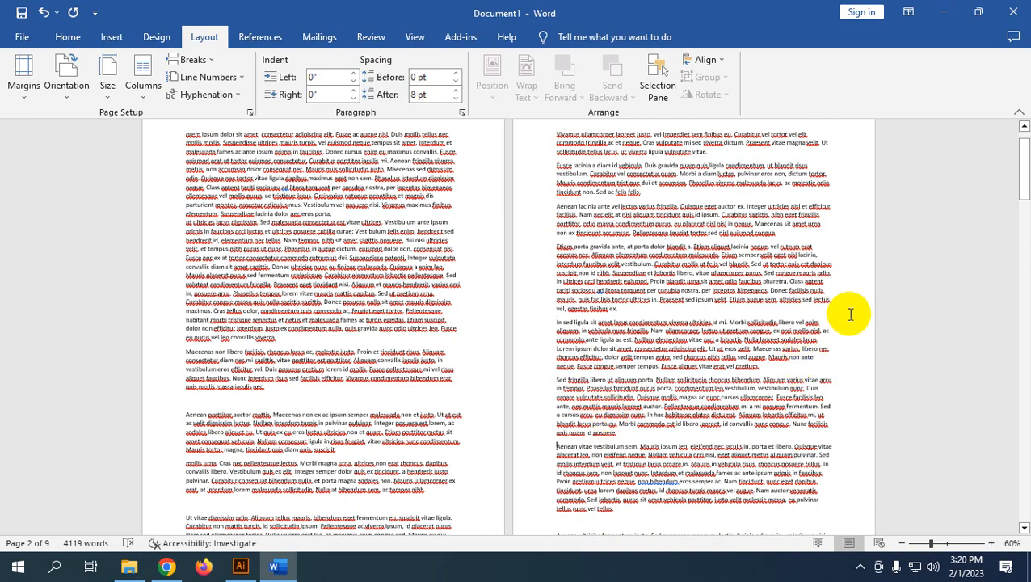
Set the spacing after the "Vivamus ullamcorper" paragraph at the start of the second page to 66 pt
key("alt")
scroll(852, 303, "up", 5)
scroll(540, 367, "up", 10)
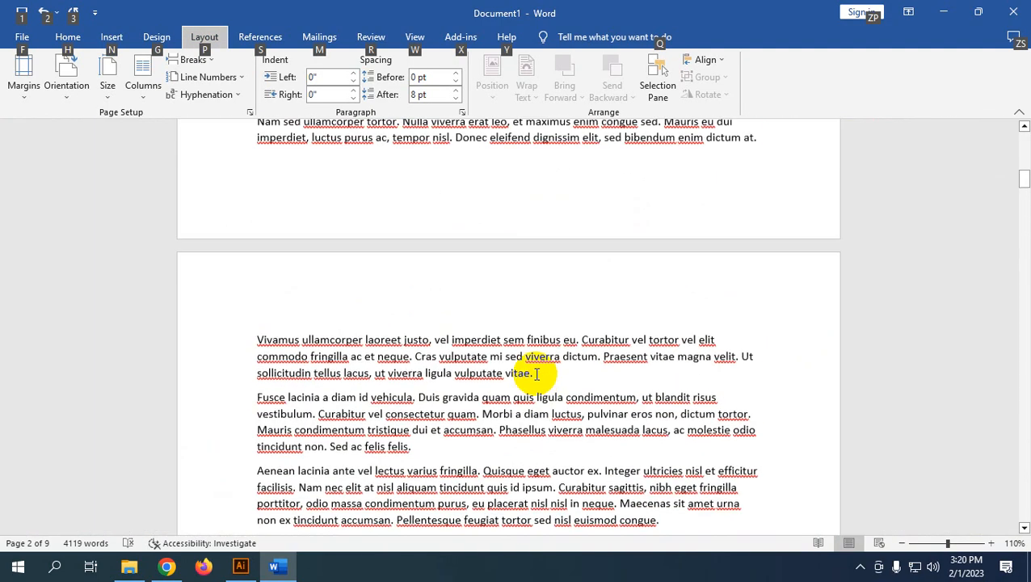
scroll(533, 375, "down", 4)
left_click(392, 191)
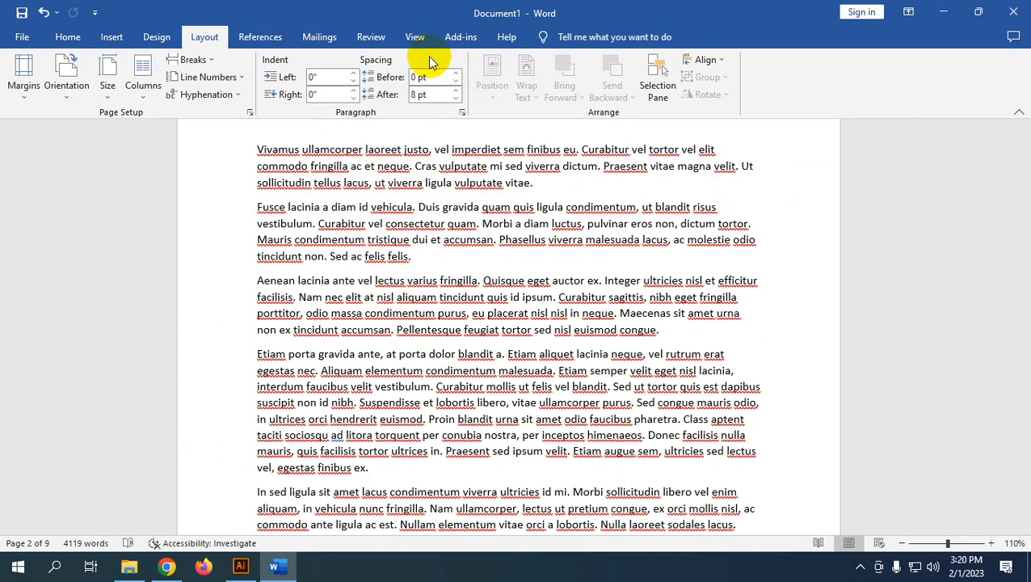
left_click(456, 91)
left_click(455, 91)
left_click(455, 91)
left_click(455, 90)
left_click(454, 90)
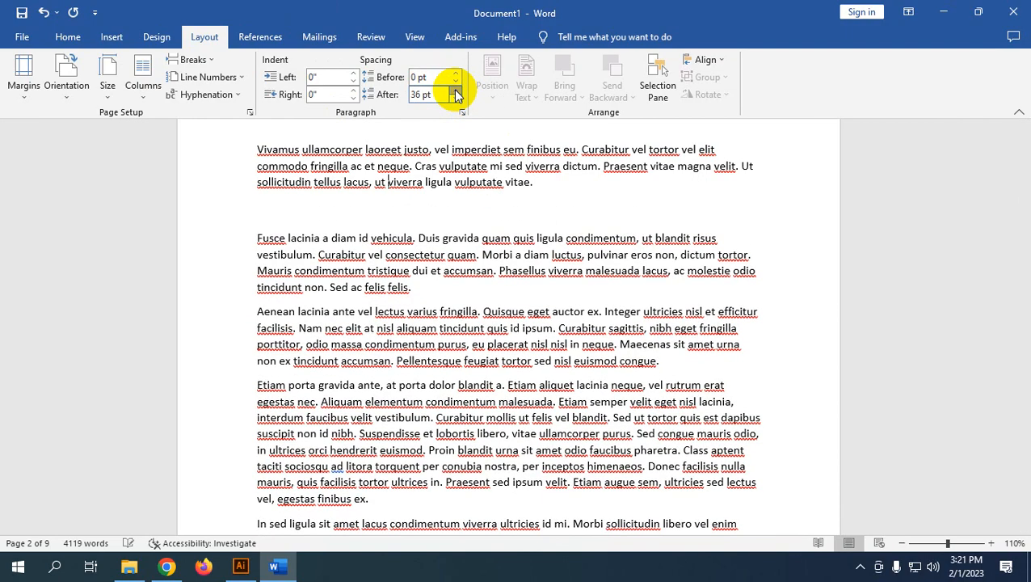
left_click(454, 90)
left_click(454, 91)
left_click(455, 92)
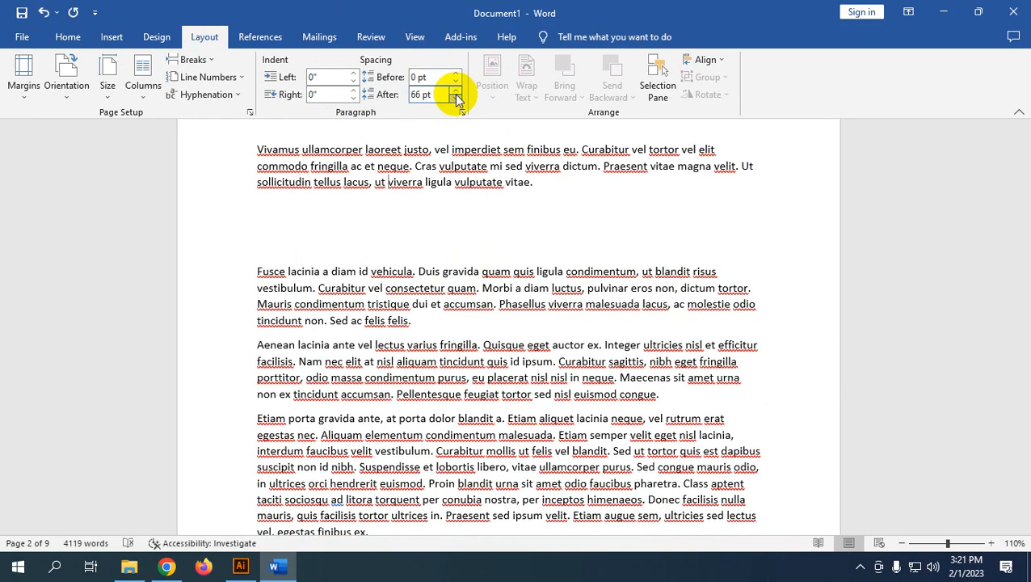
Reduce the spacing after the "Vivamus ullamcorper" paragraph to 18 pt
left_click(456, 99)
left_click(456, 98)
left_click(455, 99)
left_click(456, 99)
left_click(456, 99)
left_click(456, 99)
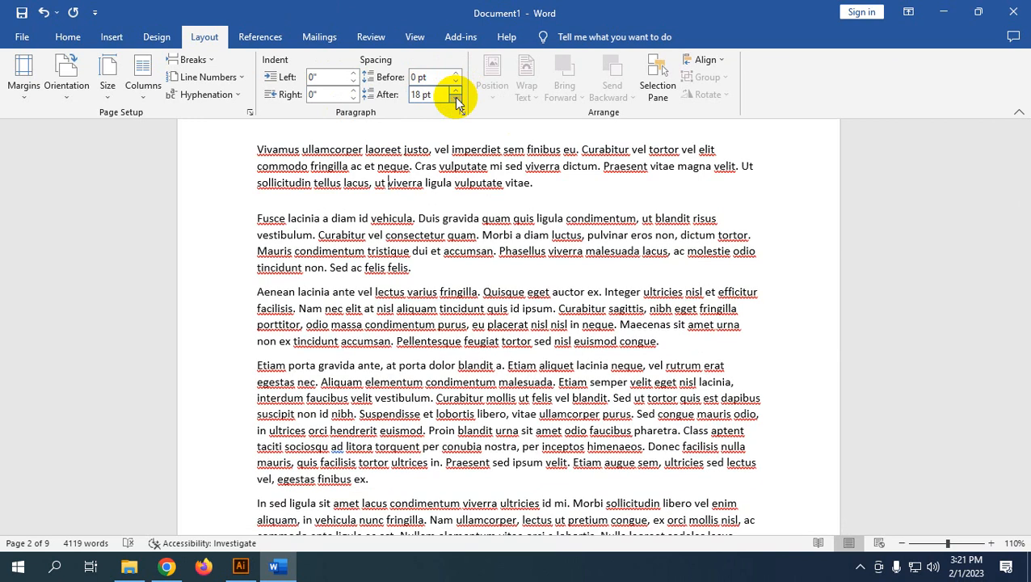
scroll(410, 265, "up", 2)
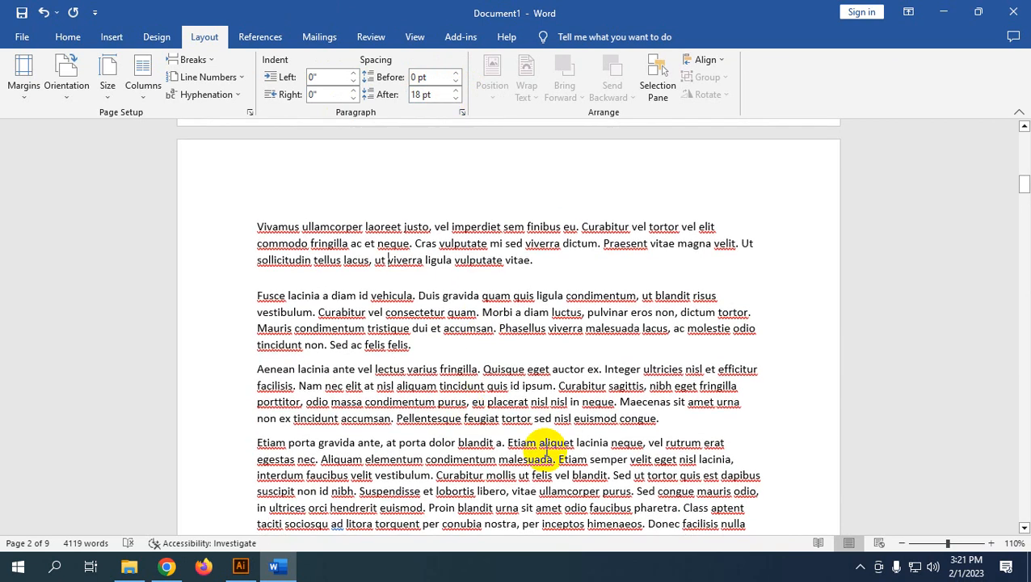
Select the second page's paragraphs starting at "Vivamus ullamcorper" and set their spacing after to 42 pt
scroll(557, 453, "down", 3)
scroll(557, 457, "down", 5)
left_click_drag(421, 402, 236, 474)
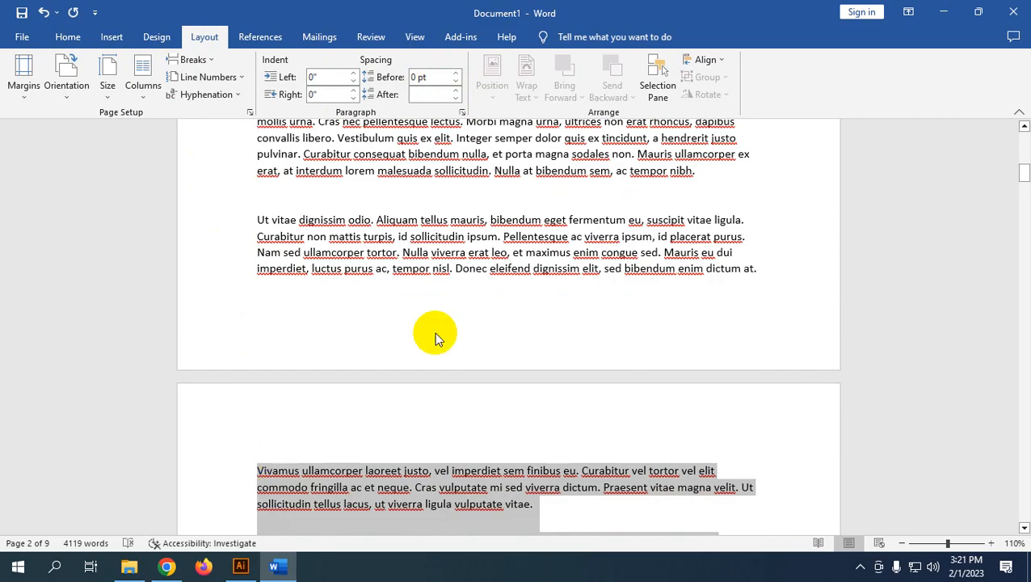
scroll(192, 368, "down", 5)
scroll(356, 355, "down", 4)
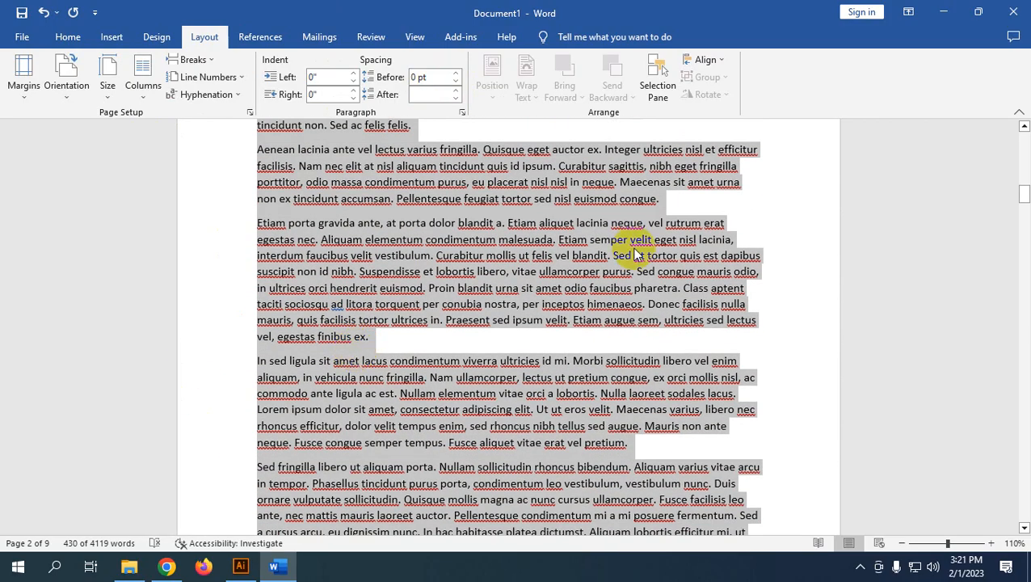
left_click(455, 97)
left_click(455, 91)
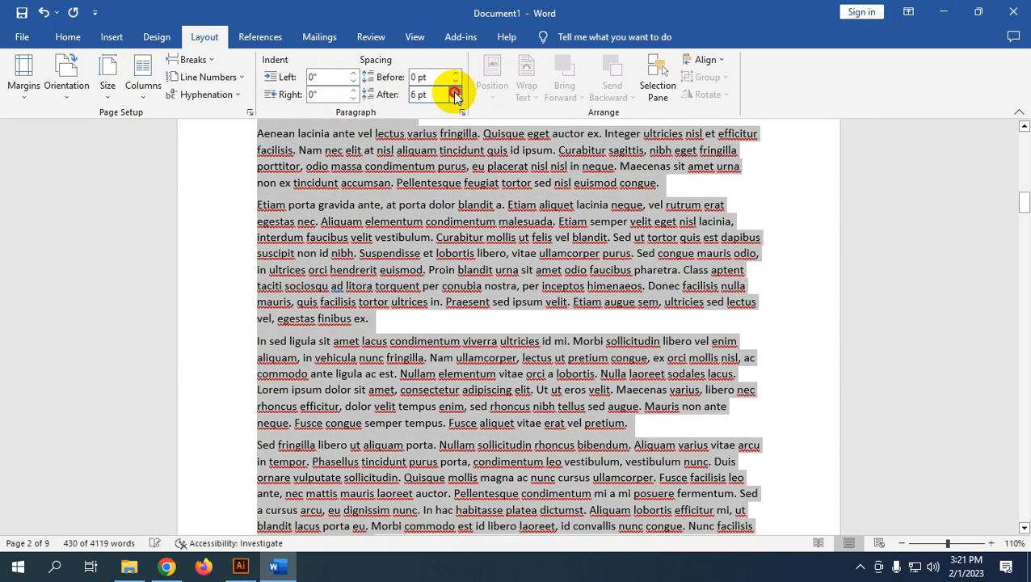
left_click(455, 92)
left_click(455, 91)
left_click(454, 91)
left_click(455, 91)
left_click(455, 91)
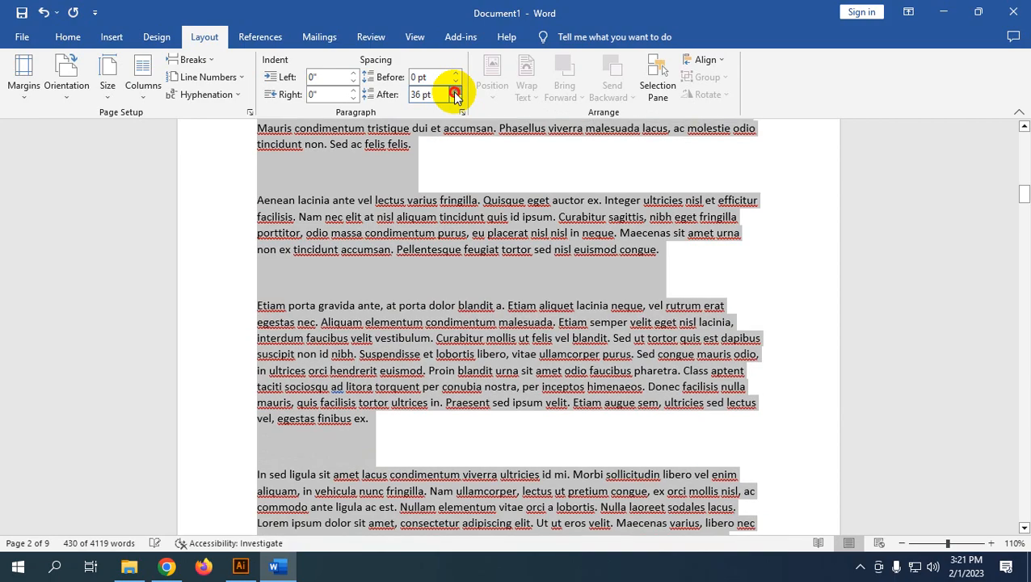
left_click(455, 91)
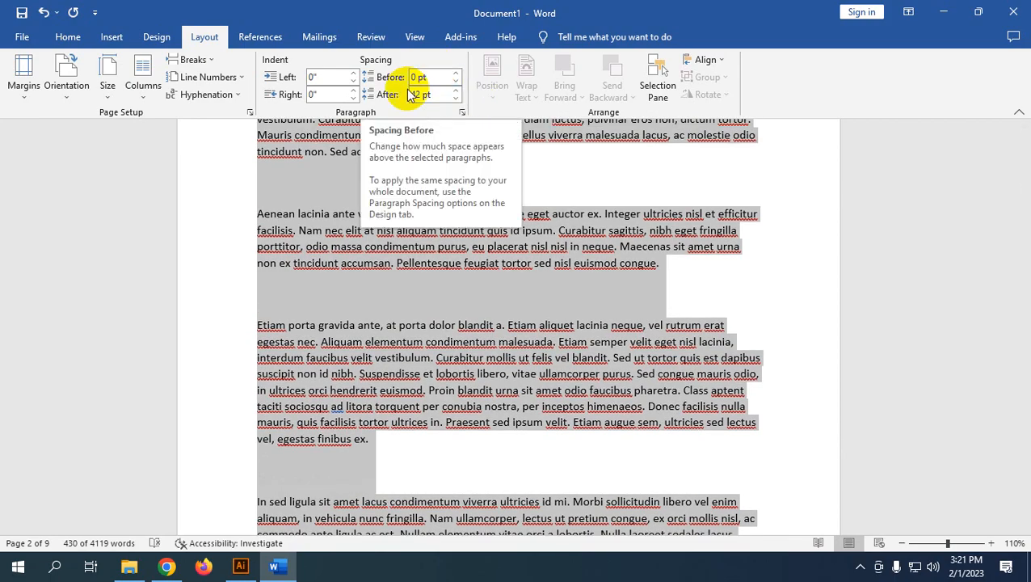
Reduce the spacing after the selected second-page paragraphs to 12 pt and clear the selection
left_click(456, 100)
left_click(456, 100)
left_click(456, 100)
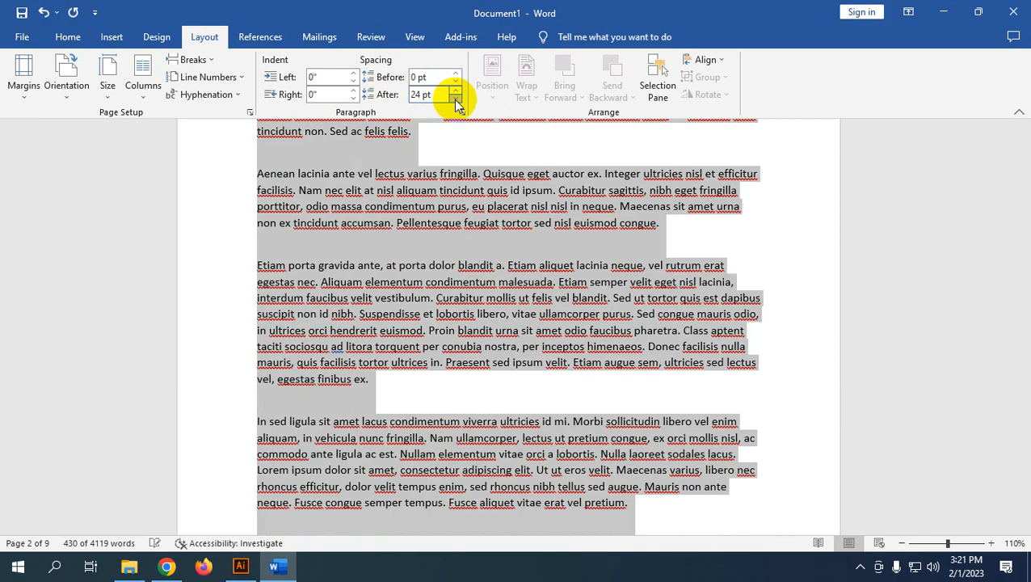
left_click(455, 100)
left_click(455, 100)
left_click(454, 99)
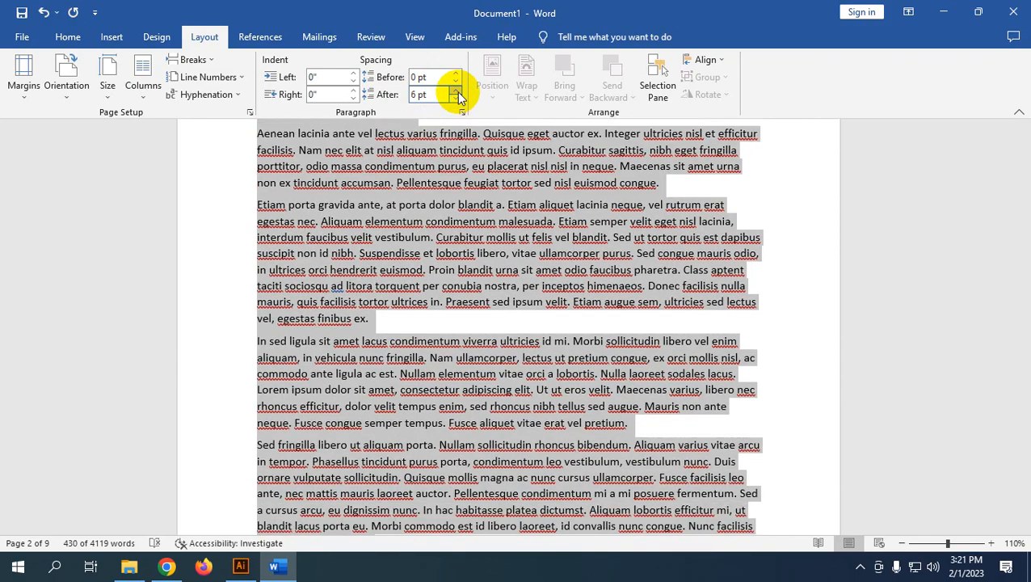
left_click(457, 91)
scroll(444, 271, "up", 3)
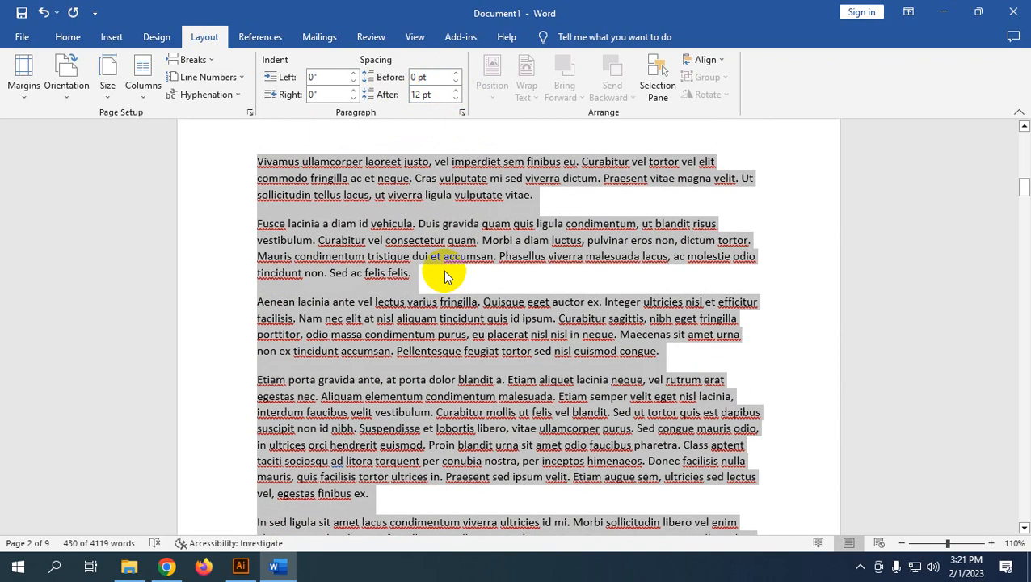
scroll(428, 268, "up", 2)
left_click(404, 296)
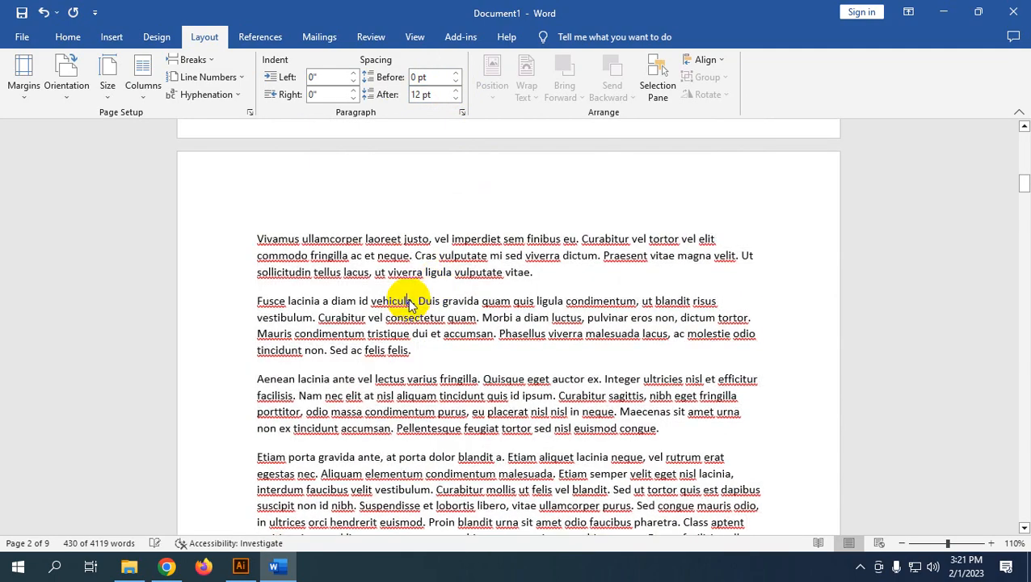
Set the spacing after the second page's first three paragraphs, "Vivamus" through "Aenean lacinia", to 0 pt and deselect them
scroll(400, 303, "down", 2)
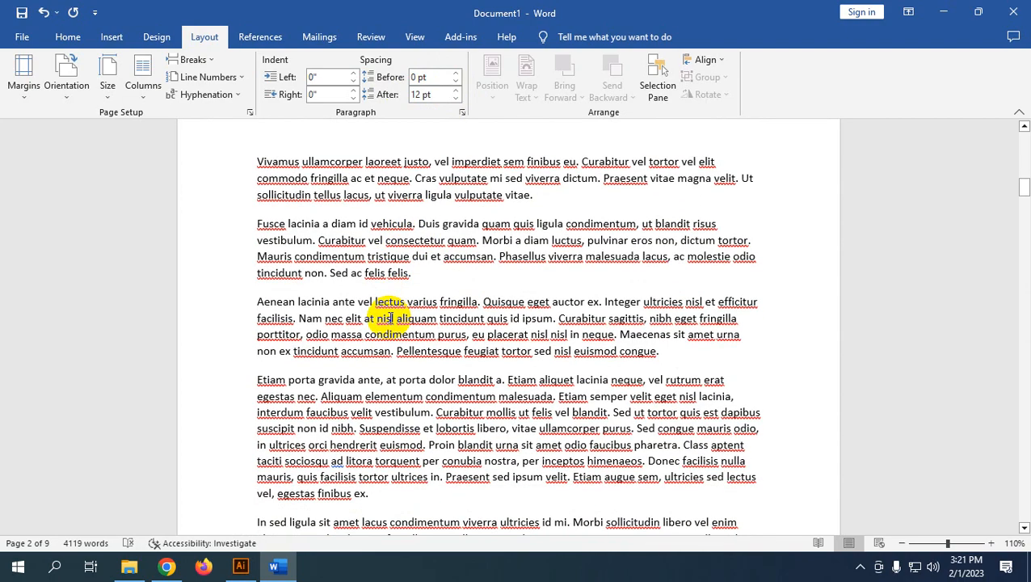
triple_click(281, 355)
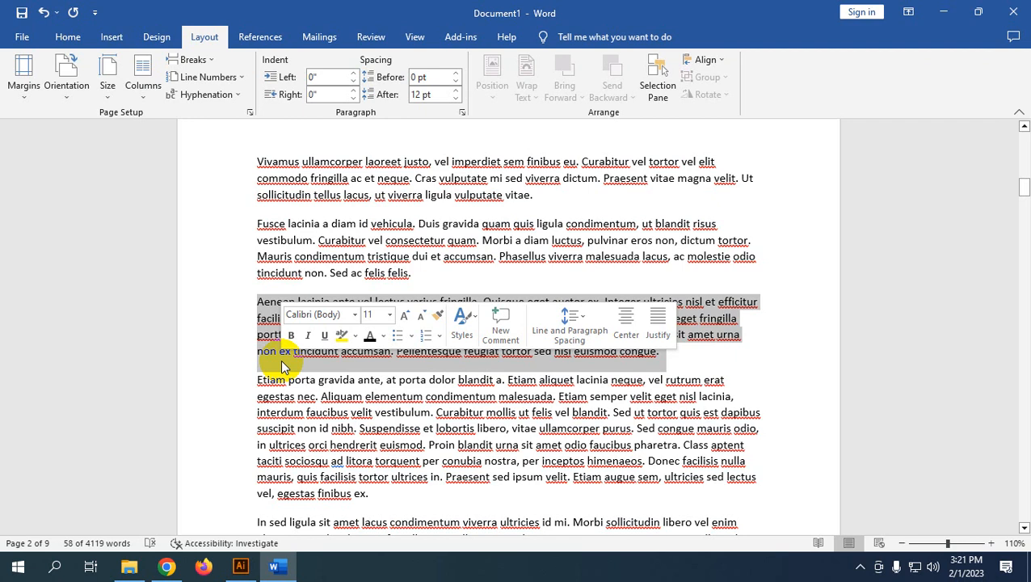
left_click(281, 363)
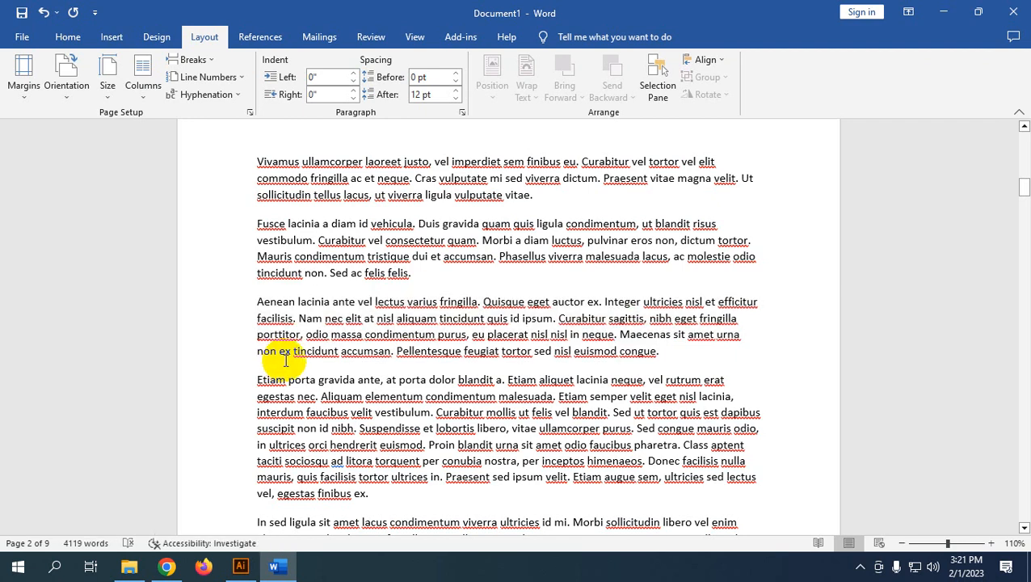
left_click_drag(696, 358, 454, 113)
left_click(456, 99)
left_click(455, 100)
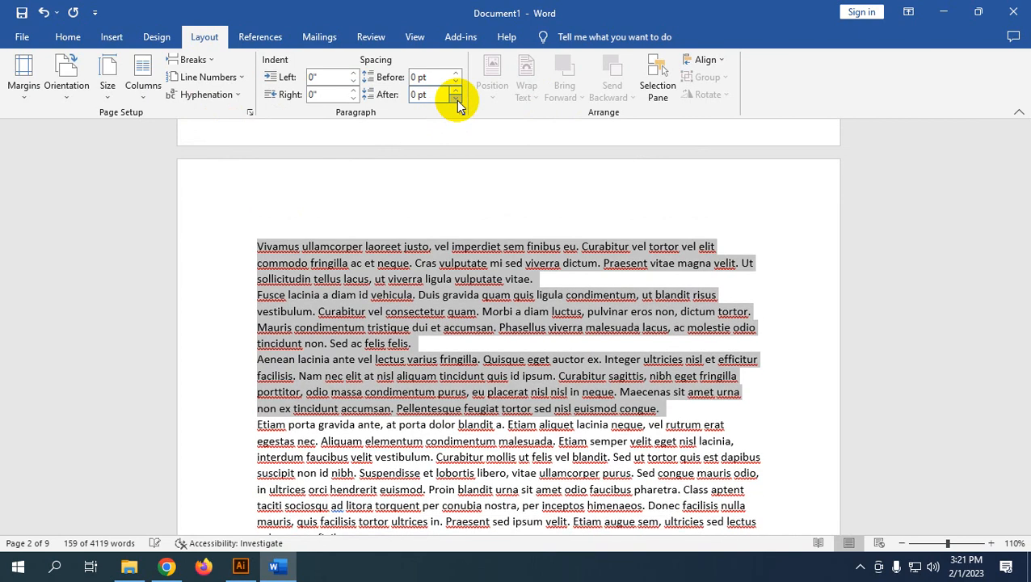
left_click(474, 294)
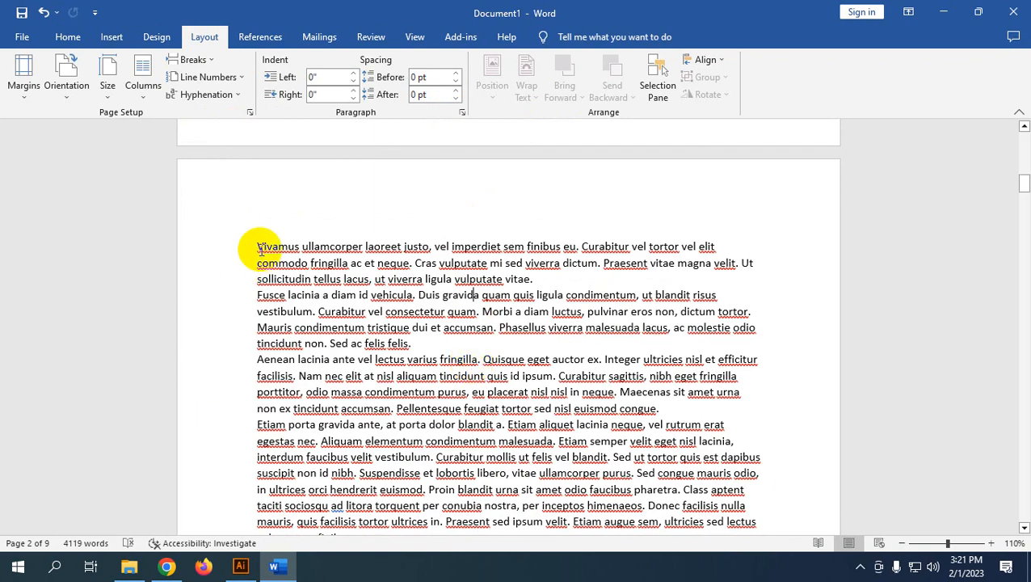
Select the second page's text from "Vivamus ullamcorper" onward and set the spacing after its paragraphs to 6 pt
left_click_drag(257, 244, 685, 501)
scroll(426, 226, "up", 10)
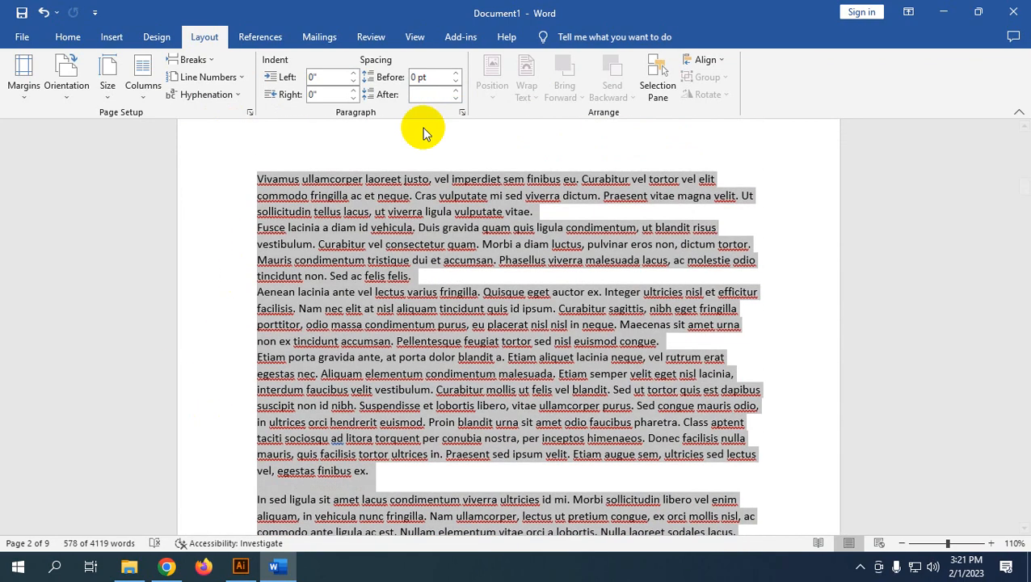
scroll(437, 237, "up", 4)
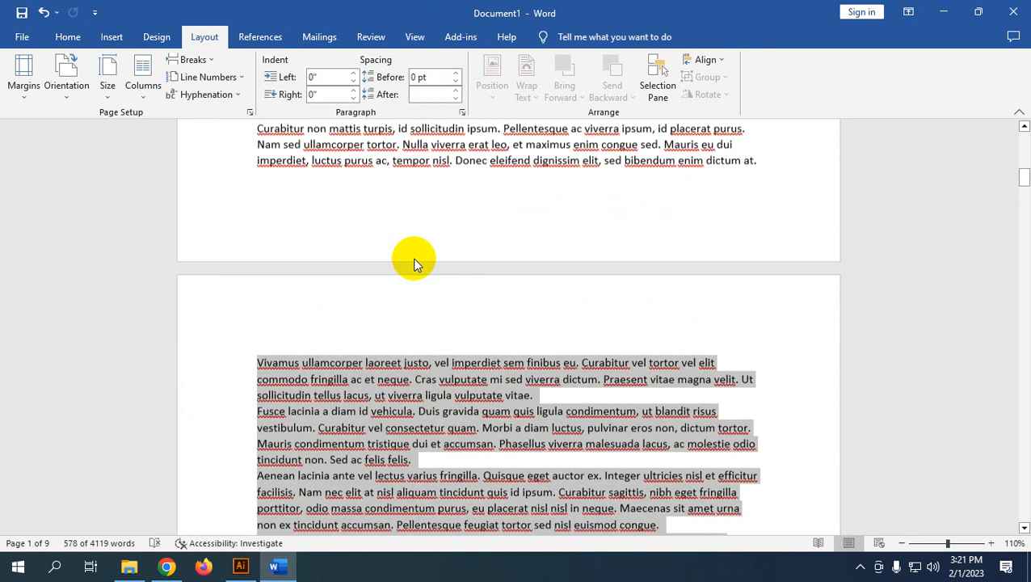
scroll(410, 258, "down", 3)
left_click(454, 97)
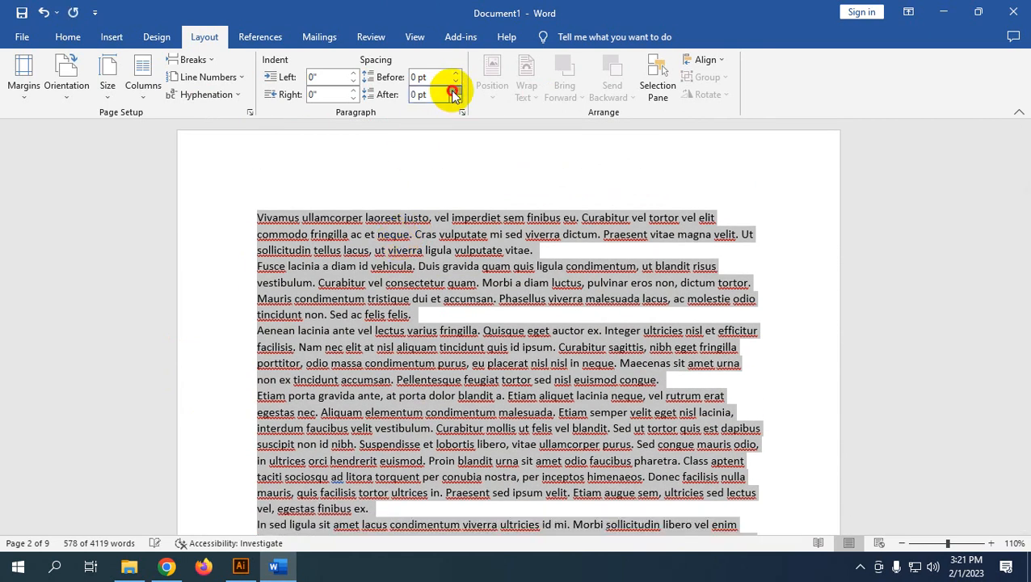
left_click(454, 91)
left_click(454, 90)
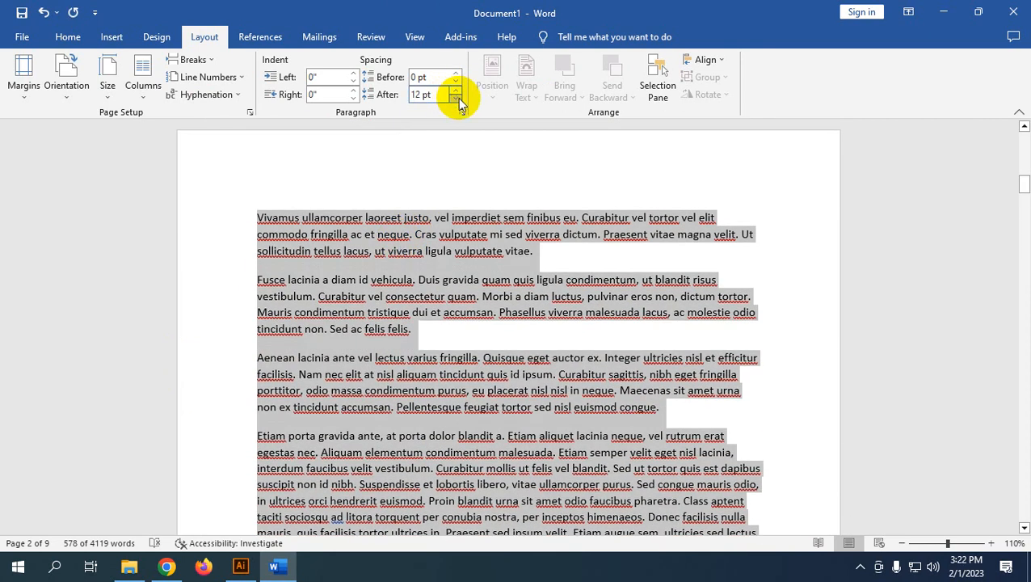
left_click(456, 99)
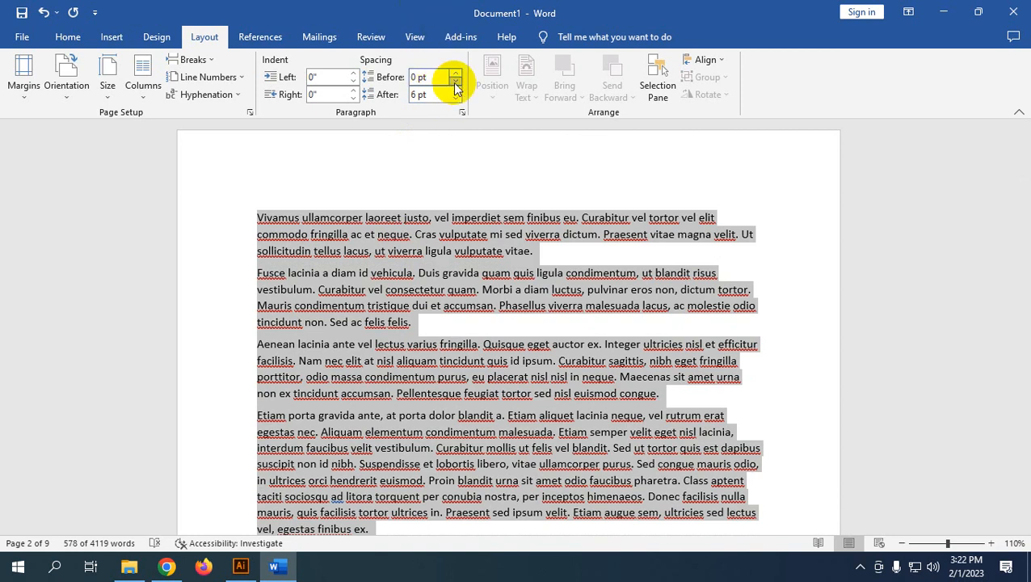
Try 6 pt of spacing before the selected paragraphs, return it to 0 pt, and clear the selection
left_click(455, 73)
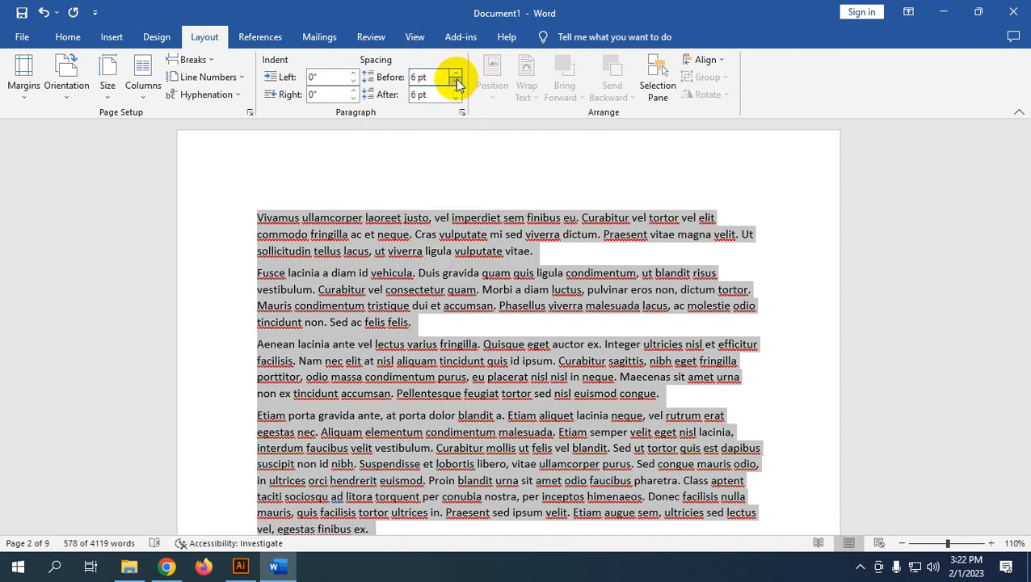
left_click(455, 81)
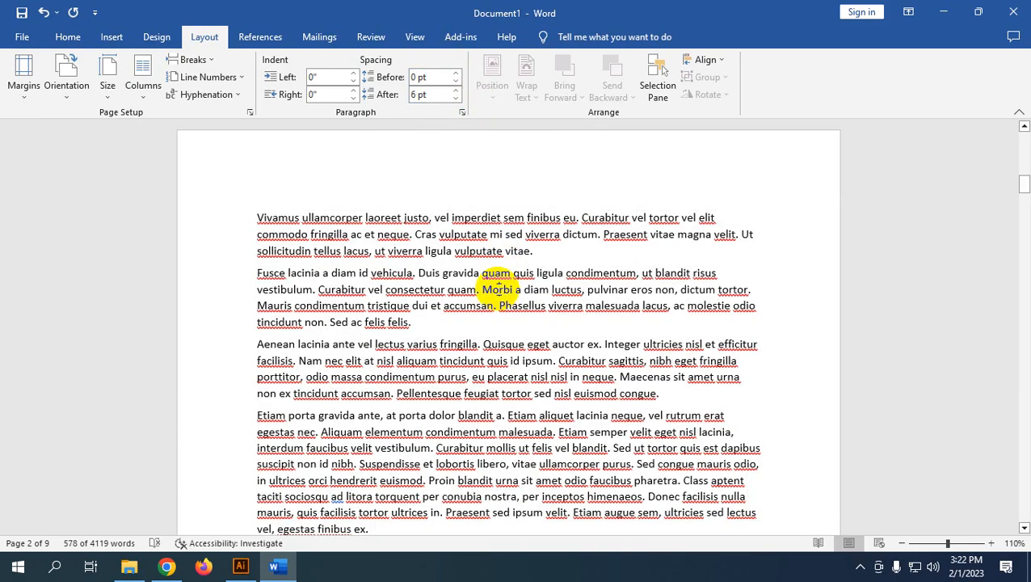
left_click(497, 288)
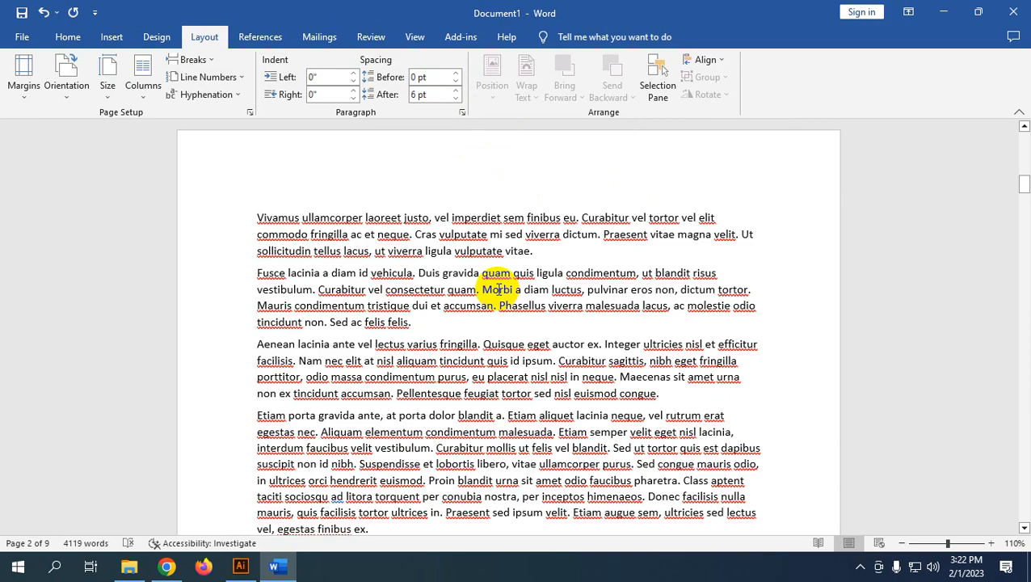
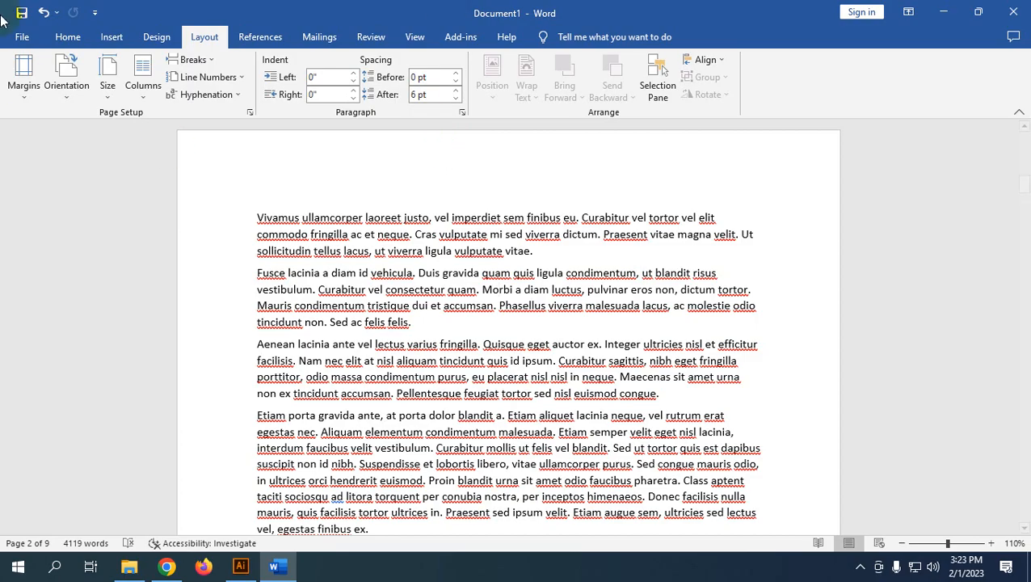
Increase the left indent of the "Vivamus ullamcorper" paragraph by four levels
left_click(68, 38)
left_click(341, 255)
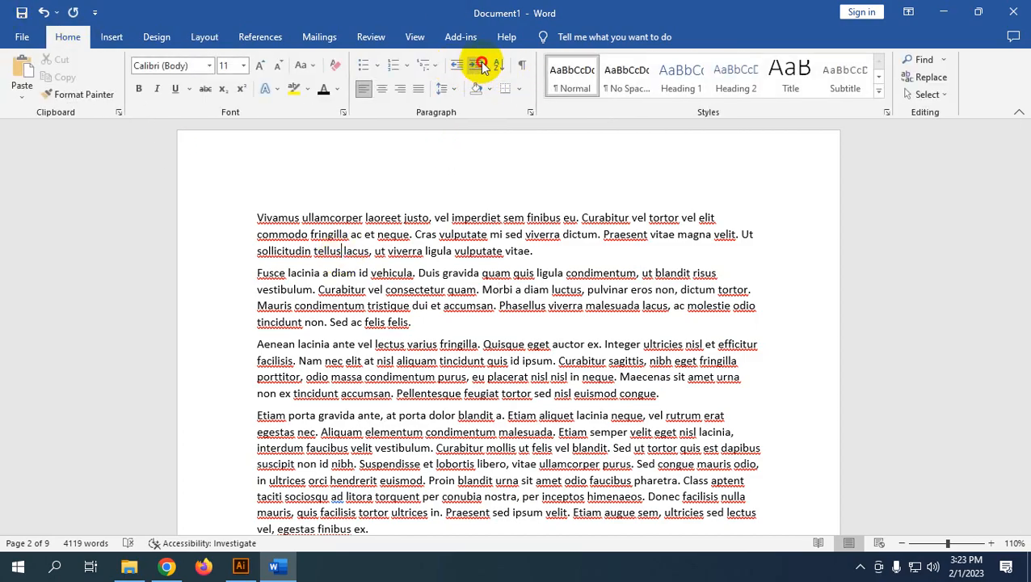
left_click(475, 65)
left_click(476, 65)
left_click(476, 65)
left_click(476, 65)
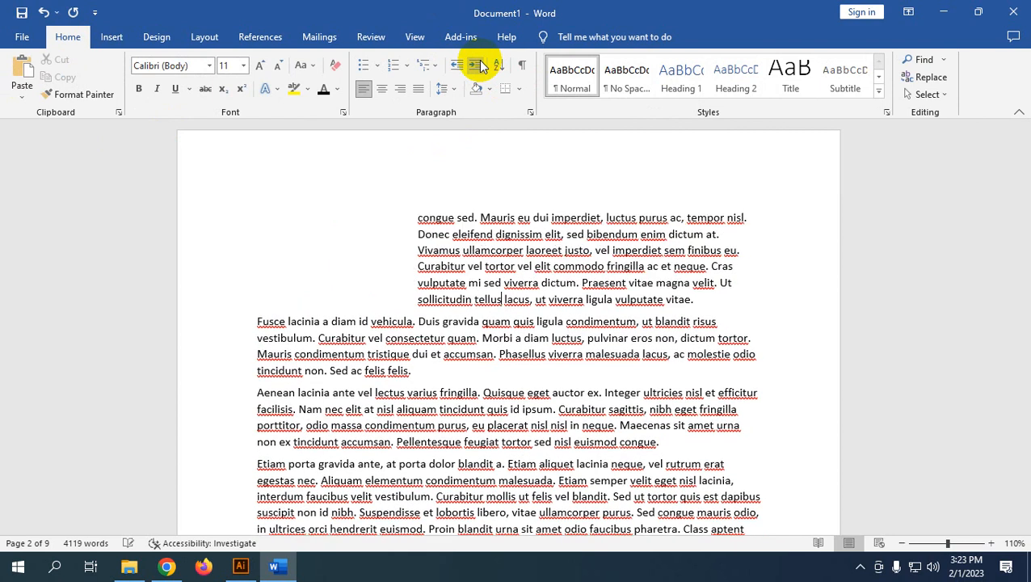
Show the ruler in the document window and go back to the paragraph indent commands
left_click(414, 37)
left_click(257, 62)
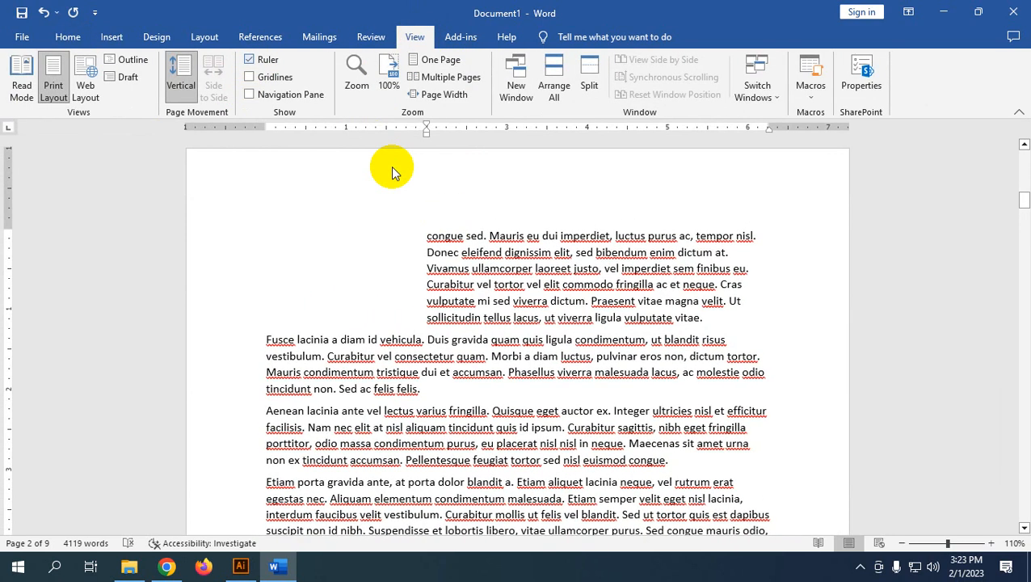
left_click(68, 38)
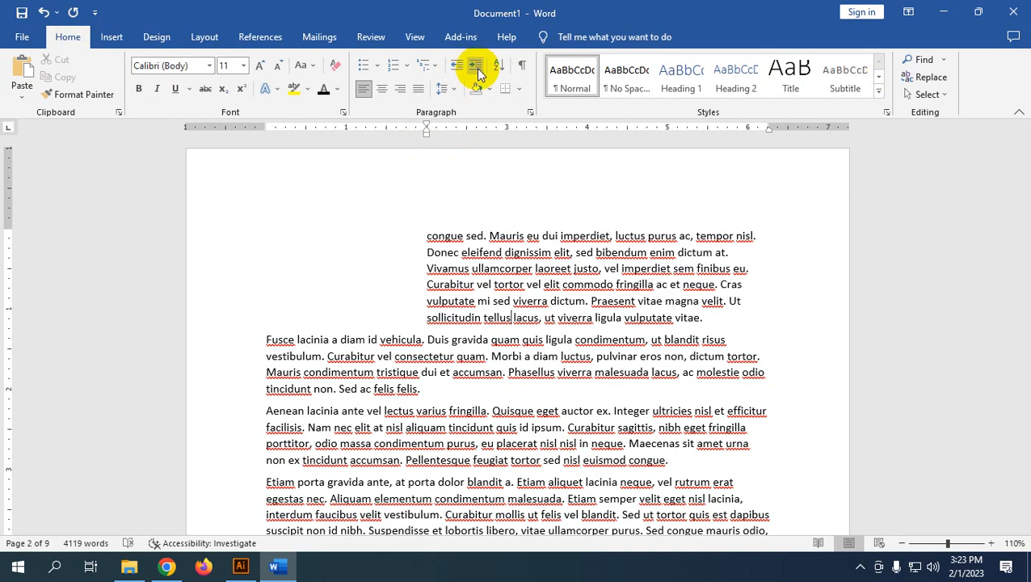
Decrease the left indent of the "Vivamus ullamcorper" paragraph by four levels, back to the page margin
left_click(457, 68)
left_click(458, 68)
left_click(457, 70)
left_click(457, 69)
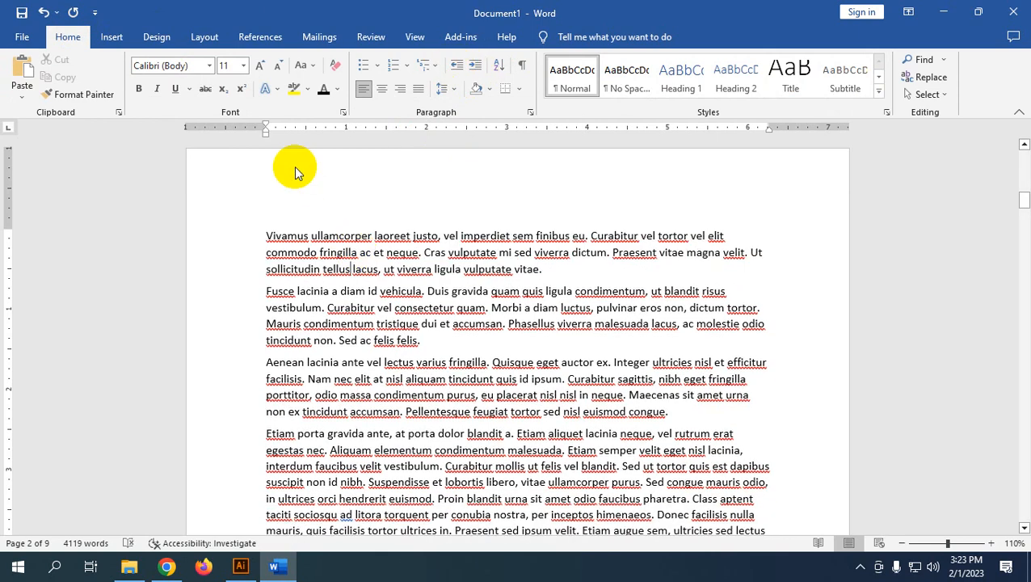
mouse_move(267, 138)
left_mouse_down()
mouse_move(461, 138)
mouse_move(255, 180)
mouse_move(264, 178)
left_mouse_up()
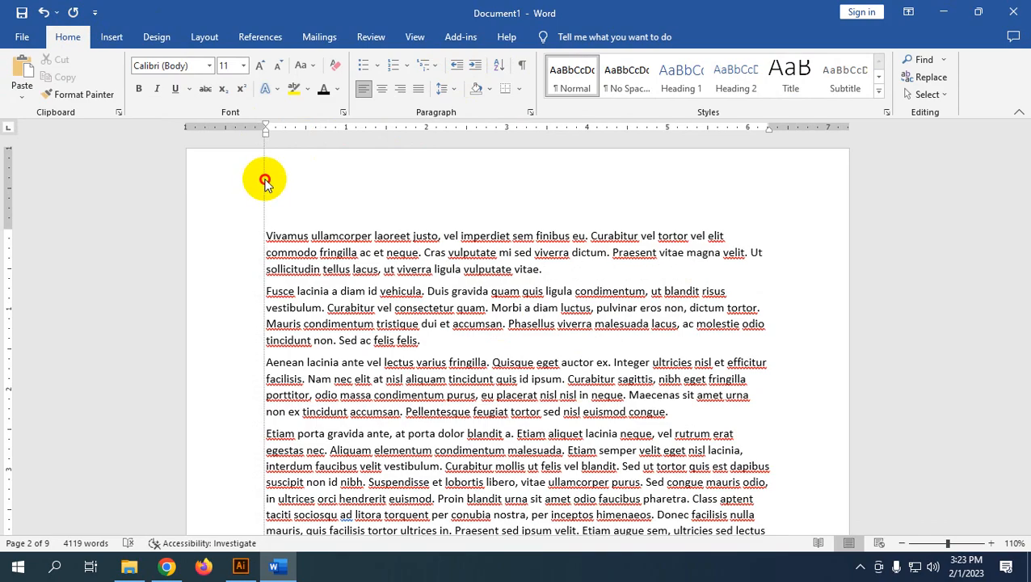
Set the left indent of the "Vivamus ullamcorper" paragraph to 1.4" in 0.1" increments
left_click(207, 36)
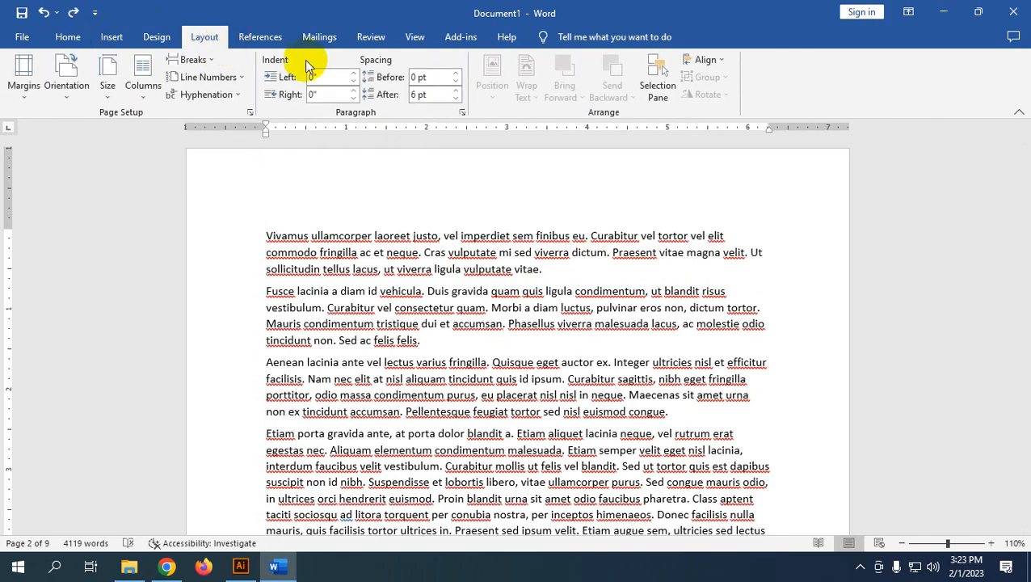
left_click(355, 73)
left_click(355, 74)
left_click(355, 80)
left_click(355, 80)
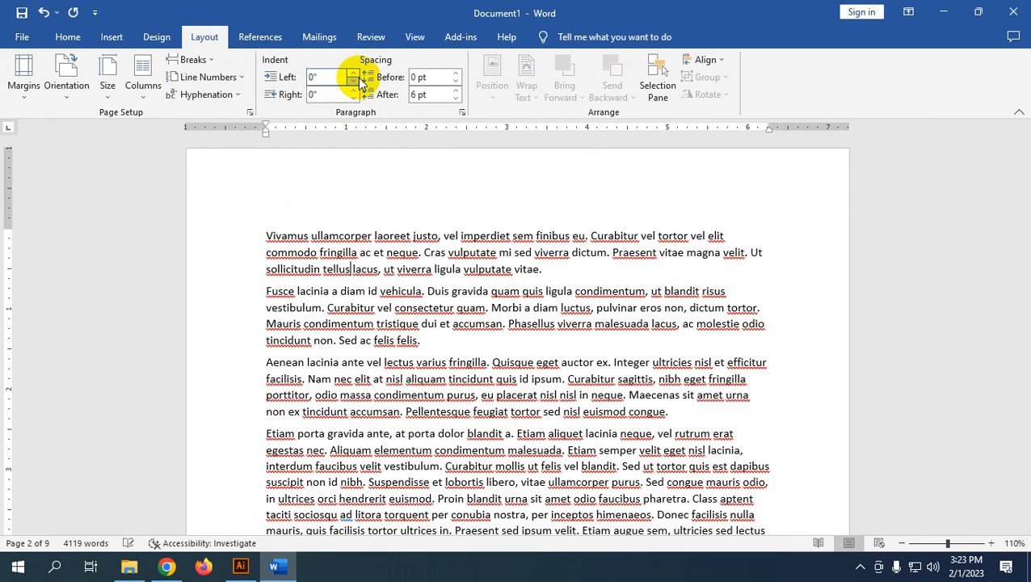
left_click(355, 73)
left_click(355, 73)
left_click(355, 74)
left_click(355, 73)
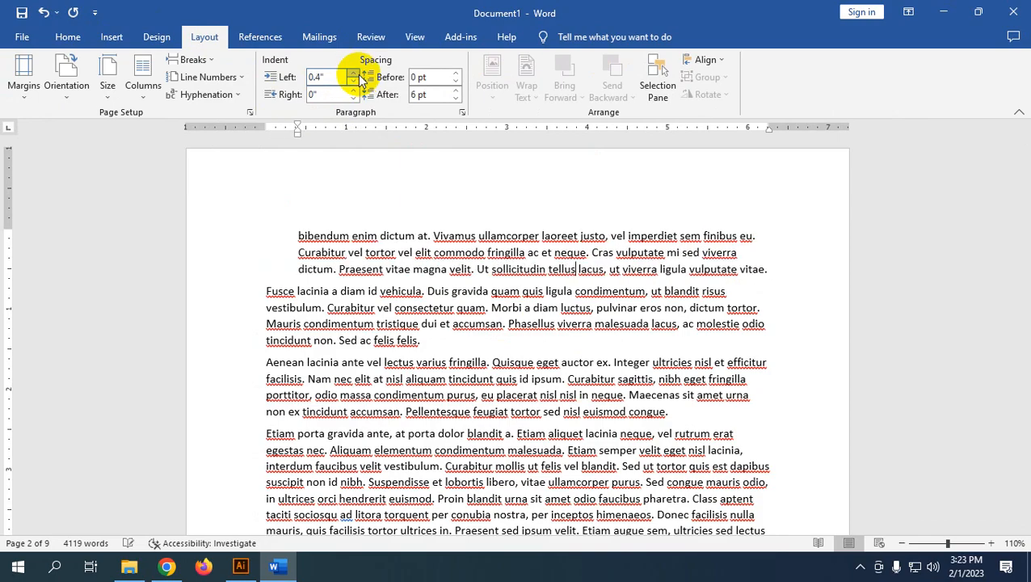
left_click(355, 73)
left_click(355, 74)
left_click(355, 73)
left_click(355, 74)
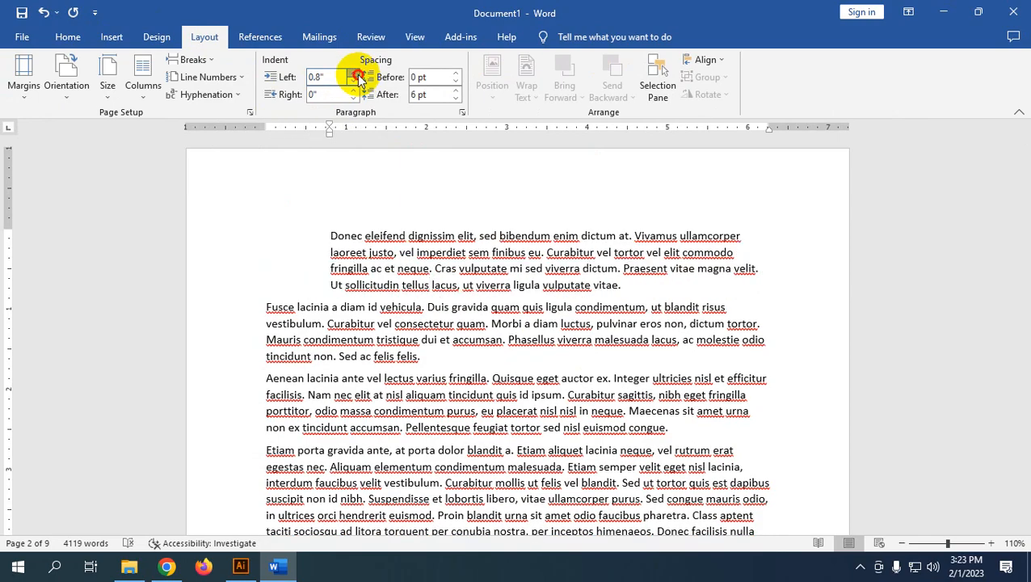
left_click(355, 74)
left_click(355, 74)
left_click(355, 74)
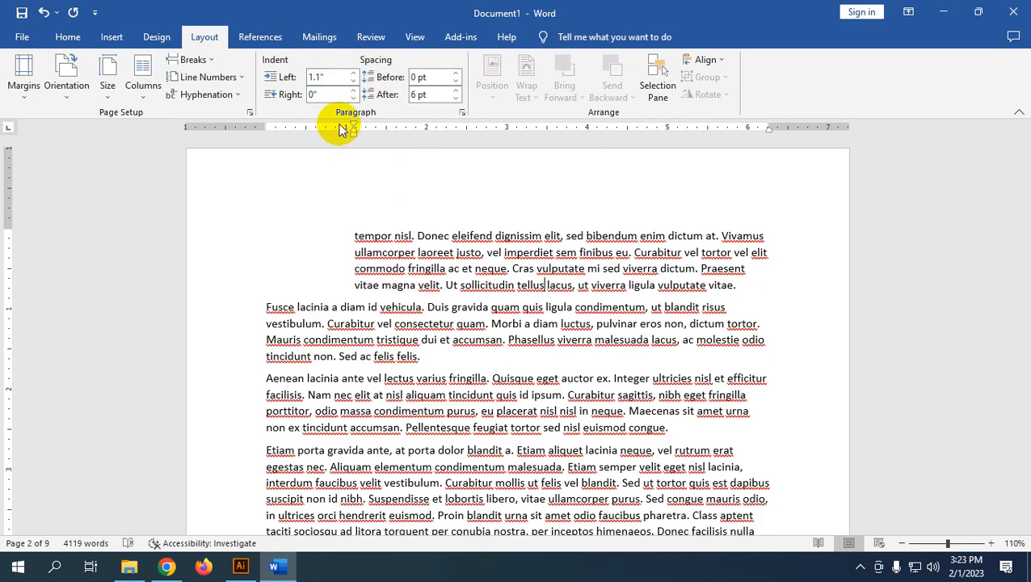
left_click(355, 73)
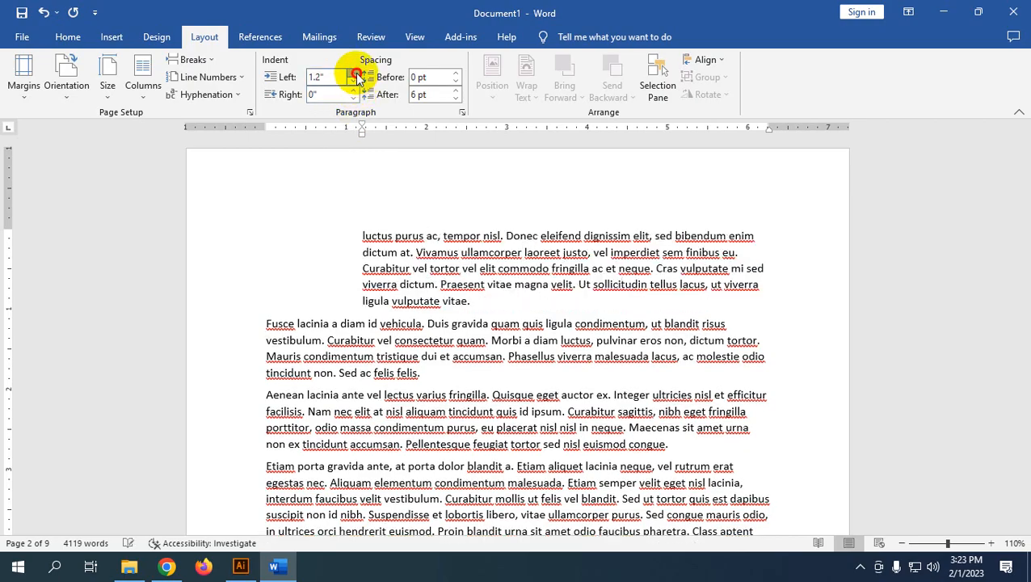
left_click(356, 74)
left_click(355, 74)
Try negative right indents on the "Vivamus ullamcorper" paragraph, ending at -0.1"
left_click(352, 99)
left_click(352, 99)
left_click(353, 98)
left_click(353, 98)
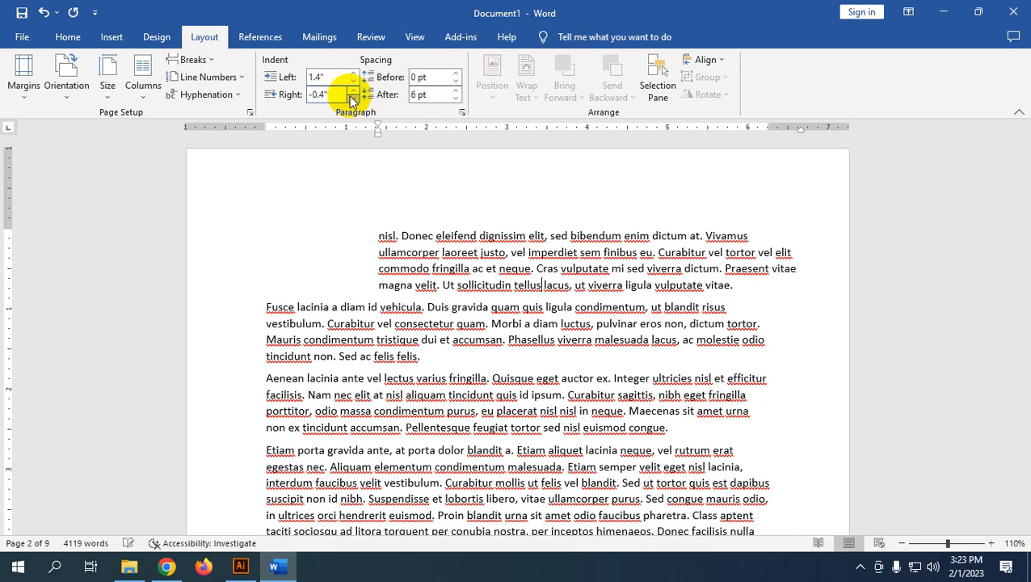
left_click(351, 98)
left_click(351, 98)
left_click(352, 98)
left_click(352, 91)
left_click(352, 91)
left_click(352, 91)
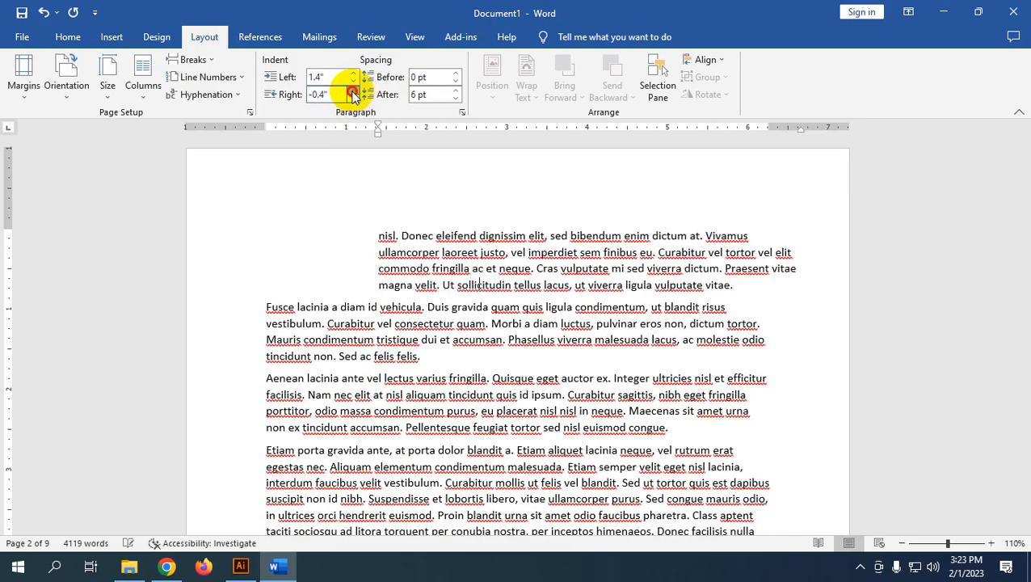
left_click(352, 92)
double_click(352, 92)
Set the "Vivamus ullamcorper" paragraph's left indent to 0.7" and its right indent to 1.4"
double_click(352, 81)
left_click(352, 80)
double_click(352, 81)
double_click(353, 81)
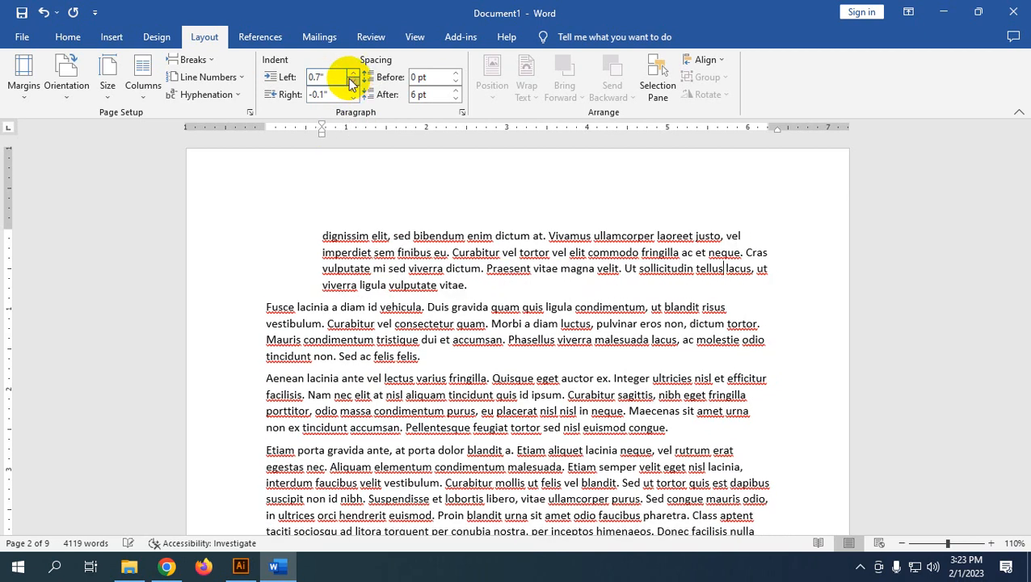
double_click(353, 92)
left_click(353, 92)
double_click(353, 91)
left_click(353, 92)
double_click(353, 91)
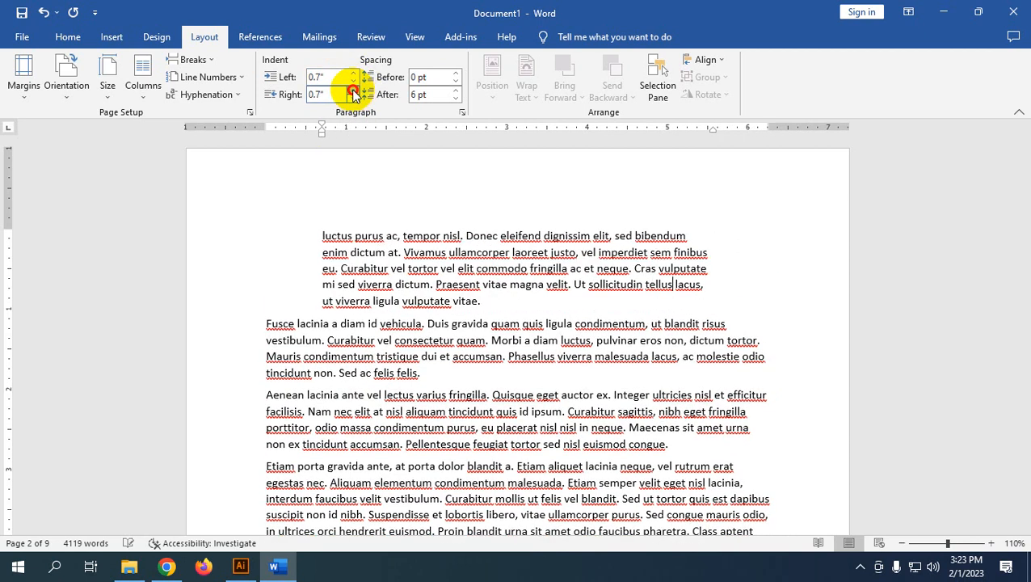
double_click(353, 91)
left_click(353, 92)
double_click(353, 91)
left_click(354, 91)
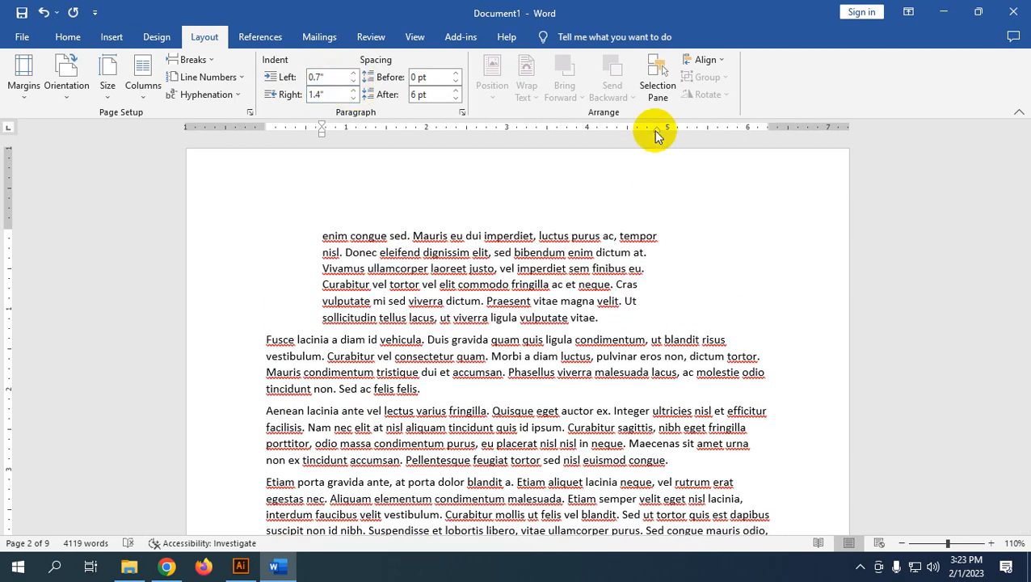
Use the ruler markers to set the paragraph's right indent to 0.02" and left indent to 0", and place the cursor in the "Aenean lacinia" paragraph
left_click_drag(677, 131, 767, 132)
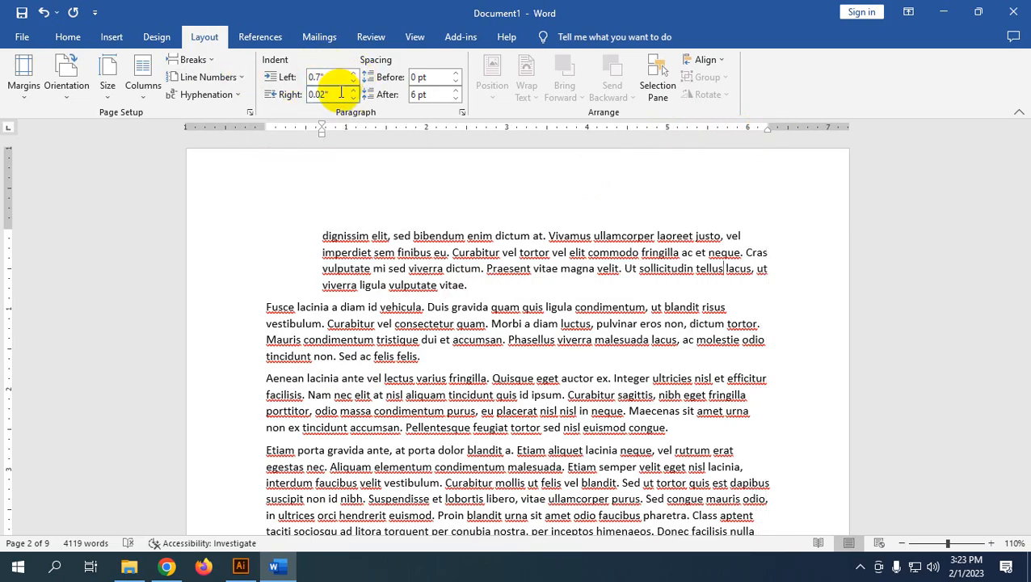
left_click_drag(323, 138, 268, 156)
left_click(527, 378)
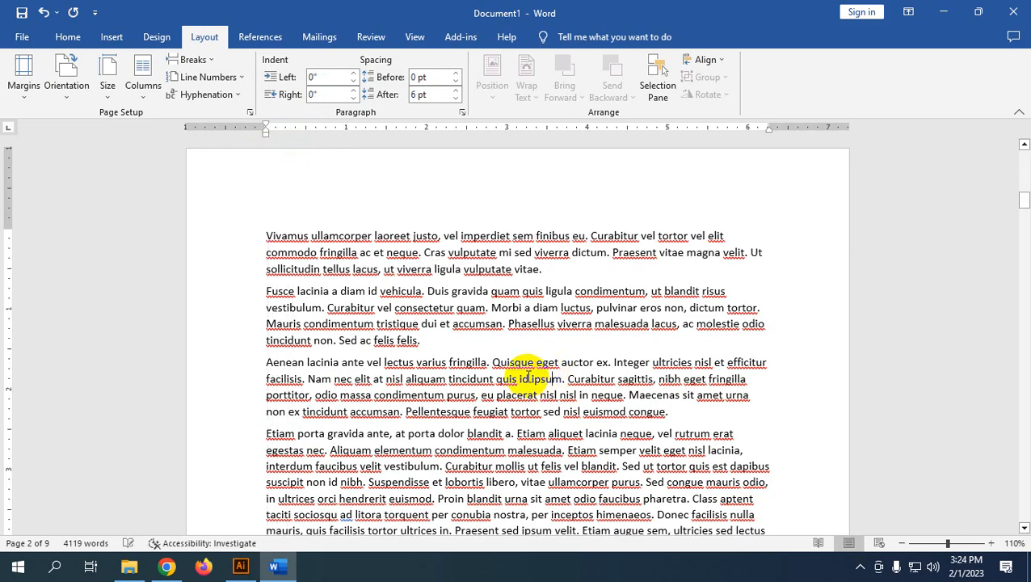
Check the class 07 topic list in Illustrator and return to the Word document
left_click(241, 567)
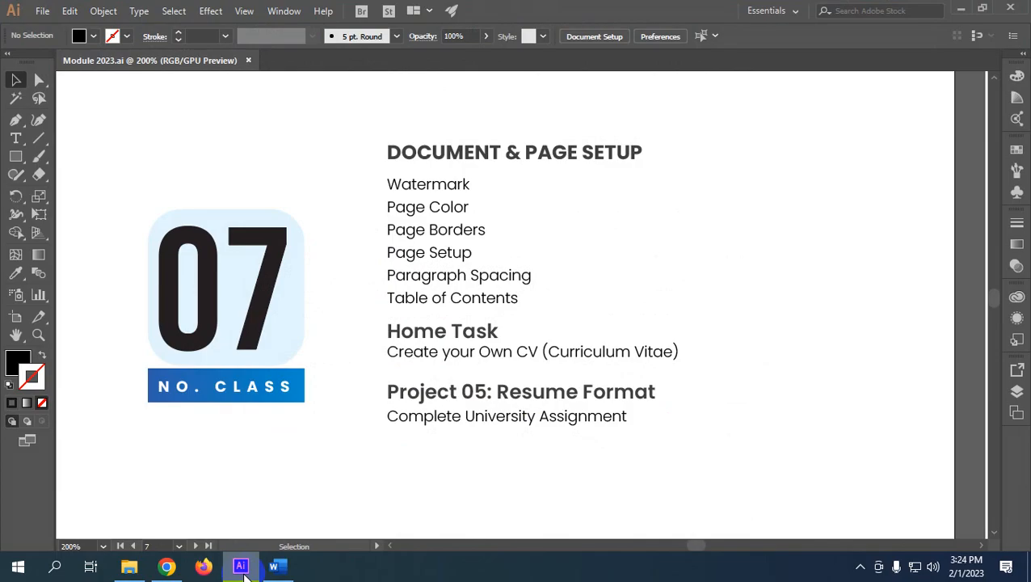
left_click(242, 568)
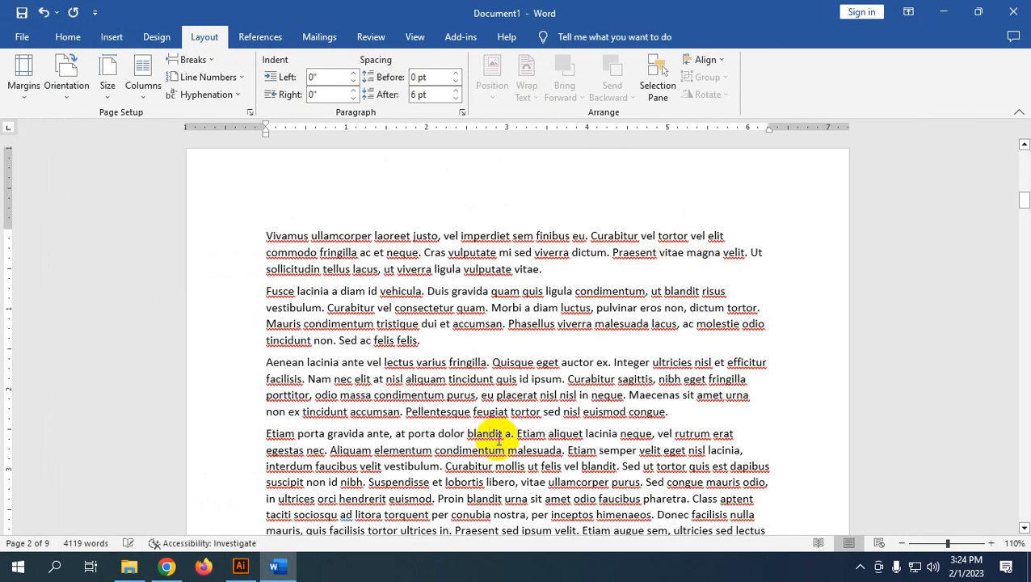
Insert a 1" by 1" blue square and position it over the "Fusce lacinia" paragraph
left_click(112, 37)
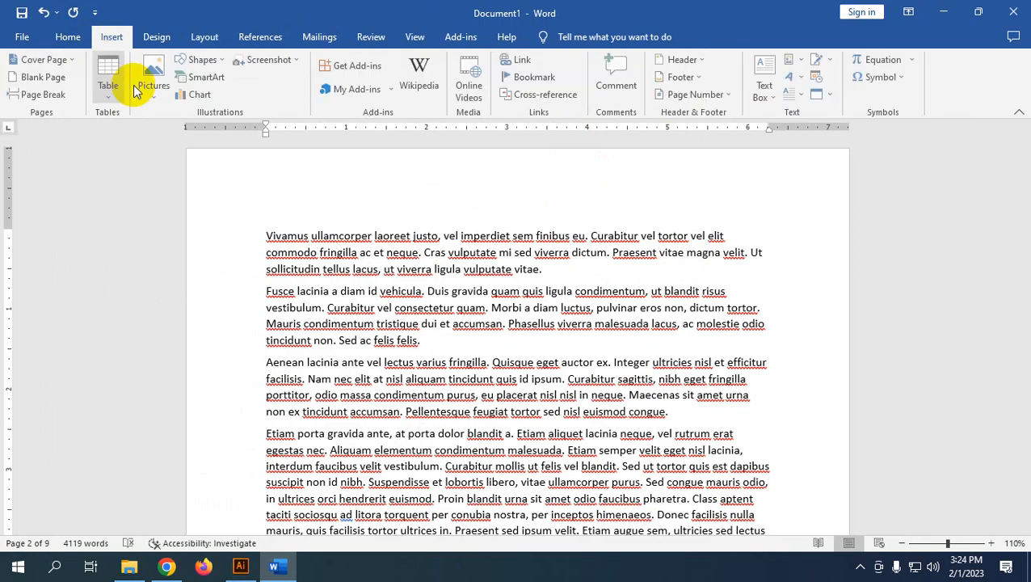
left_click(200, 60)
left_click(242, 93)
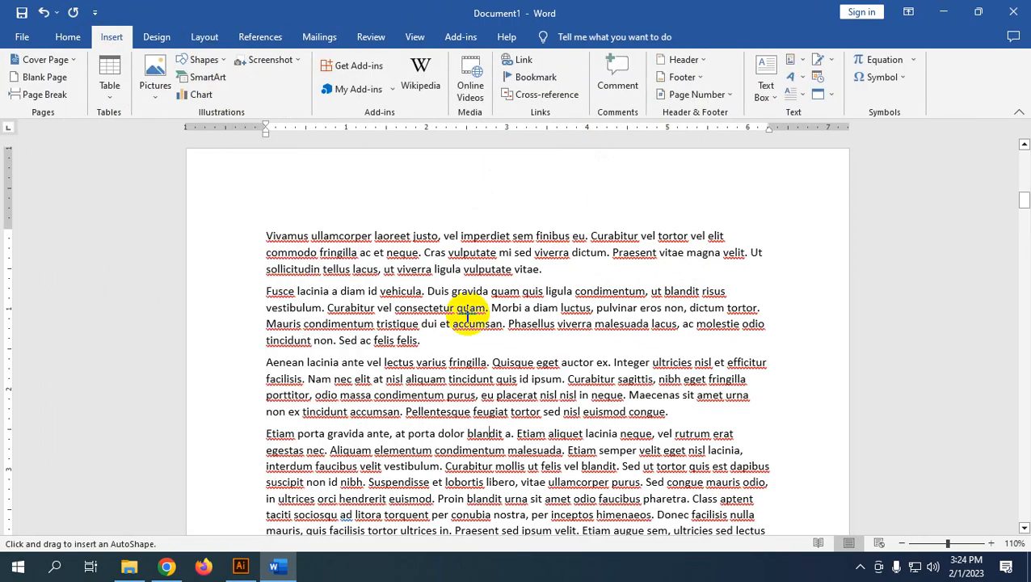
left_click(586, 426)
left_click_drag(603, 444, 370, 303)
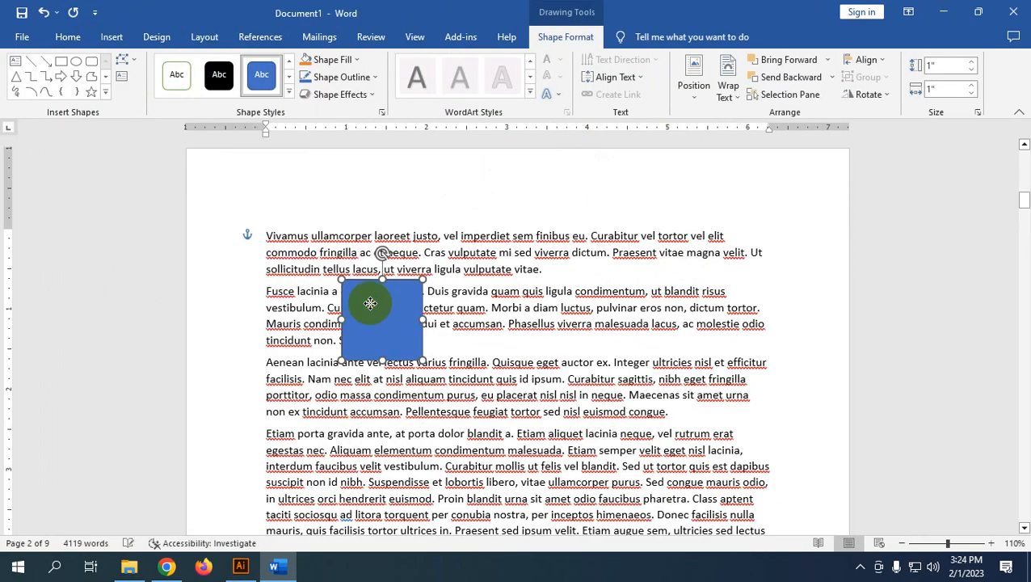
Try Top and Bottom text wrapping on the square and change it to Tight
left_click(113, 37)
left_click(205, 37)
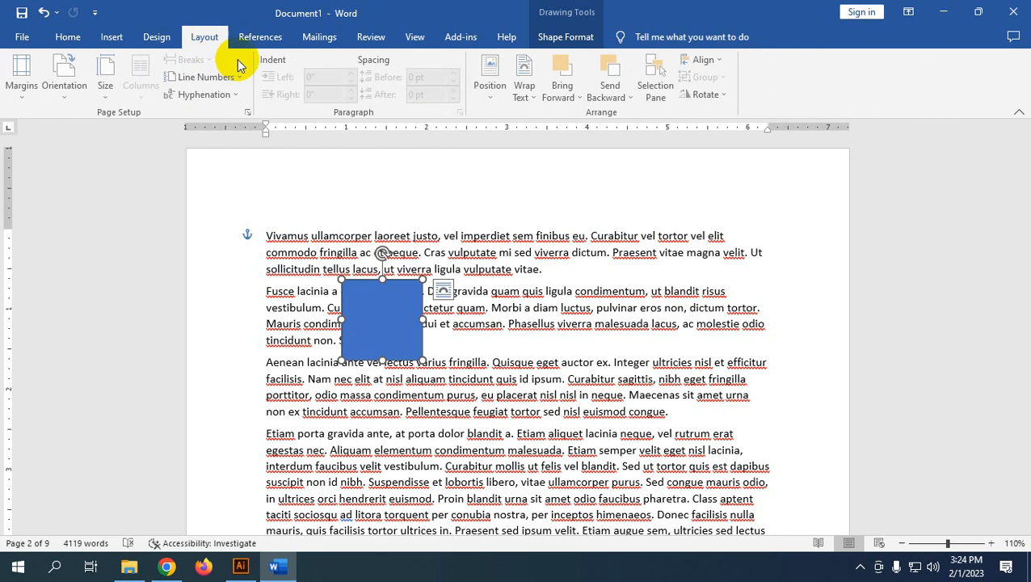
left_click(494, 105)
left_click(491, 97)
left_click(526, 90)
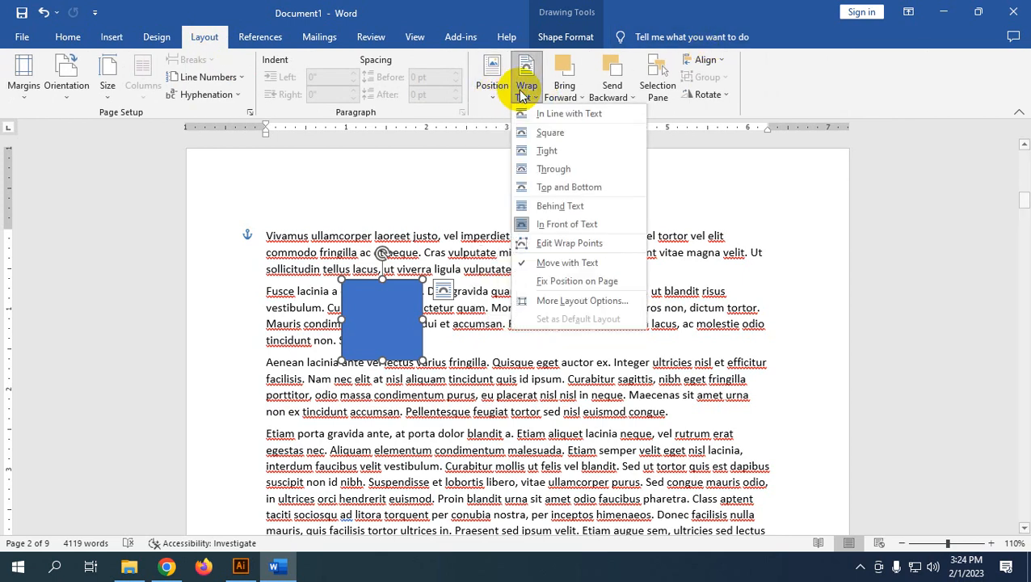
left_click(564, 185)
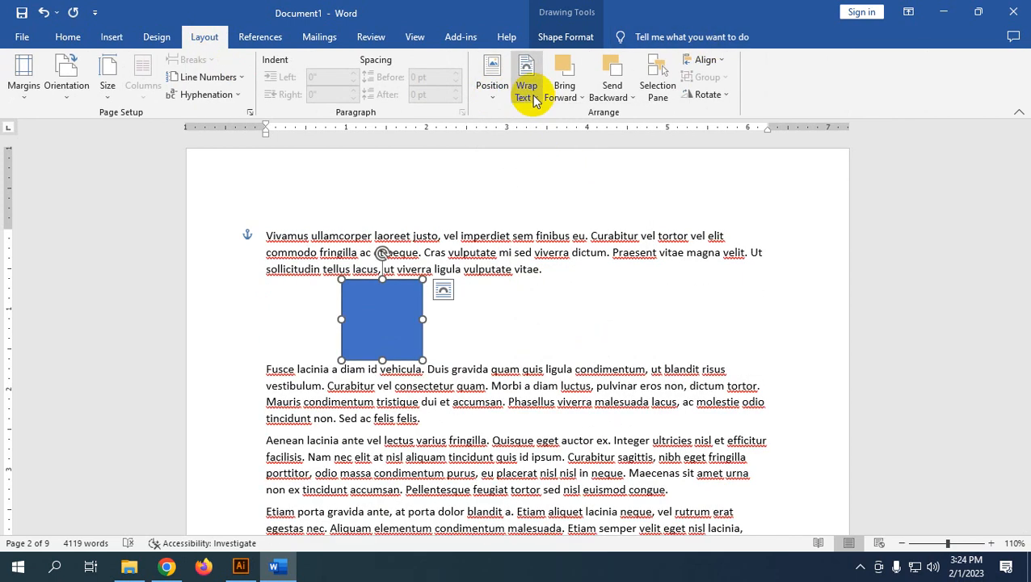
left_click(526, 93)
left_click(534, 152)
Look over the layering, alignment and rotation options available for the square
left_click(580, 98)
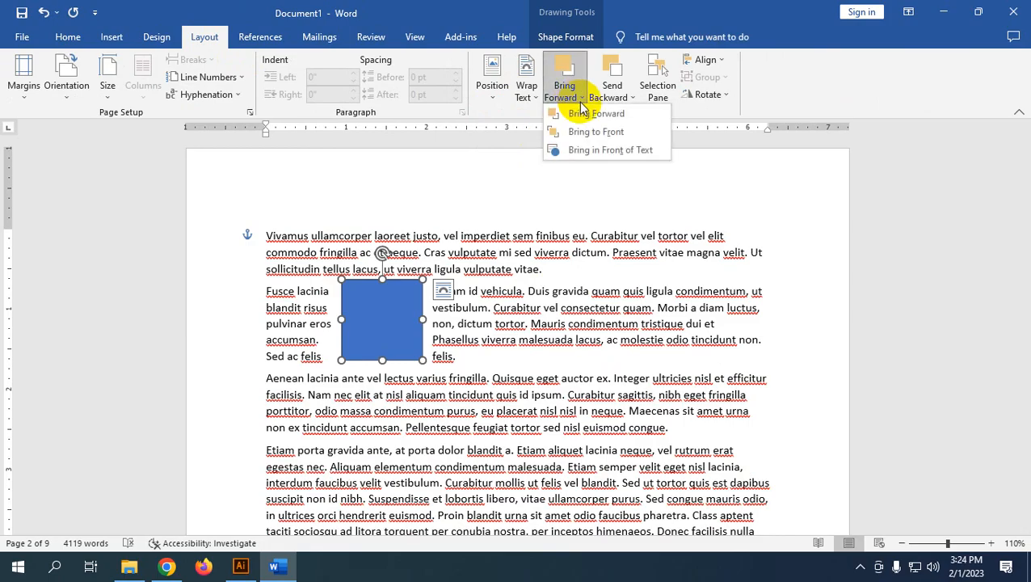
left_click(711, 59)
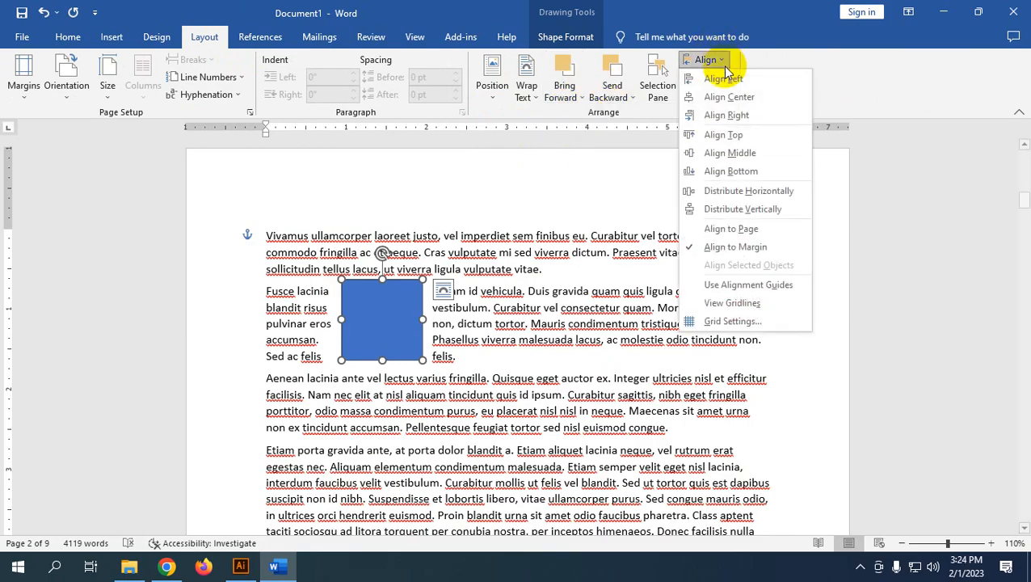
left_click(723, 60)
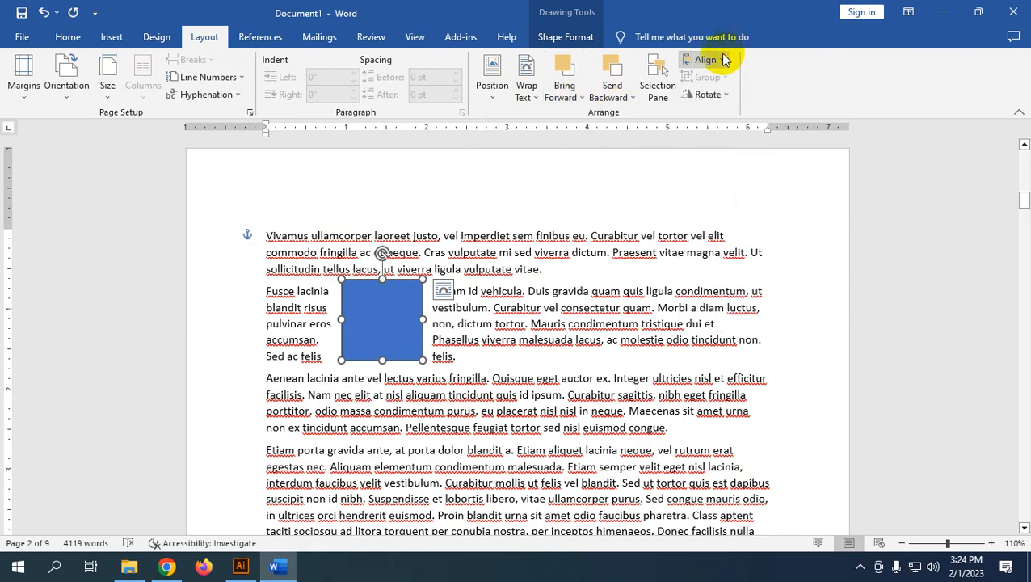
left_click(715, 99)
key("Escape")
Move the square around within the "Fusce lacinia" paragraph to show the text wrapping, and delete it
left_click_drag(410, 329, 329, 293)
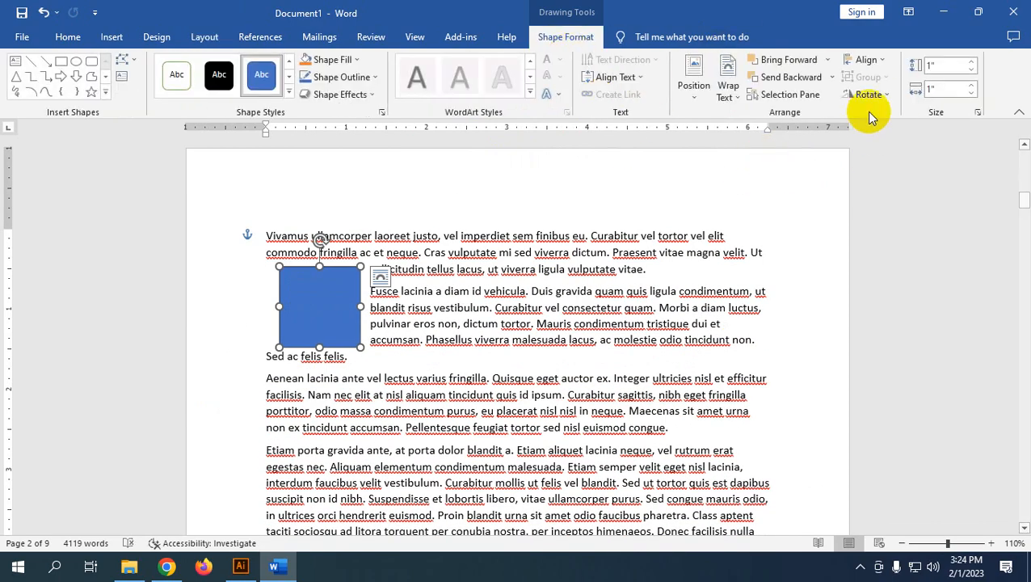
left_click(200, 36)
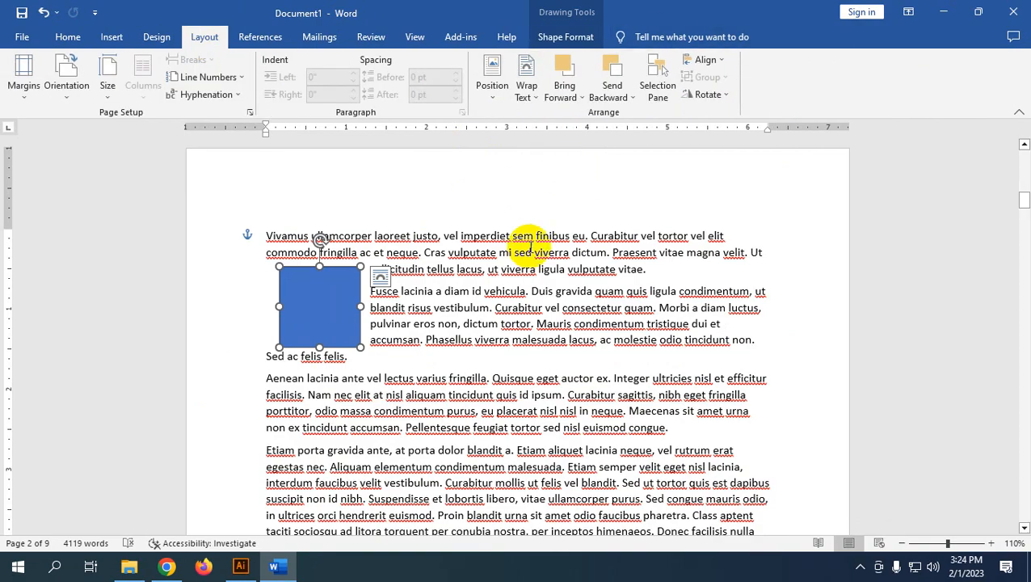
left_click_drag(340, 327, 477, 295)
key("Delete")
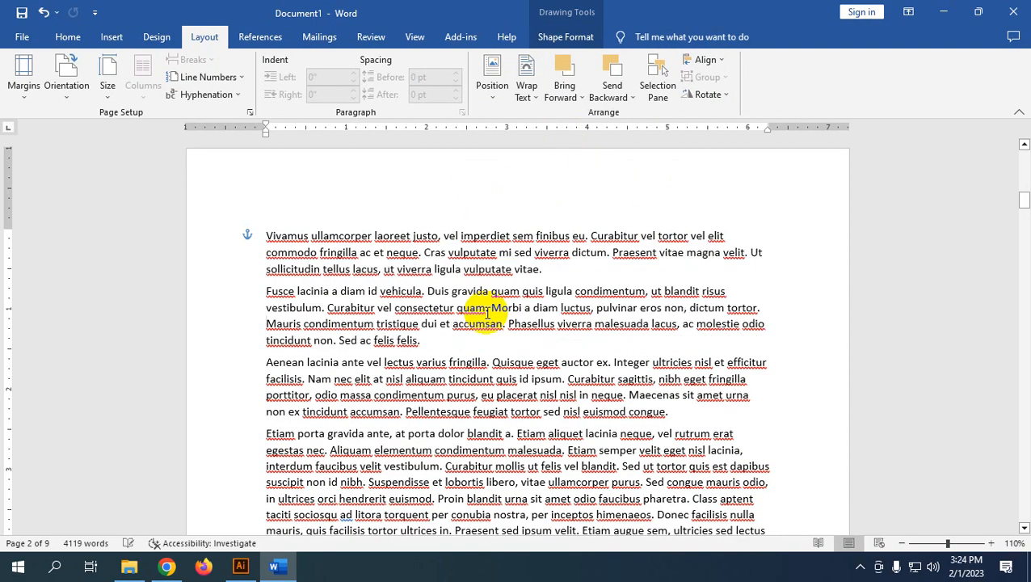
Review the design and layout commands and the Illustrator topic list, and return to the Word document
left_click(159, 39)
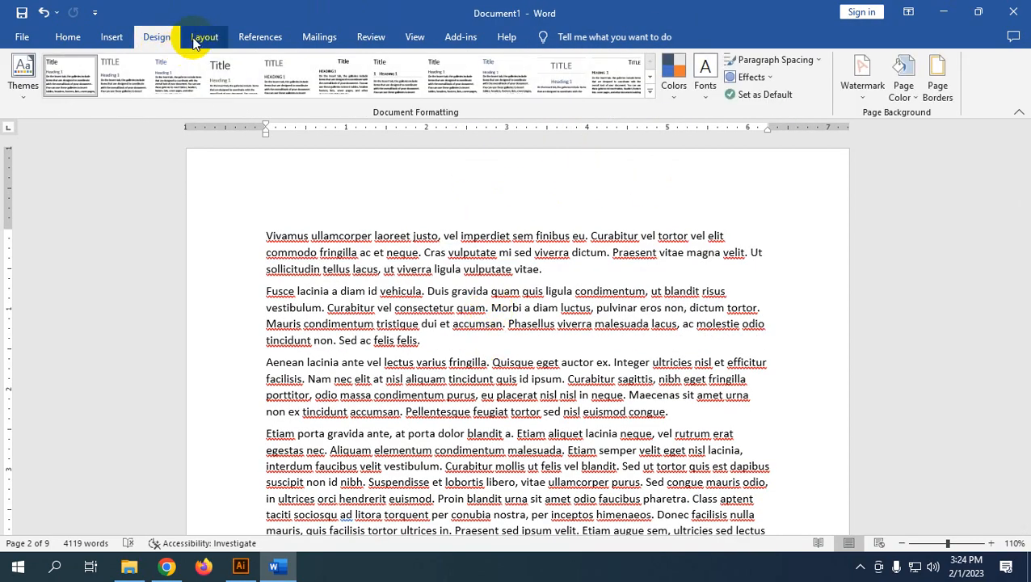
left_click(200, 38)
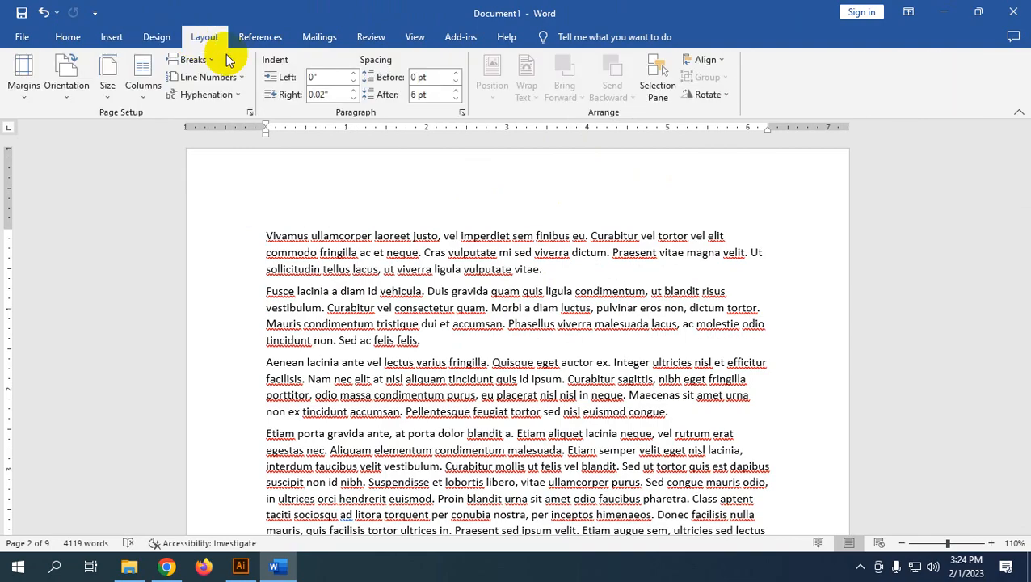
left_click(241, 569)
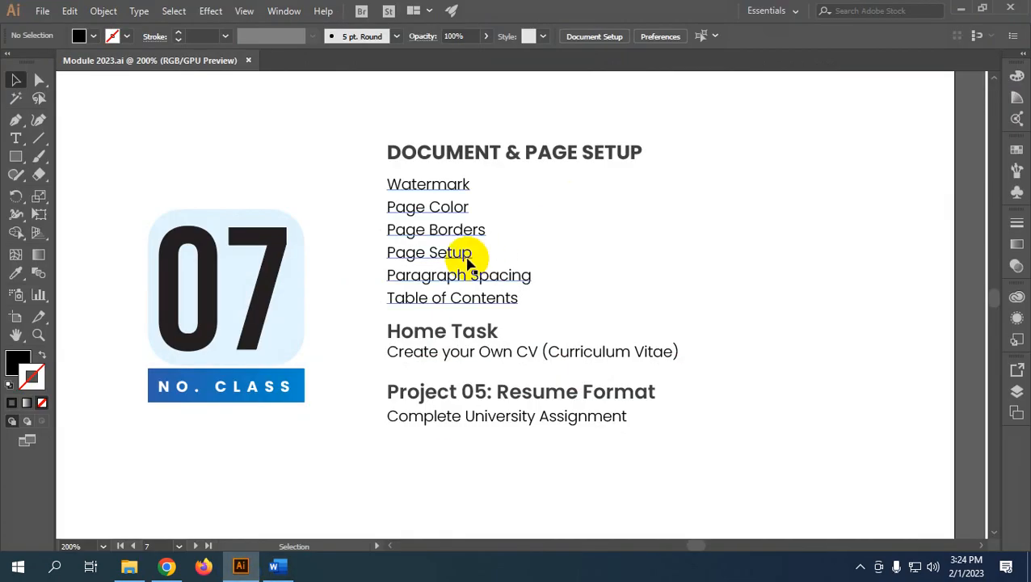
left_click(239, 568)
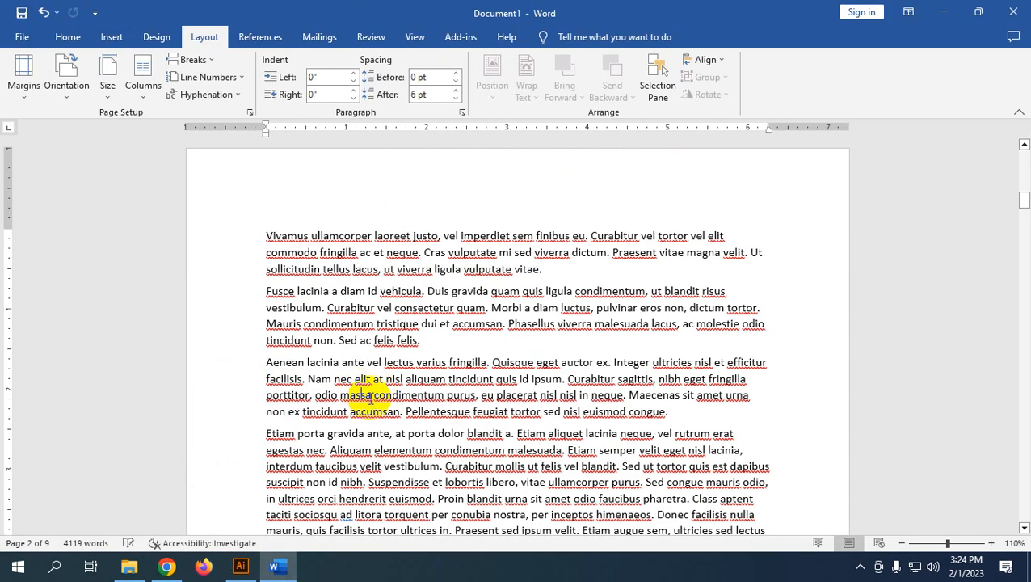
Delete all text from the Word document and switch to the generated Lorem Ipsum page in Chrome
key("ctrl+a")
key("Delete")
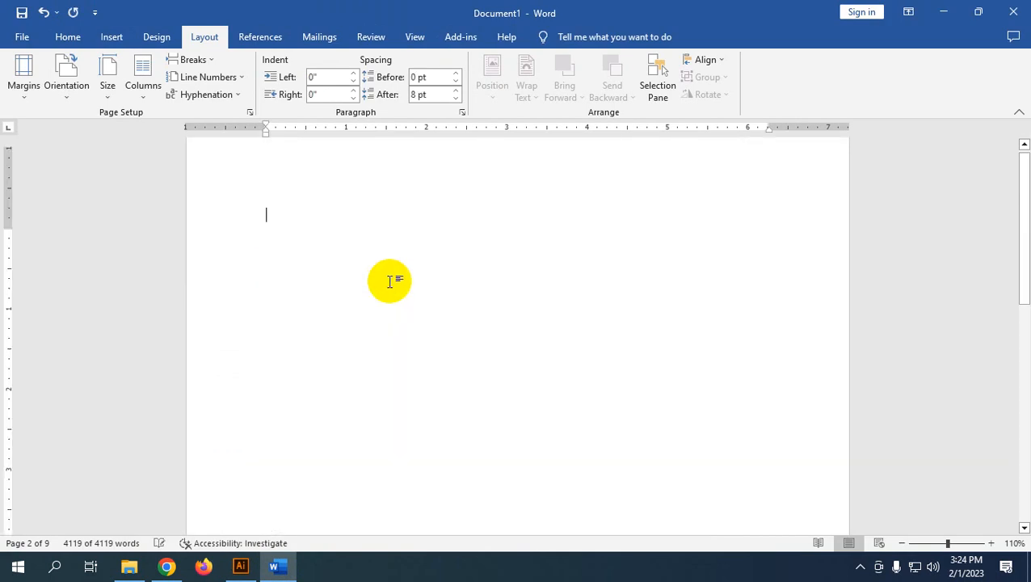
left_click(166, 567)
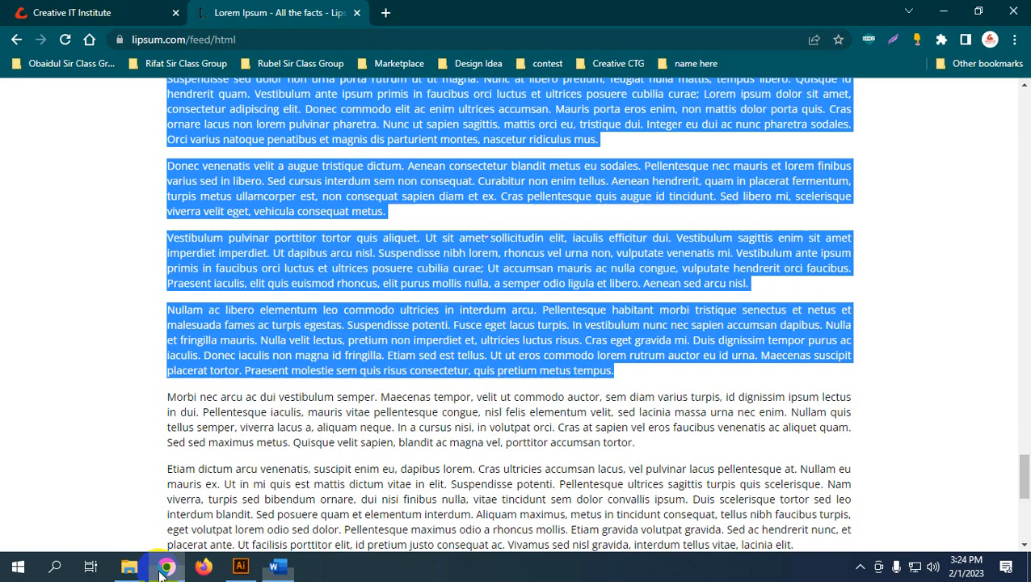
scroll(465, 323, "down", 10)
scroll(461, 319, "up", 10)
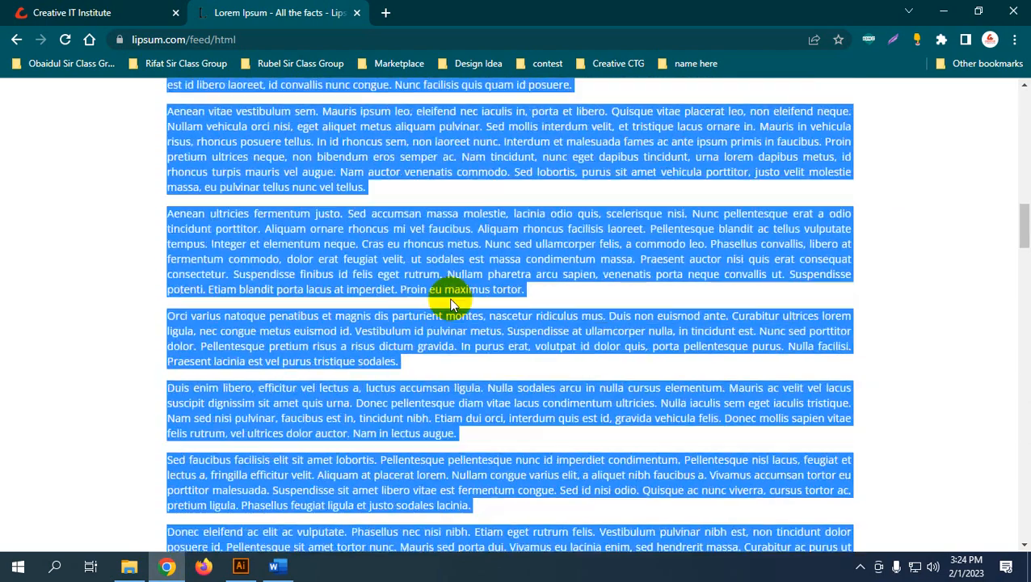
Return to the lipsum.com home page and copy all passages from the standard Lorem Ipsum heading through the last 1914 translation
left_click(17, 42)
scroll(426, 334, "down", 7)
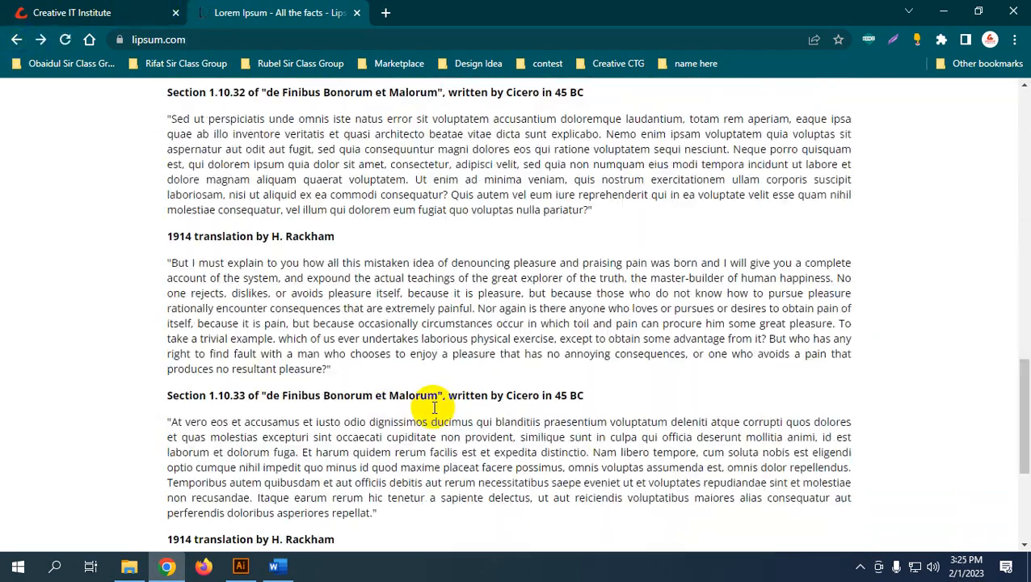
scroll(188, 255, "up", 5)
left_click_drag(168, 197, 587, 409)
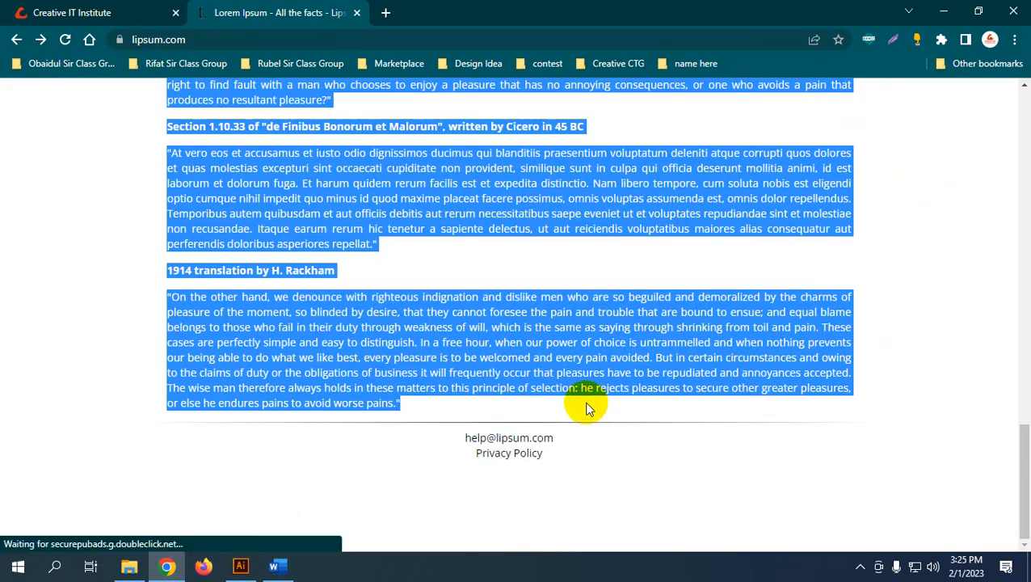
Switch to Word and paste the copied passages three times into the blank document
left_click(277, 565)
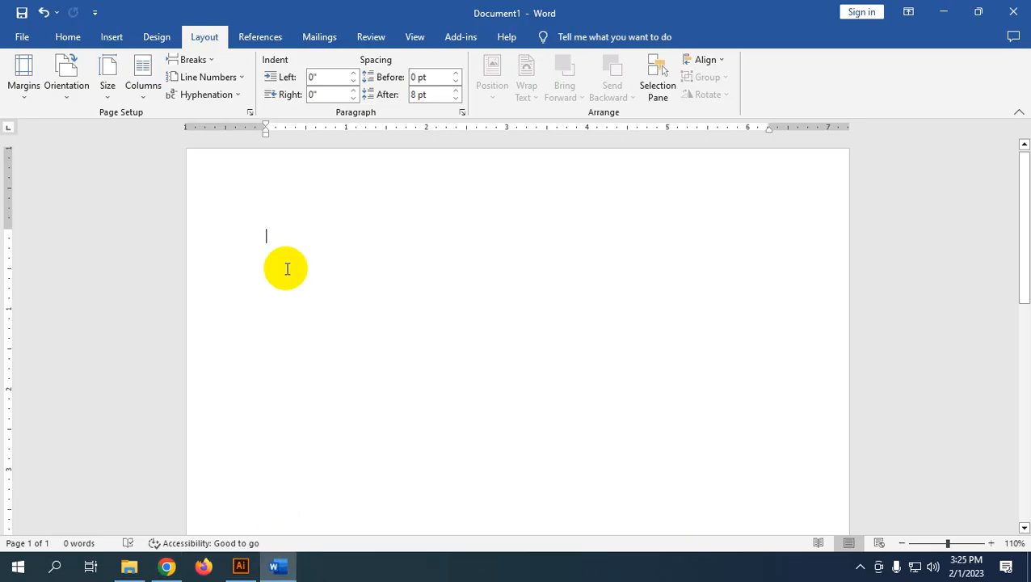
key("ctrl+v")
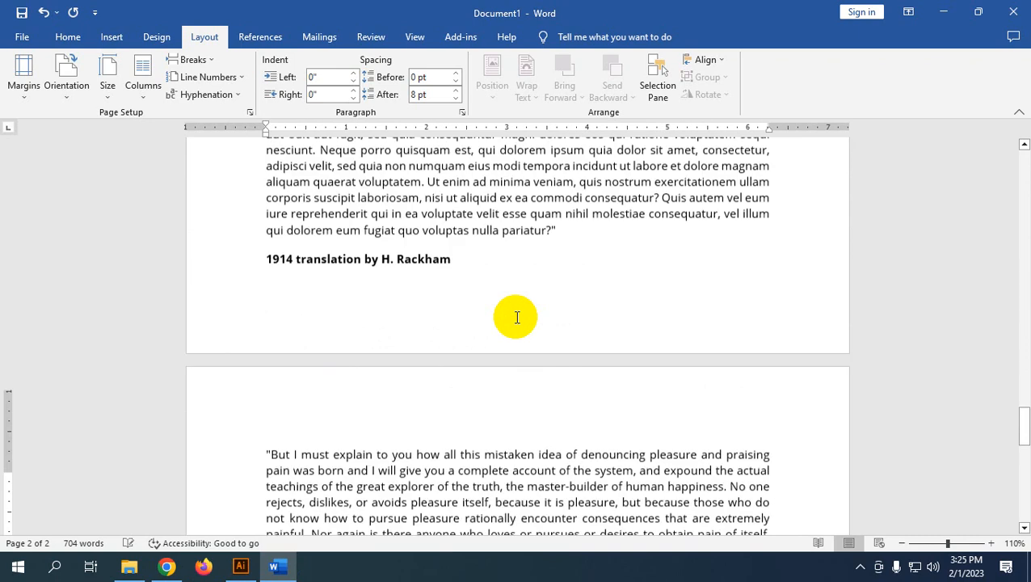
scroll(517, 316, "up", 10)
left_click_drag(1024, 354, 1029, 147)
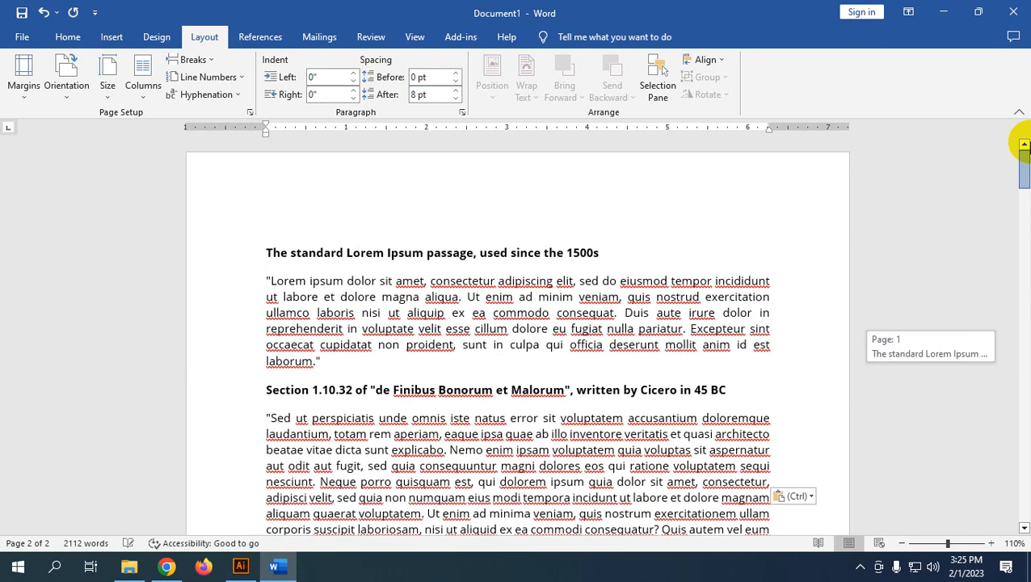
Apply the Heading 1 style to the first "The standard Lorem Ipsum passage" and "Section 1.10.32" titles on page 1
left_click(372, 252)
left_click(68, 36)
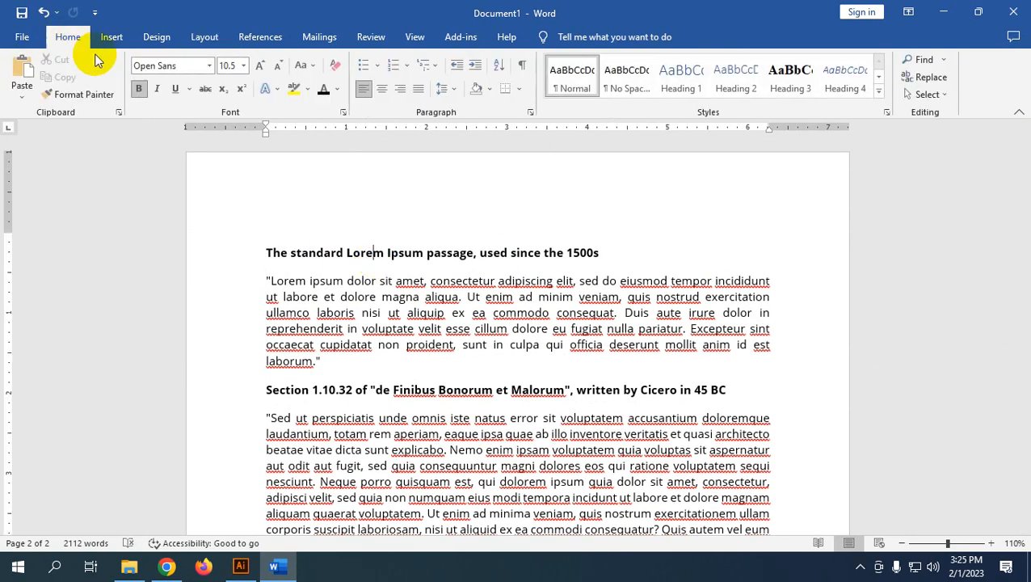
left_click_drag(602, 252, 287, 252)
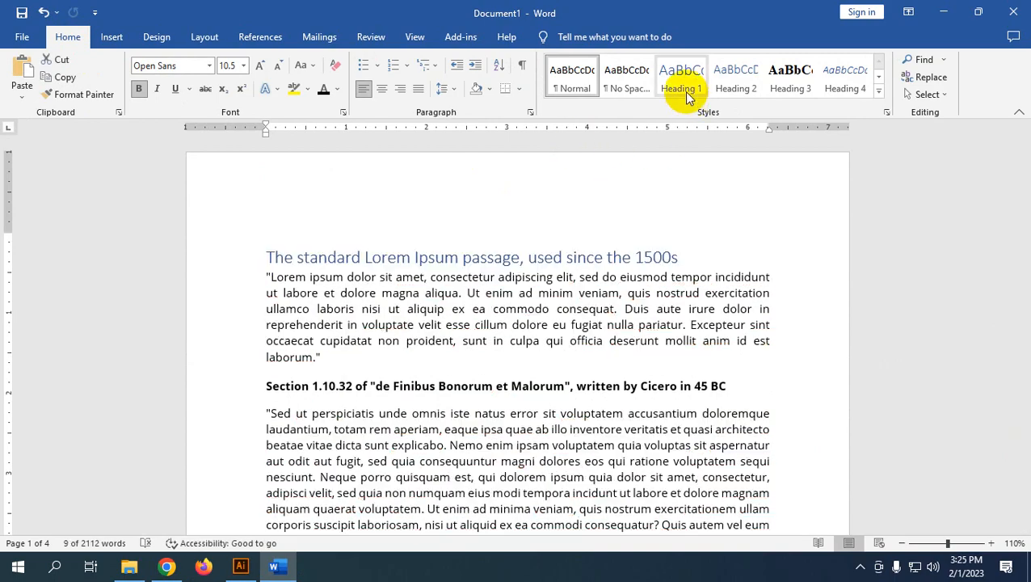
left_click(683, 91)
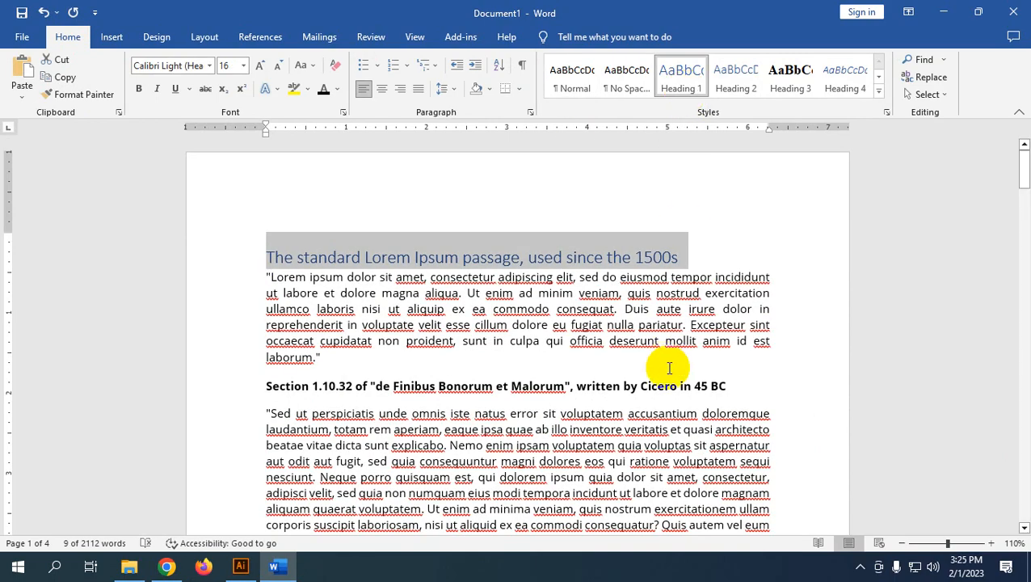
left_click_drag(723, 386, 188, 395)
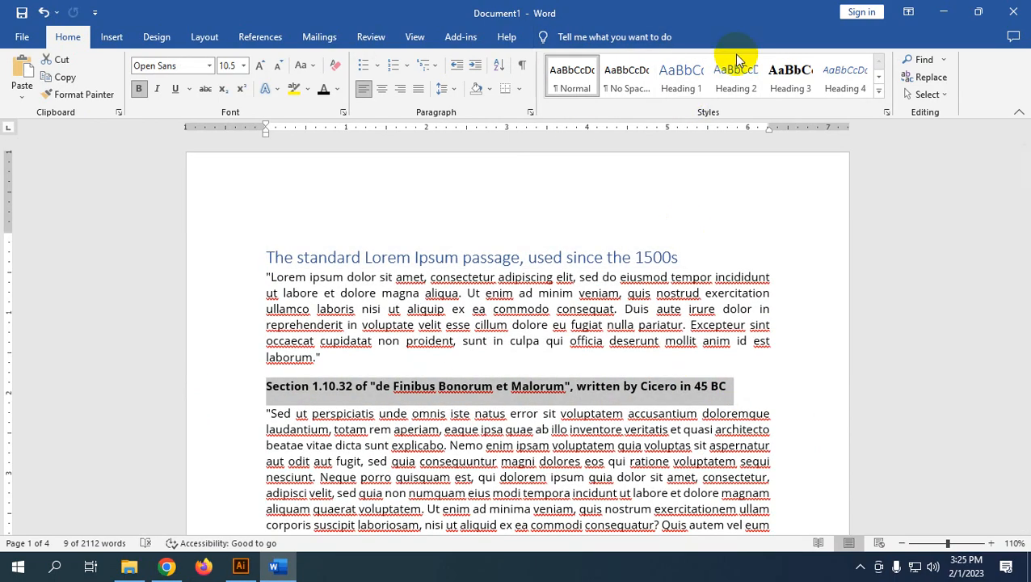
left_click(684, 77)
Apply the Heading 2 style to the first "1914 translation" title and the "Section 1.10.33" title below it
scroll(443, 375, "down", 5)
left_click_drag(449, 373, 236, 370)
left_click(744, 93)
scroll(467, 414, "down", 8)
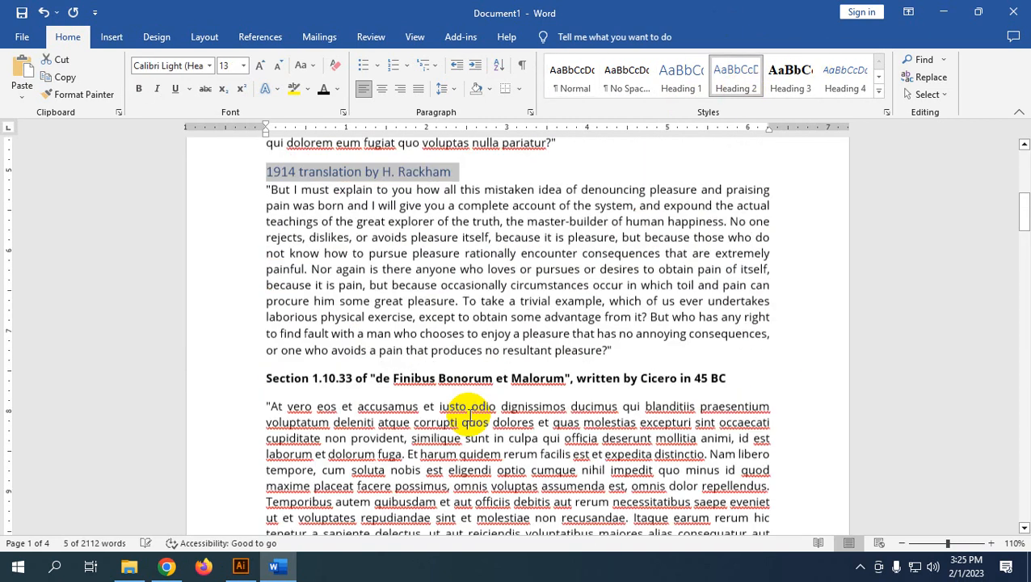
left_click_drag(739, 230, 241, 235)
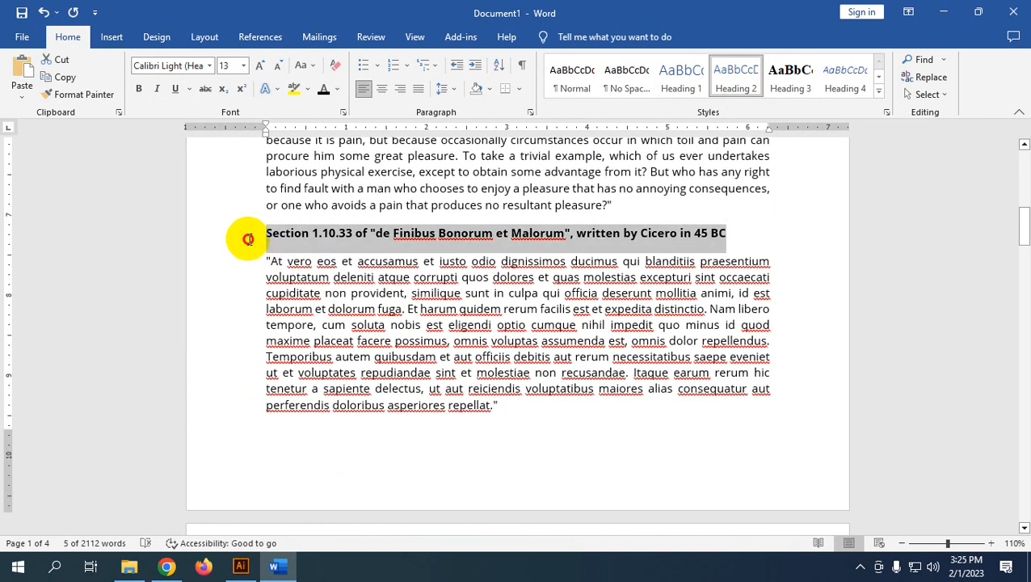
left_click(738, 81)
Apply Heading 1 to page 2's "1914 translation", "The standard Lorem Ipsum passage" and "Section 1.10.32" titles
scroll(540, 387, "down", 5)
scroll(541, 387, "down", 3)
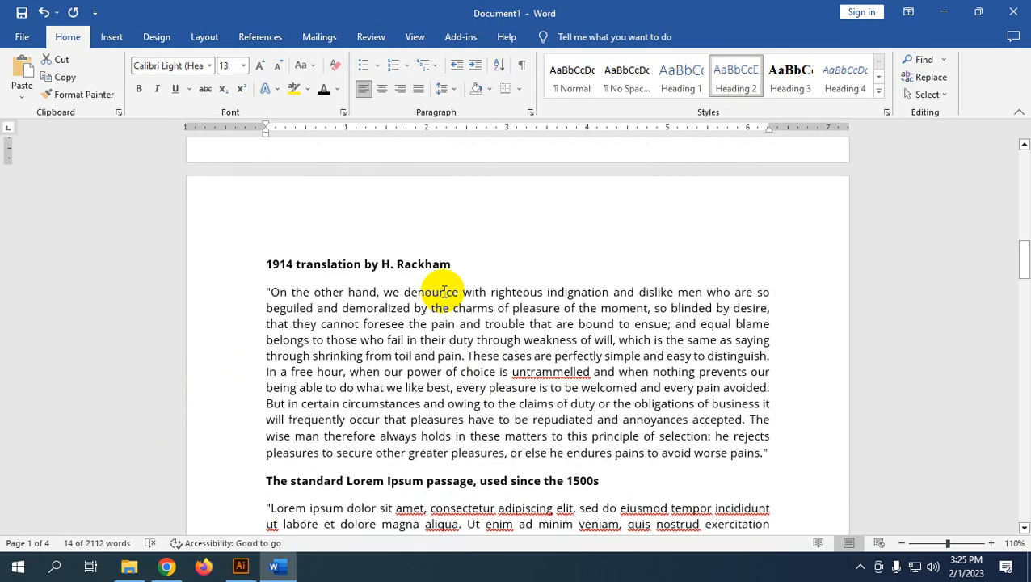
left_click_drag(416, 264, 214, 271)
left_click(684, 90)
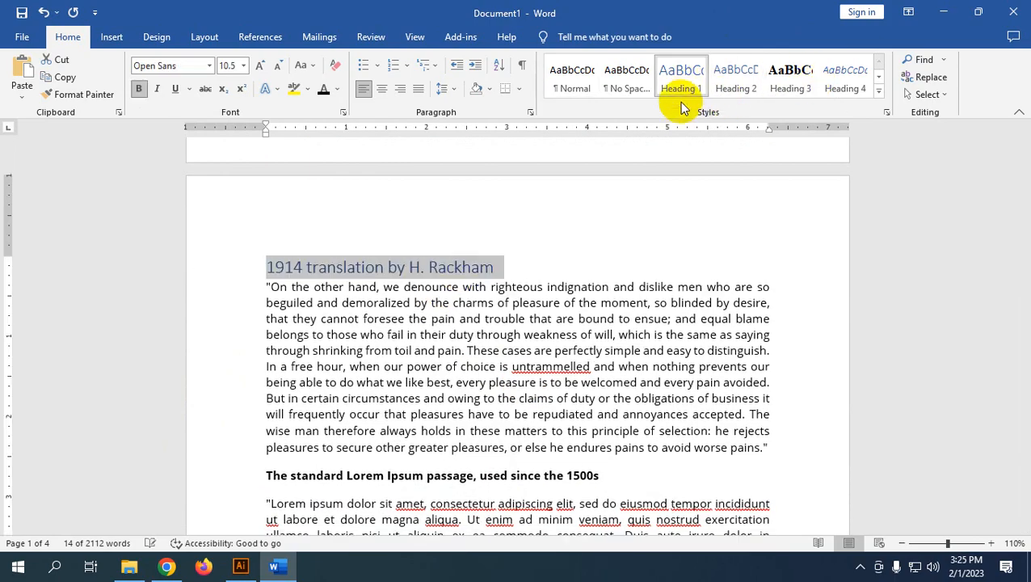
left_click_drag(600, 476, 271, 476)
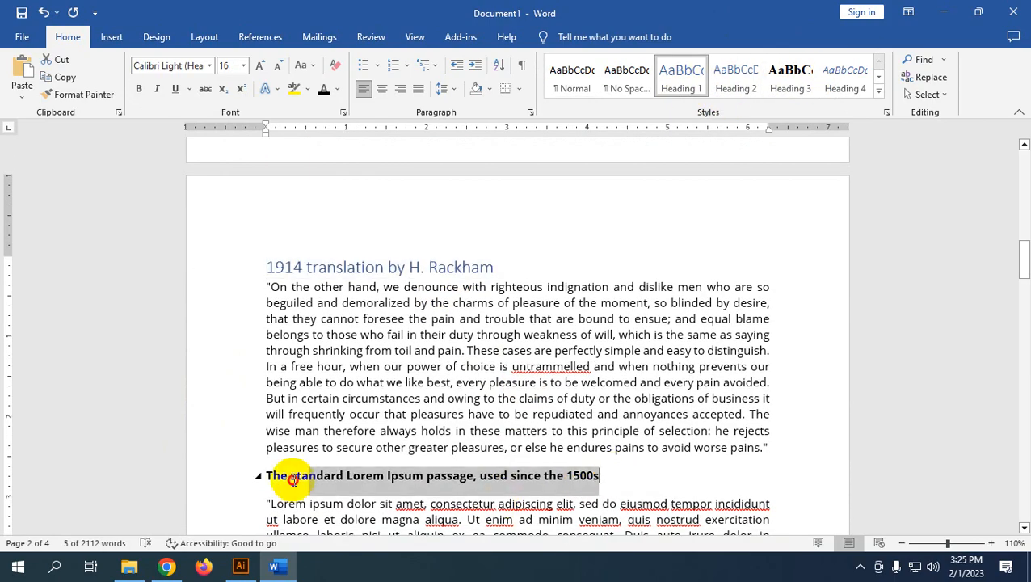
left_click(684, 80)
scroll(454, 426, "down", 5)
left_click(739, 341)
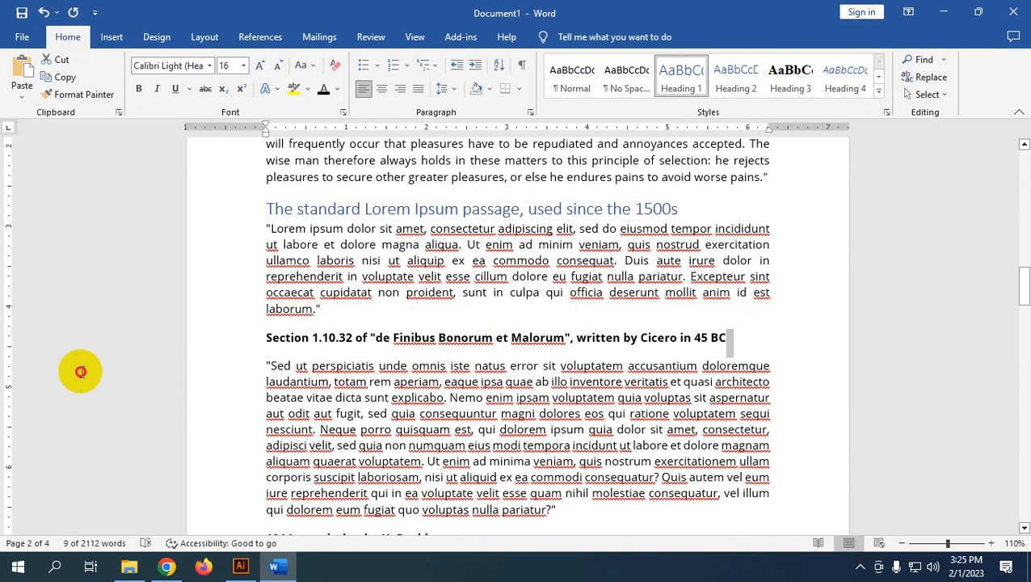
left_click(143, 338)
left_click(681, 77)
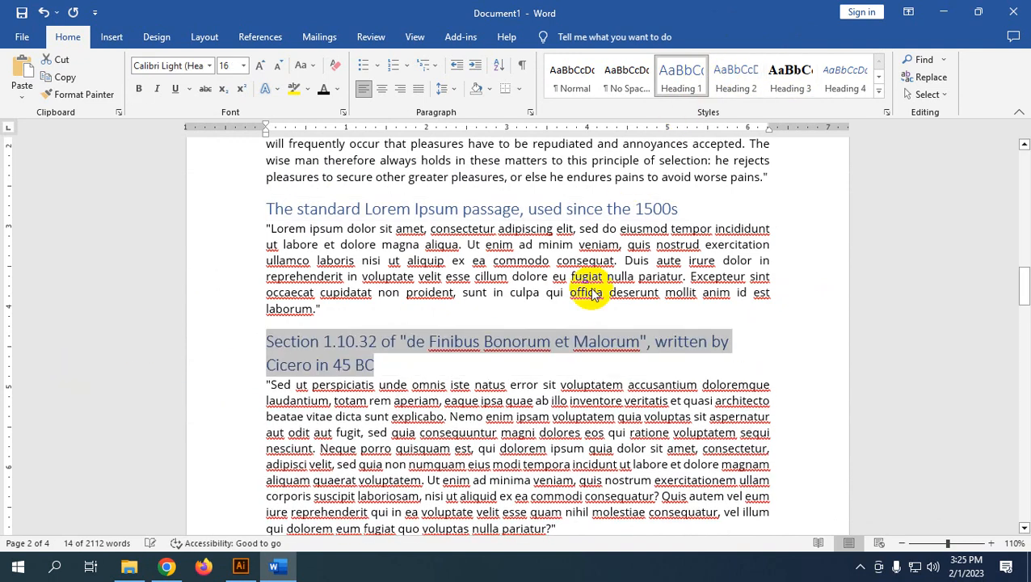
Apply Heading 2 to the second copy's "1914 translation" title after Section 1.10.32 and its "Section 1.10.33" title
scroll(580, 333, "down", 8)
scroll(488, 271, "up", 3)
left_click_drag(462, 258, 267, 269)
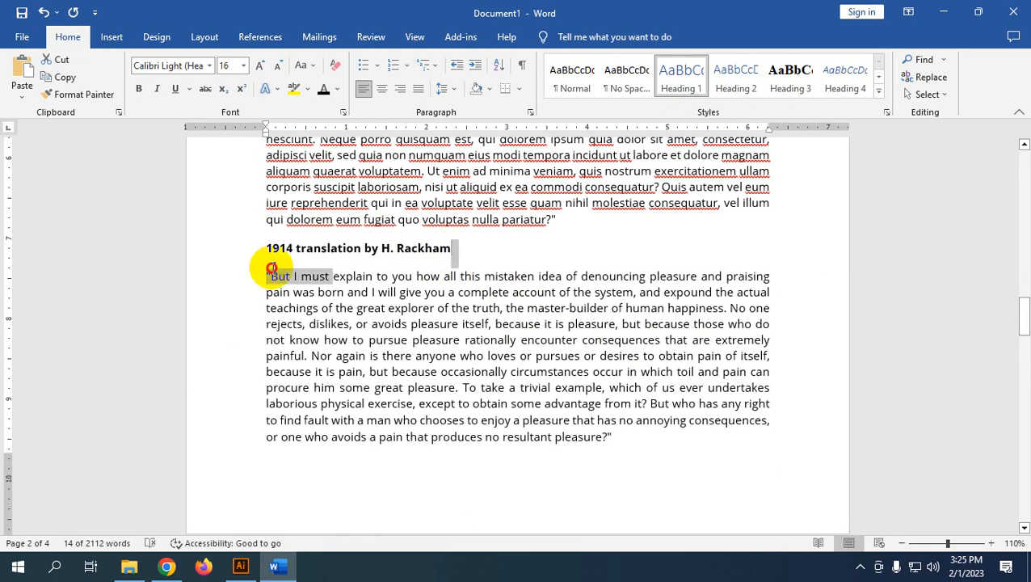
left_click(732, 77)
scroll(512, 331, "down", 5)
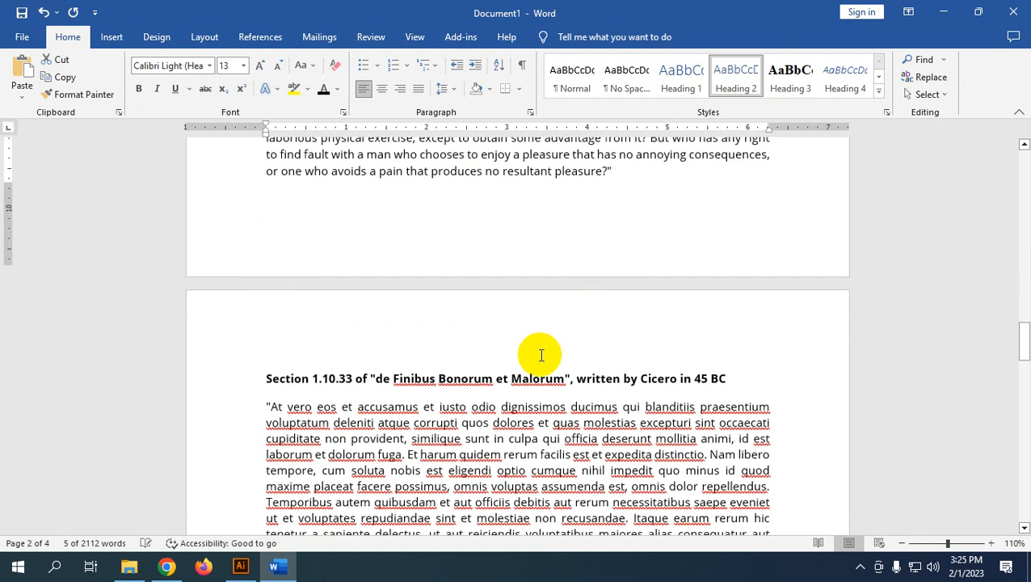
left_click_drag(729, 364, 266, 364)
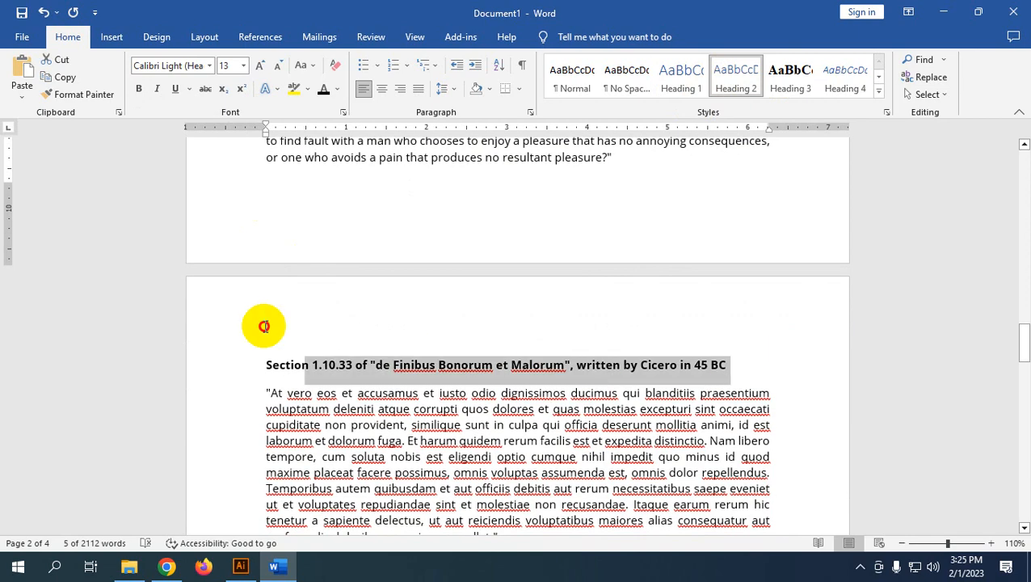
left_click(736, 76)
Apply Heading 1 to page 3's "1914 translation", "The standard Lorem Ipsum passage" and "Section 1.10.32" titles
scroll(729, 382, "down", 8)
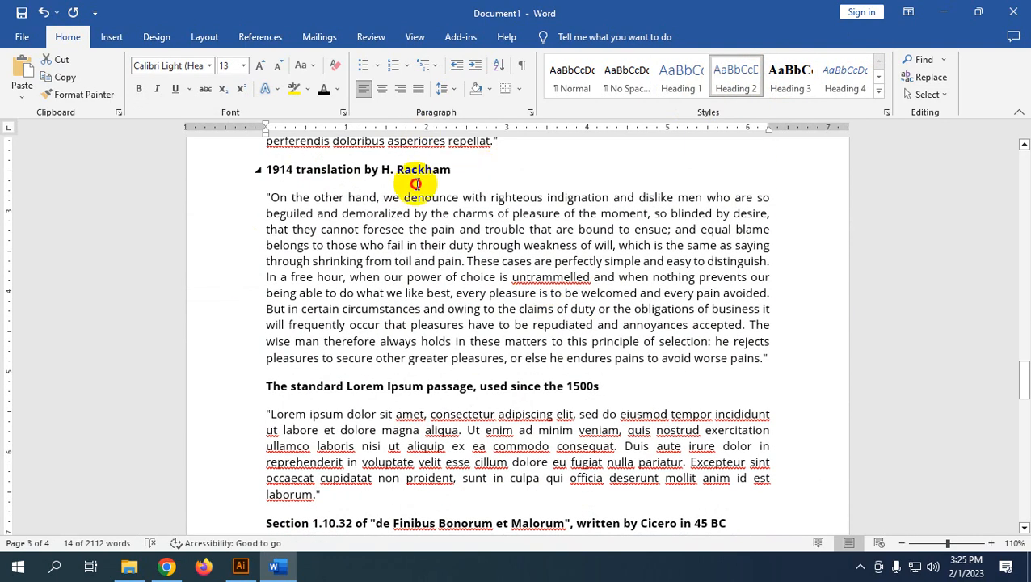
left_click(196, 171)
left_click(703, 78)
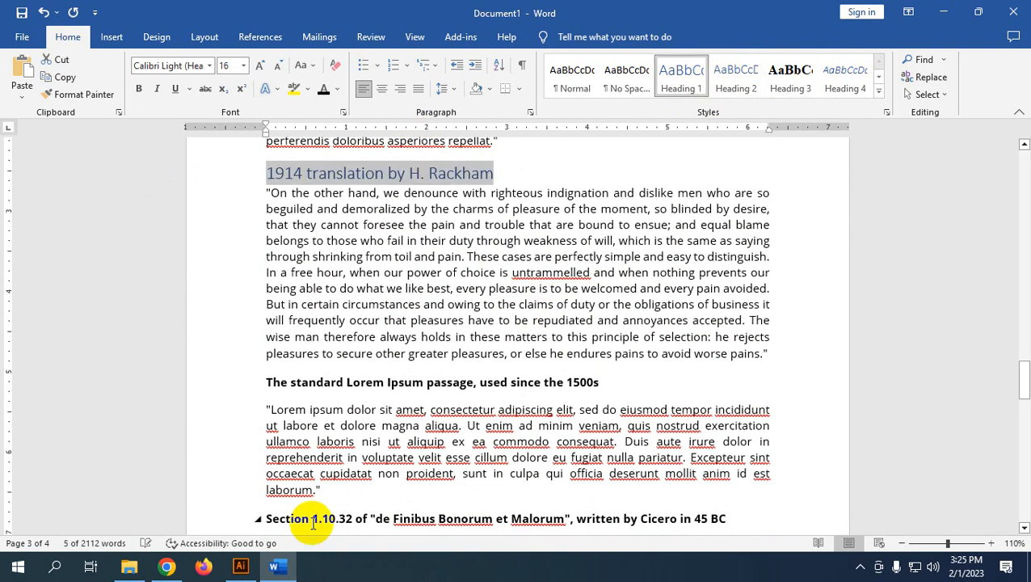
left_click_drag(600, 383, 266, 382)
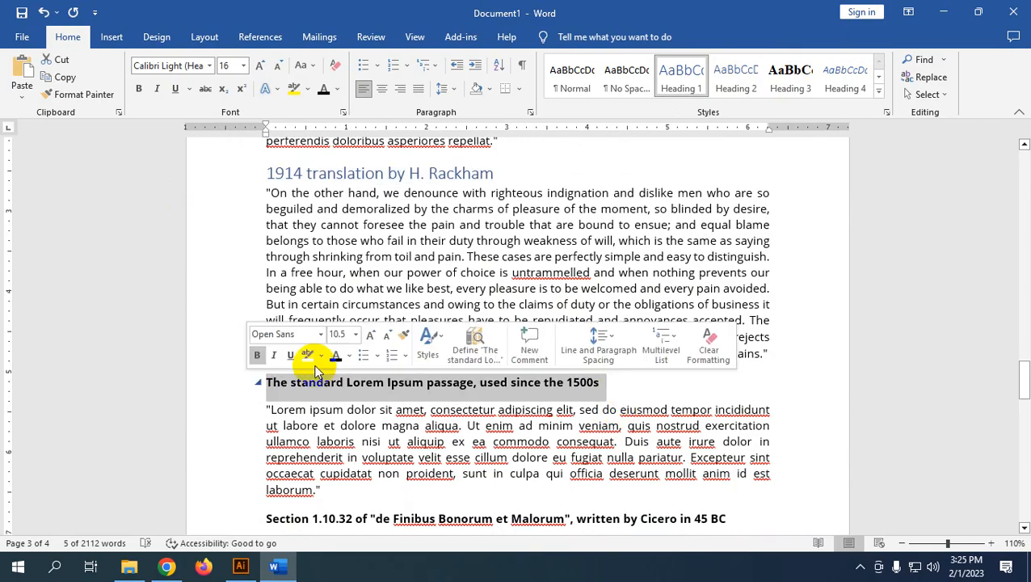
left_click(682, 79)
scroll(483, 515, "down", 4)
left_click_drag(726, 320, 165, 324)
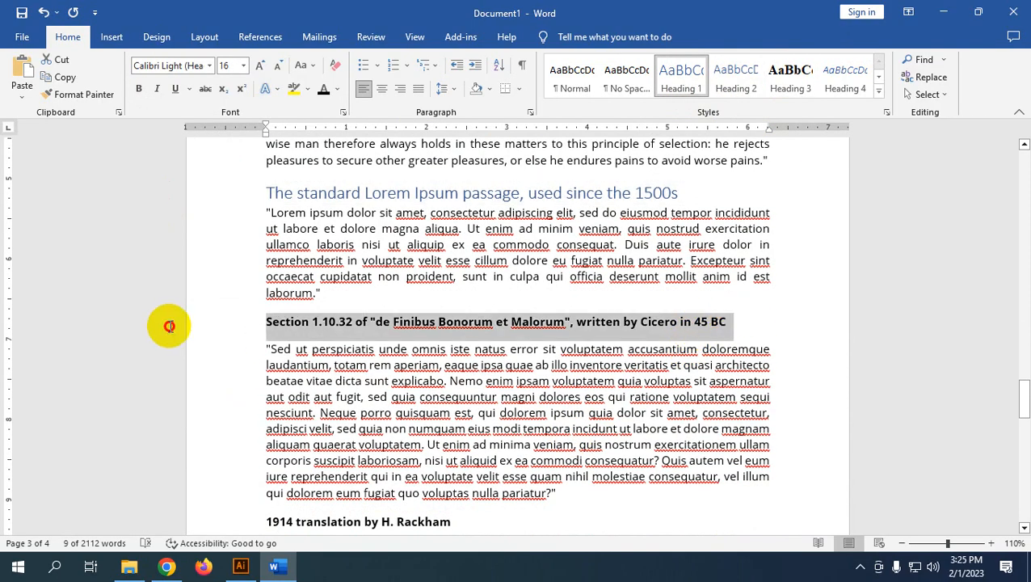
left_click(681, 79)
Apply Heading 1 to the "1914 translation" title following the last Section 1.10.32 text, and return to the document's start
scroll(448, 327, "down", 4)
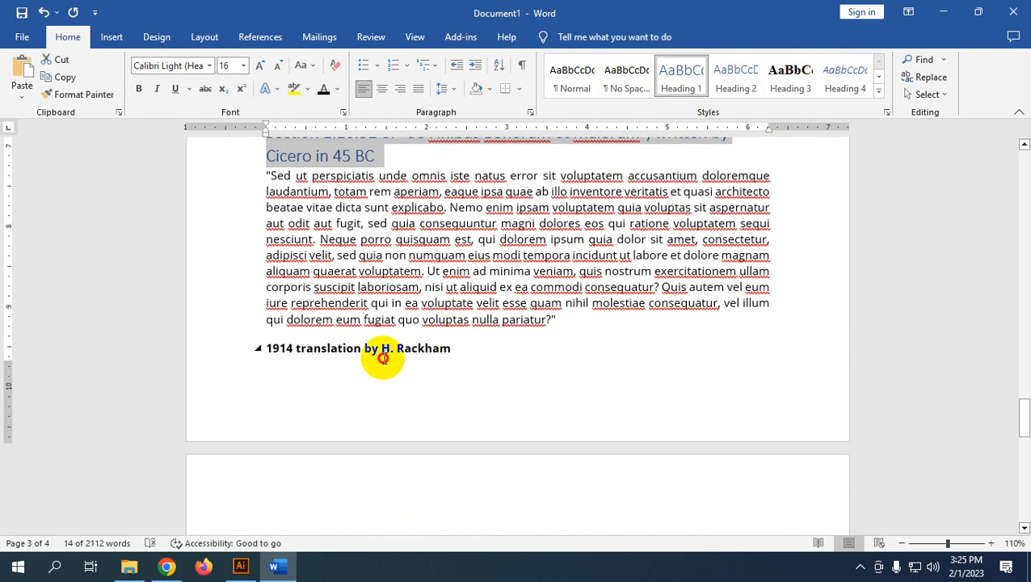
left_click(229, 356)
left_click(681, 78)
scroll(472, 437, "down", 5)
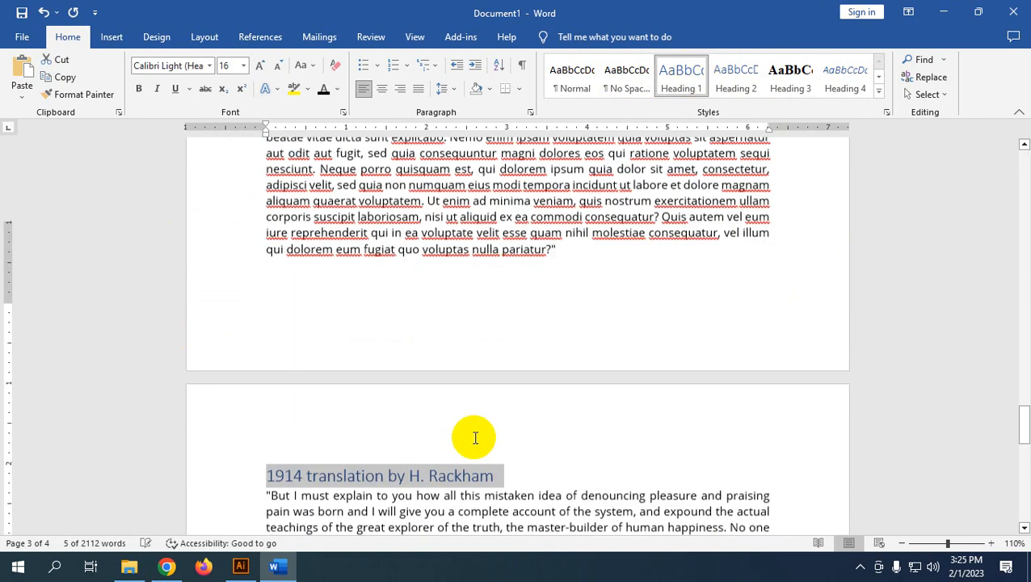
scroll(489, 416, "up", 14)
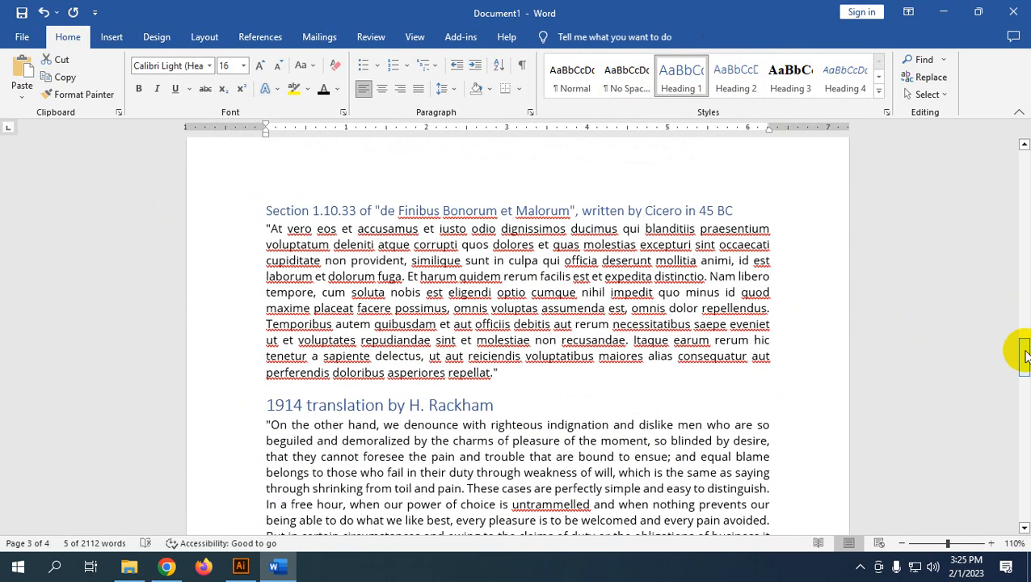
left_click_drag(1026, 354, 1023, 144)
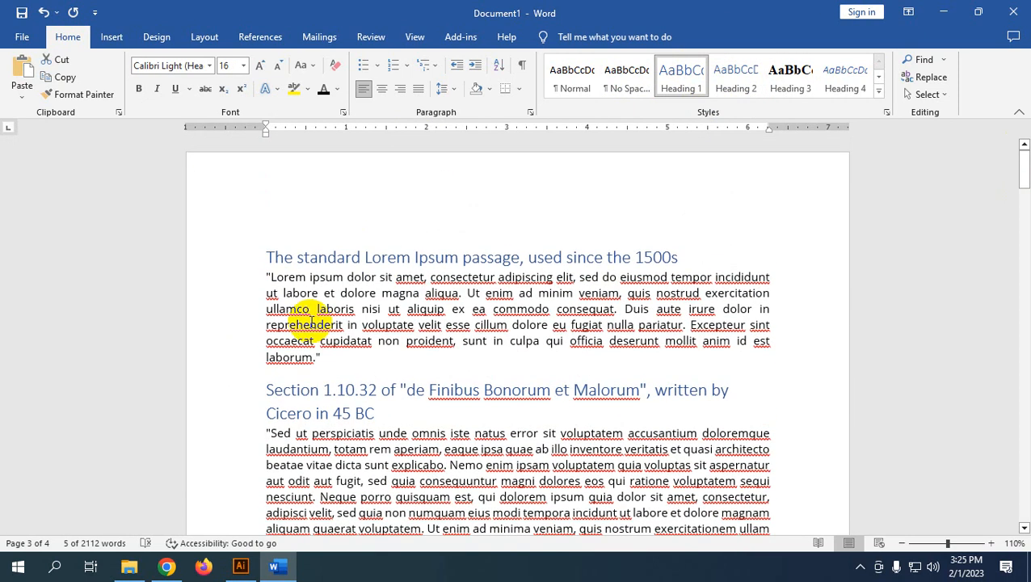
Insert an Automatic Table 1 table of contents inside the first heading, before "the 1500s"
left_click(269, 259)
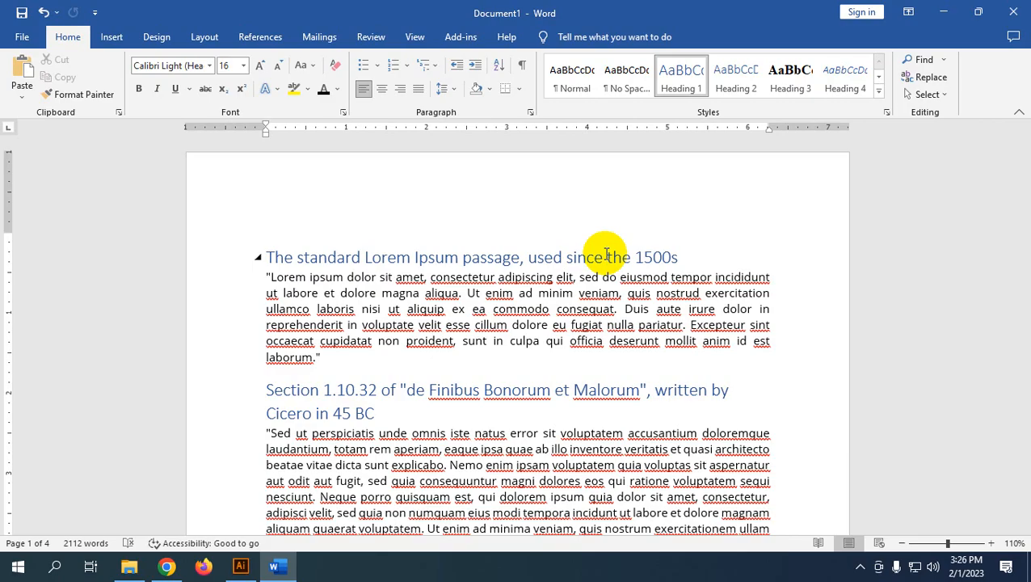
left_click(269, 38)
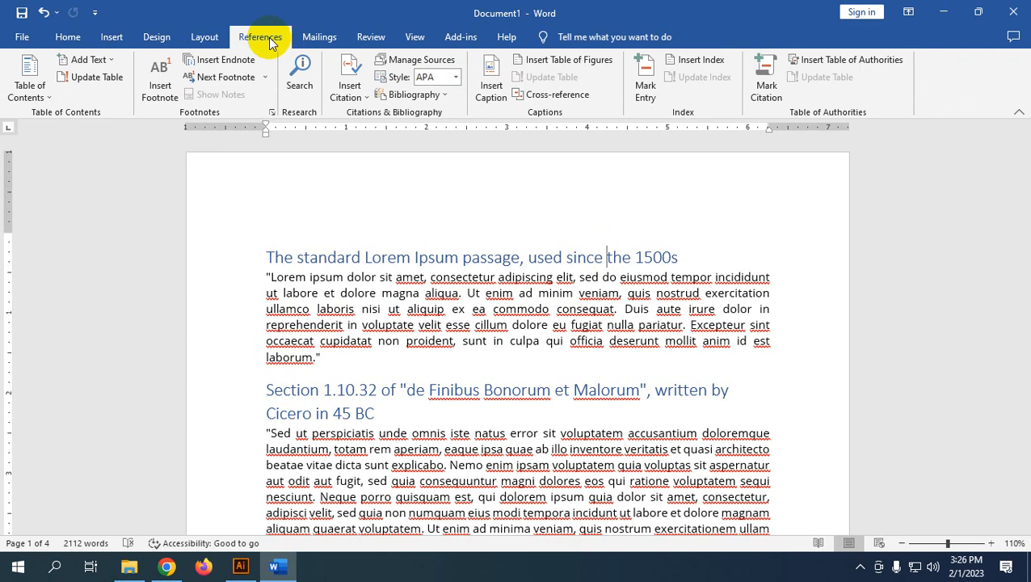
left_click(204, 37)
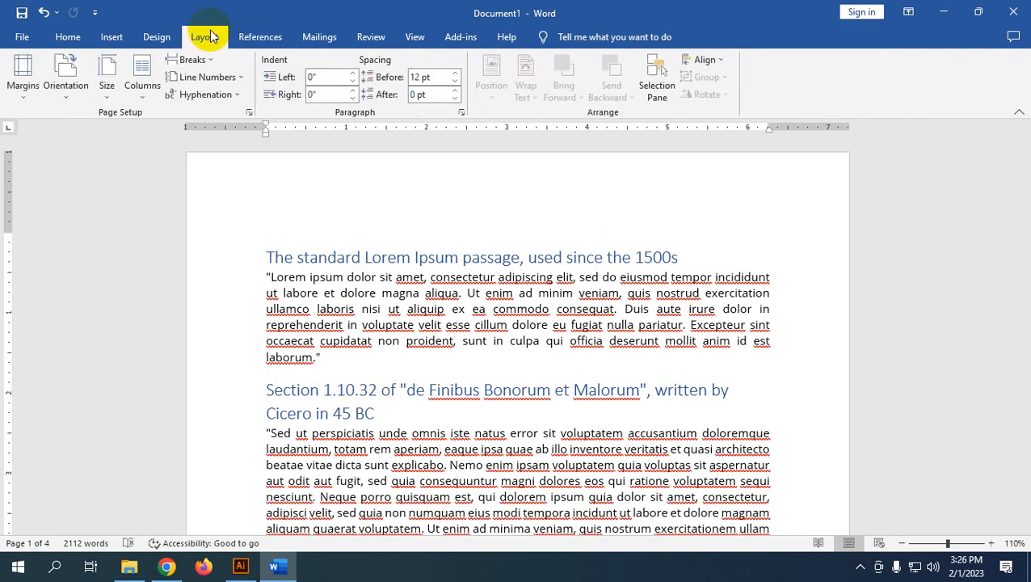
left_click(260, 37)
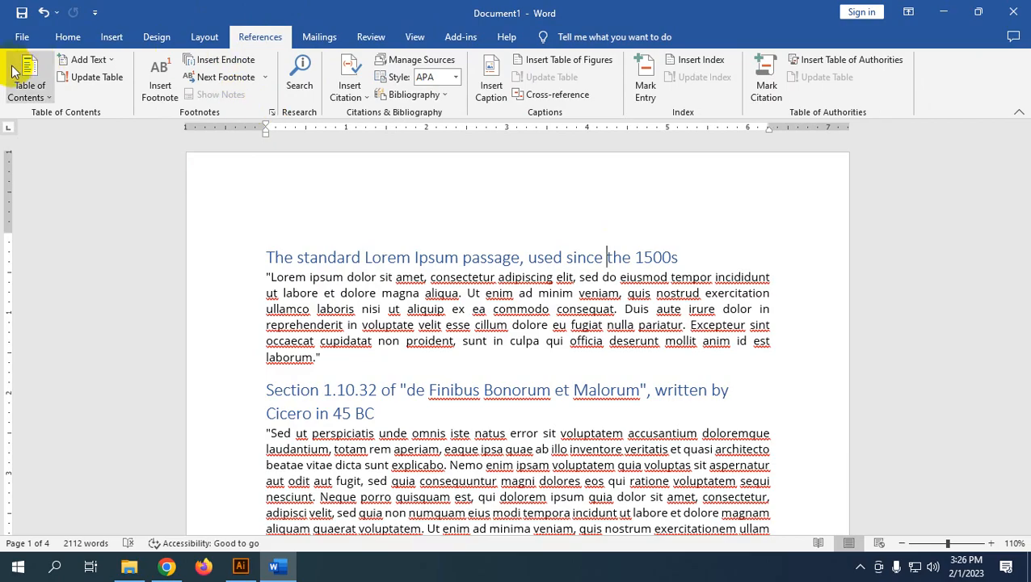
left_click(27, 95)
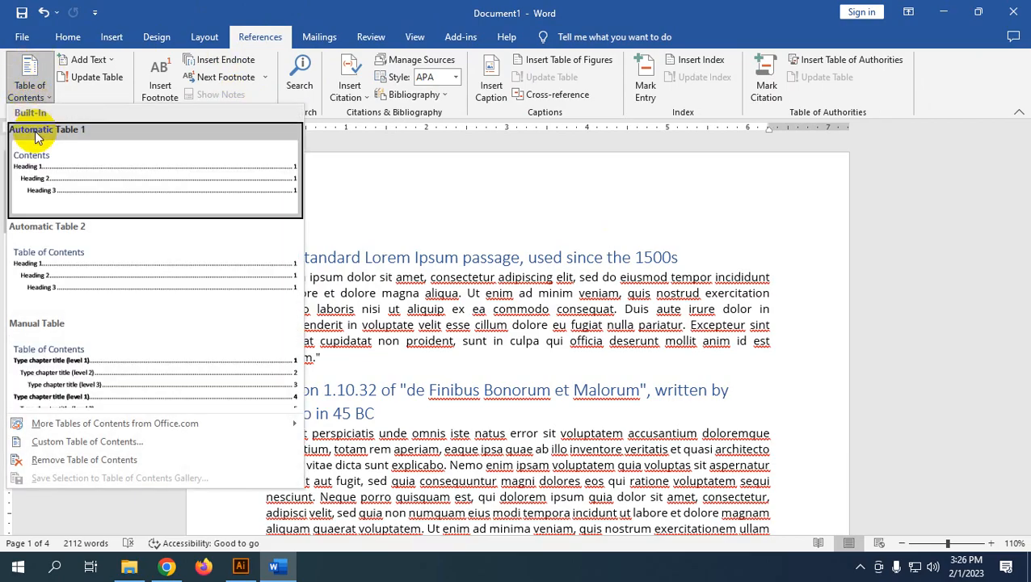
left_click(87, 185)
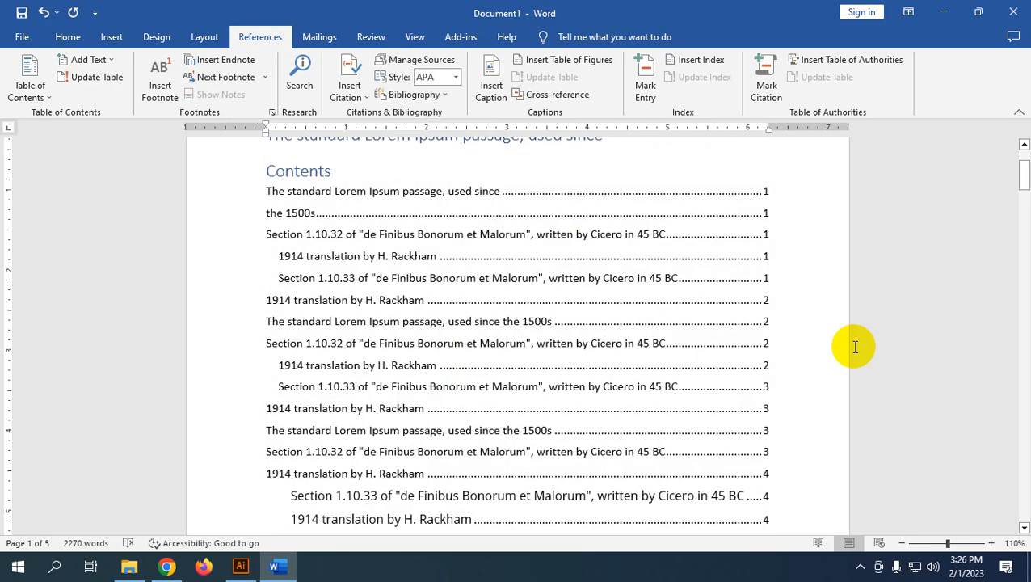
scroll(854, 347, "up", 3)
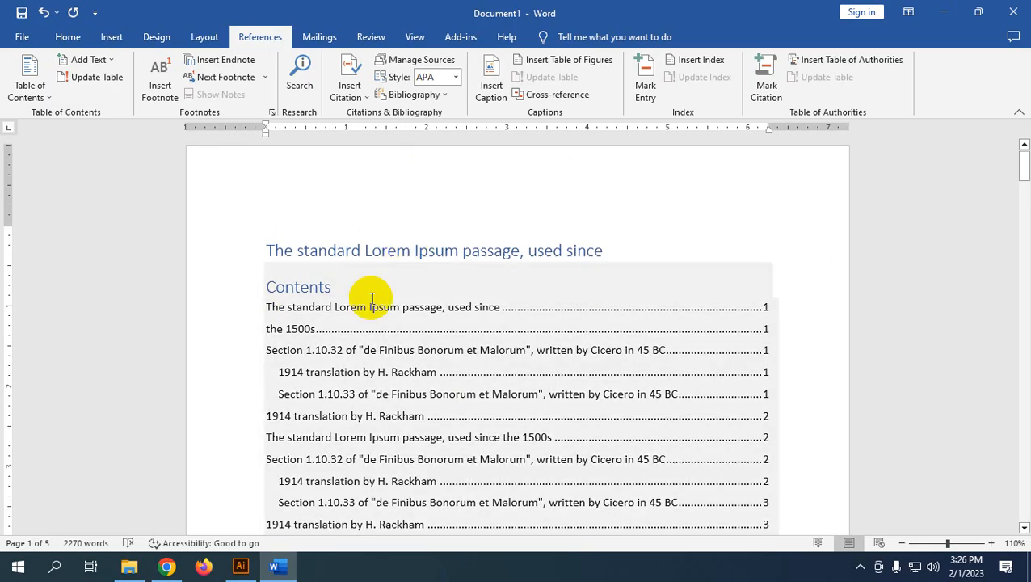
Undo the misplaced table of contents and insert the Automatic Table 1 contents table on a blank line above the first heading
scroll(276, 305, "down", 15)
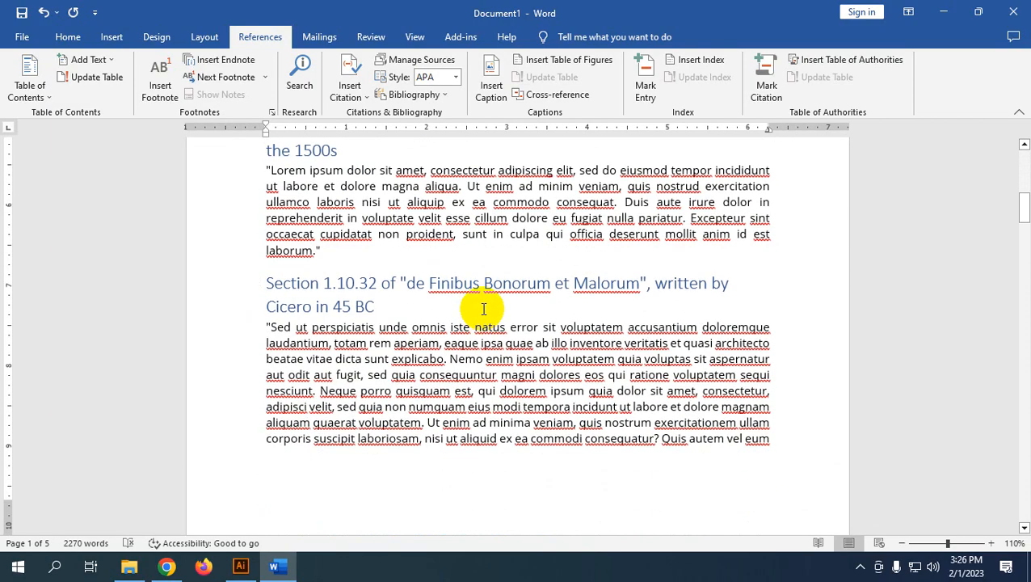
scroll(483, 308, "up", 15)
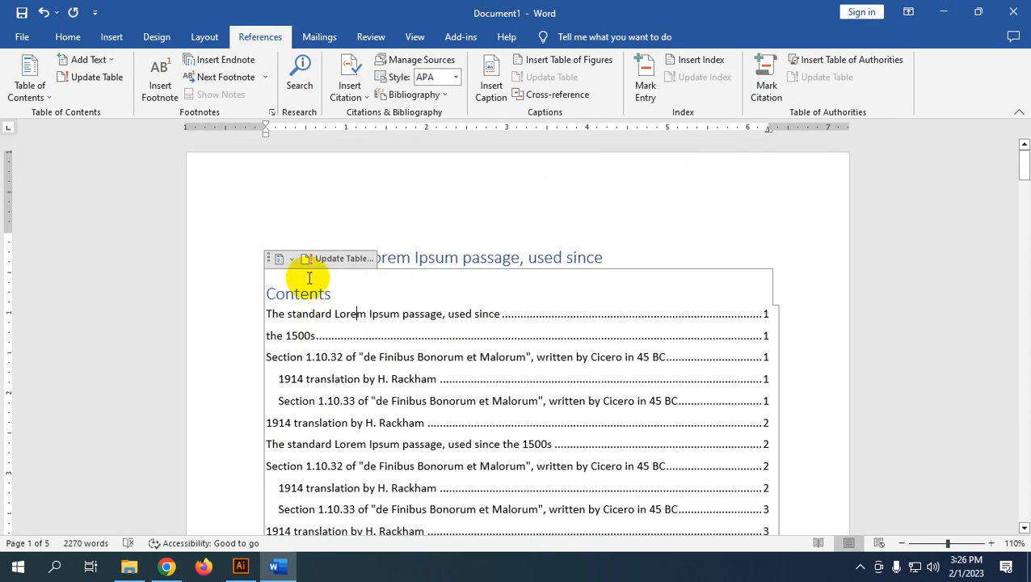
key("ctrl+z")
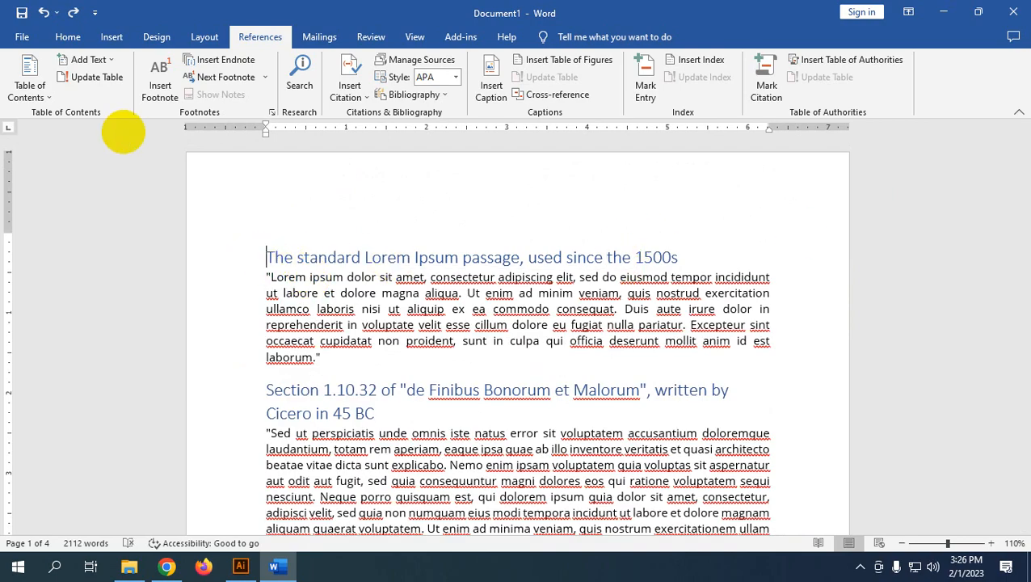
key("Return")
left_click(29, 93)
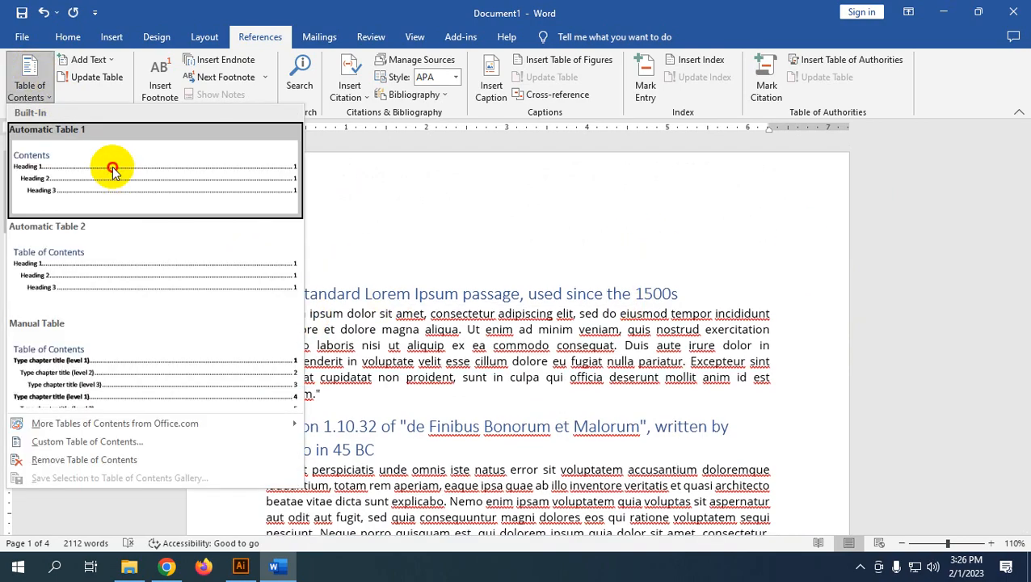
left_click(113, 170)
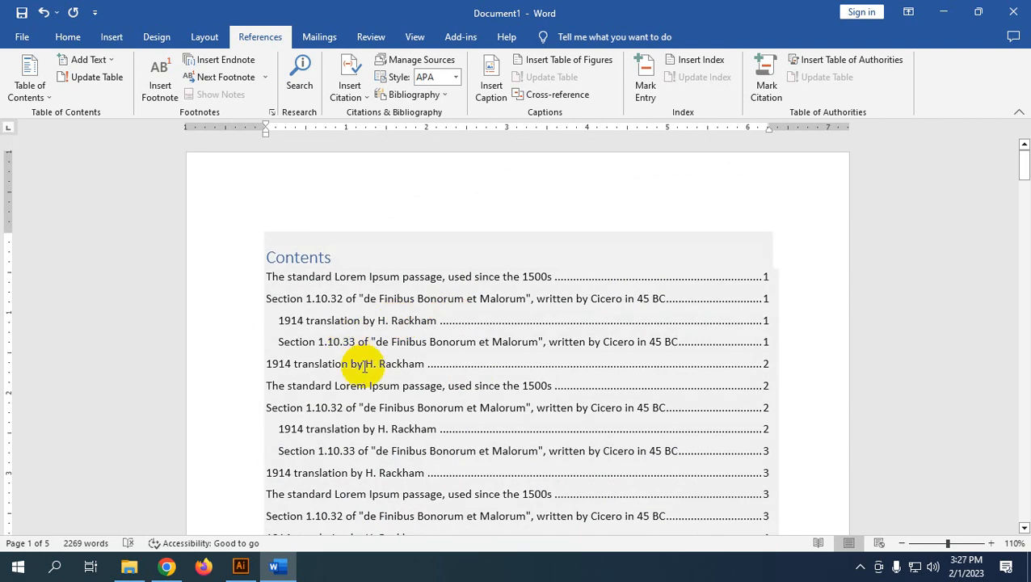
Insert a page break before "The standard Lorem Ipsum passage" heading that follows the table of contents
left_click(521, 275)
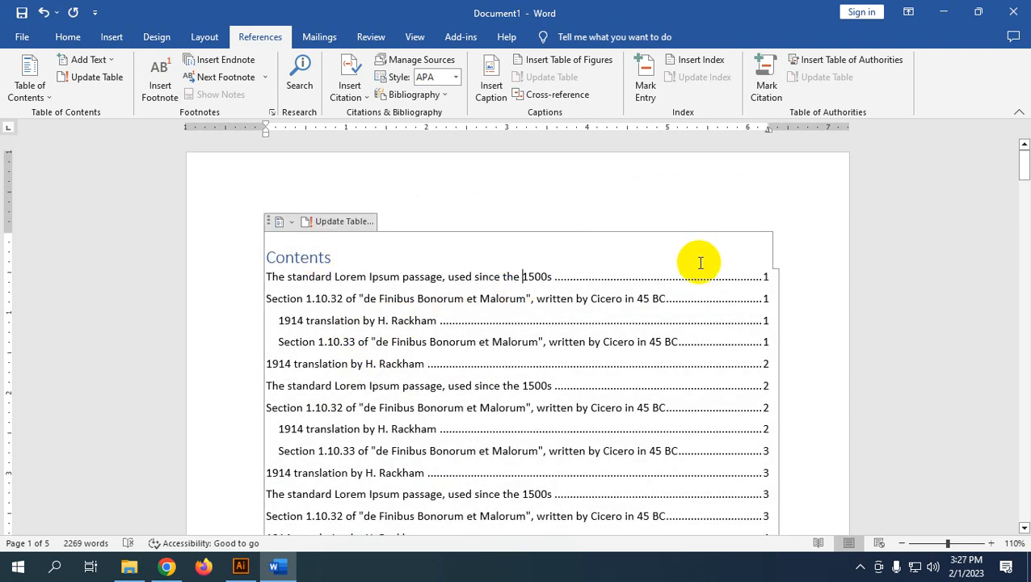
scroll(656, 391, "down", 2)
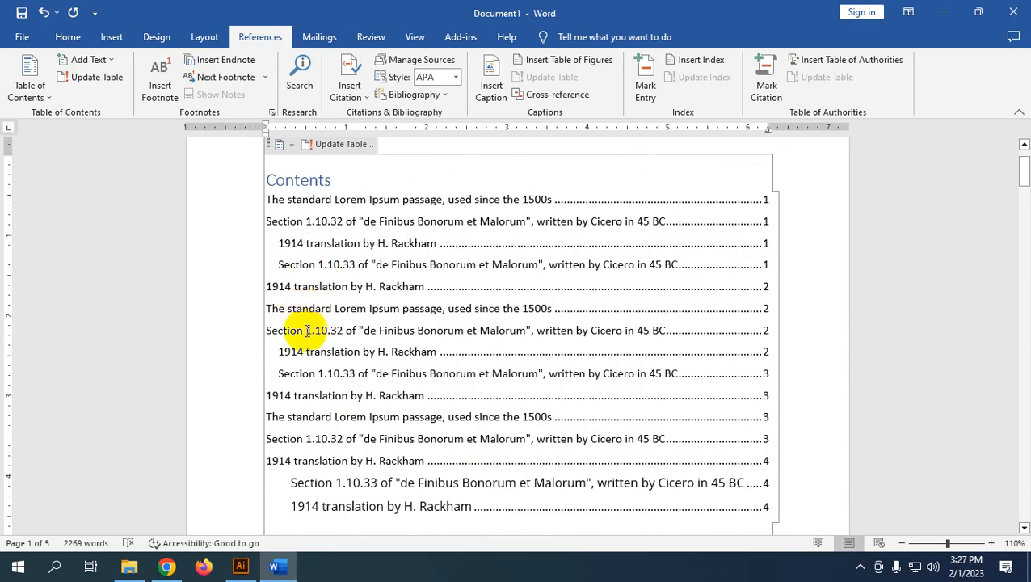
scroll(659, 320, "down", 3)
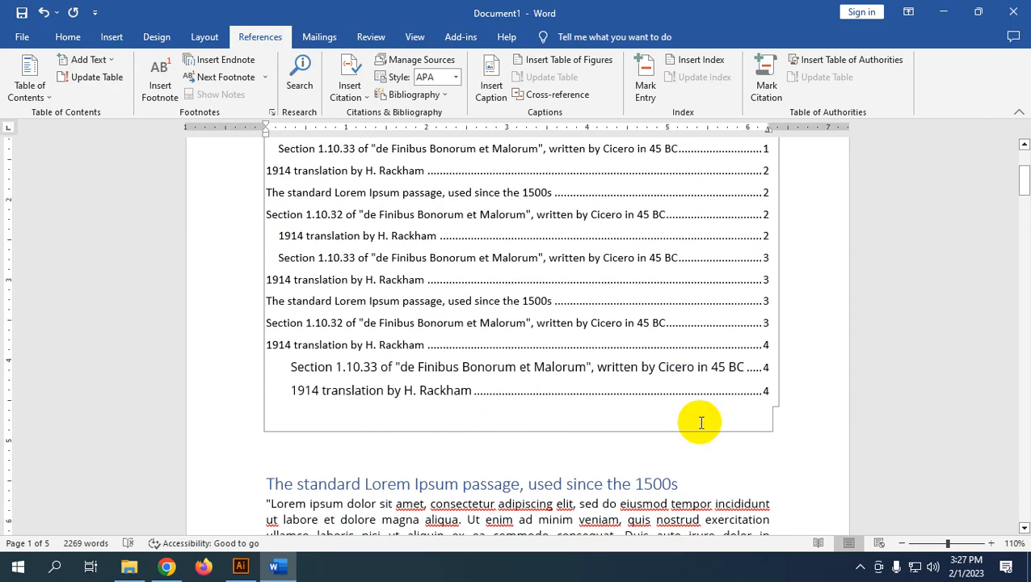
scroll(700, 421, "down", 6)
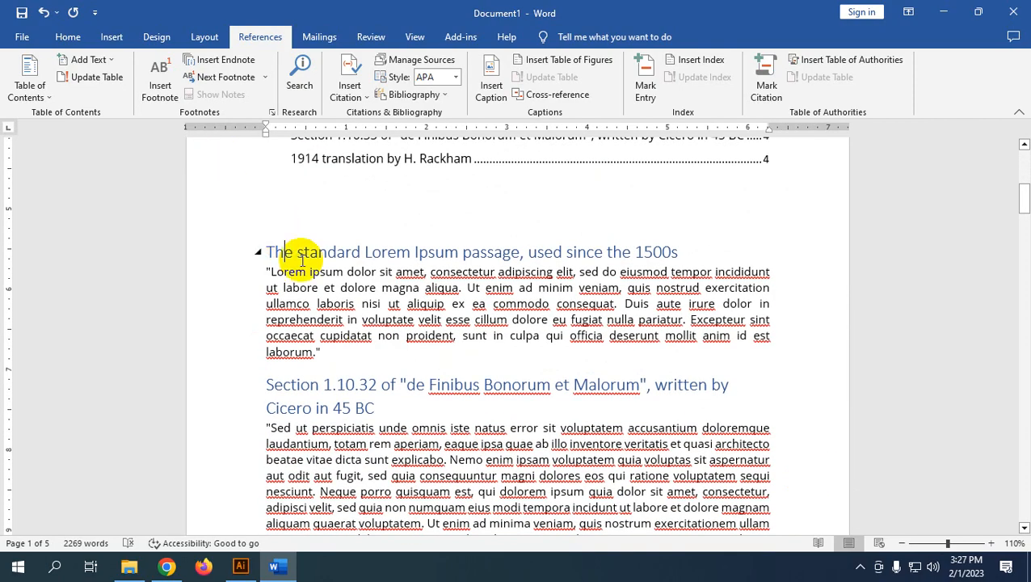
left_click(112, 36)
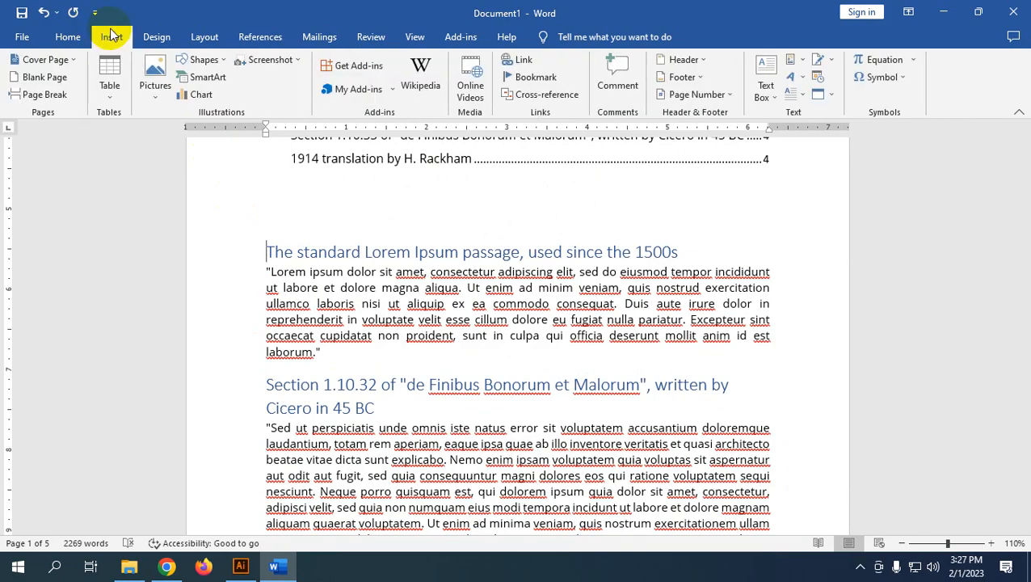
left_click(40, 95)
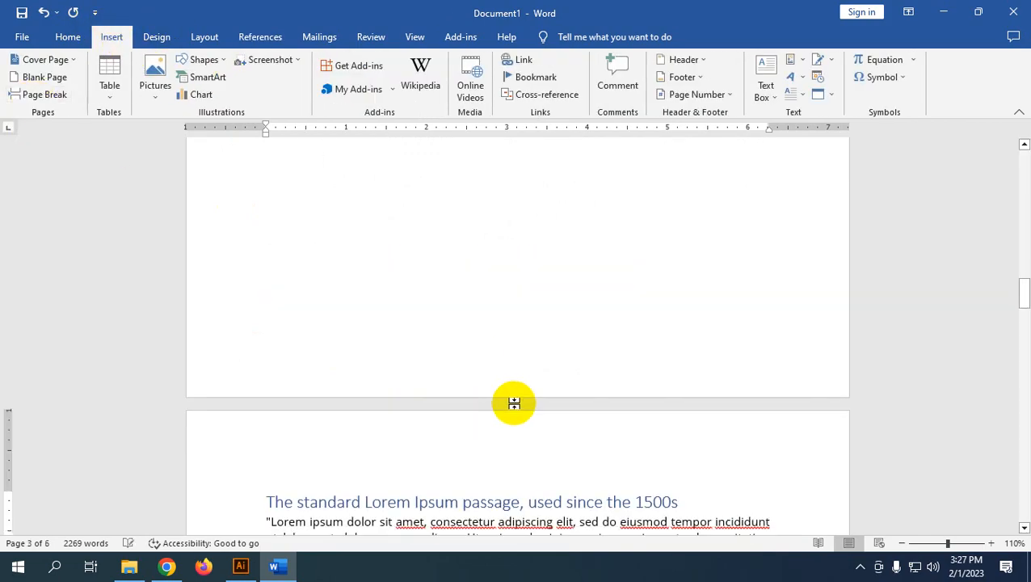
scroll(358, 352, "down", 3)
scroll(361, 315, "down", 3)
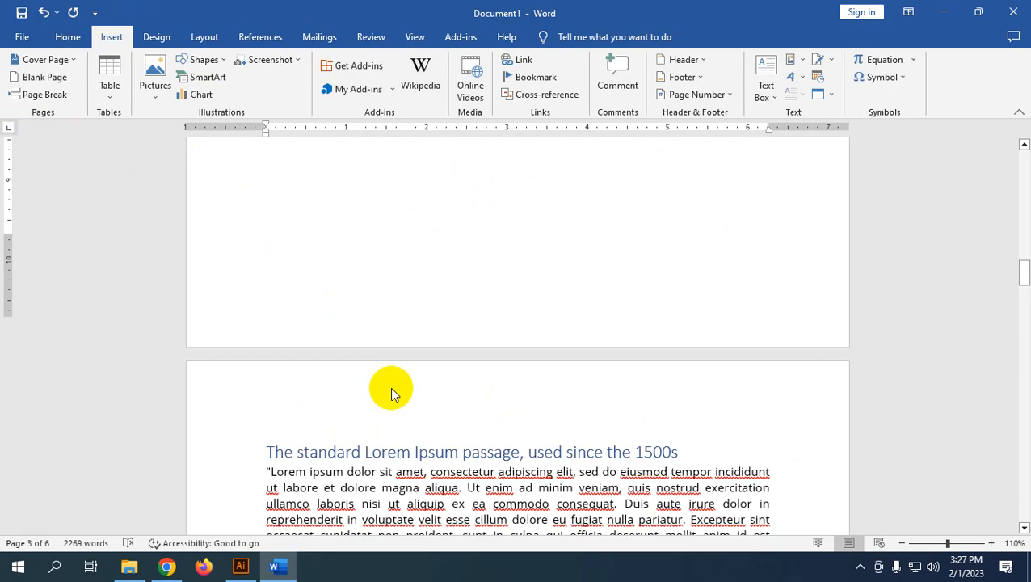
Copy the text from the 1914 translation heading through the next Lorem Ipsum paragraph and paste it onto the blank page after the contents
left_click_drag(266, 304, 716, 355)
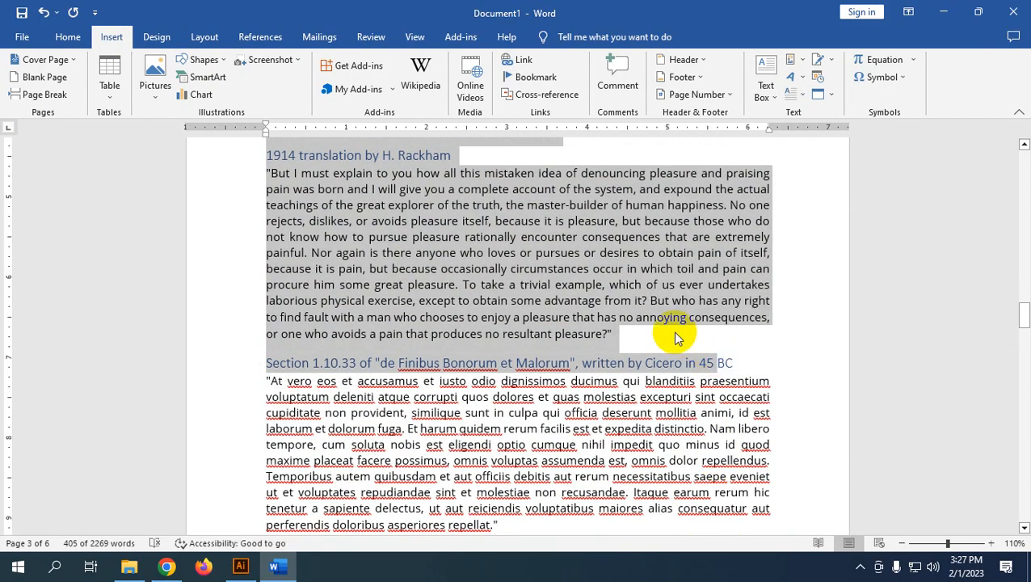
left_click(612, 333)
left_click_drag(263, 156, 810, 324)
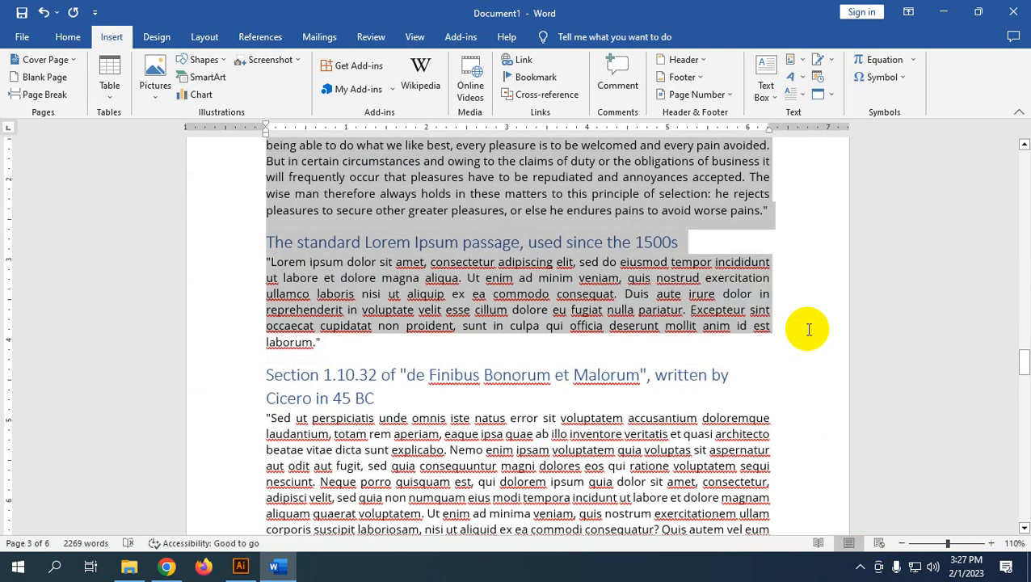
scroll(626, 299, "up", 20)
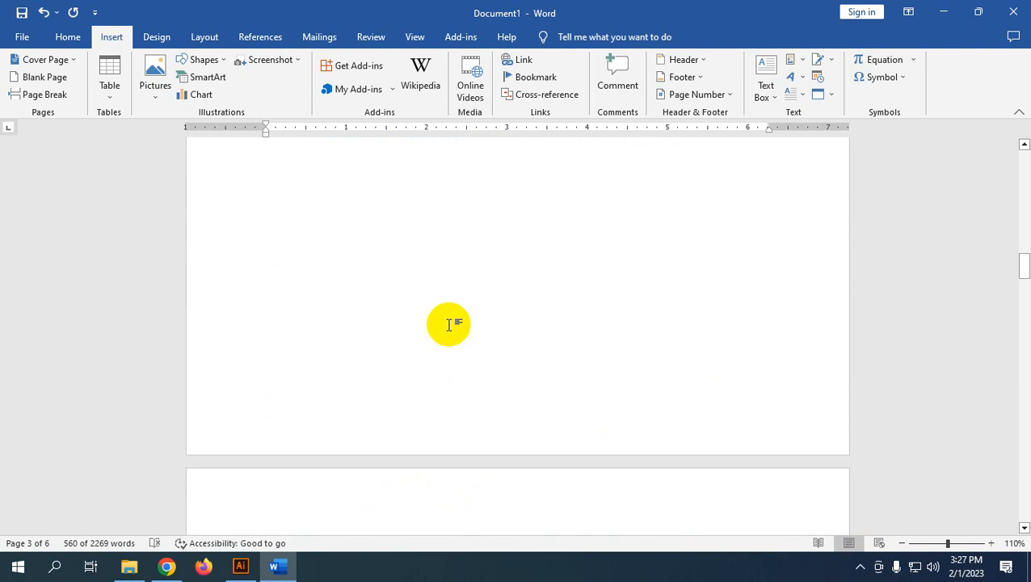
left_click(346, 253)
scroll(348, 259, "up", 3)
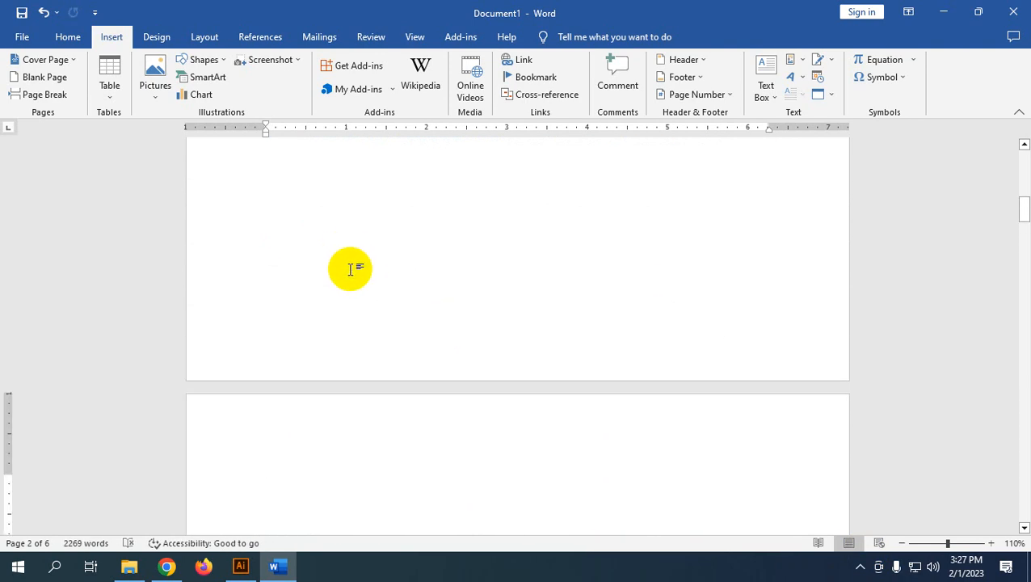
key("ctrl+v")
scroll(426, 283, "down", 5)
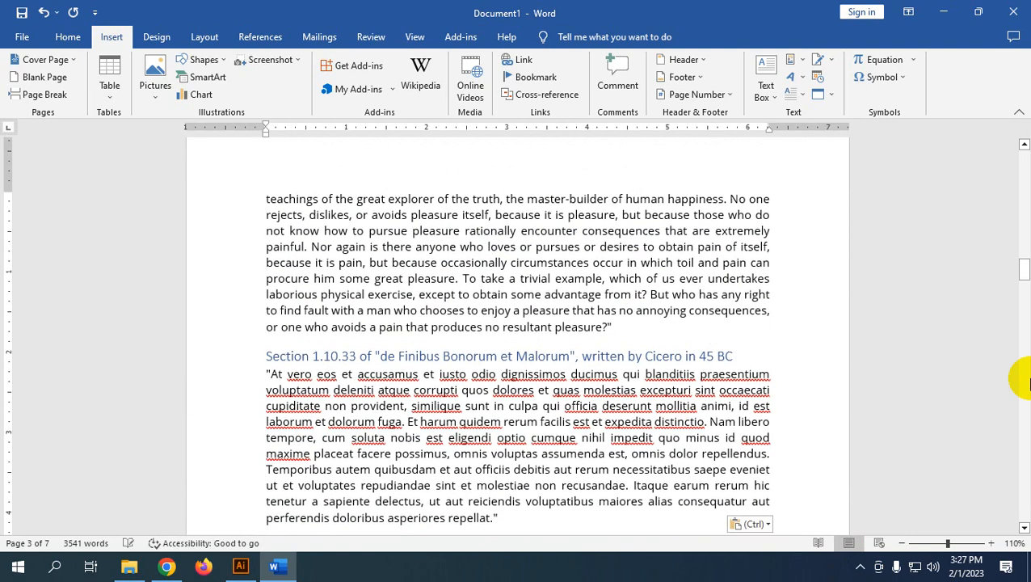
Update the entire table of contents to include the pasted headings and their page numbers
left_click_drag(1023, 275, 1023, 136)
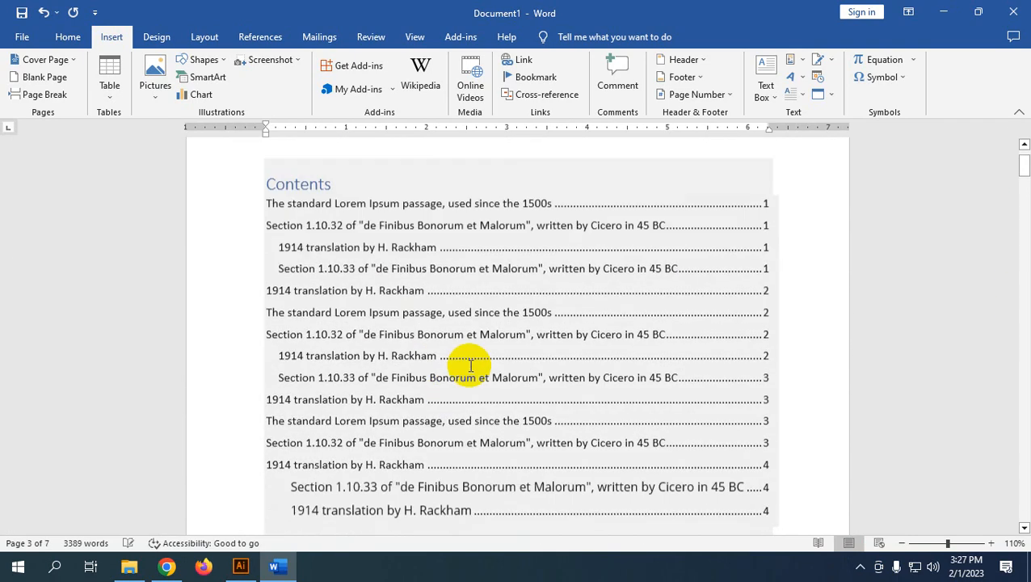
scroll(485, 340, "down", 2)
left_click(494, 311)
scroll(484, 386, "up", 3)
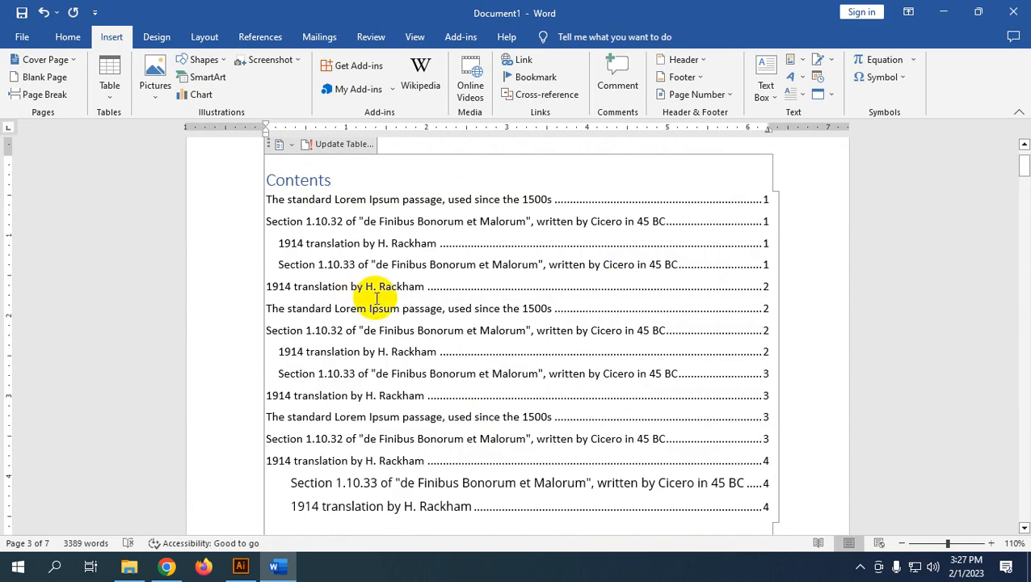
scroll(307, 191, "up", 1)
left_click(323, 185)
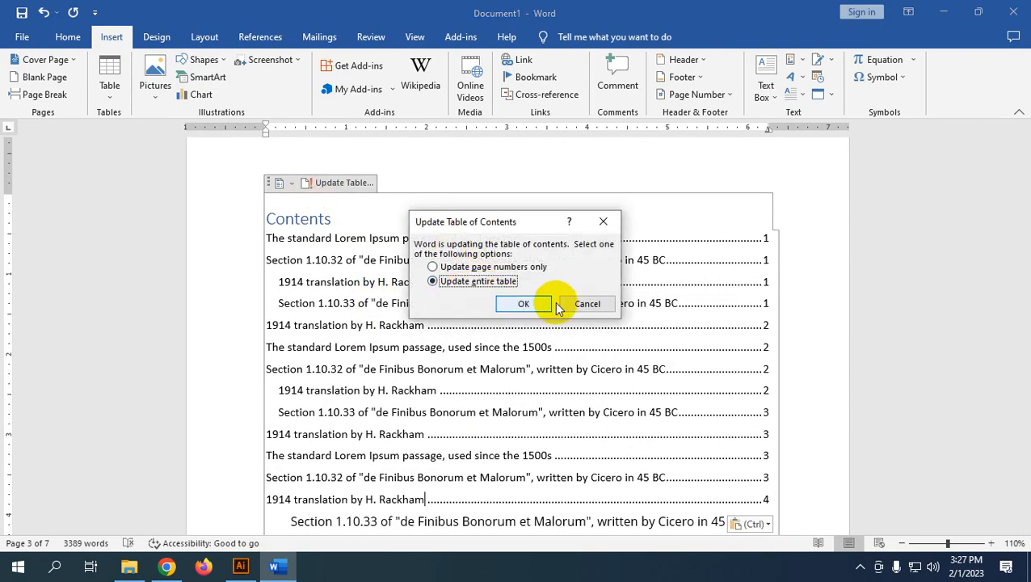
left_click(526, 305)
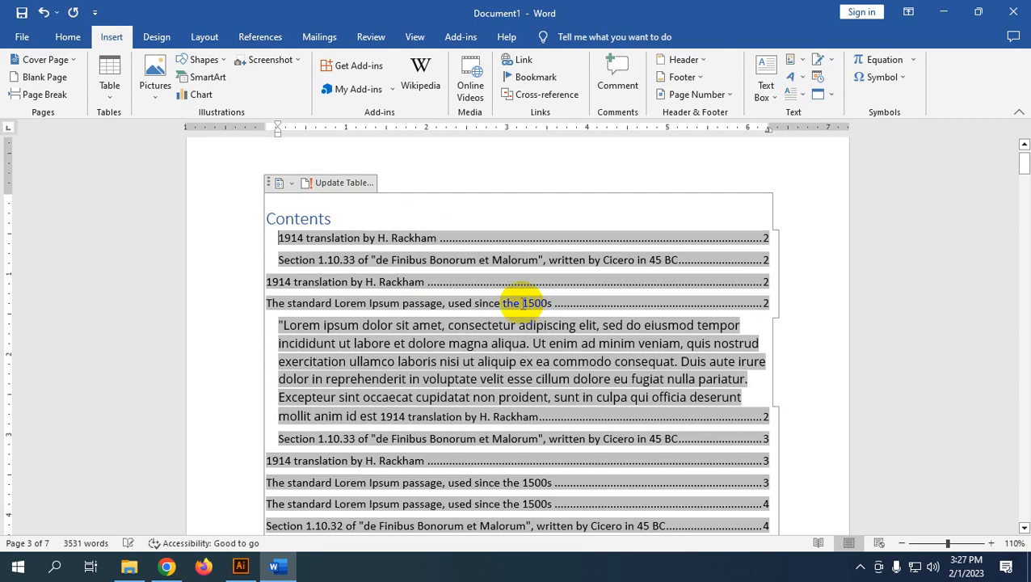
Compare the updated table of contents entries with the headings on the document's pages
scroll(522, 304, "down", 15)
scroll(513, 328, "up", 8)
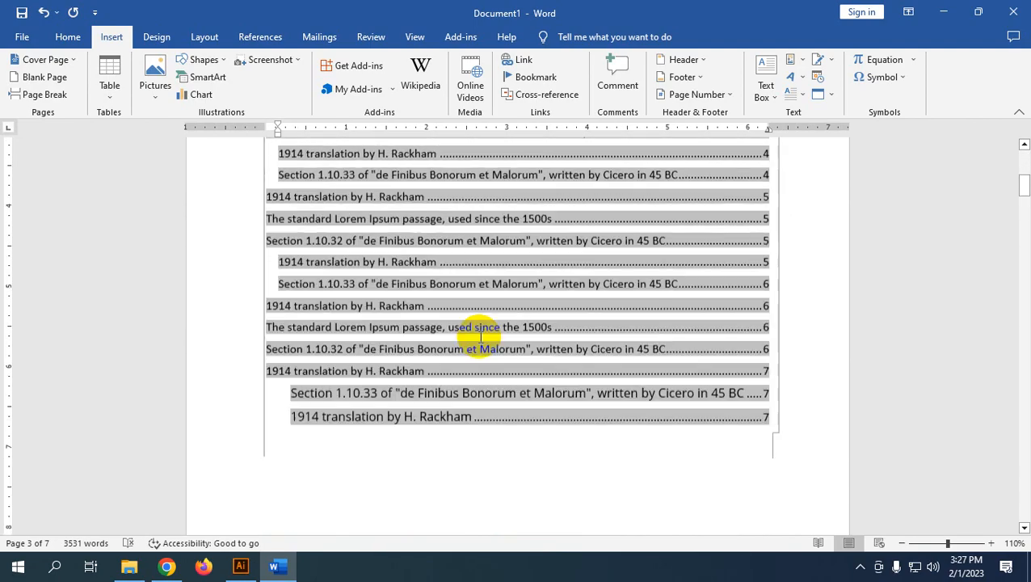
scroll(480, 337, "up", 5)
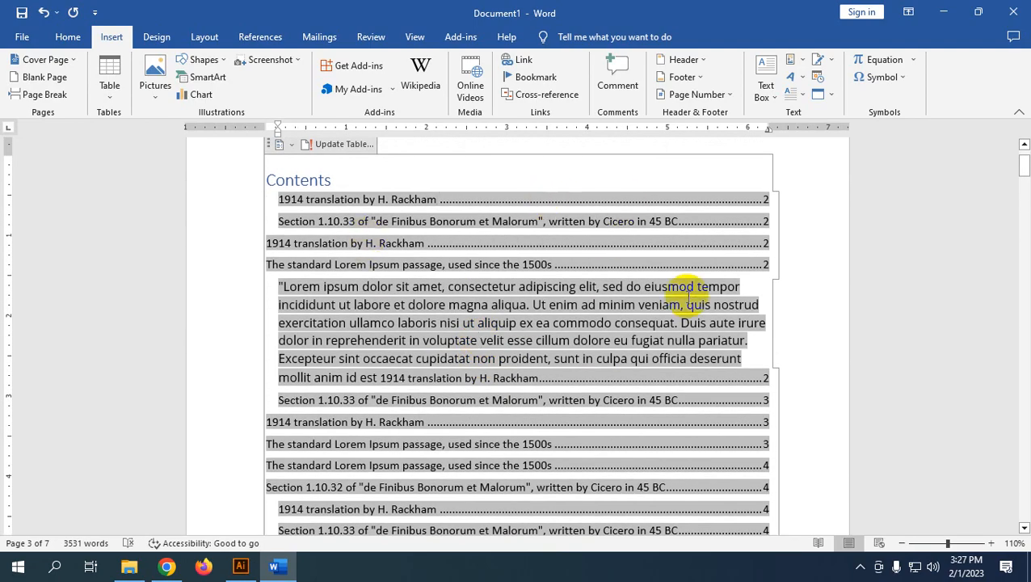
scroll(737, 287, "down", 15)
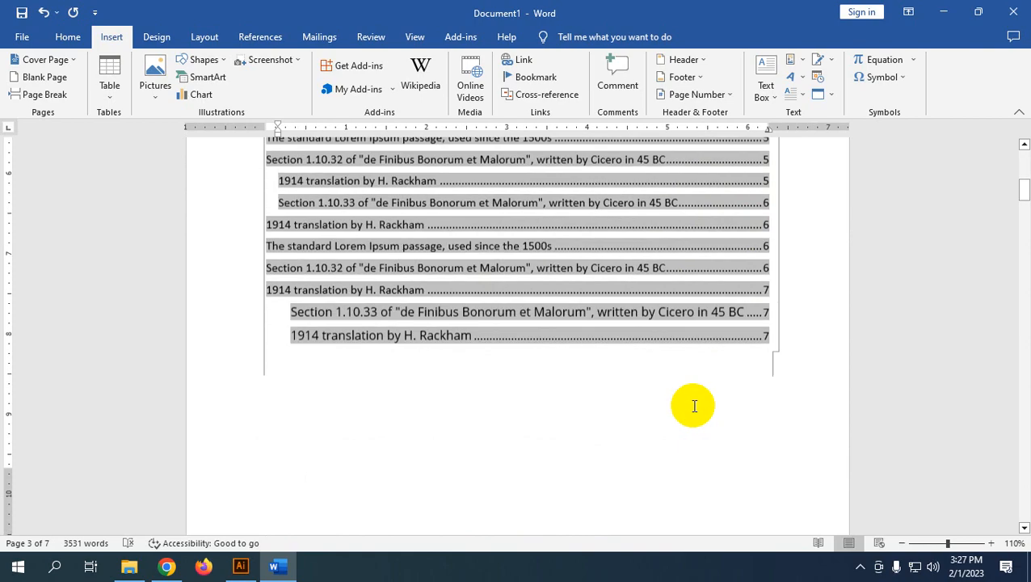
scroll(614, 373, "down", 10)
scroll(552, 362, "up", 13)
scroll(542, 360, "down", 7)
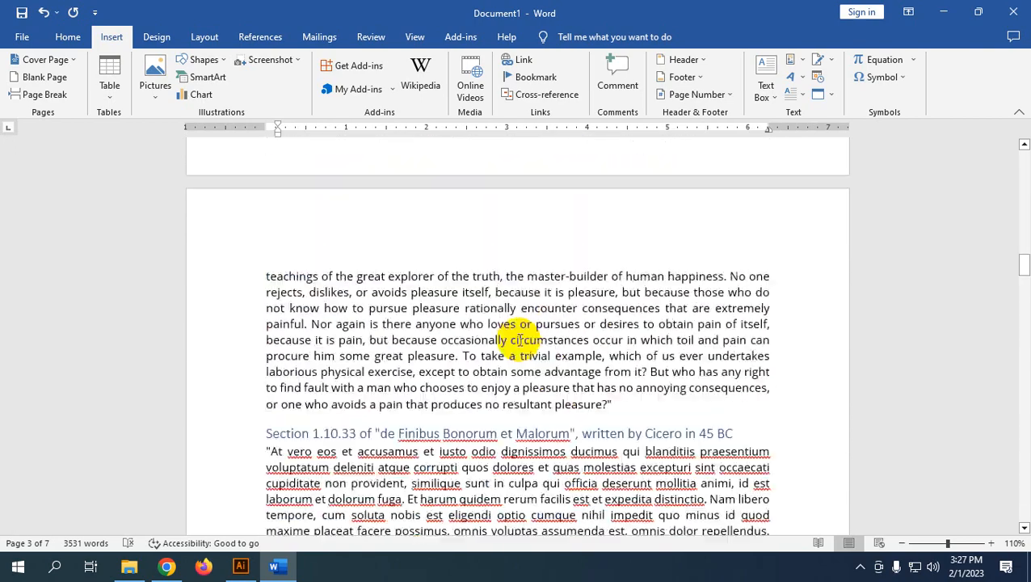
scroll(532, 358, "down", 20)
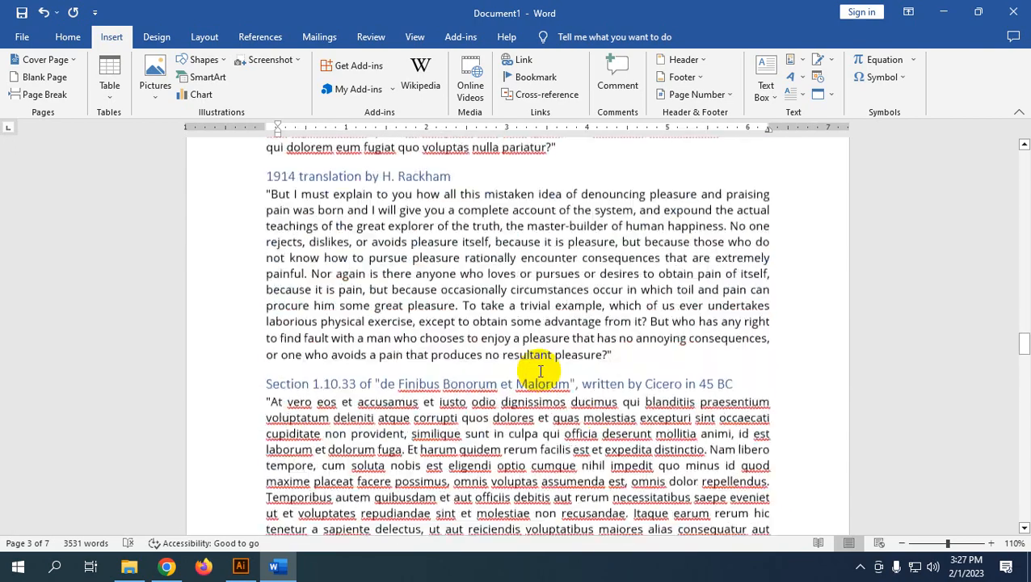
scroll(534, 360, "down", 12)
scroll(541, 368, "up", 20)
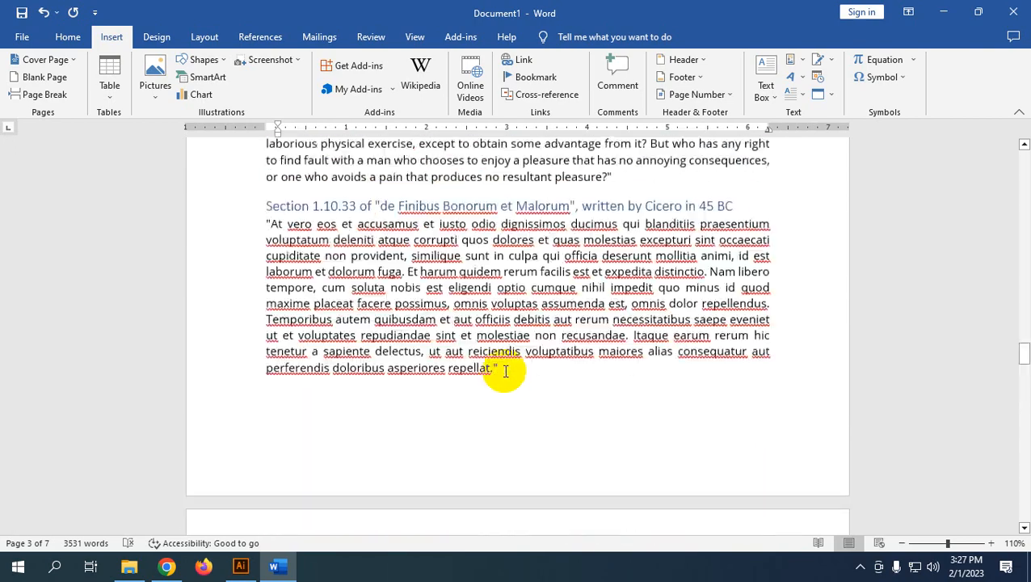
scroll(501, 370, "up", 20)
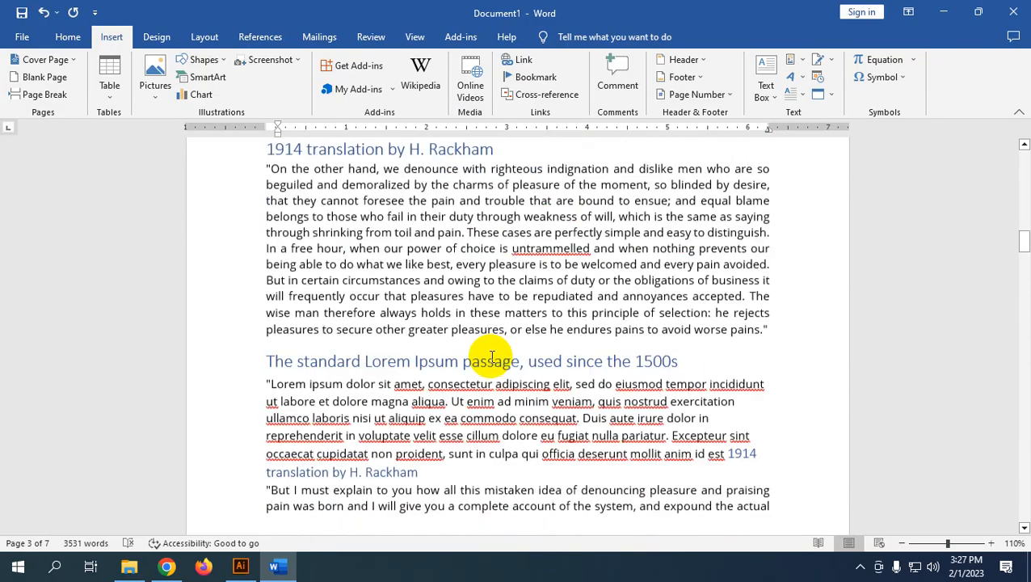
scroll(489, 359, "up", 15)
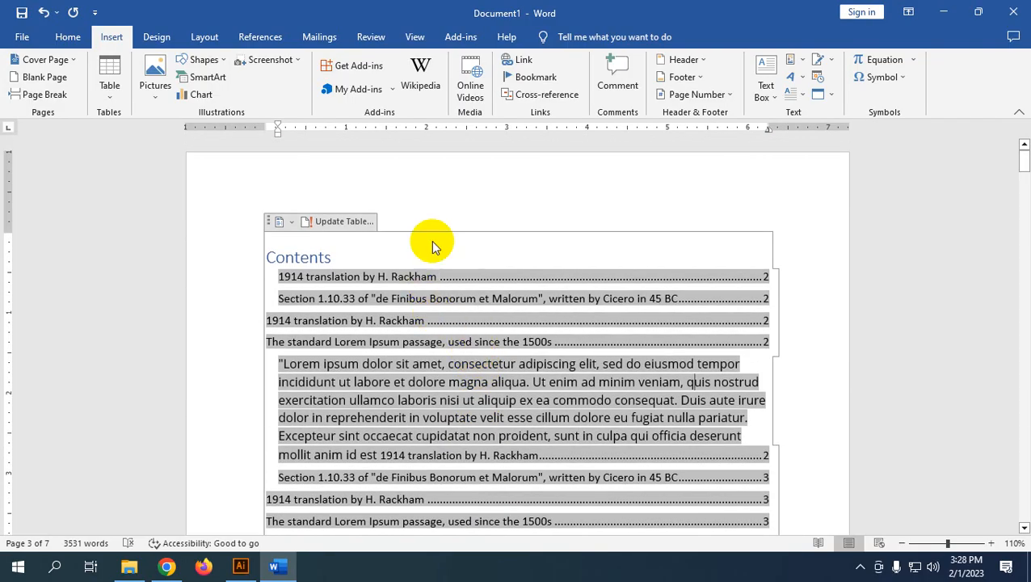
Remove the automatic table of contents and insert a table with three columns and four rows in its place
left_click(291, 222)
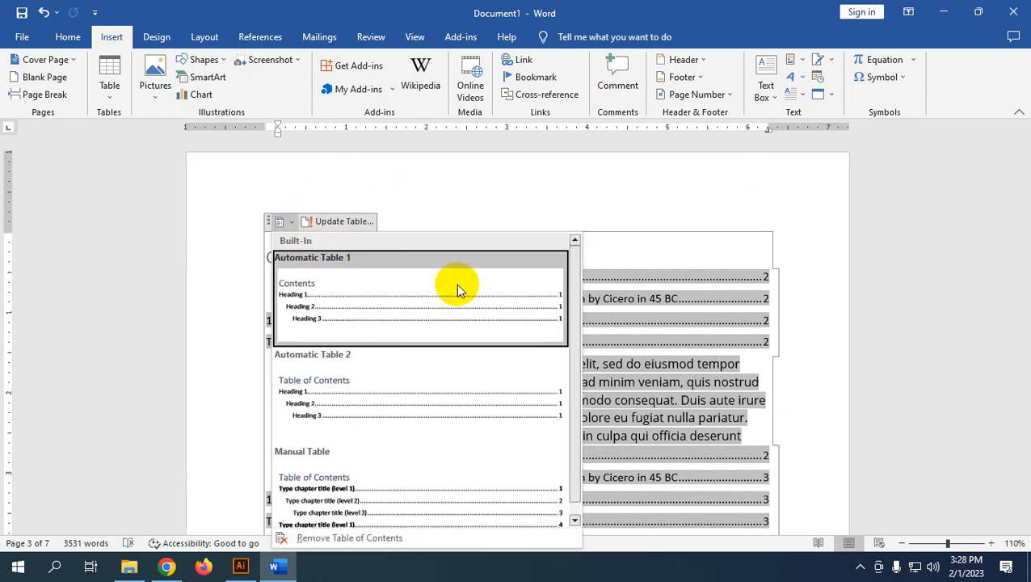
left_click(363, 538)
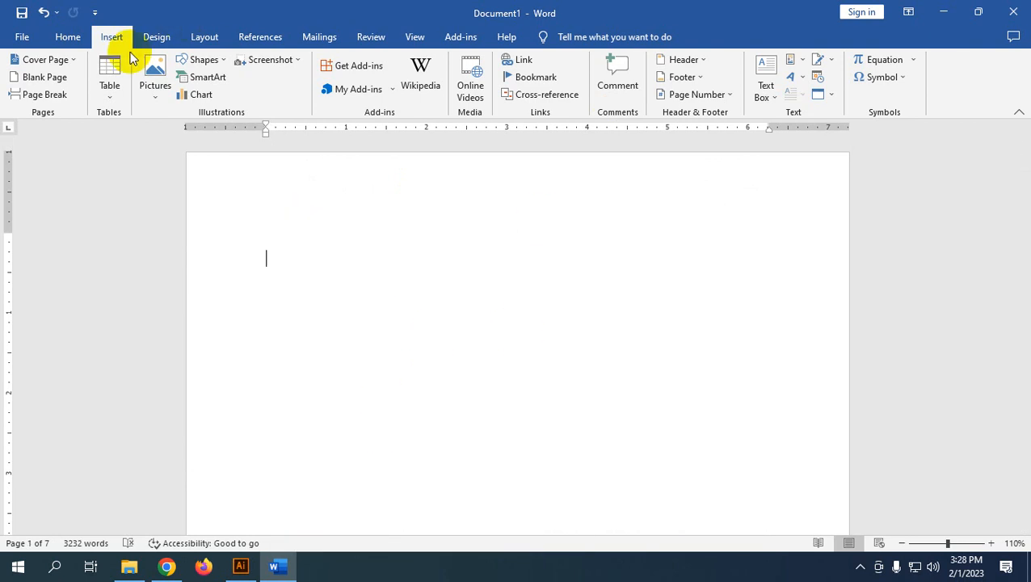
left_click(69, 38)
left_click(111, 37)
left_click(110, 85)
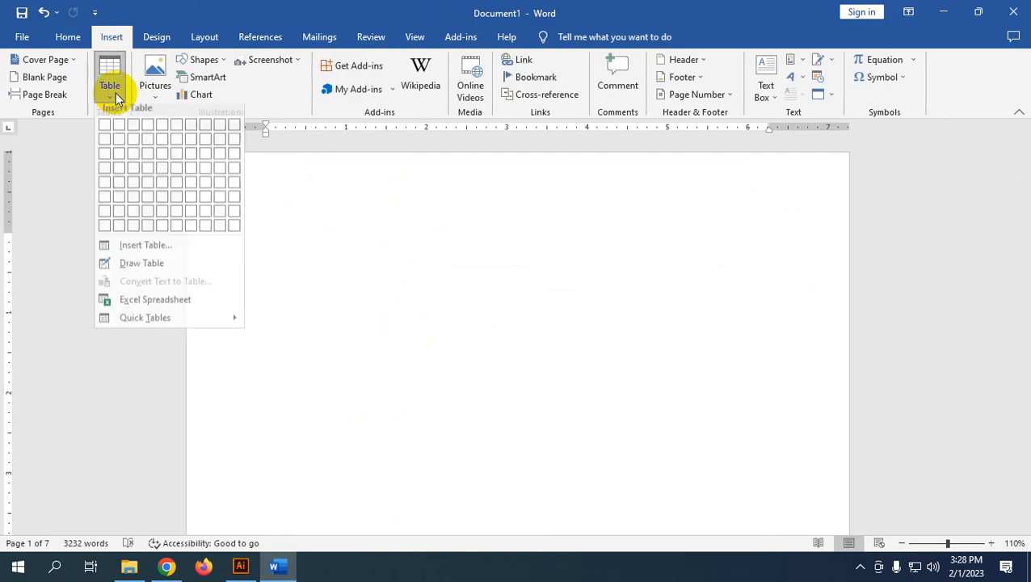
left_click(141, 184)
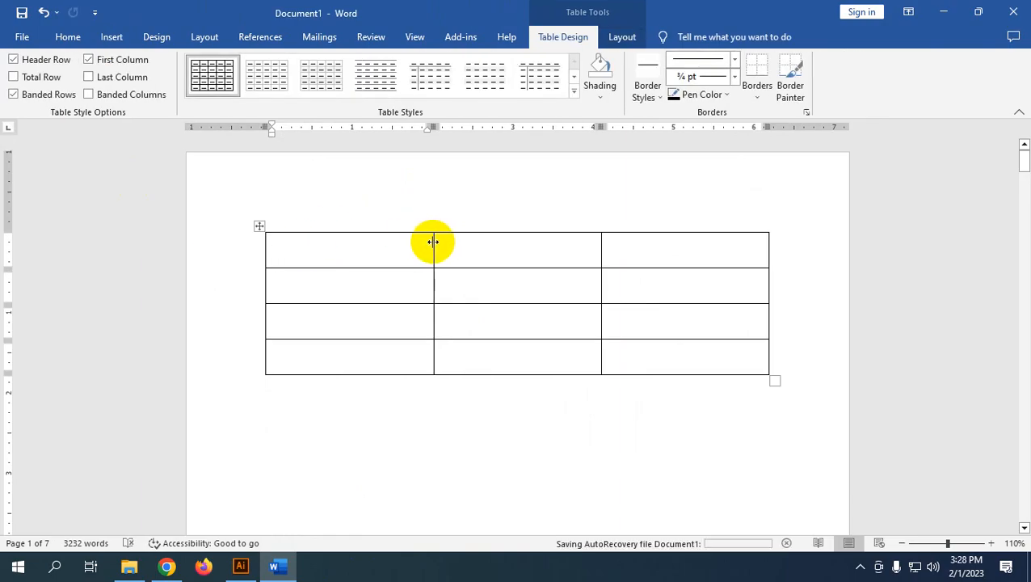
Narrow the table's first column and enter the header labels sl, Topics and Page across the first row
left_click_drag(433, 241, 300, 253)
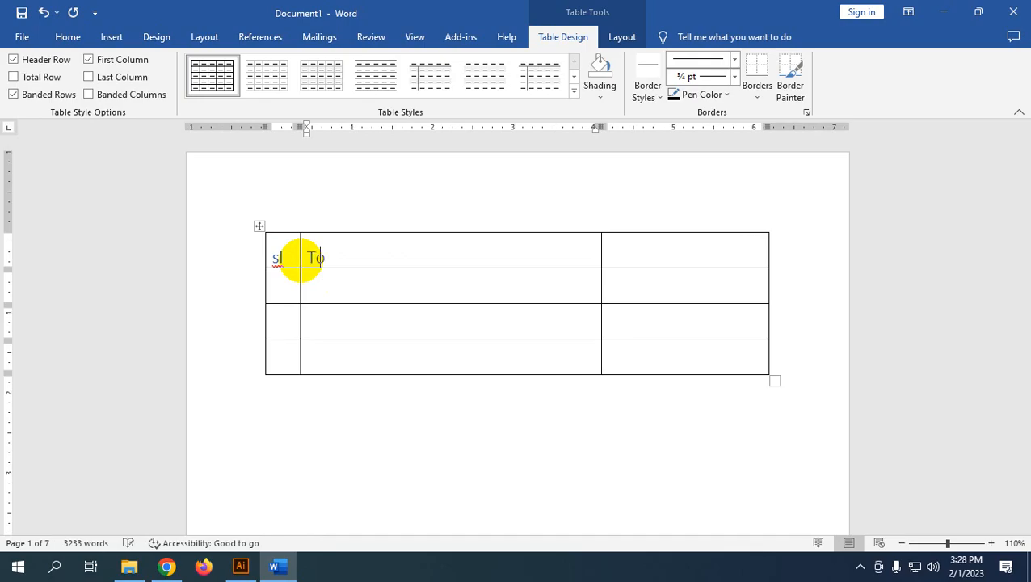
type("s")
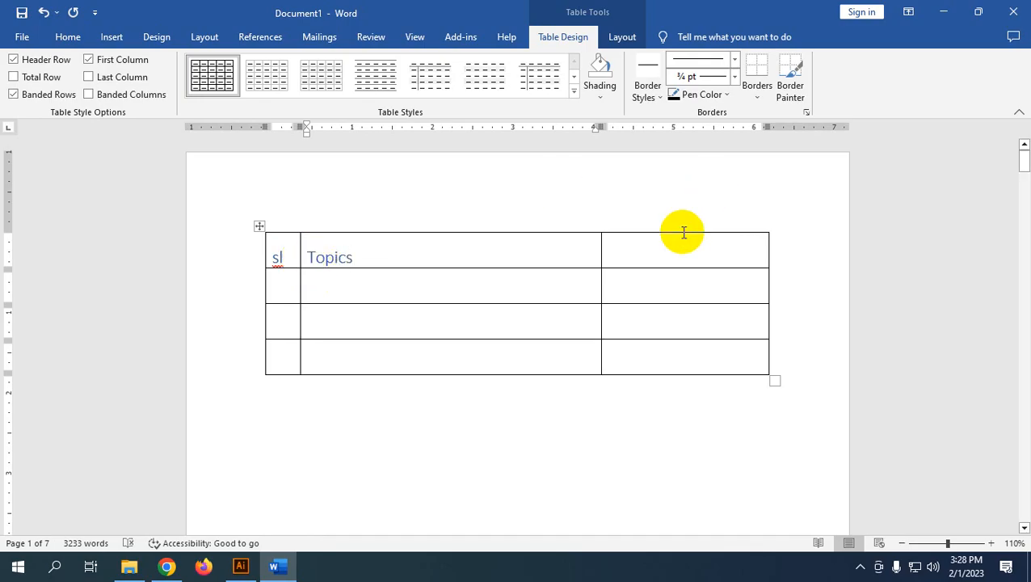
left_click(676, 254)
type("PAg")
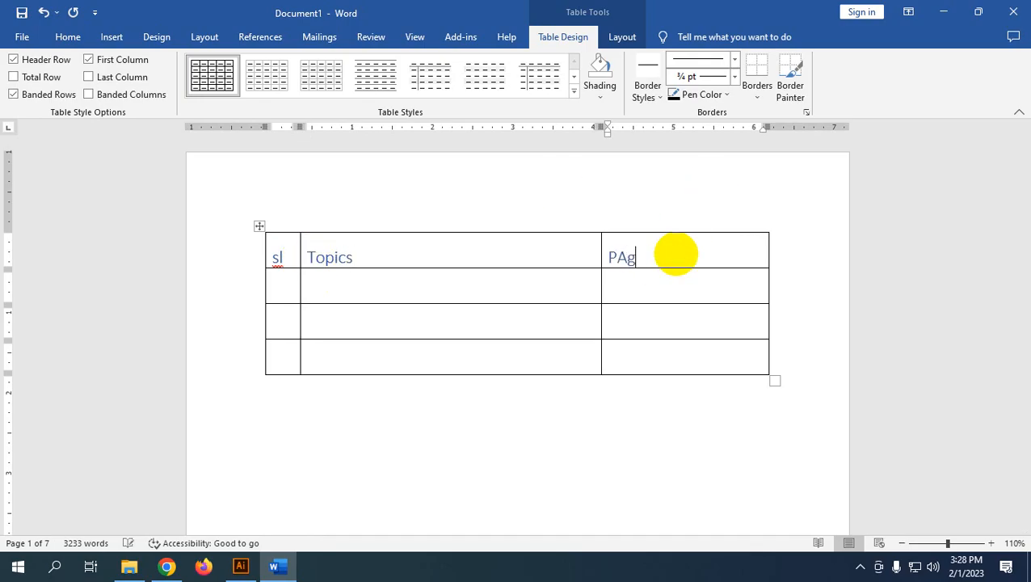
type("e")
double_click(626, 257)
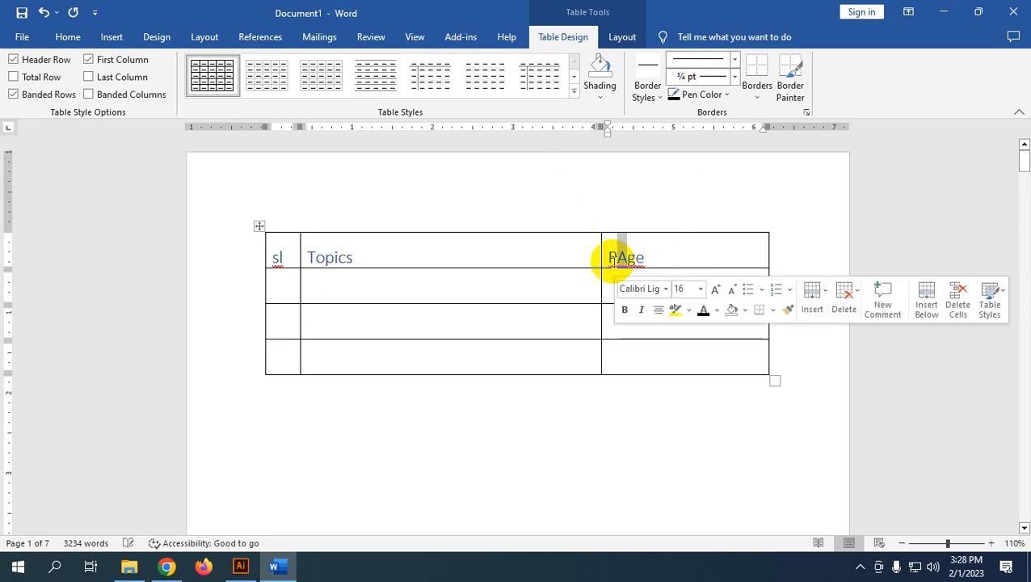
type("Page")
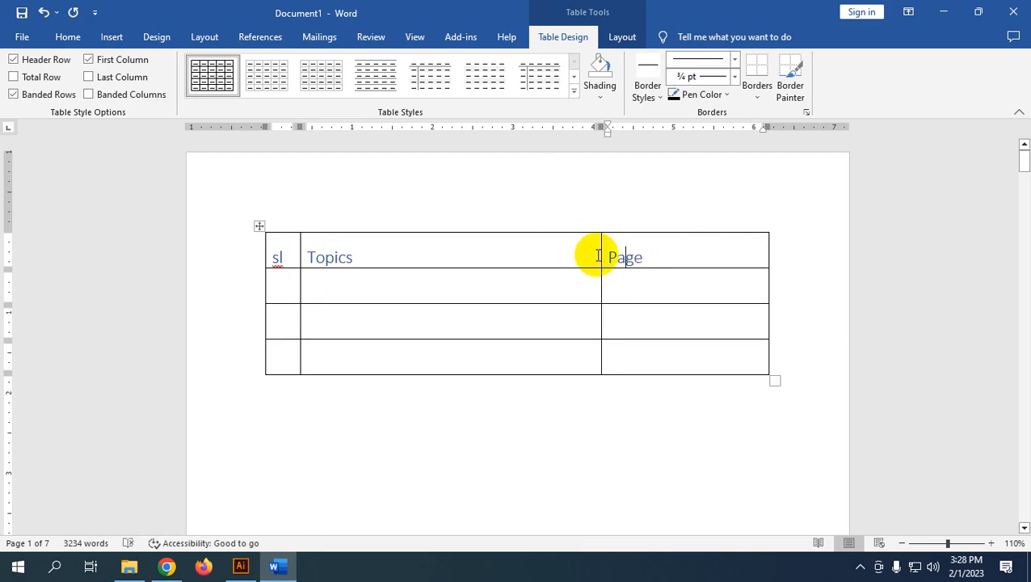
left_click(602, 255)
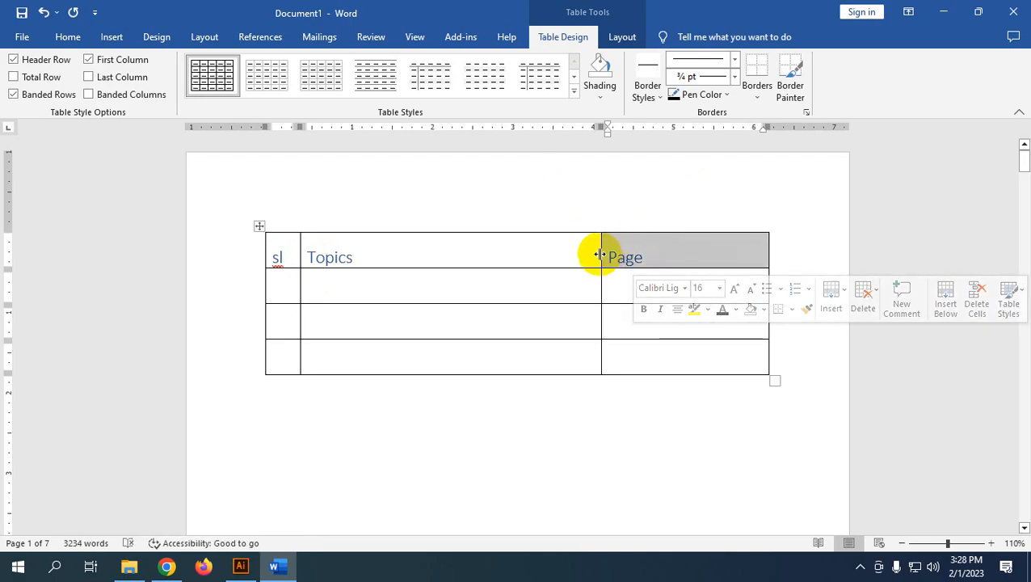
left_click_drag(599, 255, 717, 270)
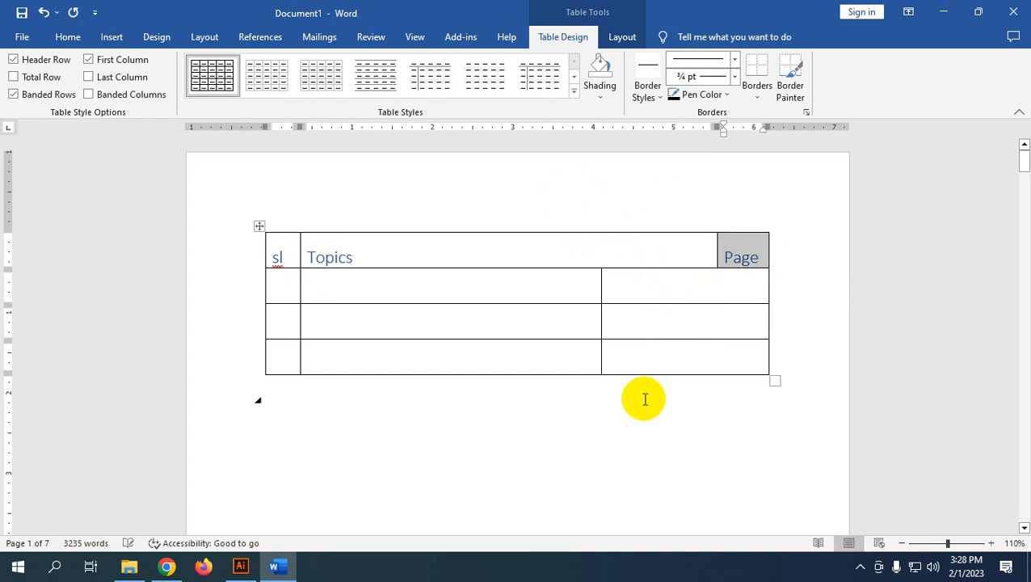
key("ctrl+z")
Widen the Topics column in all rows to about 5.13 inches by moving its border with the Page column
left_click_drag(651, 371, 598, 240)
left_click(601, 245)
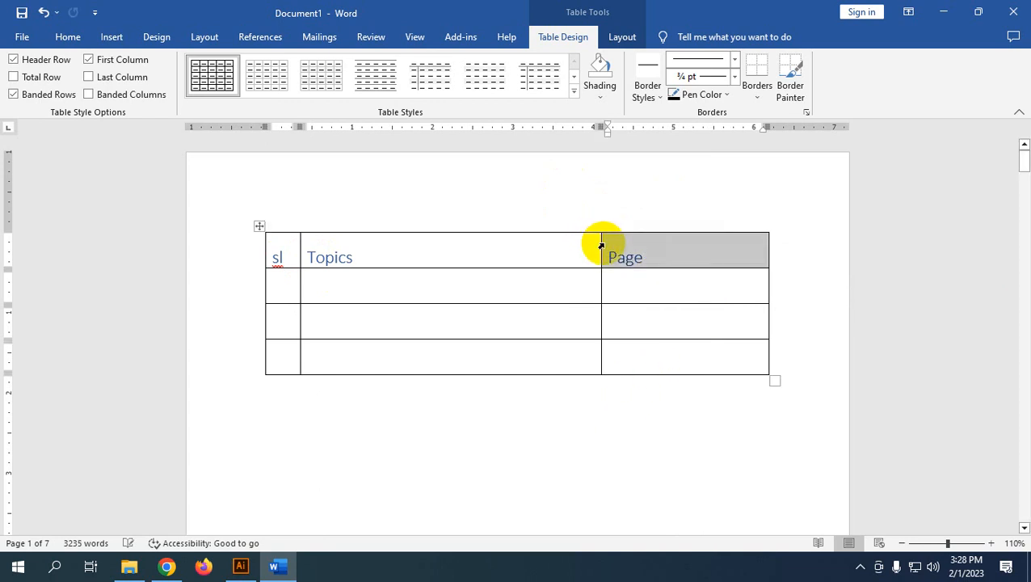
left_click(600, 246)
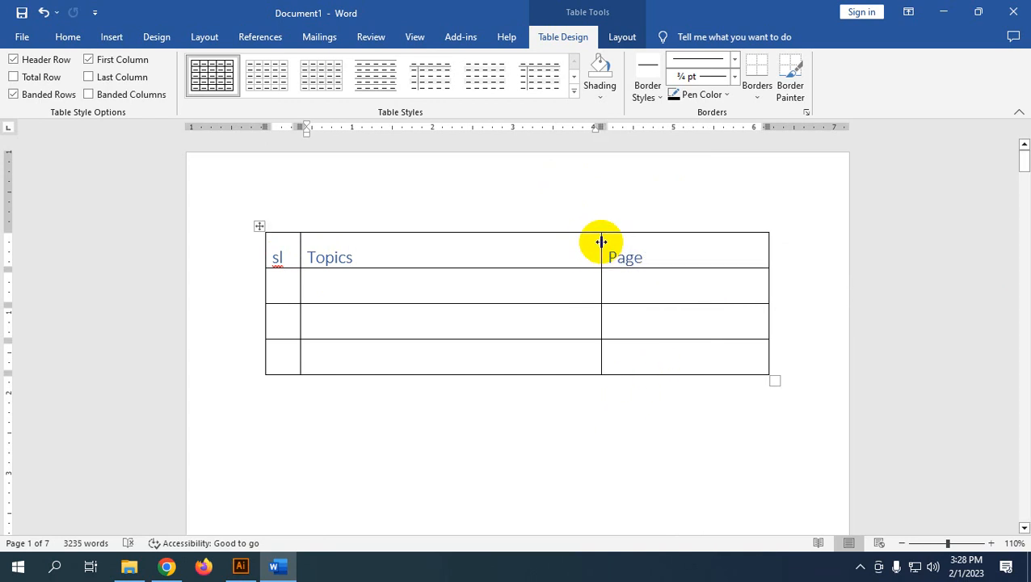
left_click_drag(601, 242, 713, 247)
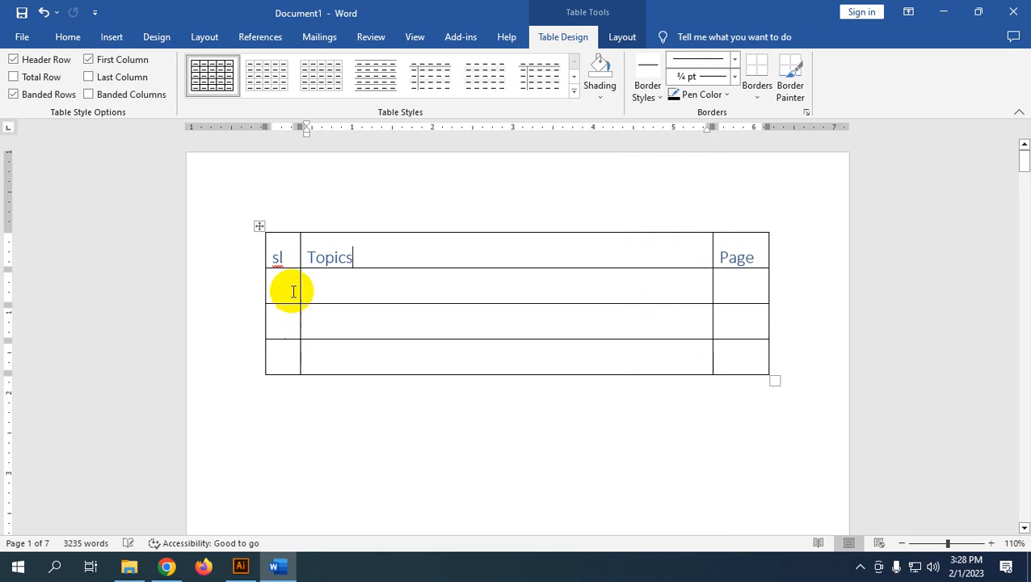
Number the rows 01, 02 and 03 in the sl column and fill row 01 with topic "Nkdgfges uiadsgf" and page 25
key("Down")
type("02")
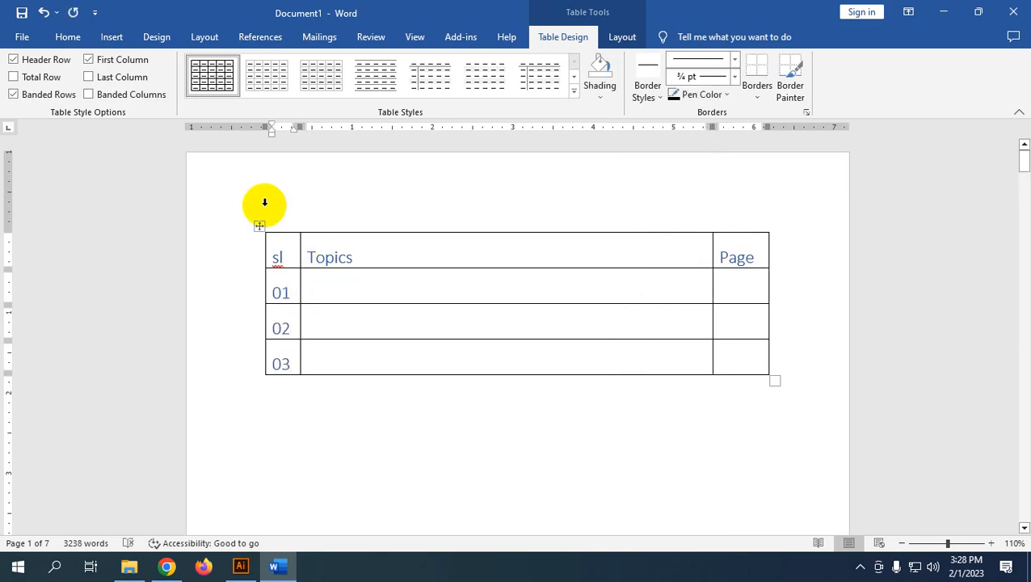
left_click(361, 292)
type("nkdg")
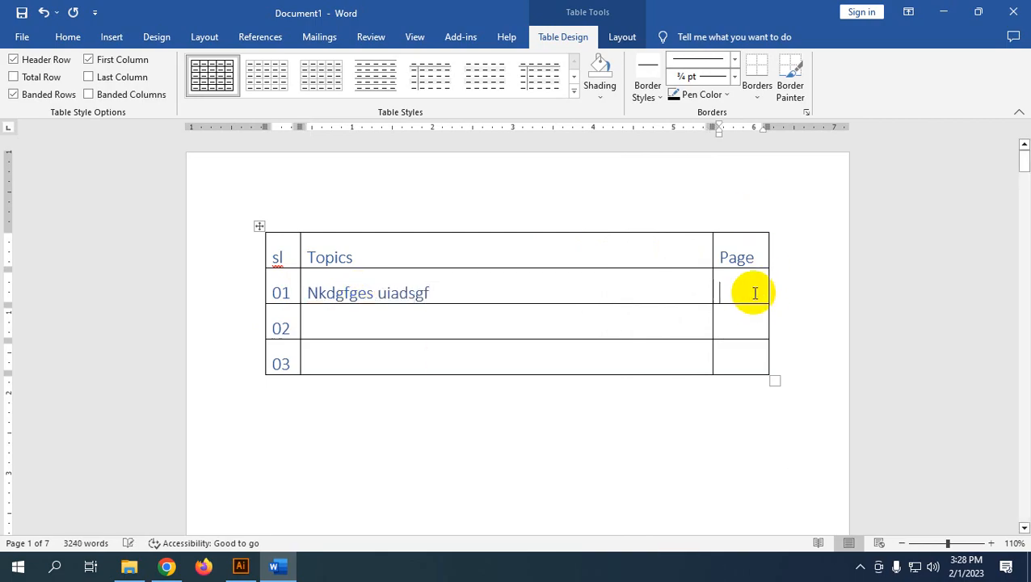
type("25")
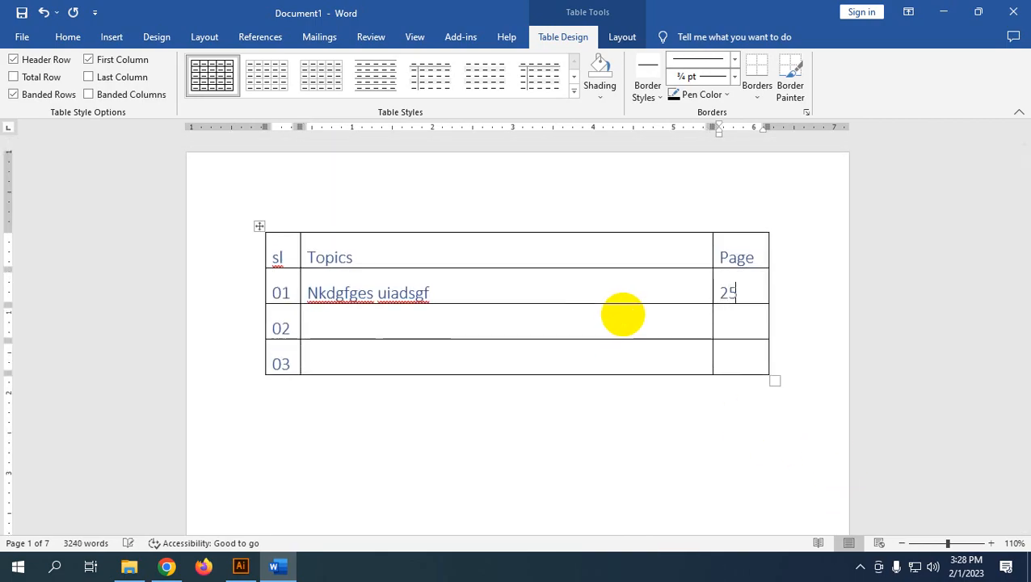
left_click(589, 429)
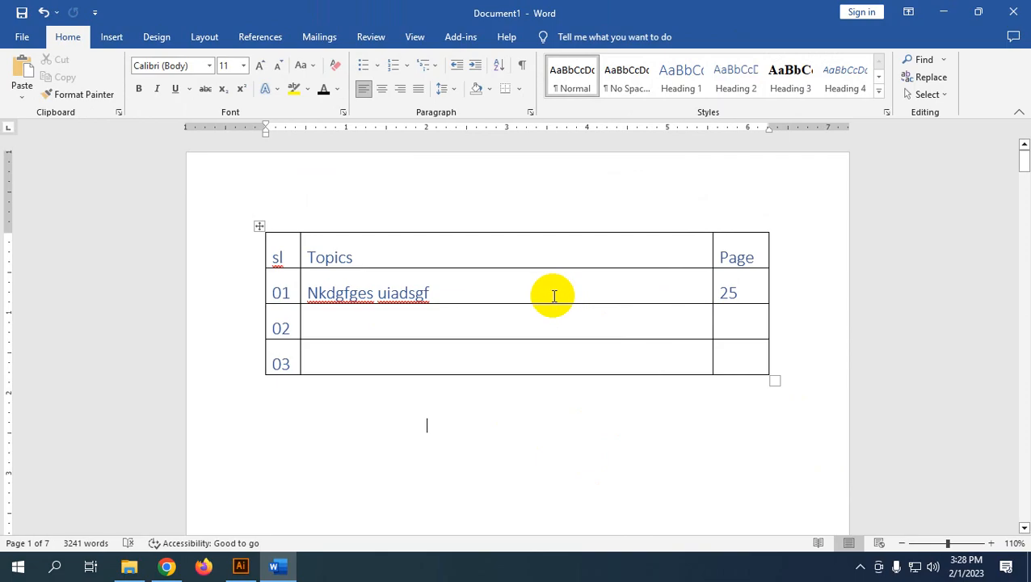
left_click(587, 309)
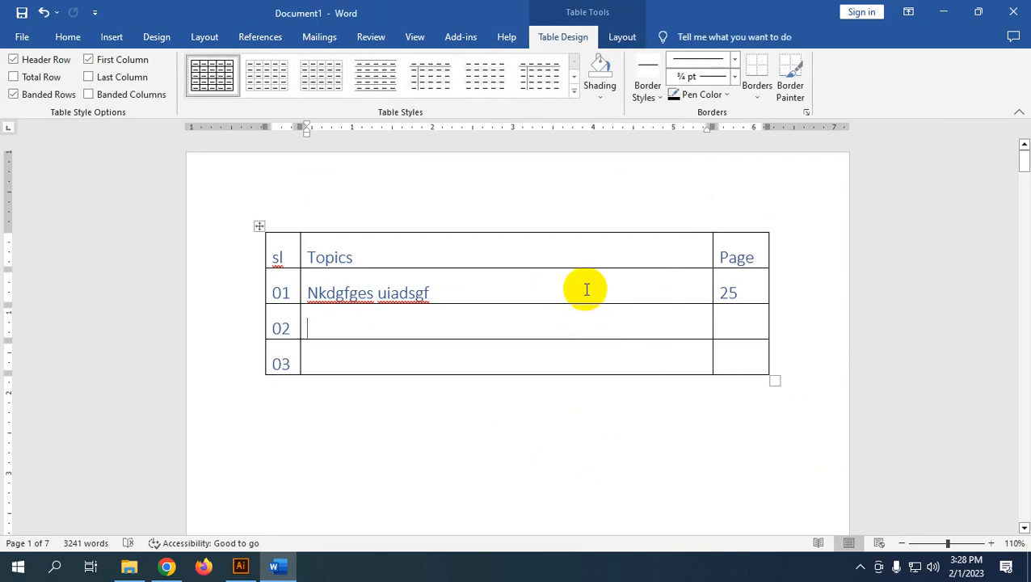
left_click_drag(757, 342, 275, 254)
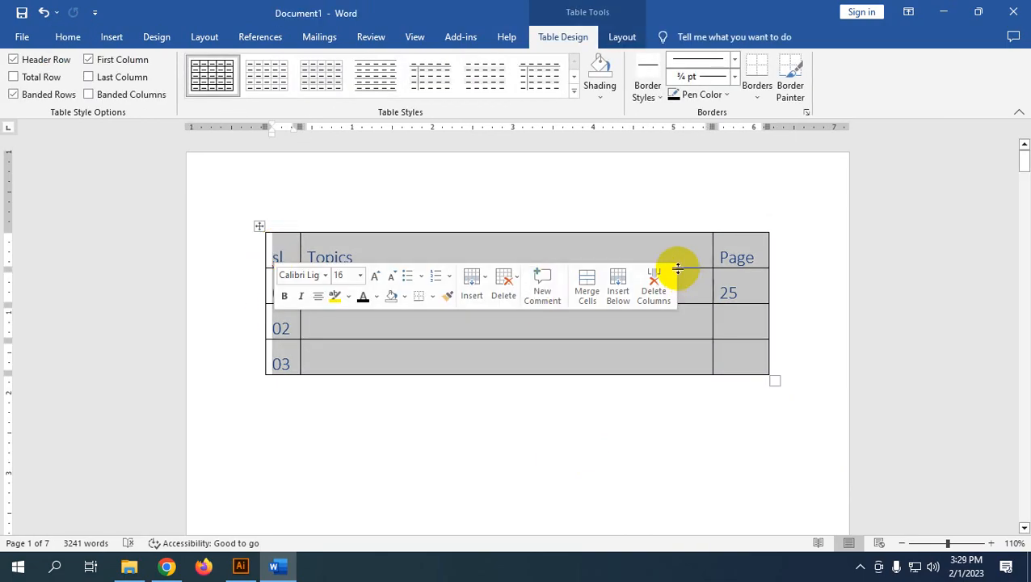
left_click(622, 36)
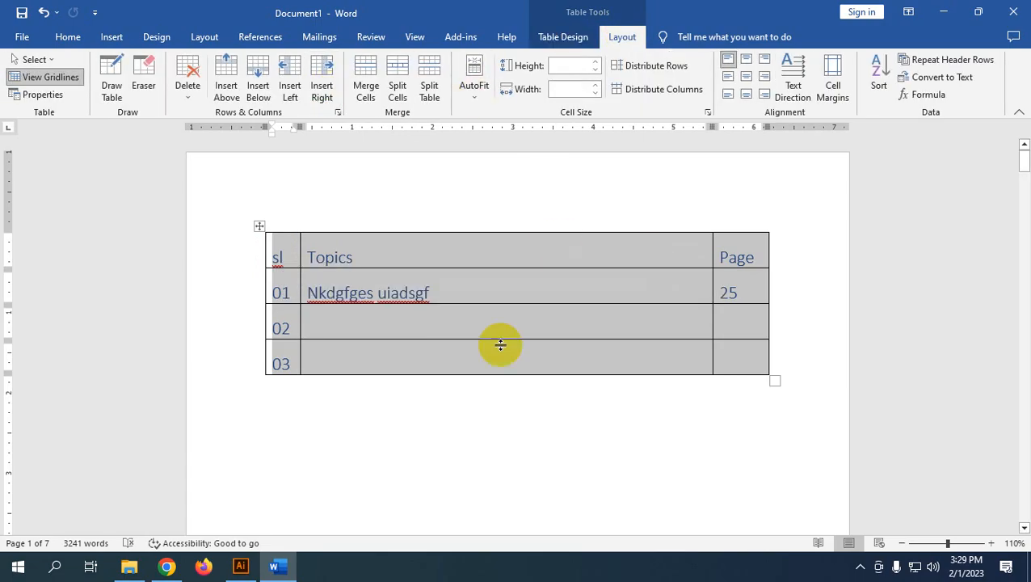
left_click(474, 313)
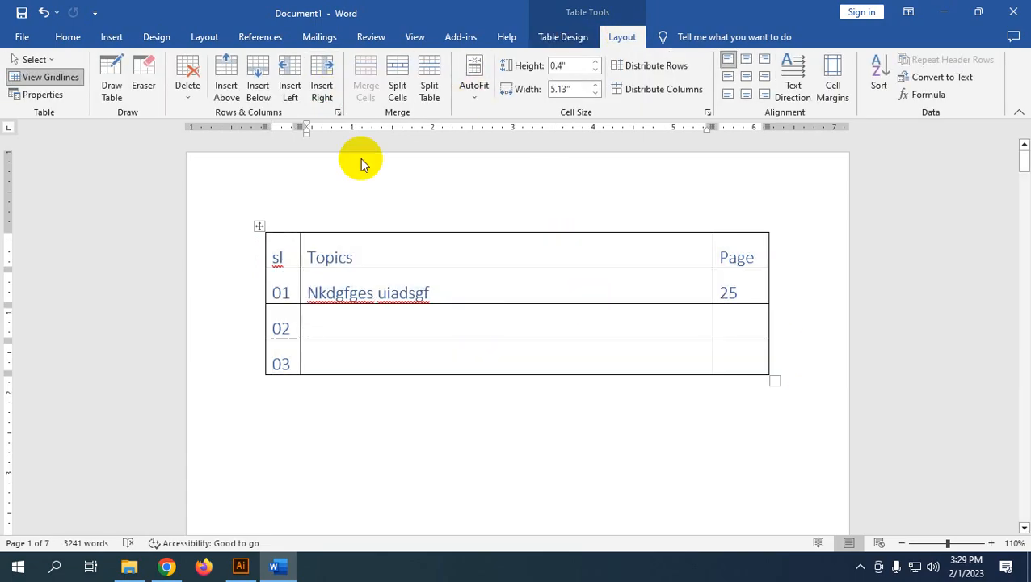
left_click(203, 37)
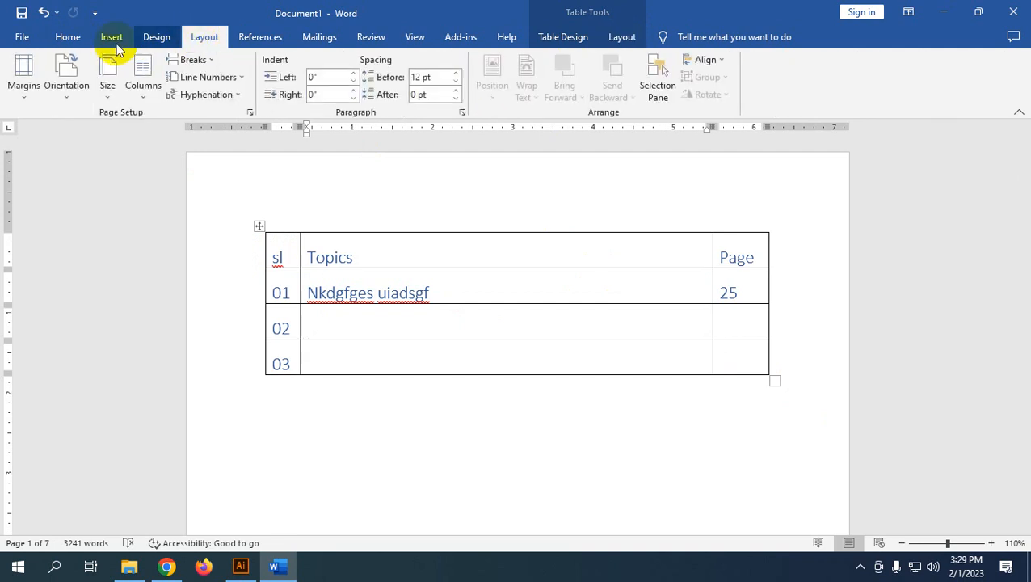
left_click(260, 38)
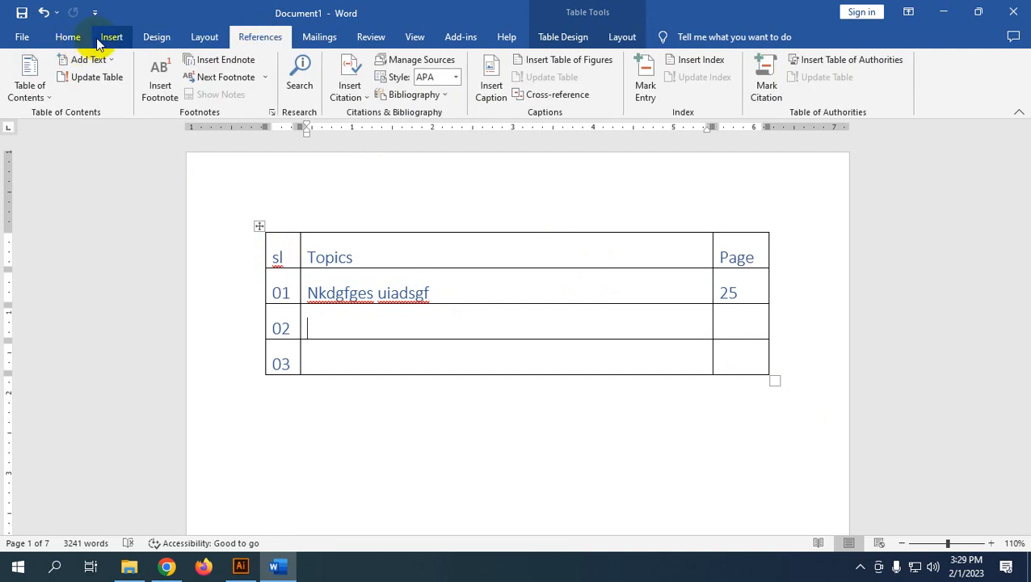
Switch to Illustrator and review the class 07 outline in Module 2023.ai, including its topics, home task and project
left_click(240, 565)
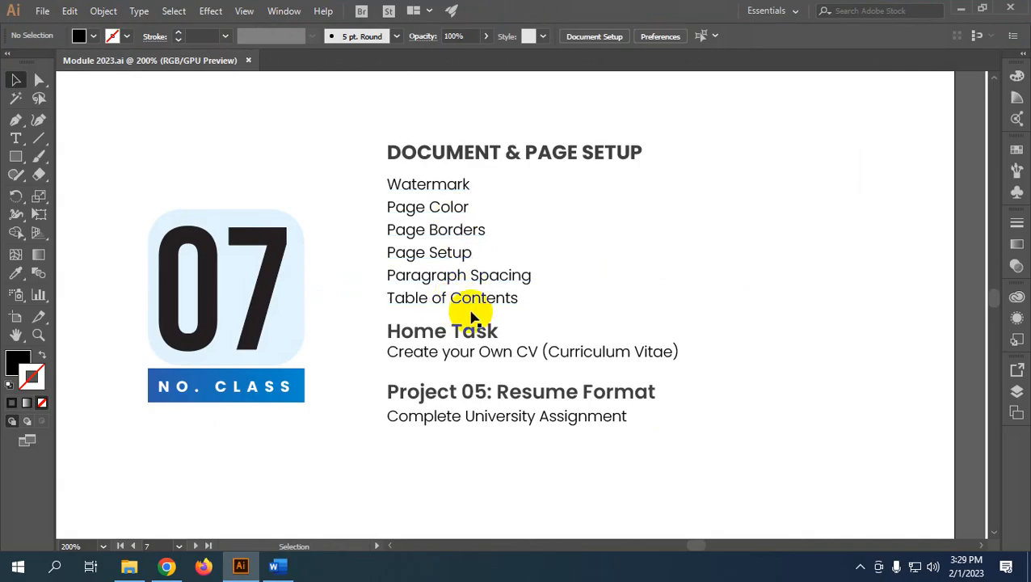
left_click_drag(483, 178, 752, 299)
left_click(738, 305)
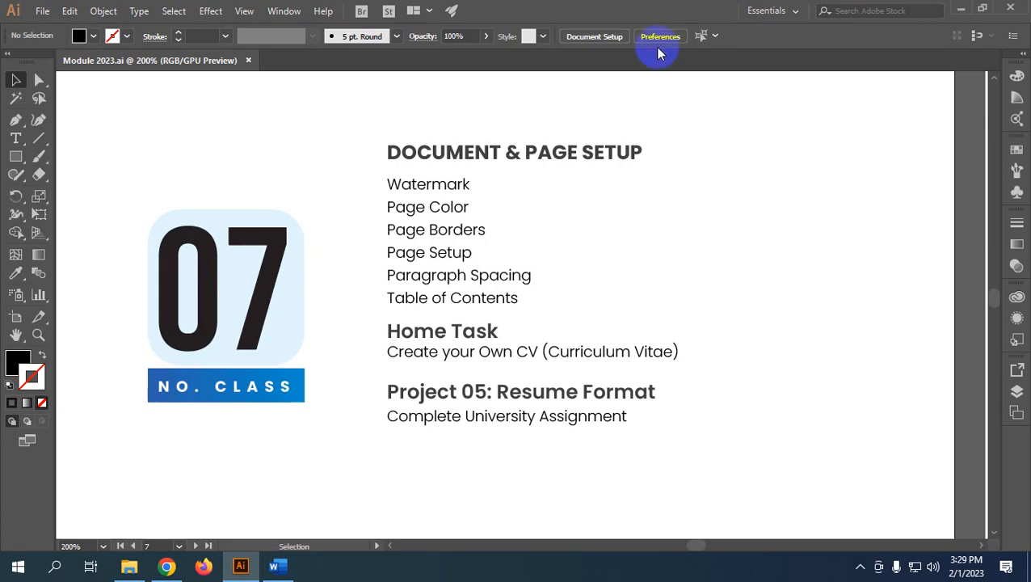
scroll(566, 329, "down", 2)
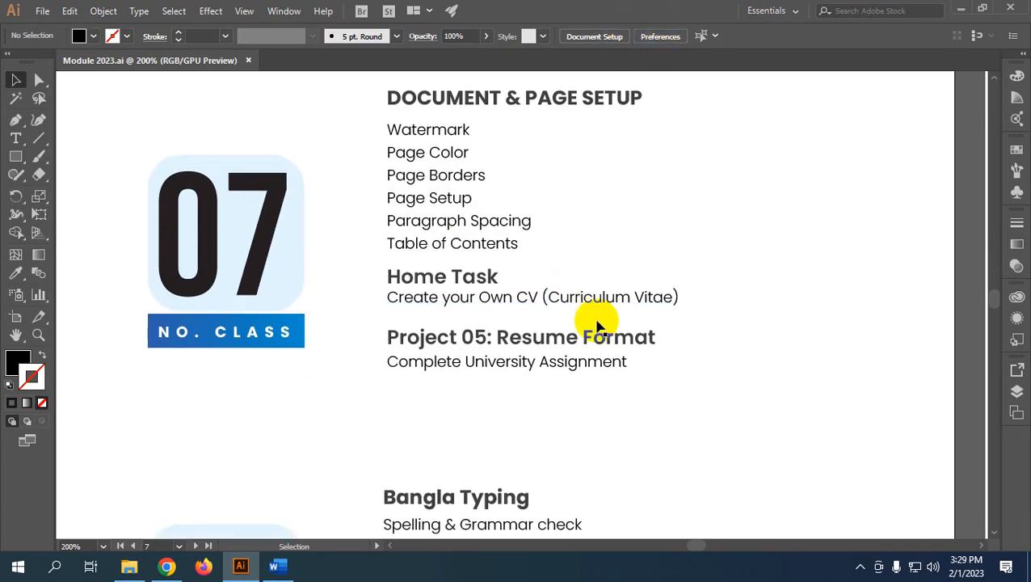
left_click(593, 377)
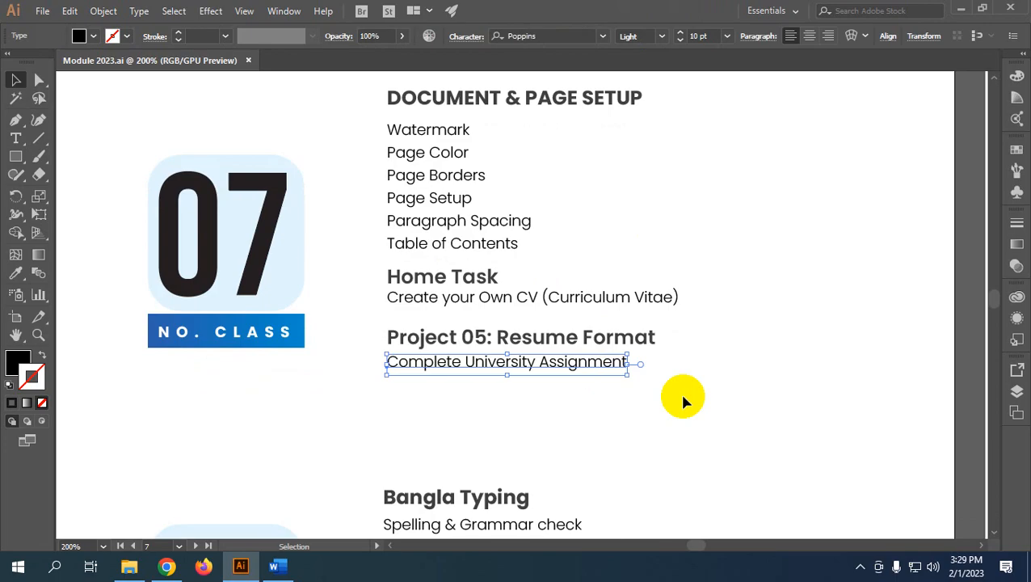
left_click(681, 398)
left_click_drag(690, 400, 408, 357)
scroll(410, 398, "down", 8)
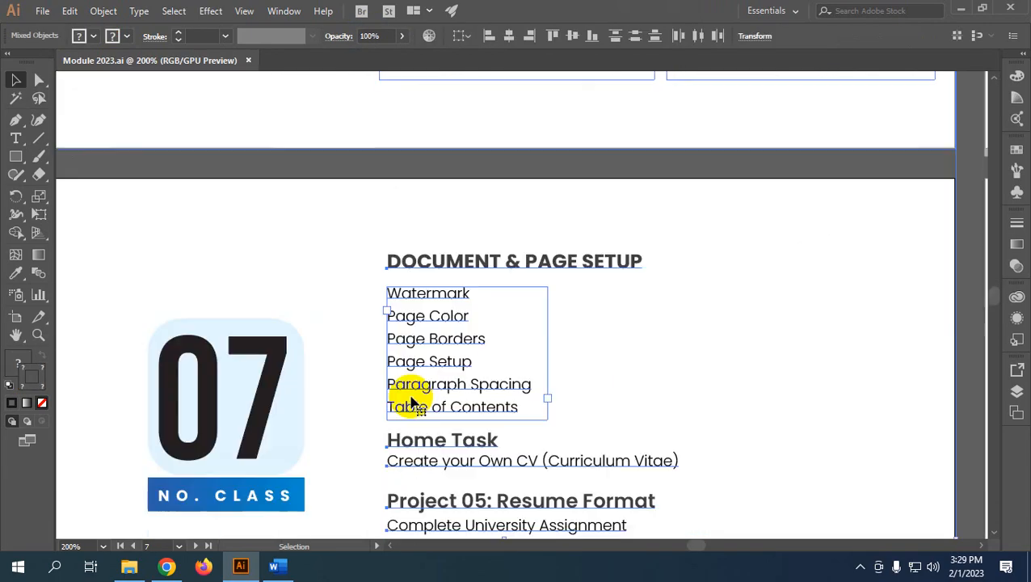
left_click(779, 436)
scroll(585, 343, "down", 2)
scroll(672, 404, "down", 1)
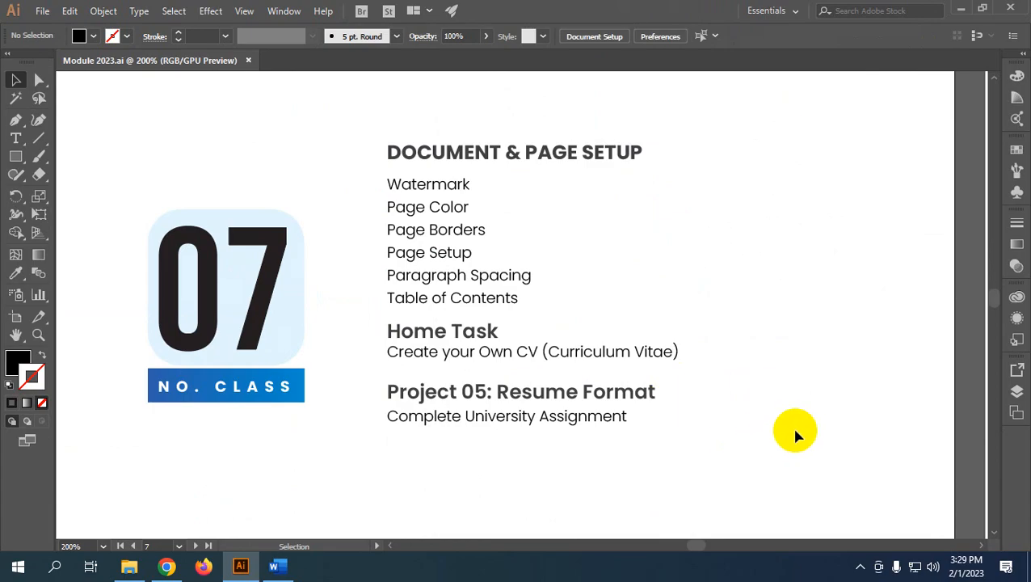
Switch back to Word and delete the entire content of the document
left_click(275, 565)
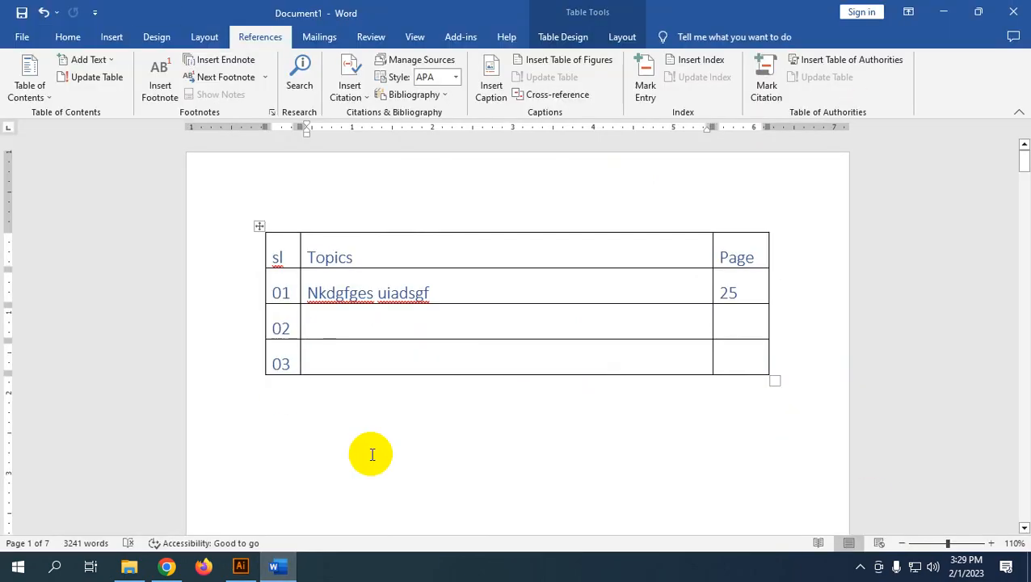
left_click(426, 426)
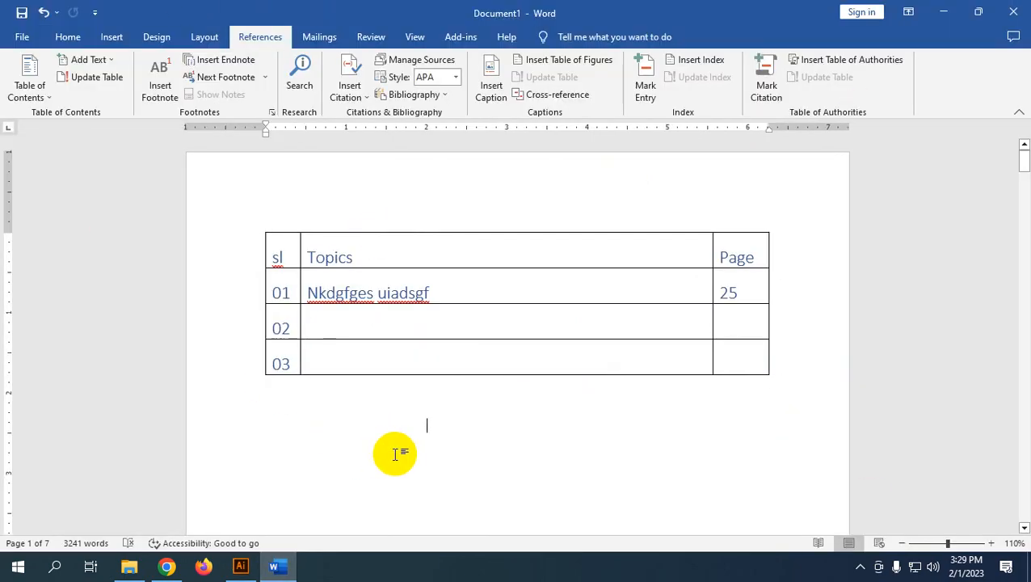
key("ctrl+a")
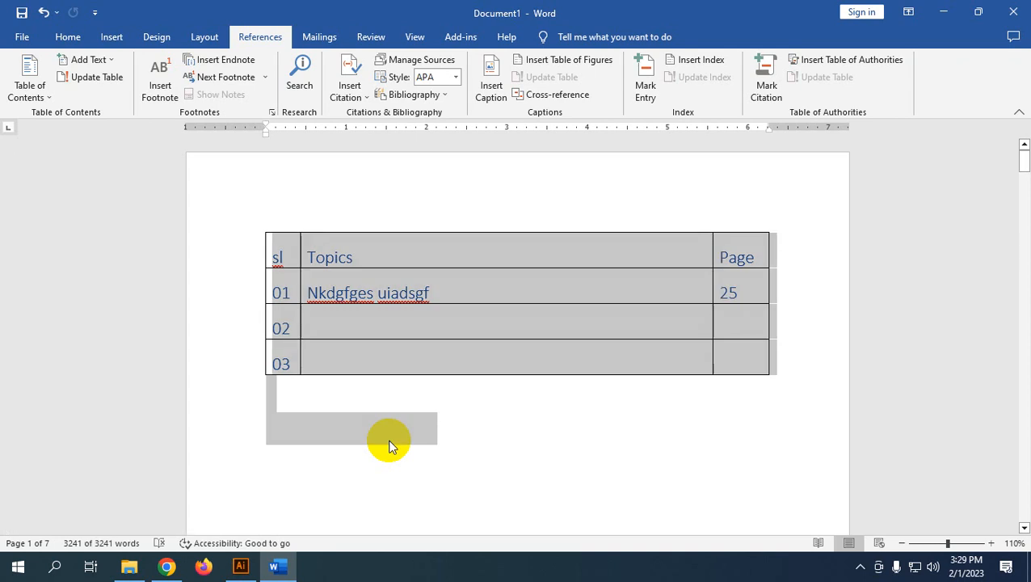
key("Delete")
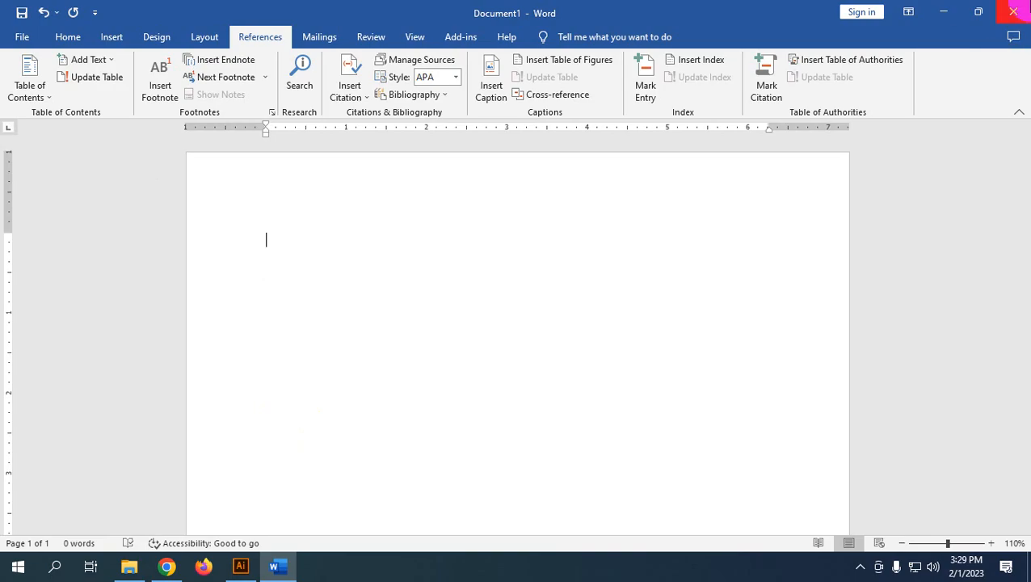
Switch to Chrome, open the bookmarked OADE 2216 Facebook group in a new tab and browse to its class 7 University Assignment post
left_click(944, 12)
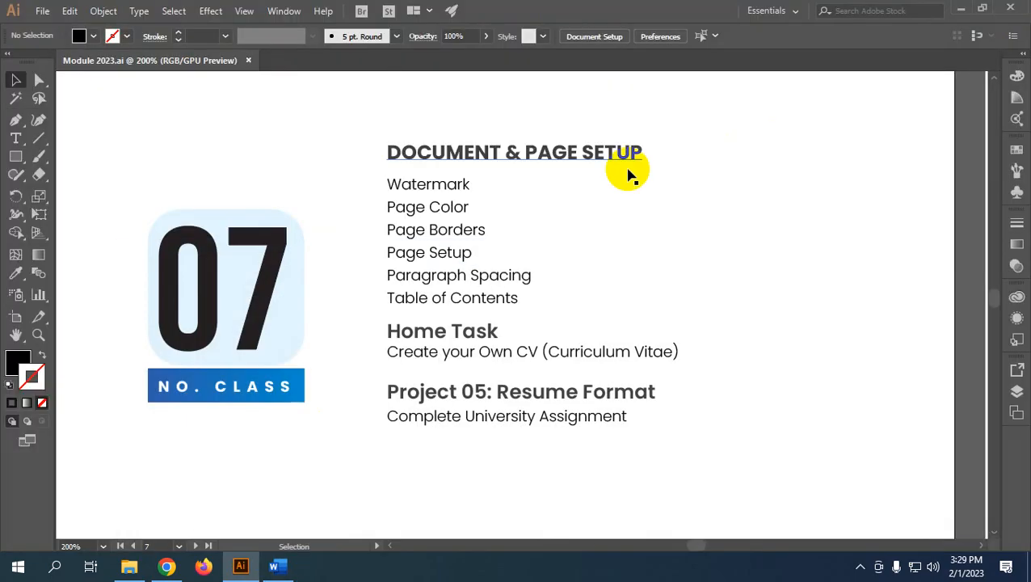
left_click(957, 8)
left_click(333, 138)
left_click(162, 9)
left_click(303, 10)
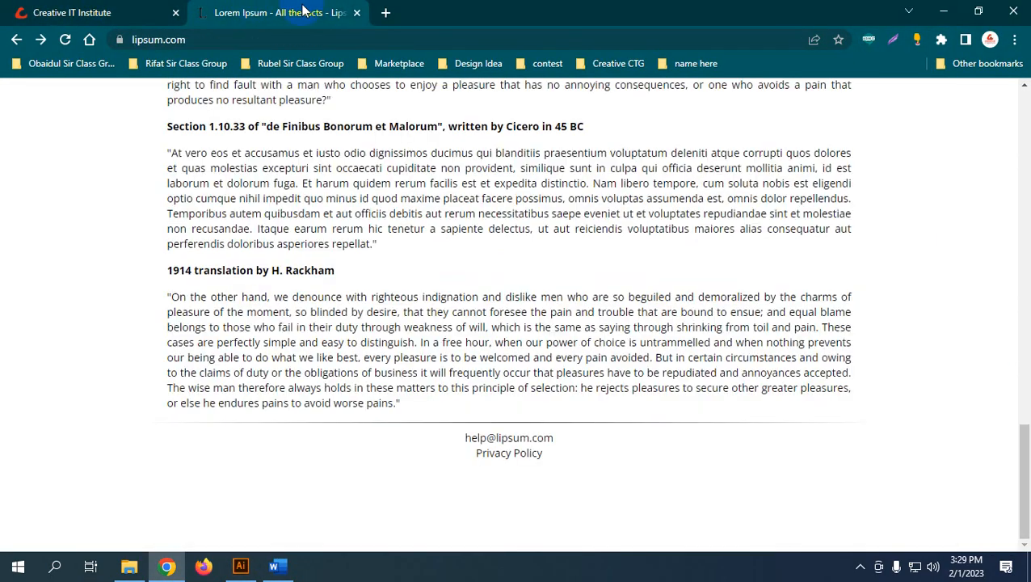
left_click(387, 13)
left_click(289, 64)
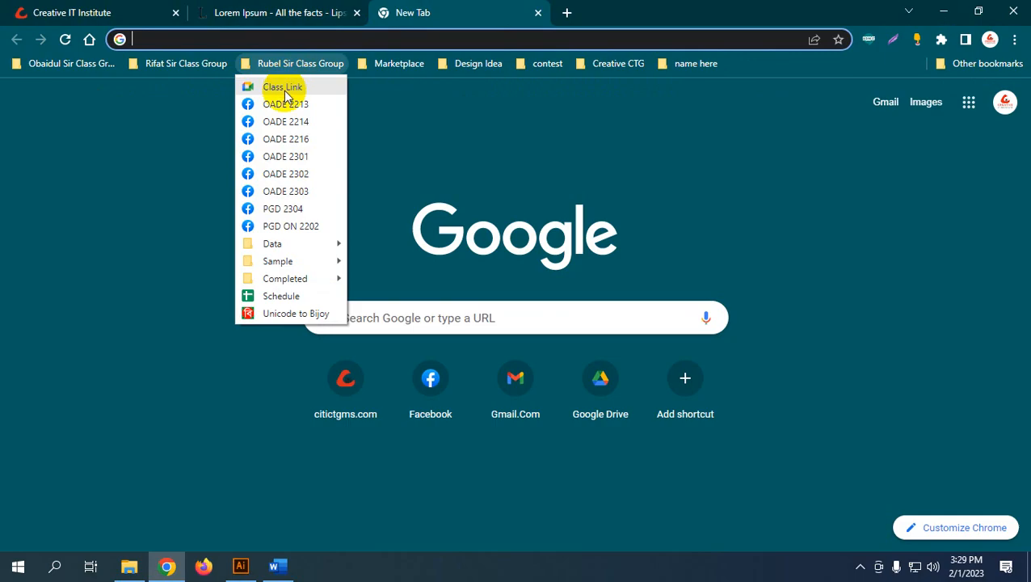
left_click(319, 140)
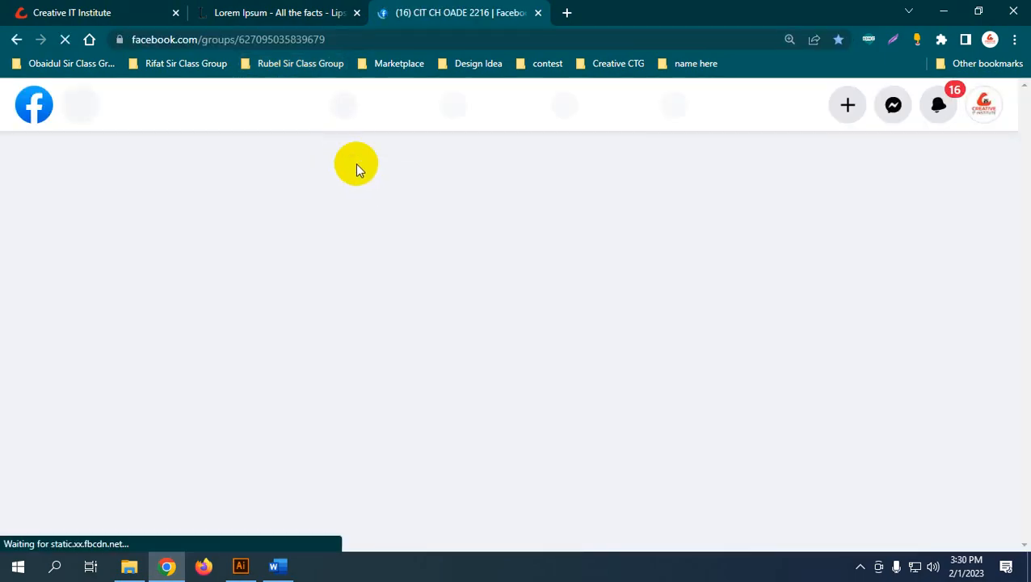
scroll(532, 339, "down", 15)
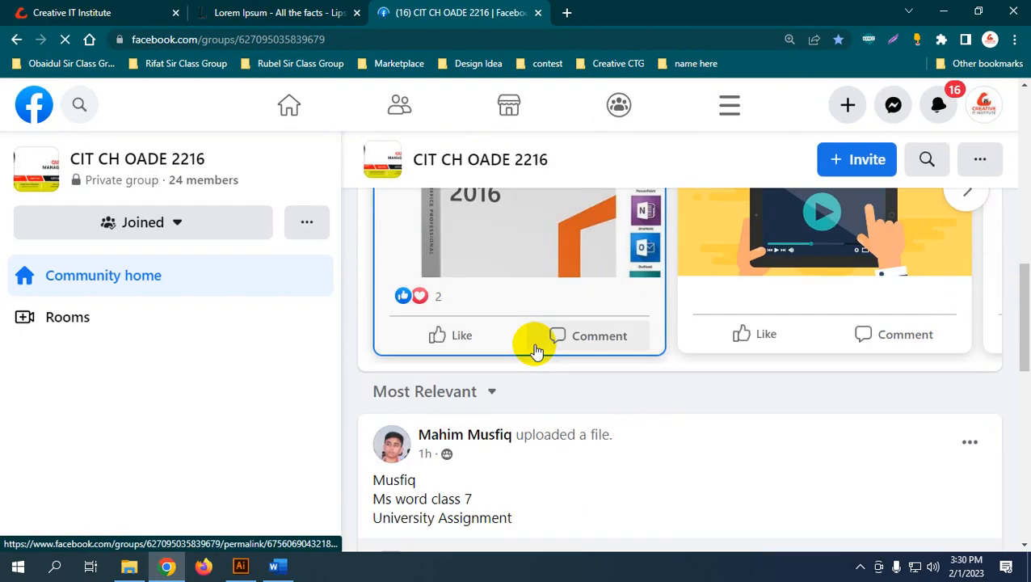
Find the MS Word Resource post among the group's featured posts and open it
scroll(539, 358, "down", 12)
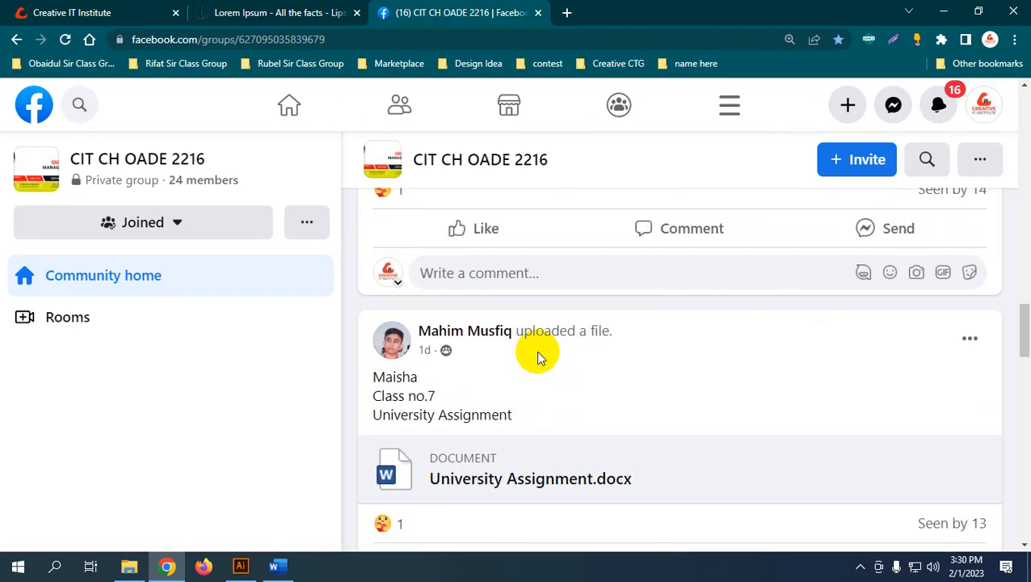
scroll(533, 347, "up", 20)
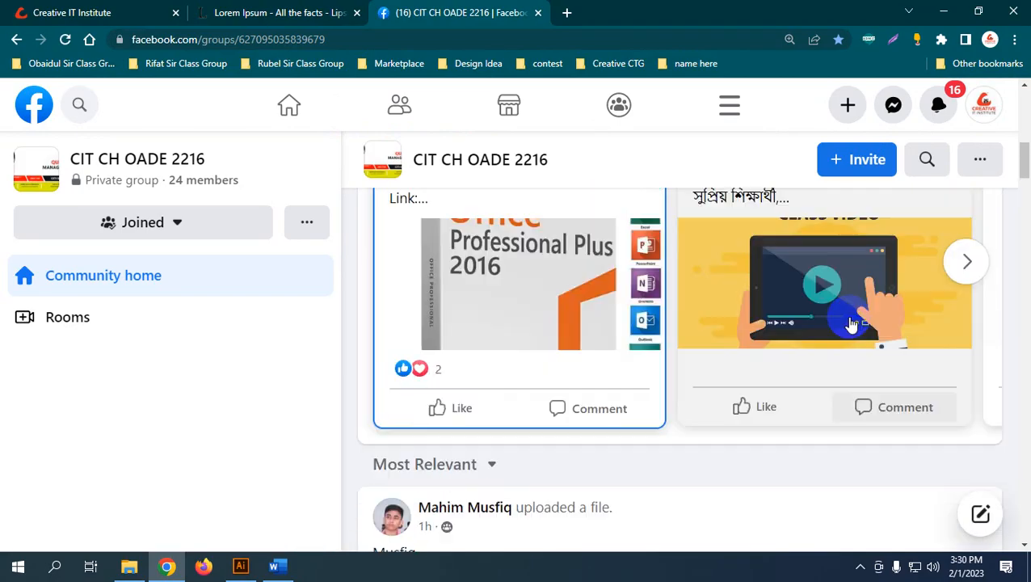
left_click(965, 265)
left_click(965, 265)
left_click(964, 264)
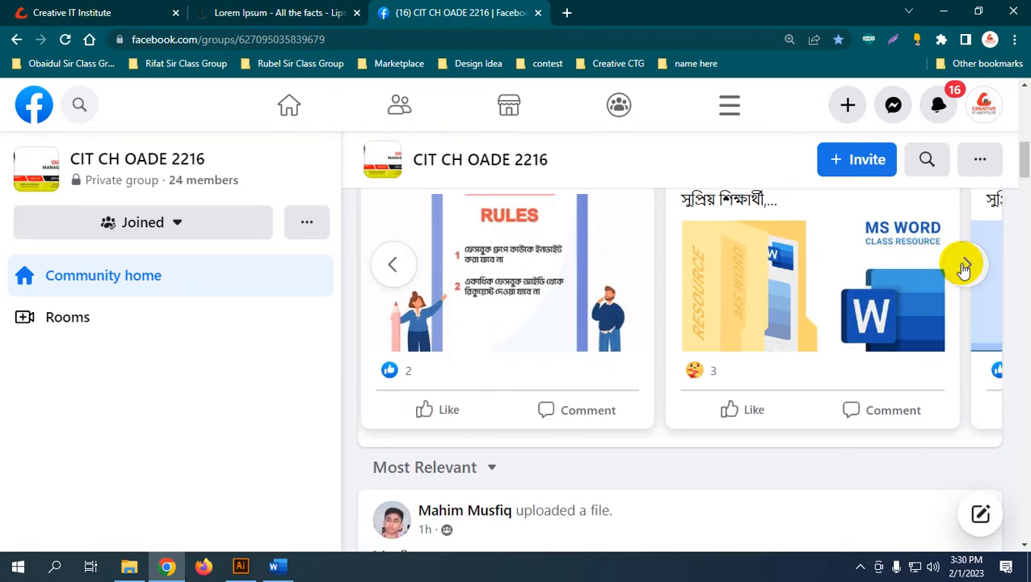
scroll(561, 279, "up", 2)
left_click(546, 333)
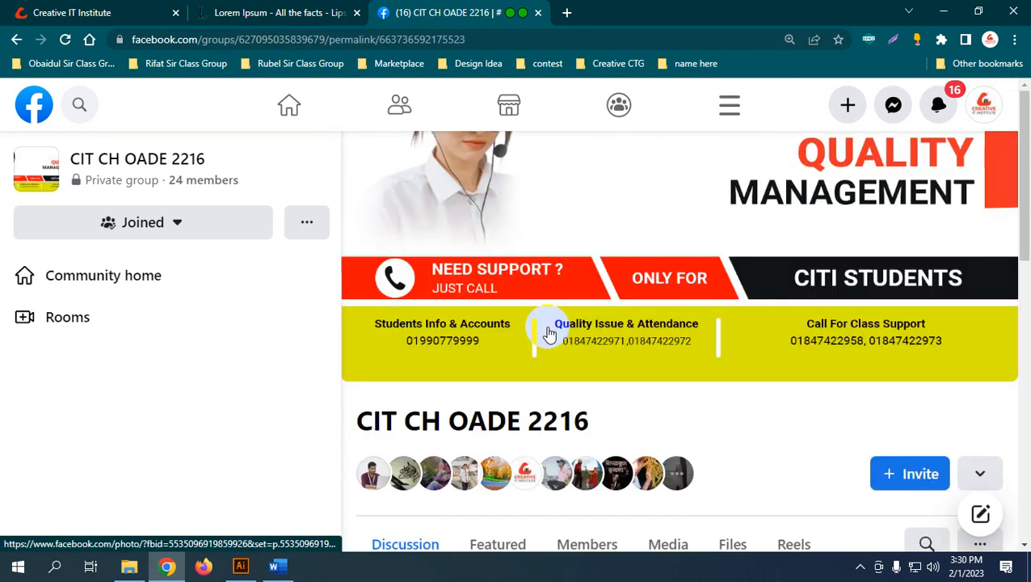
Follow the post's Google Drive link and open the University Assignment folder in MS Word Resource
scroll(571, 393, "down", 5)
scroll(571, 393, "down", 2)
scroll(570, 386, "up", 4)
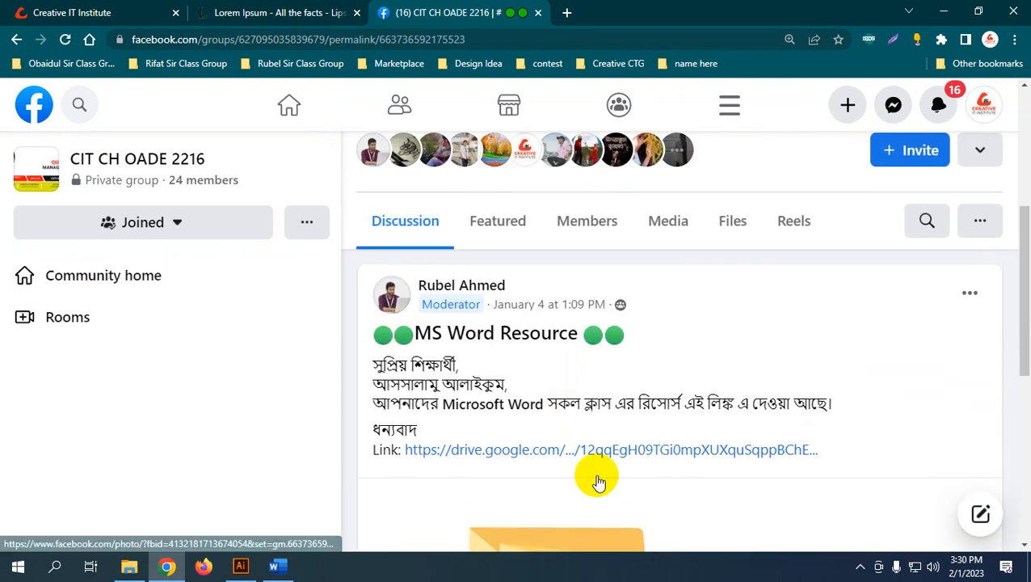
left_click(523, 452)
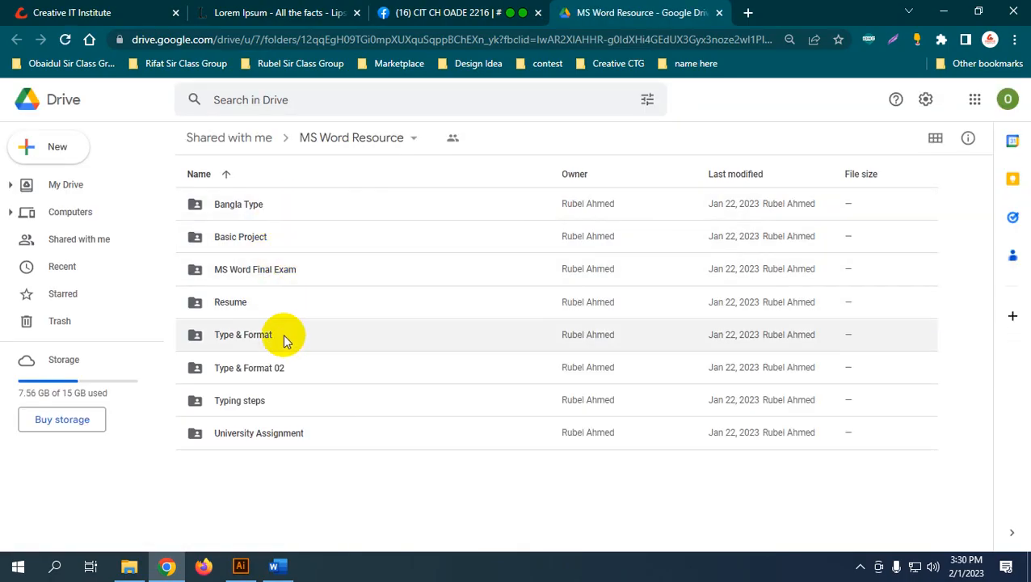
left_click(285, 436)
double_click(285, 436)
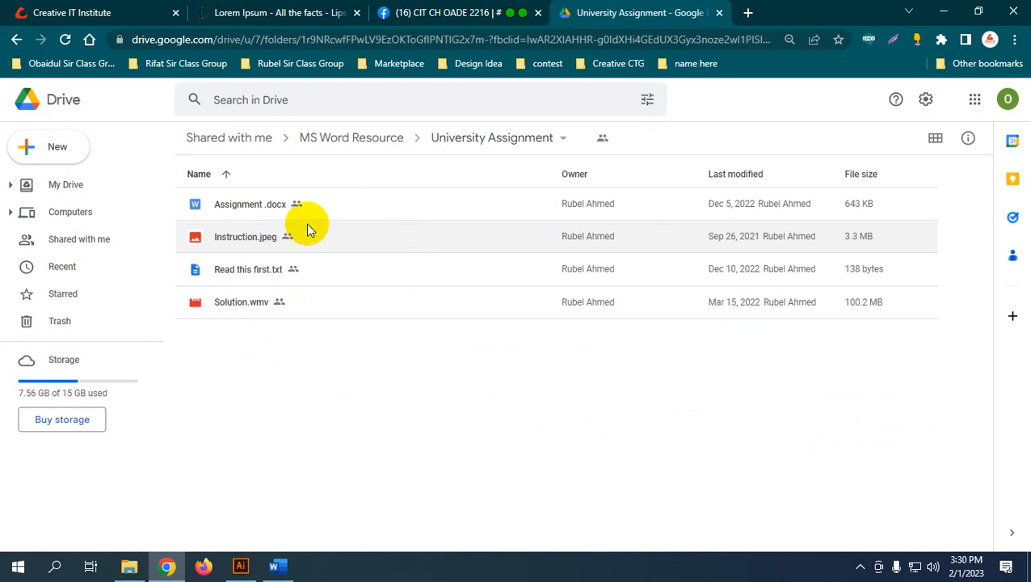
Preview Read this first.txt, read through its assignment instructions and close it
right_click(325, 200)
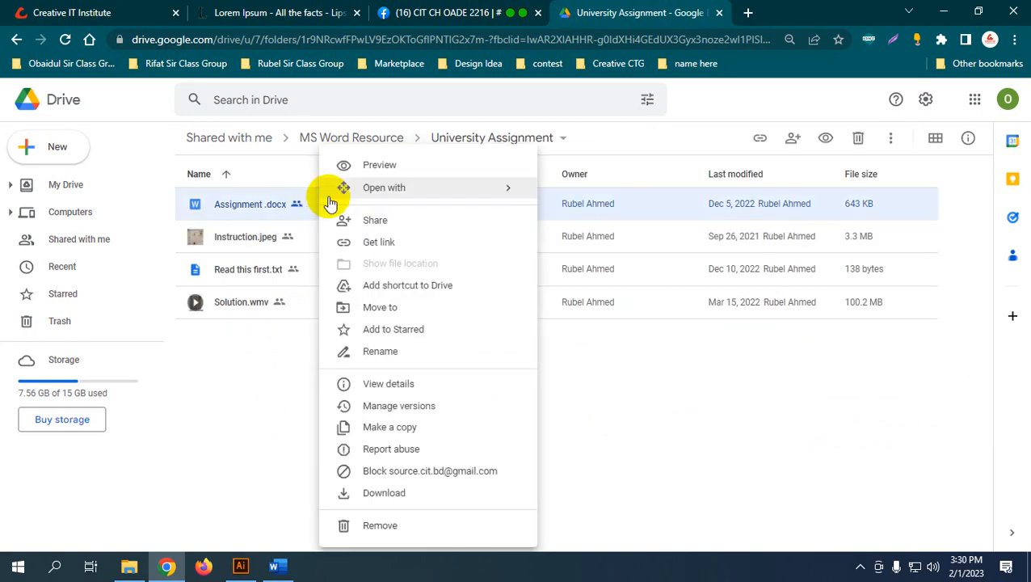
left_click(294, 393)
double_click(389, 259)
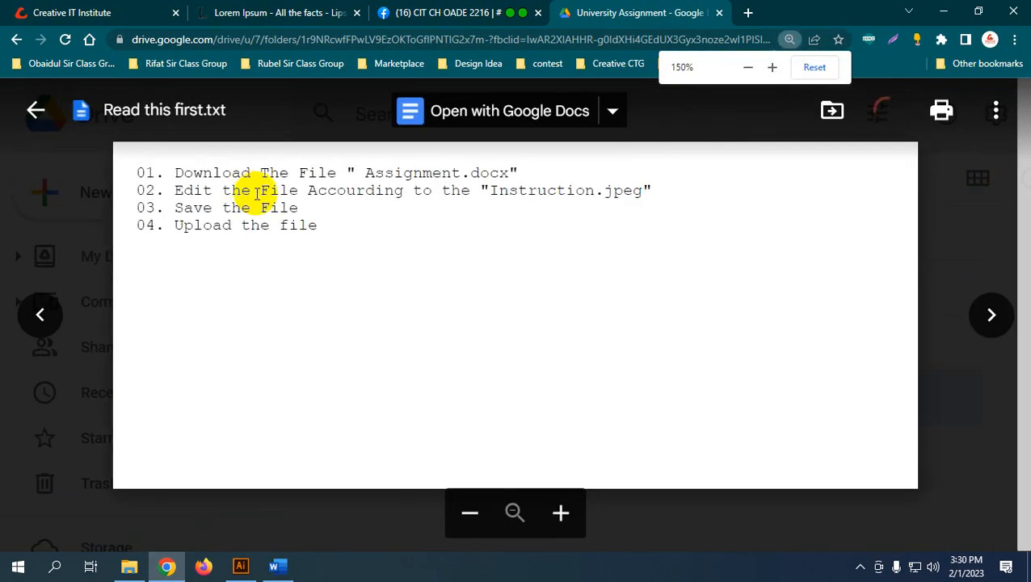
left_click_drag(176, 173, 594, 168)
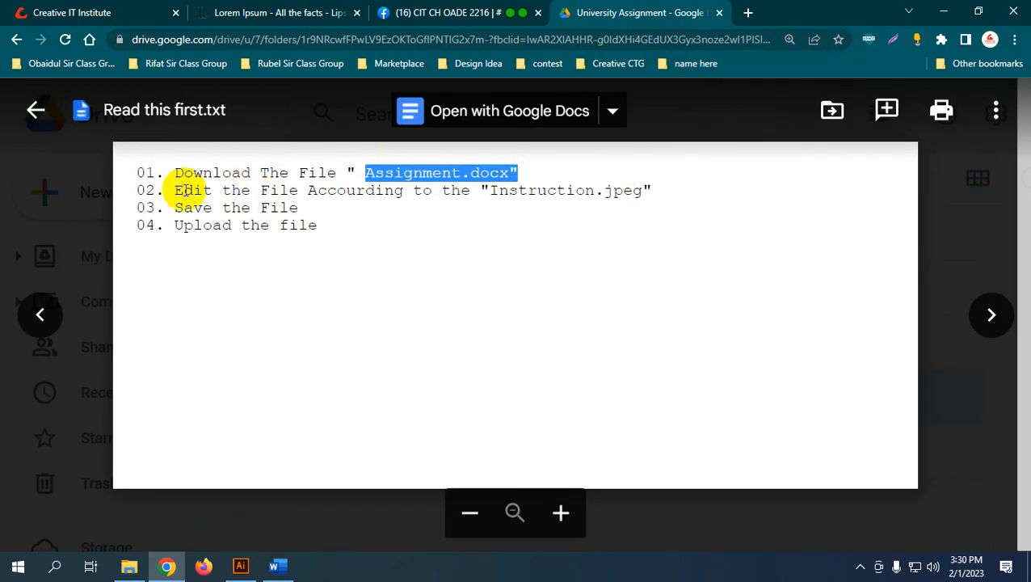
left_click_drag(183, 190, 646, 191)
left_click(477, 197)
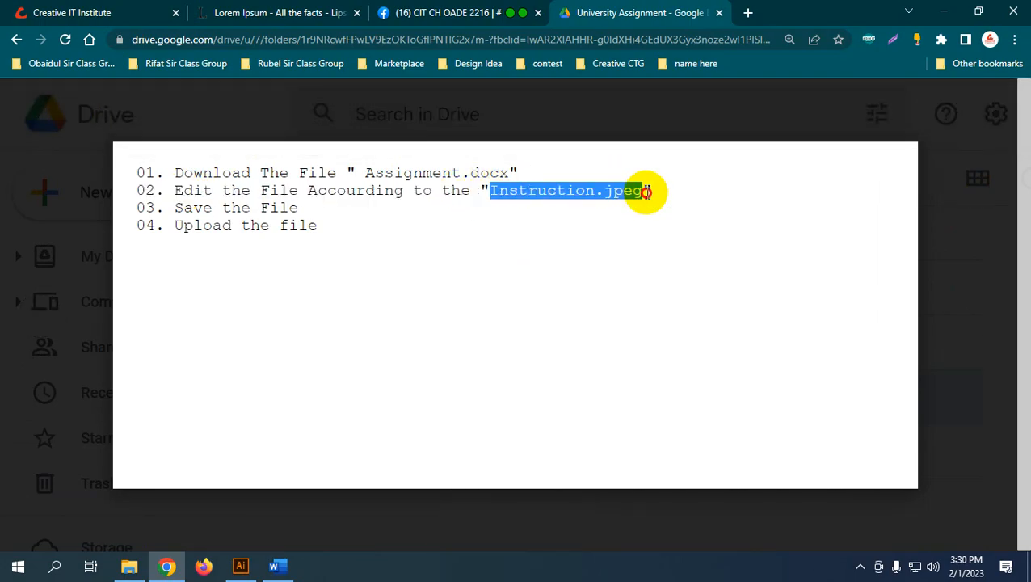
left_click_drag(198, 207, 372, 211)
left_click_drag(241, 225, 440, 254)
key("Escape")
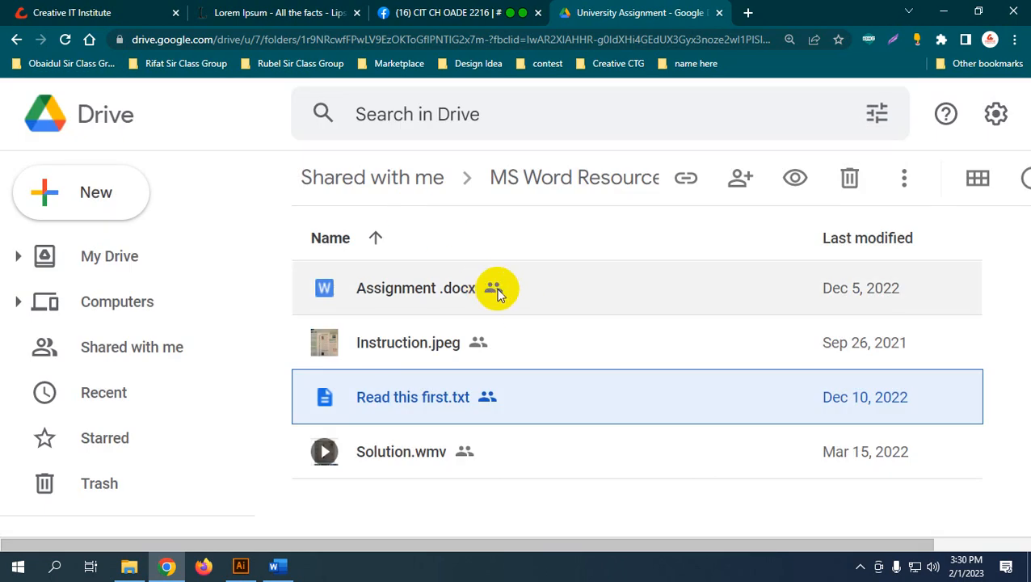
Download Assignment .docx from the University Assignment folder and save it in Downloads
key("ctrl+minus")
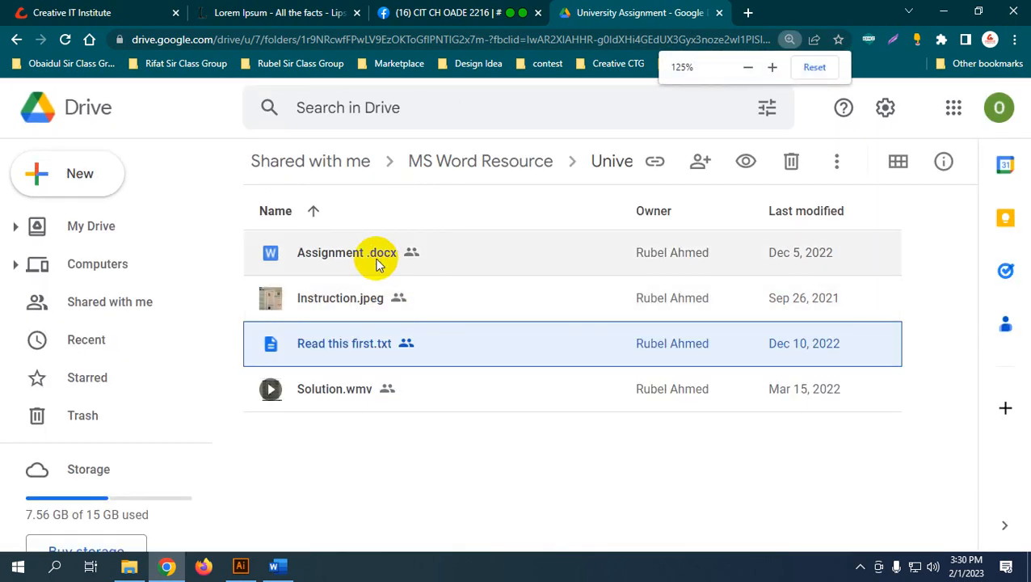
left_click(378, 252)
right_click(378, 252)
scroll(464, 517, "down", 2)
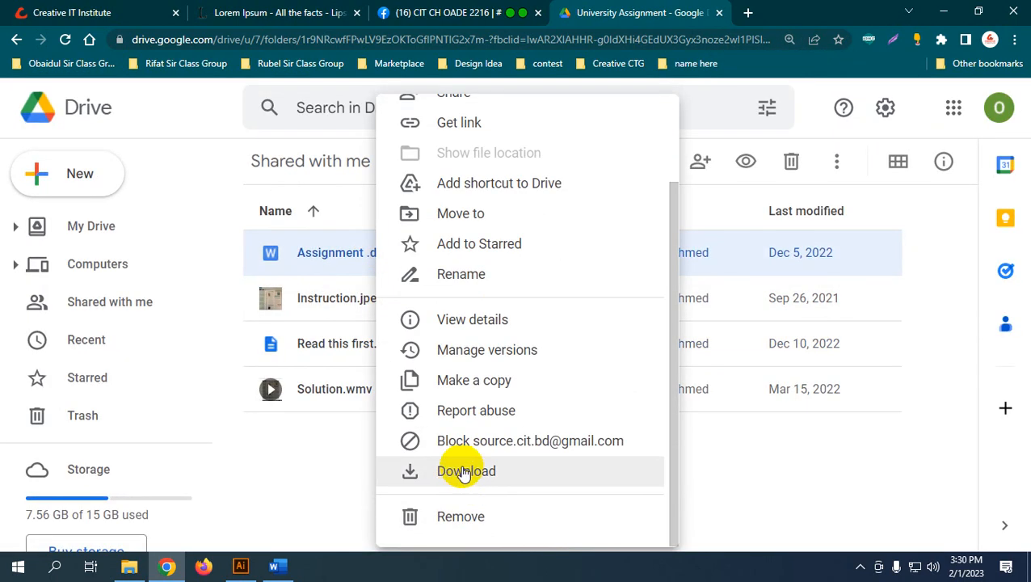
left_click(459, 534)
left_click(362, 304)
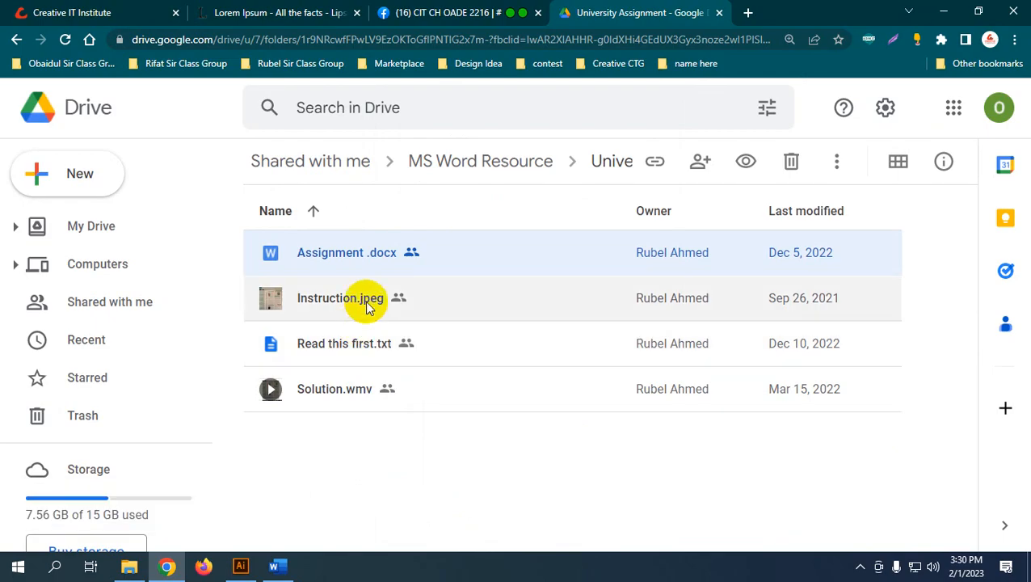
right_click(365, 301)
scroll(485, 484, "down", 2)
left_click(460, 529)
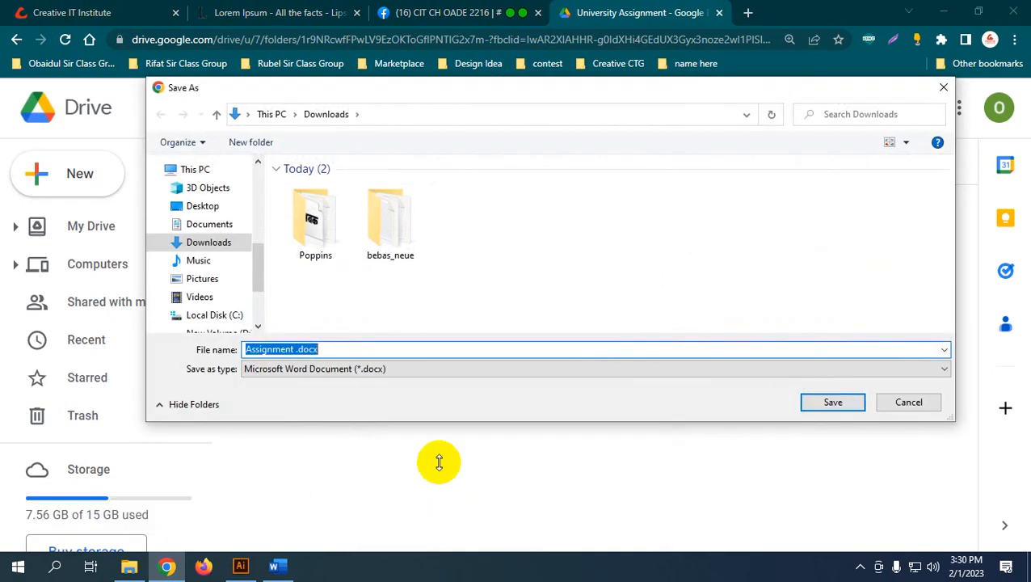
left_click(832, 402)
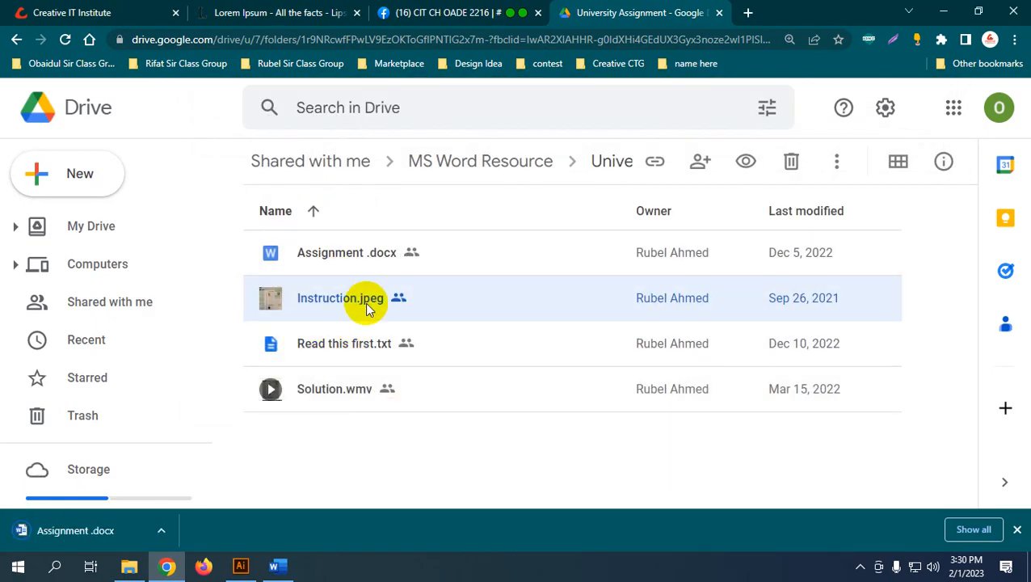
Download Instruction.jpeg from the University Assignment folder and save it
right_click(365, 305)
scroll(453, 348, "down", 2)
left_click(460, 428)
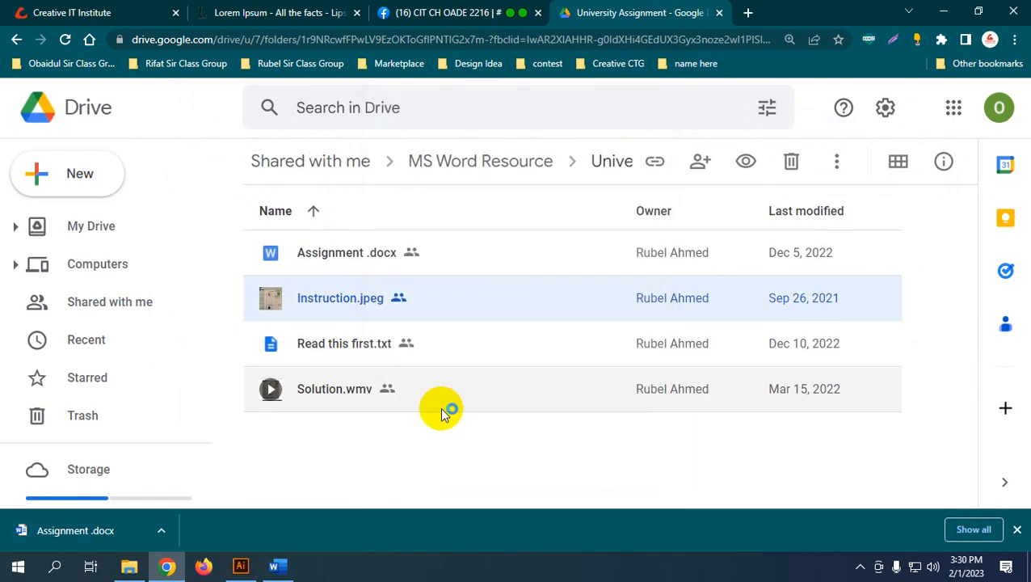
key("Return")
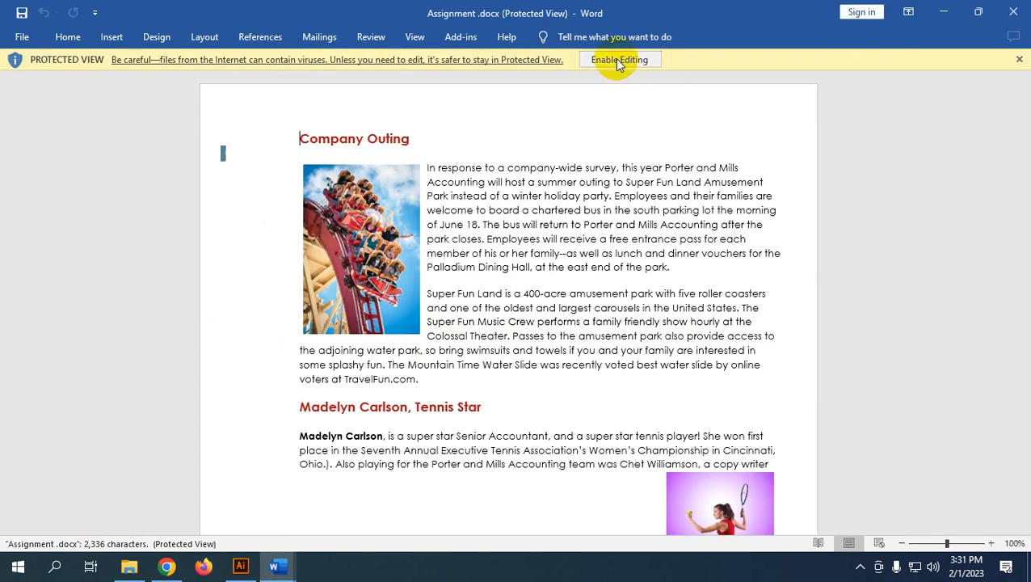
Enable editing in the downloaded Assignment .docx and close the blank Document1 without saving
left_click(619, 60)
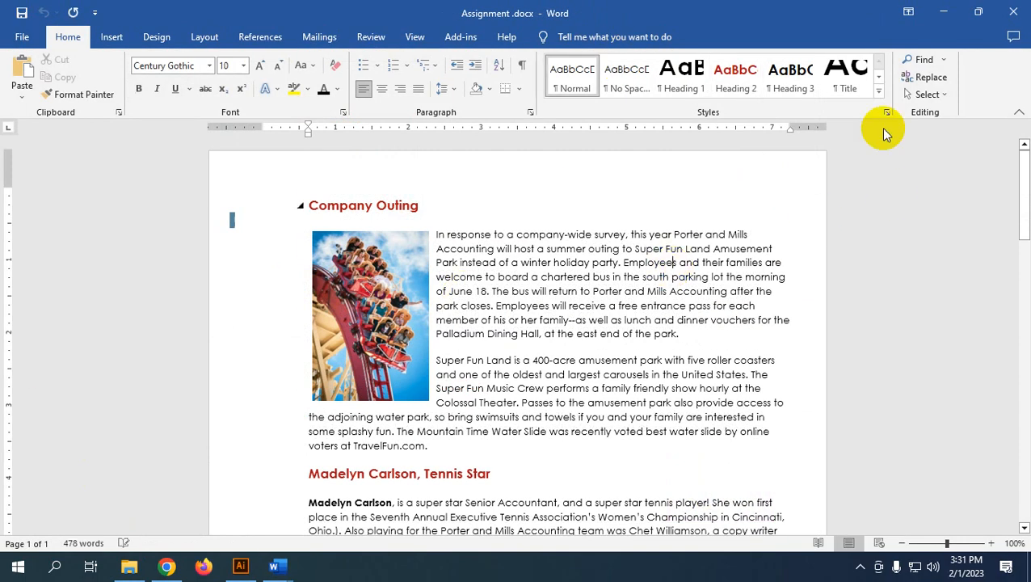
left_click(943, 11)
left_click(1019, 11)
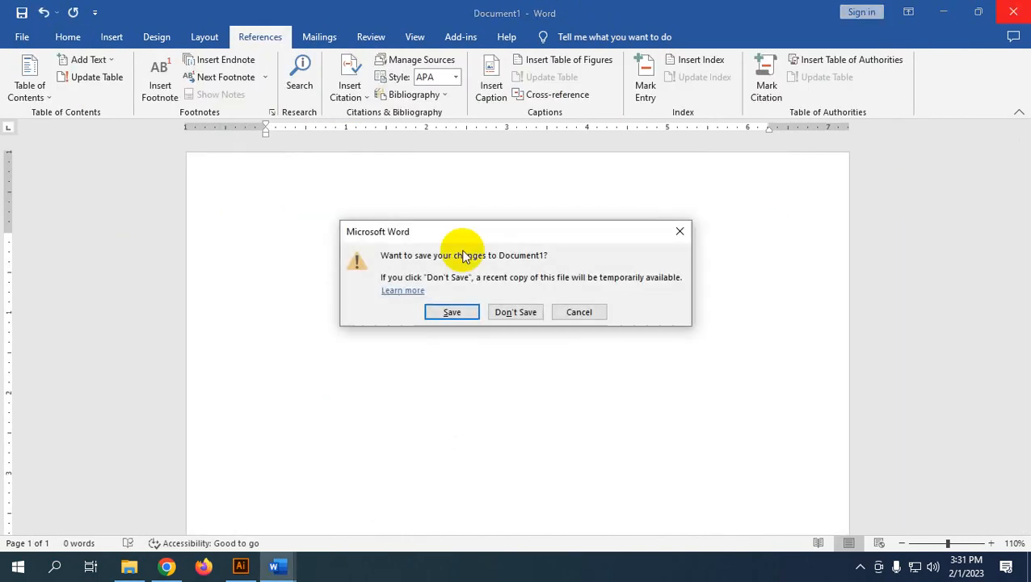
left_click(515, 310)
Open the downloaded Instruction.jpeg and examine its callouts on the left margin, WordArt, border and heading formatting
left_click(130, 529)
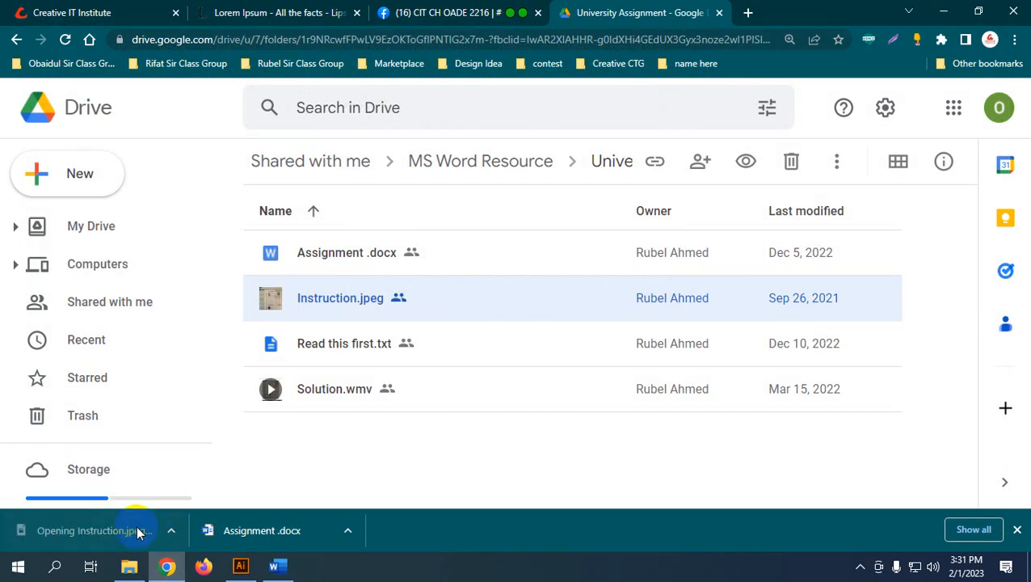
scroll(549, 129, "up", 3)
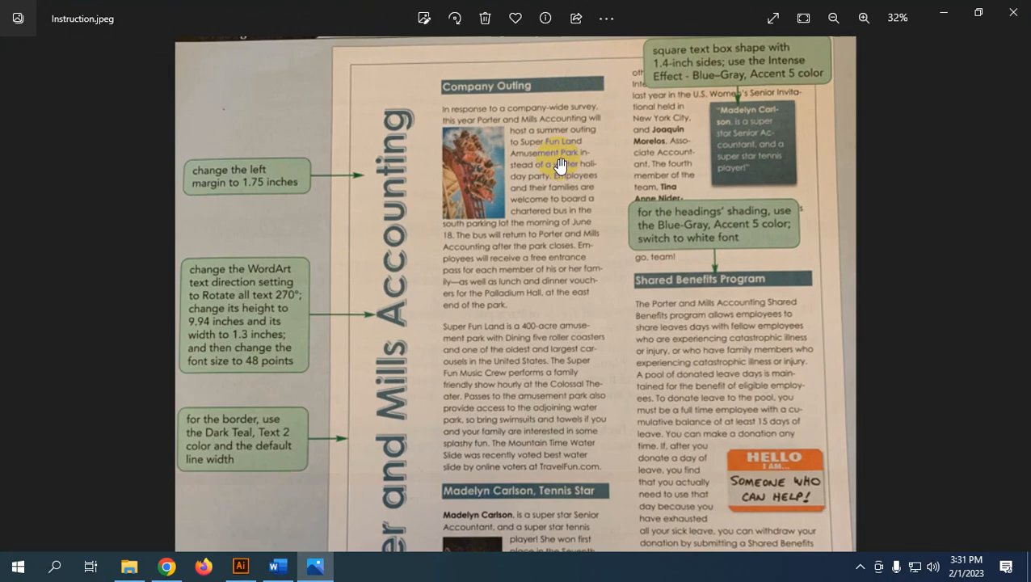
scroll(559, 166, "down", 3)
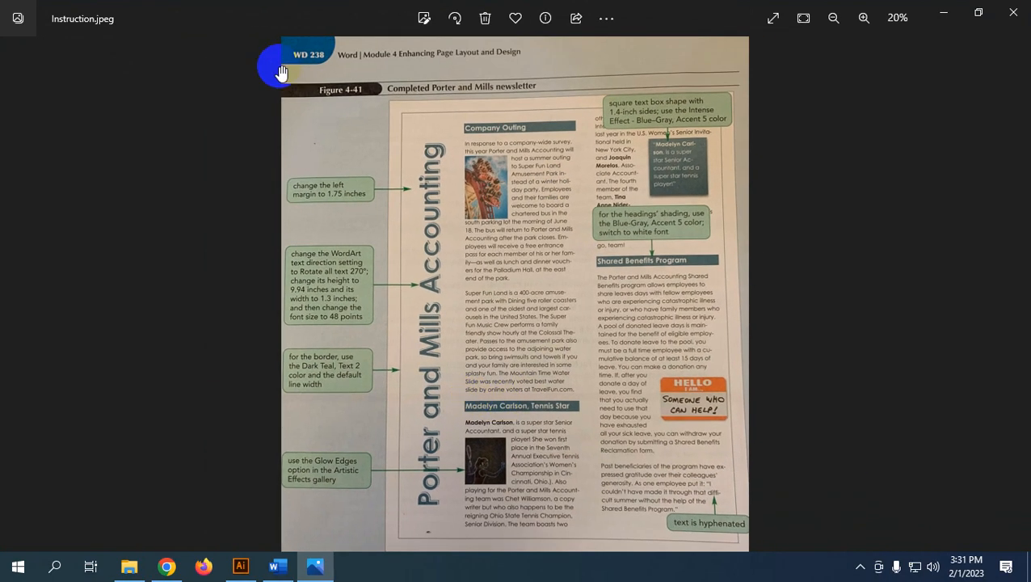
scroll(293, 127, "up", 5)
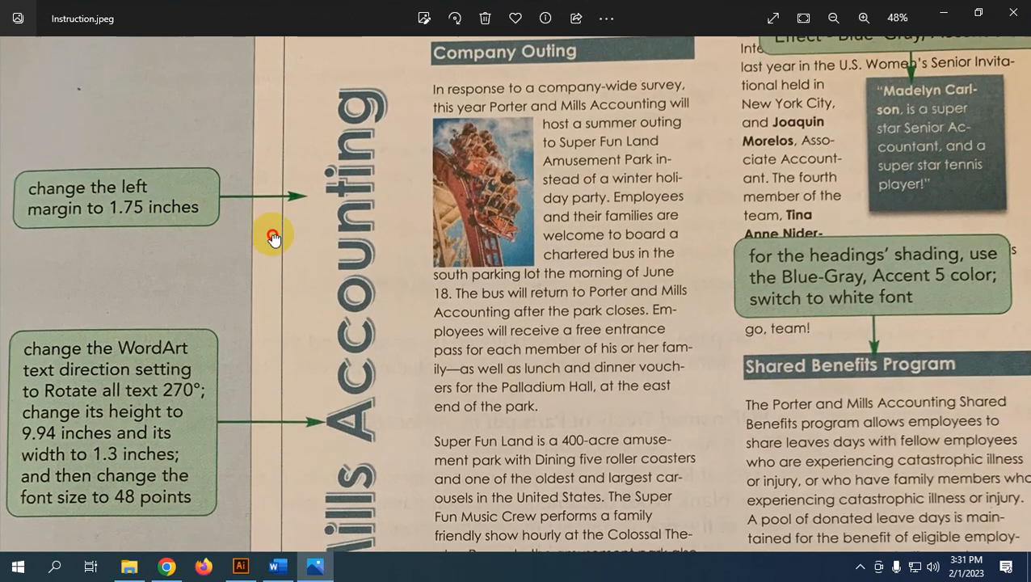
left_click_drag(273, 237, 274, 241)
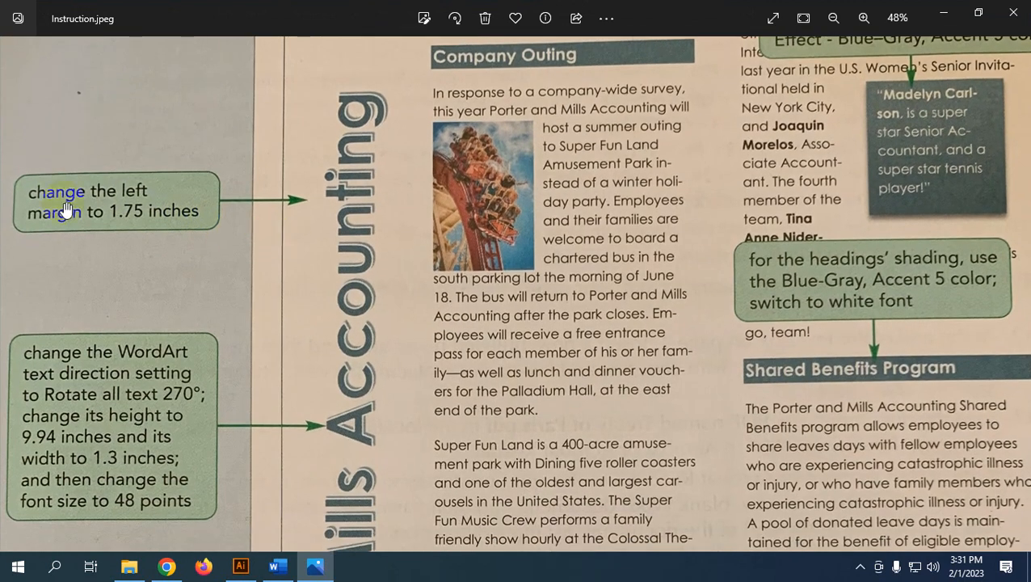
scroll(400, 214, "down", 3)
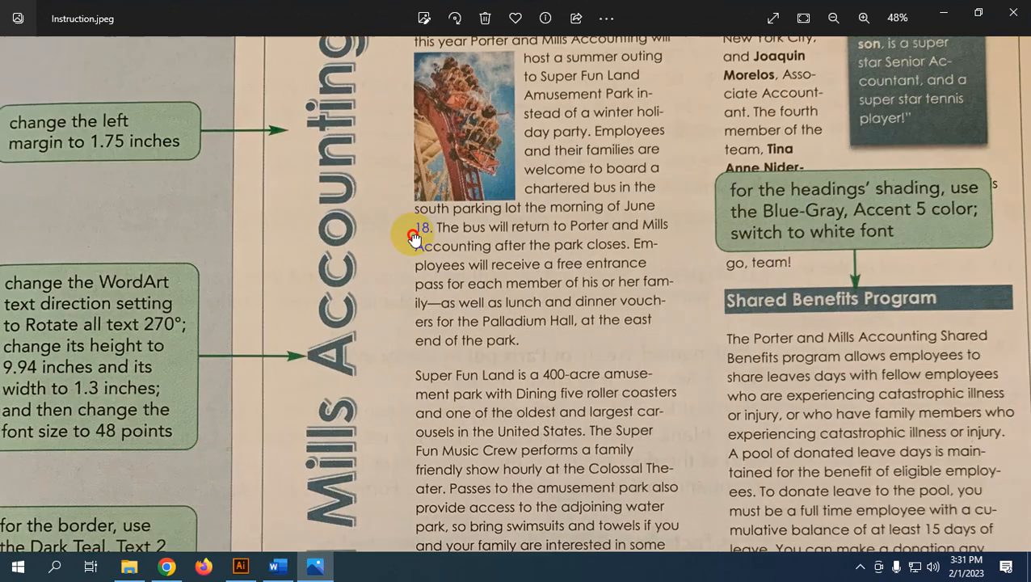
scroll(395, 179, "down", 4)
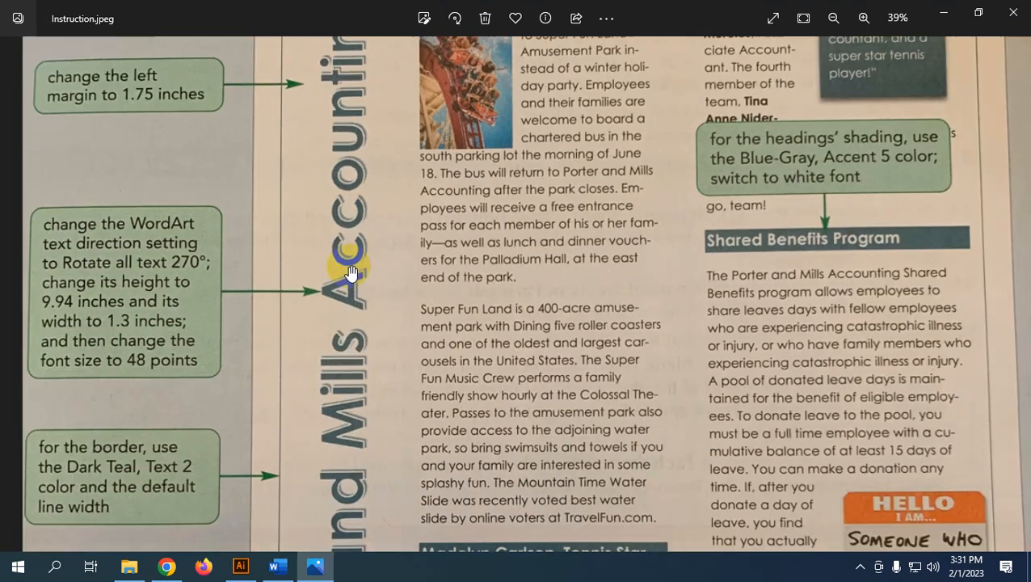
scroll(184, 299, "up", 1)
scroll(184, 299, "up", 2)
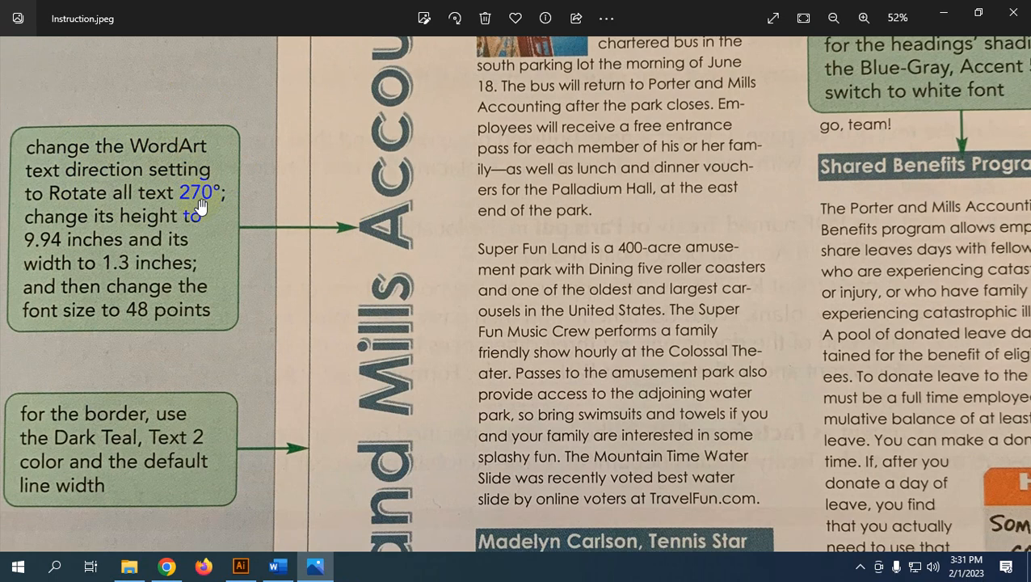
left_click_drag(234, 300, 240, 265)
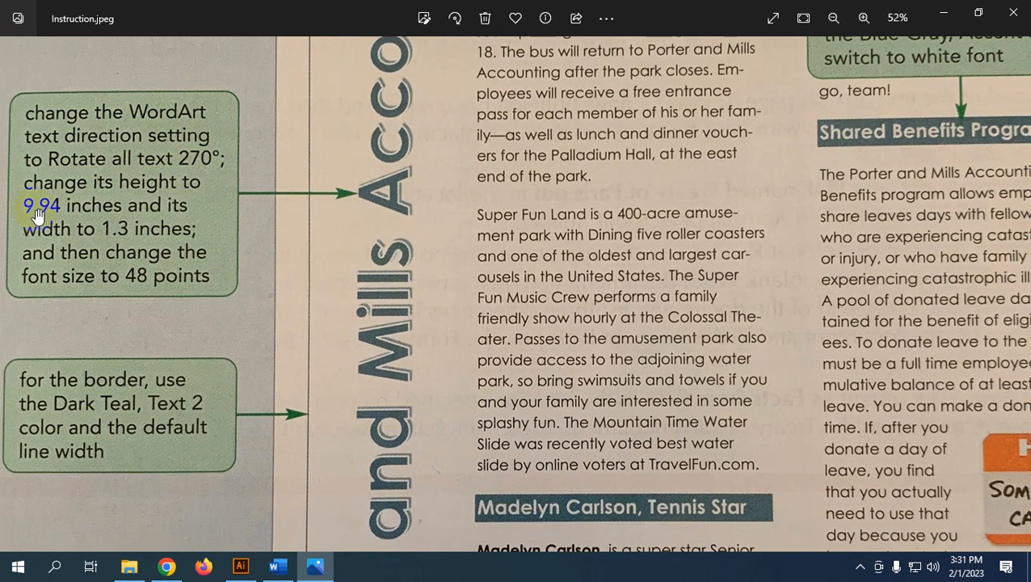
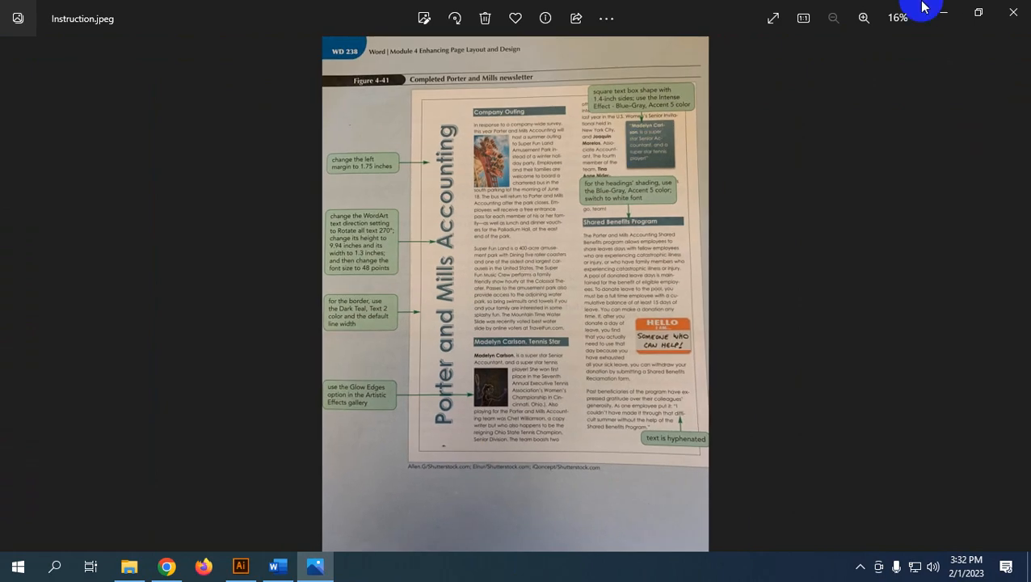
Return to Assignment .docx in Word and ungroup the small WordArt object beside the Company Outing heading
left_click(943, 12)
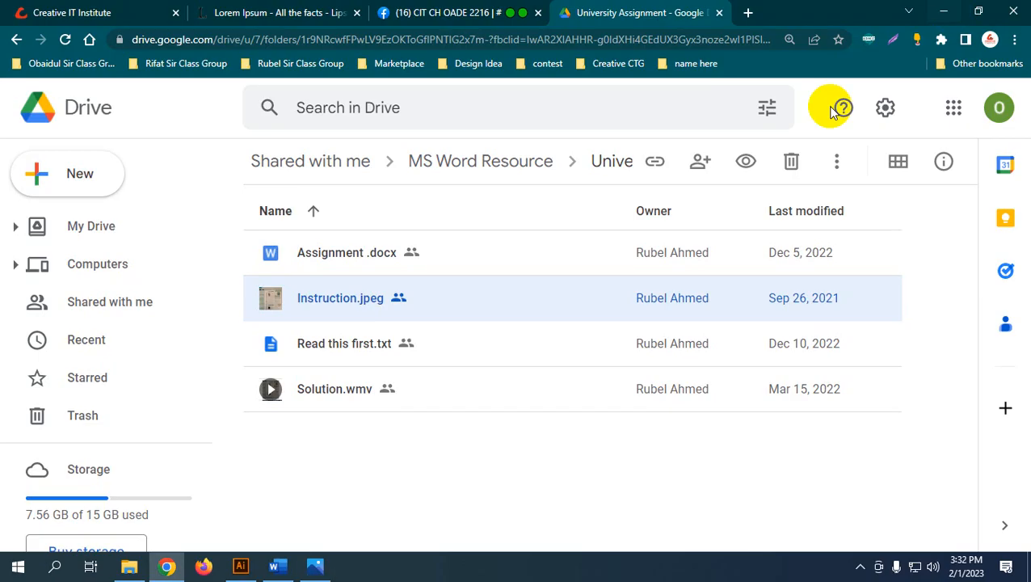
left_click(279, 564)
left_click(437, 306)
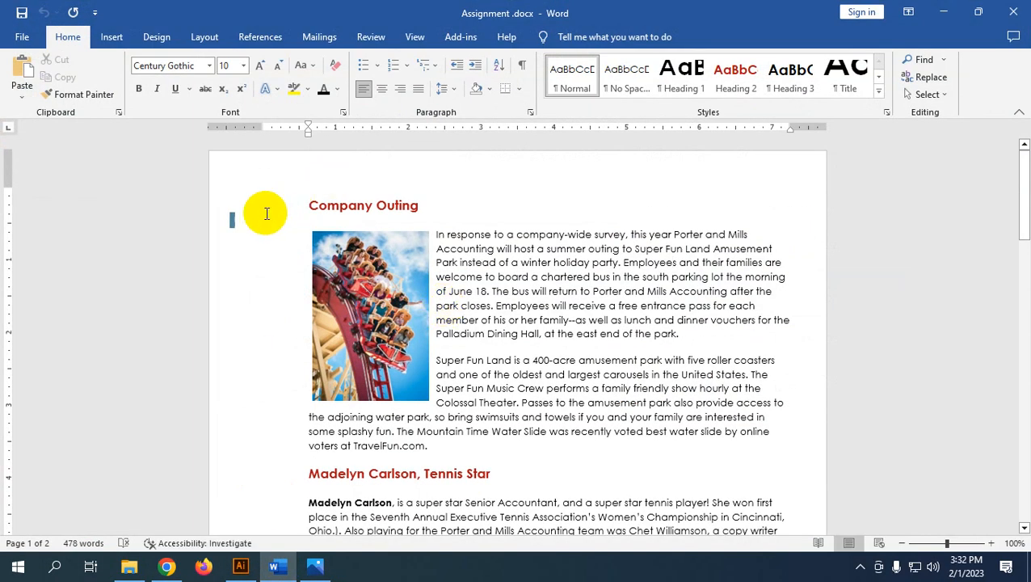
left_click(236, 221)
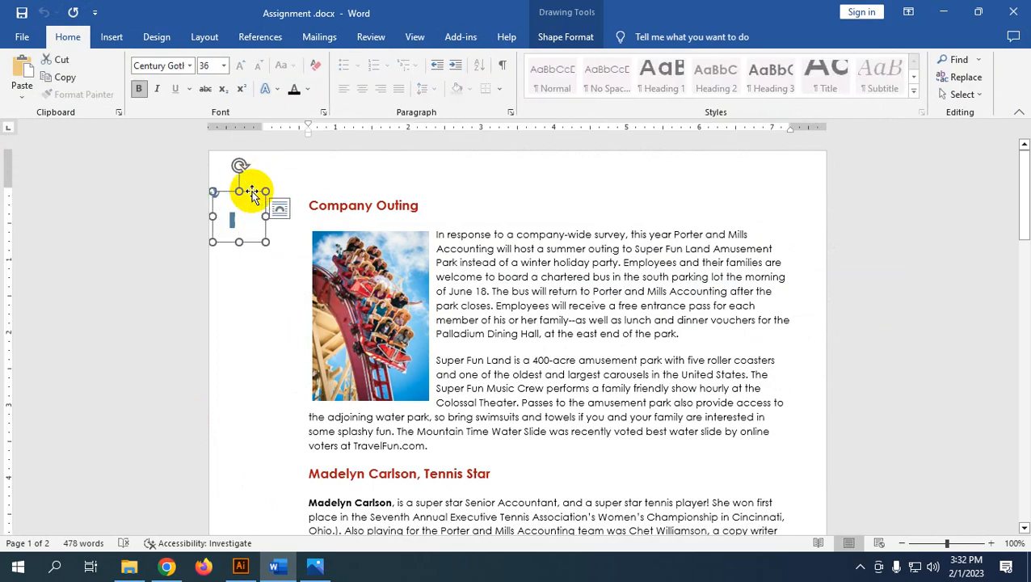
right_click(251, 192)
mouse_move(330, 311)
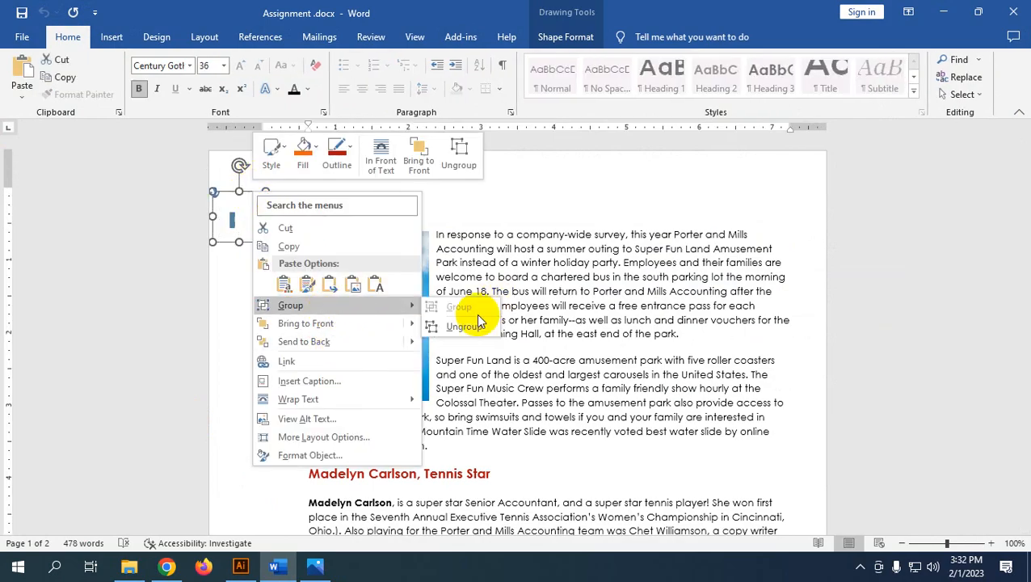
left_click(451, 319)
left_click(189, 214)
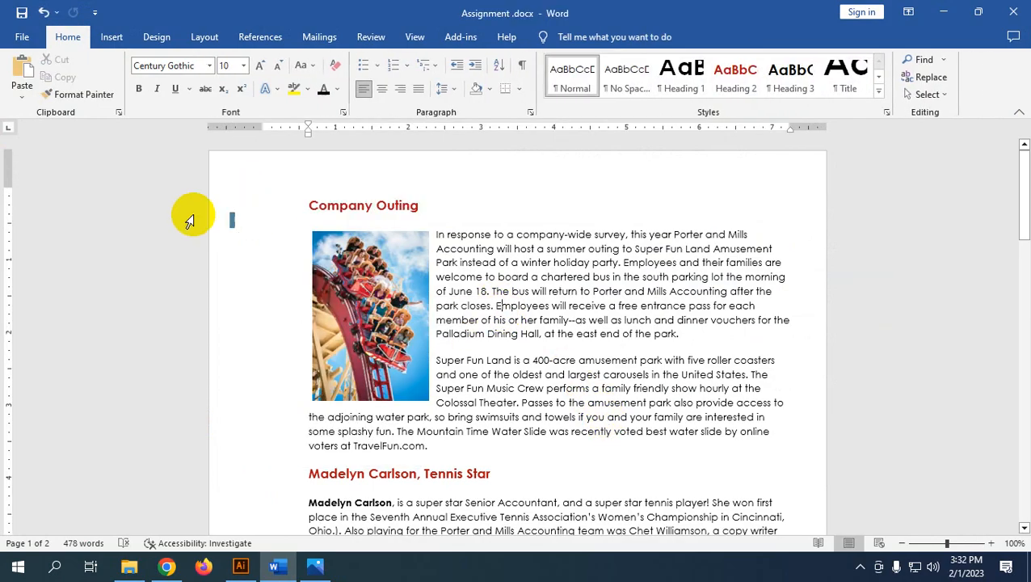
Move the empty text box away from the ungrouped WordArt and delete it
left_click(247, 214)
mouse_move(249, 206)
left_mouse_down()
mouse_move(528, 215)
mouse_move(609, 185)
left_mouse_up()
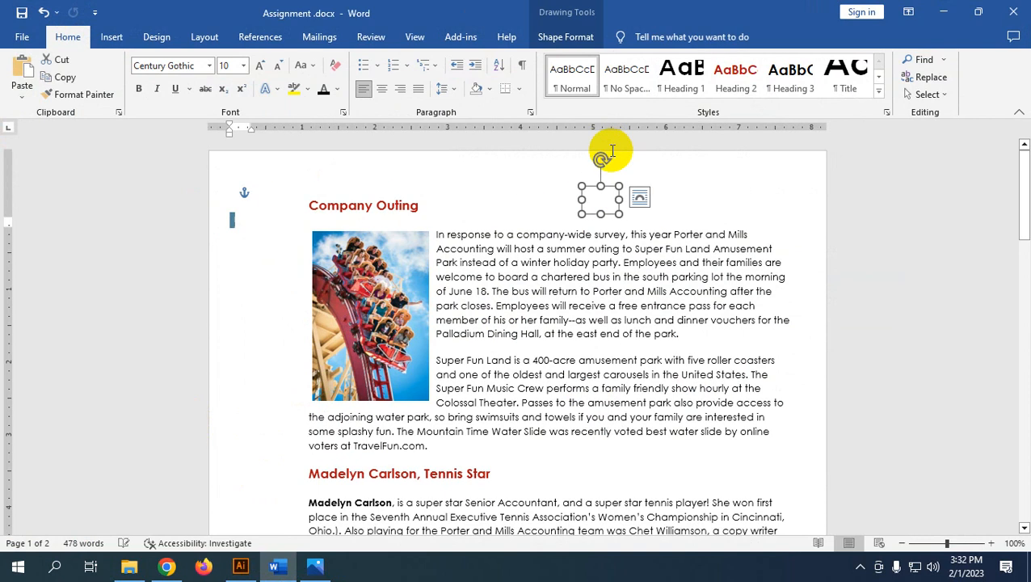
key("Delete")
key("ctrl+z")
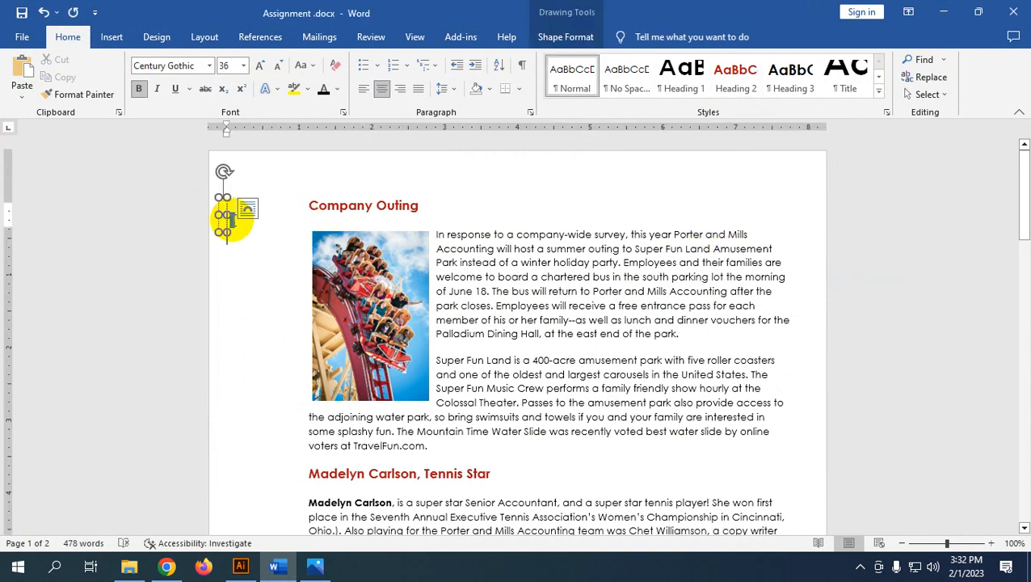
Widen the collapsed WordArt title box, then set its height to 9.94 inches and its width to 1.3 inches
left_click_drag(225, 214, 436, 215)
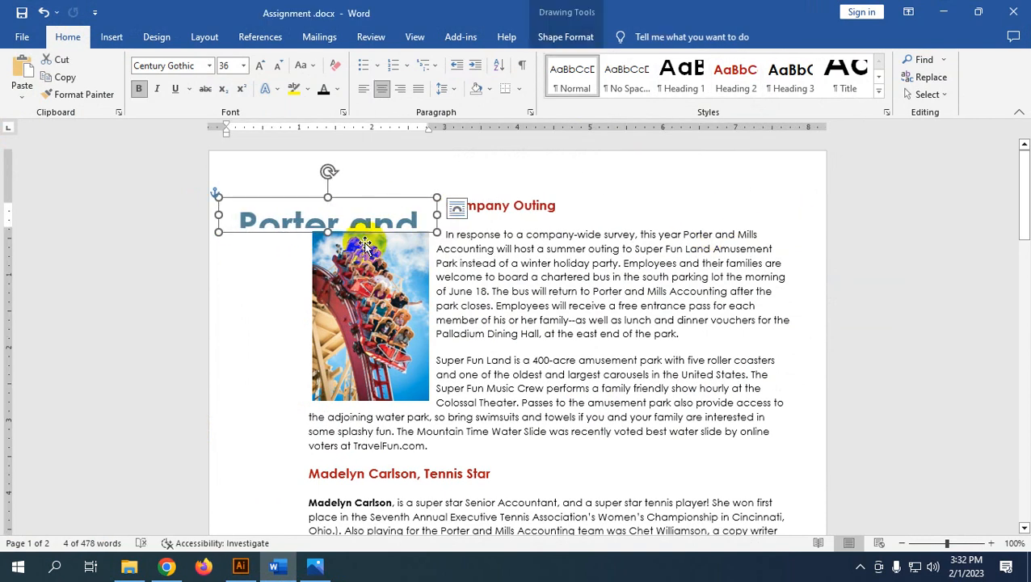
left_click(566, 37)
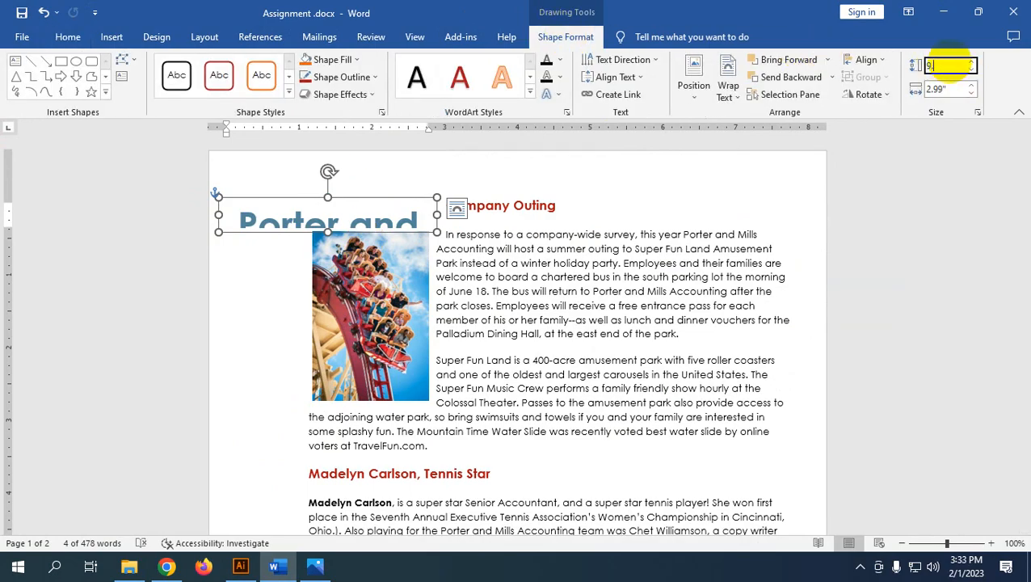
left_click(959, 93)
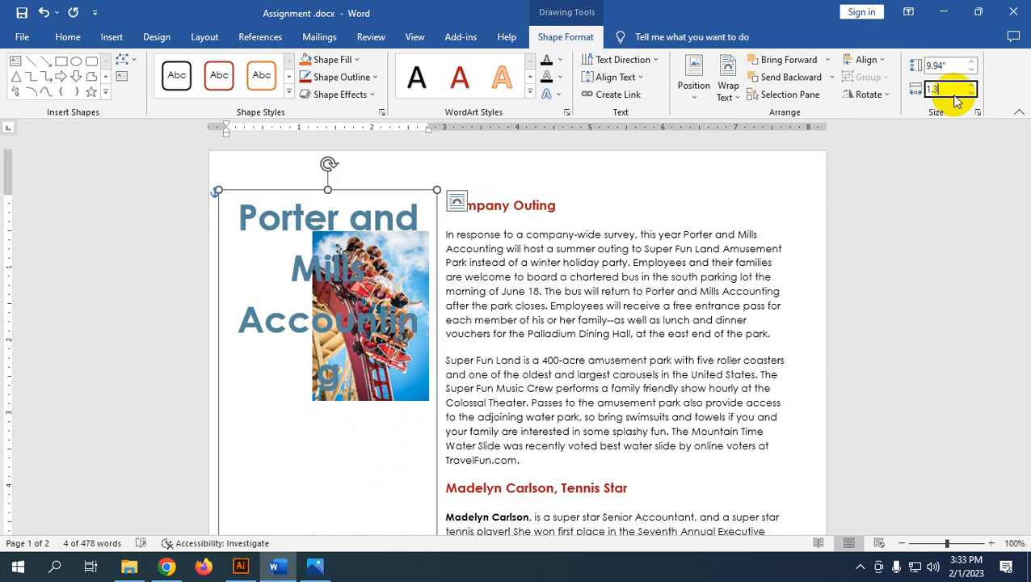
type("1.3")
key("Return")
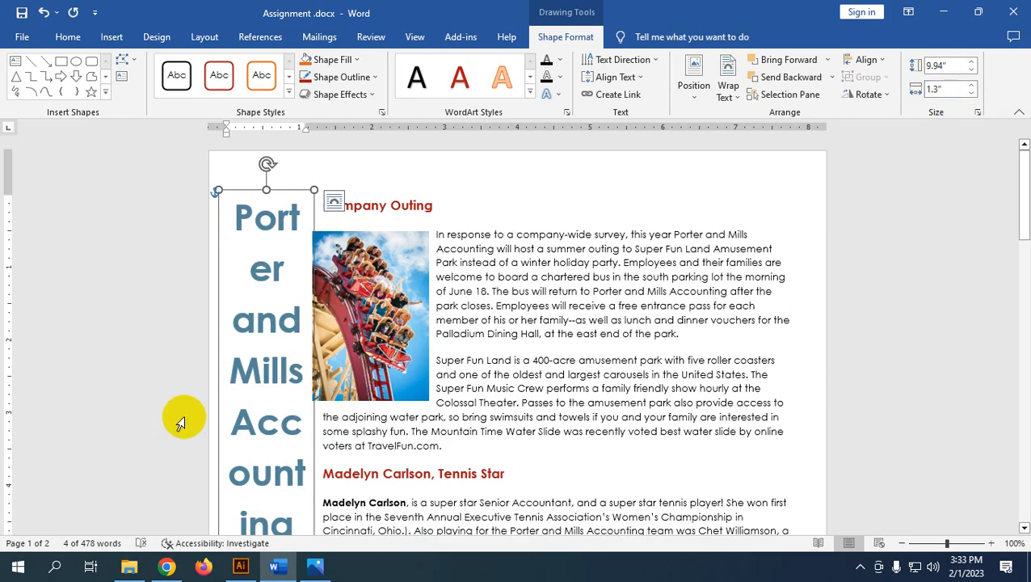
Set the WordArt text direction to Rotate all text 270° and its font size to 48 points
left_click(619, 60)
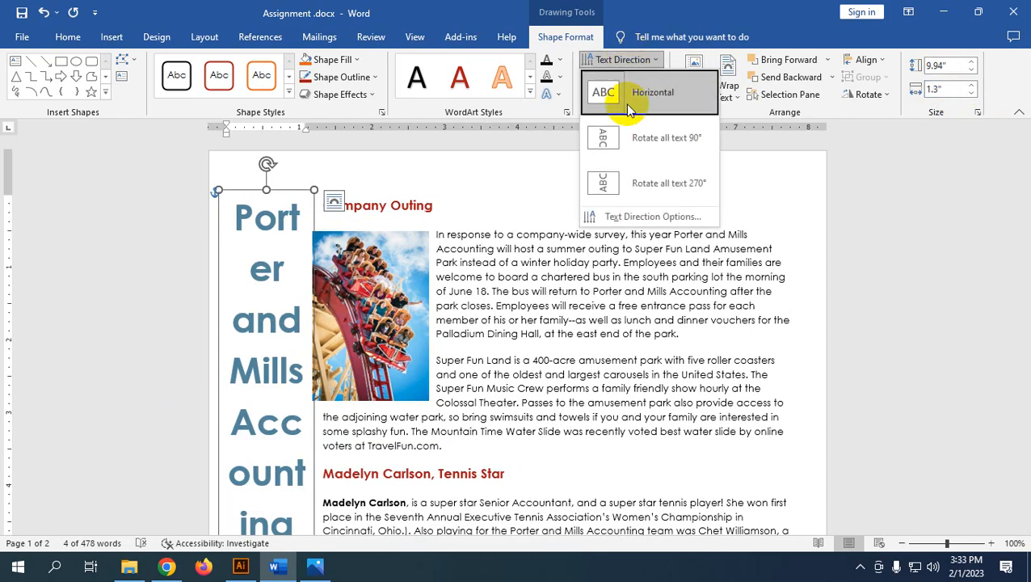
left_click(620, 189)
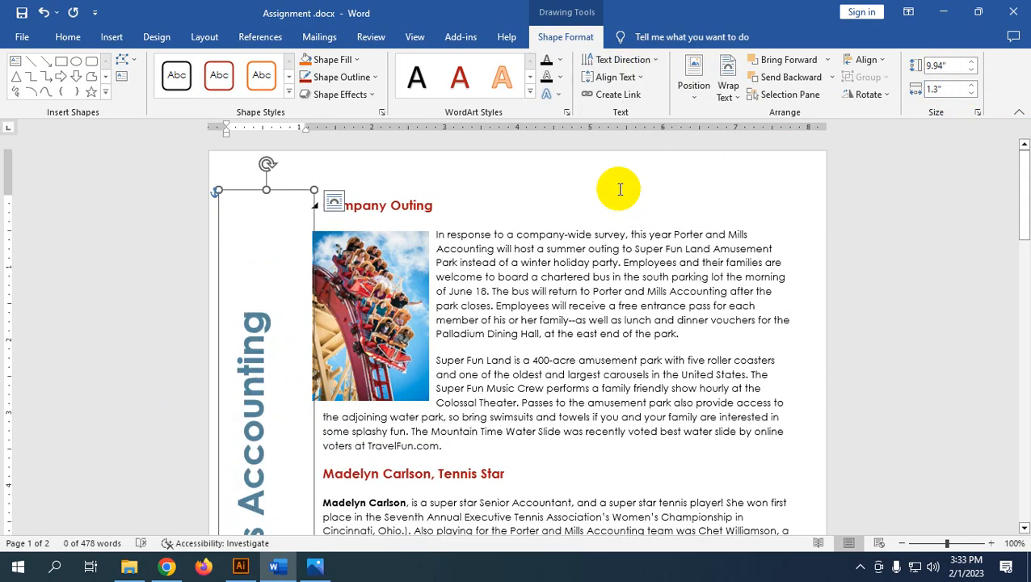
left_click(68, 37)
left_click(231, 65)
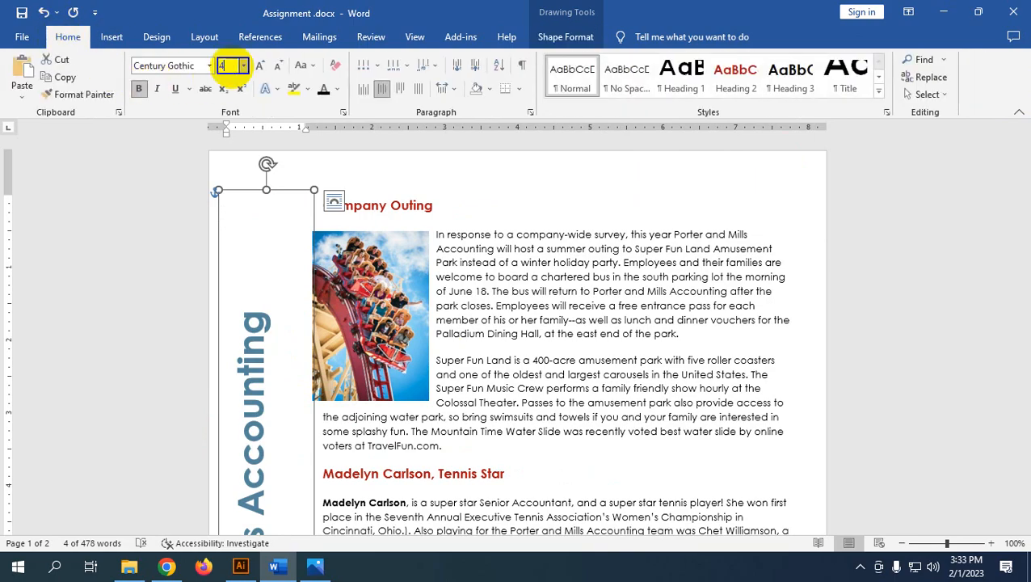
key("Return")
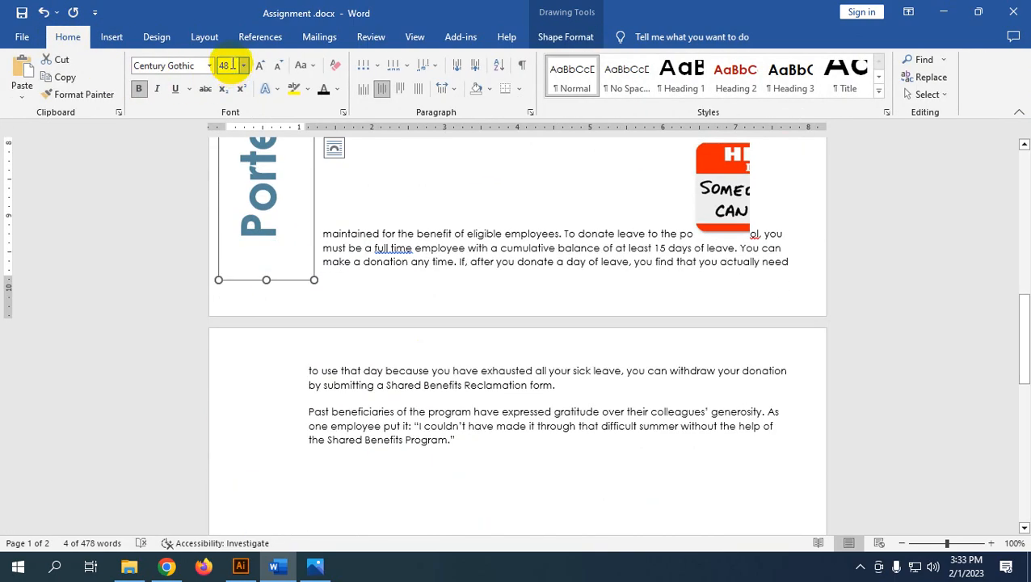
Apply the blue-gray text effect with a hard shadow to the Porter and Mills Accounting title
left_click(271, 88)
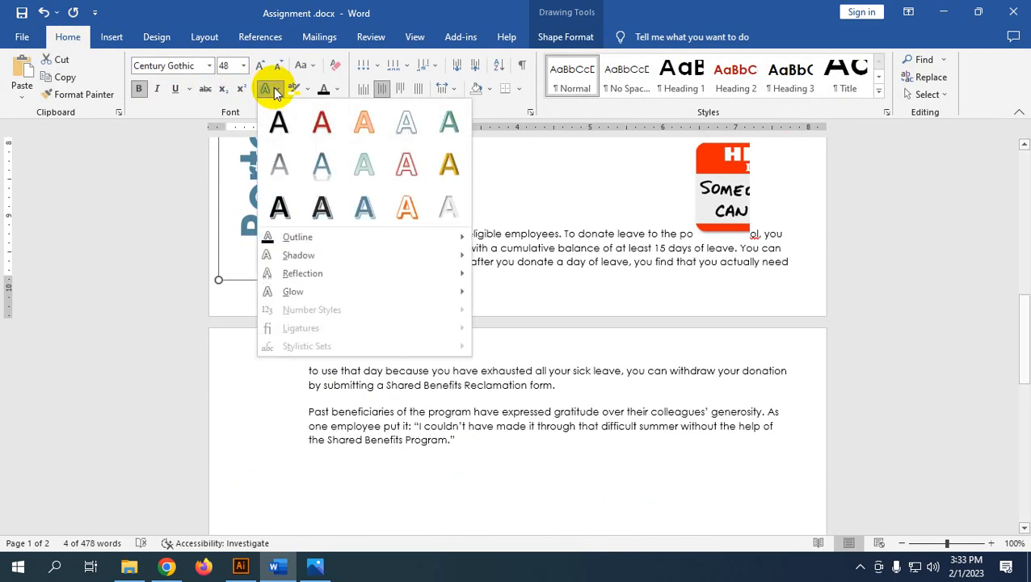
left_click(355, 218)
scroll(313, 438, "up", 9)
left_click(480, 256)
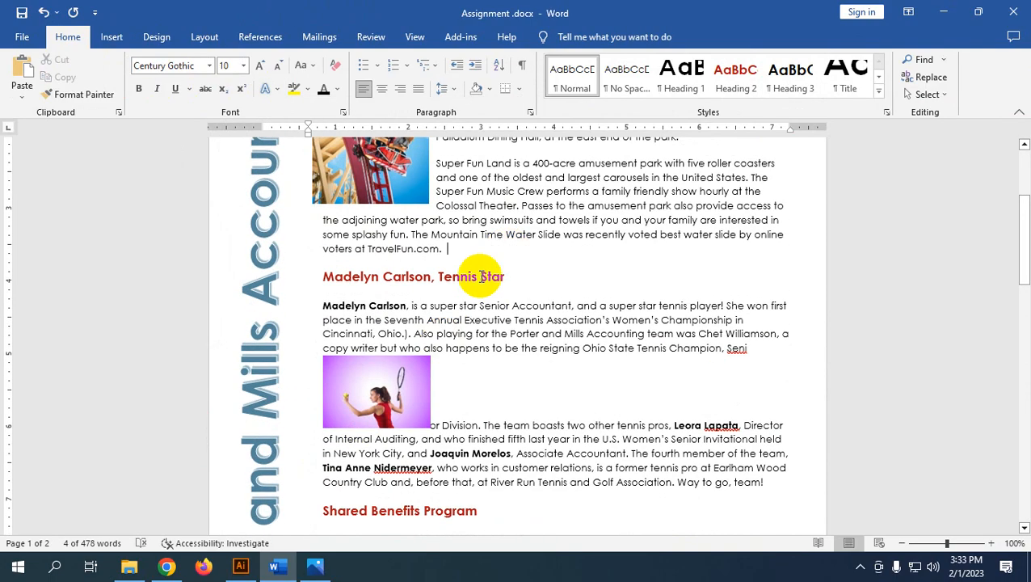
Arrange the newsletter's body text in two columns and check the resulting page
scroll(481, 276, "up", 5)
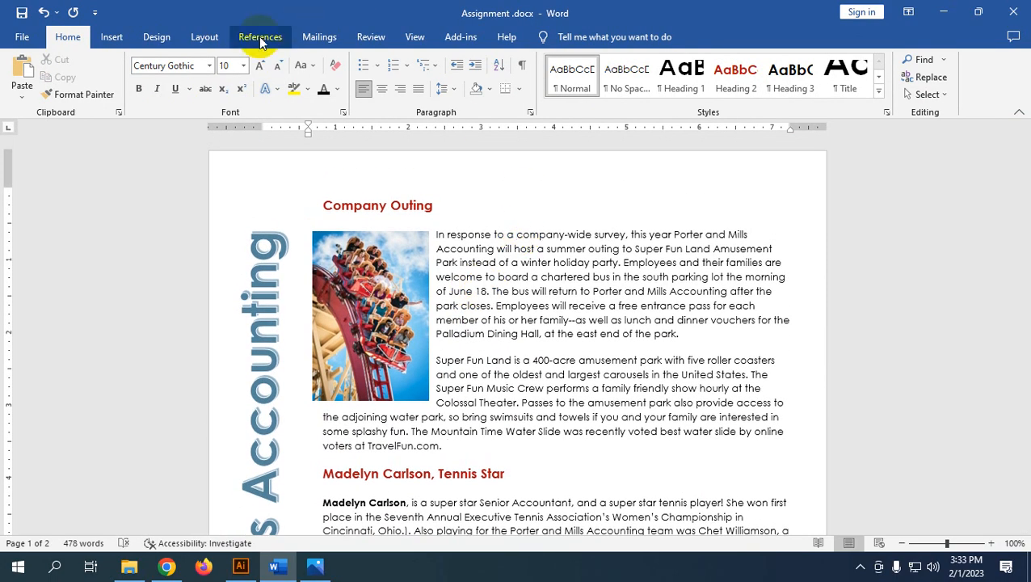
left_click(171, 37)
left_click(202, 37)
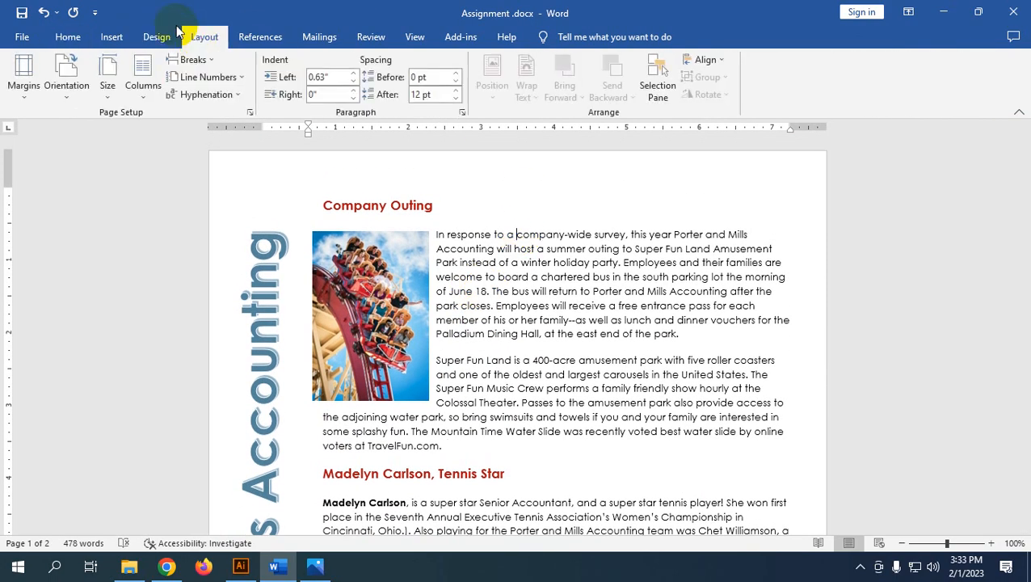
left_click(143, 81)
left_click(175, 155)
scroll(552, 279, "down", 15)
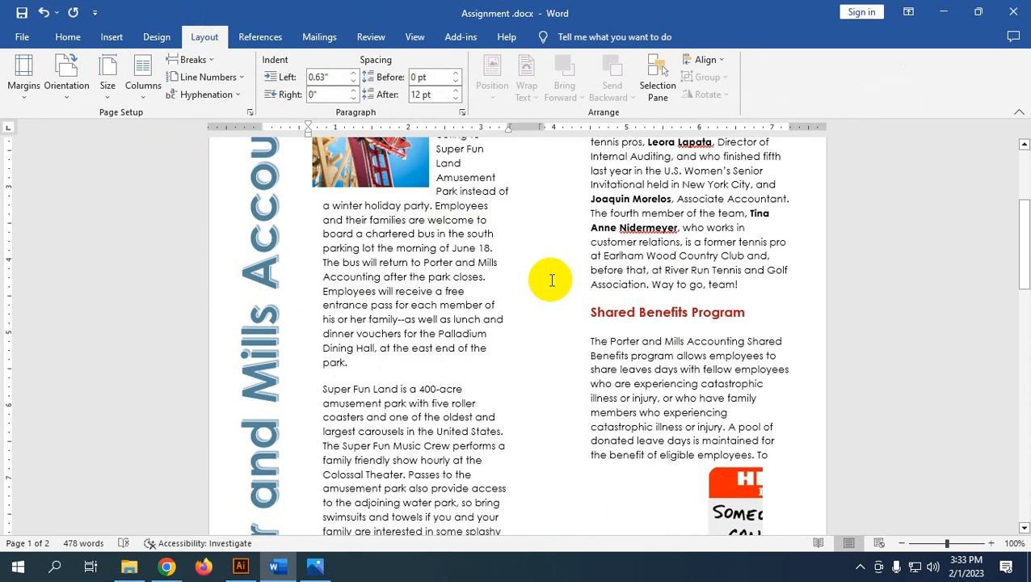
scroll(524, 307, "down", 3)
Shrink the roller coaster picture and move it below the second line of the Company Outing paragraph
scroll(524, 307, "up", 15)
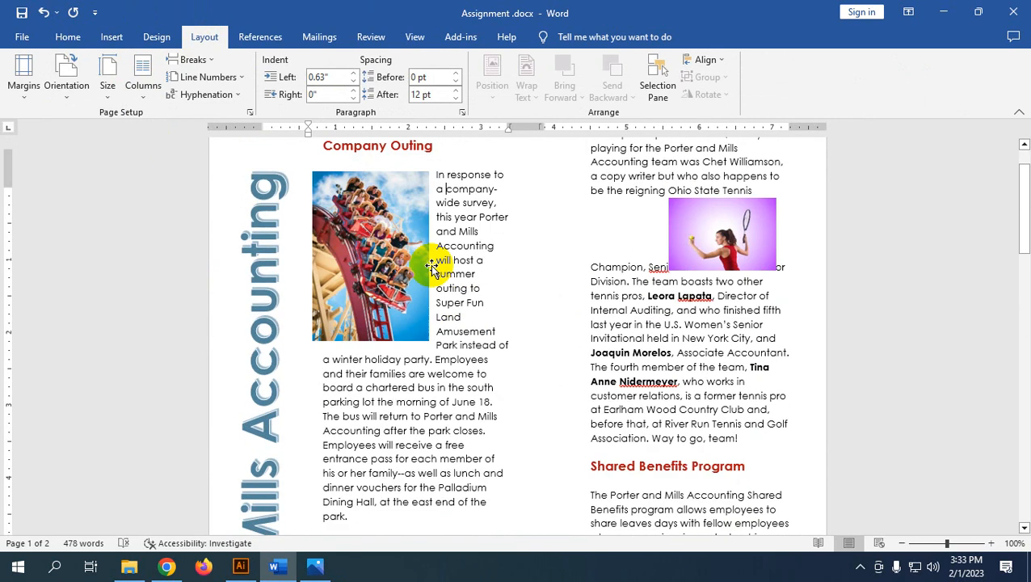
left_click(315, 293)
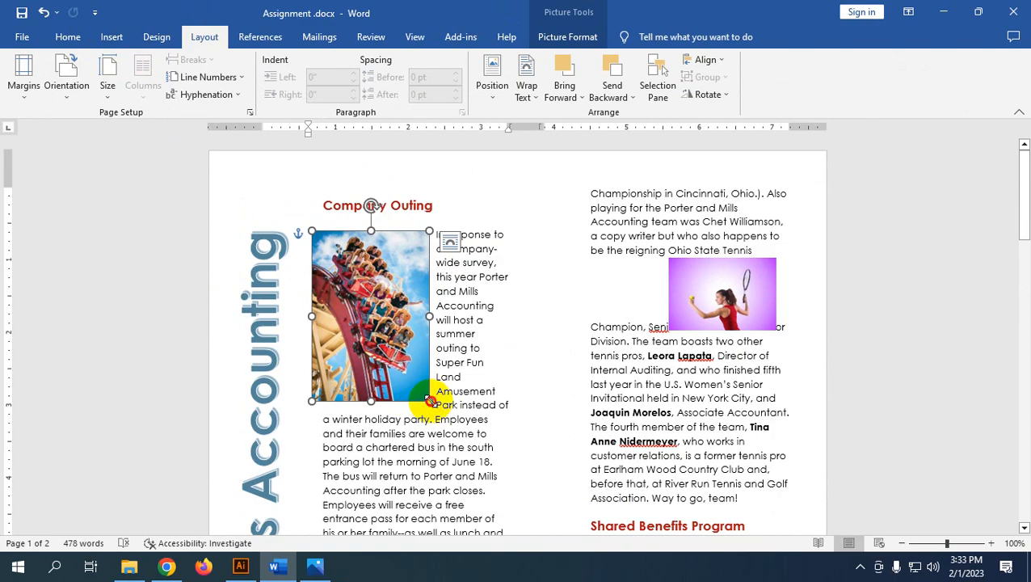
left_click_drag(429, 400, 365, 319)
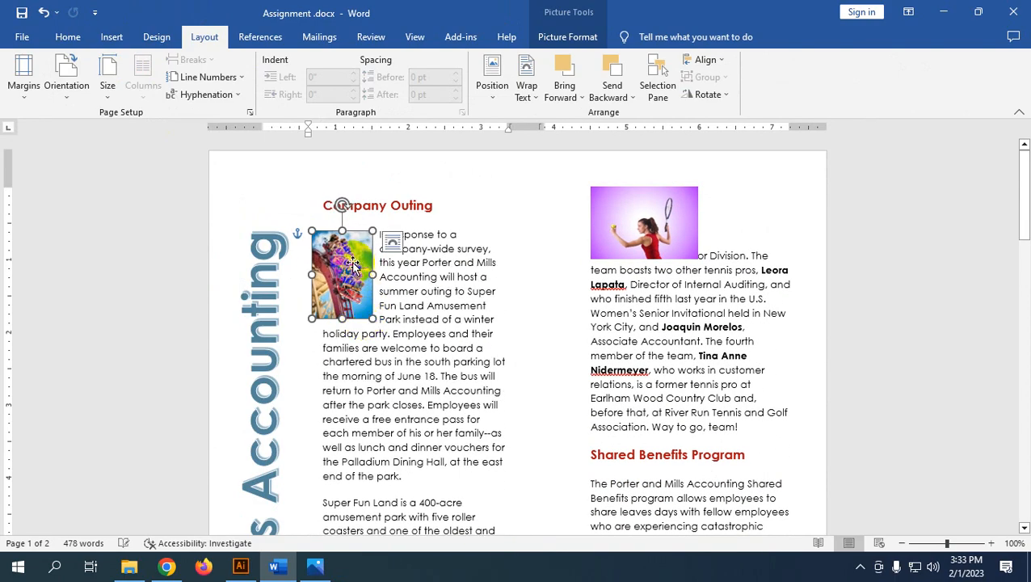
left_click_drag(353, 267, 353, 305)
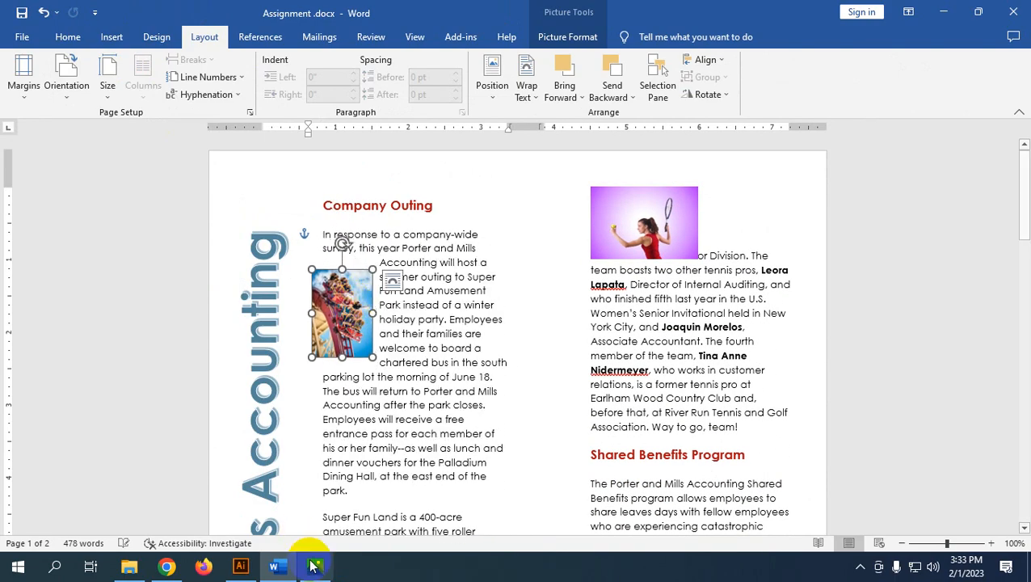
Compare the roller coaster picture with Instruction.jpeg, then enlarge it slightly and align it with the column's left edge
left_click(314, 566)
scroll(521, 192, "up", 3)
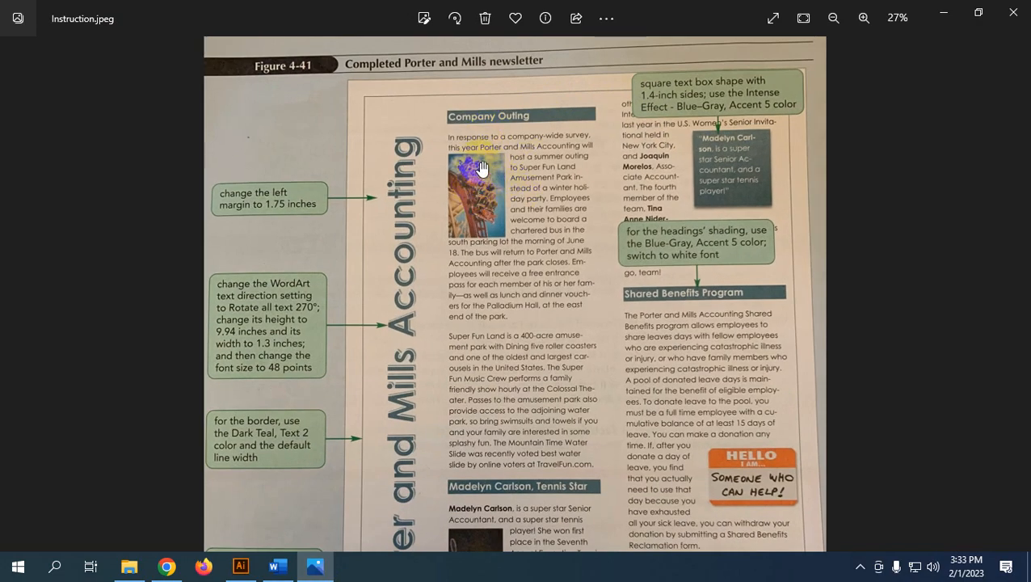
left_click(943, 12)
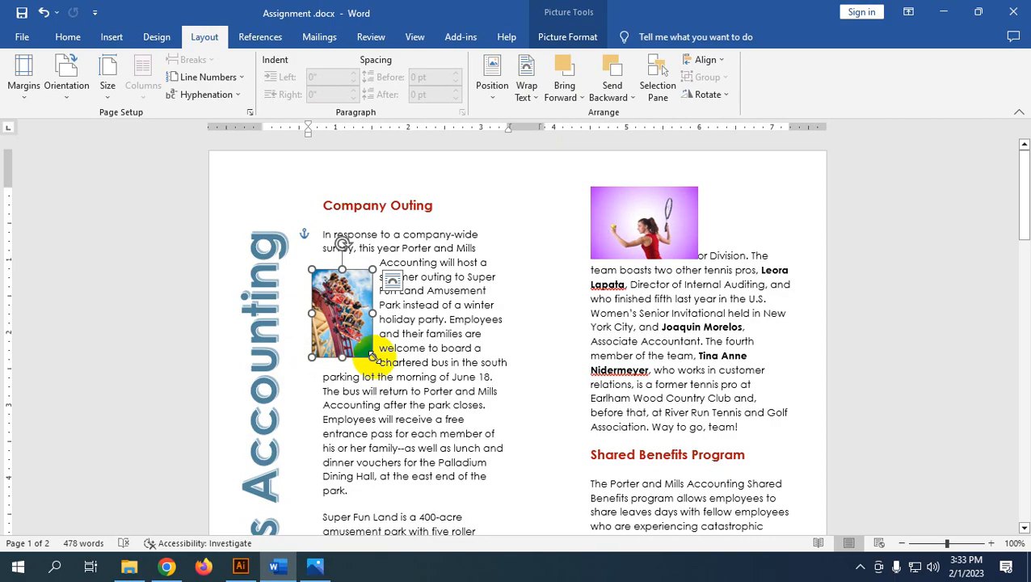
left_click_drag(372, 357, 384, 371)
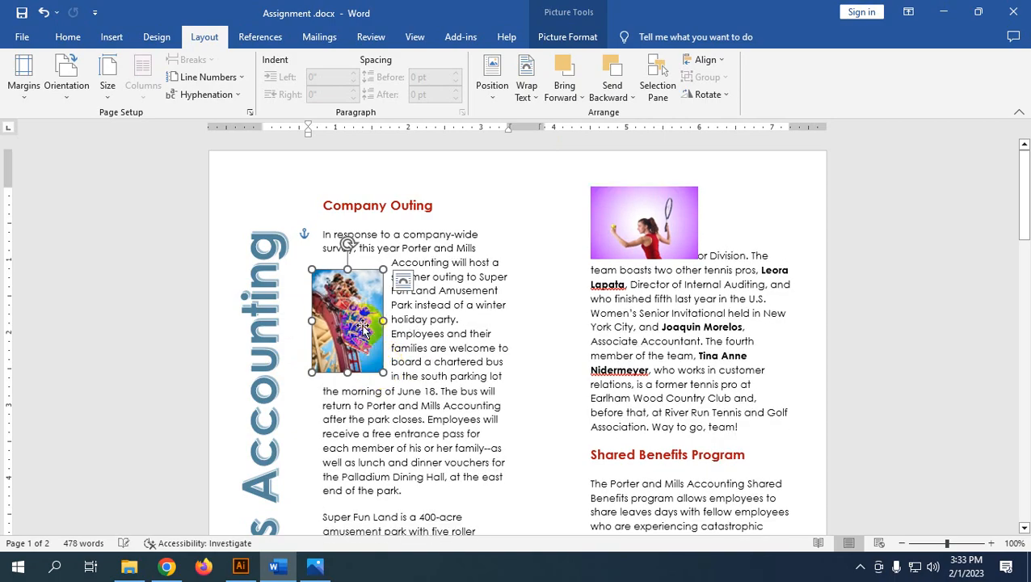
left_click_drag(357, 319, 362, 318)
left_click(447, 392)
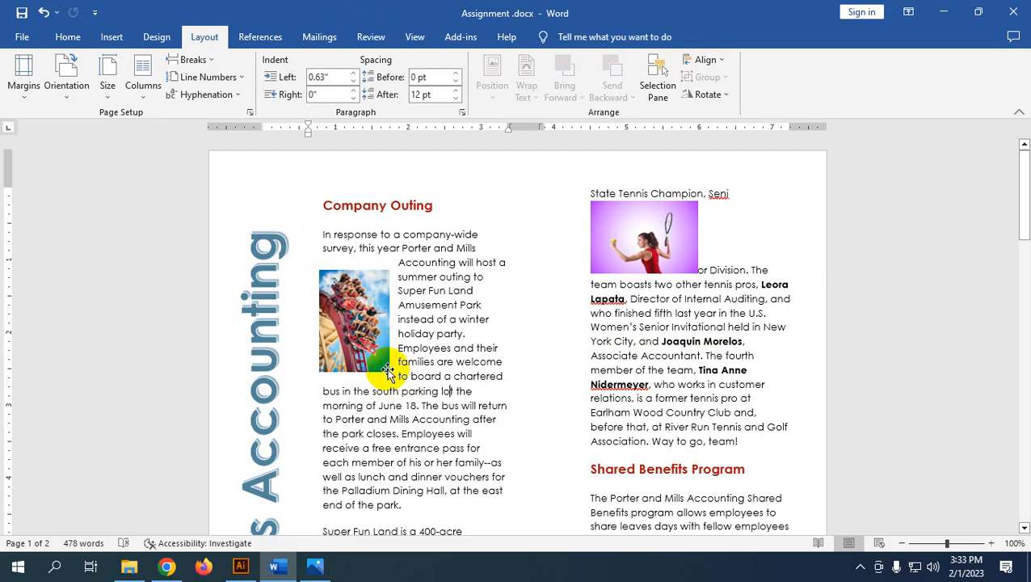
Set the tennis player picture's text wrapping to Tight and move it into the first paragraph of the Tennis Star article
scroll(485, 291, "down", 15)
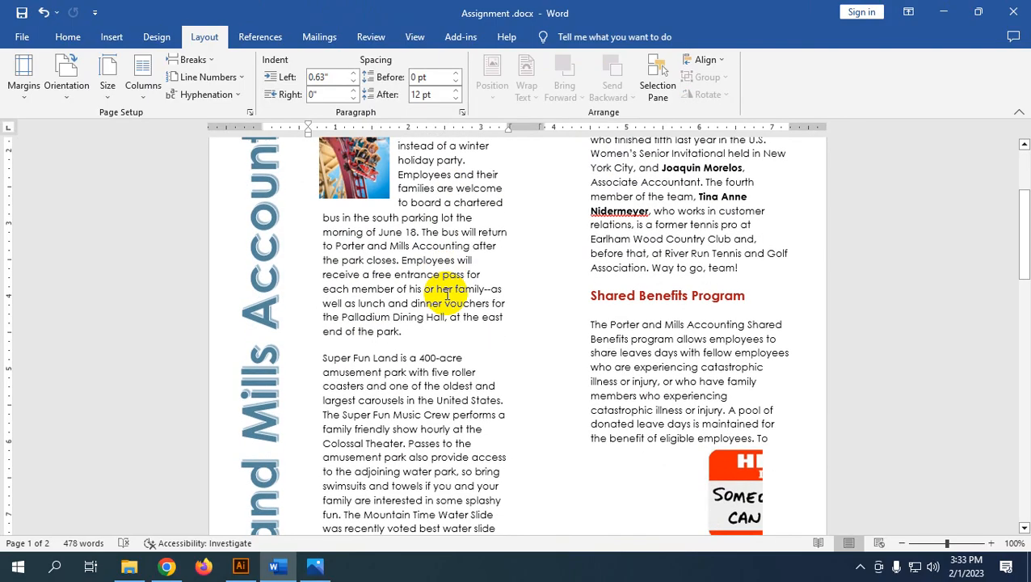
scroll(427, 333, "up", 15)
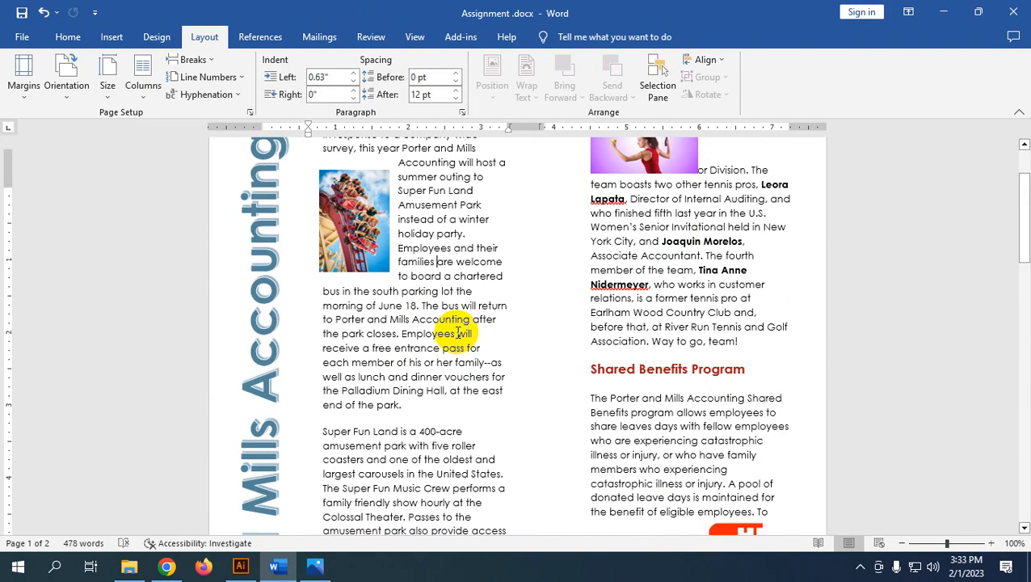
left_click(649, 238)
scroll(644, 234, "down", 3)
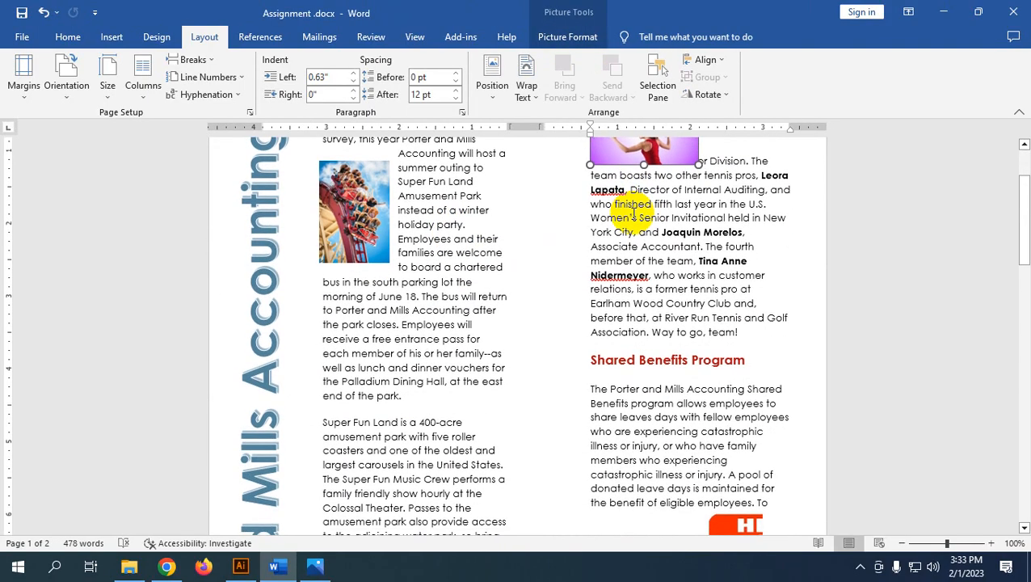
scroll(633, 208, "up", 3)
left_click(574, 37)
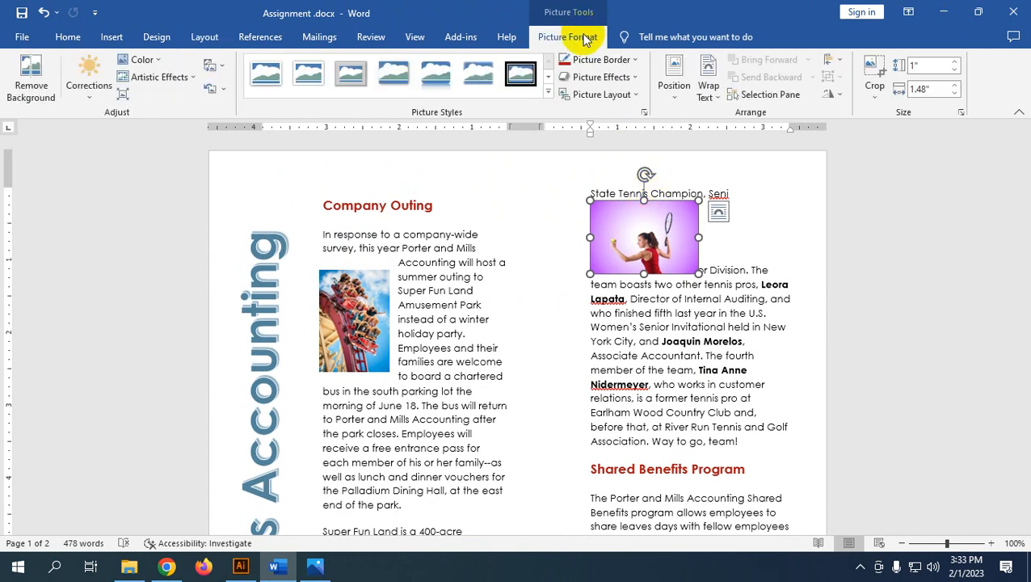
left_click(711, 93)
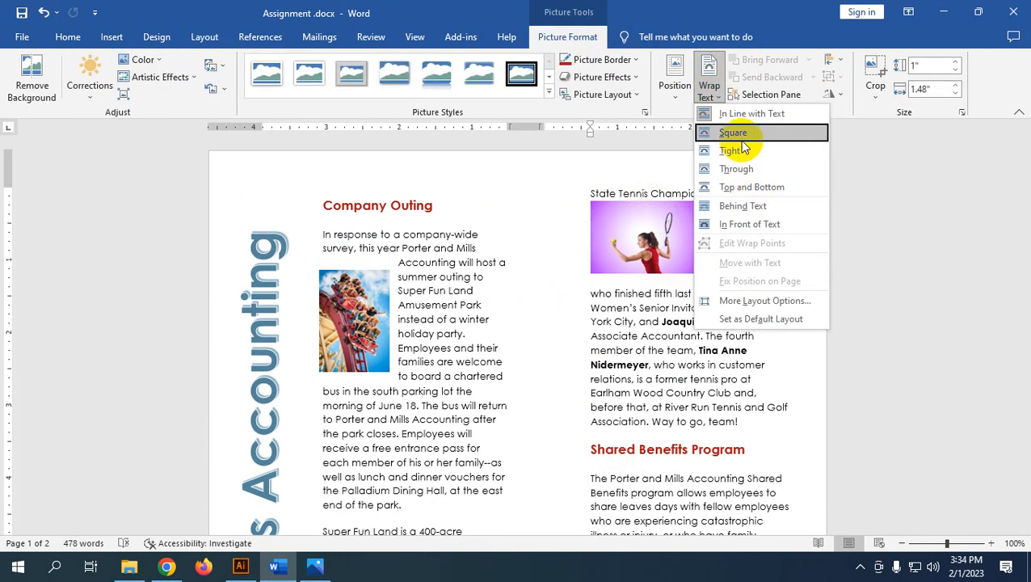
left_click(733, 150)
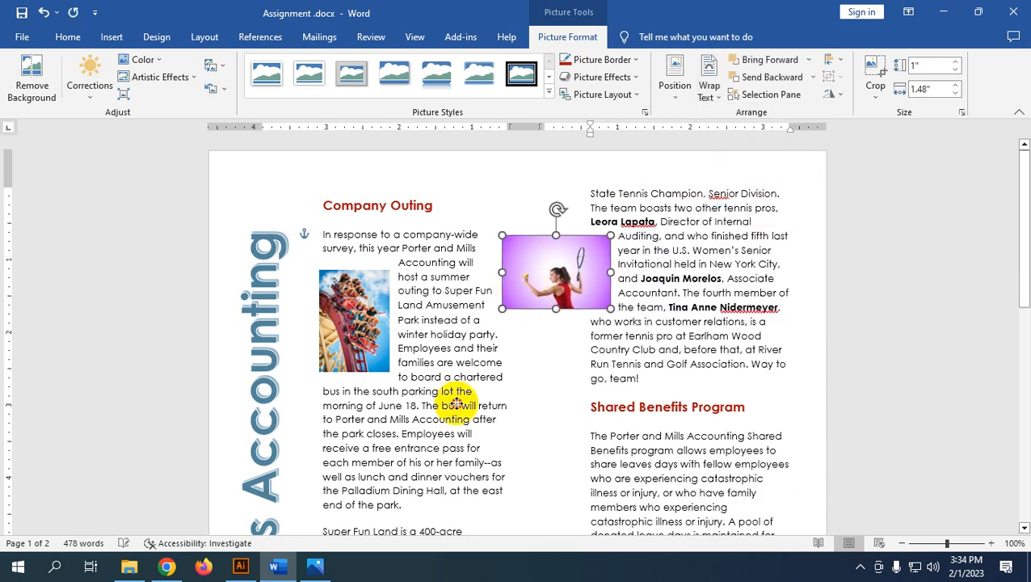
left_click_drag(456, 404, 392, 338)
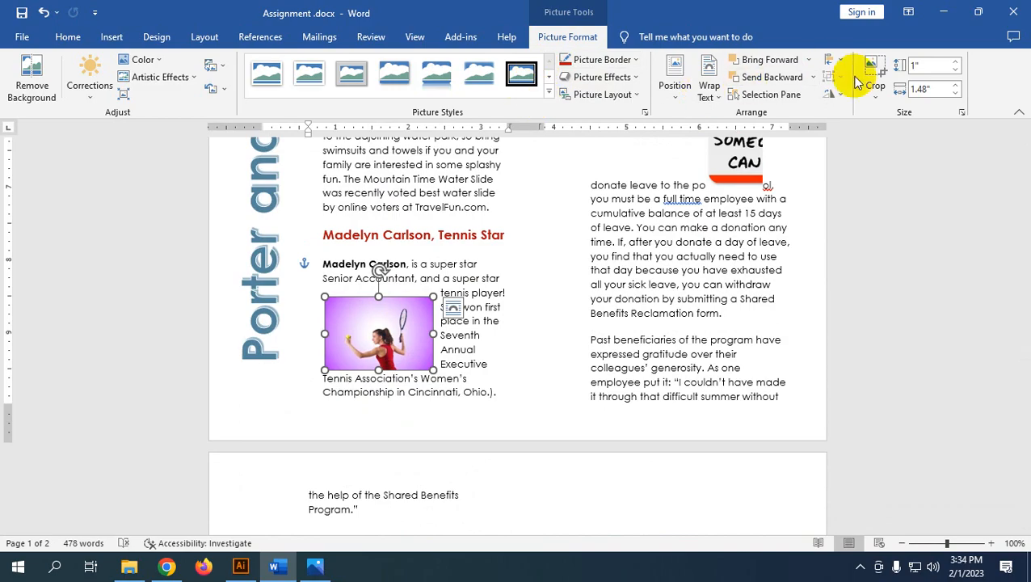
Crop both sides of the tennis player picture to a width of about 0.96 inches
left_click(879, 68)
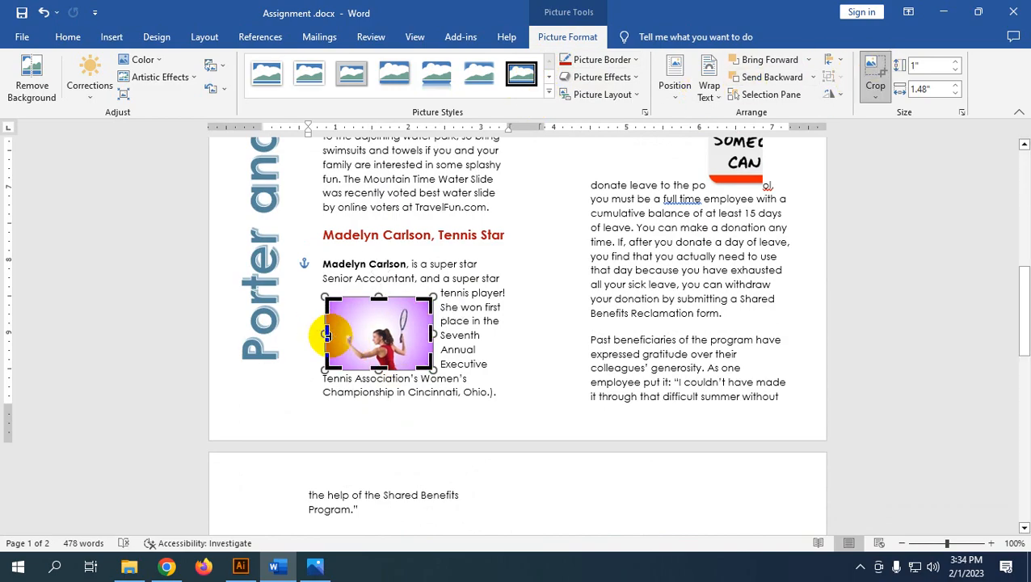
left_click_drag(343, 335, 345, 333)
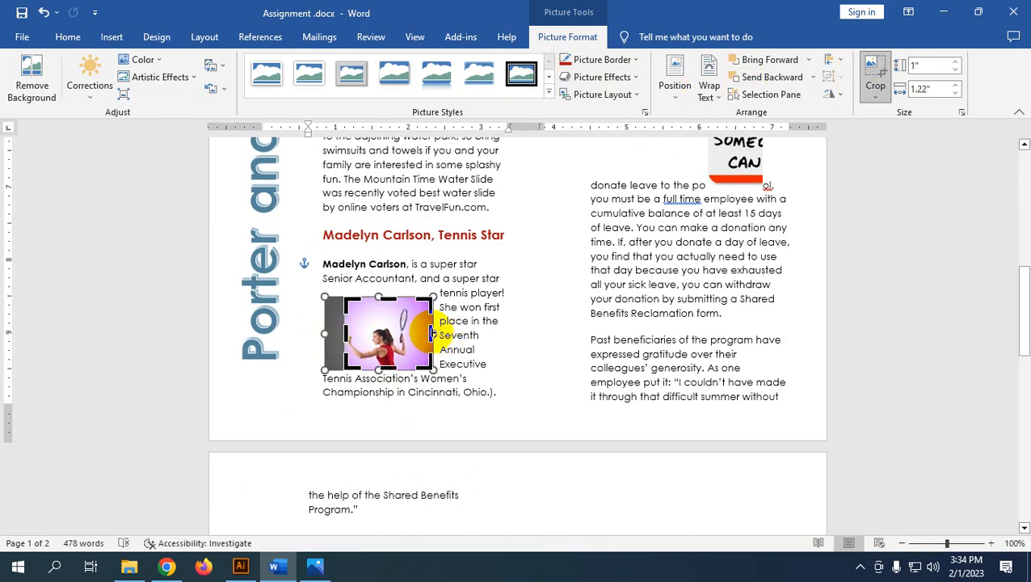
left_click_drag(432, 334, 413, 333)
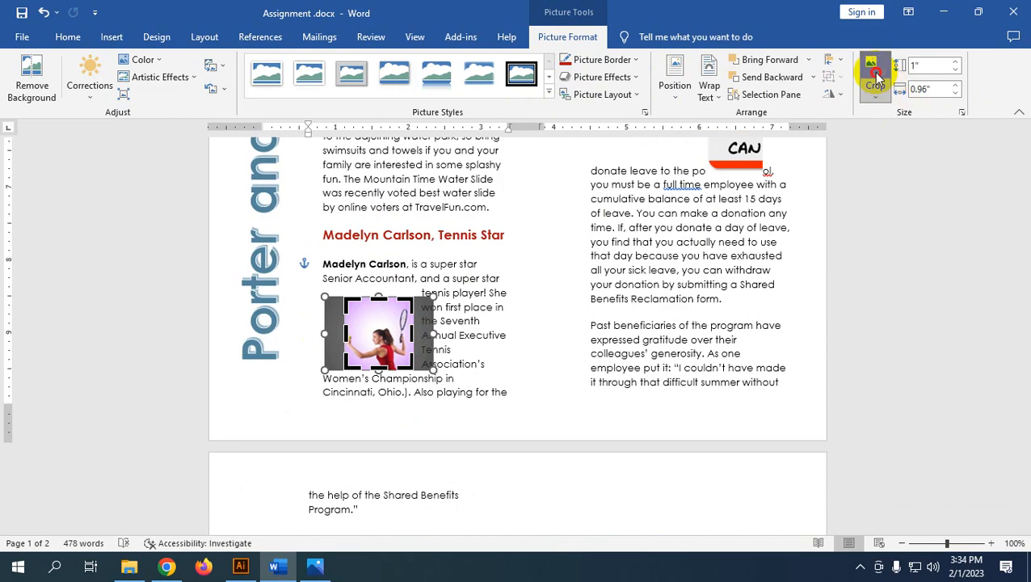
left_click(876, 77)
Flip the tennis player picture horizontally and move it to the column's left edge, below the article's second line
left_click(837, 96)
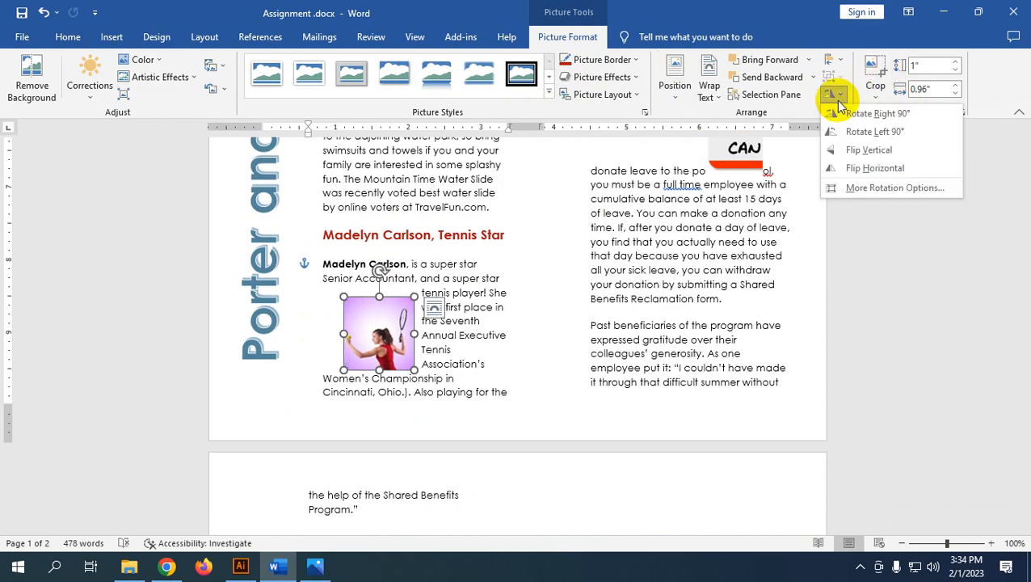
left_click(871, 170)
left_click_drag(394, 328, 370, 406)
Apply the Glow Edges artistic effect to the tennis player picture
left_click(161, 78)
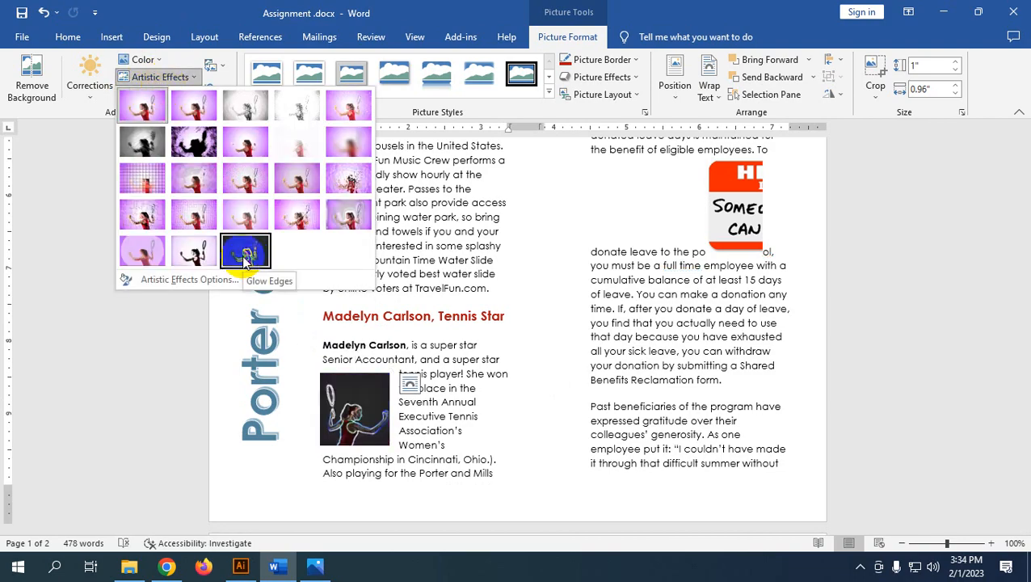
key("Escape")
left_click(398, 408)
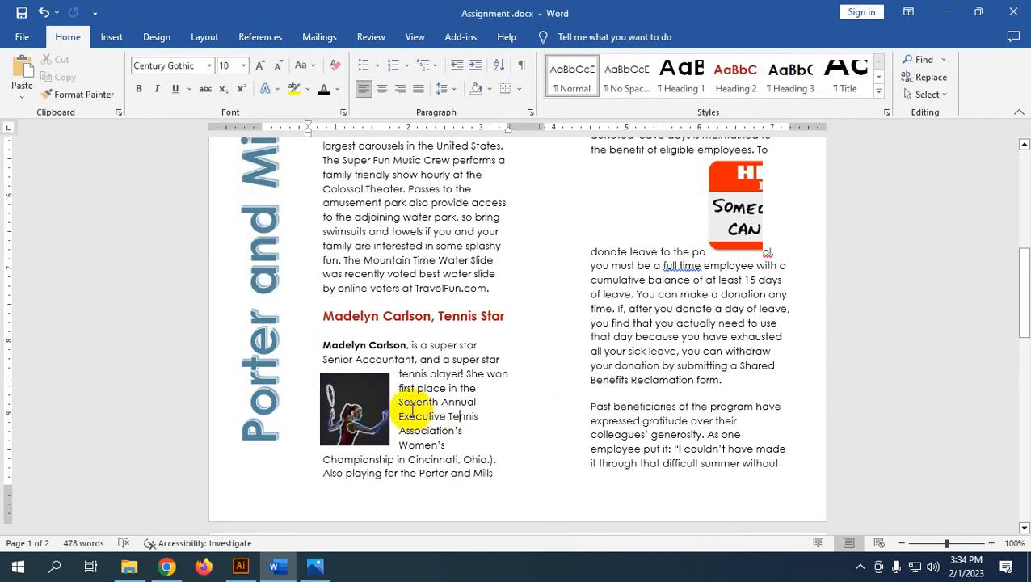
Examine Instruction.jpeg in the photo viewer for the heading shading, page border and picture callouts
left_click(315, 567)
scroll(669, 320, "down", 3)
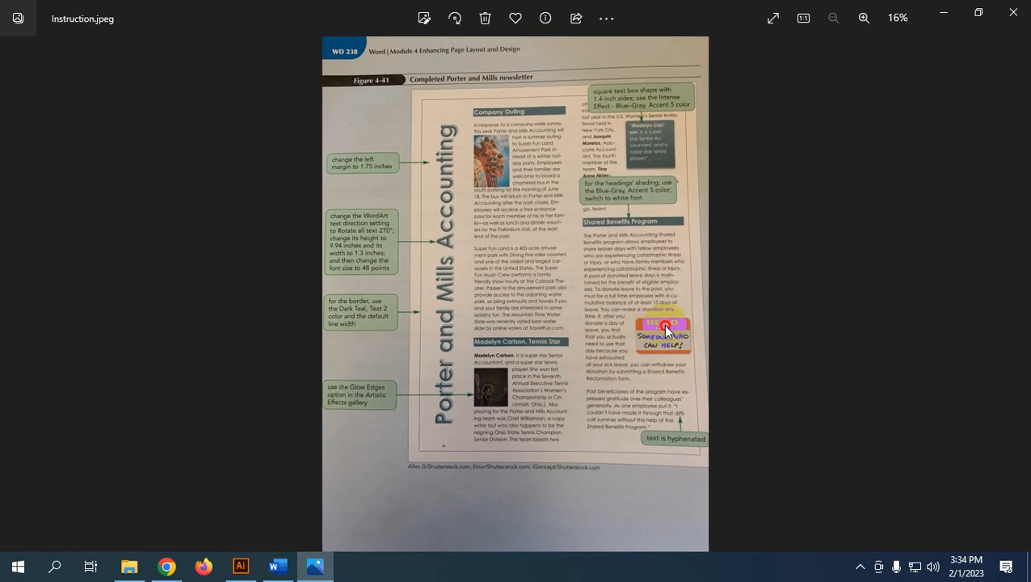
scroll(656, 311, "up", 1)
left_click_drag(635, 121, 626, 204)
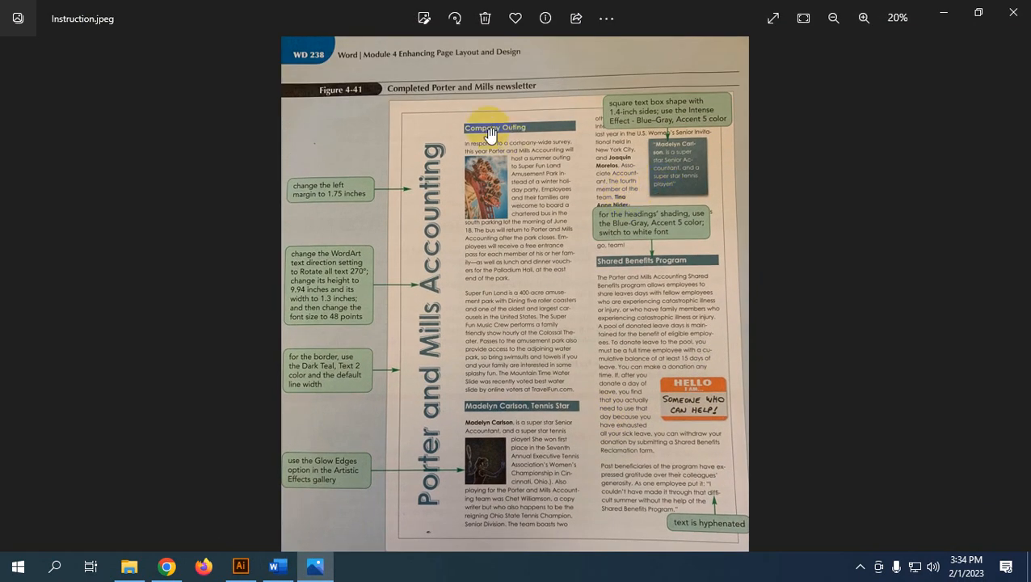
scroll(489, 134, "up", 5)
scroll(475, 162, "down", 3)
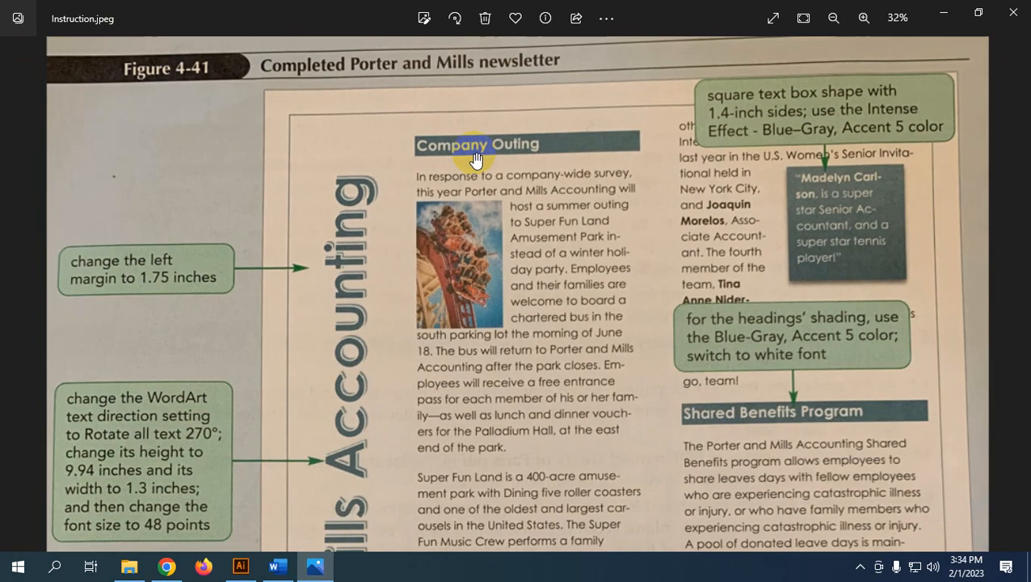
scroll(465, 185, "down", 3)
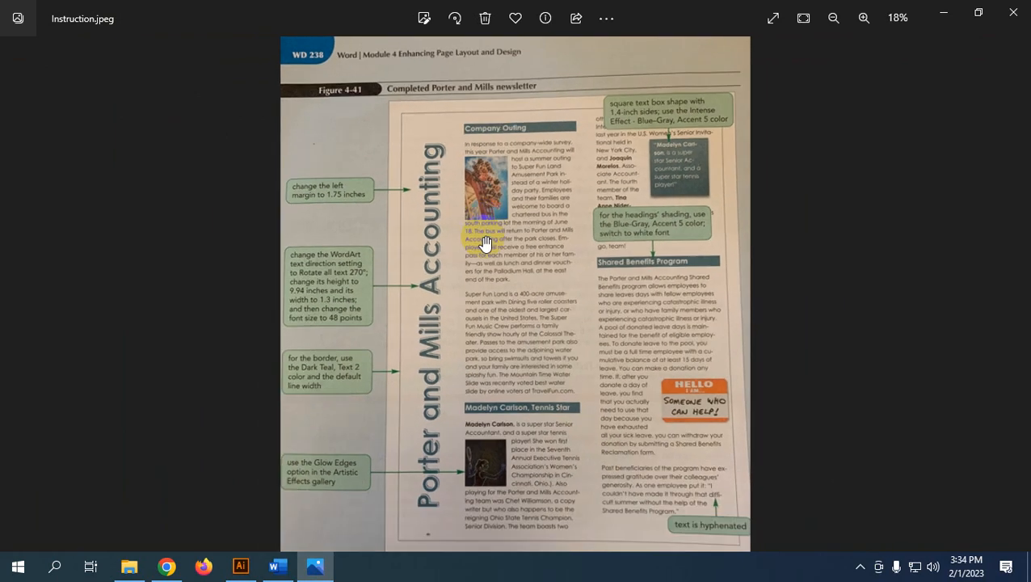
scroll(506, 540, "up", 2)
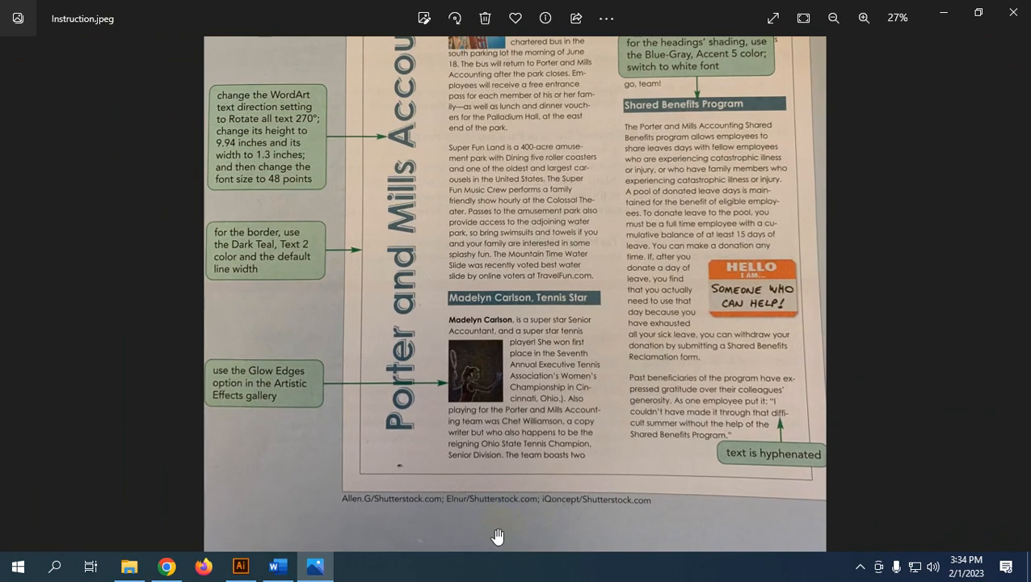
Return to Word and shade the Company Outing heading with Blue-Gray, Accent 5
left_click(275, 565)
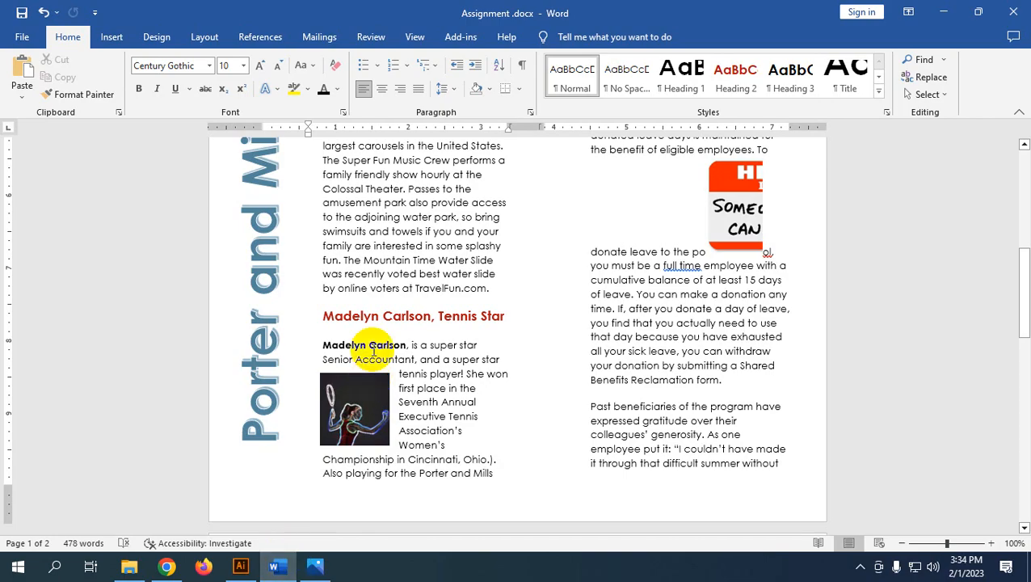
scroll(385, 323, "up", 5)
left_click(401, 177)
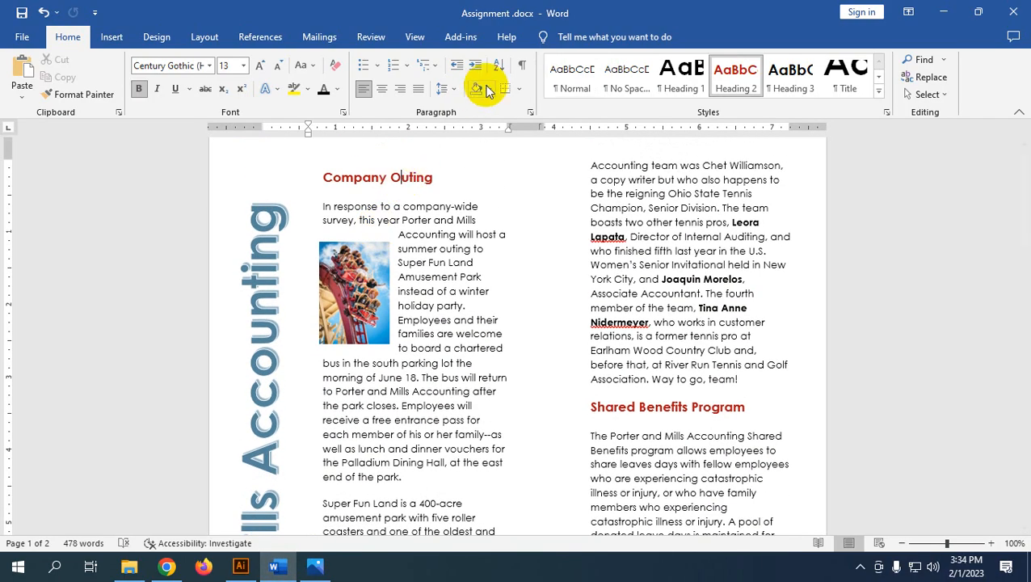
left_click(489, 91)
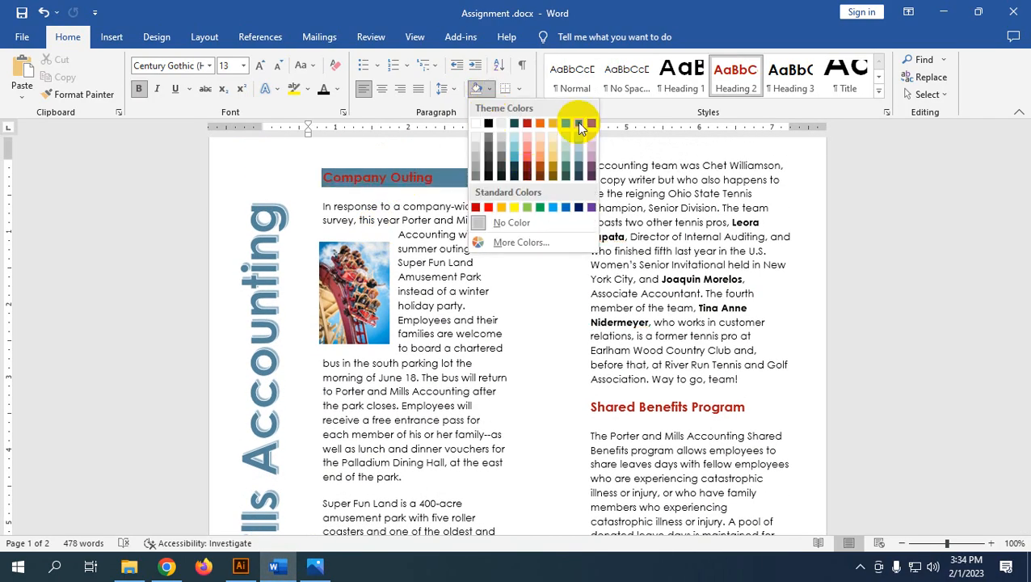
left_click(579, 123)
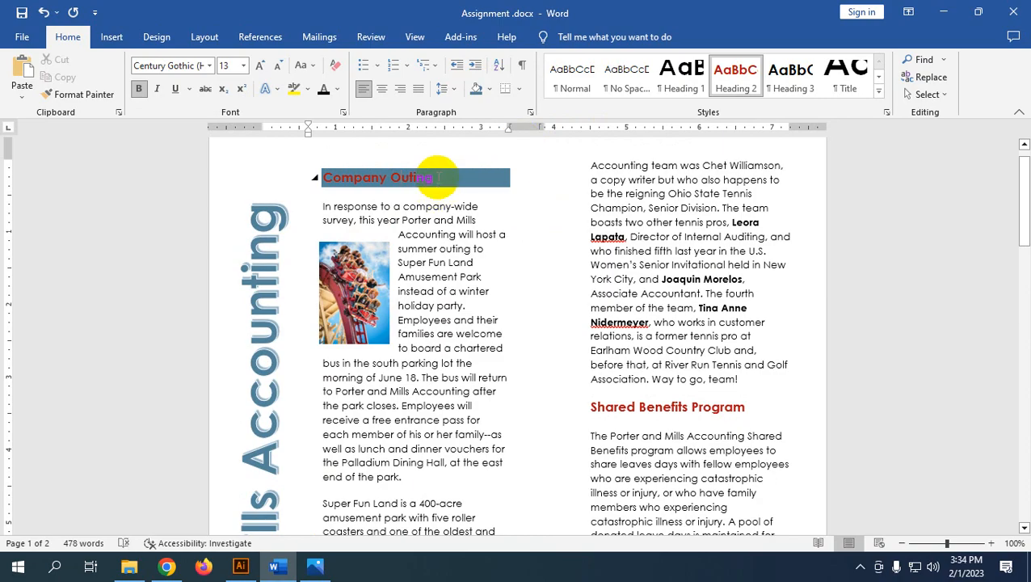
Change the Company Outing heading's font color to white
left_click_drag(438, 176, 315, 172)
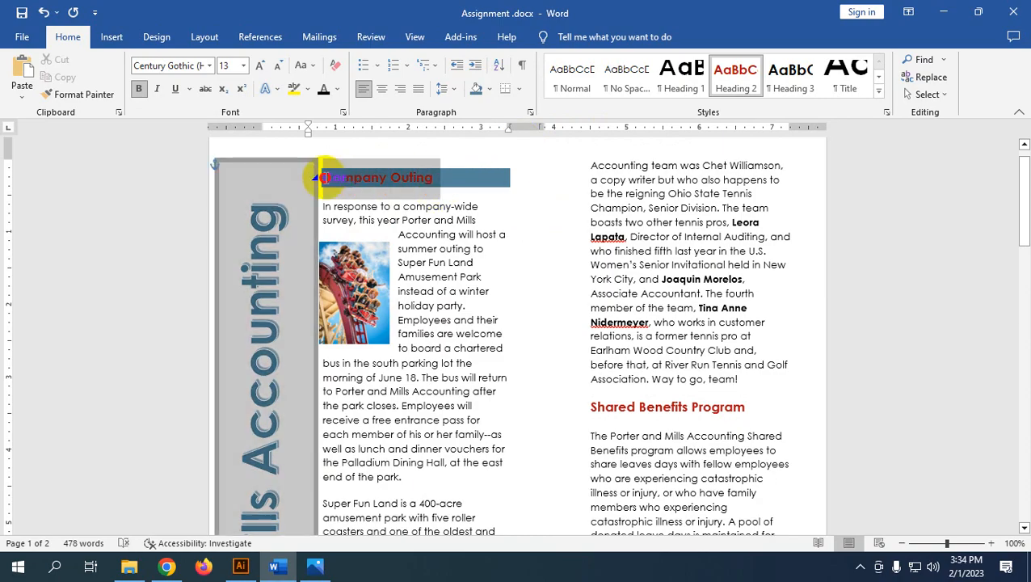
left_click(339, 91)
left_click(324, 141)
Shade the Tennis Star heading with Blue-Gray, Accent 5 and change its font color to white
scroll(374, 318, "down", 12)
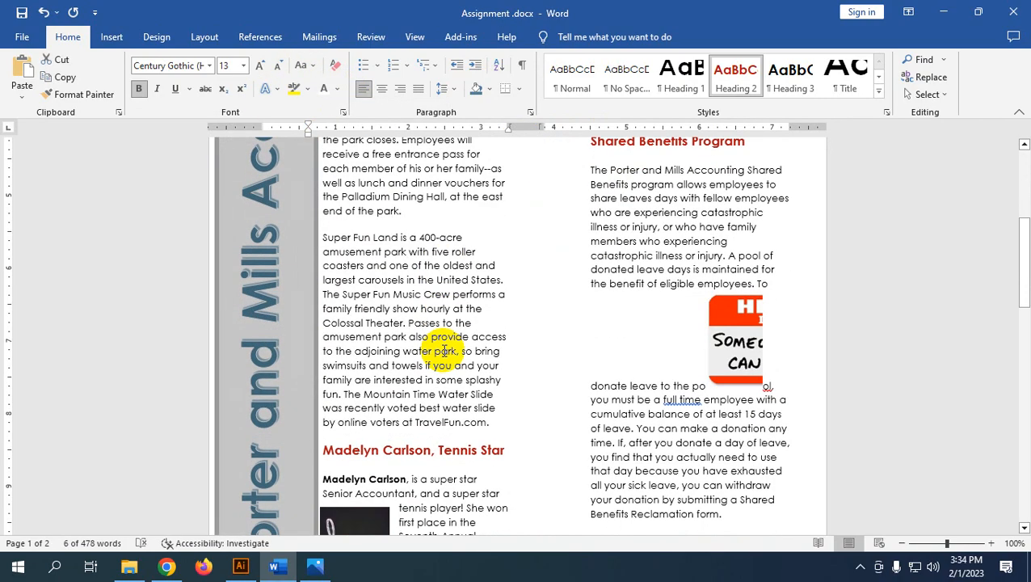
left_click(517, 249)
left_click_drag(469, 250, 318, 239)
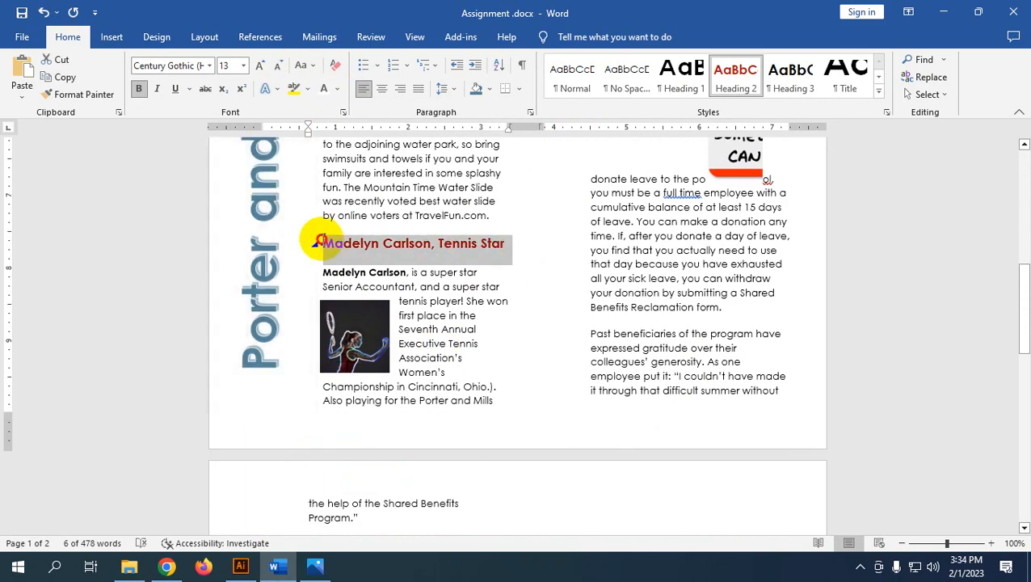
left_click(476, 90)
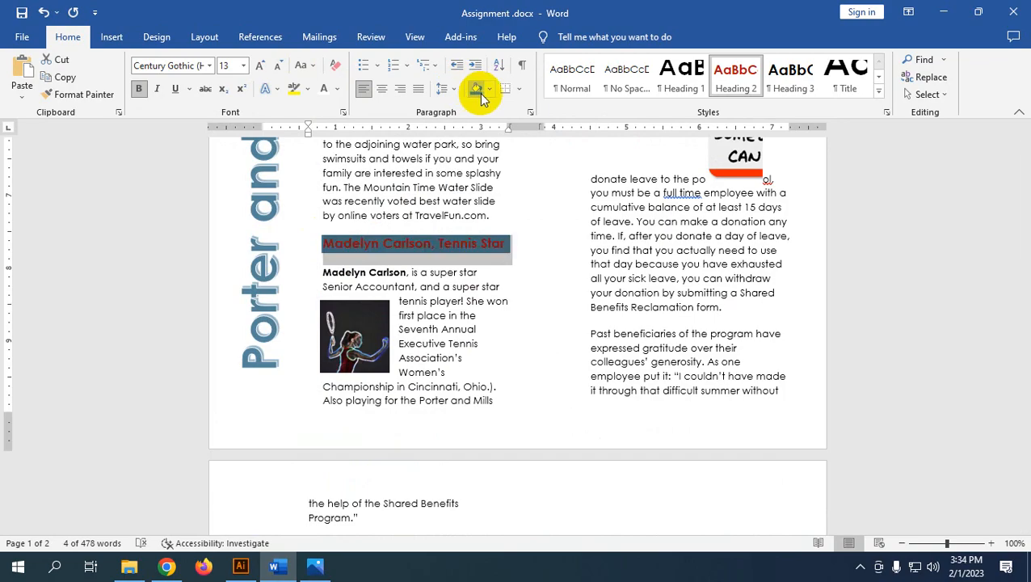
left_click(488, 89)
left_click(578, 129)
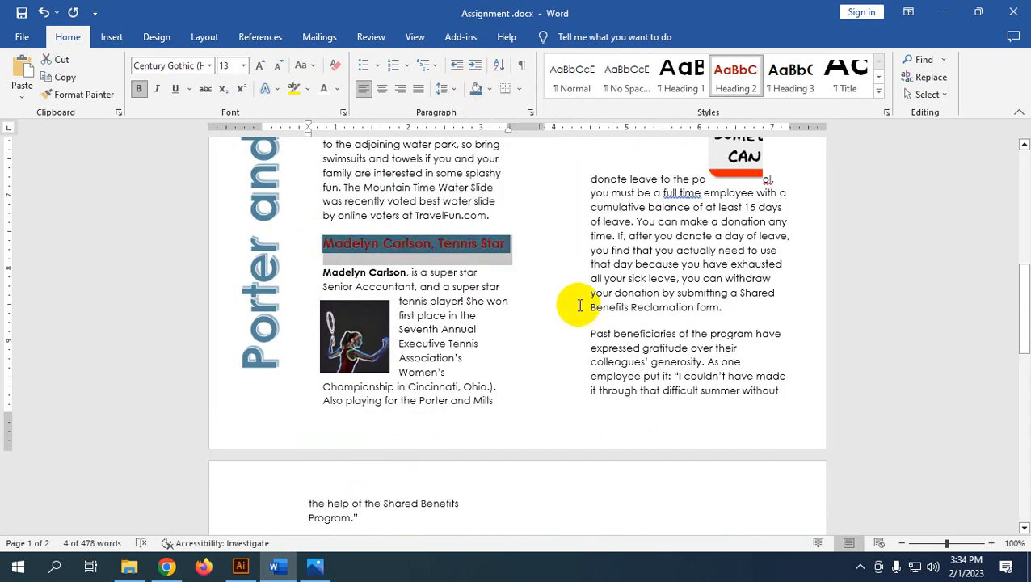
left_click(452, 361)
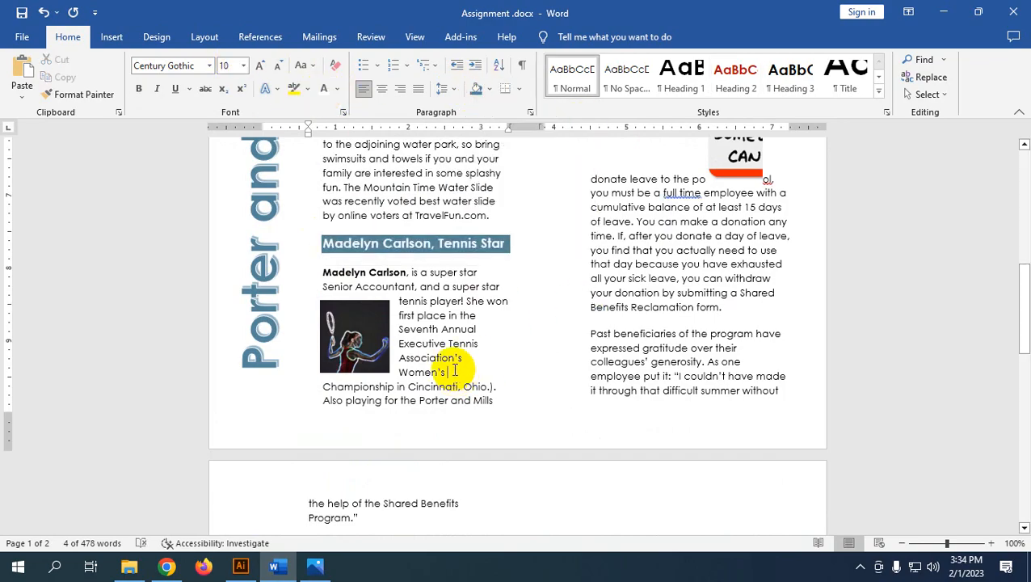
Shade the Shared Benefits Program heading with Blue-Gray, Accent 5 and change its font color to white
scroll(460, 339, "up", 10)
scroll(738, 260, "down", 5)
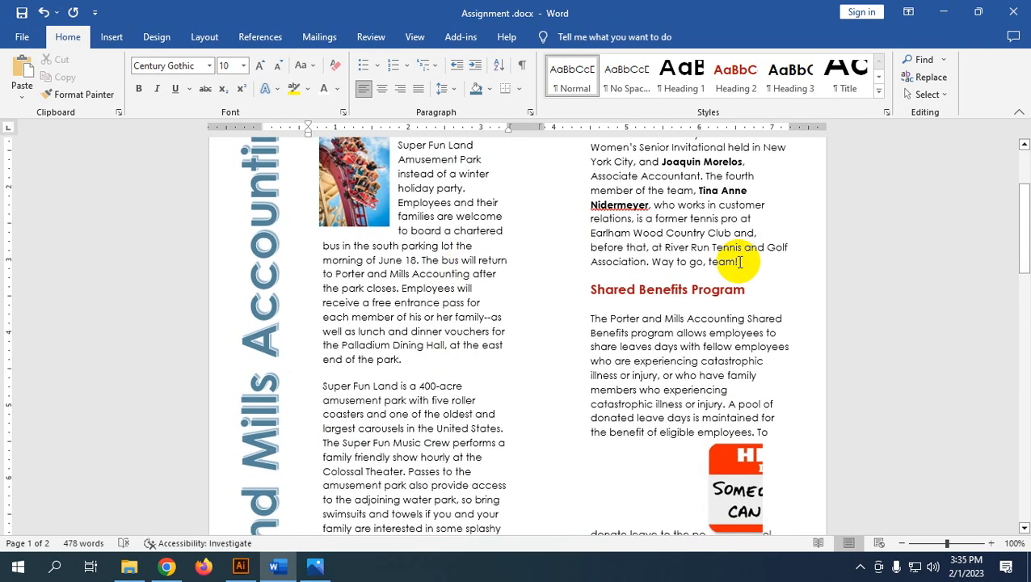
scroll(759, 291, "up", 2)
left_click(760, 291)
triple_click(670, 289)
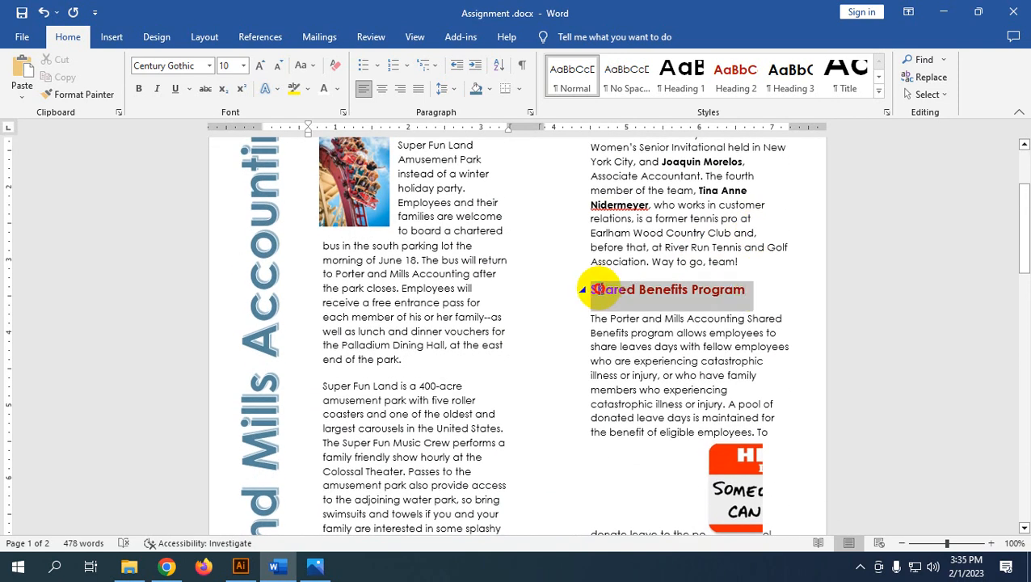
left_click(482, 90)
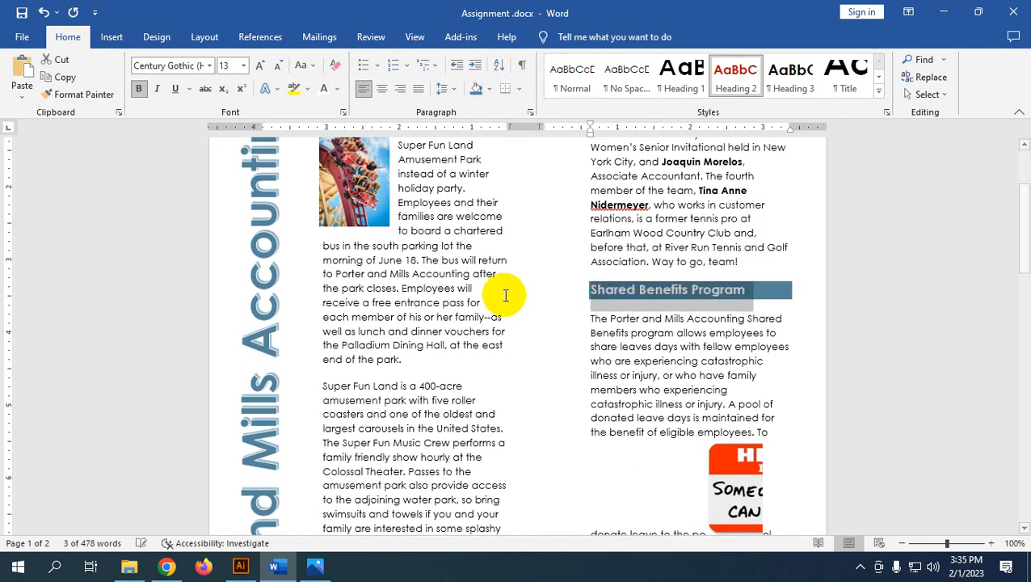
left_click(683, 373)
Review the shaded headings and check the page border callout in Instruction.jpeg
scroll(584, 333, "up", 3)
scroll(603, 367, "down", 12)
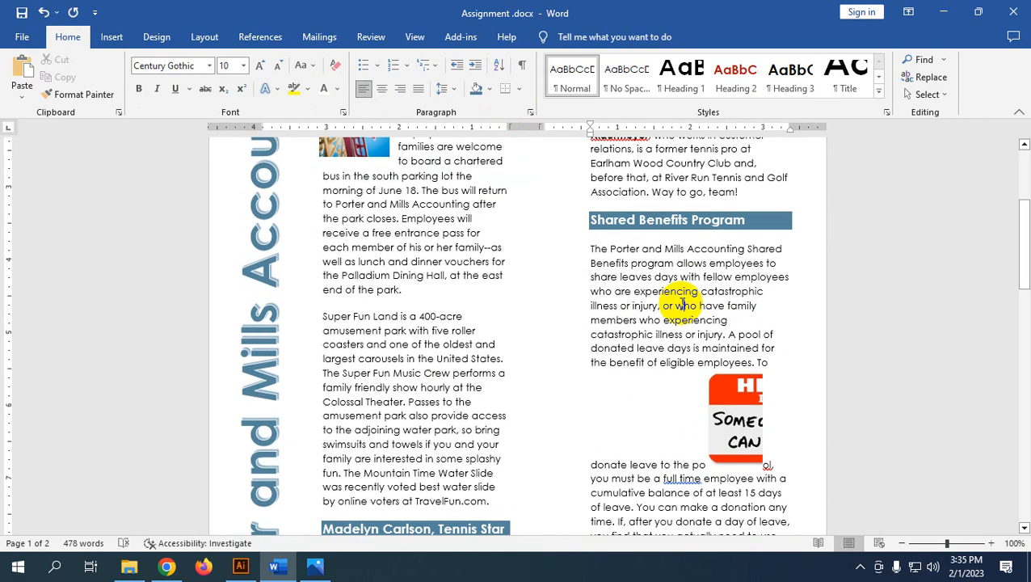
left_click(316, 568)
scroll(263, 309, "up", 3)
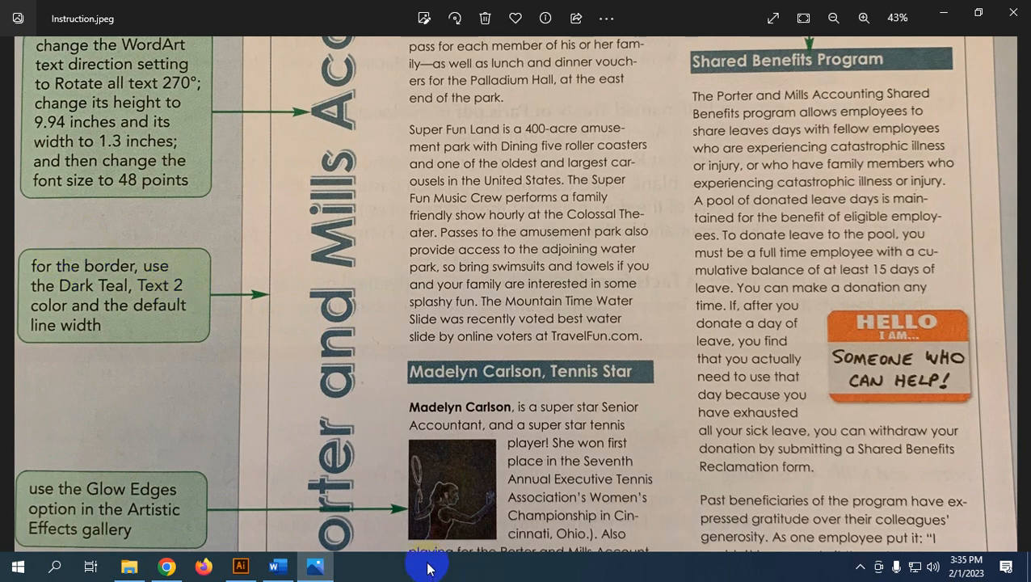
Return to Word and try to add a page border by setting only its color to Dark Teal, Text 2
left_click(278, 566)
left_click(157, 37)
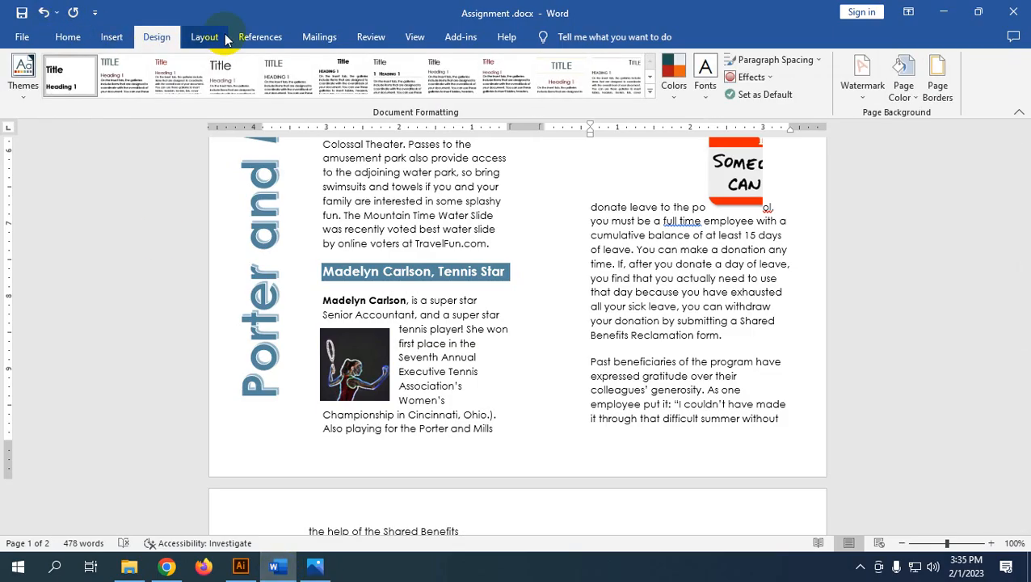
left_click(215, 39)
left_click(157, 36)
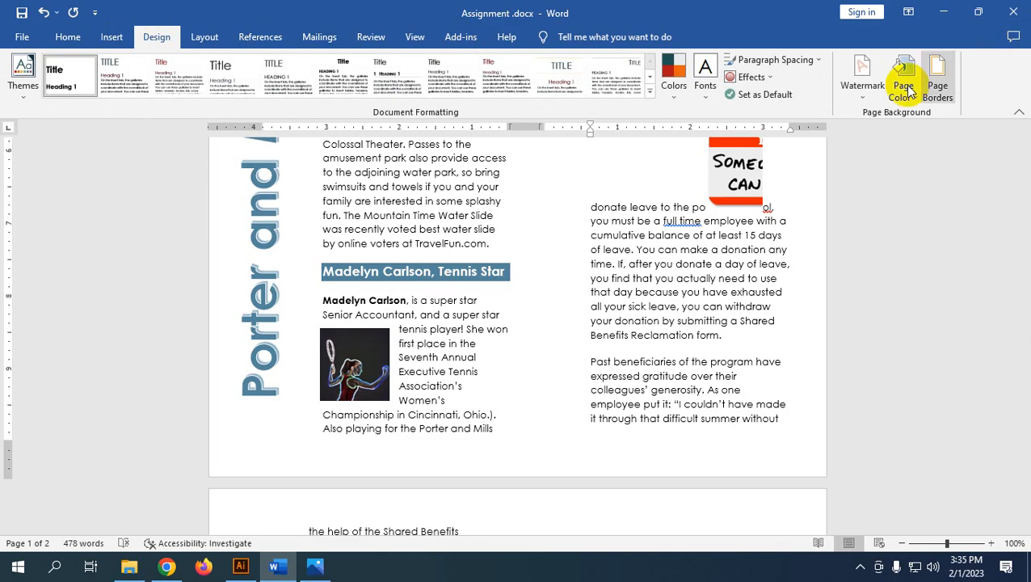
left_click(936, 74)
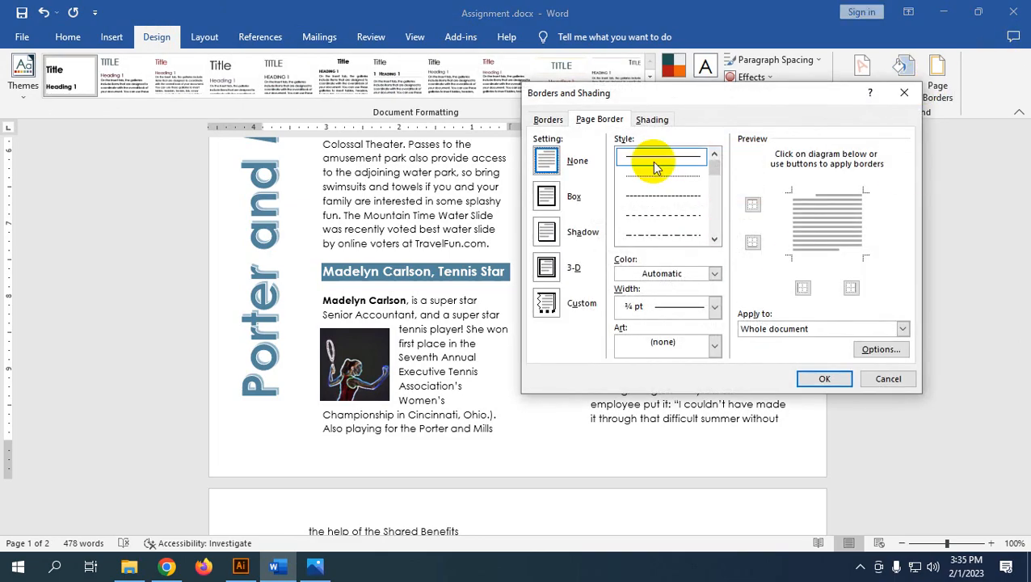
left_click(715, 273)
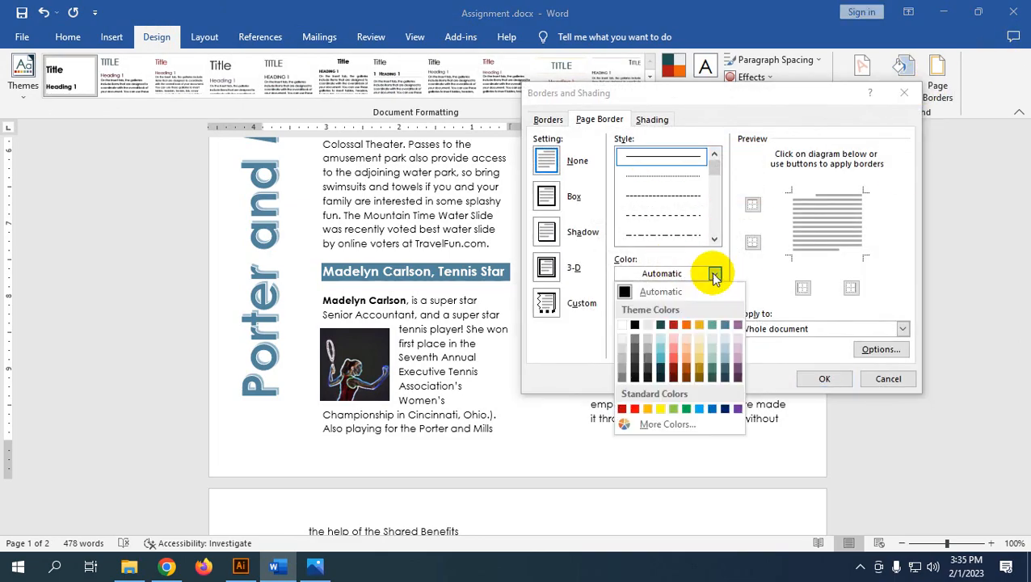
left_click(661, 326)
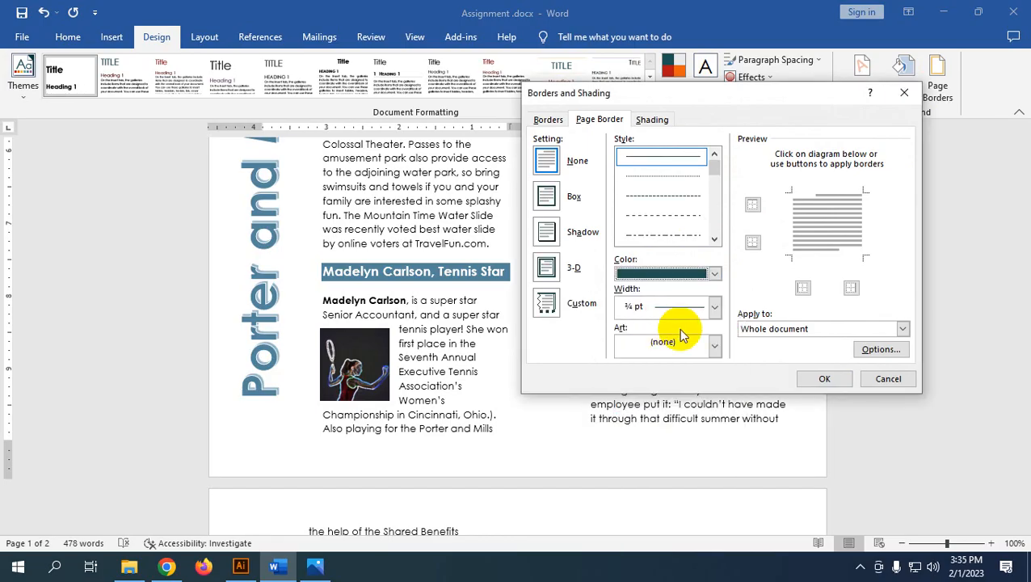
left_click(822, 378)
scroll(718, 437, "up", 10)
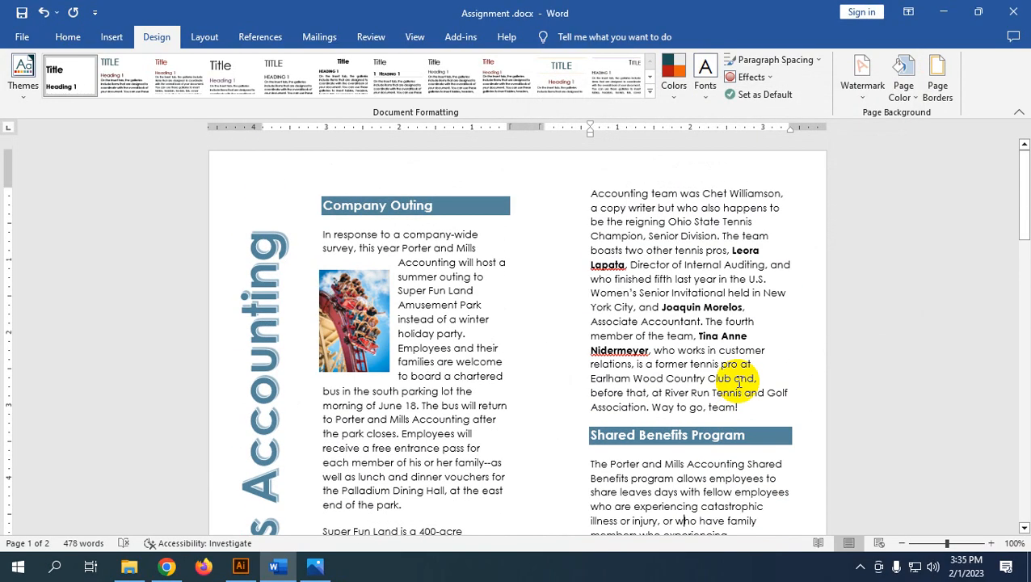
Add a Box page border in Dark Teal, Text 2 with the default line width to the whole document and review it on the pages
left_click(938, 94)
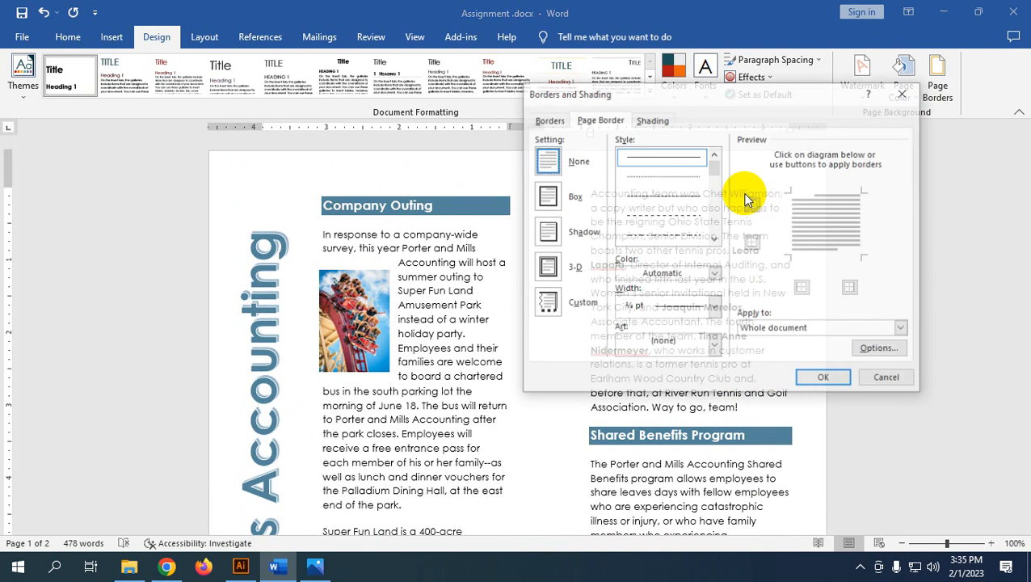
left_click(547, 198)
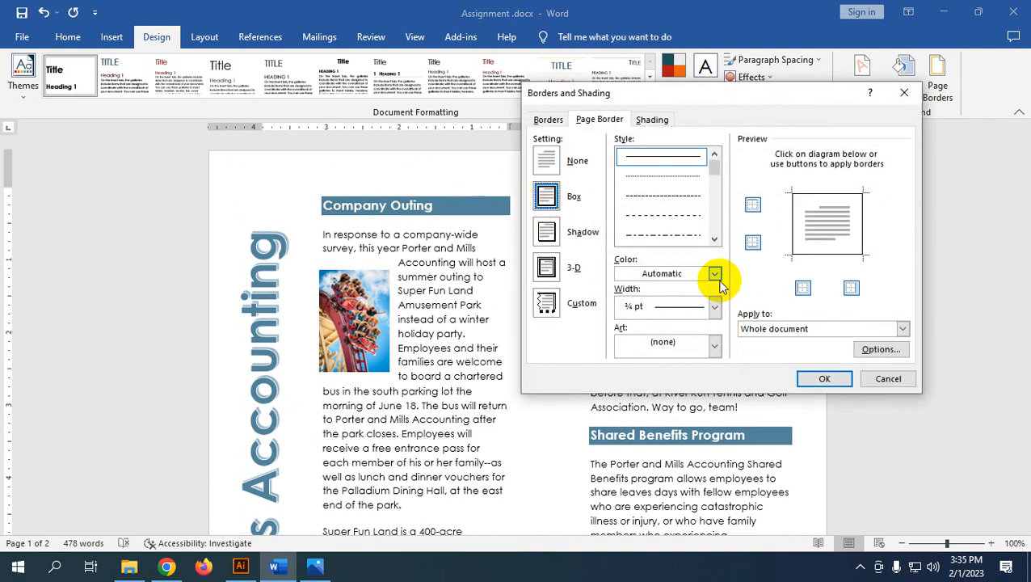
left_click(714, 274)
left_click(661, 327)
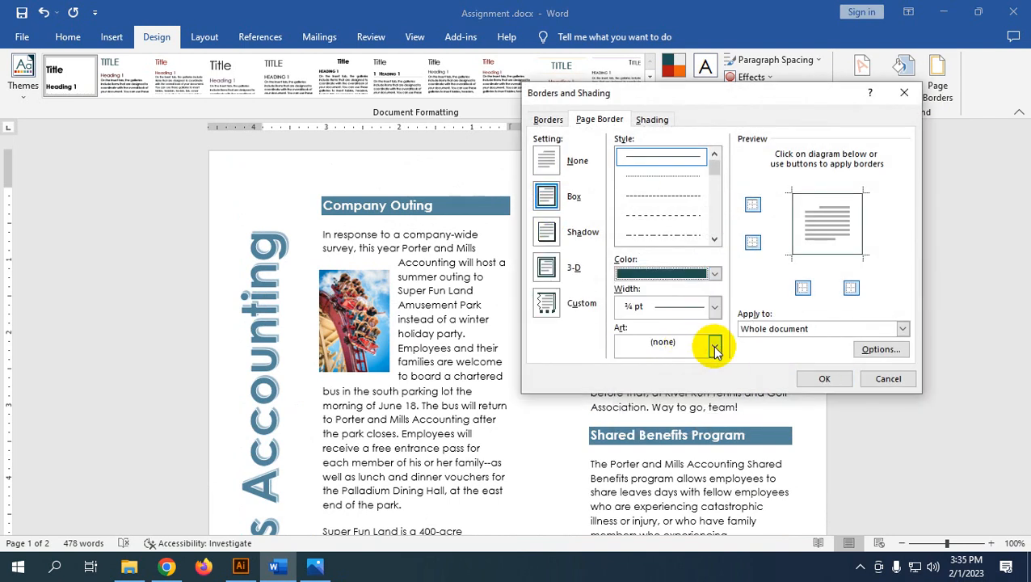
left_click(824, 378)
scroll(477, 452, "down", 10)
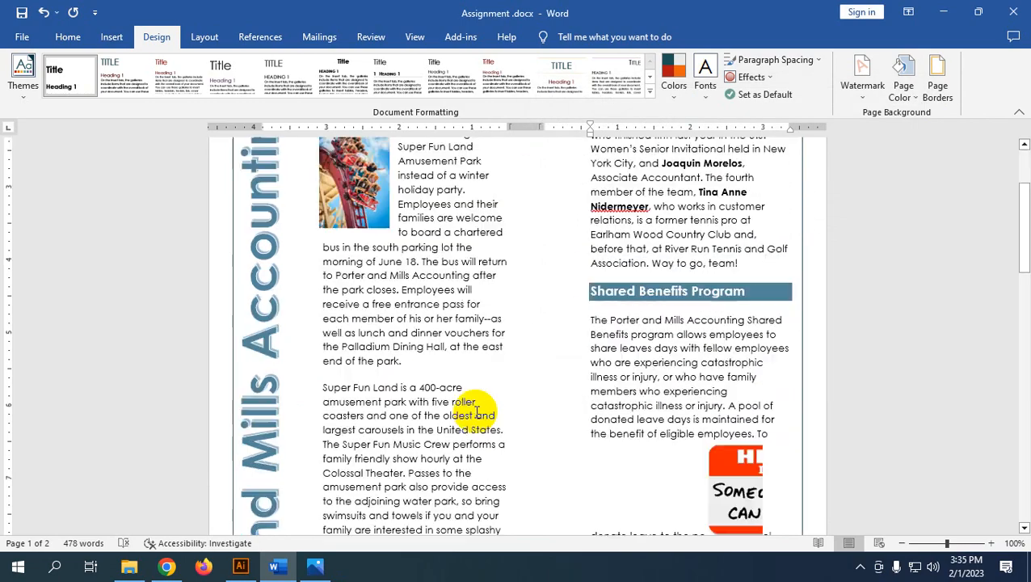
scroll(485, 449, "up", 12)
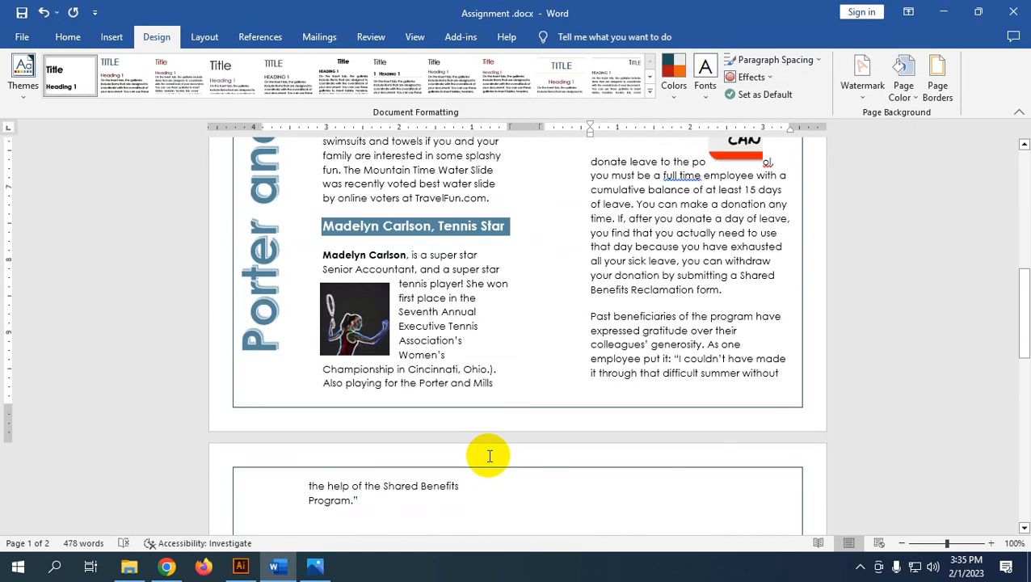
scroll(652, 396, "down", 7)
scroll(653, 396, "up", 3)
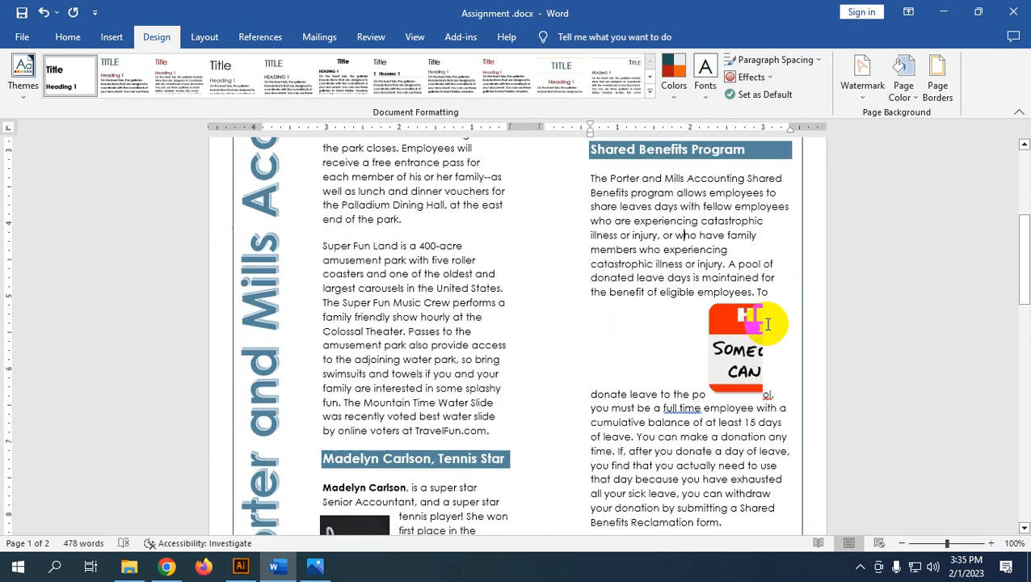
Select the cropped HELLO name-tag picture and check how it appears in Instruction.jpeg
left_click(758, 366)
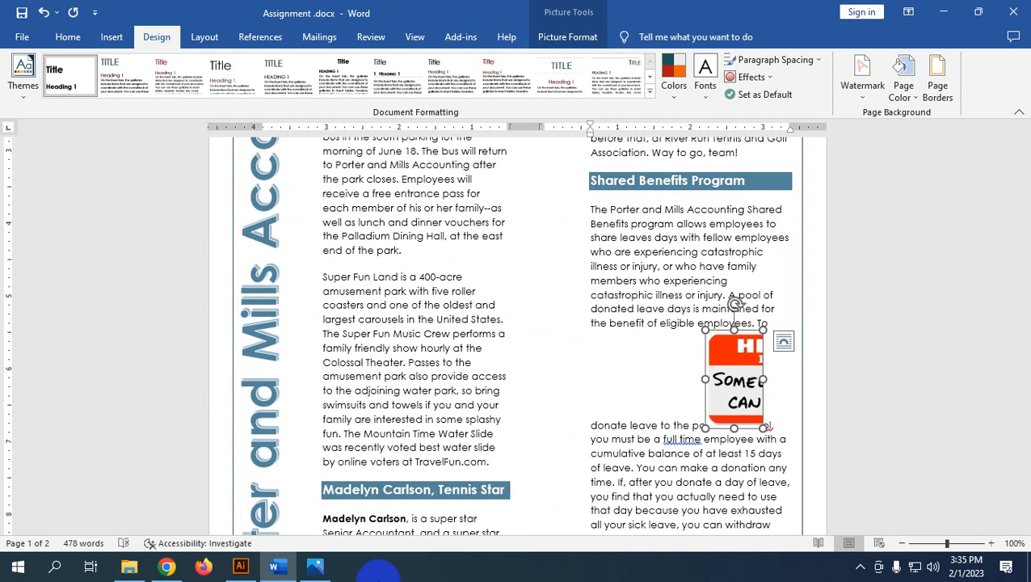
left_click(315, 566)
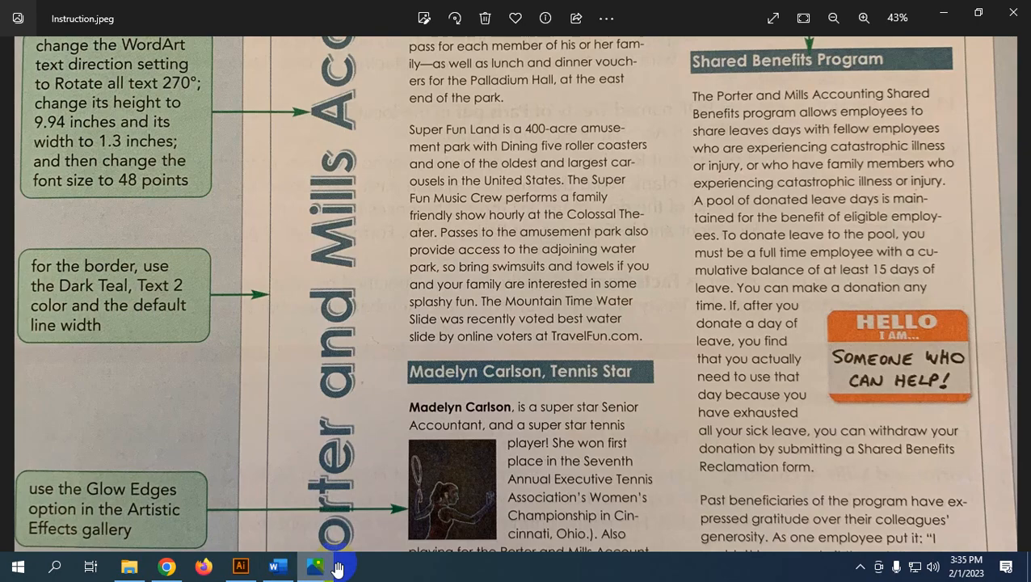
scroll(917, 329, "down", 2)
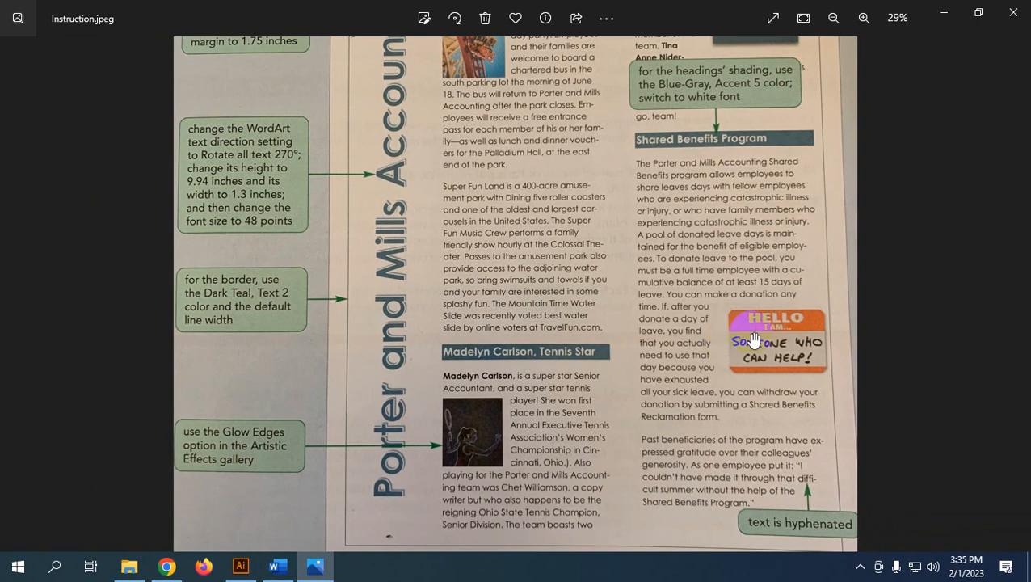
left_click(942, 18)
Extend the crop of the HELLO name-tag picture to its full width and shrink it to about 0.89 by 1.28 inches
left_click(567, 34)
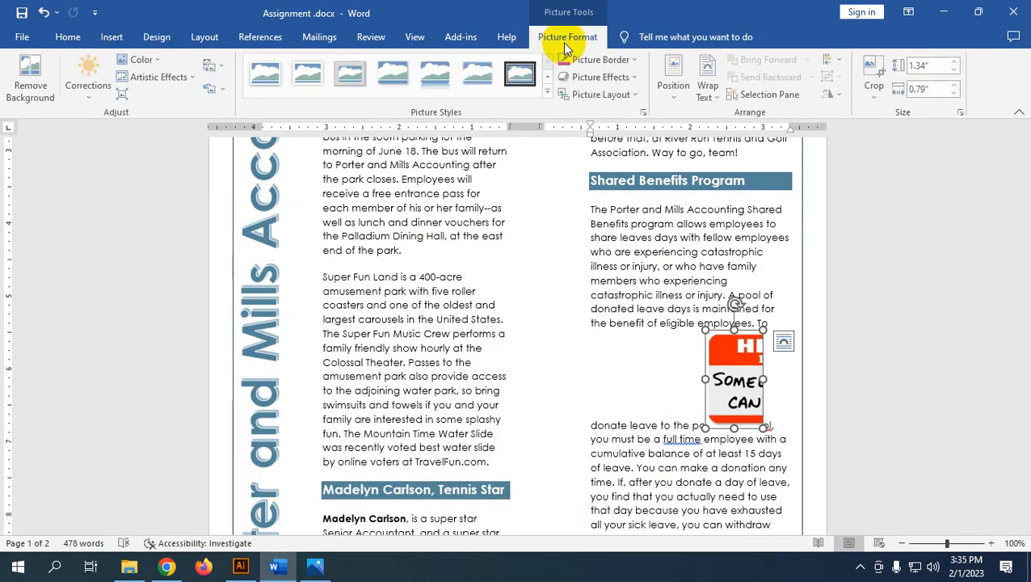
left_click(876, 73)
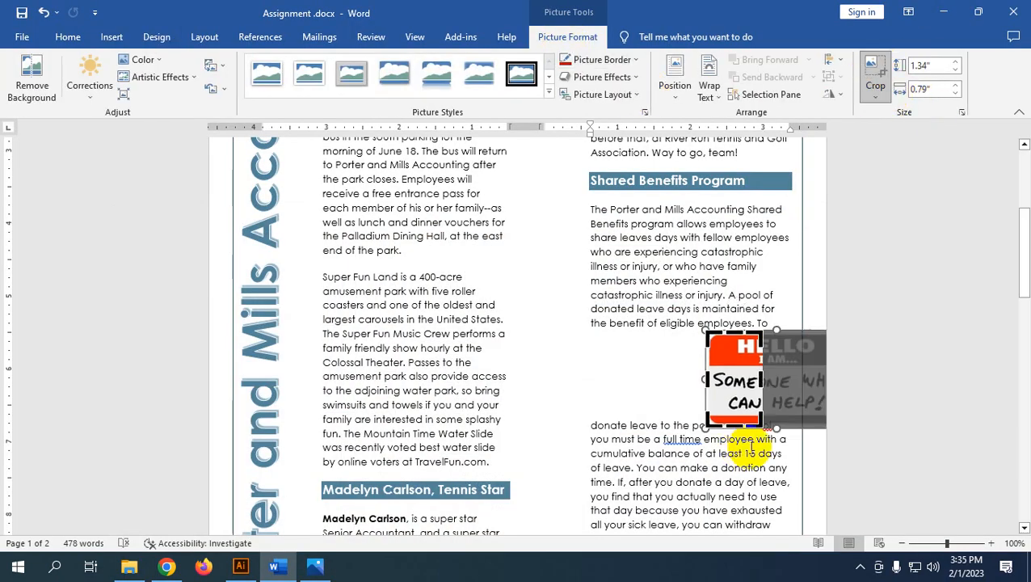
left_click_drag(761, 377, 864, 374)
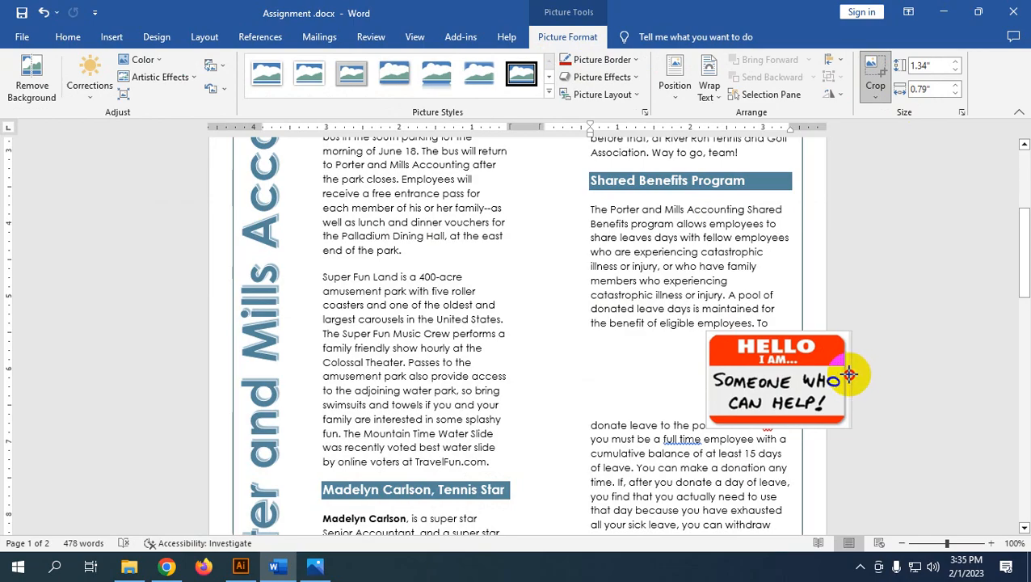
left_click_drag(847, 374, 729, 389)
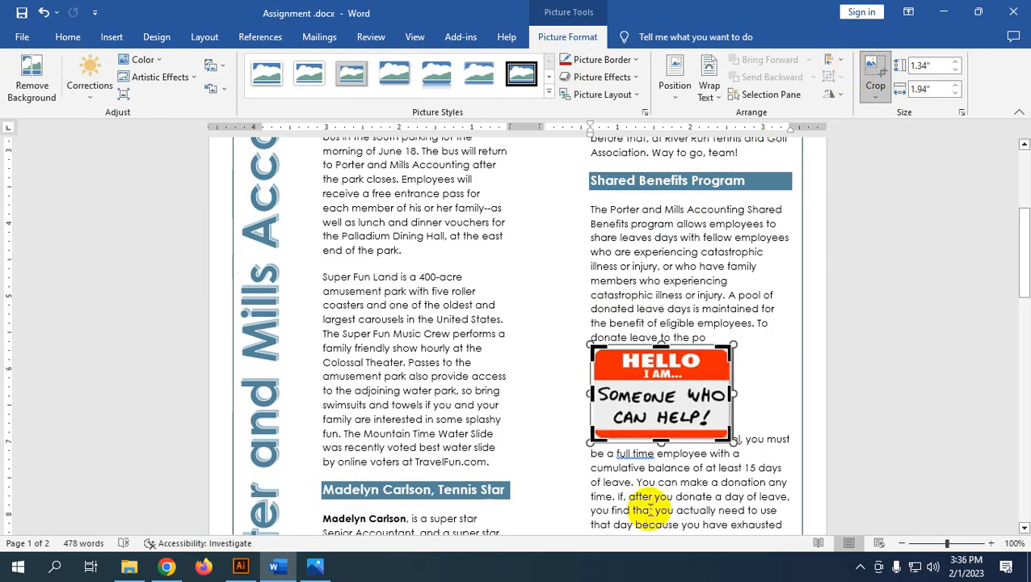
left_click(875, 85)
left_click(874, 76)
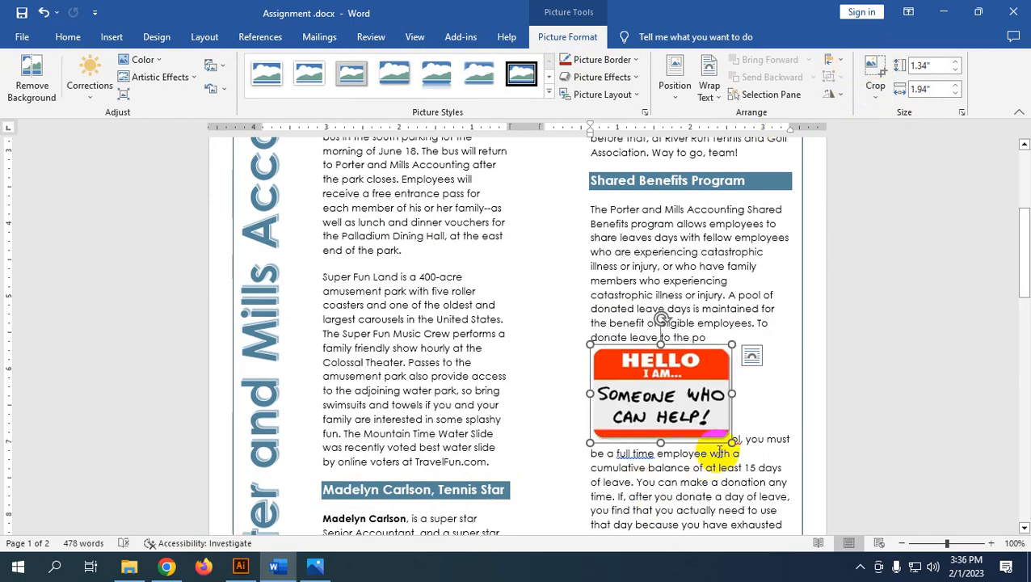
left_click_drag(729, 442, 683, 404)
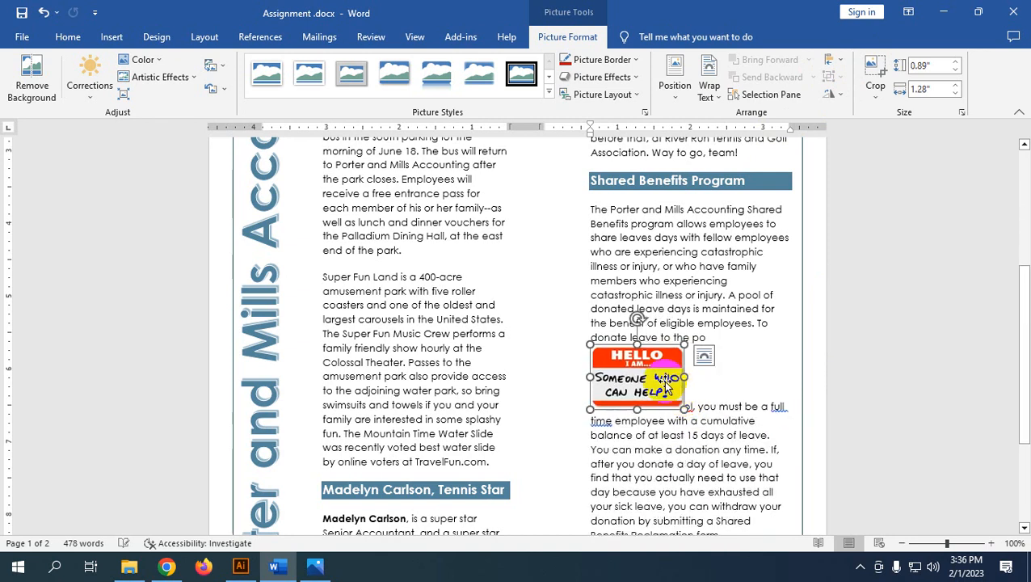
left_click(762, 339)
Set the HELLO picture's text wrapping to Through and move it to the right edge of the second column
left_click(639, 375)
left_click(709, 85)
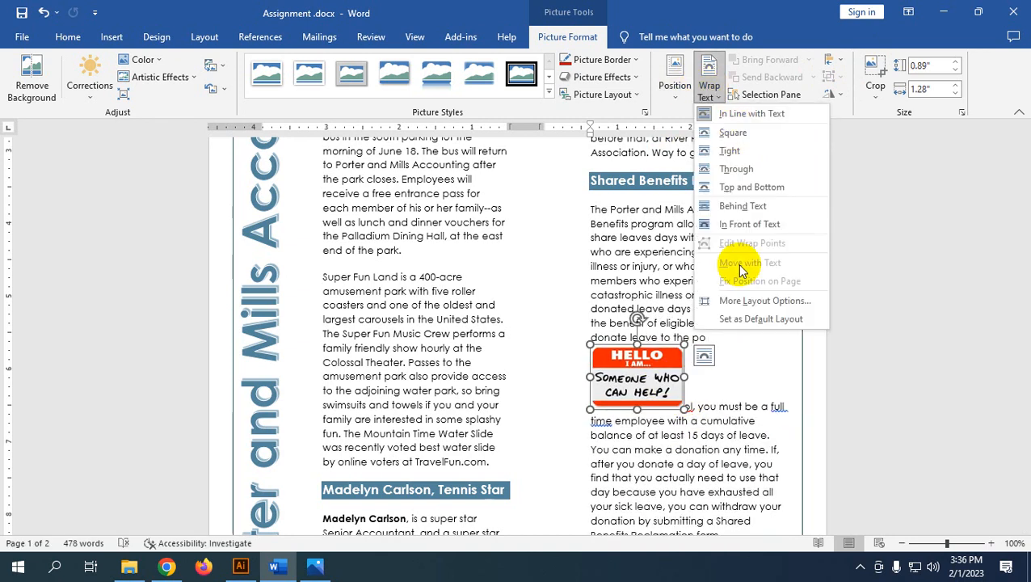
left_click(736, 169)
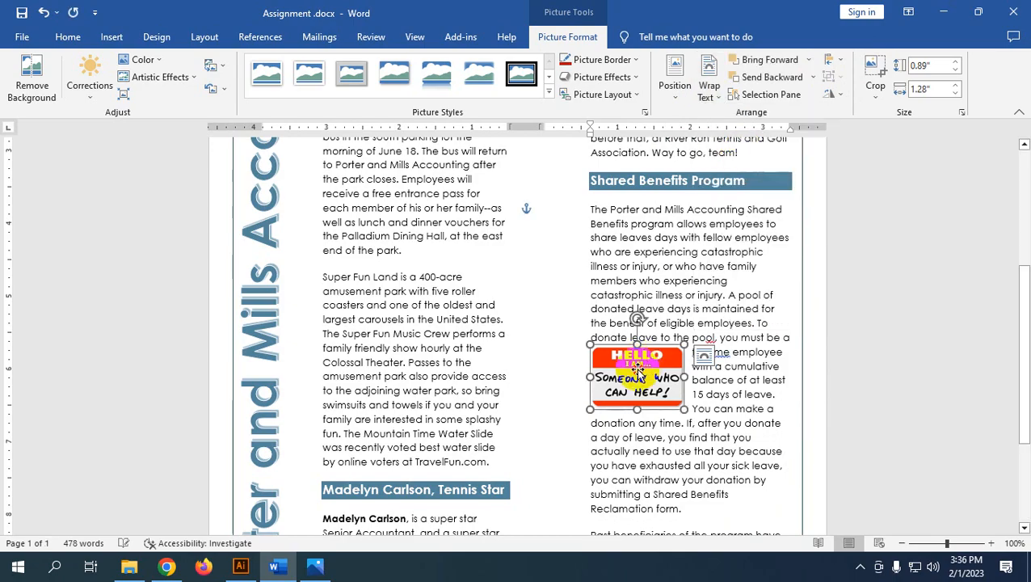
left_click_drag(662, 364, 732, 363)
scroll(371, 436, "down", 4)
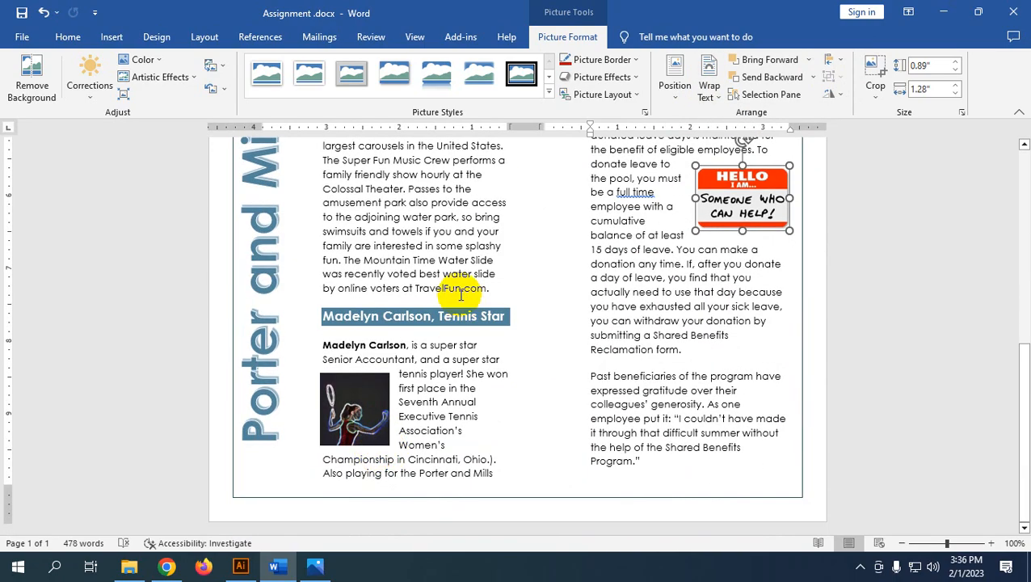
scroll(464, 289, "down", 3, "ctrl")
scroll(471, 295, "up", 4)
scroll(467, 322, "down", 2)
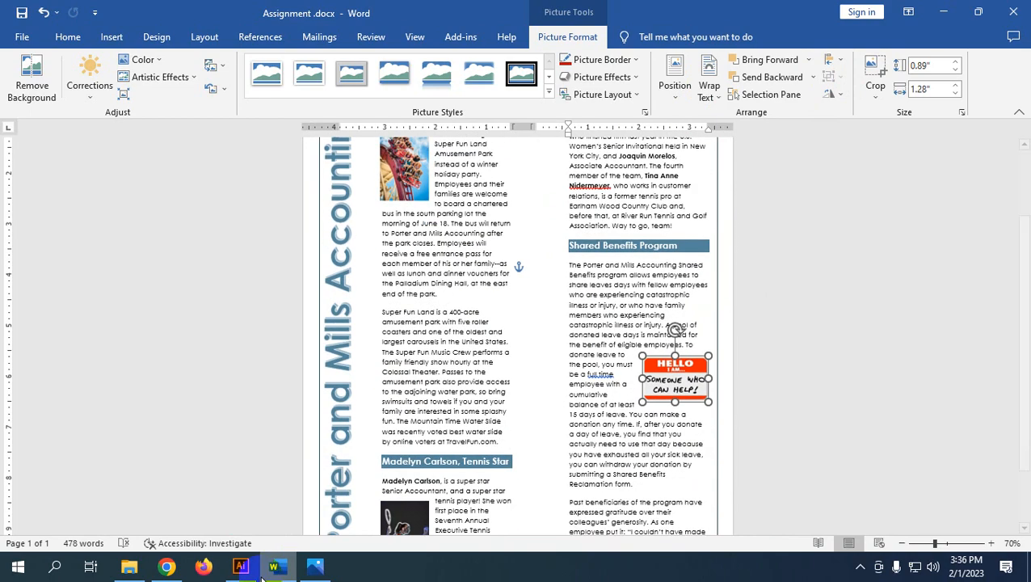
Check the hyphenation callout in Instruction.jpeg and set the Word document's hyphenation to Automatic
left_click(314, 568)
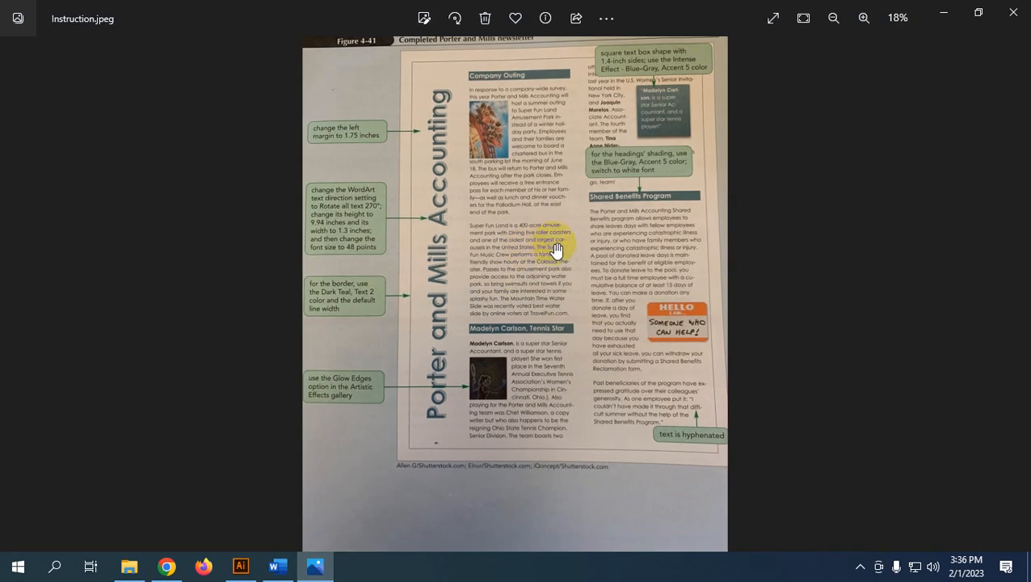
scroll(691, 475, "up", 4)
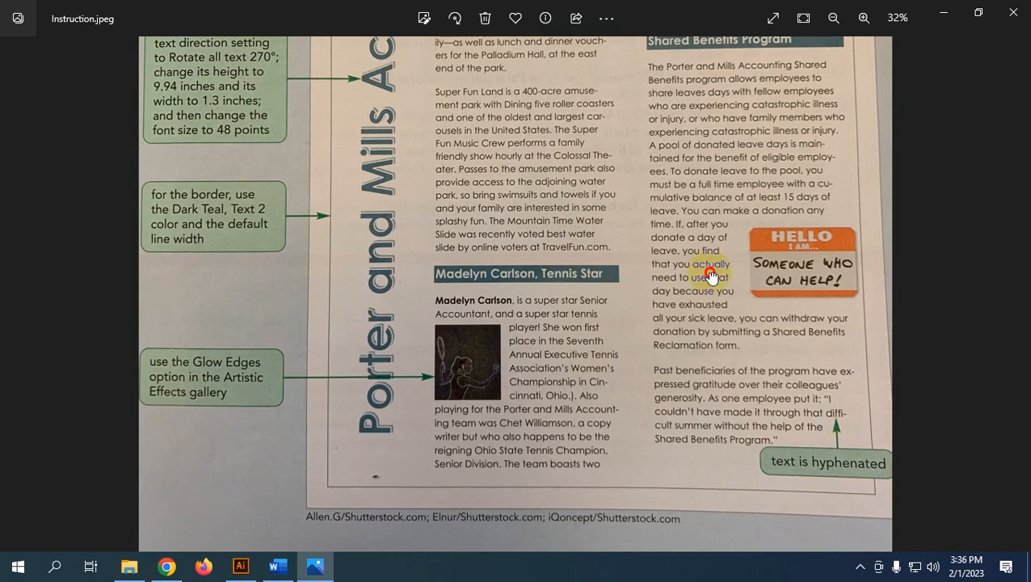
left_click_drag(710, 275, 702, 377)
left_click(943, 12)
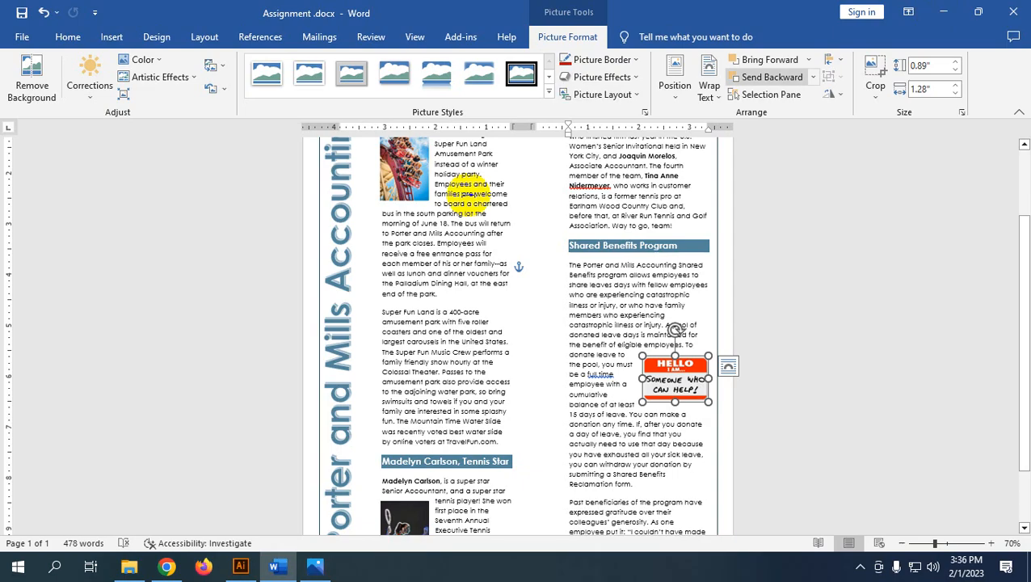
left_click(465, 331)
scroll(462, 371, "up", 3)
left_click(266, 37)
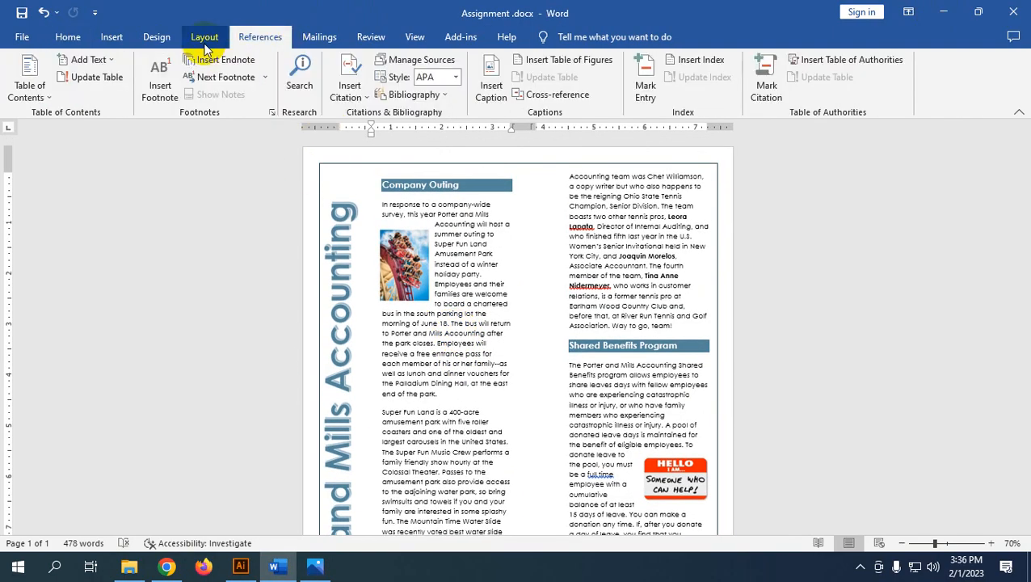
left_click(205, 40)
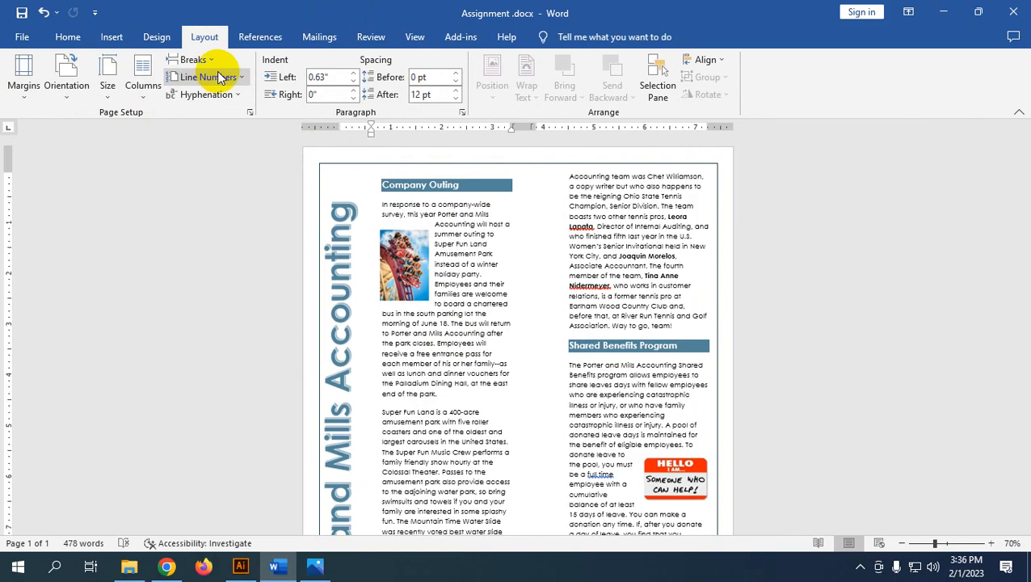
left_click(229, 95)
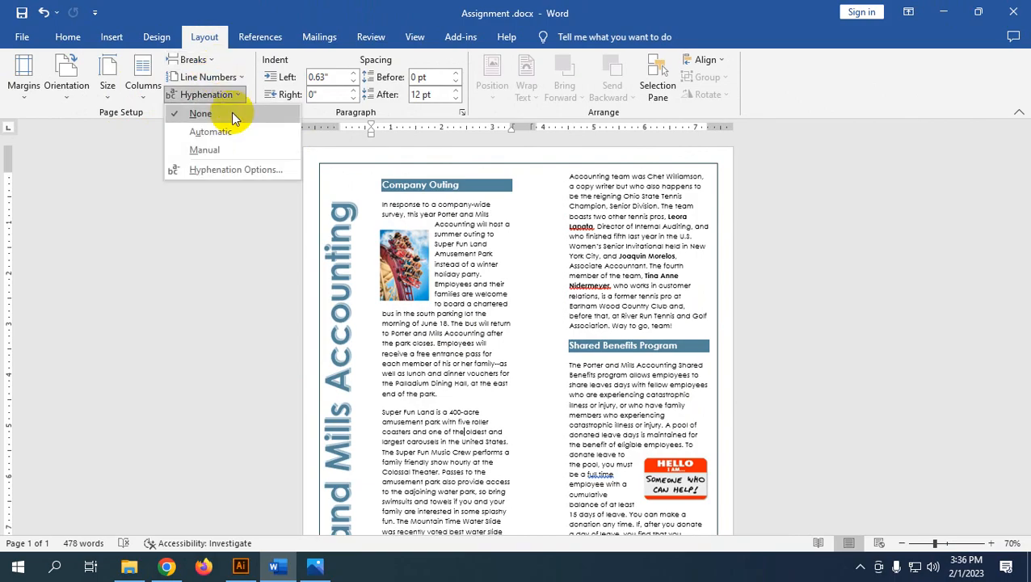
left_click(235, 129)
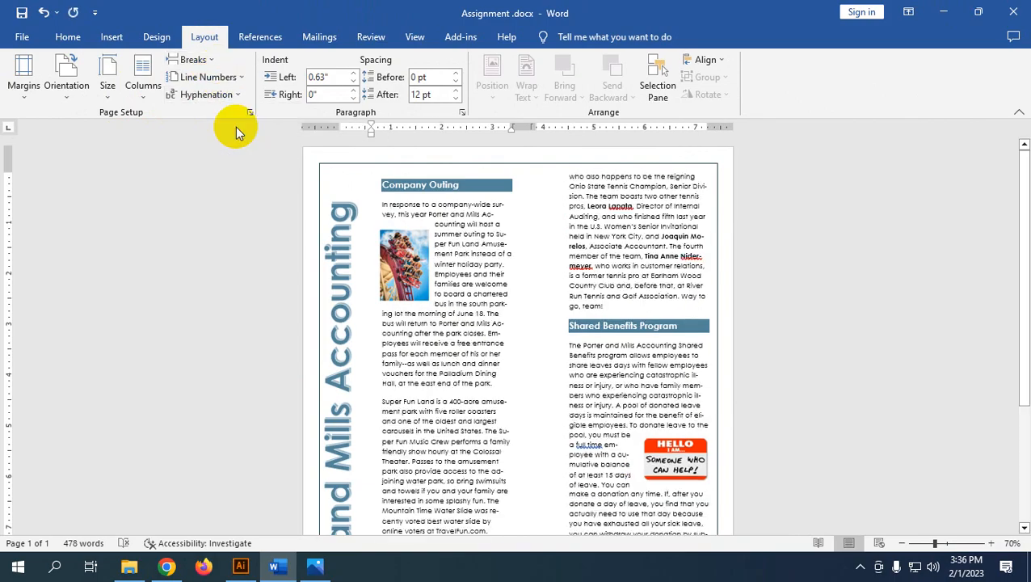
scroll(548, 334, "down", 5)
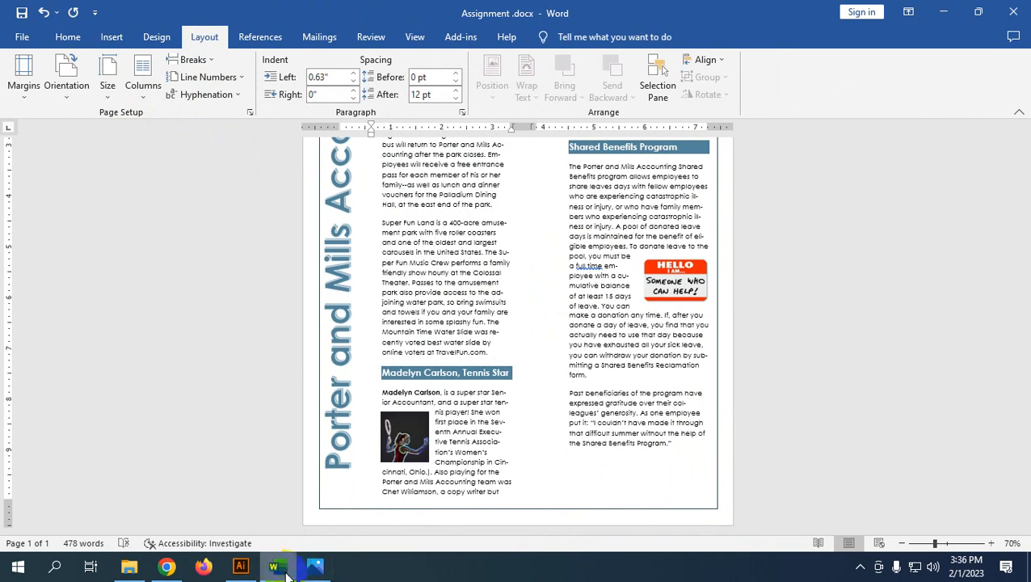
Compare the newsletter with Instruction.jpeg, examine the callout for the square text box, and return to the top of the Word document
left_click(315, 574)
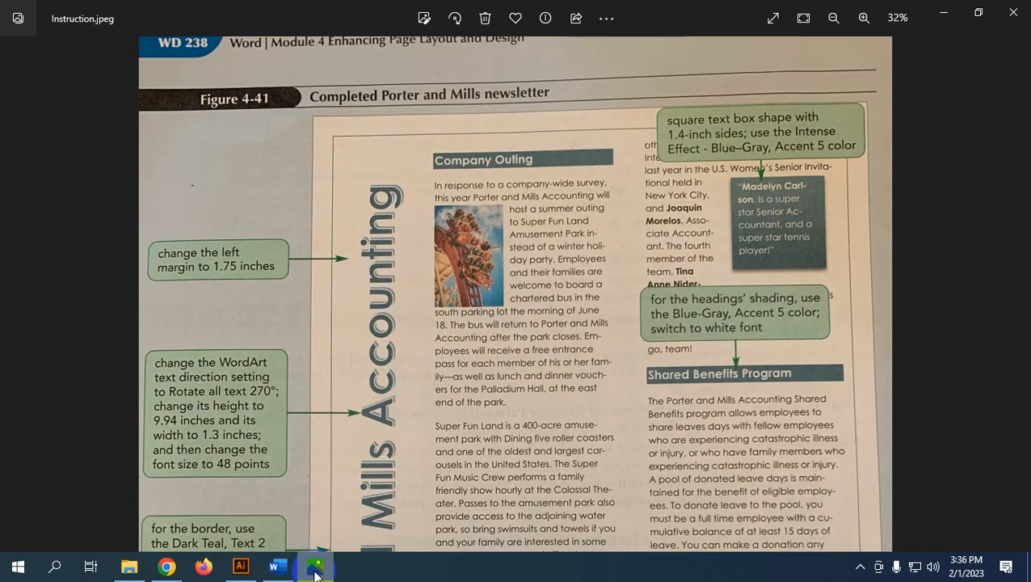
scroll(715, 347, "down", 4)
scroll(587, 485, "up", 1)
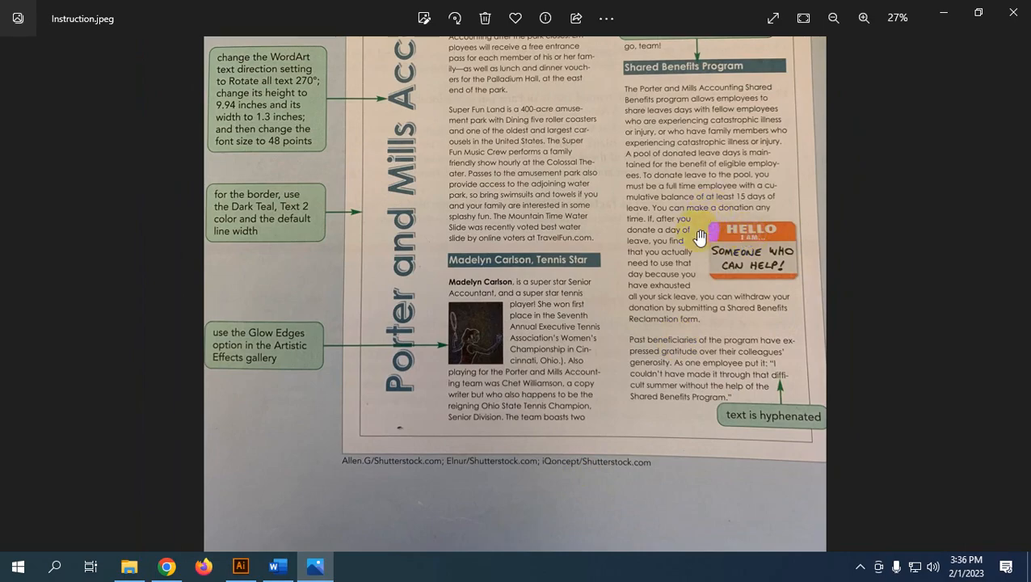
scroll(693, 212, "up", 3)
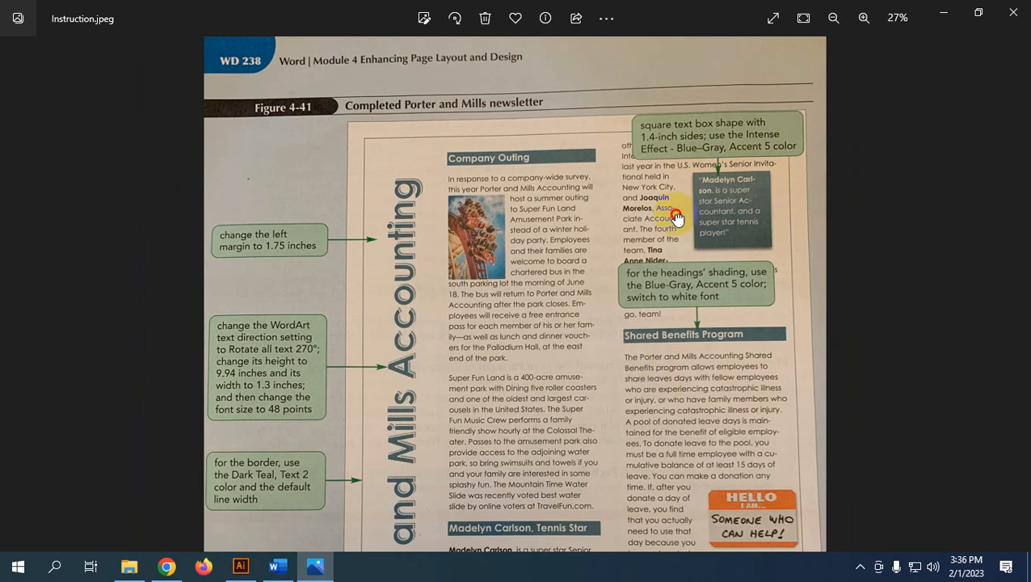
scroll(713, 271, "down", 3)
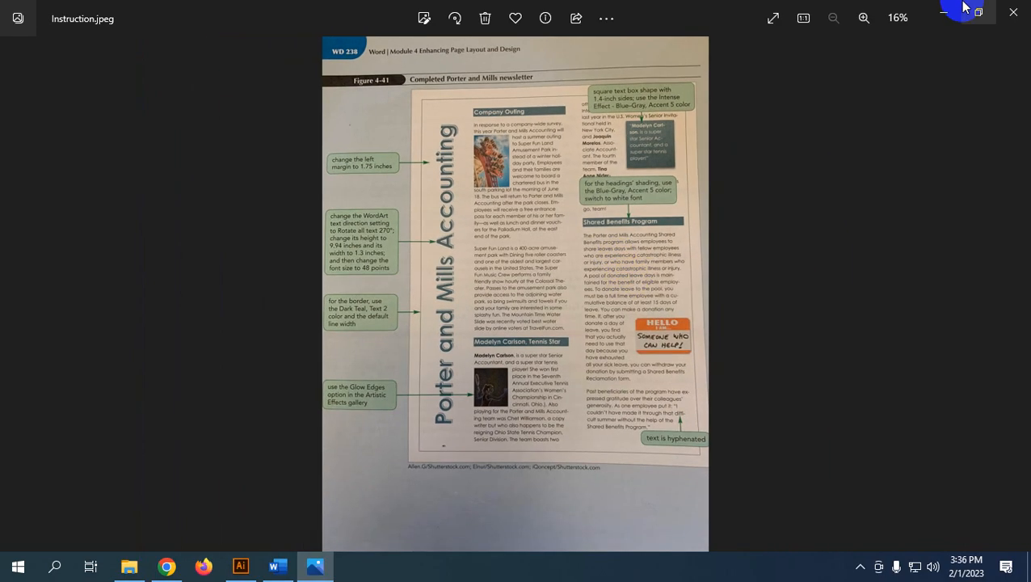
scroll(683, 144, "up", 3)
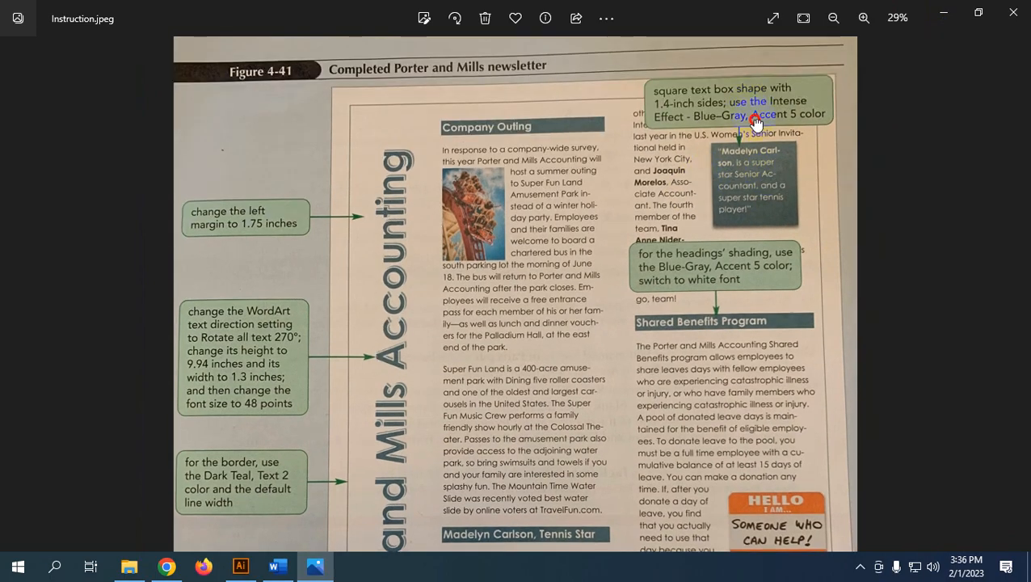
scroll(706, 200, "up", 2)
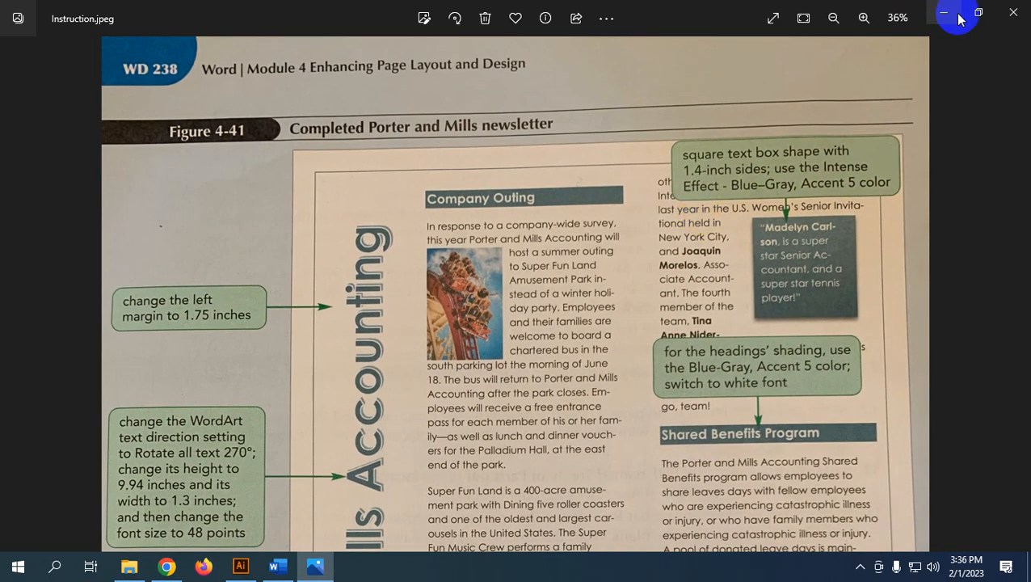
left_click(942, 13)
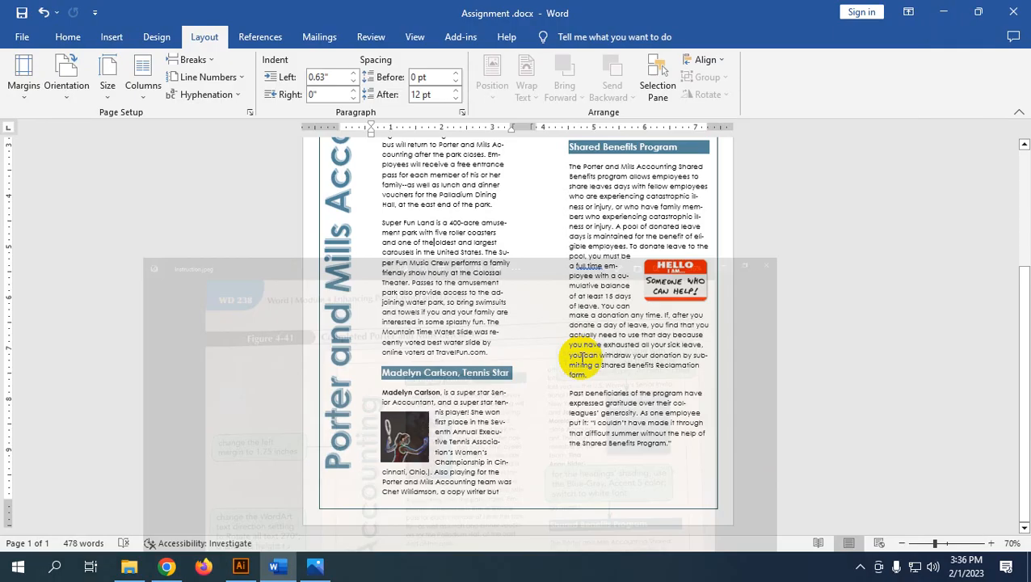
scroll(666, 228, "up", 4)
scroll(666, 236, "up", 5)
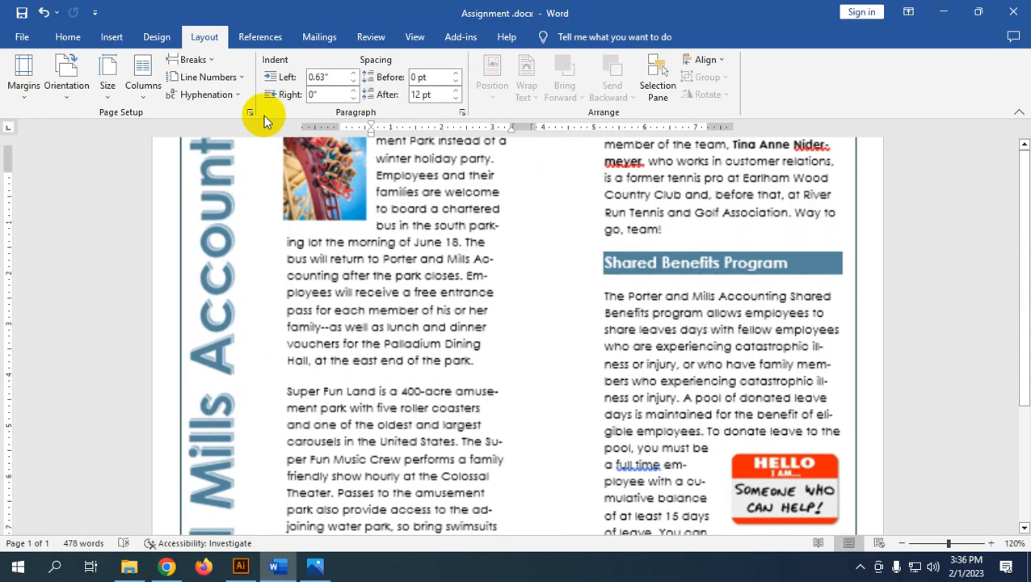
Insert a square shape over the second column and set its height and width to 1.4 inches
left_click(111, 36)
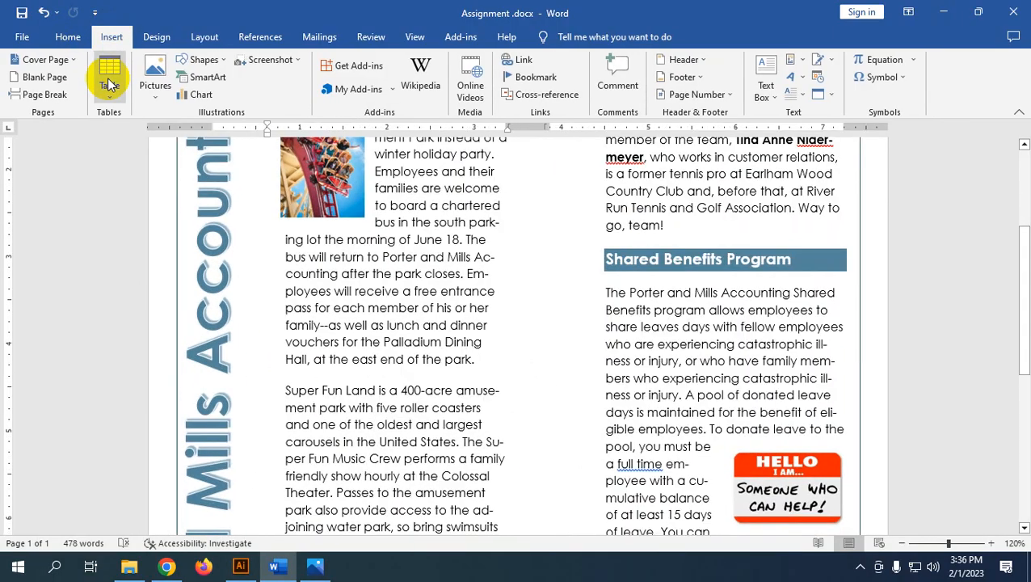
left_click(222, 73)
left_click(230, 171)
left_click_drag(656, 176, 774, 293)
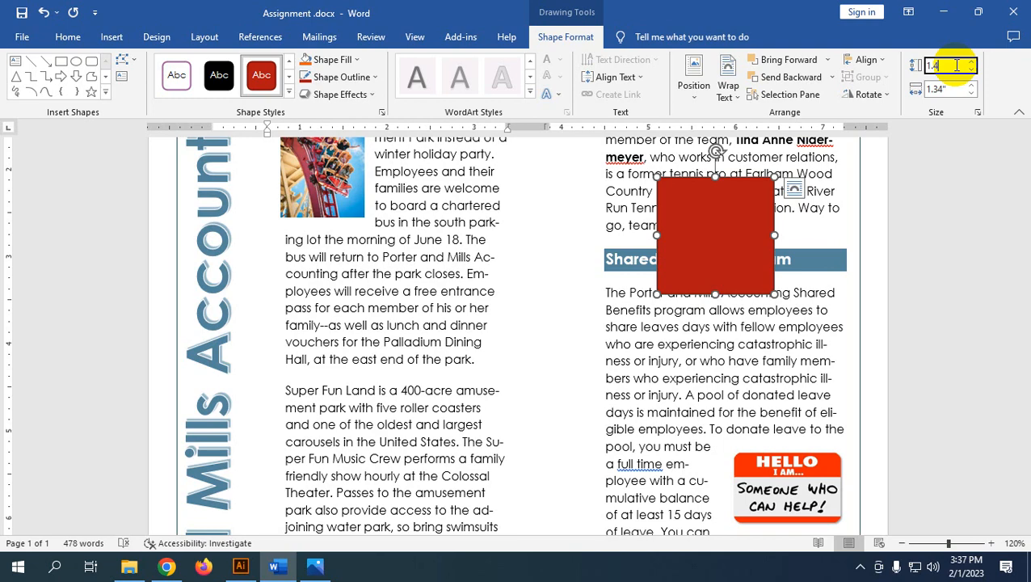
left_click(951, 91)
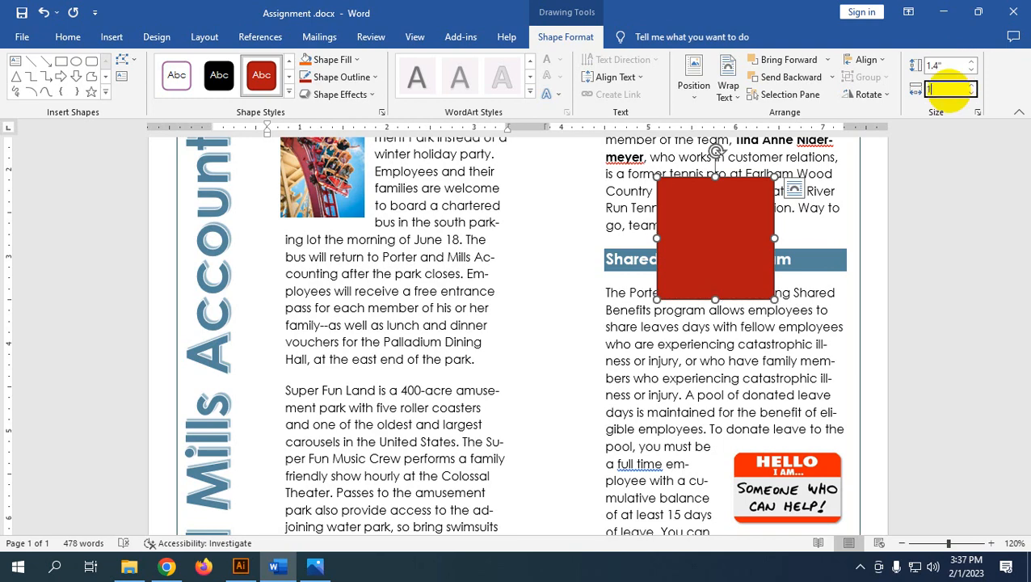
key("Return")
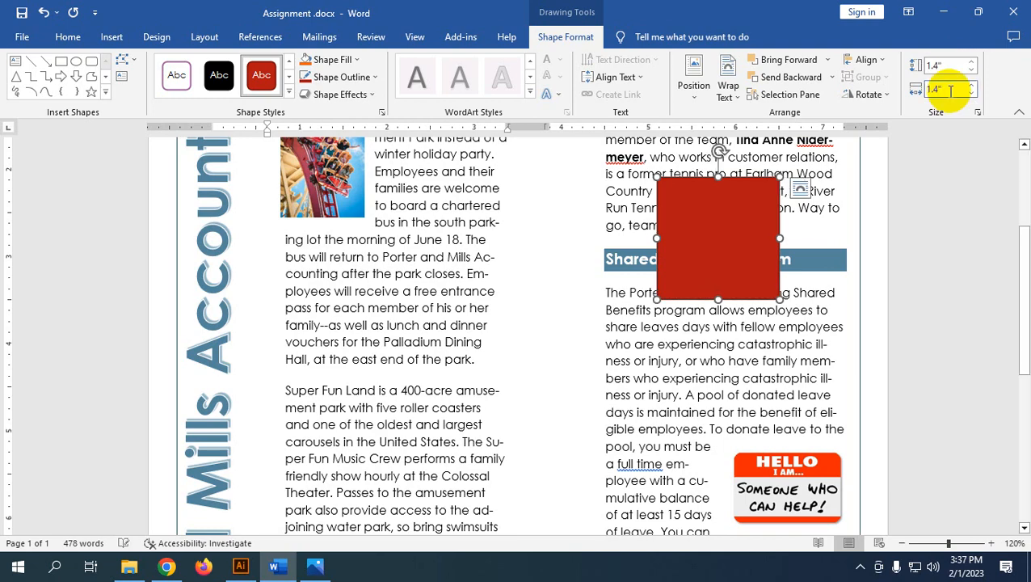
Move the square to the upper part of the second column and apply the filled Blue-Gray, Accent 5 shape style
scroll(672, 425, "up", 3)
left_click_drag(739, 288, 750, 237)
left_click(289, 94)
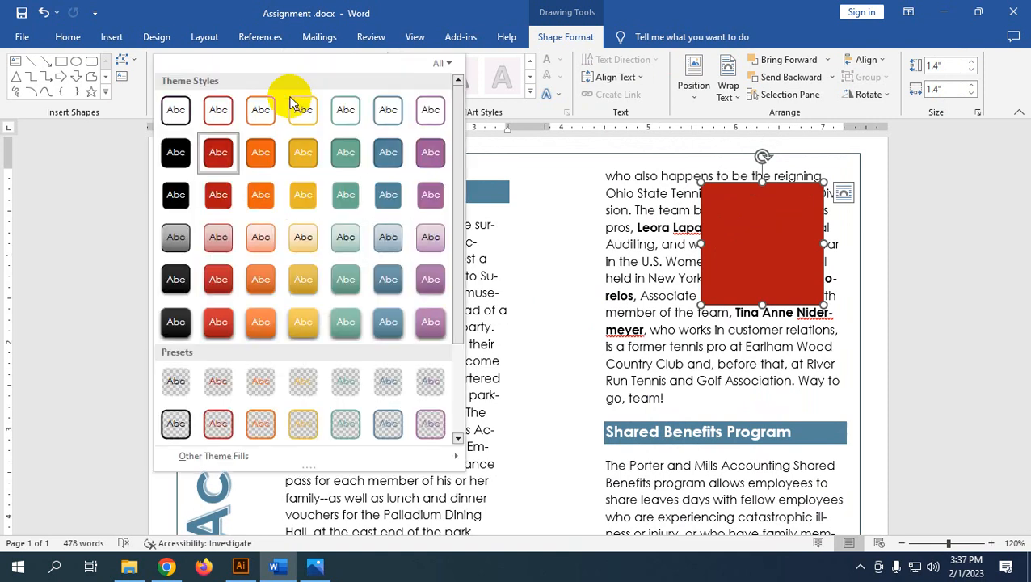
left_click(388, 171)
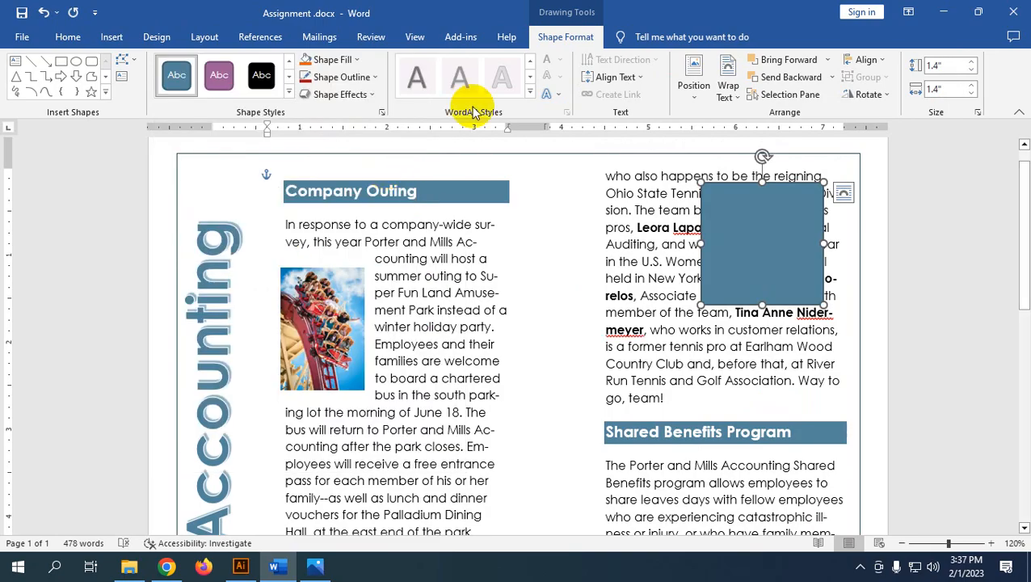
Remove the outline from the blue-gray square
left_click(339, 60)
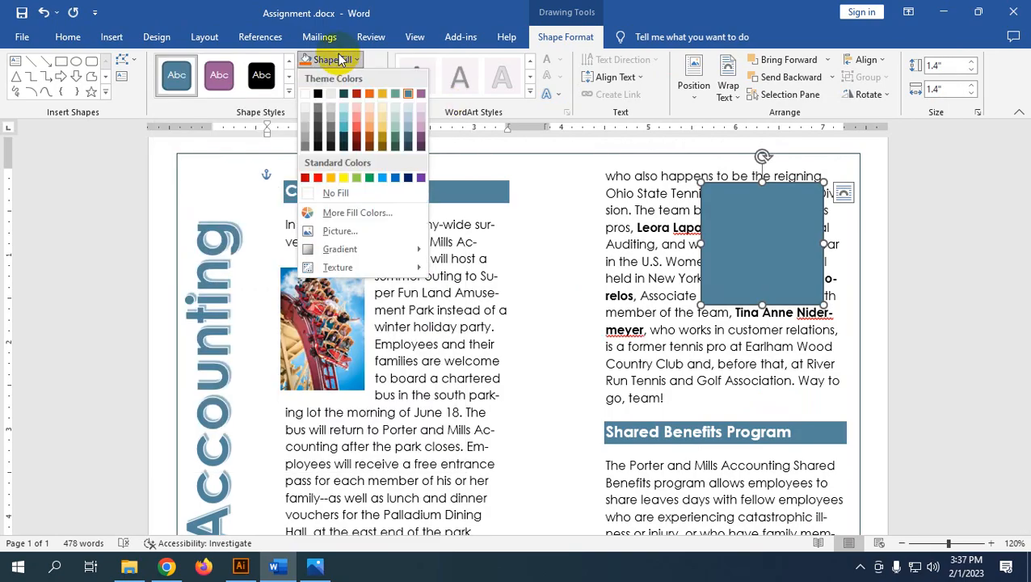
left_click(339, 60)
left_click(365, 77)
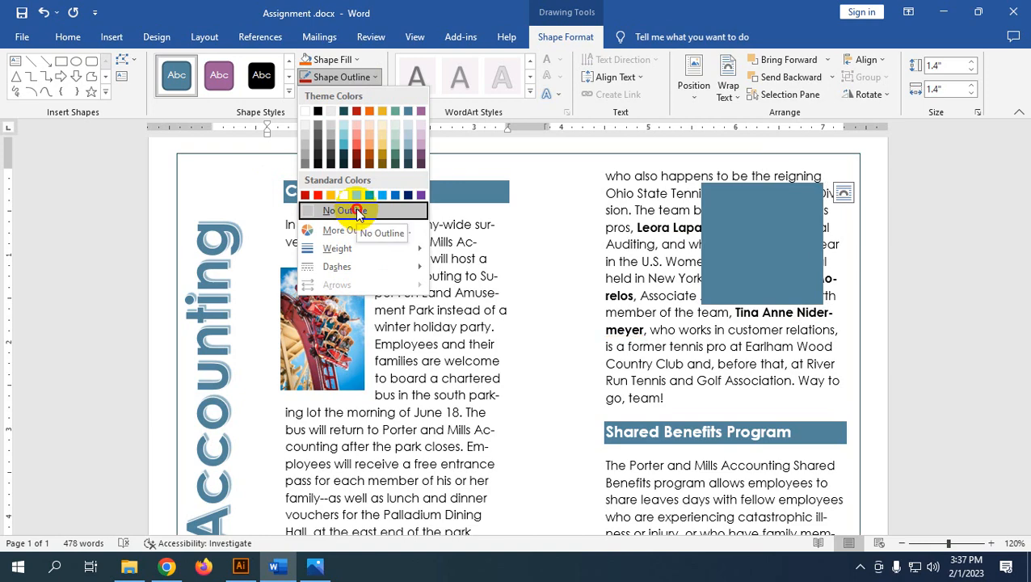
left_click(356, 211)
left_click(573, 272)
Set the square's text wrapping to Tight and nudge it slightly down and to the left in the second column
left_click(764, 237)
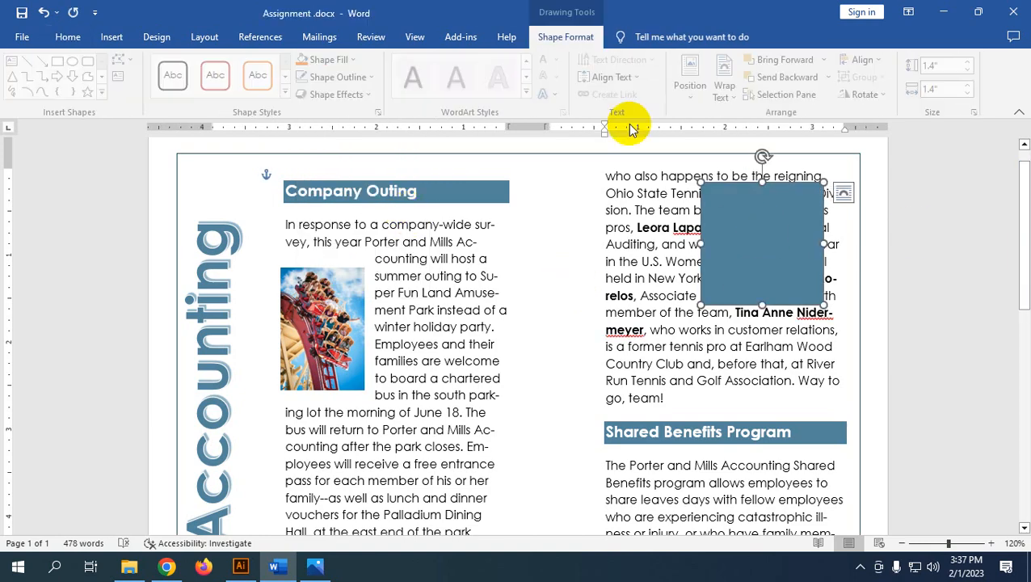
left_click(727, 87)
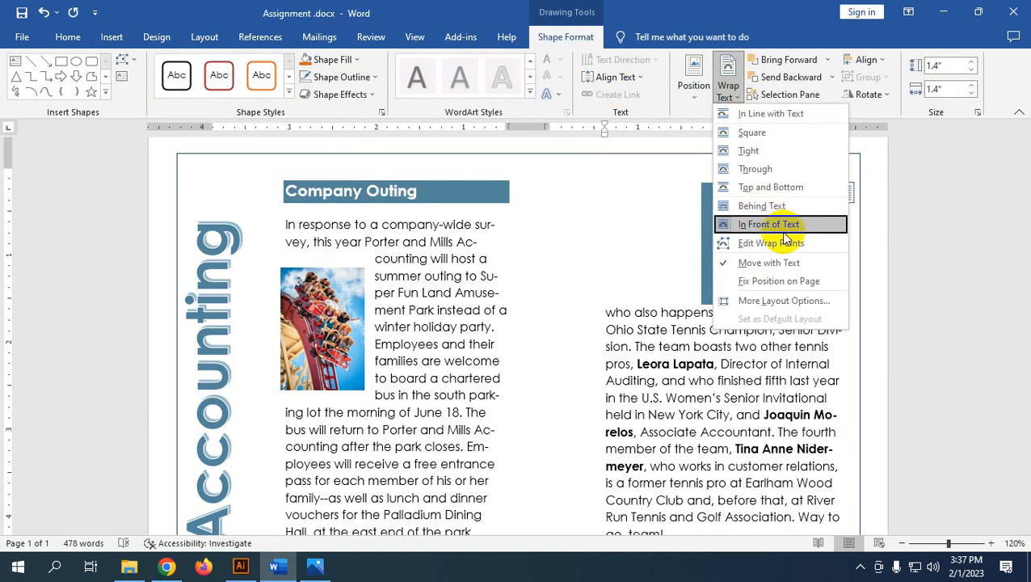
left_click(782, 154)
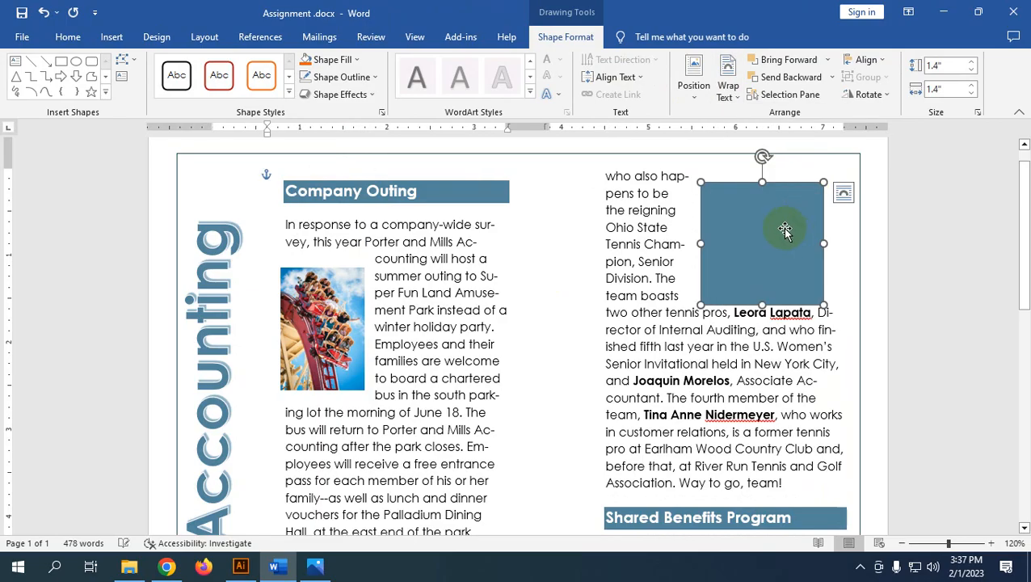
left_click_drag(785, 231, 770, 239)
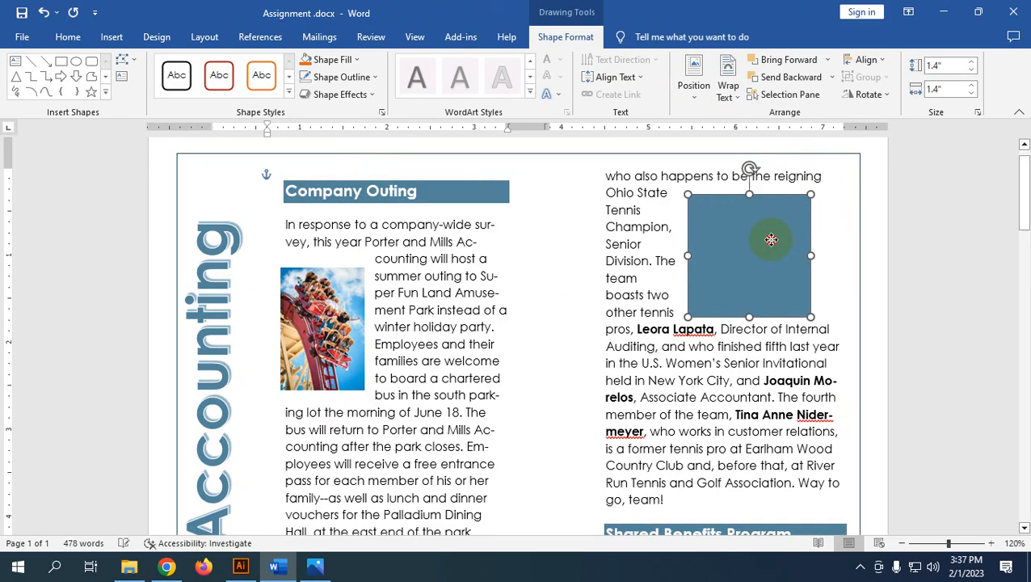
Check the text box's placement in Instruction.jpeg and move the Word square lower and against the right edge of the second column
left_click(317, 565)
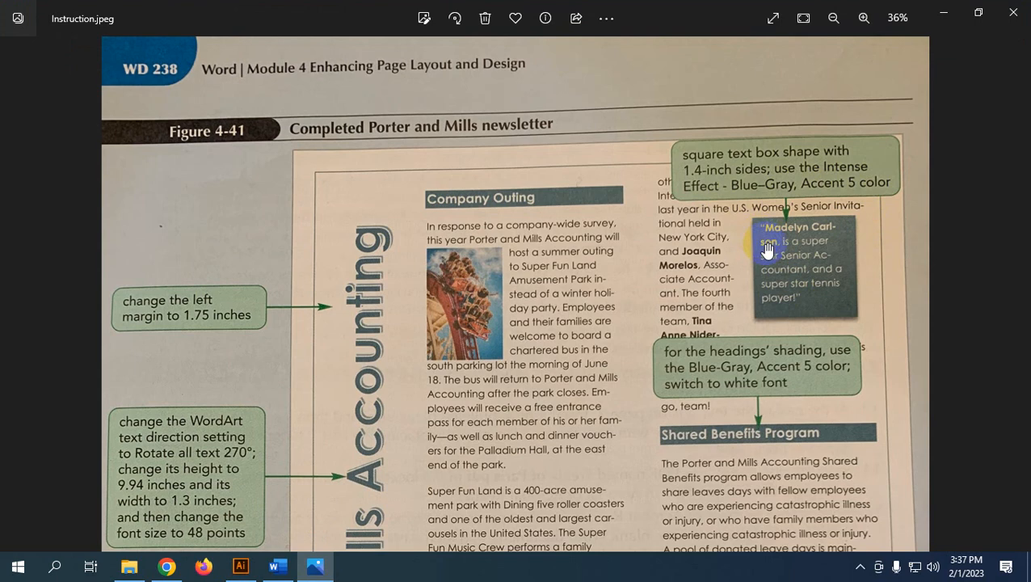
left_click(933, 13)
left_click_drag(756, 225, 779, 242)
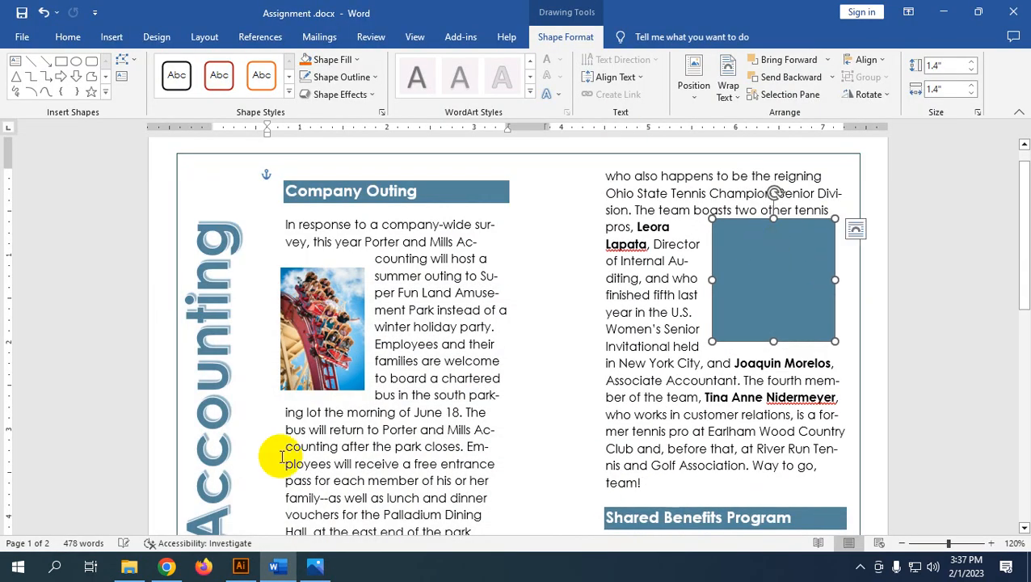
Copy the opening sentence under the Tennis Star heading, up to "super star tennis player!", and paste it into the blue-gray square
scroll(281, 458, "down", 10)
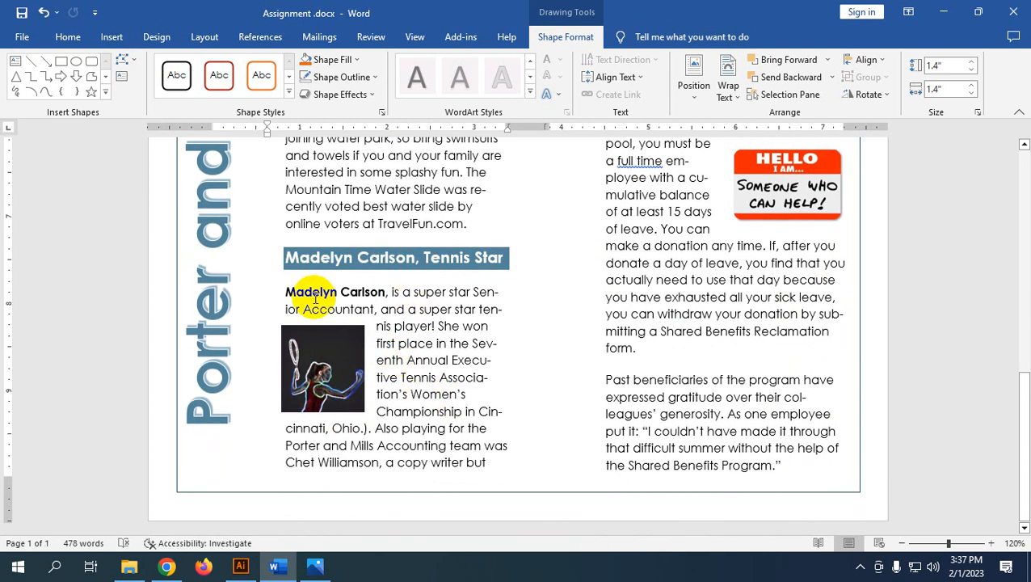
left_click_drag(289, 291, 440, 327)
key("ctrl+c")
scroll(580, 401, "up", 10)
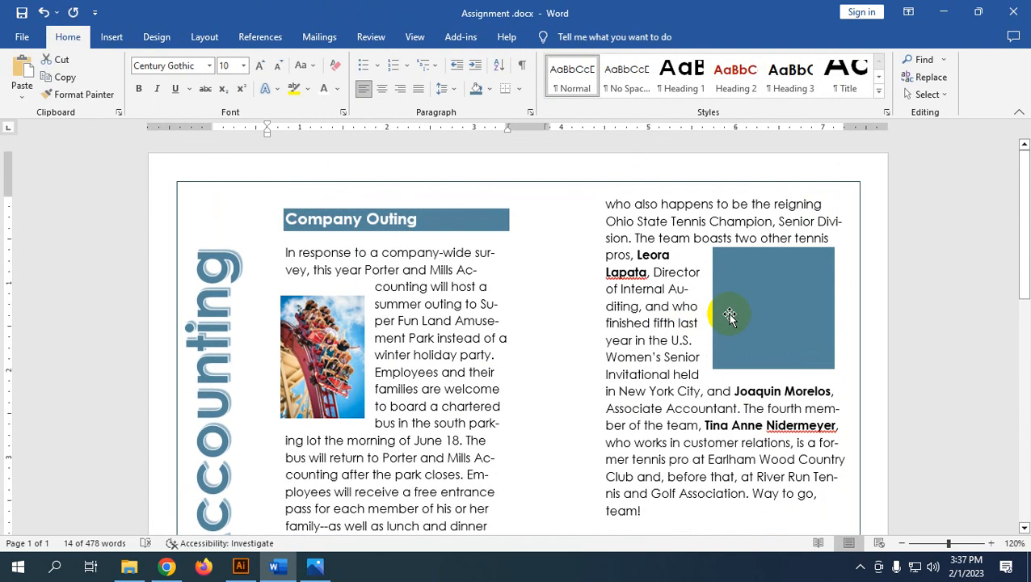
left_click(770, 273)
left_click(782, 292)
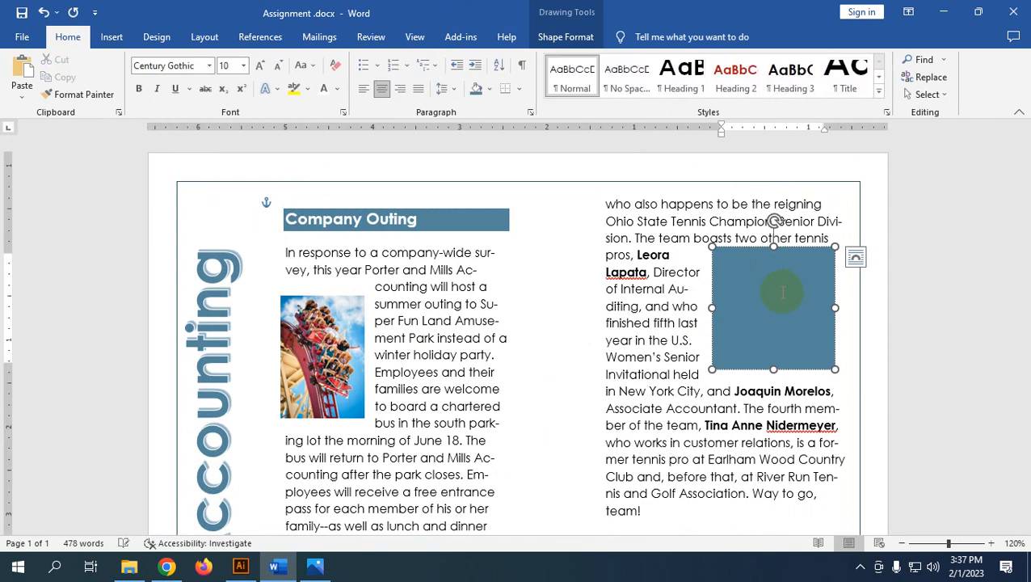
key("ctrl+v")
left_click(670, 327)
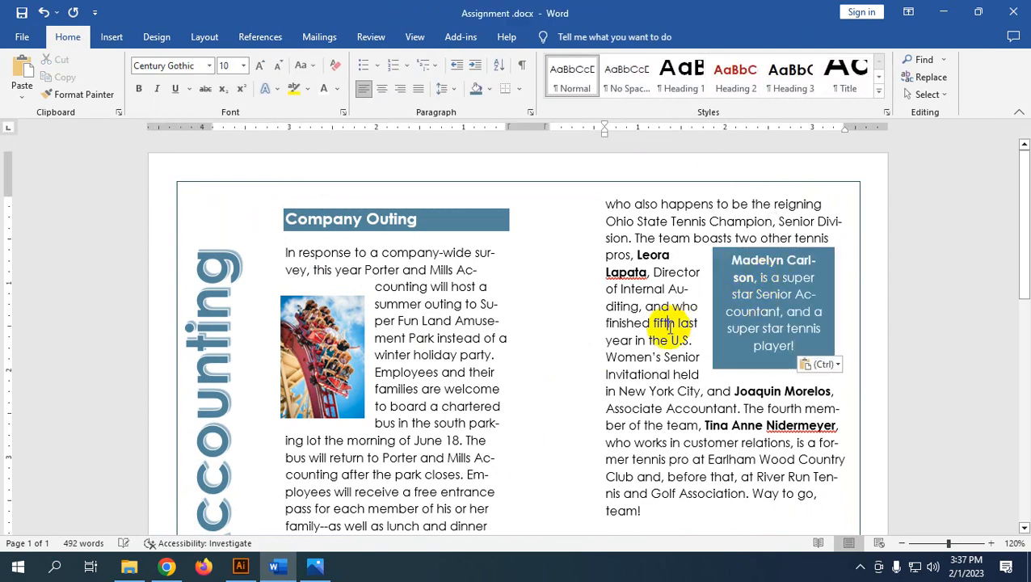
Compare the filled text box with its callout and the finished layout in Instruction.jpeg, and return to the Word document
left_click(817, 255)
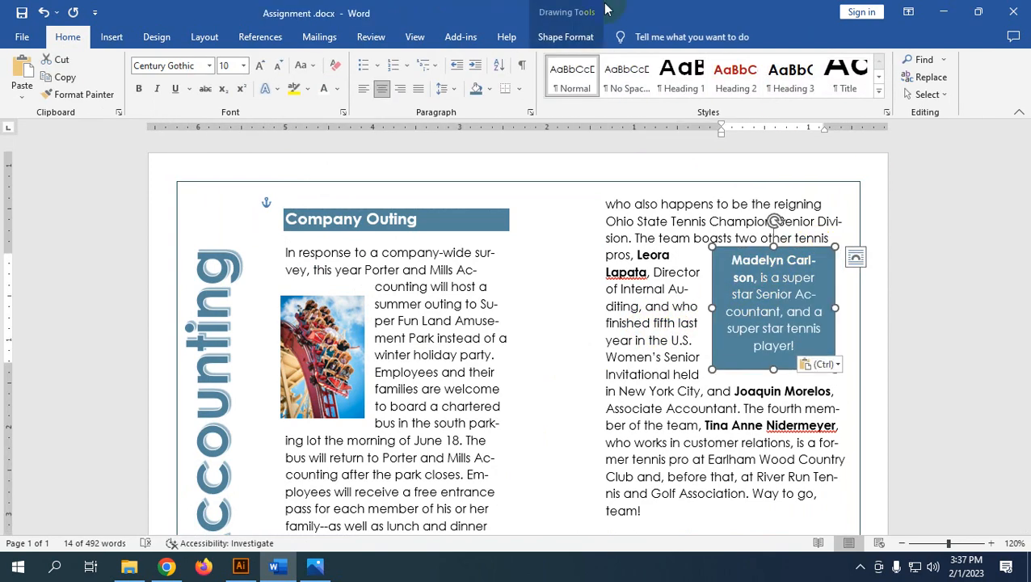
left_click(568, 38)
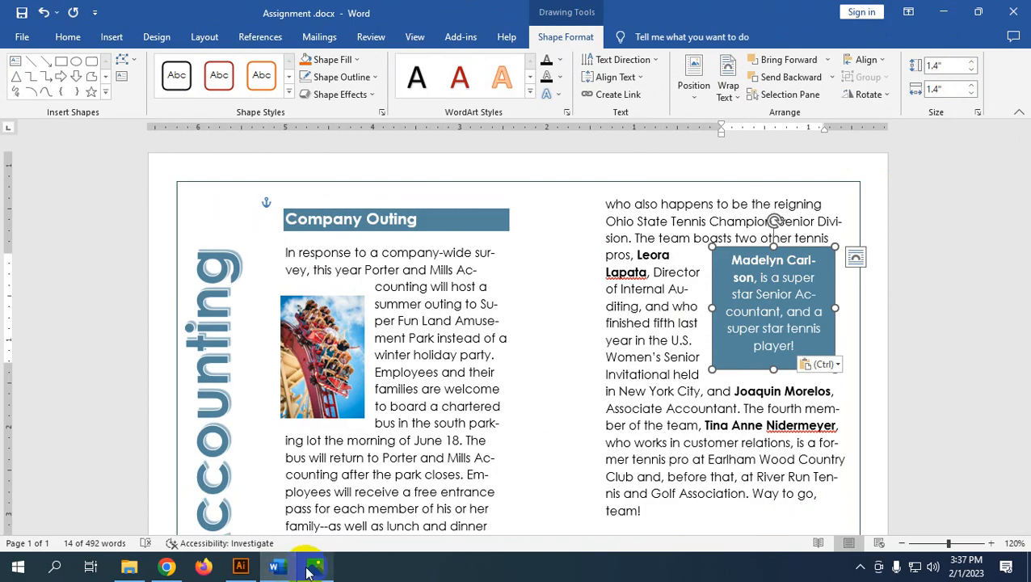
left_click(240, 566)
left_click(315, 566)
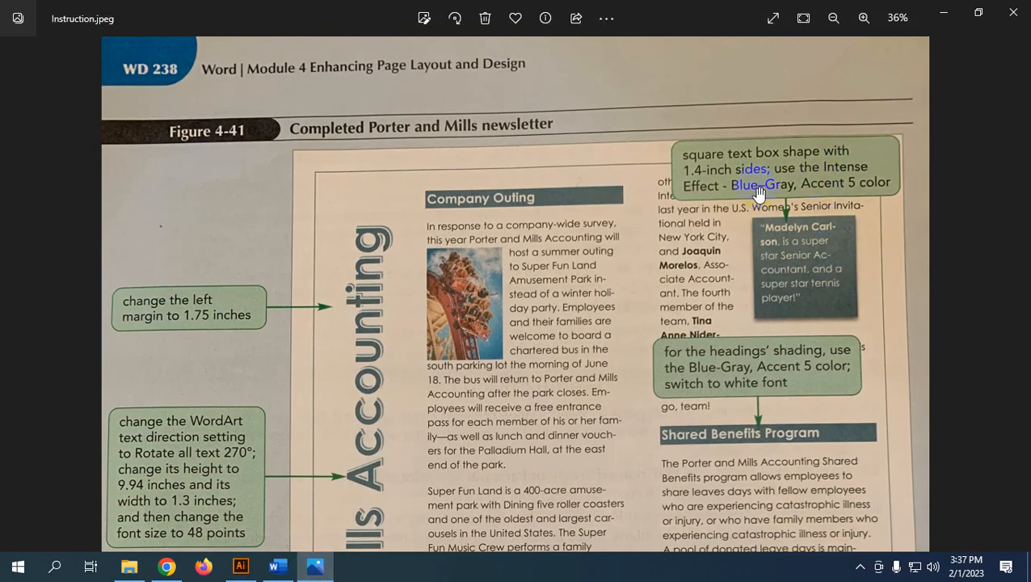
scroll(452, 356, "down", 4)
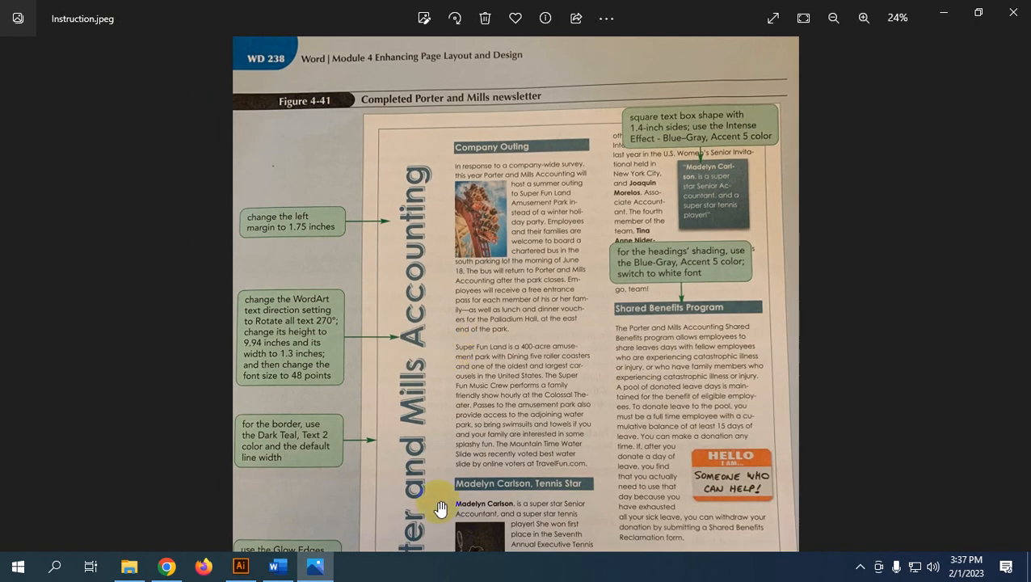
scroll(440, 510, "up", 3)
left_click_drag(482, 502, 496, 323)
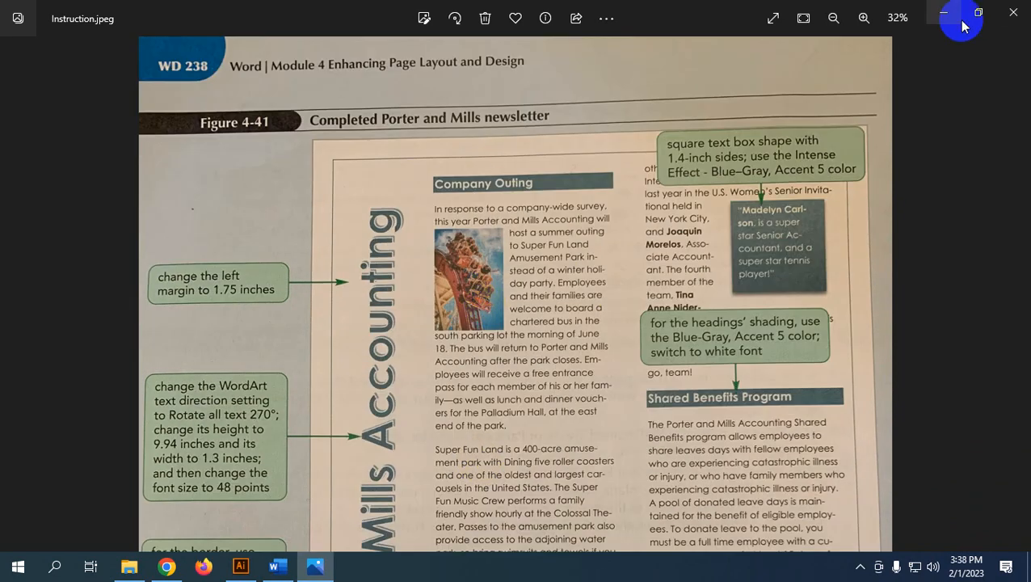
left_click(947, 15)
left_click(277, 569)
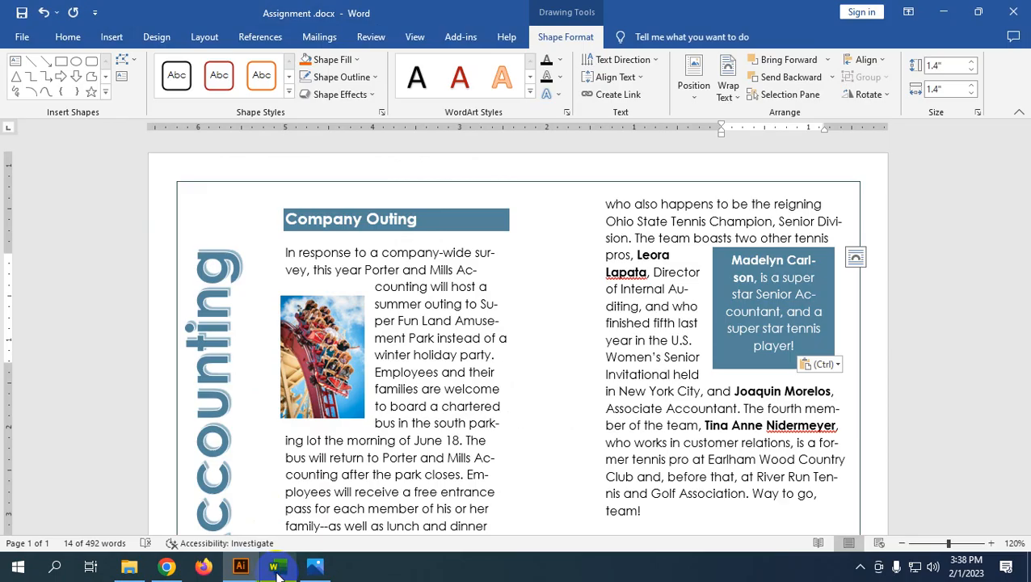
Review the whole newsletter page and check its custom margin settings without changing them
left_click(704, 250)
scroll(573, 289, "down", 5)
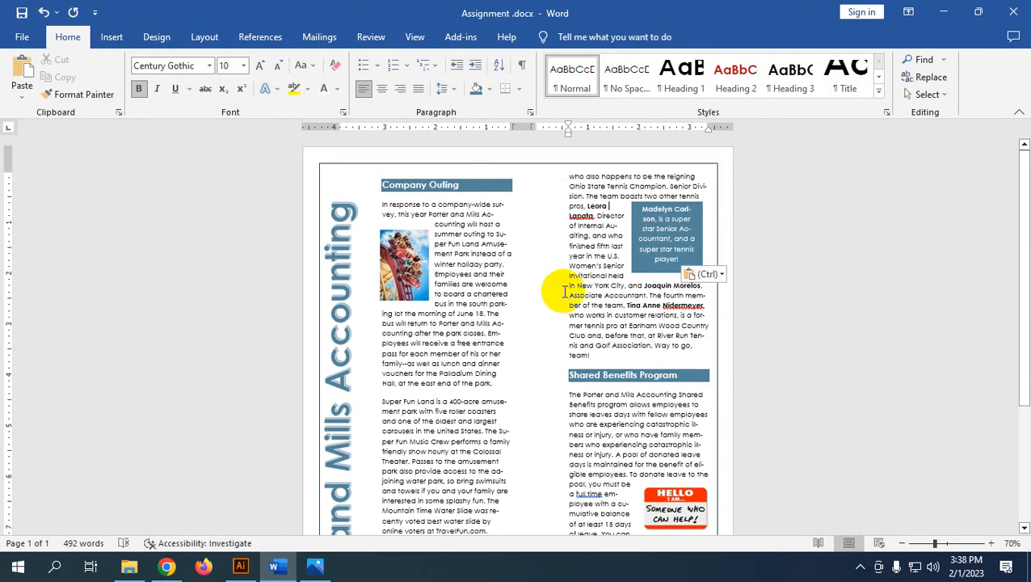
scroll(575, 288, "down", 5)
scroll(594, 356, "up", 5)
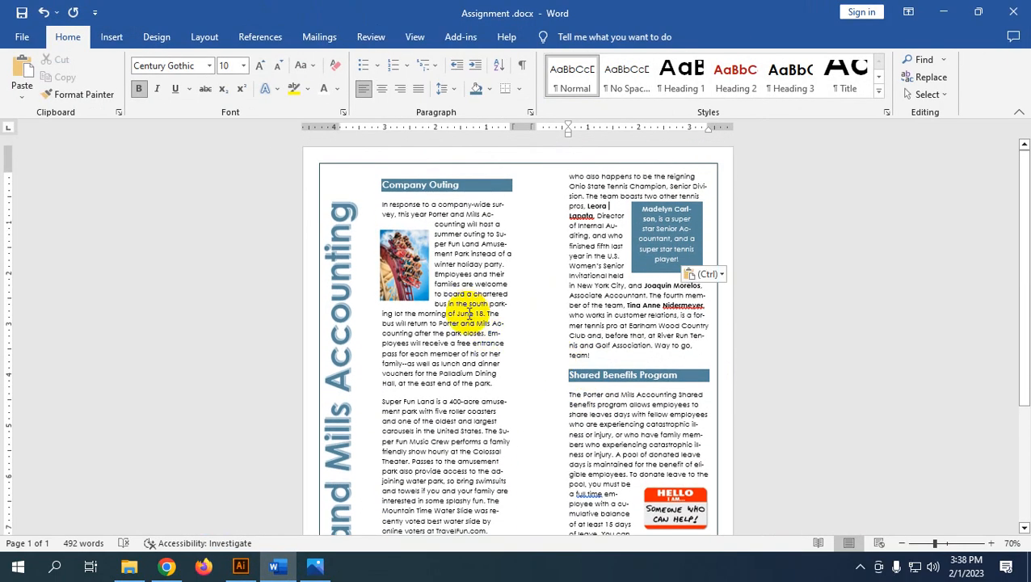
left_click(206, 38)
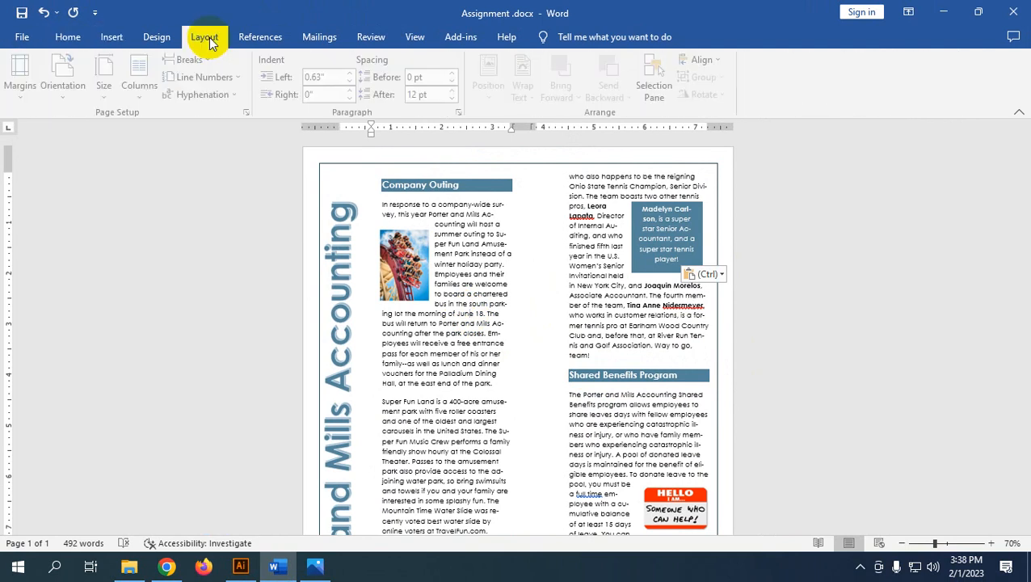
left_click(20, 80)
left_click(139, 415)
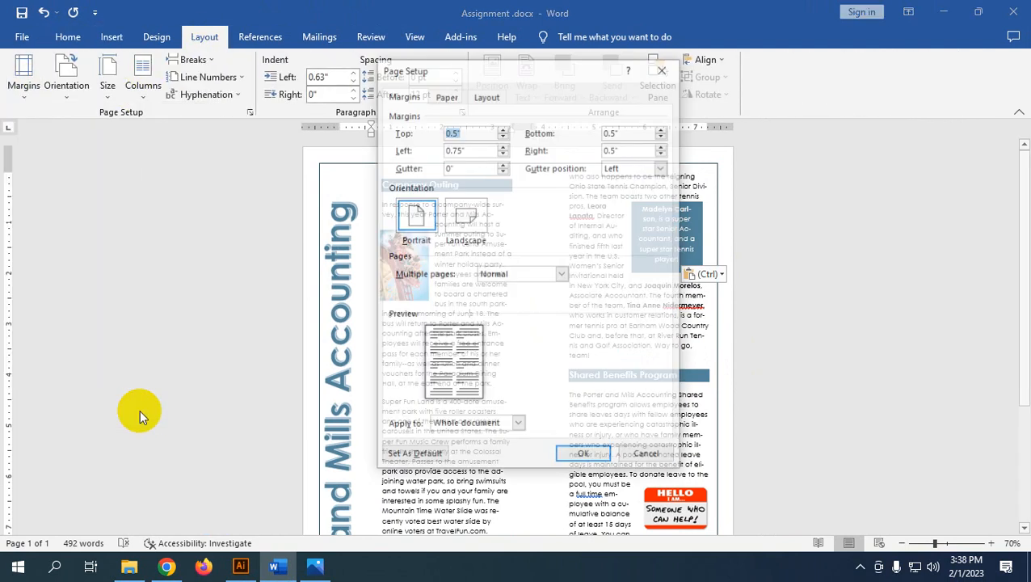
left_click(645, 456)
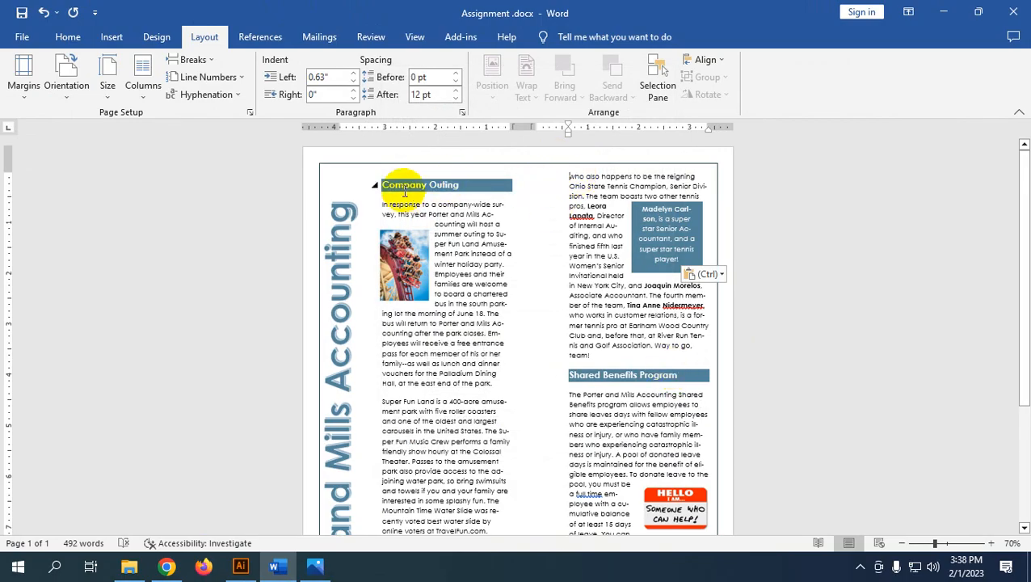
Select all the newsletter text and reduce its left indent to 0.38 inches
left_click_drag(386, 185, 757, 524)
scroll(690, 353, "up", 5)
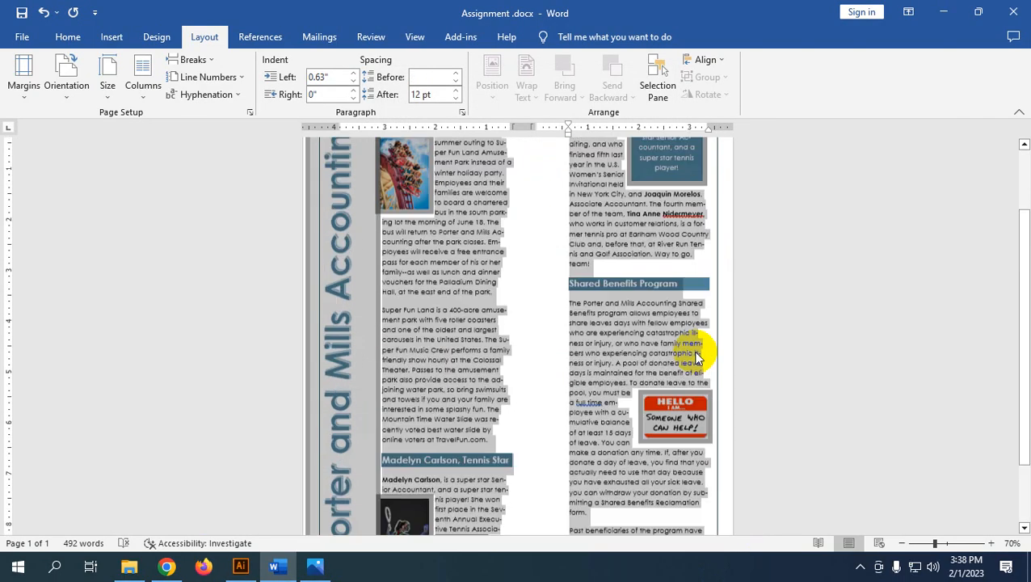
left_click_drag(566, 130, 556, 135)
scroll(895, 459, "down", 3)
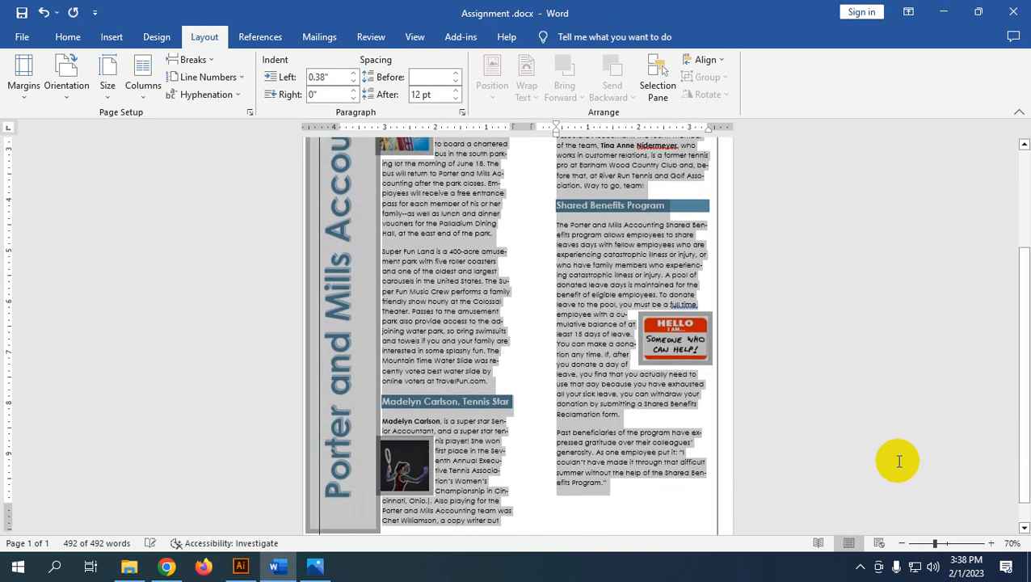
scroll(888, 455, "up", 3)
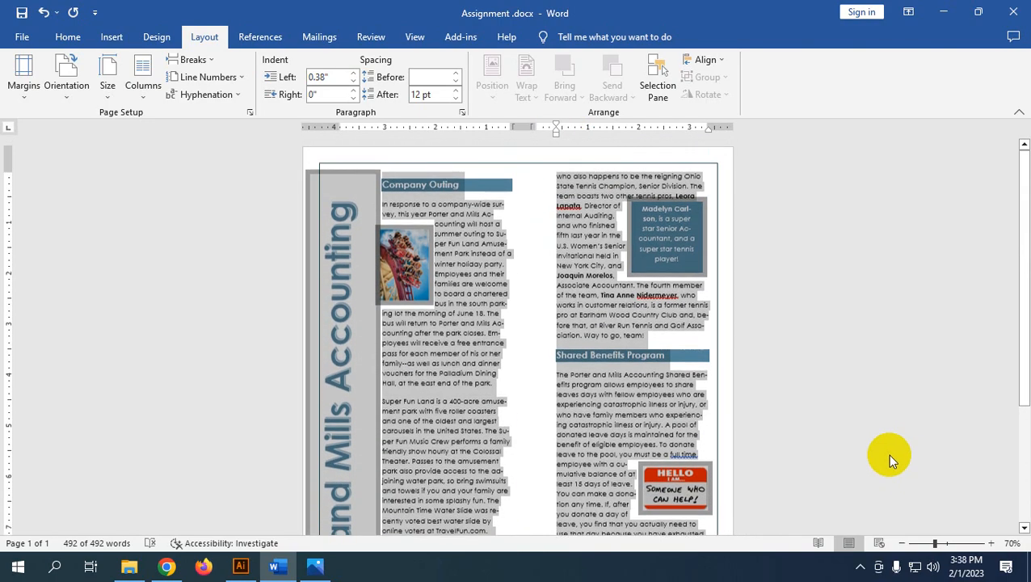
left_click(499, 258)
Review both newsletter columns down to the page border, checking the text alignment, headings and pictures
left_click_drag(582, 181, 687, 530)
left_click(798, 356)
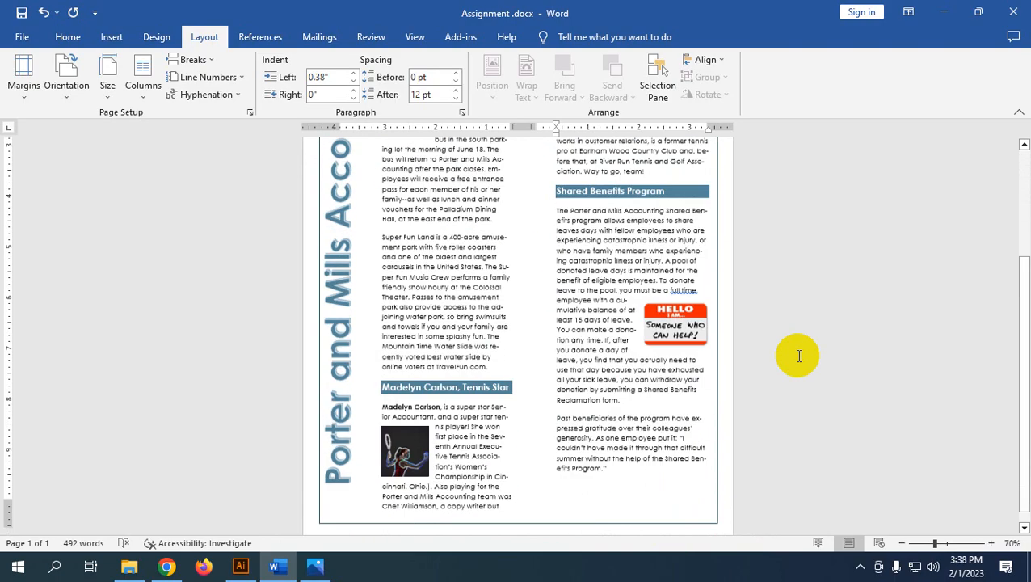
scroll(646, 384, "up", 2)
scroll(614, 404, "down", 2)
scroll(618, 449, "down", 1)
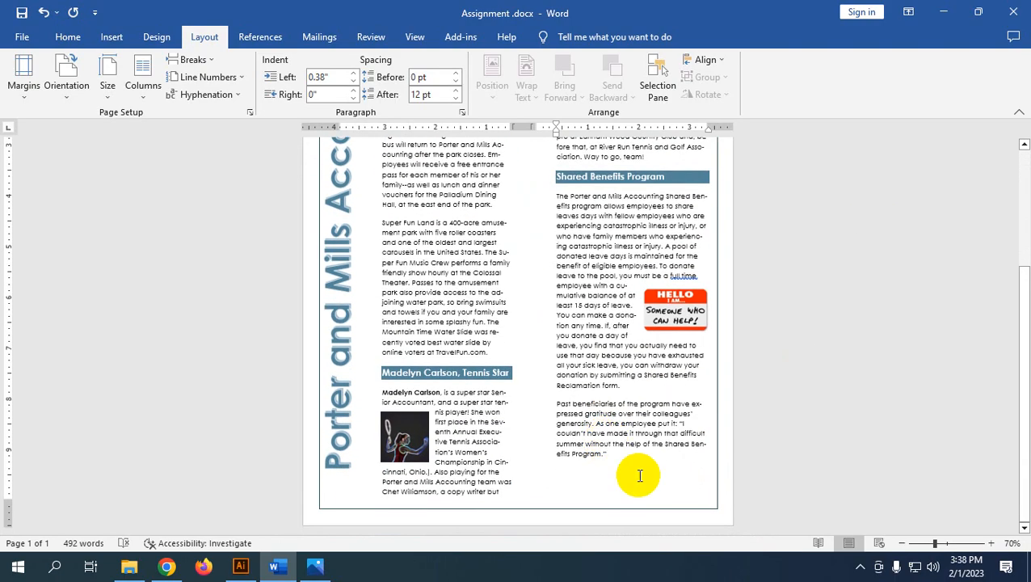
left_click_drag(601, 471, 556, 477)
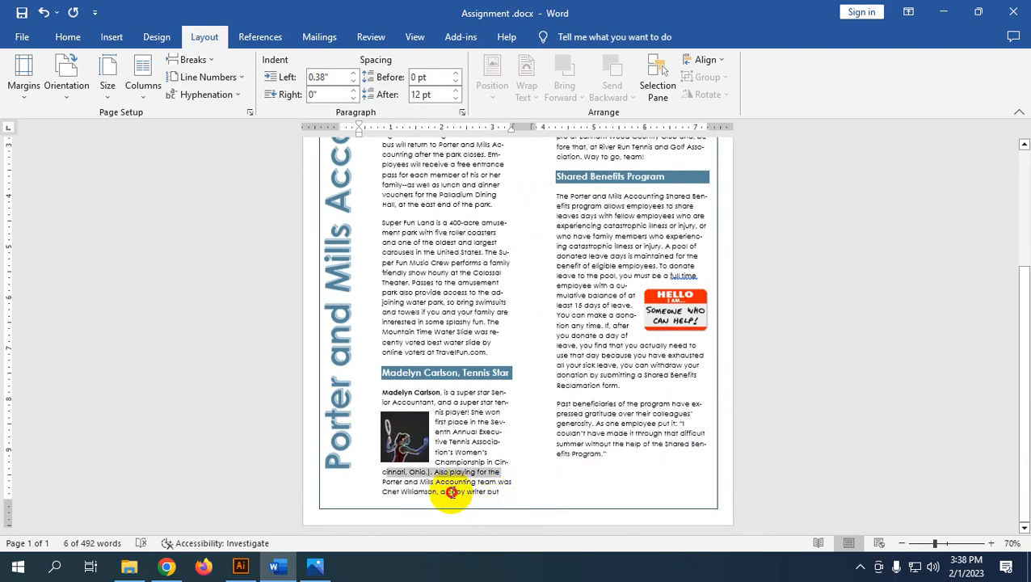
left_click_drag(451, 493, 361, 143)
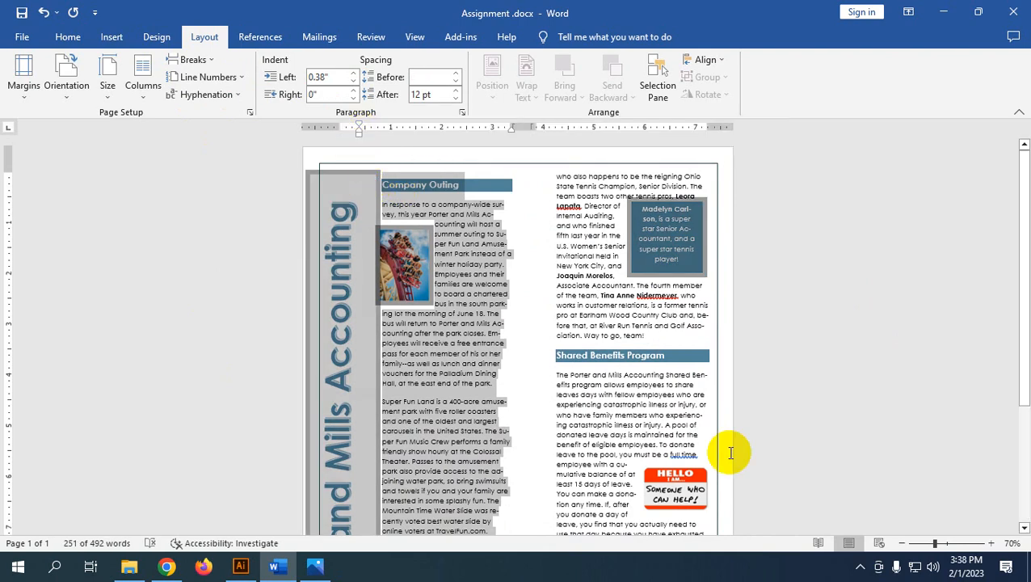
left_click(639, 395)
scroll(616, 326, "up", 7, "ctrl")
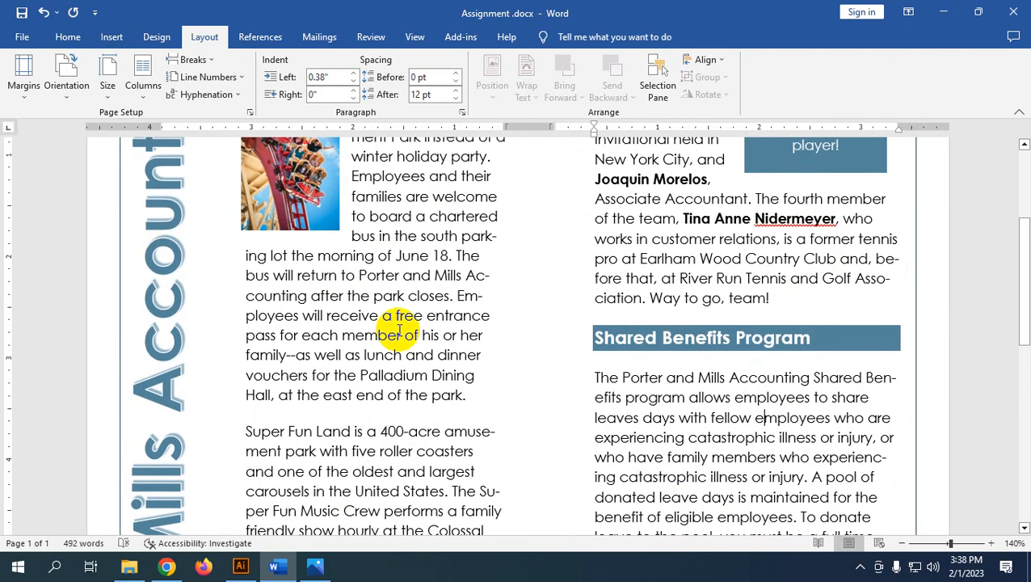
scroll(490, 382, "up", 3)
scroll(484, 323, "down", 12)
Close Assignment .docx without saving its changes, and close Instruction.jpeg after a final look at the finished layout
left_click(1012, 11)
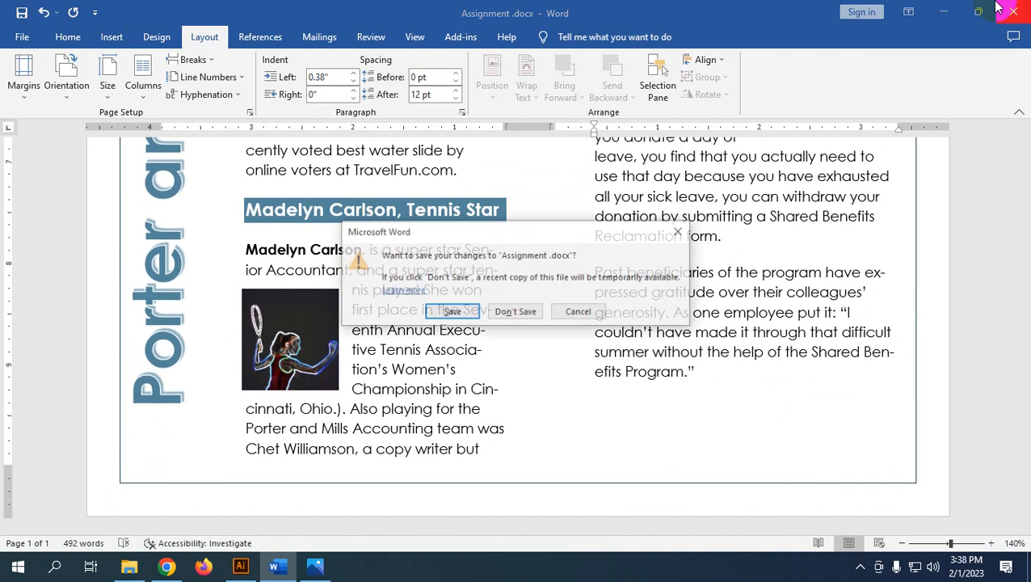
left_click(521, 312)
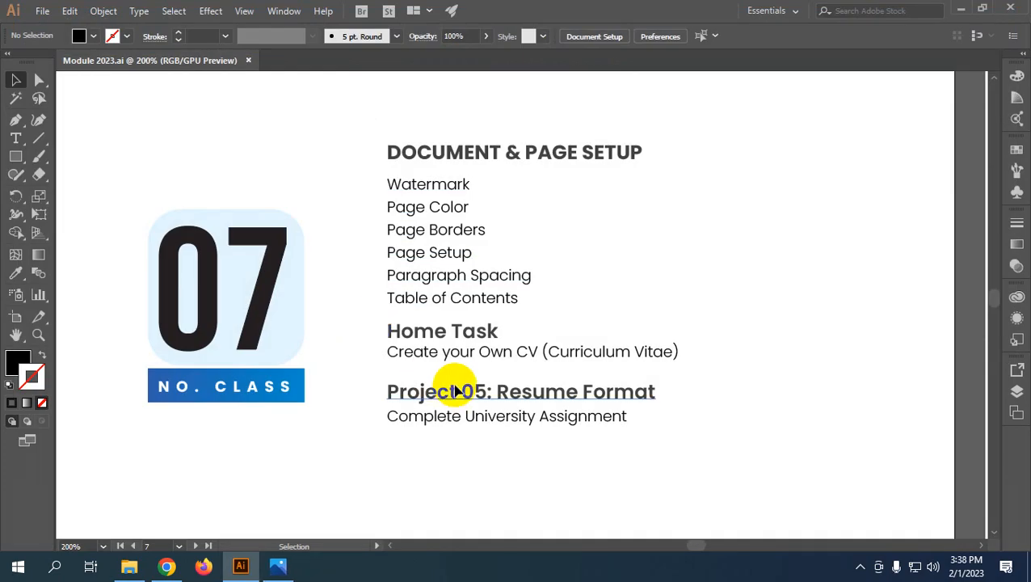
left_click(277, 565)
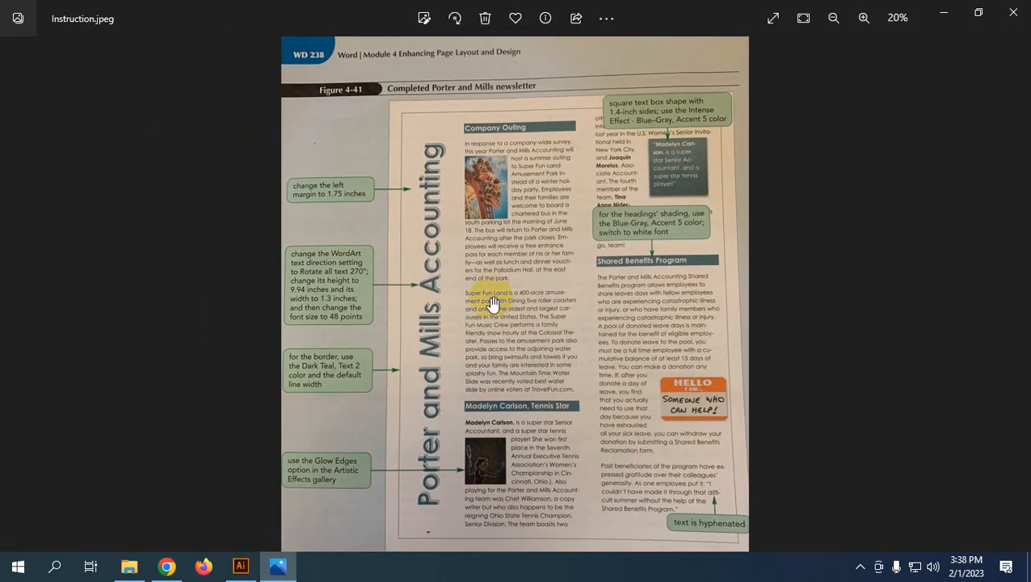
scroll(513, 395, "up", 2)
left_click_drag(519, 390, 544, 167)
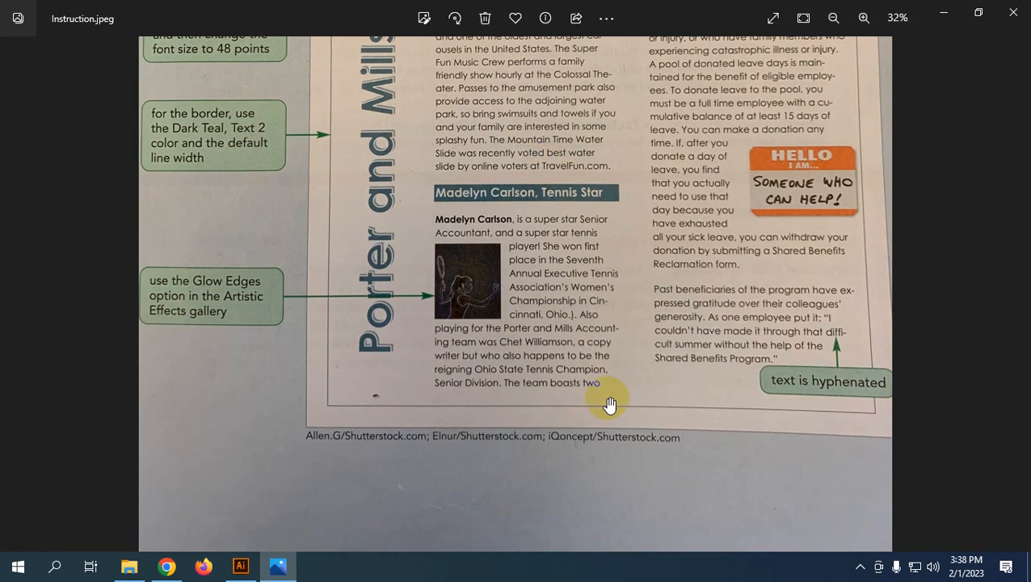
scroll(610, 404, "down", 4)
left_click(1013, 13)
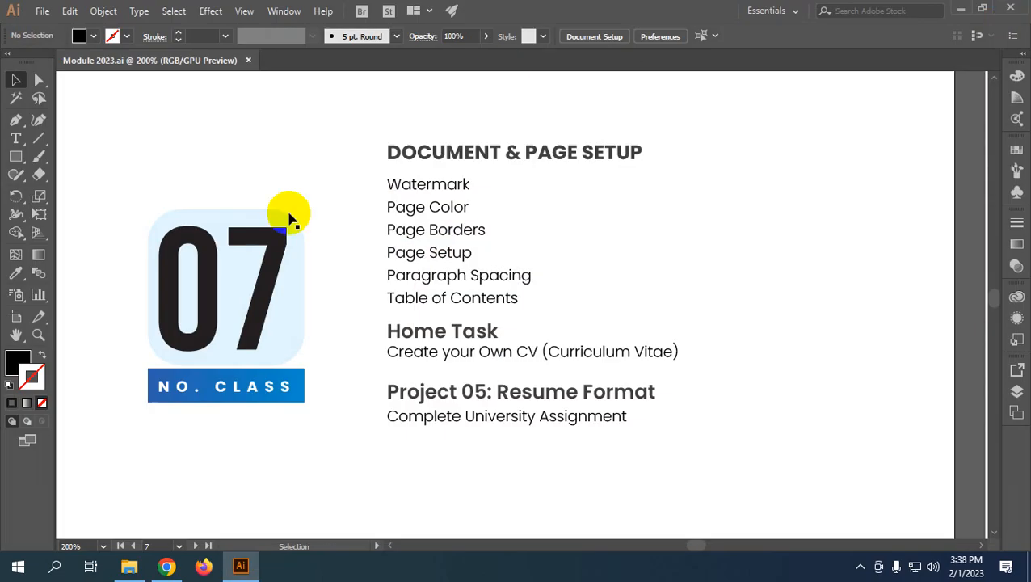
Launch Word, create a blank document, and dismiss the Office licensing notice
left_click(568, 355)
left_click(793, 409)
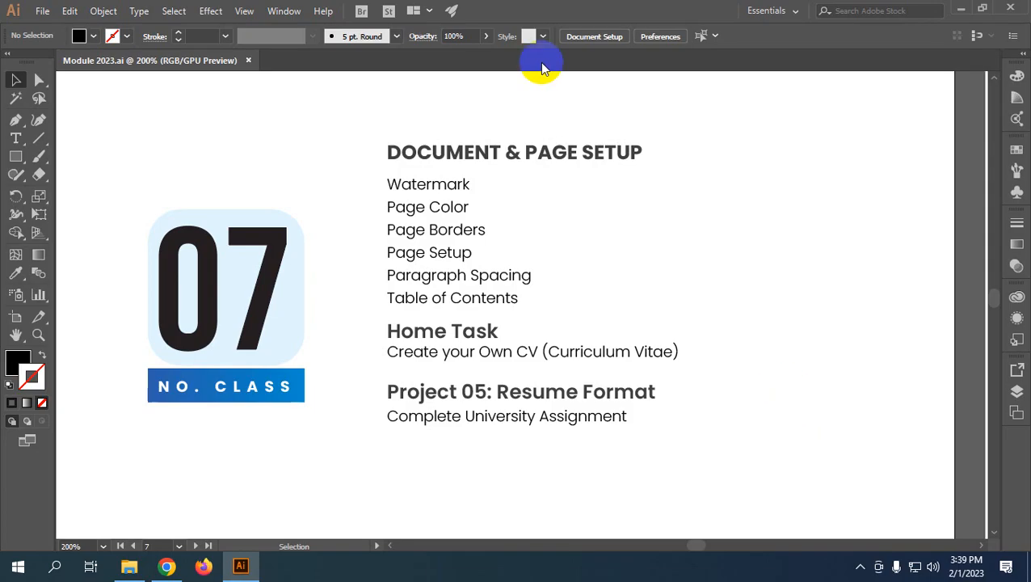
key("super")
type("w")
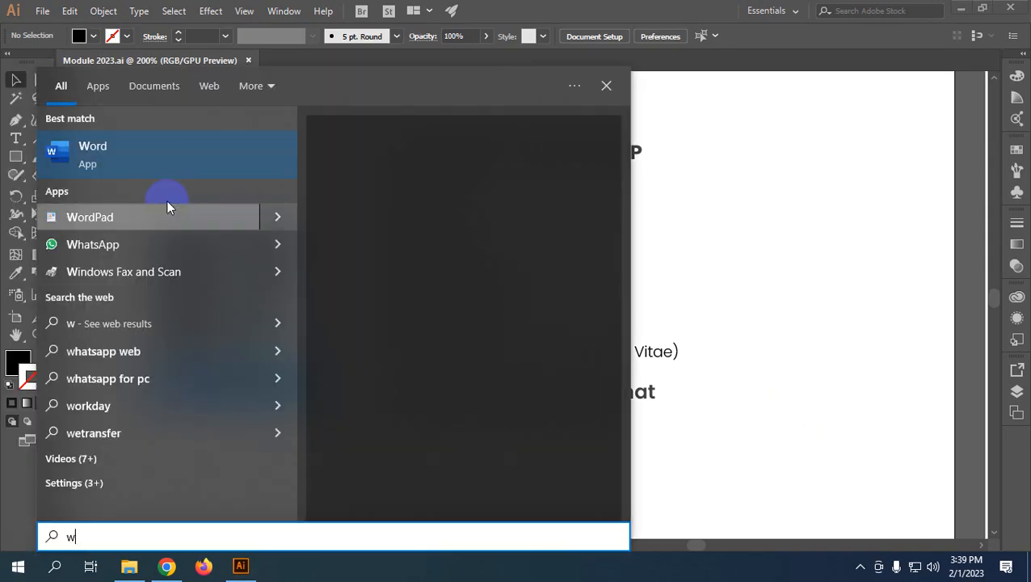
key("Return")
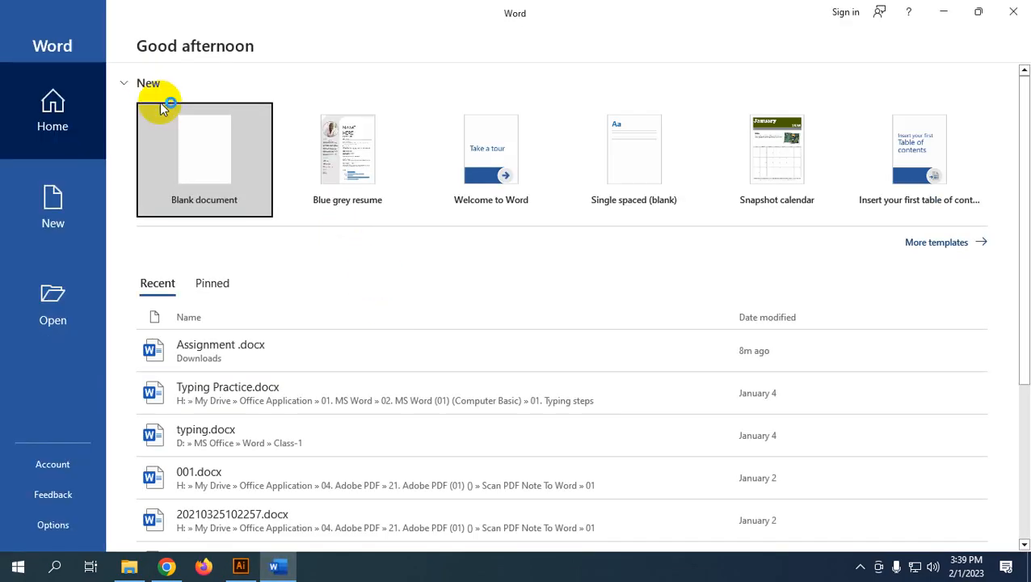
left_click(166, 105)
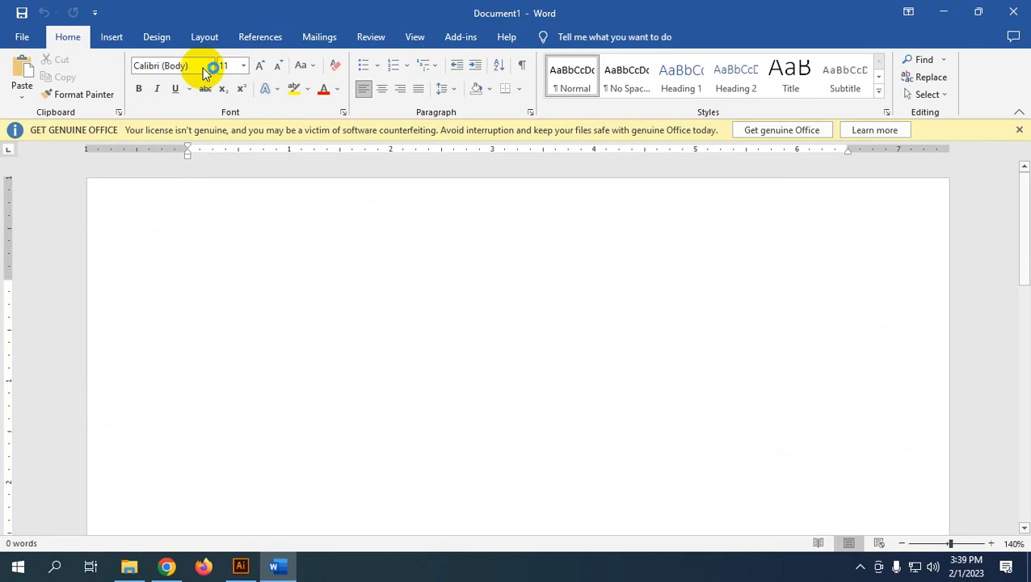
left_click(1019, 130)
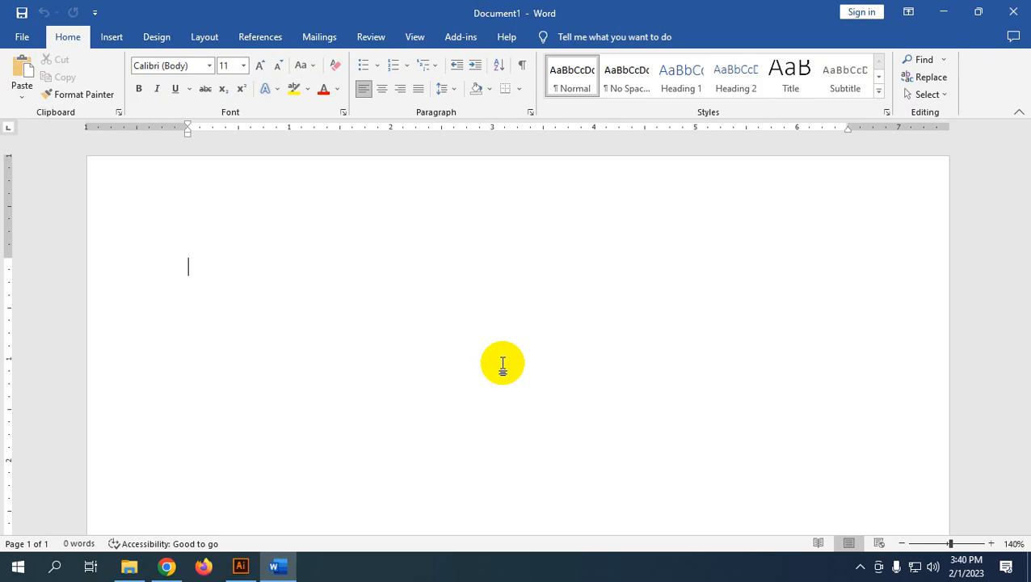
Switch to Chrome and open a new browser tab
left_click(167, 566)
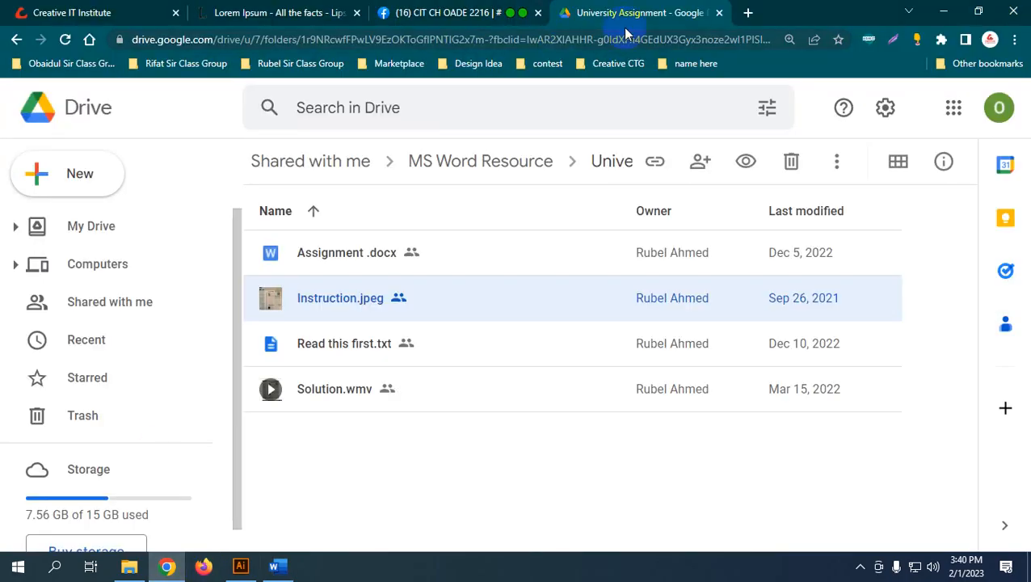
left_click(747, 12)
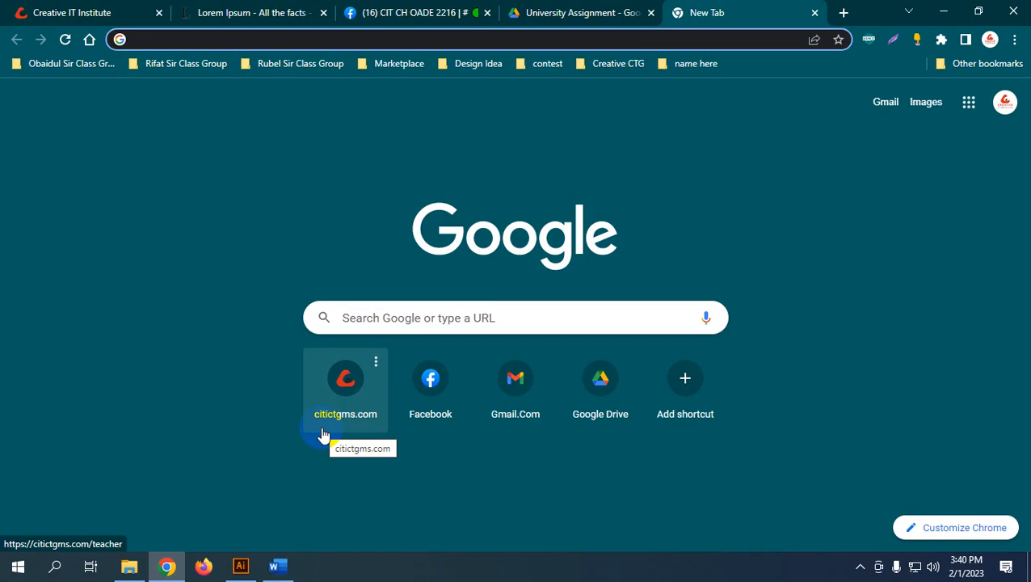
Return to the blank Word document and look through the available page sizes without choosing one
left_click(279, 567)
left_click(153, 37)
left_click(203, 37)
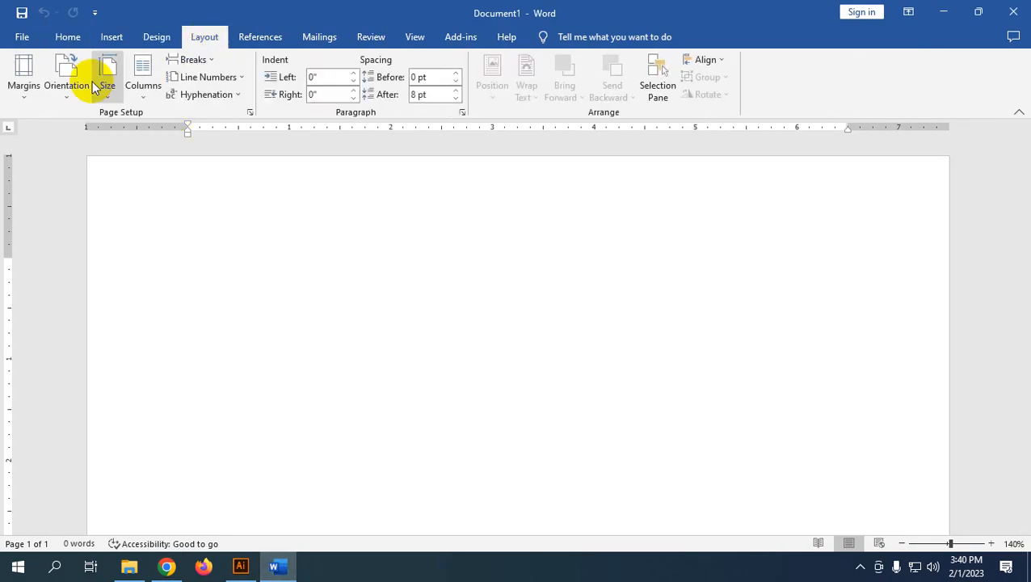
left_click(81, 89)
left_click(105, 90)
left_click(107, 87)
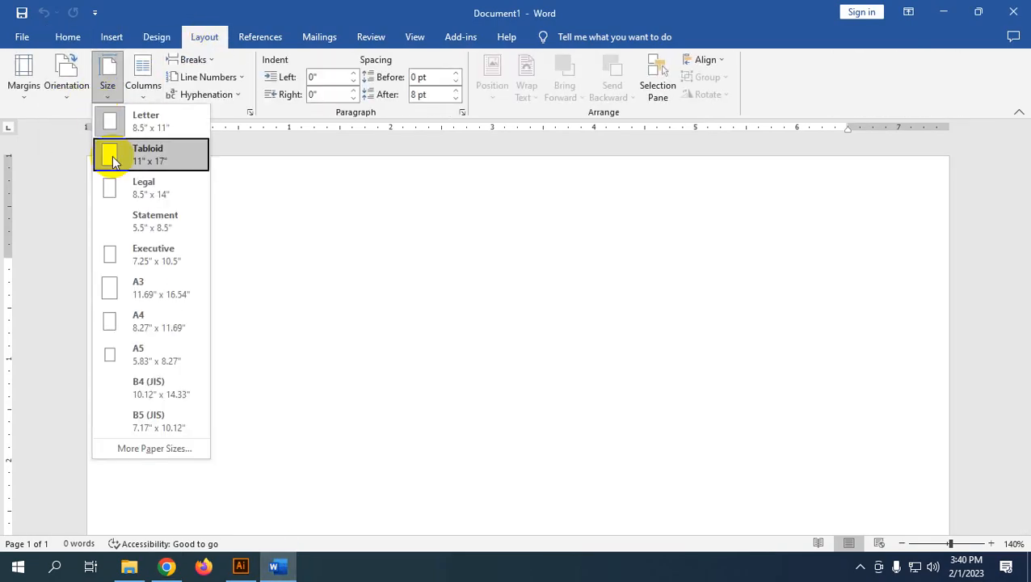
left_click(489, 356)
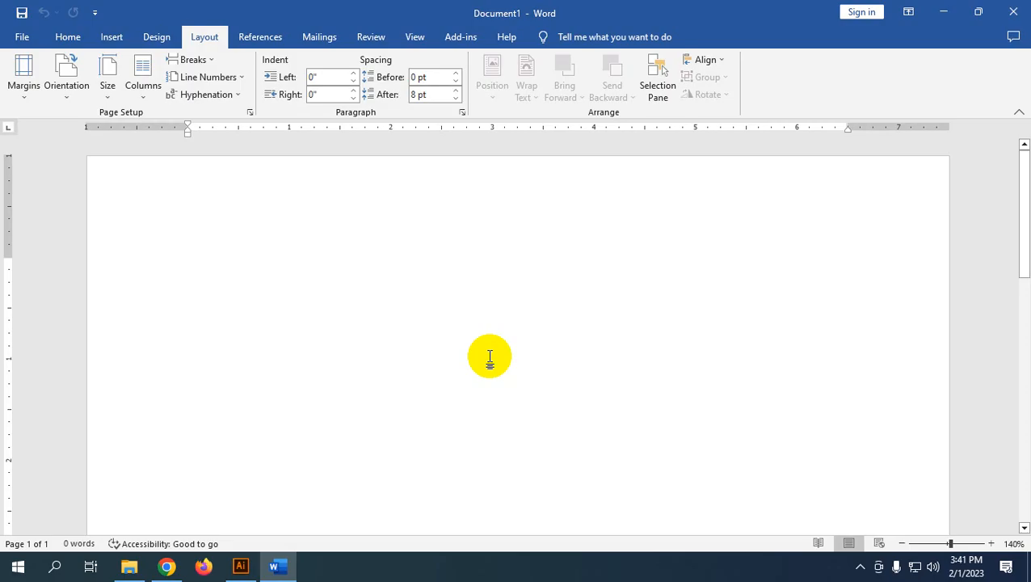
Switch to Module 2023.ai in Illustrator and review the Class 07 home task and project lines
left_click(240, 566)
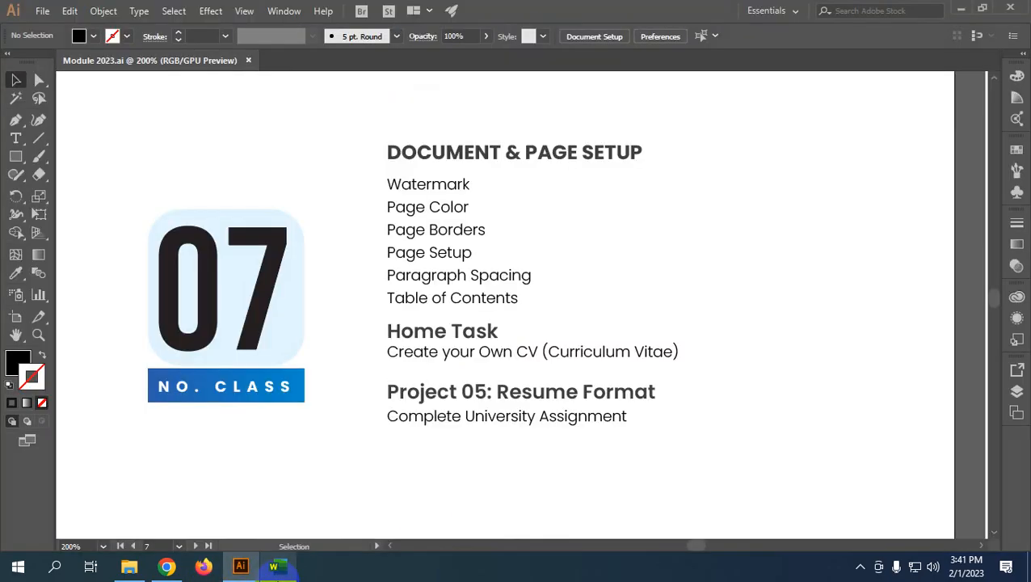
left_click(537, 416)
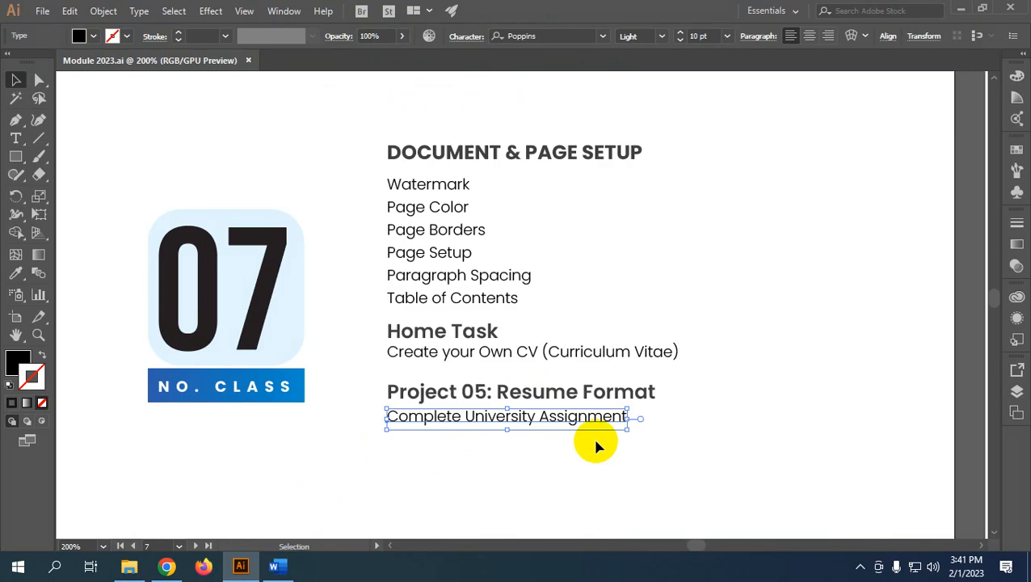
left_click_drag(700, 438, 365, 415)
left_click(840, 349)
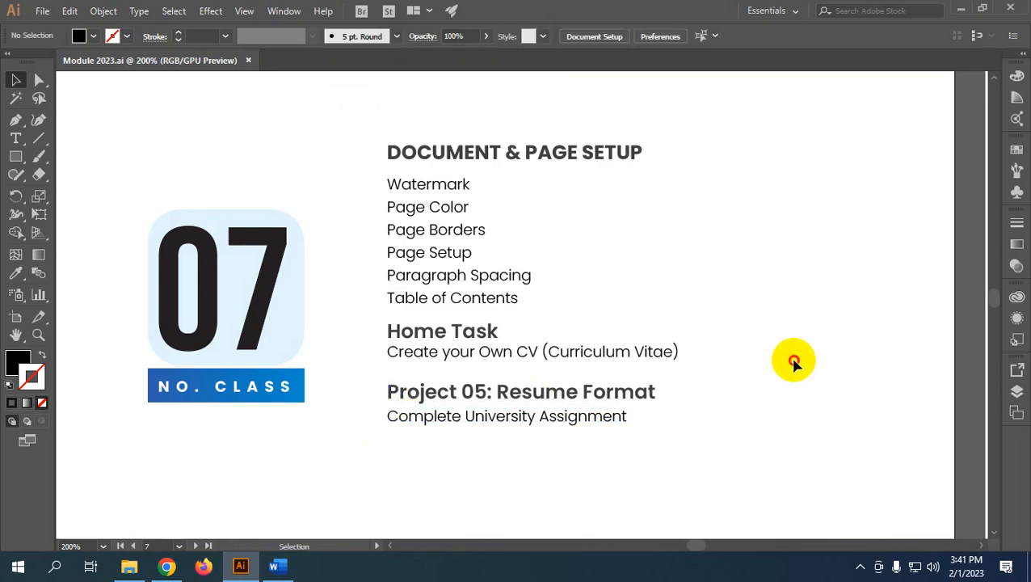
left_click_drag(795, 358, 364, 348)
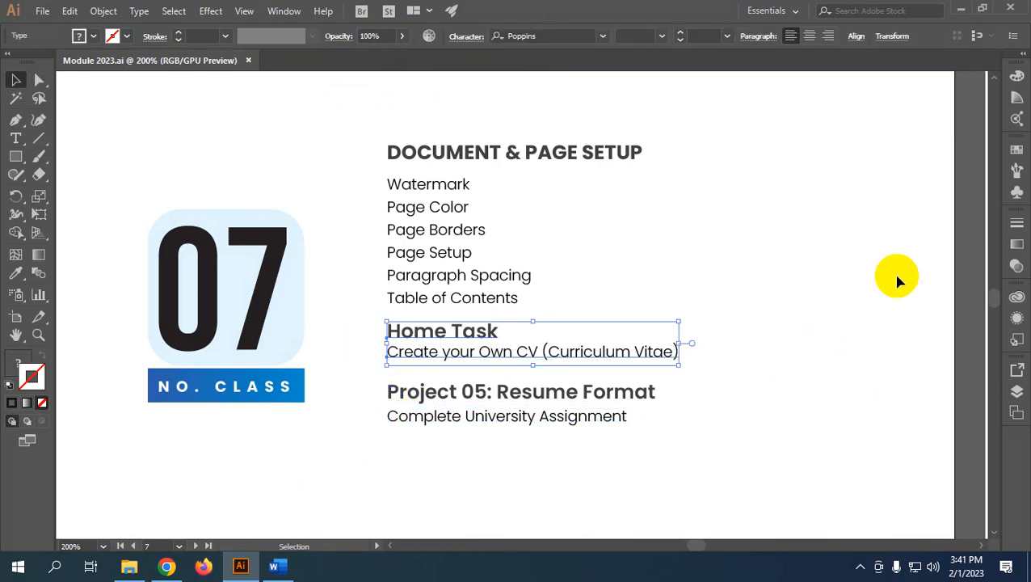
left_click(821, 273)
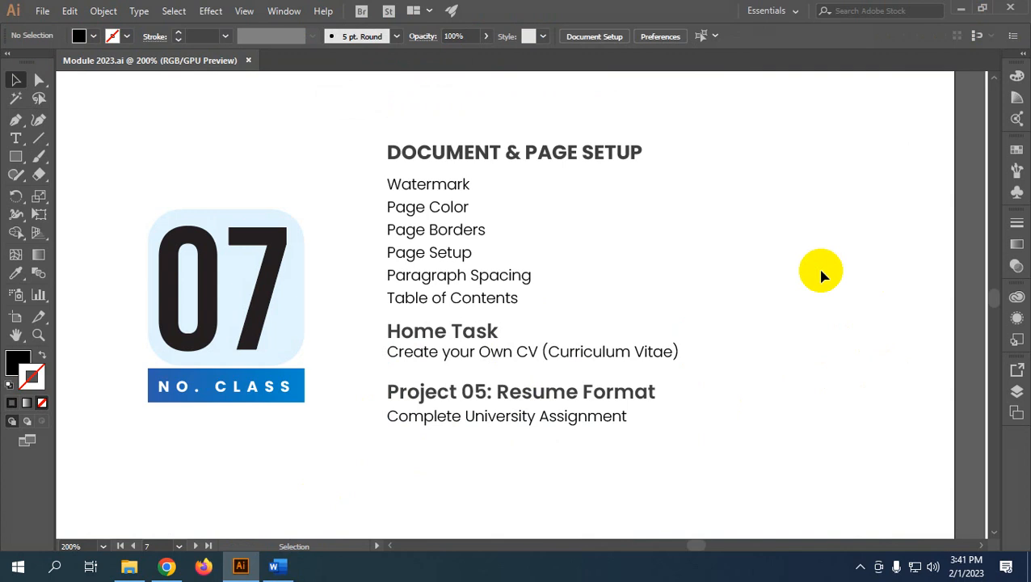
Examine the Class 08 Bangla Typing outline, its home task and project, and return to Class 07
scroll(842, 346, "down", 1)
scroll(805, 380, "down", 5)
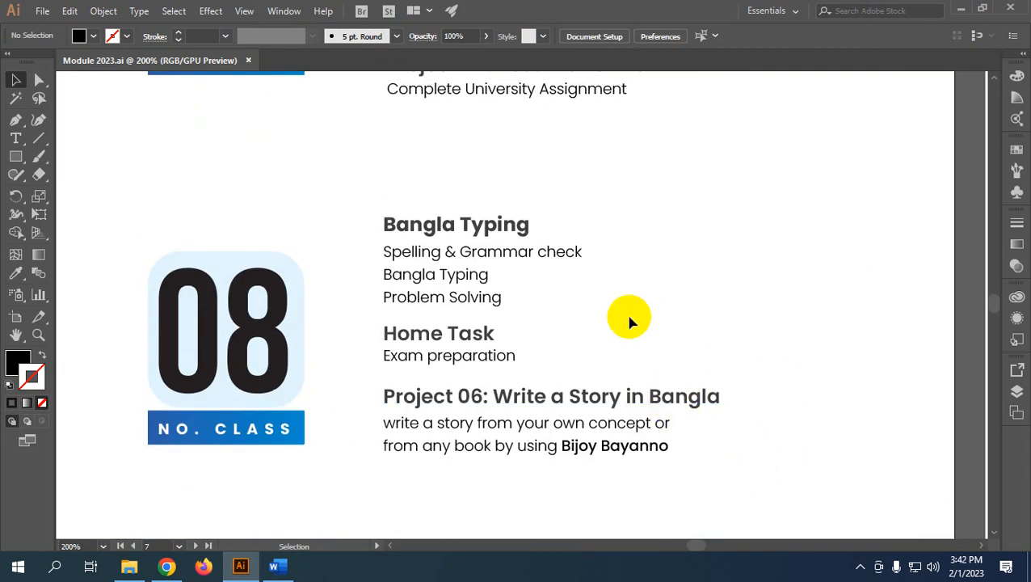
left_click_drag(351, 185, 583, 379)
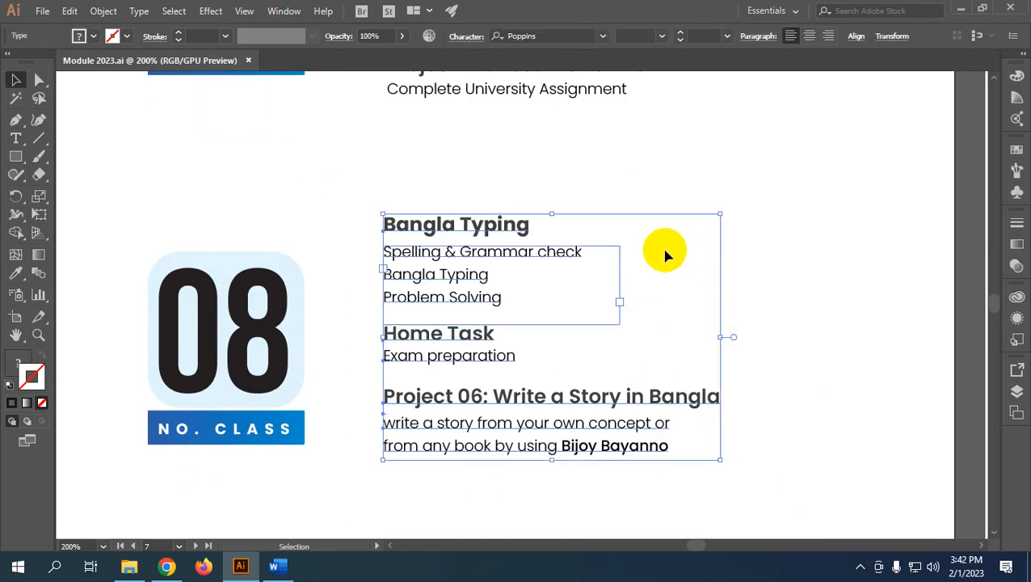
scroll(665, 255, "up", 7)
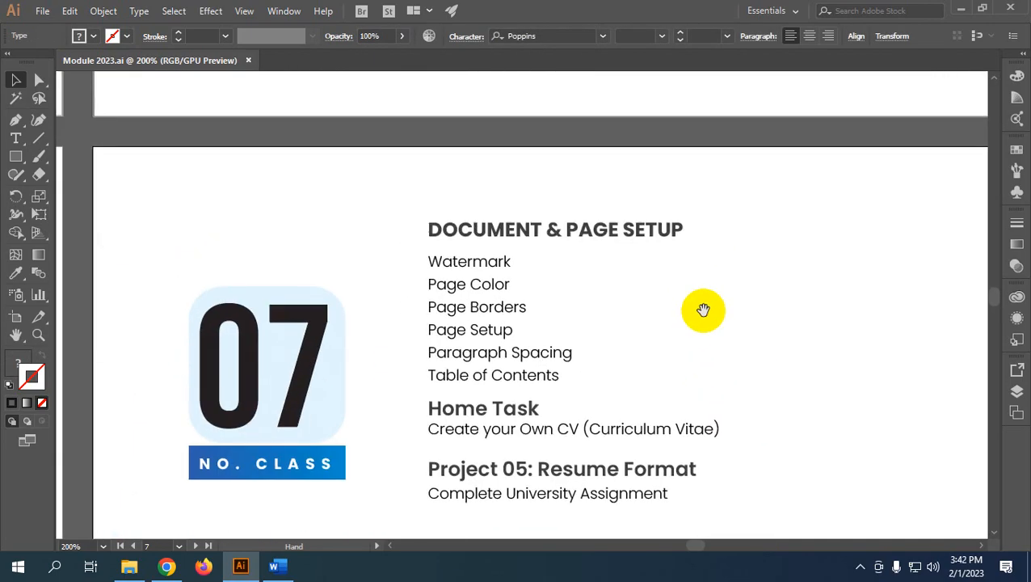
left_click_drag(703, 310, 705, 298)
left_click_drag(784, 326, 773, 301)
left_click(771, 302)
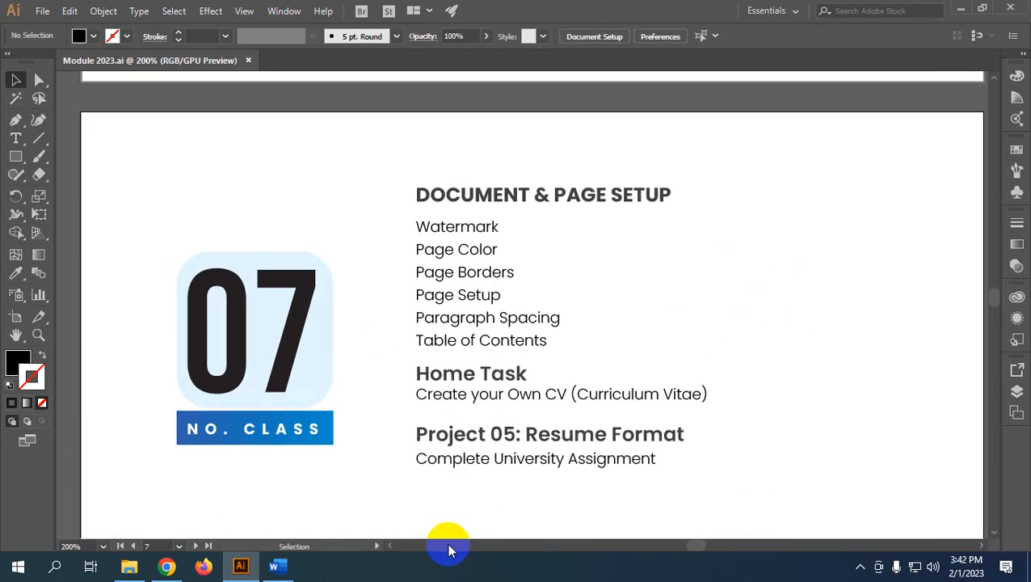
Switch to Word and close the empty document
left_click(286, 570)
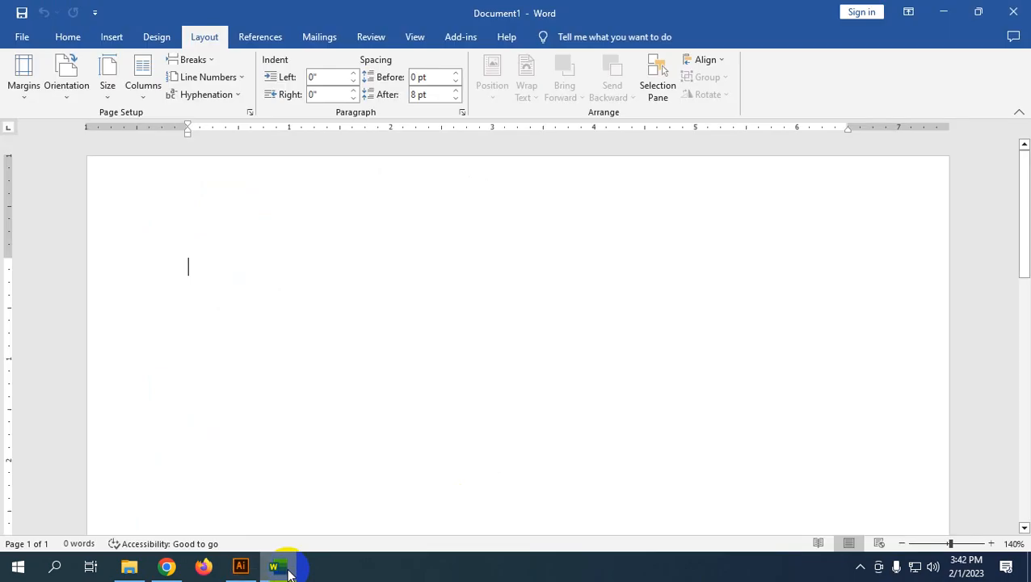
left_click(1013, 11)
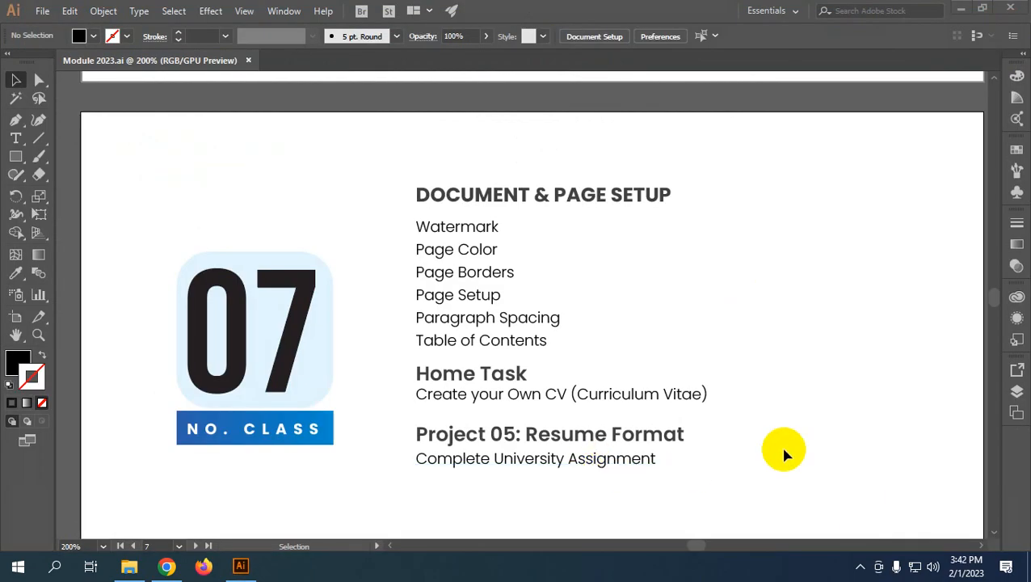
Review the Class 07 outline and the earlier Class 05 and 06 topics, and return to Class 07
scroll(619, 465, "down", 2)
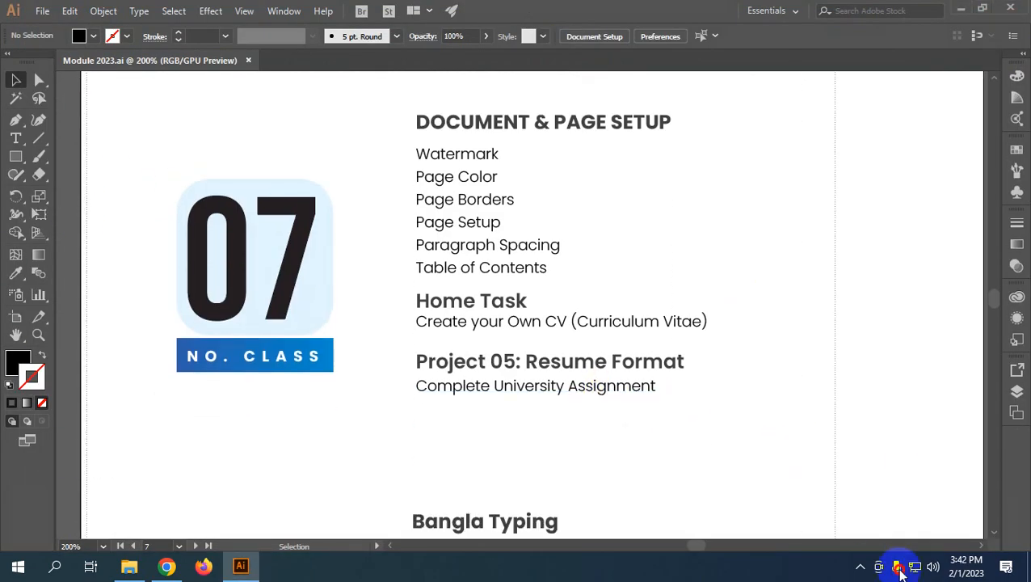
left_click_drag(900, 570, 938, 357)
scroll(876, 365, "up", 3)
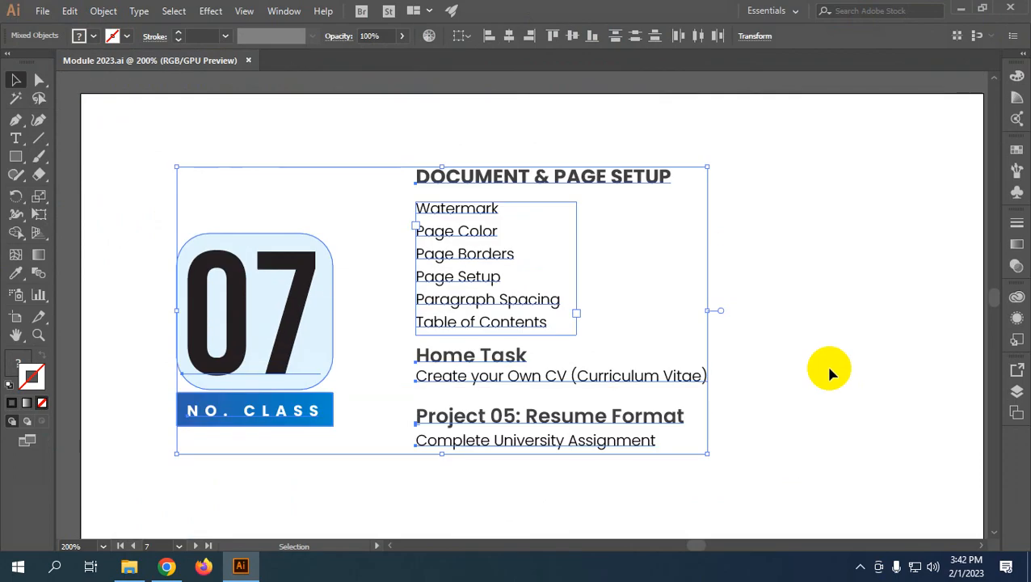
left_click(830, 369)
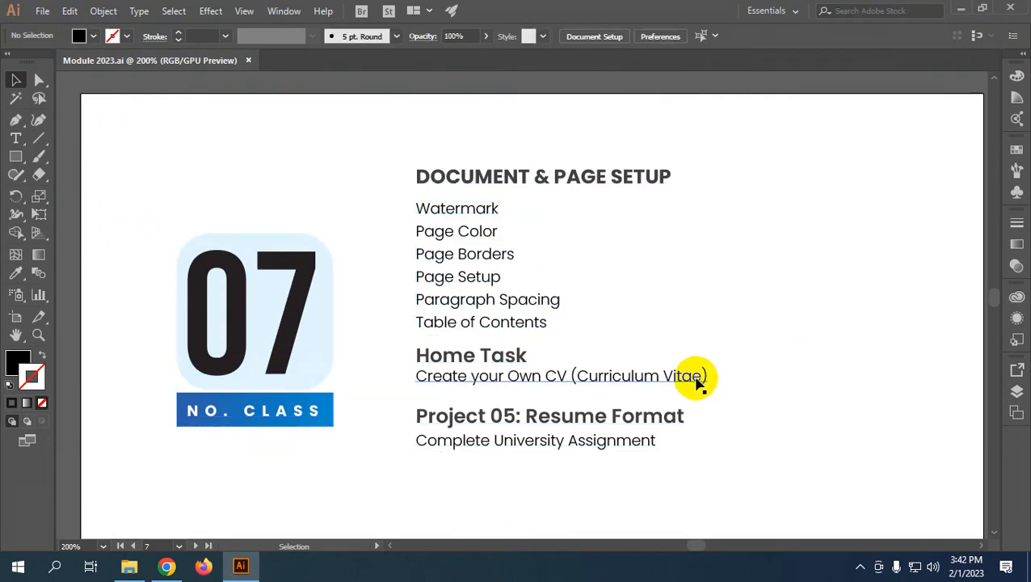
scroll(550, 366, "down", 2)
left_click_drag(299, 422, 741, 85)
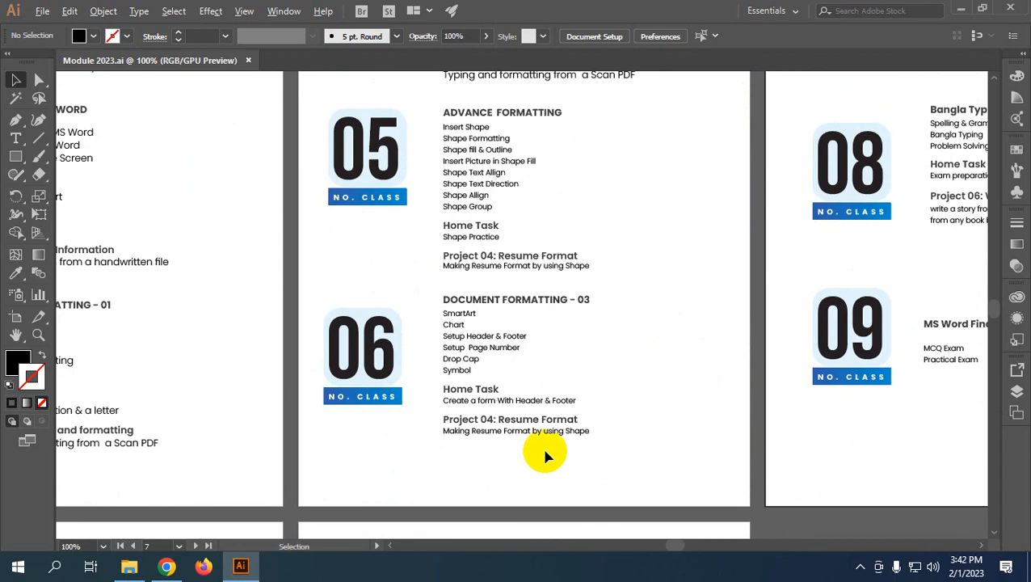
scroll(545, 453, "up", 3)
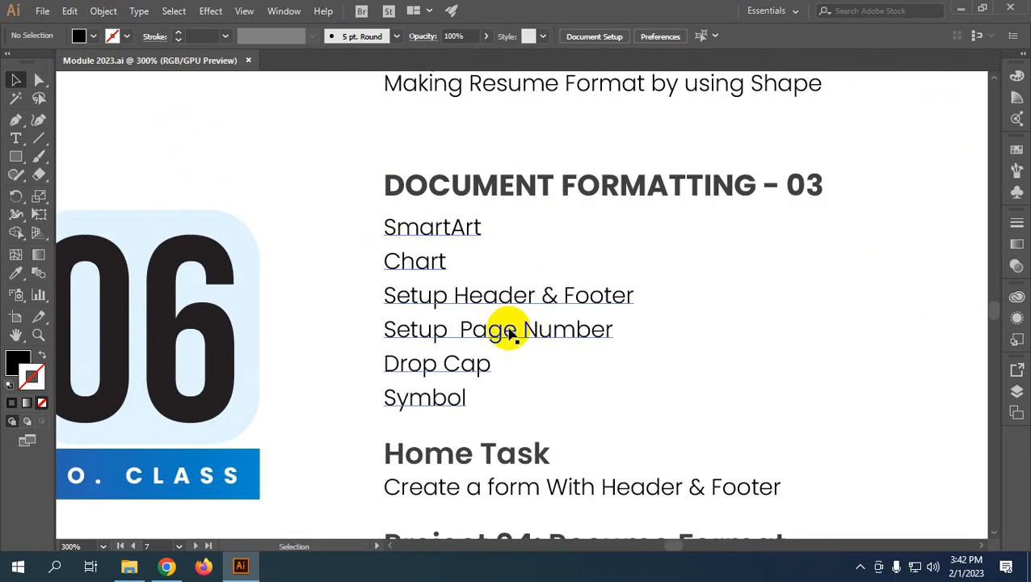
scroll(495, 309, "down", 2)
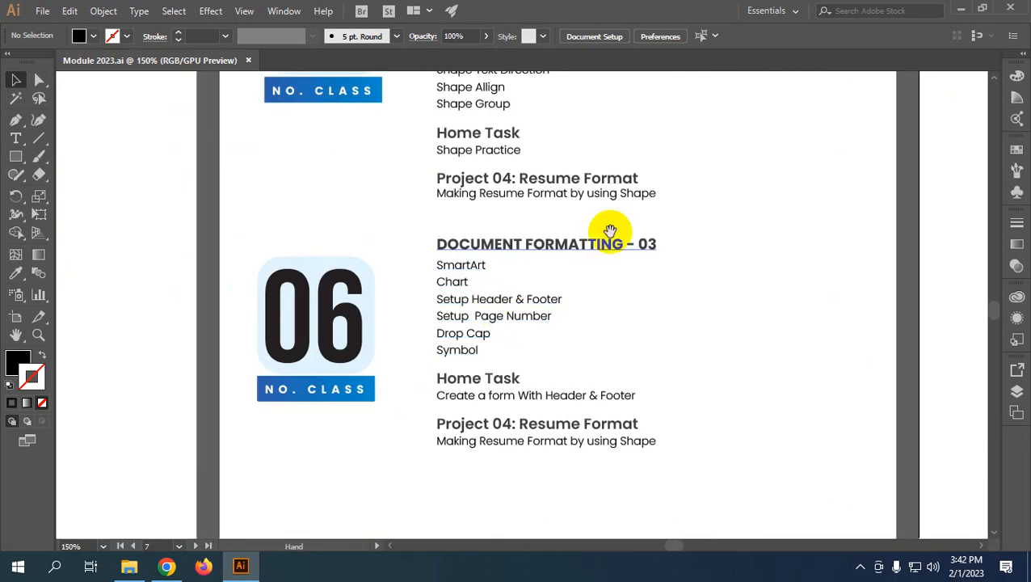
left_click_drag(612, 230, 324, 436)
left_click_drag(765, 182, 295, 534)
scroll(369, 287, "up", 2)
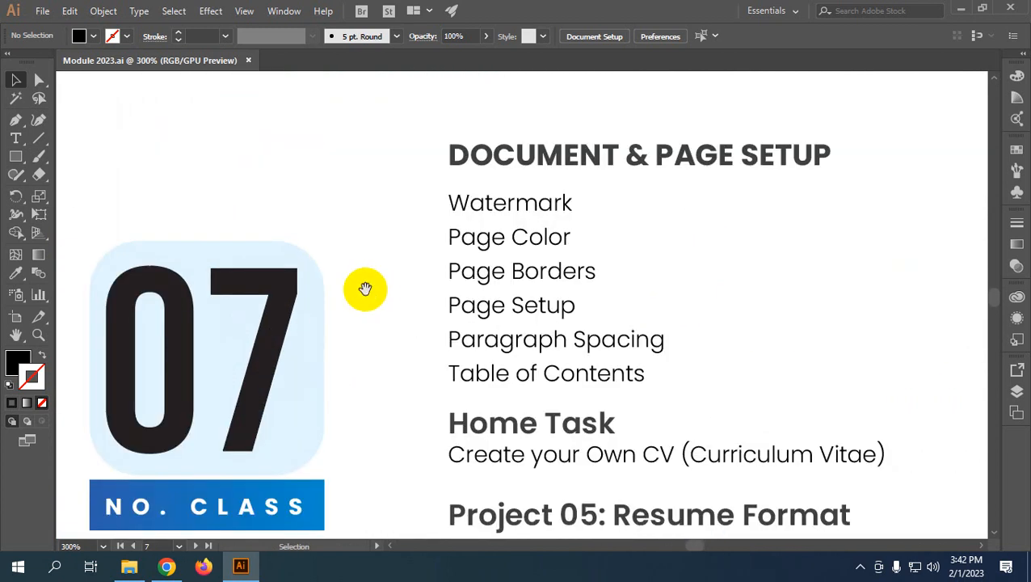
left_click_drag(363, 288, 391, 257)
scroll(306, 355, "down", 1)
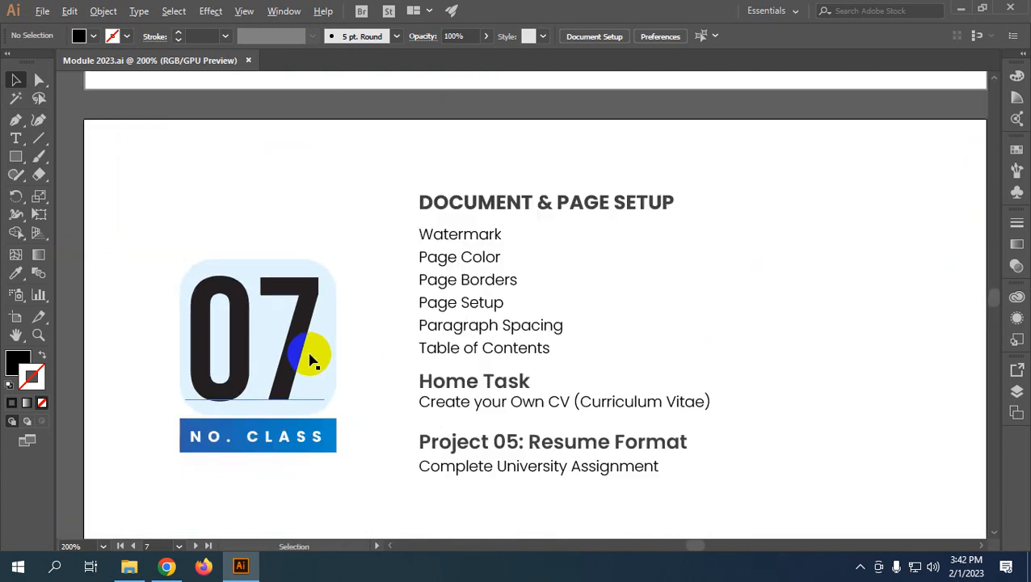
left_click_drag(471, 350, 545, 323)
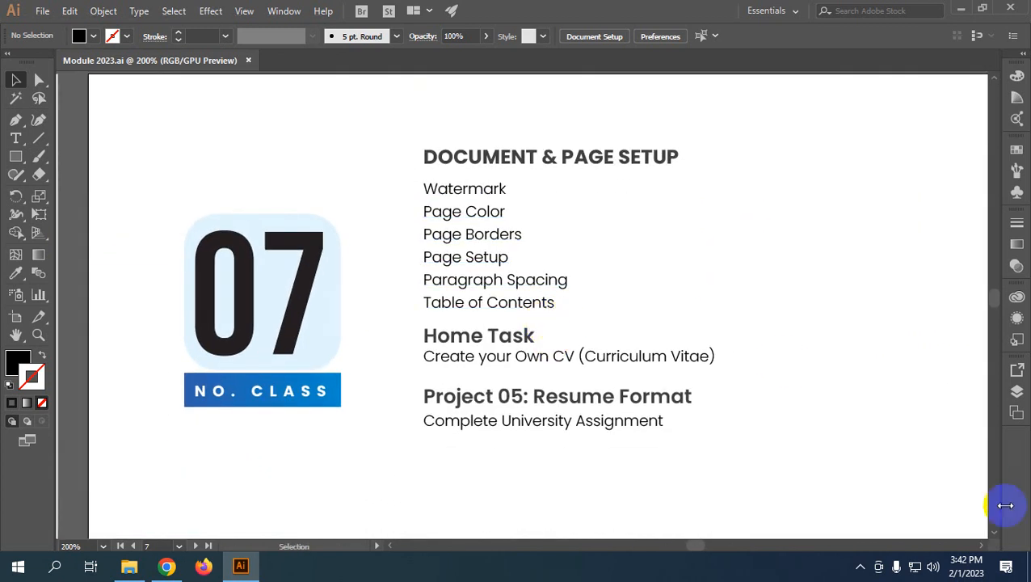